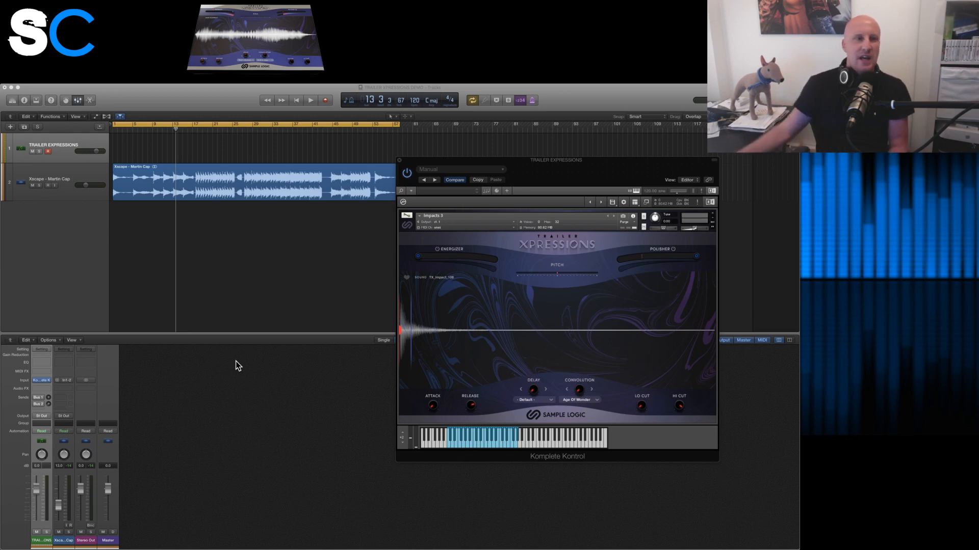
- Play the Xscape audio region from the start of the song and from bar 17, and stop playback
click(192, 190)
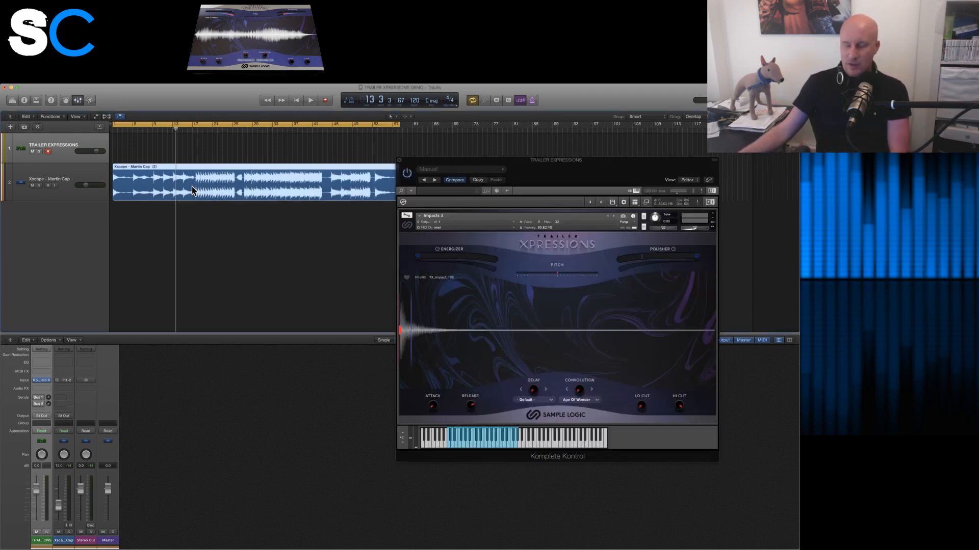
click(193, 131)
key(Return)
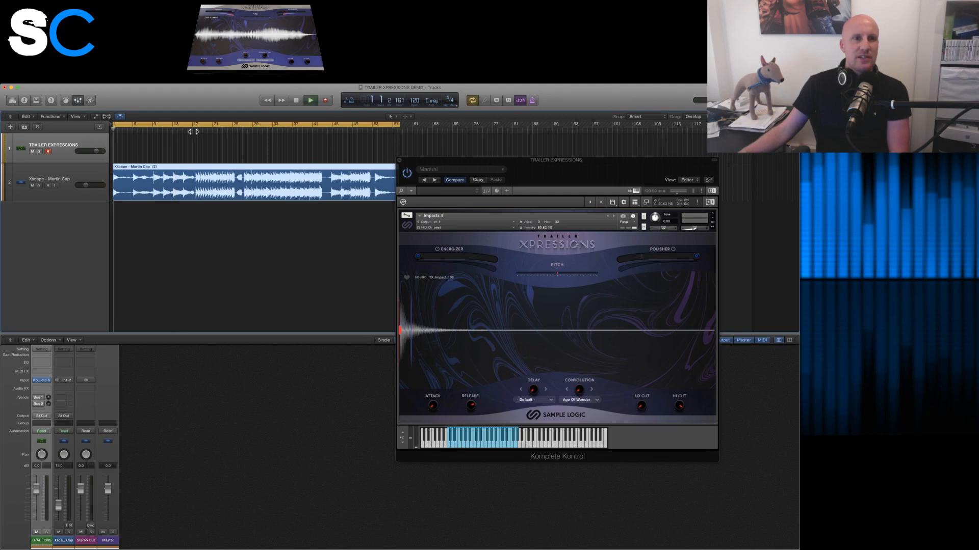
key(space)
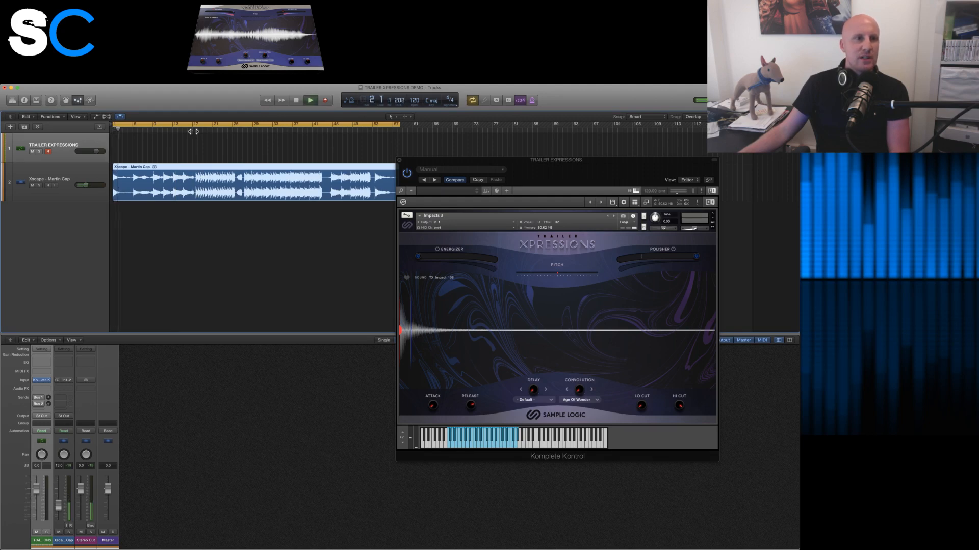
click(193, 131)
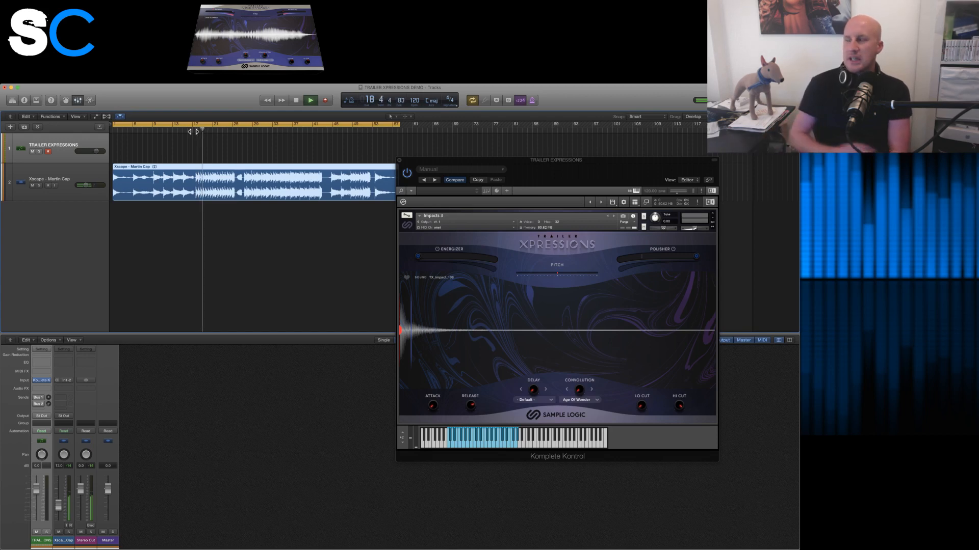
key(space)
- Delete the Xscape audio region and its track, leaving only the TRAILER EXPRESSIONS instrument track
click(162, 211)
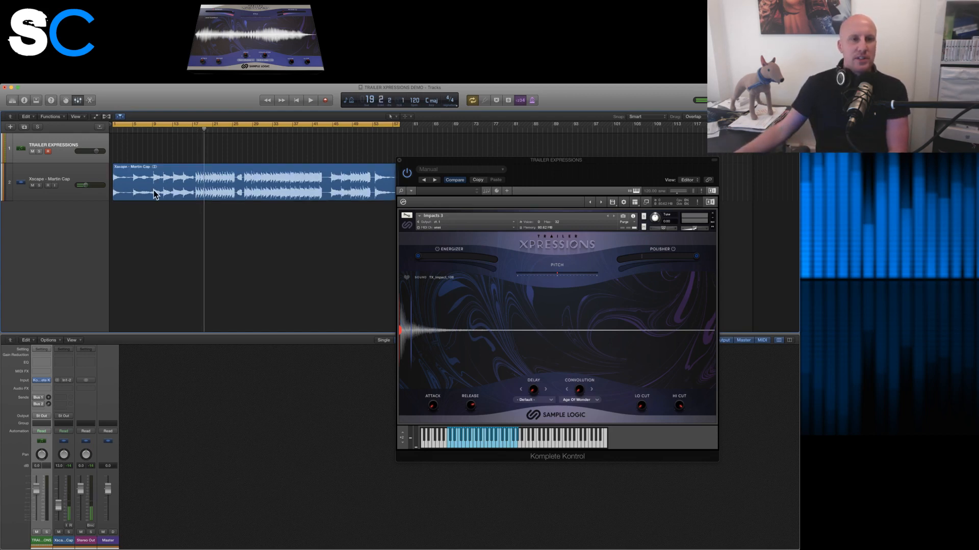
click(156, 195)
key(Delete)
click(60, 178)
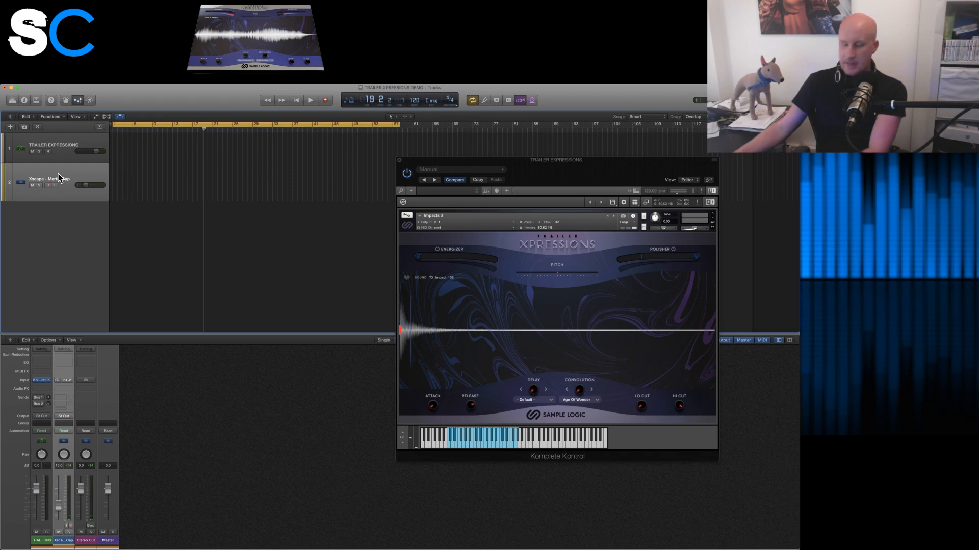
key(Delete)
drag(10, 164, 11, 173)
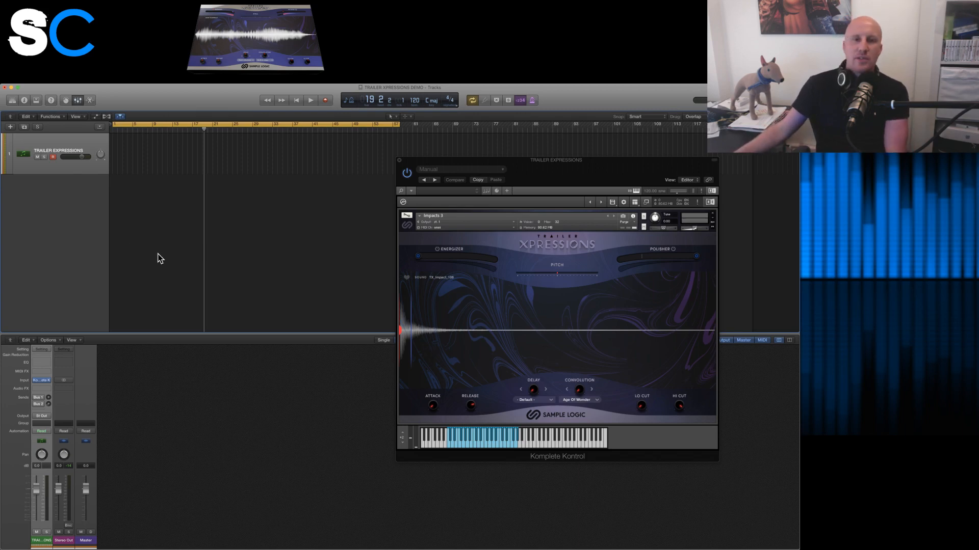
- Reposition the instrument window and bring Finder's Trailer Xpressions folder window in front of it, widened to show the Date Modified column
drag(520, 167, 486, 191)
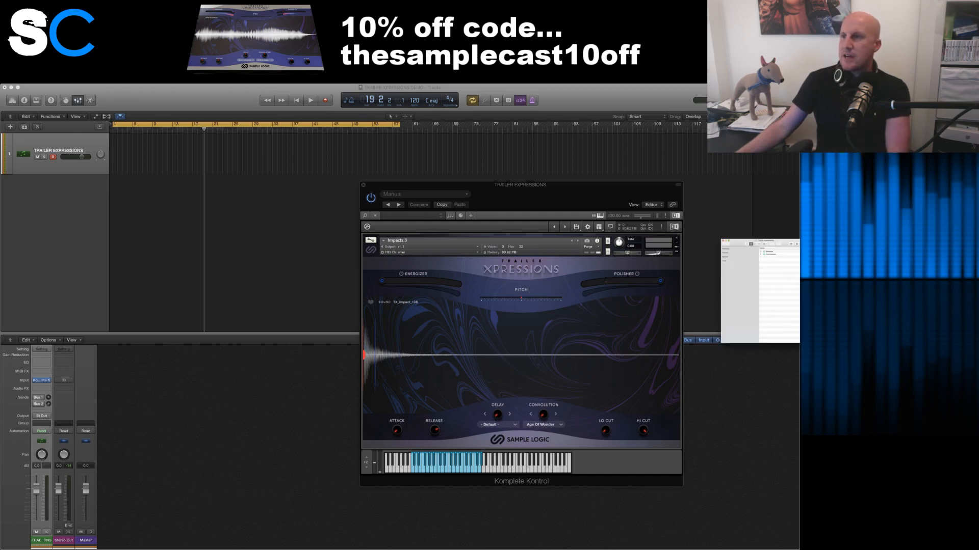
drag(632, 252, 439, 193)
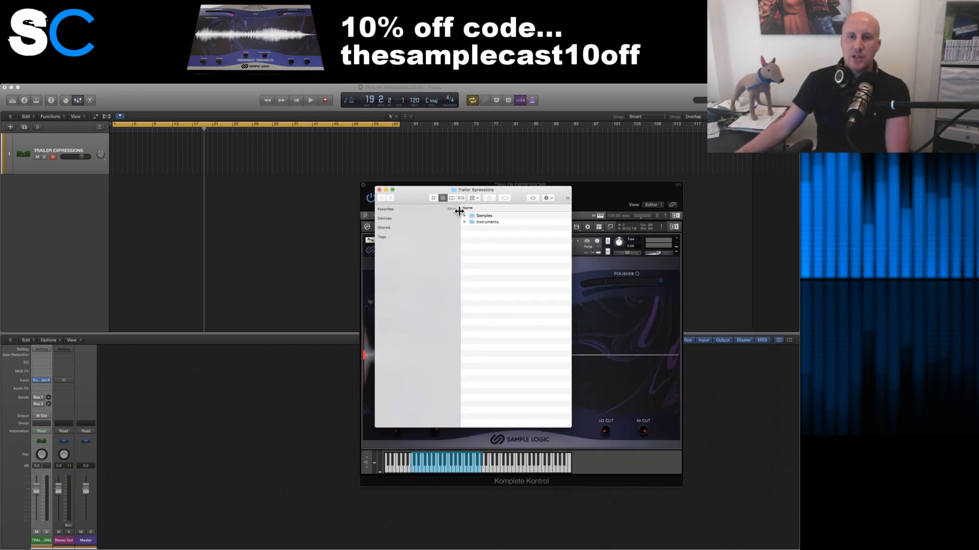
drag(572, 427, 686, 429)
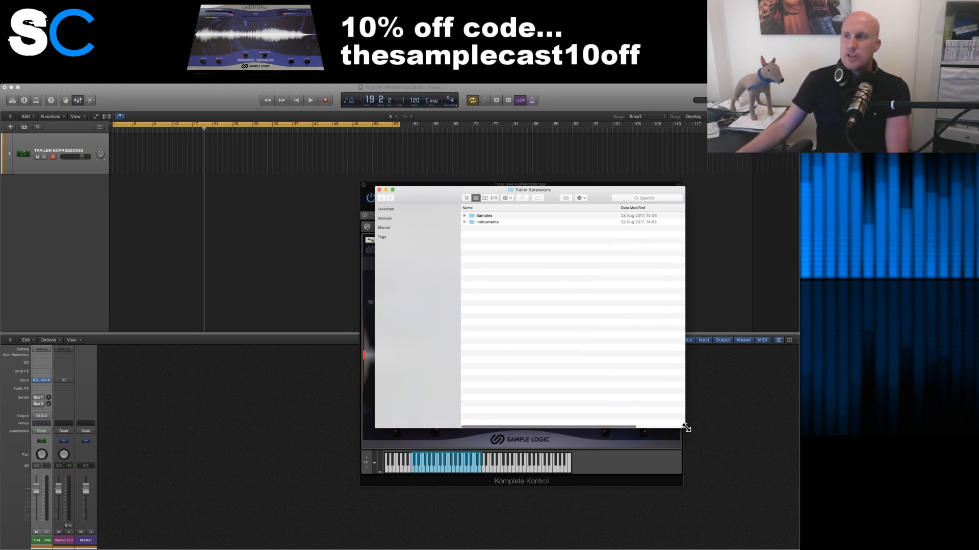
- Look through the Percussives subfolders of the Samples folder, including the Impacts and Pulses samples
click(463, 215)
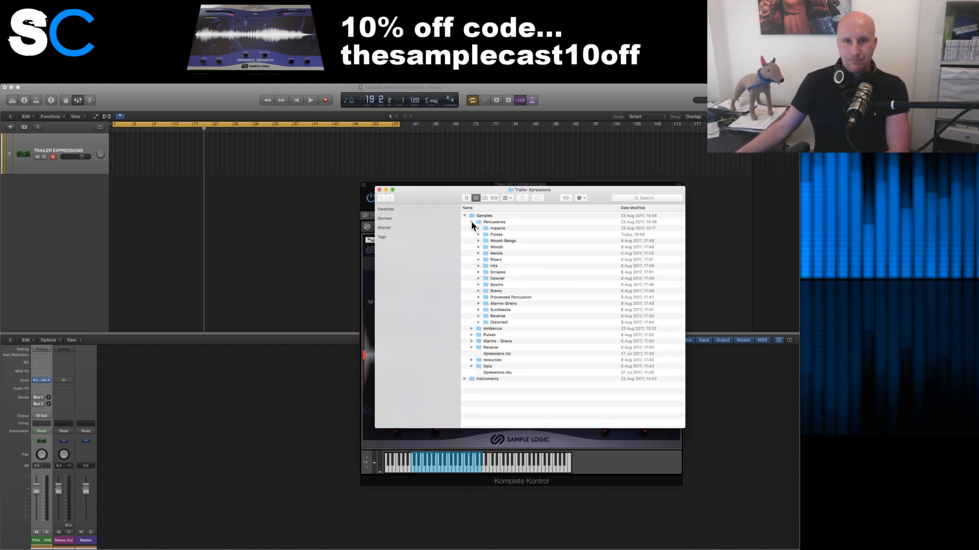
click(478, 229)
click(478, 228)
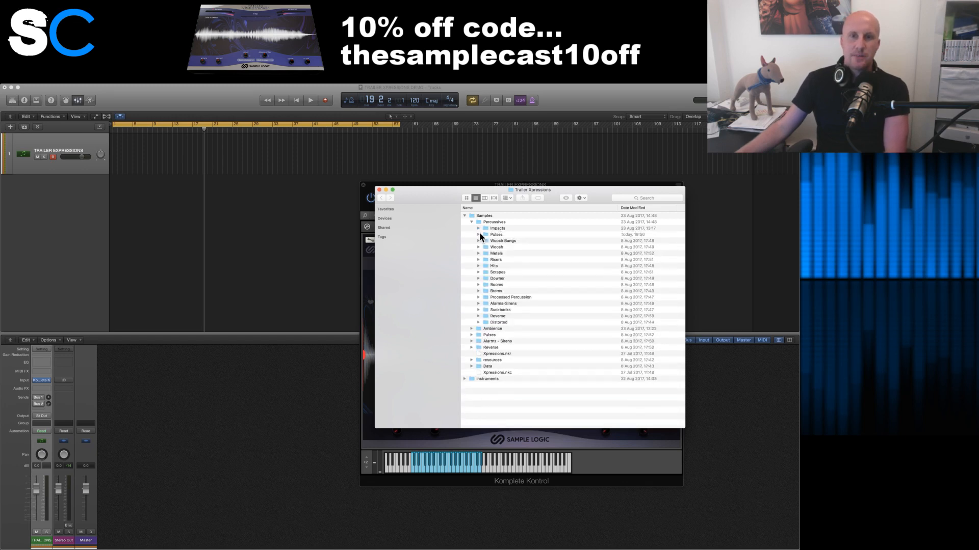
click(478, 234)
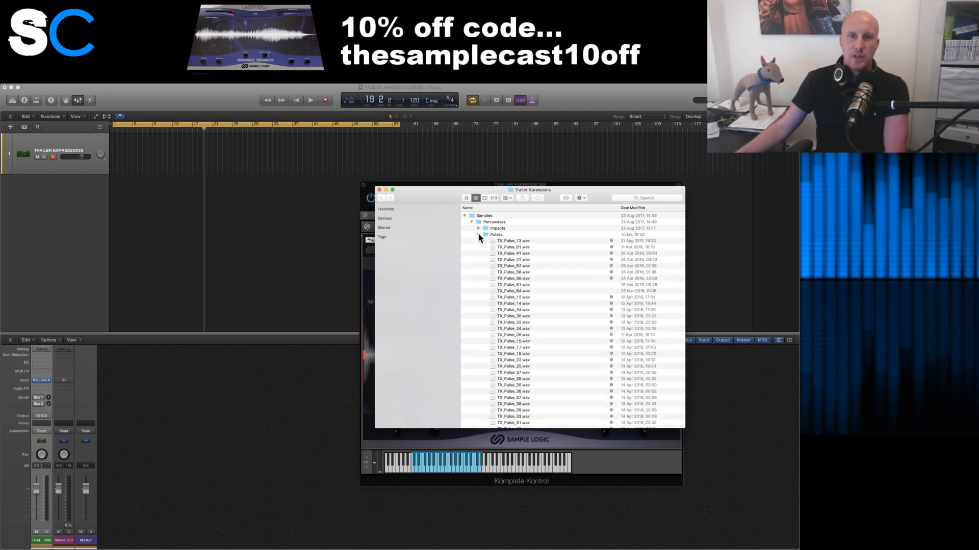
click(478, 235)
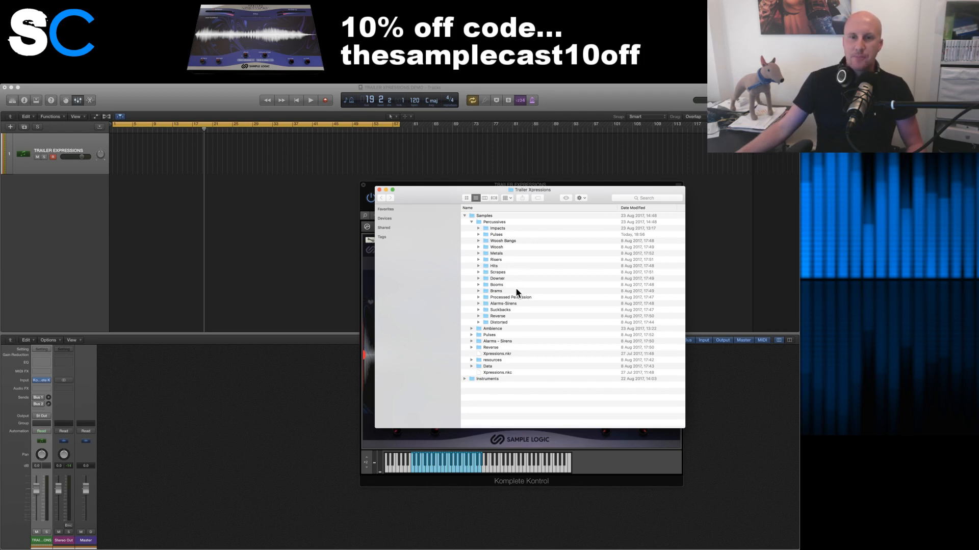
- Check the Reverse samples, and add TX_Suckback_19.wav from the Suckbacks folder to a new audio track at bar 17
click(478, 317)
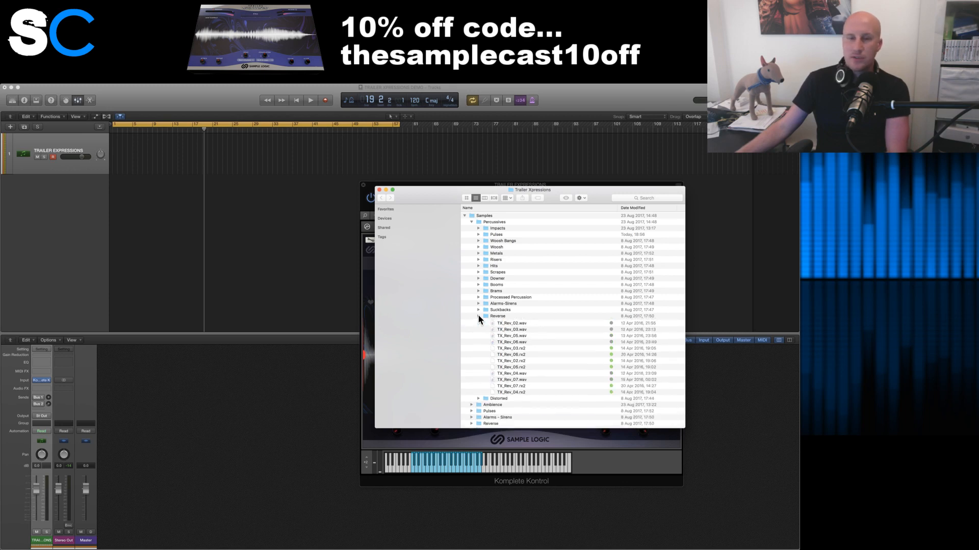
click(478, 316)
click(478, 310)
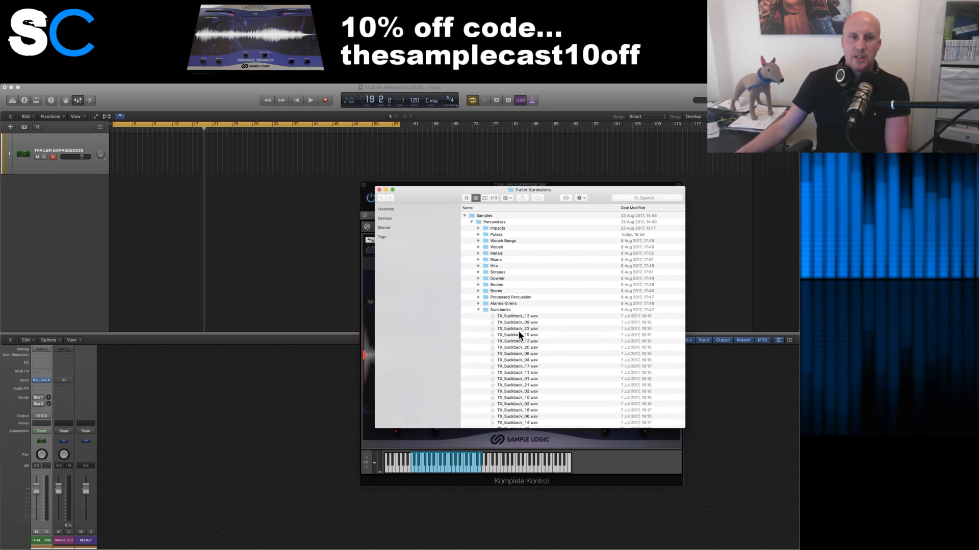
drag(518, 335, 193, 192)
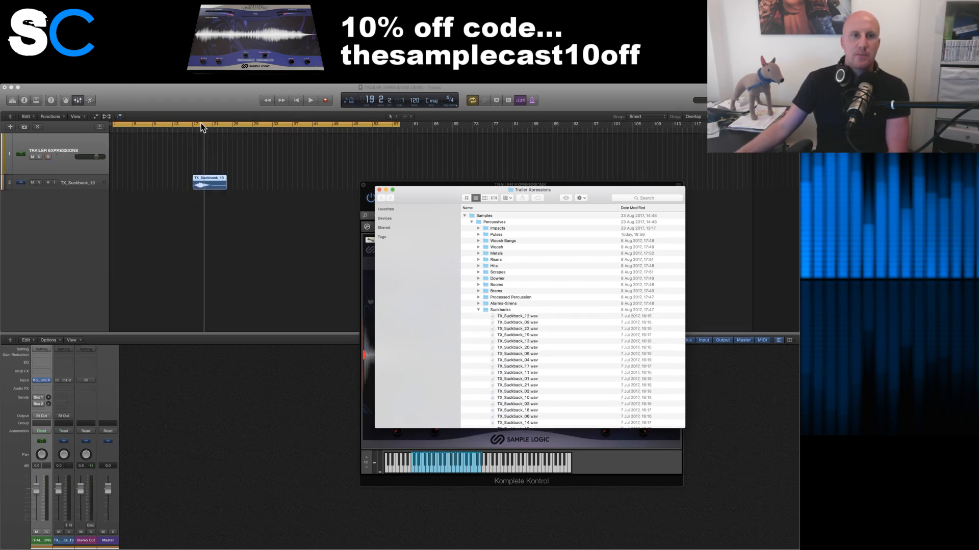
- Play the suckback region from bar 17 with the cycle range turned off, and delete the region
click(191, 128)
key(space)
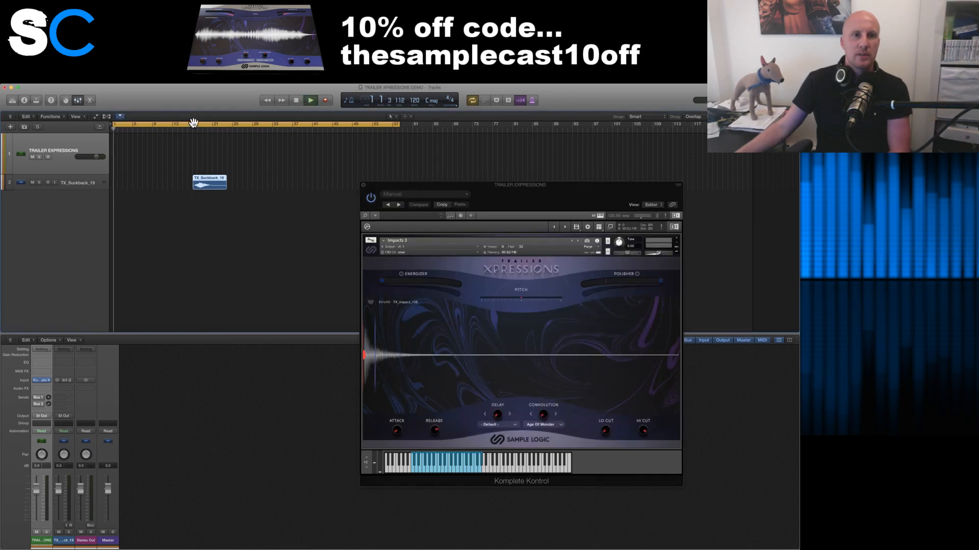
click(192, 124)
click(193, 131)
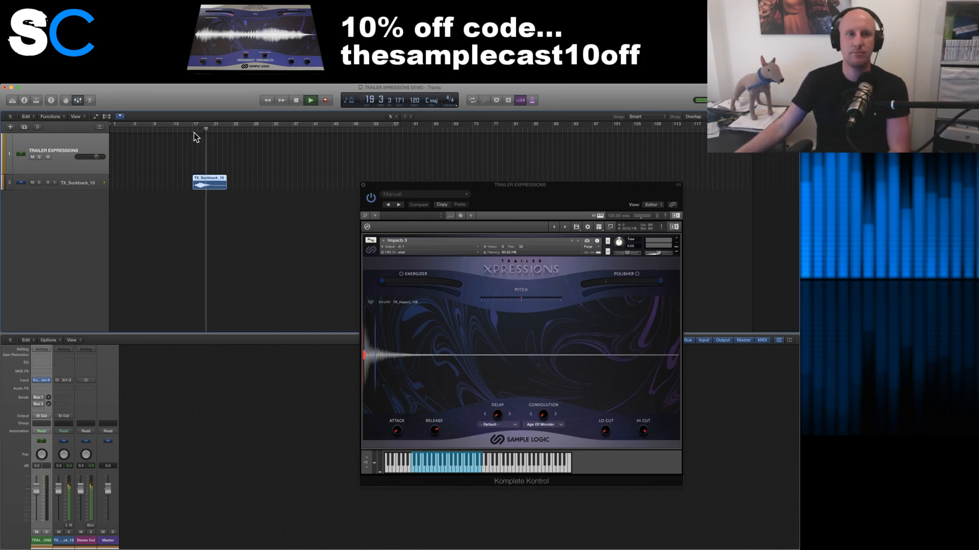
key(space)
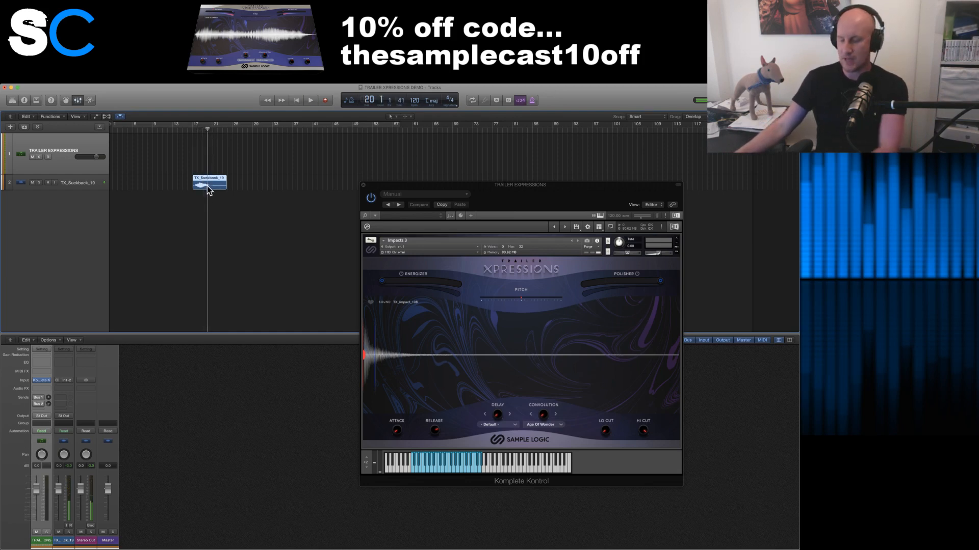
key(Delete)
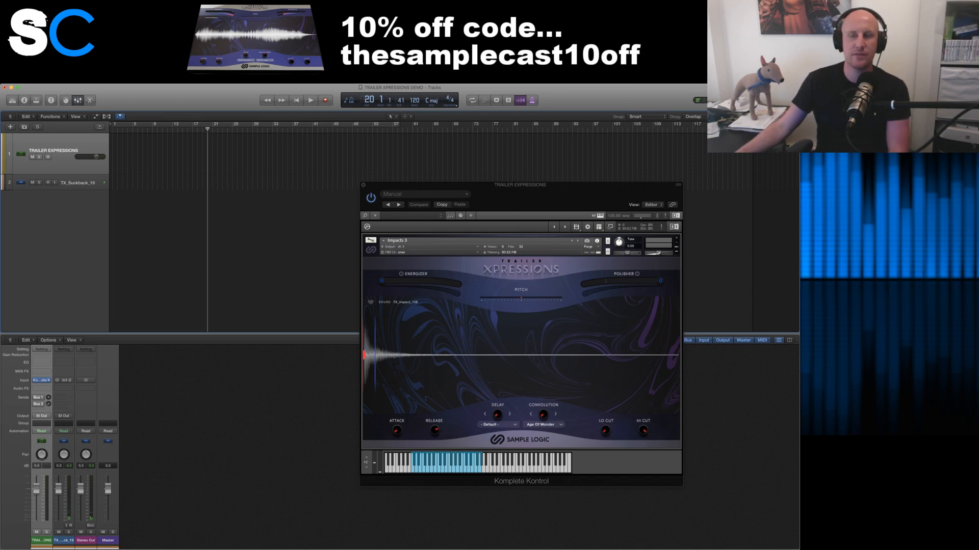
- Switch to Finder's Trailer Xpressions folder, collapse Suckbacks and show the Atmospheres samples inside the Ambience folder
click(810, 239)
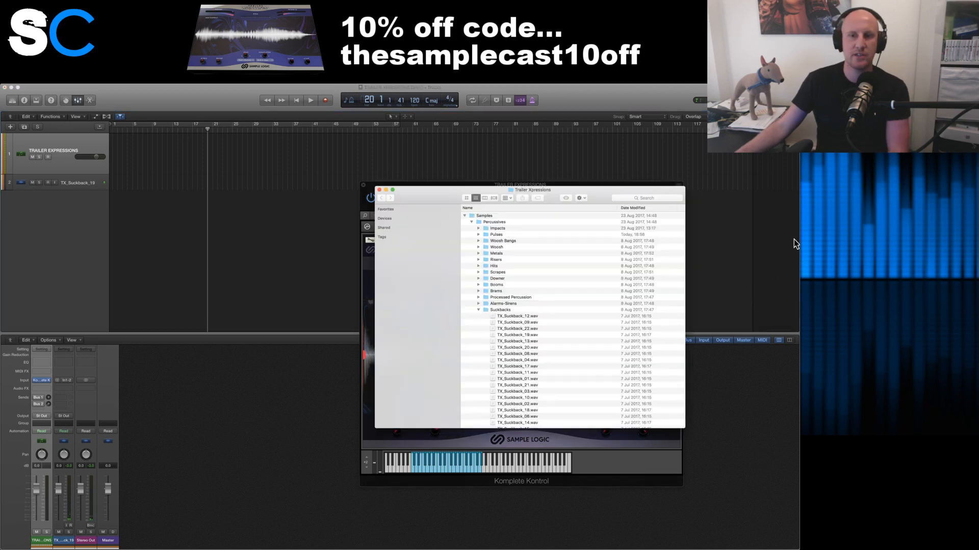
click(478, 310)
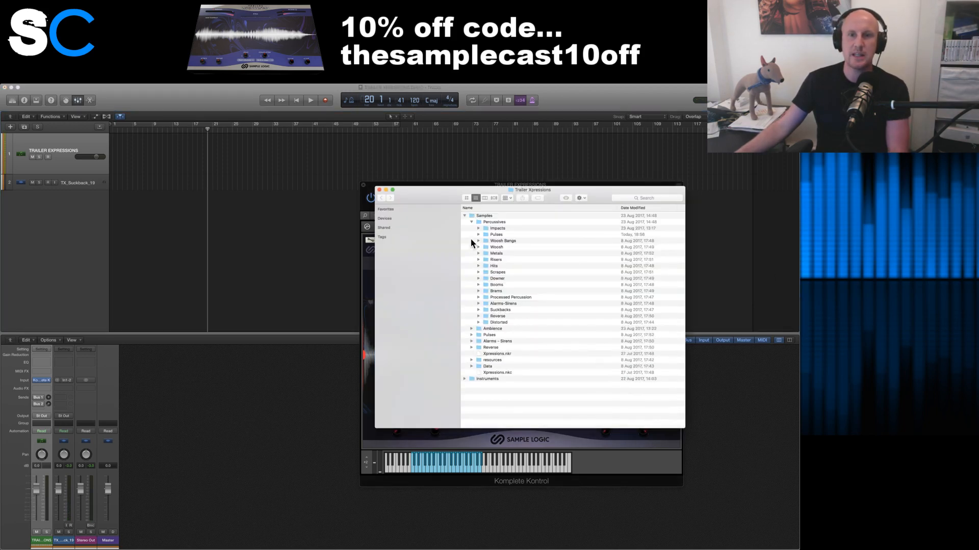
click(471, 329)
click(478, 335)
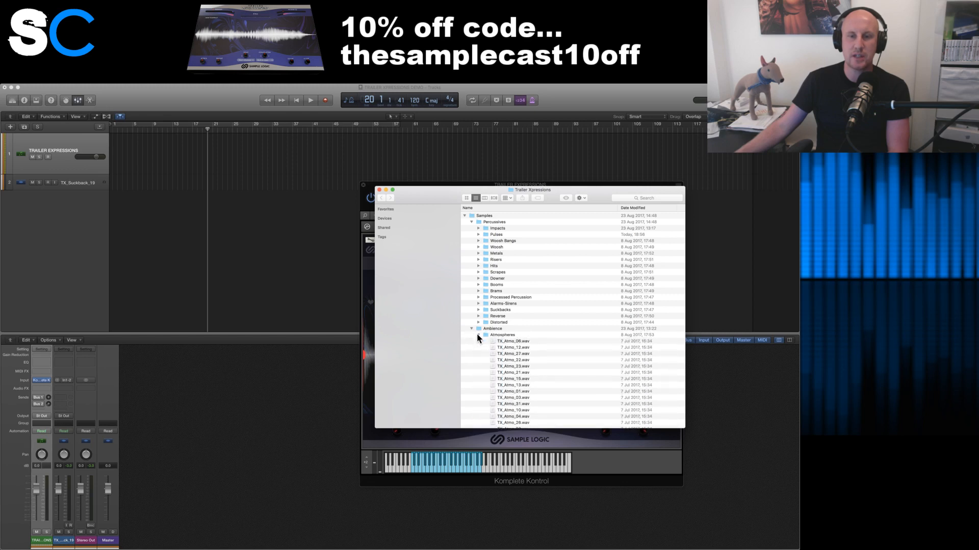
- Place the sample folder window and the instrument window side by side, and collapse the Ambience folder
drag(429, 203, 454, 188)
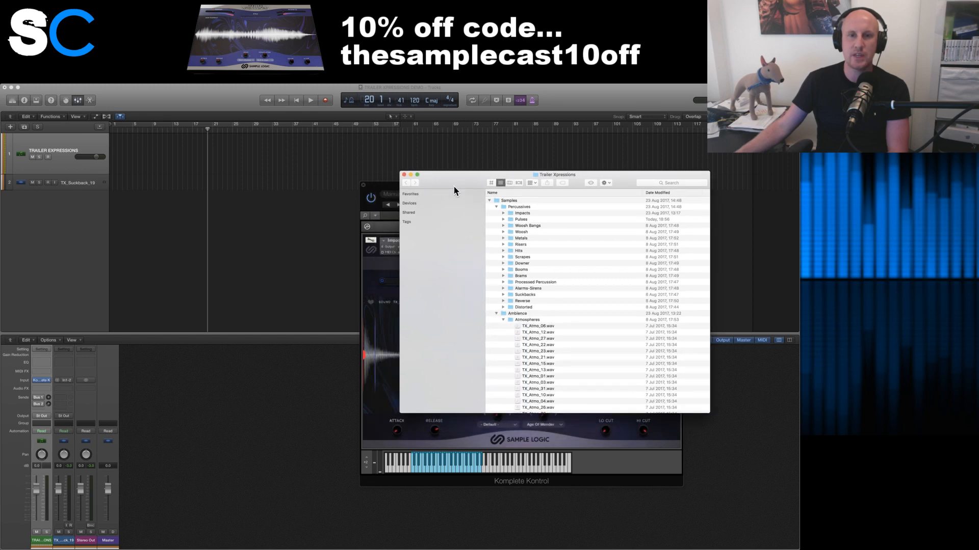
drag(388, 186, 93, 188)
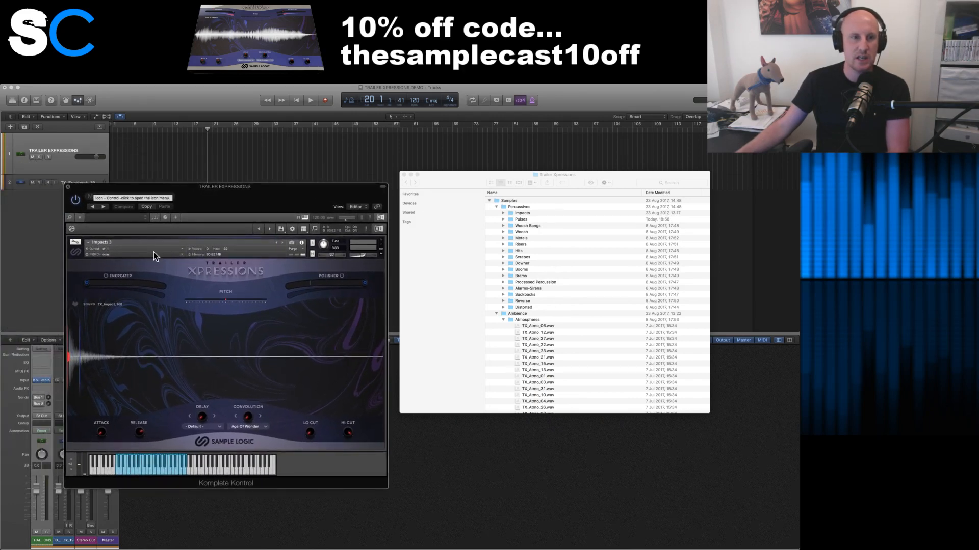
click(496, 314)
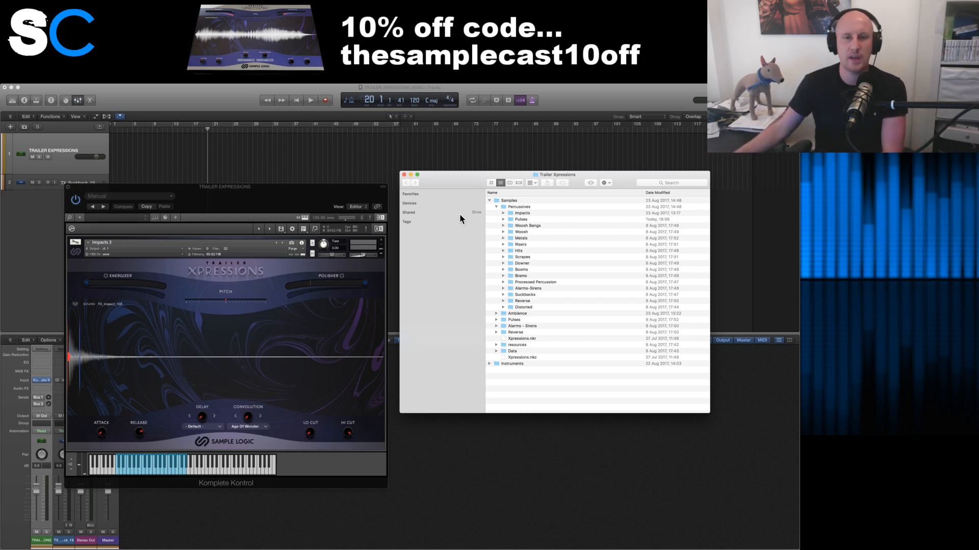
- Look through the Risers and Scrapes samples in the Percussives folder
click(503, 244)
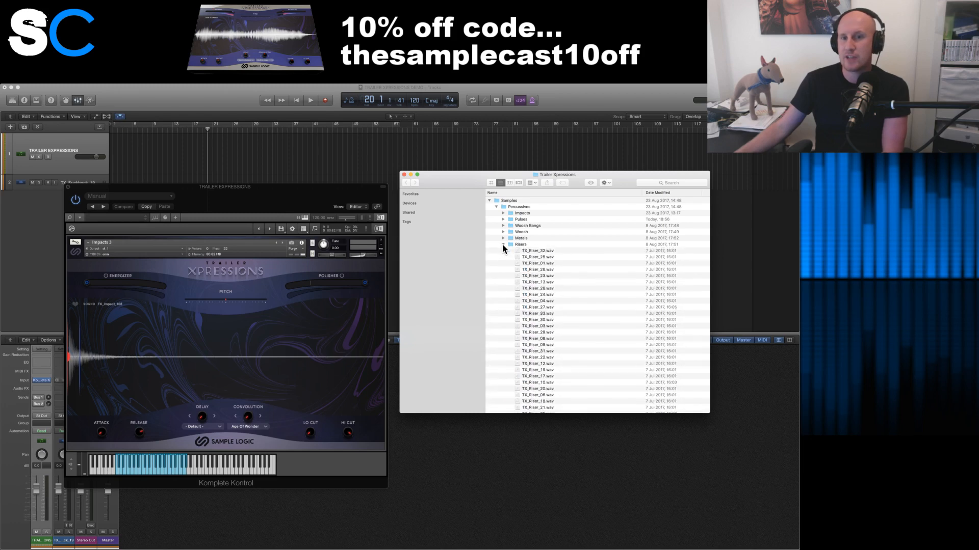
click(503, 244)
click(502, 257)
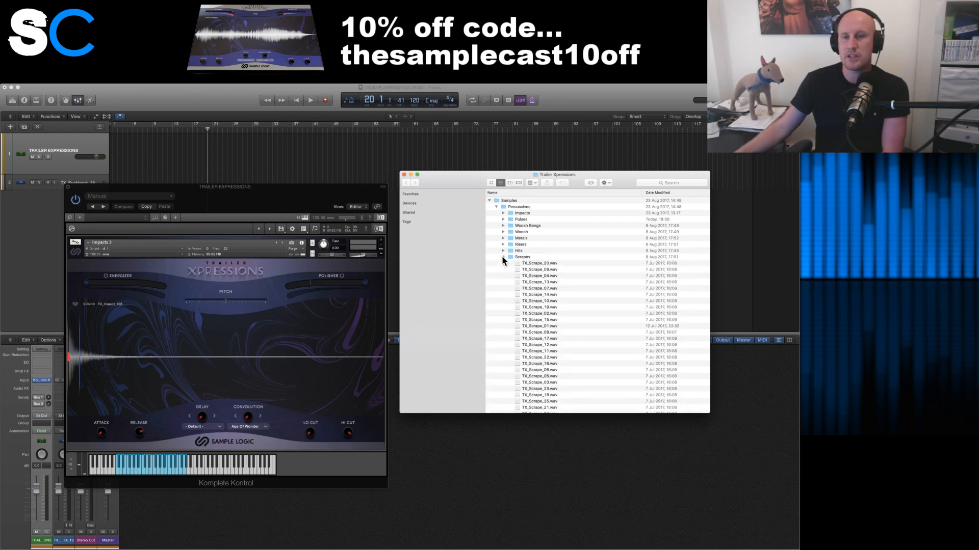
click(502, 257)
- Add TX_Downer_34.wav from the Downer folder to the audio track at bar 21, and play it from there
click(503, 264)
drag(540, 282, 210, 179)
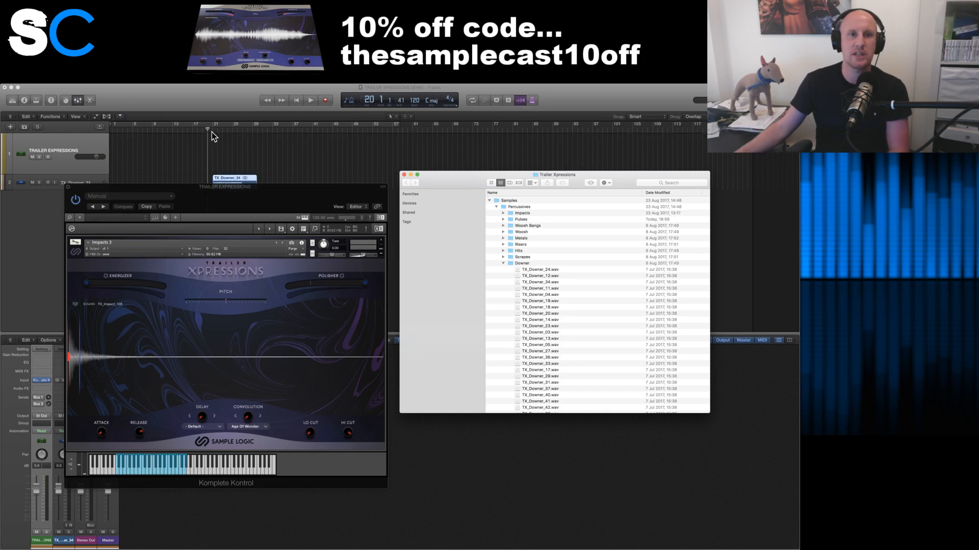
click(212, 132)
key(space)
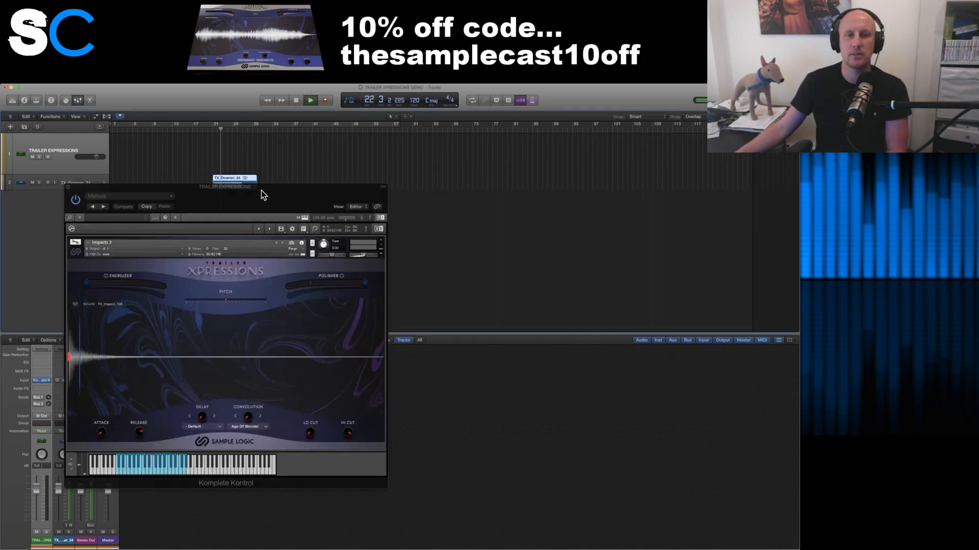
- Open the downer region's waveform in the audio editor with the instrument window moved clear of it, and stop playback
drag(259, 190, 393, 222)
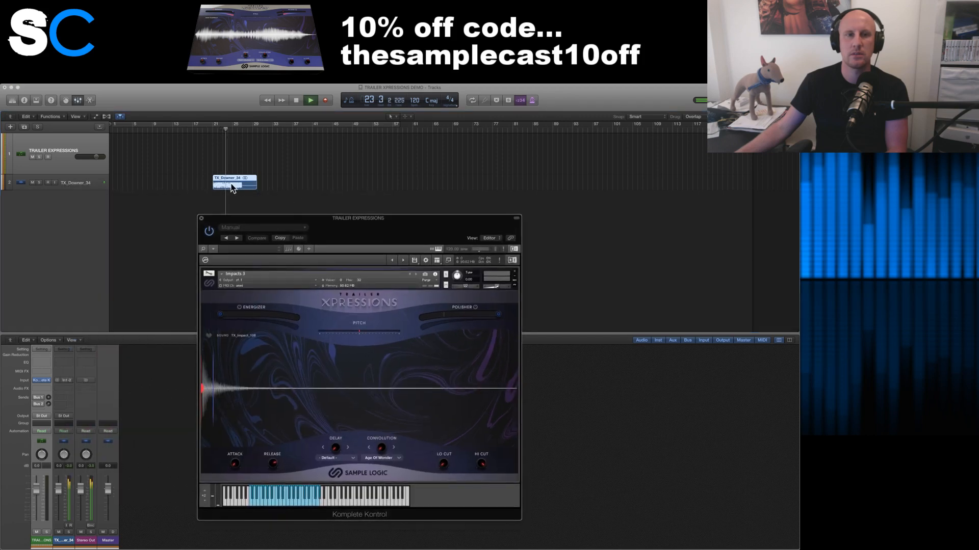
double_click(230, 185)
drag(256, 220, 238, 146)
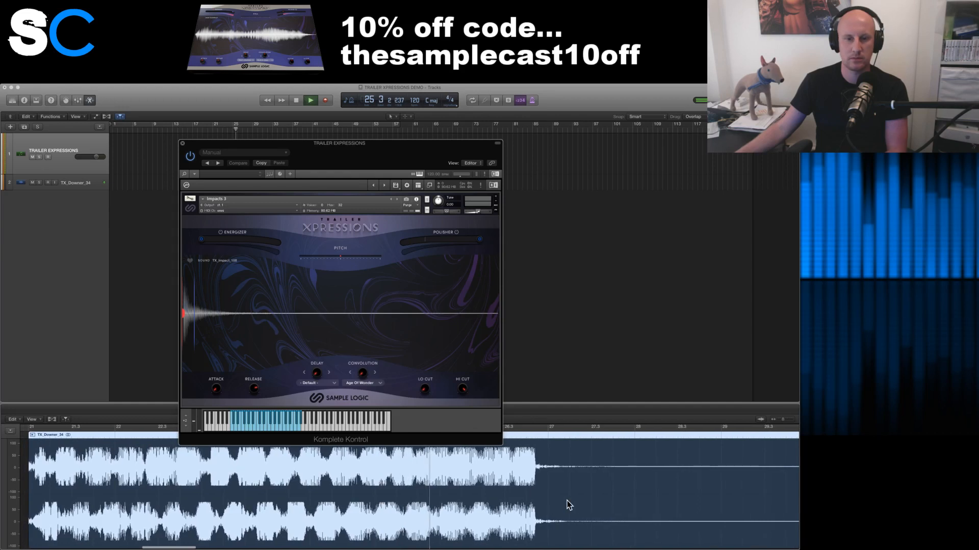
key(space)
- Bring the sample folder window back to the front and set the instrument window beside it, clear of the file list
drag(410, 169, 413, 190)
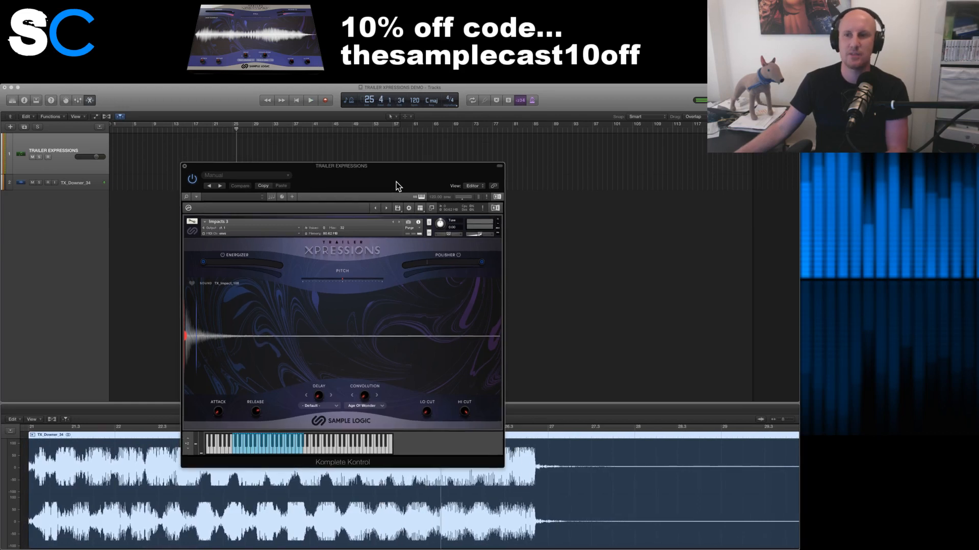
key(super+Tab)
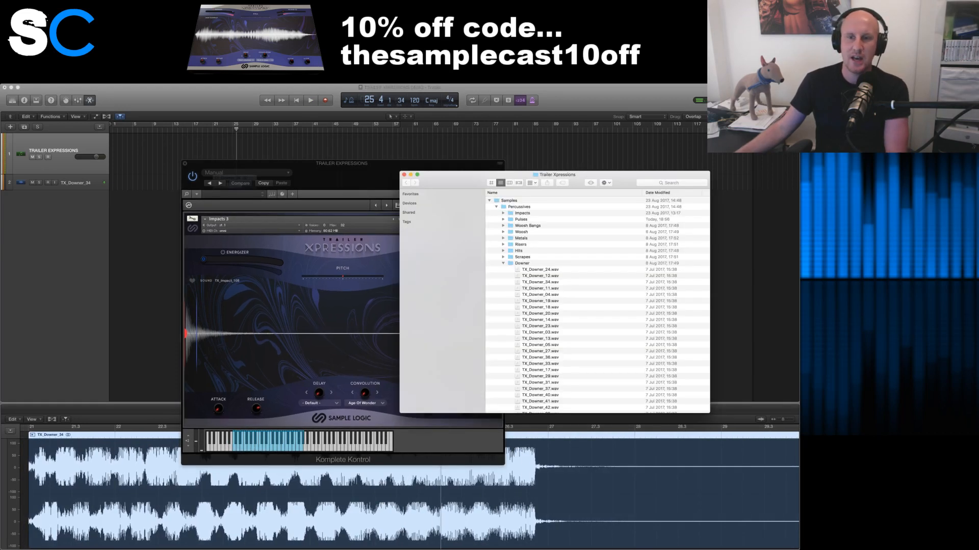
drag(596, 175, 589, 153)
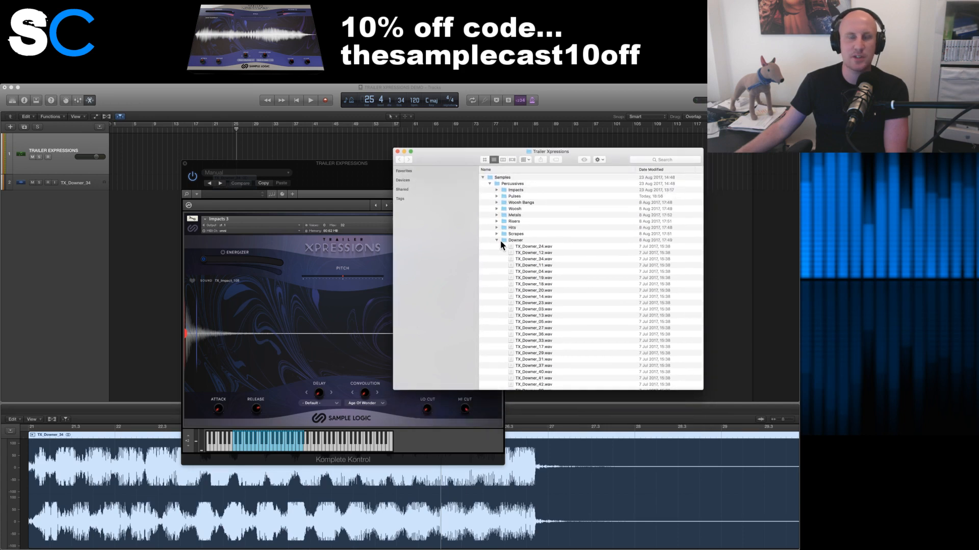
drag(308, 173, 184, 216)
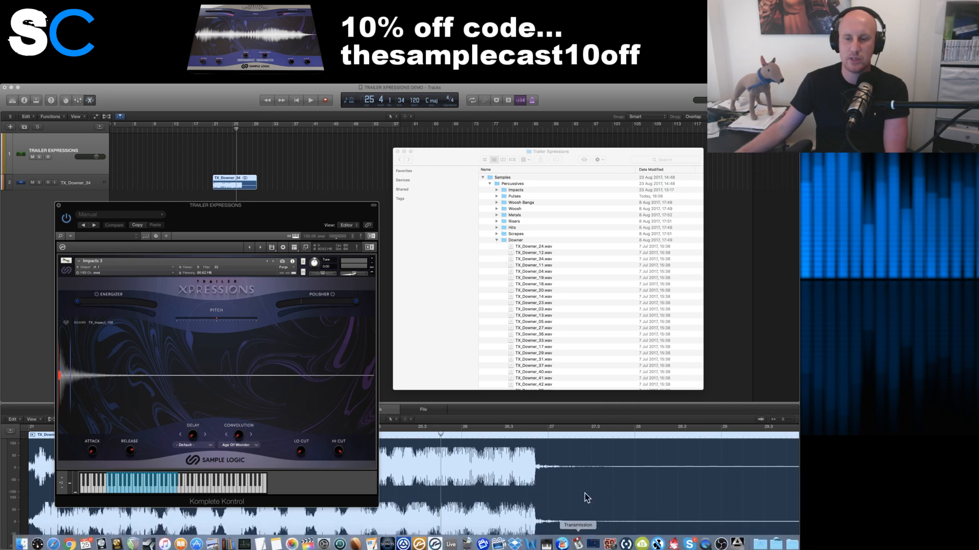
mouse_move(667, 543)
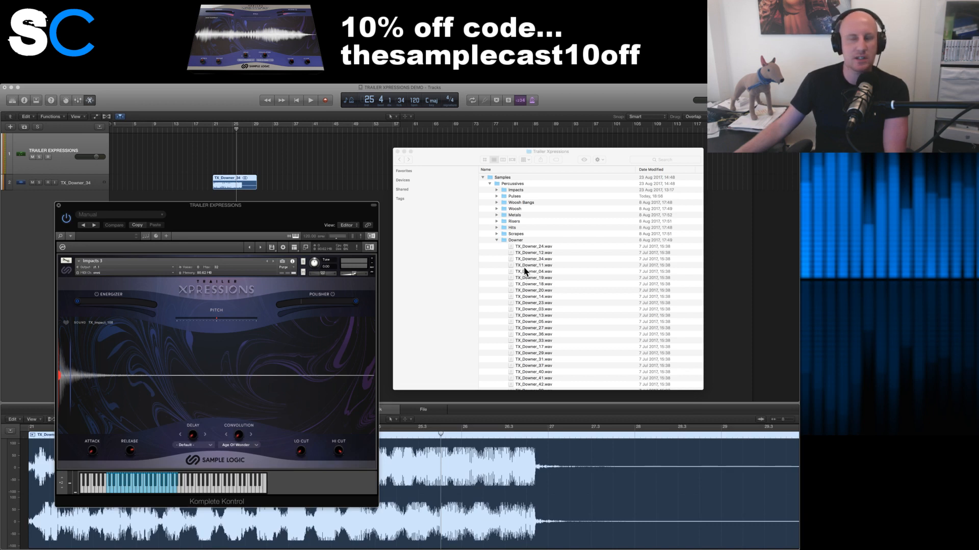
- Collapse the Downer folder, and try to preview TX_Scrape_07.wav from the Scrapes folder in Snapper
click(497, 240)
click(497, 234)
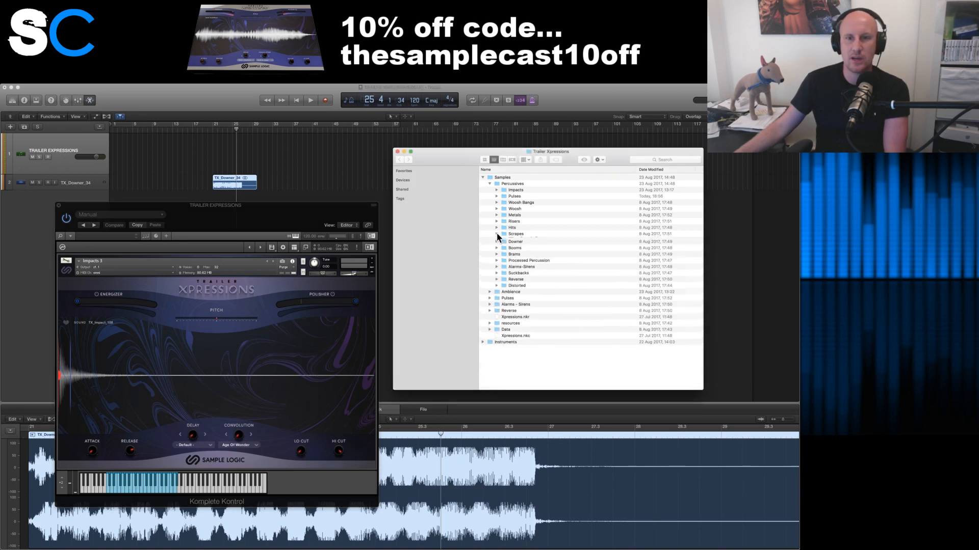
click(527, 266)
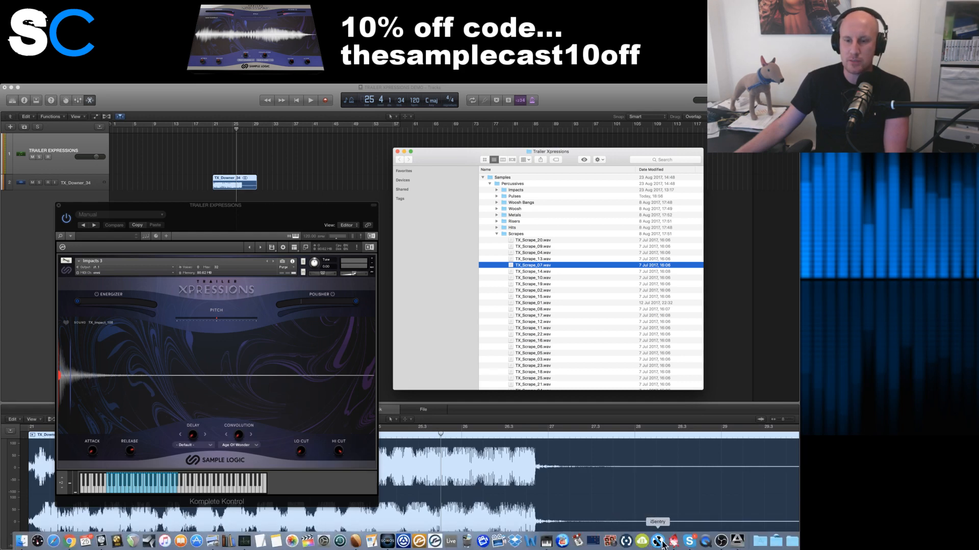
click(672, 542)
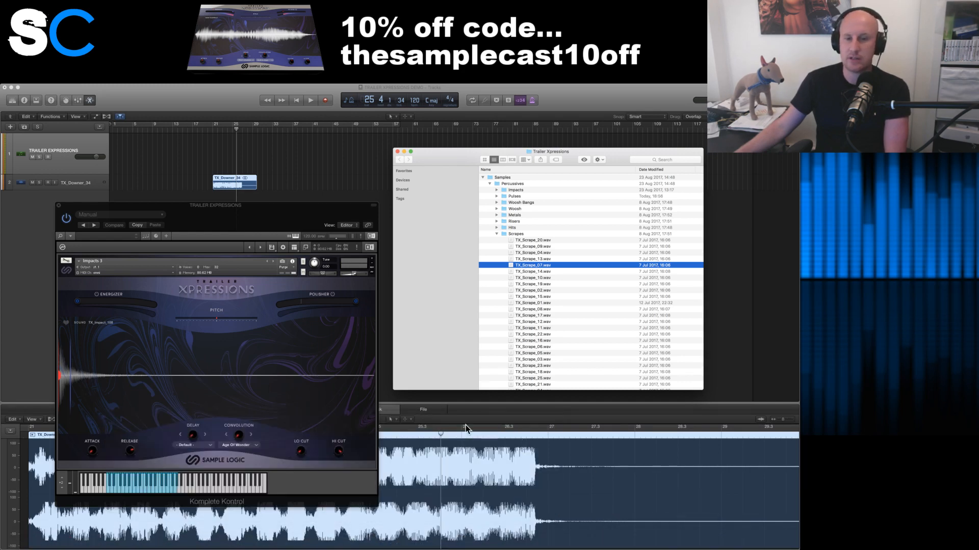
- Collapse the Scrapes folder, and try to preview TX_Hits_74.wav and the sample below it from the Hits folder
click(497, 234)
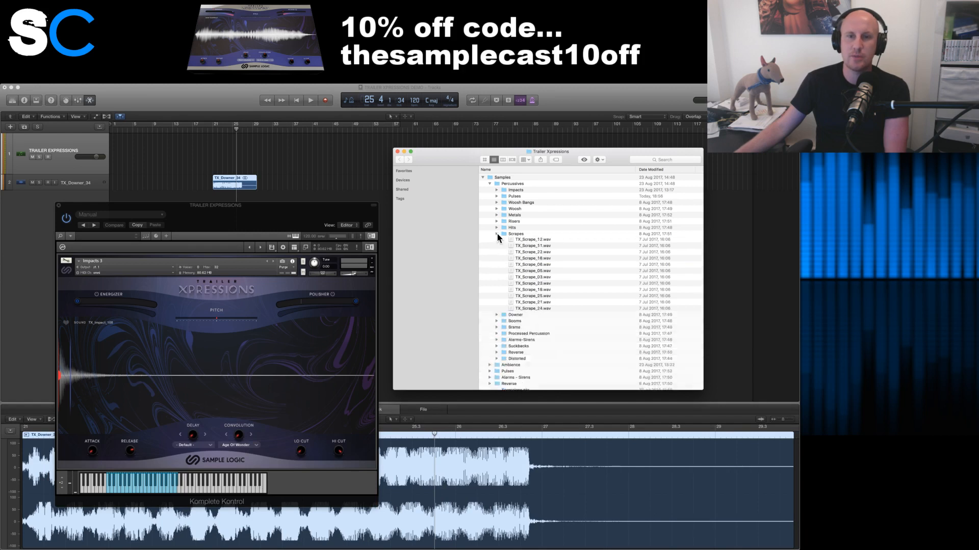
click(496, 227)
click(519, 240)
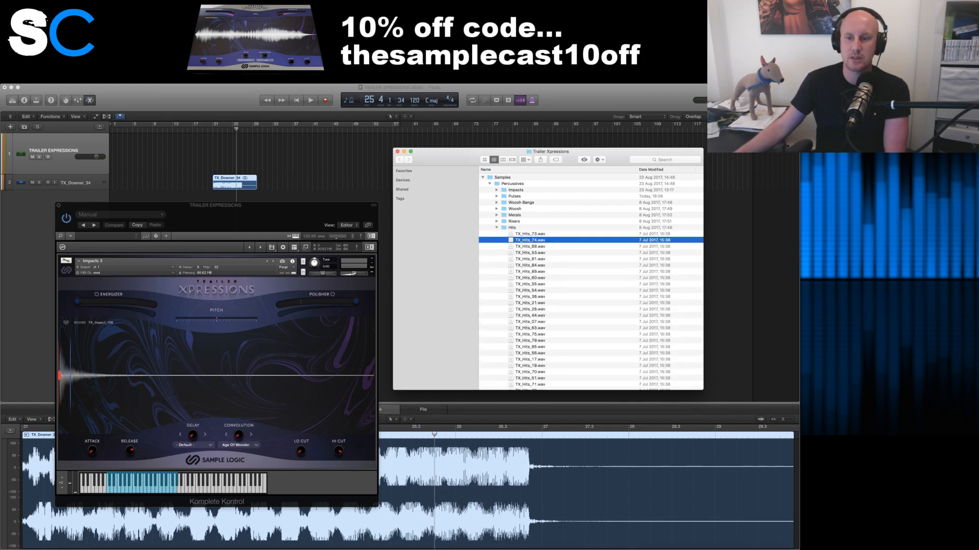
mouse_move(659, 542)
click(532, 247)
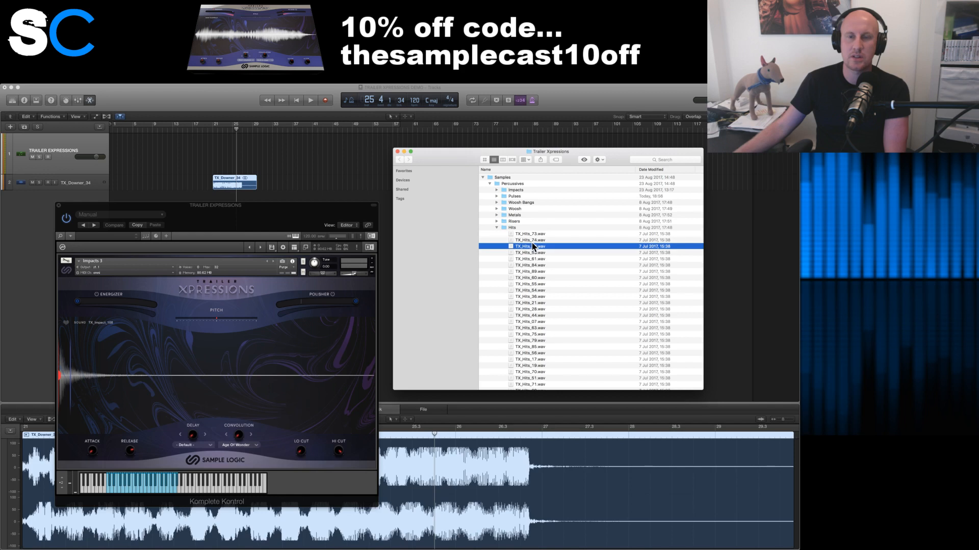
- Look through the Risers folder, selecting TX_Riser_01.wav, TX_Riser_23.wav and TX_Riser_24.wav in turn, and collapse it
click(497, 227)
click(495, 221)
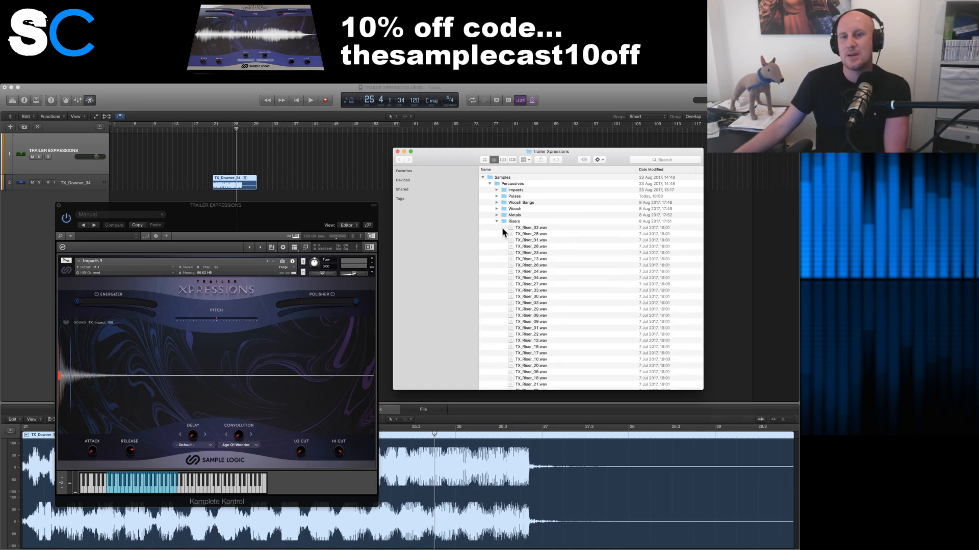
click(511, 240)
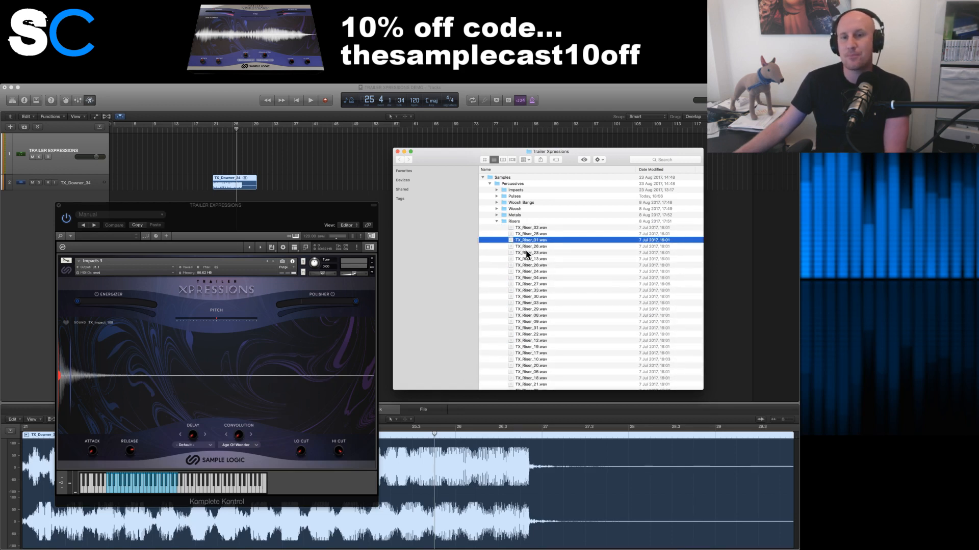
click(528, 252)
click(535, 272)
click(496, 221)
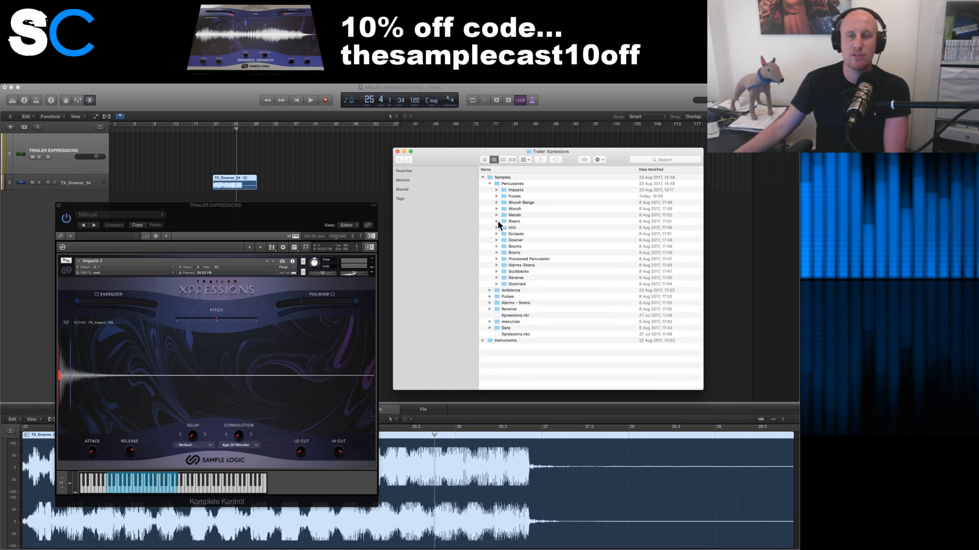
- Launch Snapper and preview two samples from the Risers folder, ending with TX_Riser_24.wav
mouse_move(626, 543)
click(674, 544)
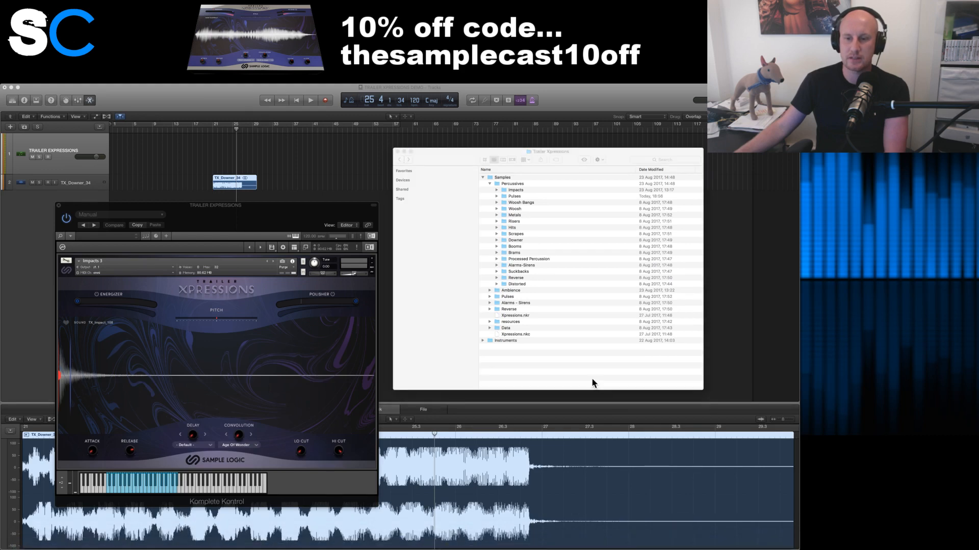
click(502, 225)
click(497, 221)
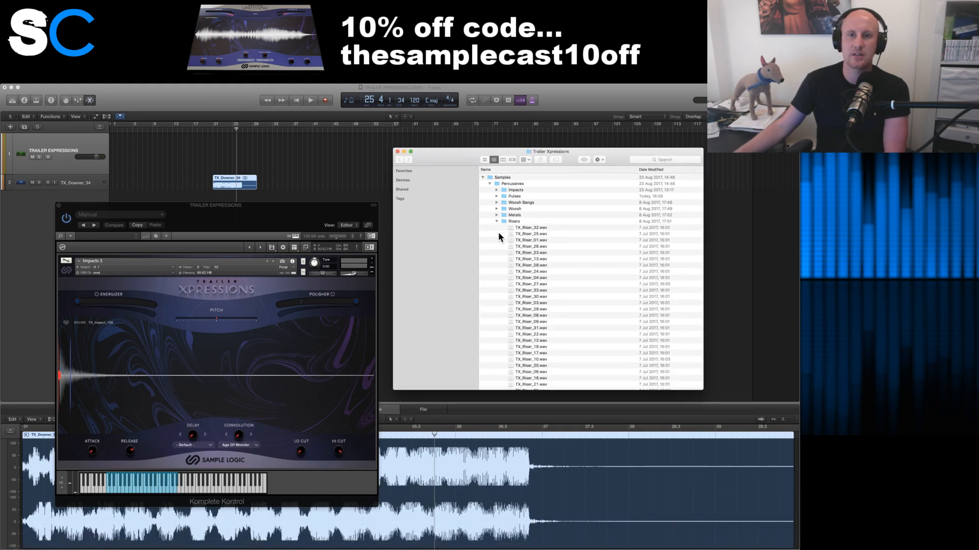
click(526, 246)
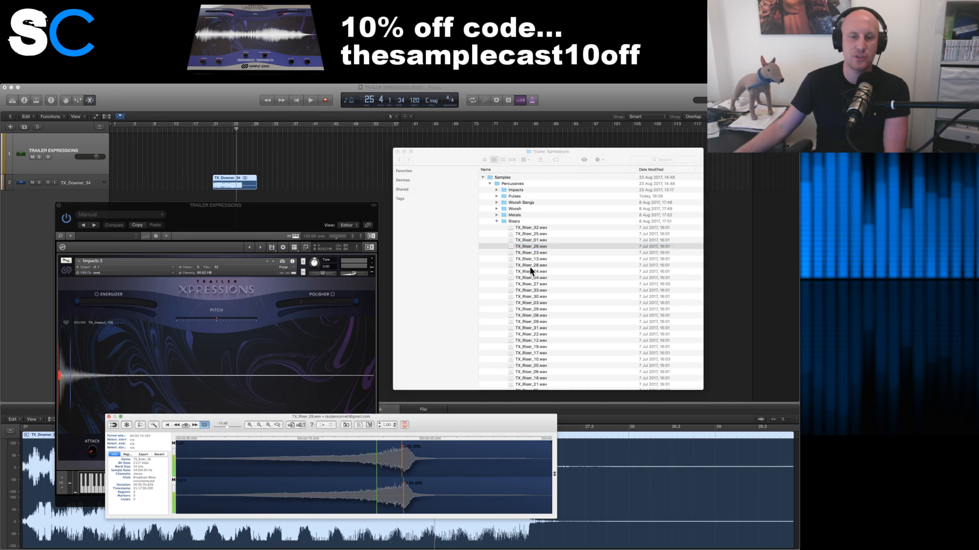
click(530, 271)
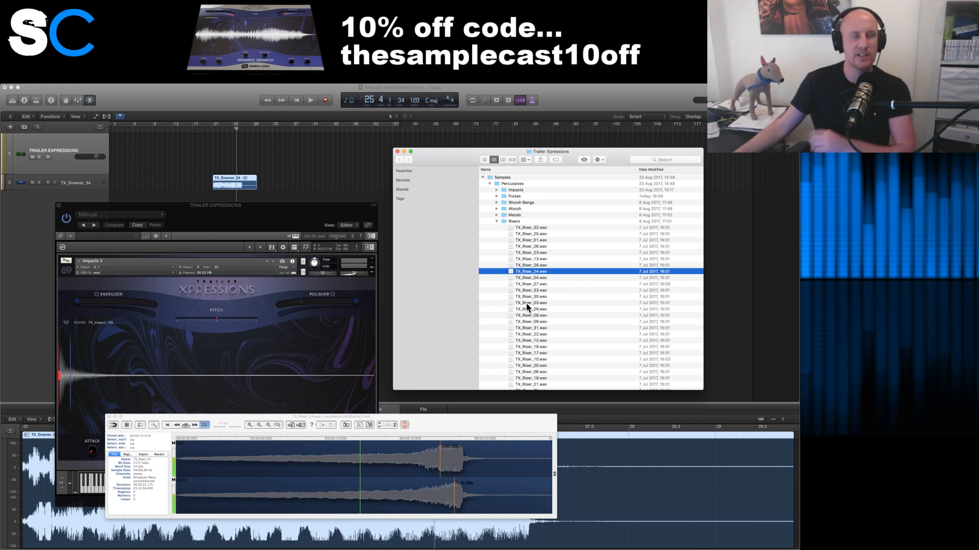
- Check the version and credits information of Snapper, and close it
click(171, 158)
click(29, 76)
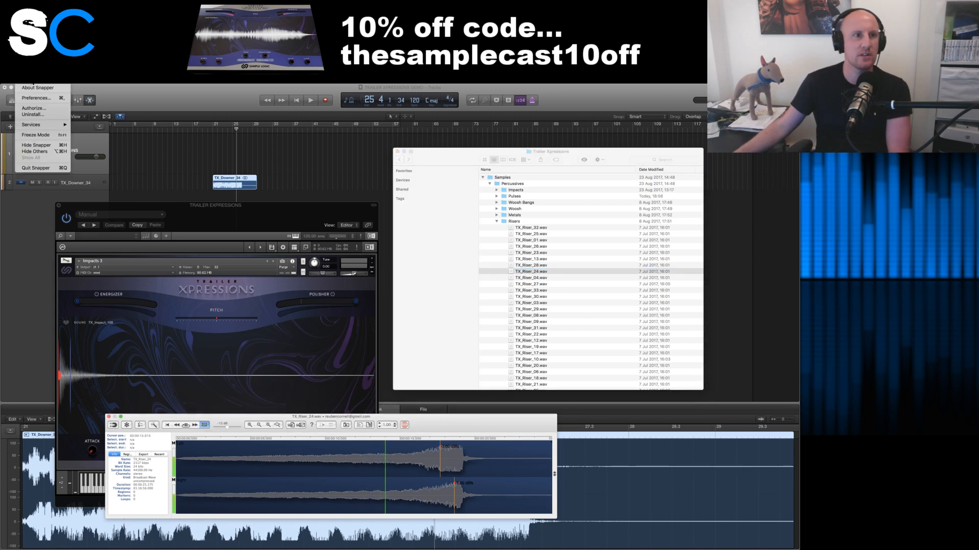
click(37, 87)
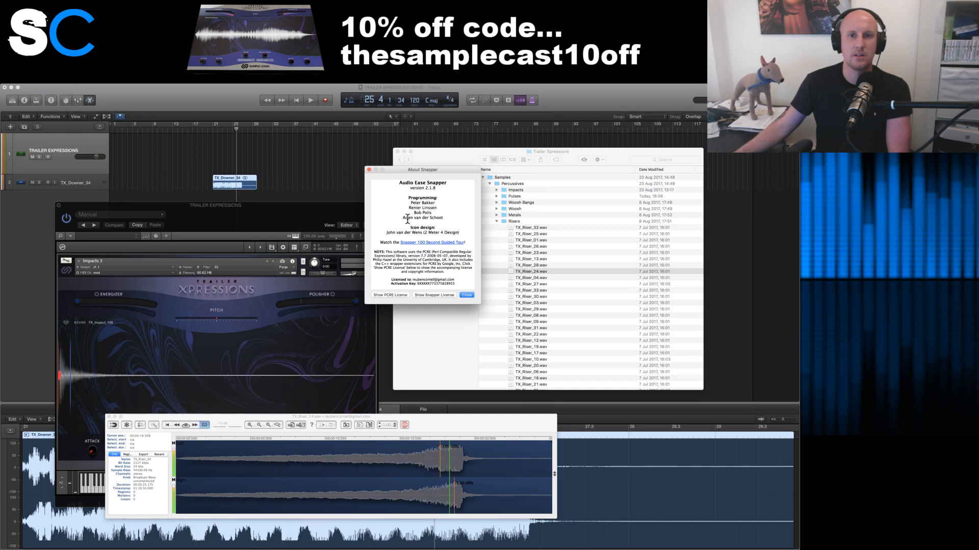
click(464, 295)
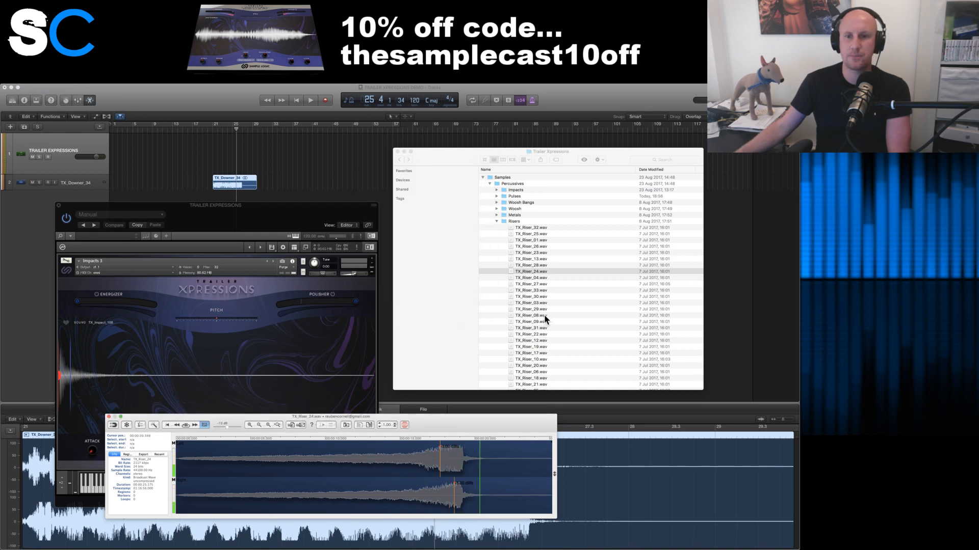
- Add an excerpt of TX_Riser_19.wav, selected in Snapper's waveform, to the audio track at bar 39 and play it from there
click(529, 321)
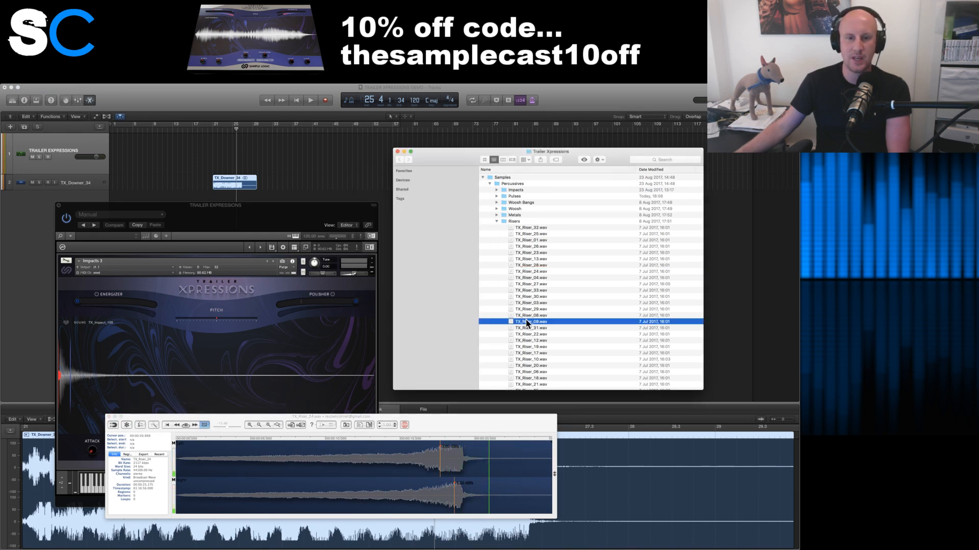
click(538, 347)
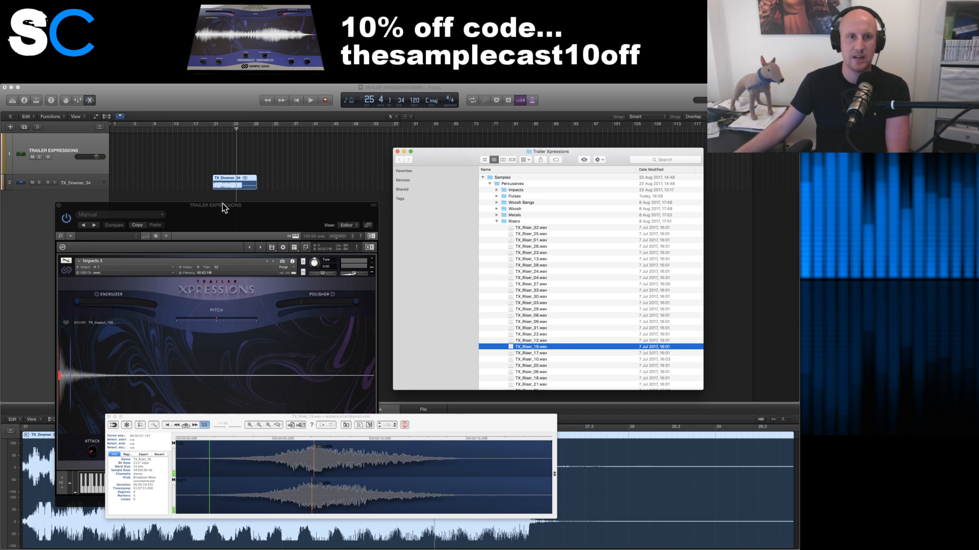
drag(320, 465, 302, 180)
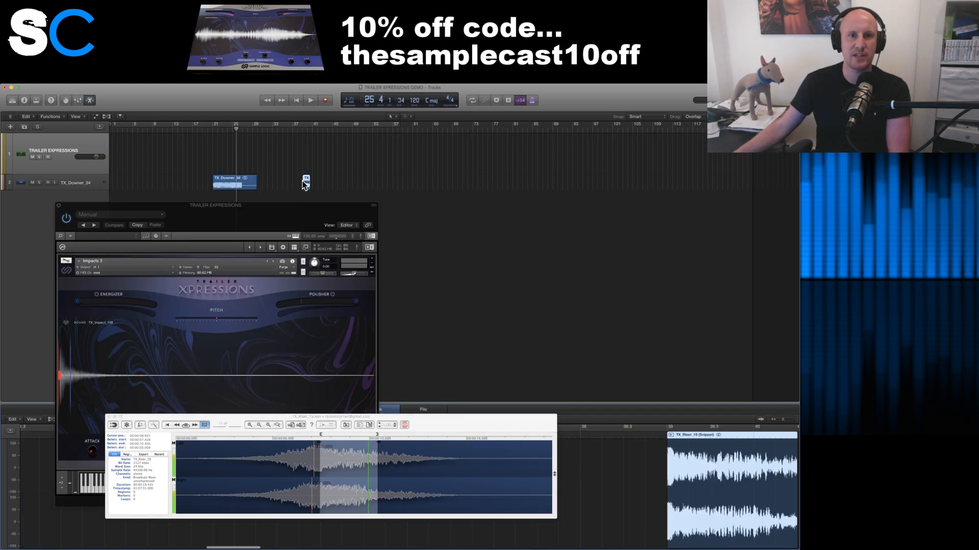
click(303, 131)
key(space)
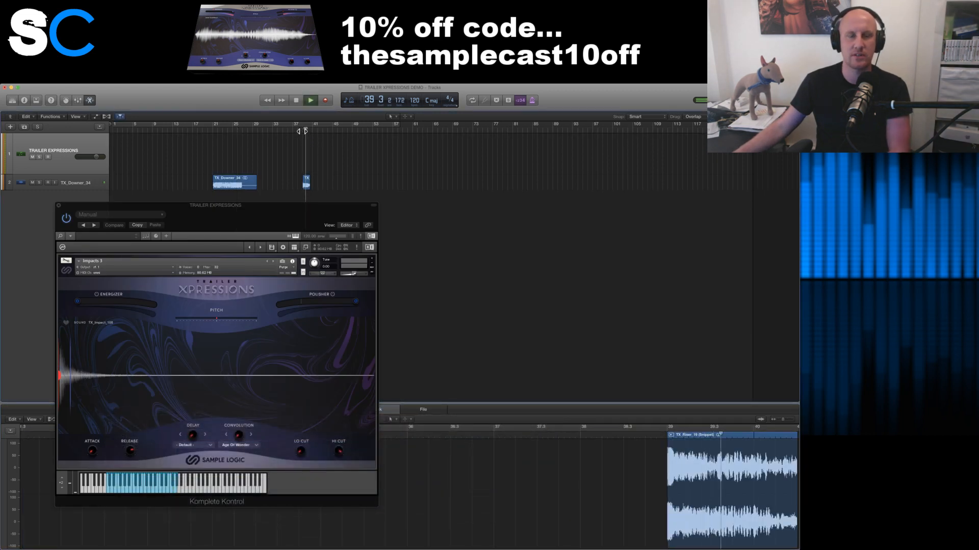
- Delete all regions from the project's tracks
key(super+a)
key(Delete)
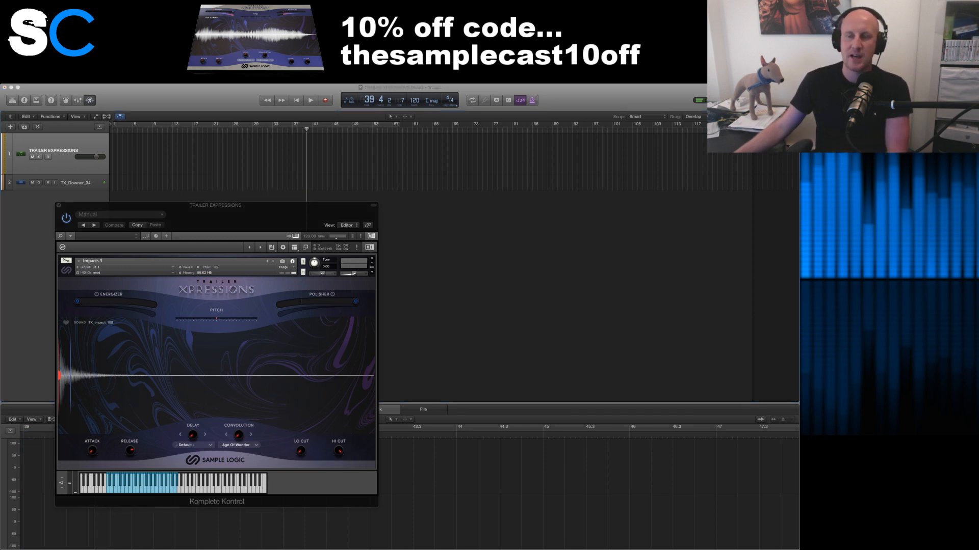
- Switch to the Trailer Xpressions folder in Finder, collapse Risers and Samples, and expand the Instruments folder
key(super+Tab)
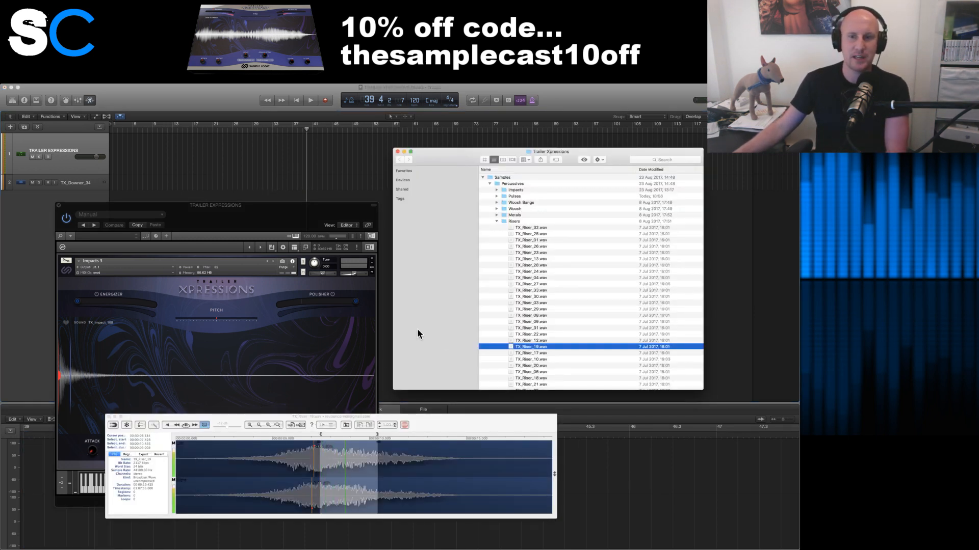
click(497, 221)
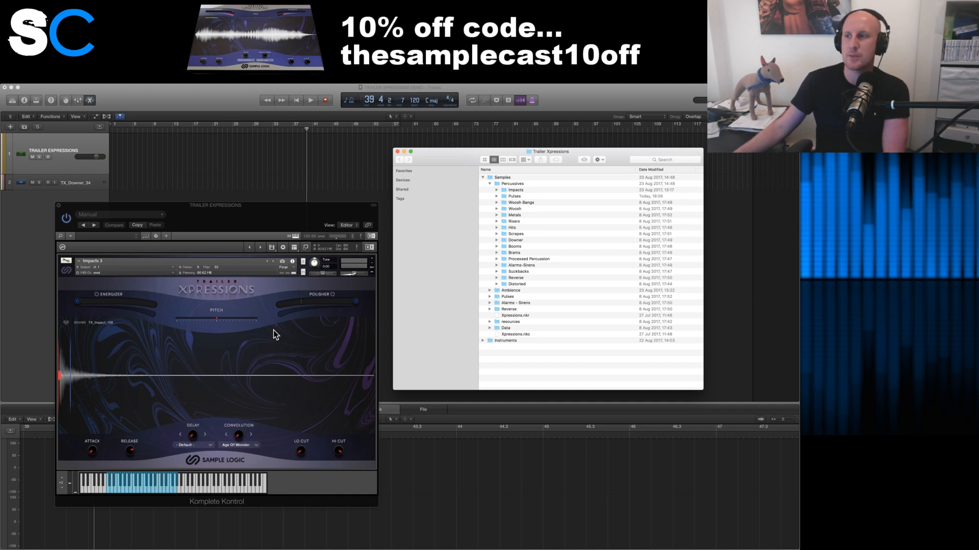
click(482, 177)
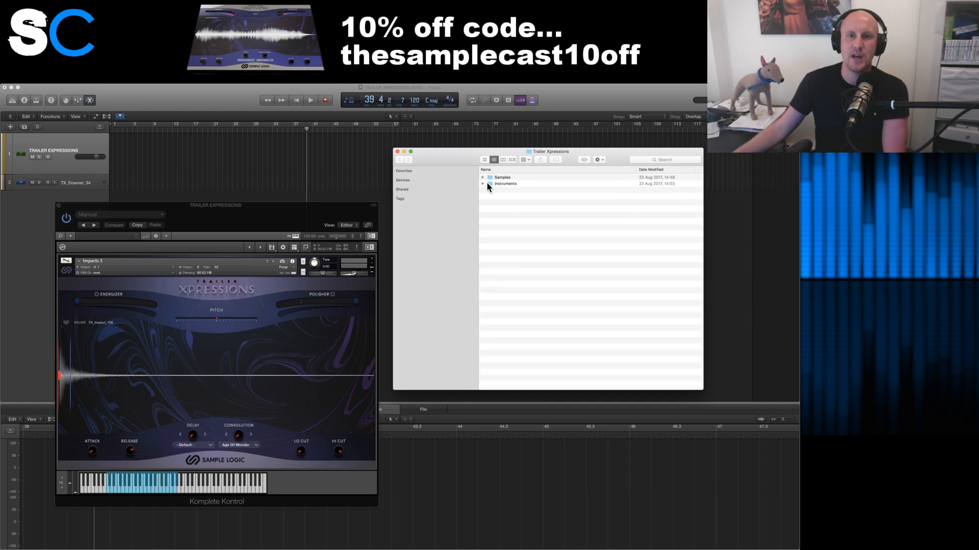
click(482, 183)
- Remove the Impacts 3 instrument and load Booms.nki from the Percussives instruments into the empty multi rack
click(372, 259)
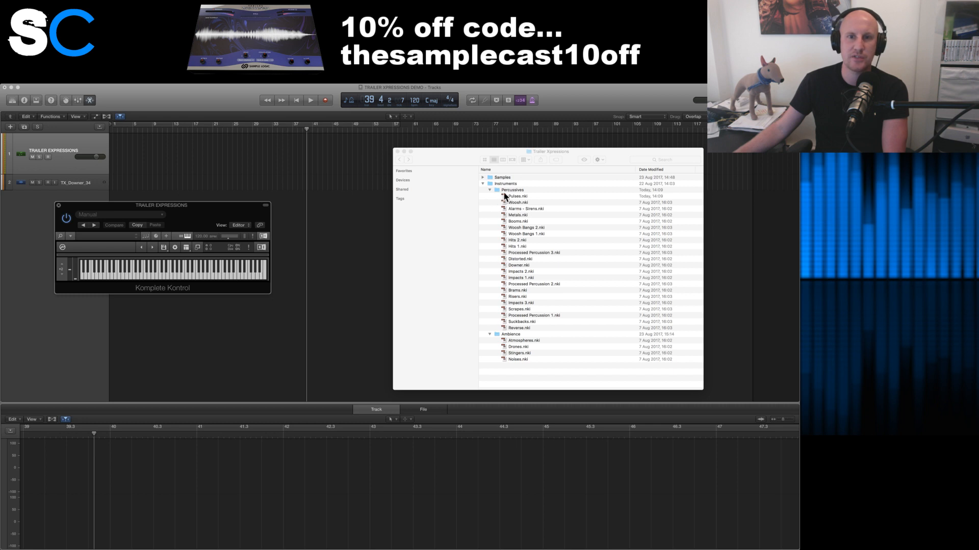
click(198, 248)
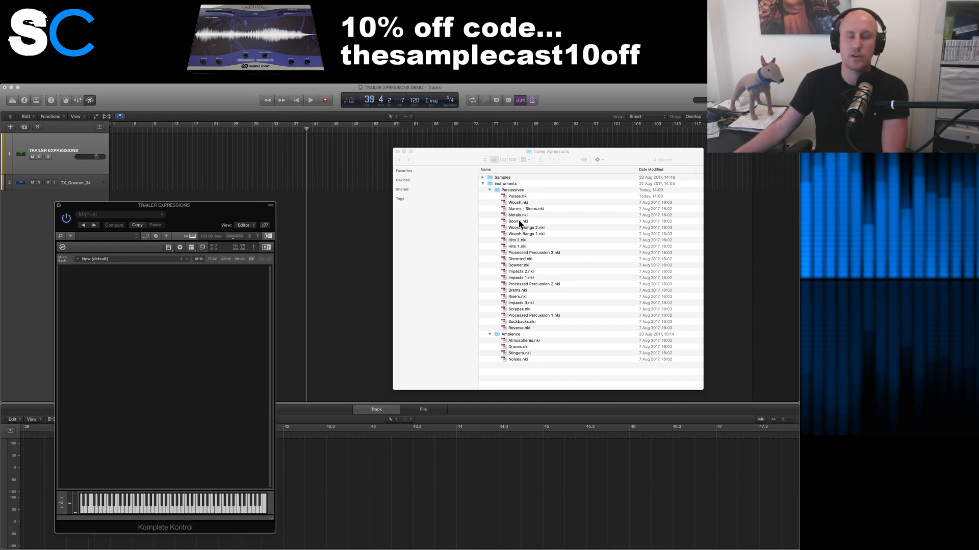
drag(518, 222, 220, 288)
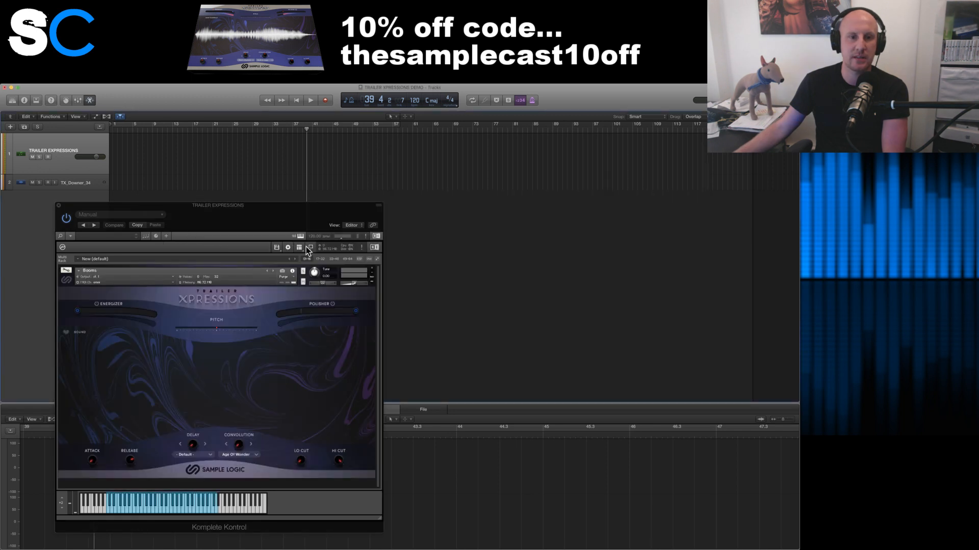
- Move the instrument window toward the middle of the arrangement, and audition several Booms sounds across the mapped keys
drag(282, 208, 348, 169)
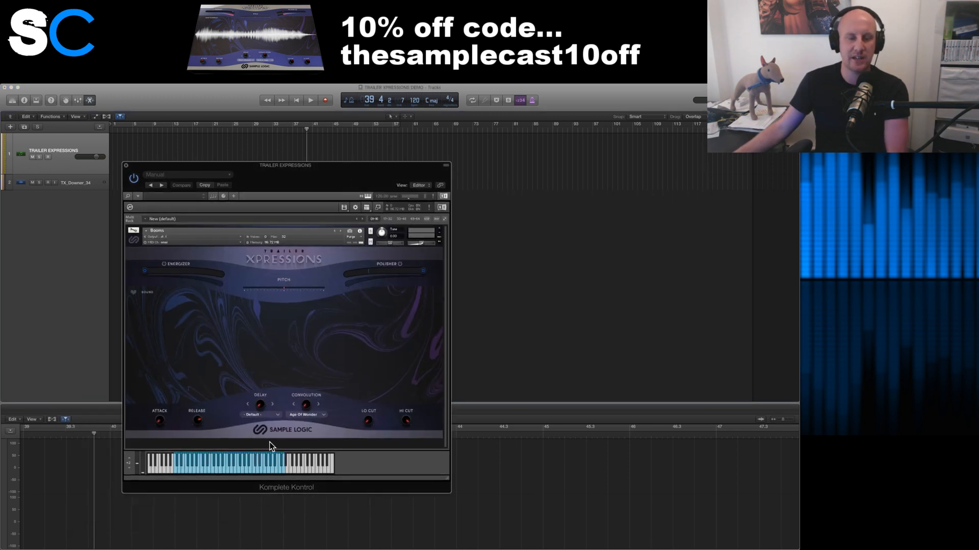
click(230, 468)
click(216, 470)
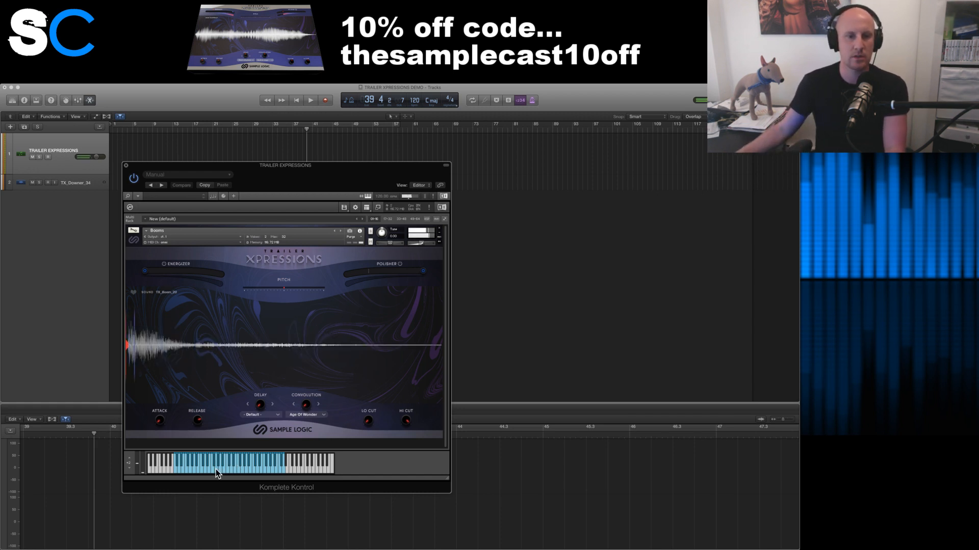
click(239, 469)
click(261, 466)
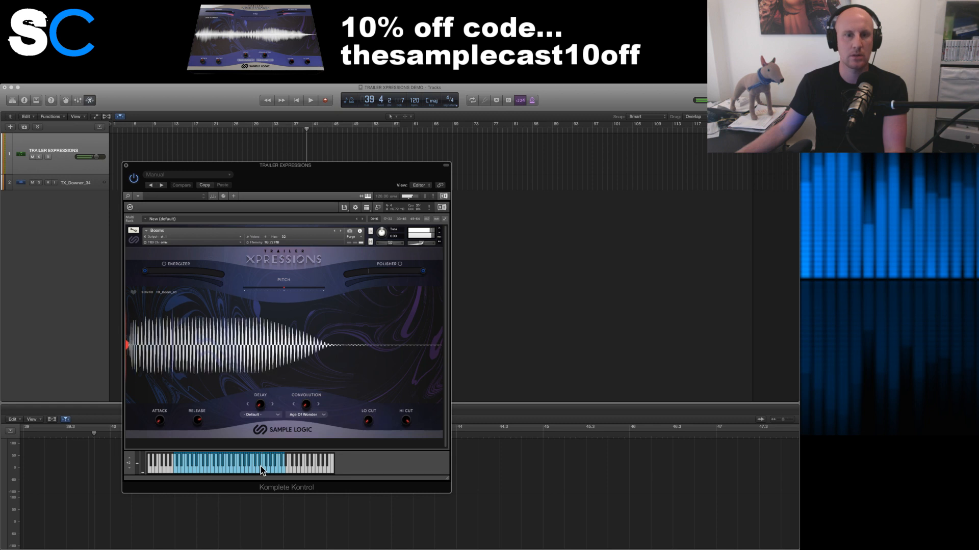
- Audition four more Booms sounds from high and low keys in the mapped range
click(274, 470)
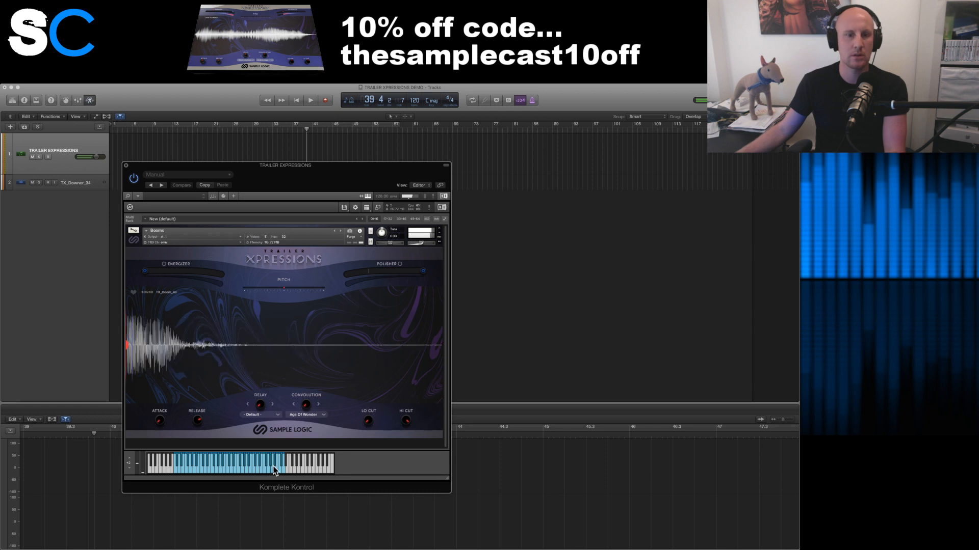
click(239, 468)
click(200, 469)
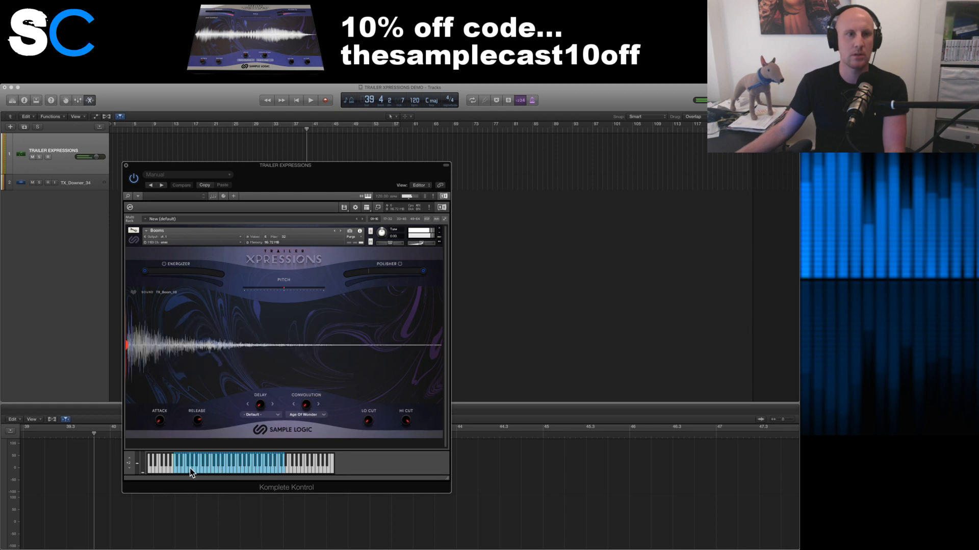
click(185, 468)
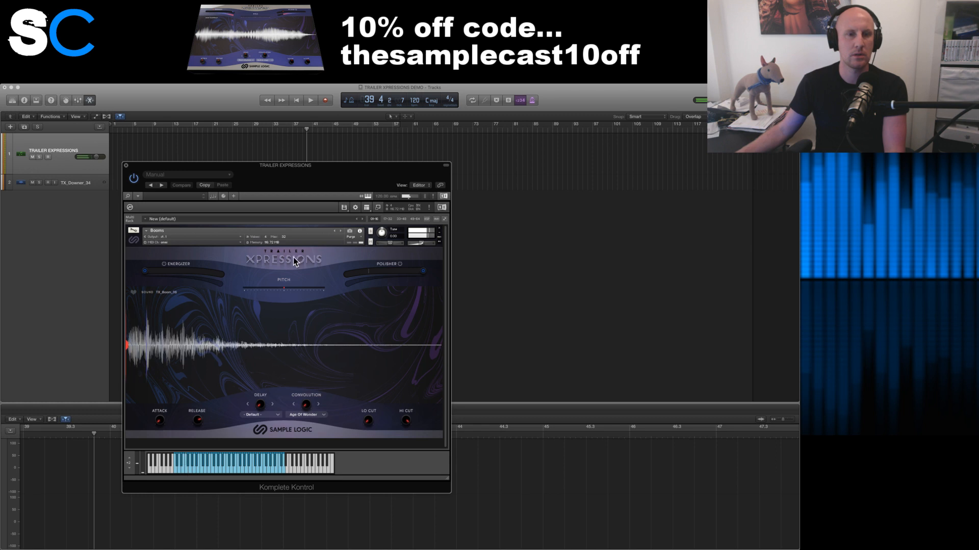
- Load the Brams instrument, audition several of its sounds, and move the instrument window to the center of the arrangement
click(341, 231)
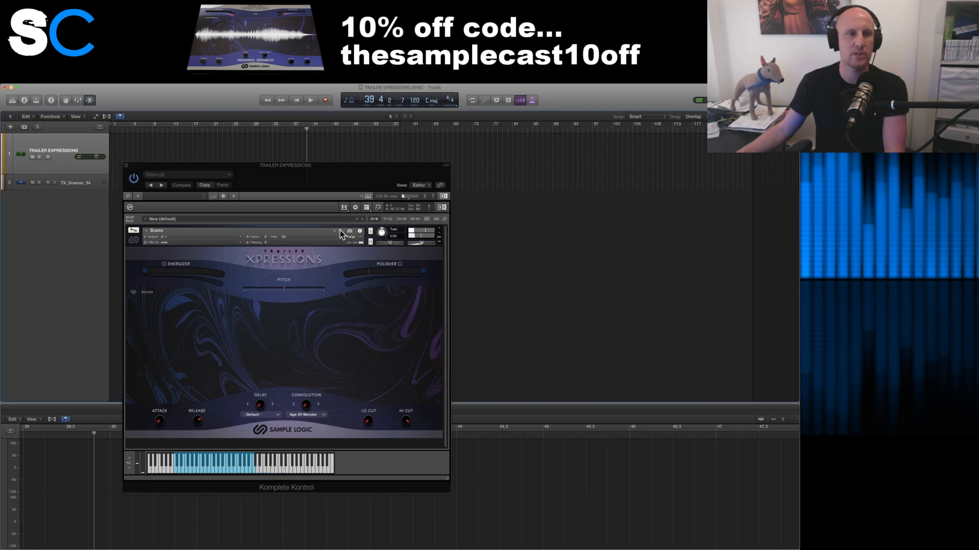
click(235, 472)
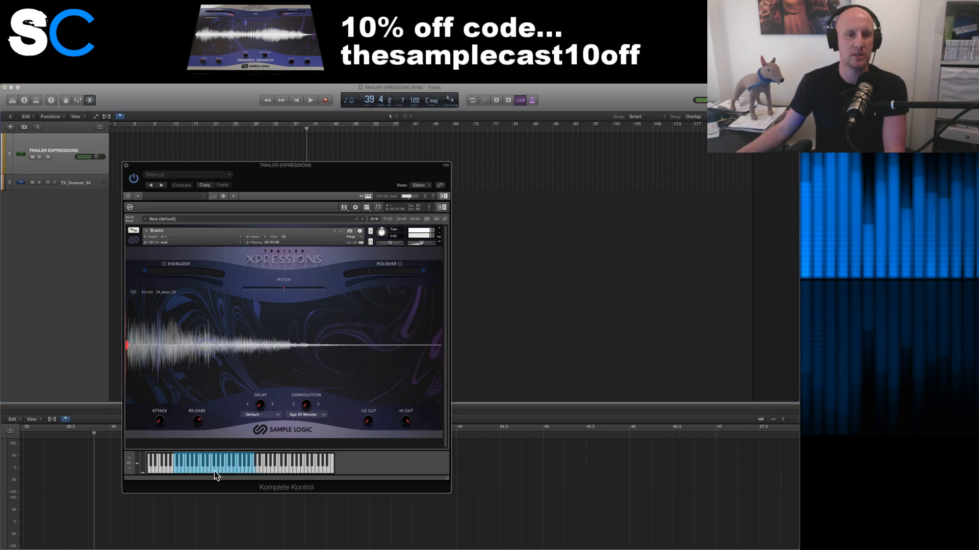
click(214, 471)
click(197, 470)
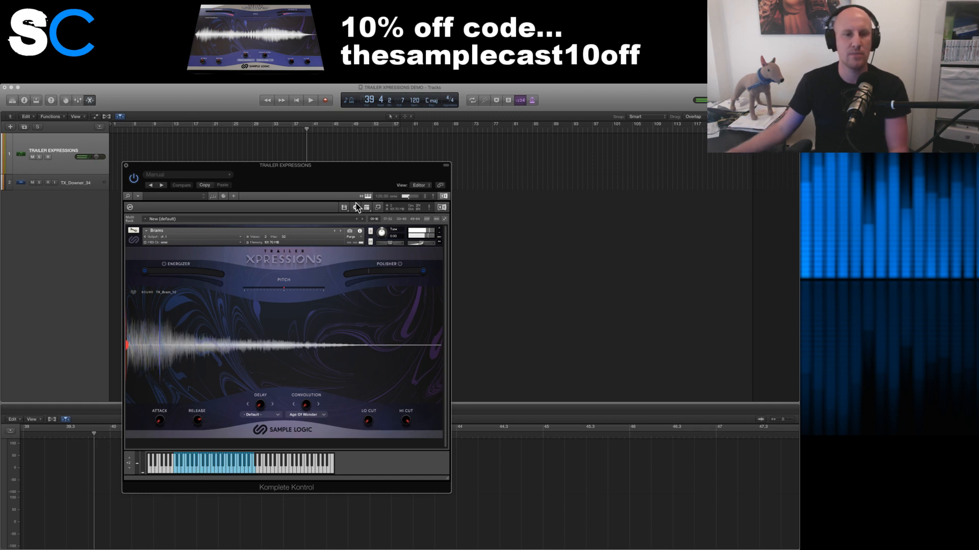
drag(356, 170, 464, 149)
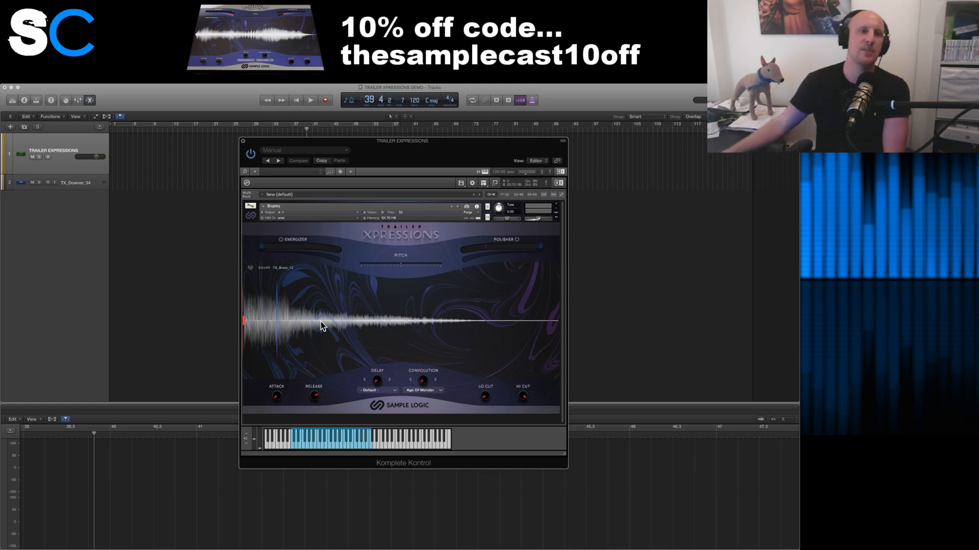
- Load the Distorted instrument and audition several of its sounds across the mapped keys
click(458, 207)
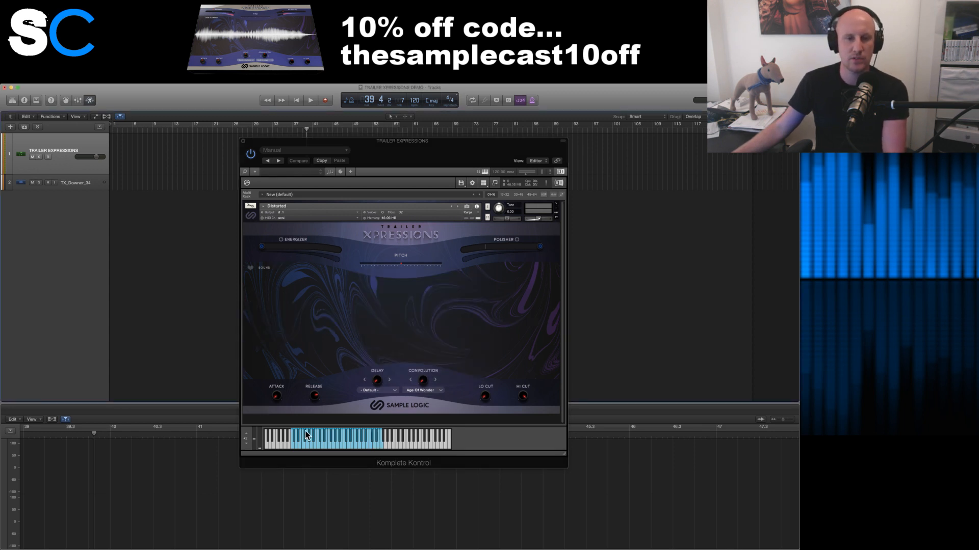
click(322, 444)
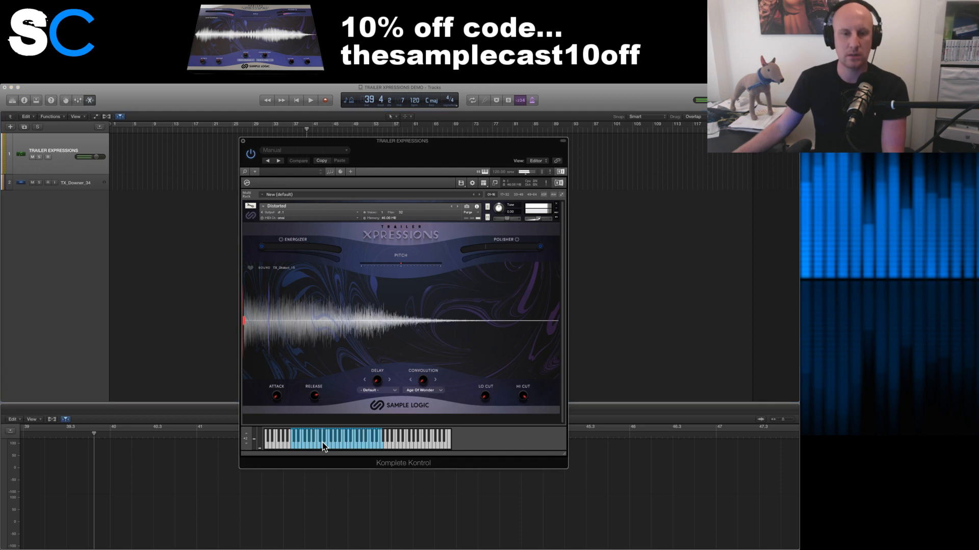
click(337, 444)
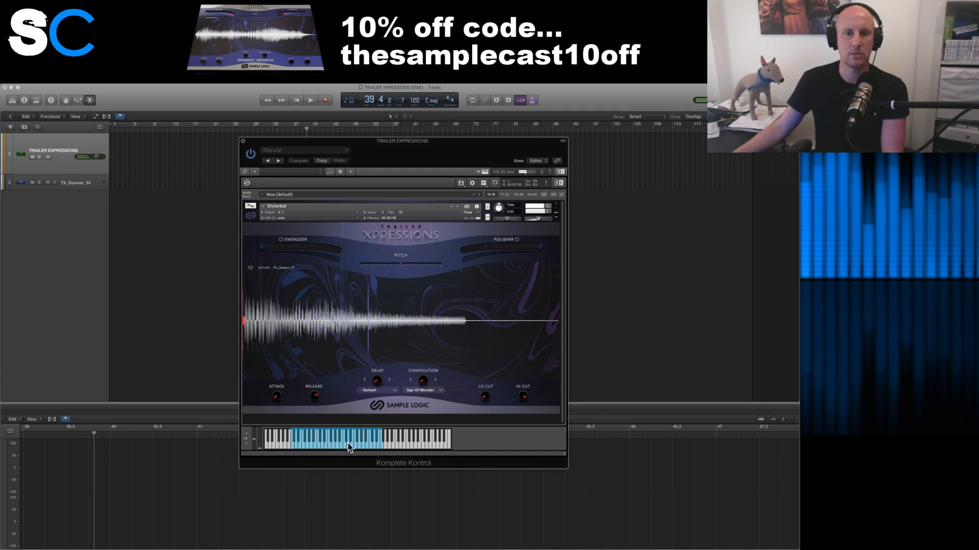
click(322, 443)
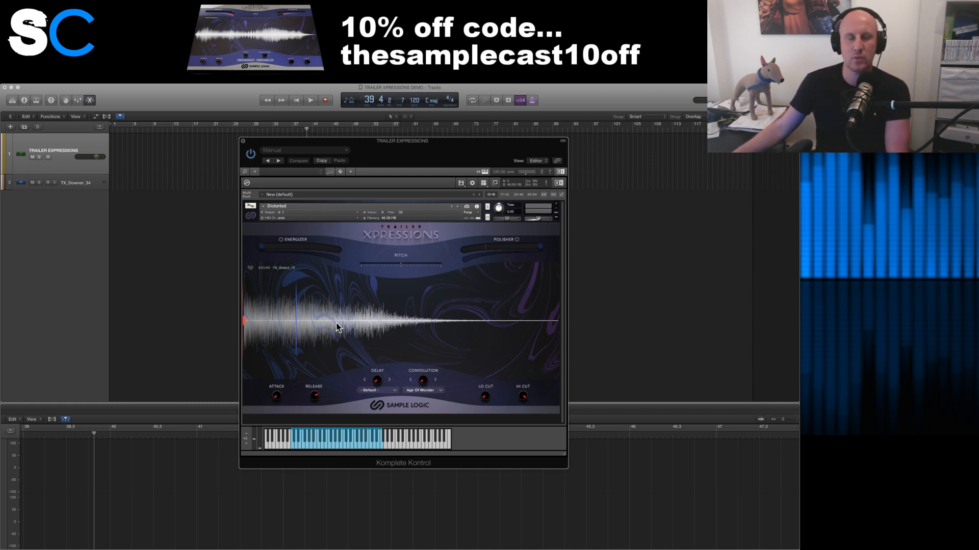
click(302, 448)
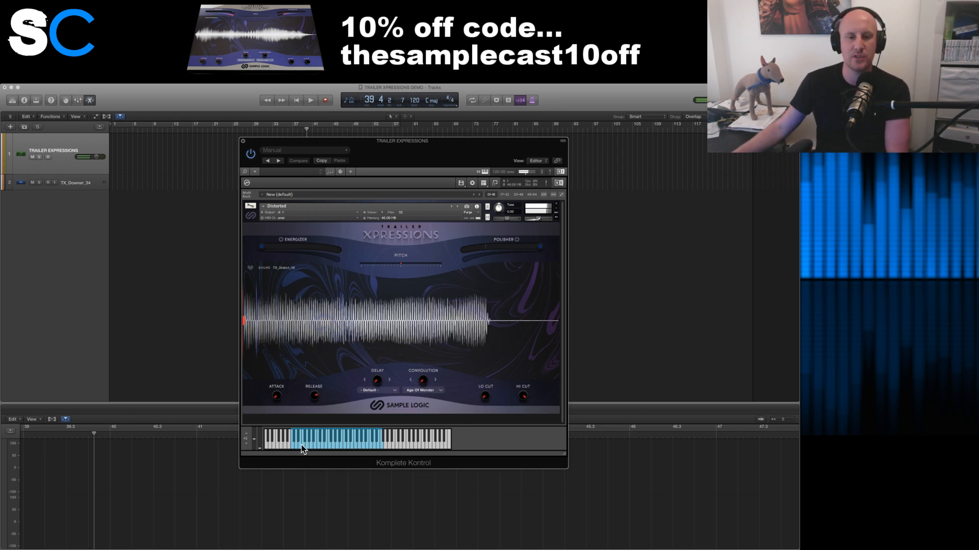
click(303, 447)
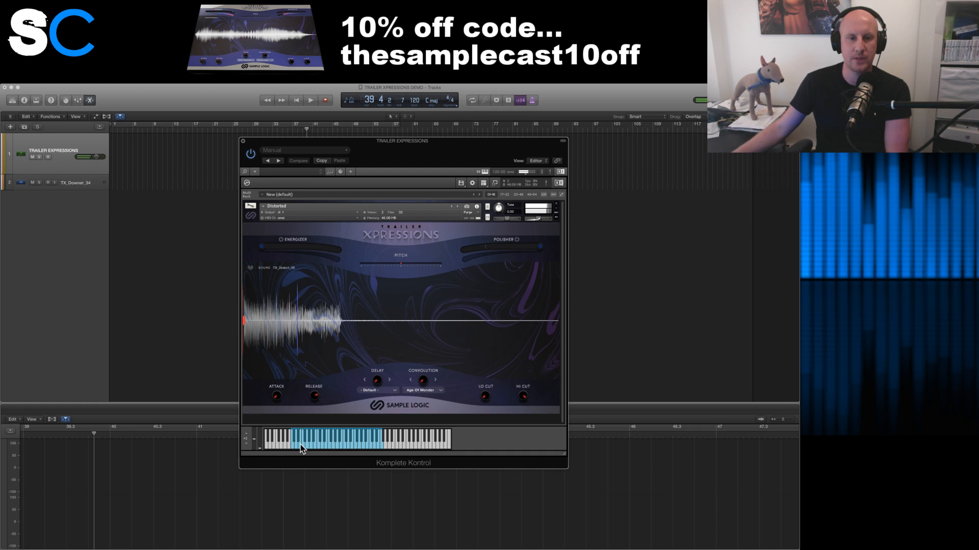
click(297, 447)
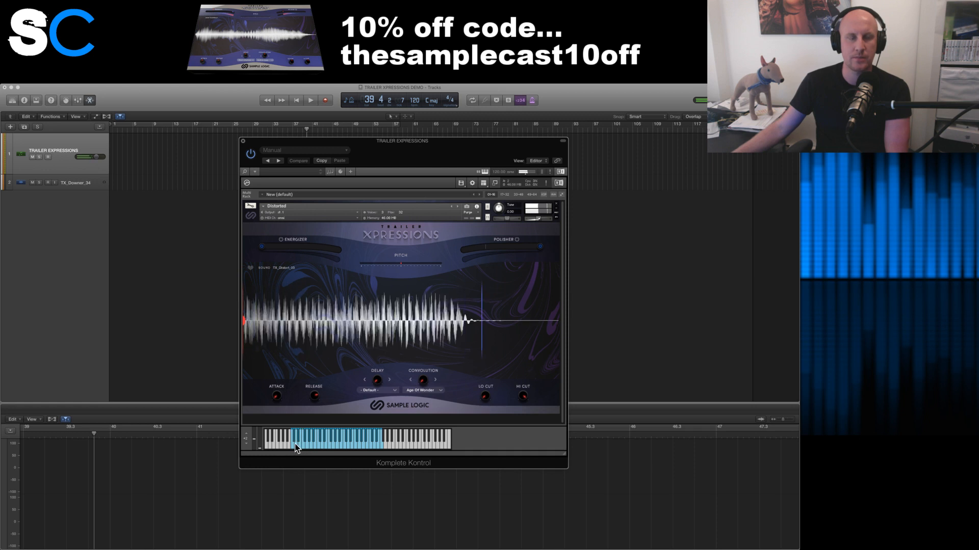
- Shift the Distorted sample start marker about a fifth of the way into the waveform, and audition several lower mapped keys
drag(253, 322, 289, 323)
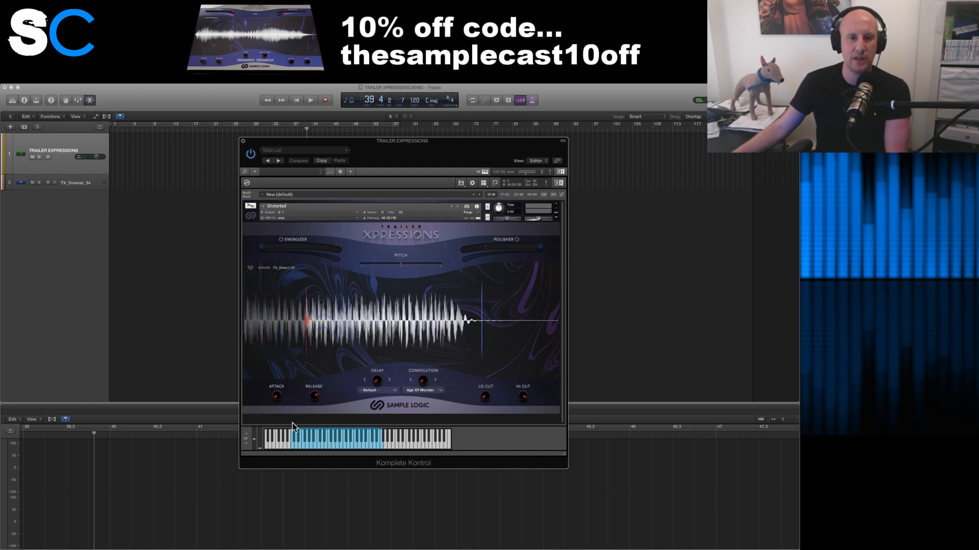
click(302, 442)
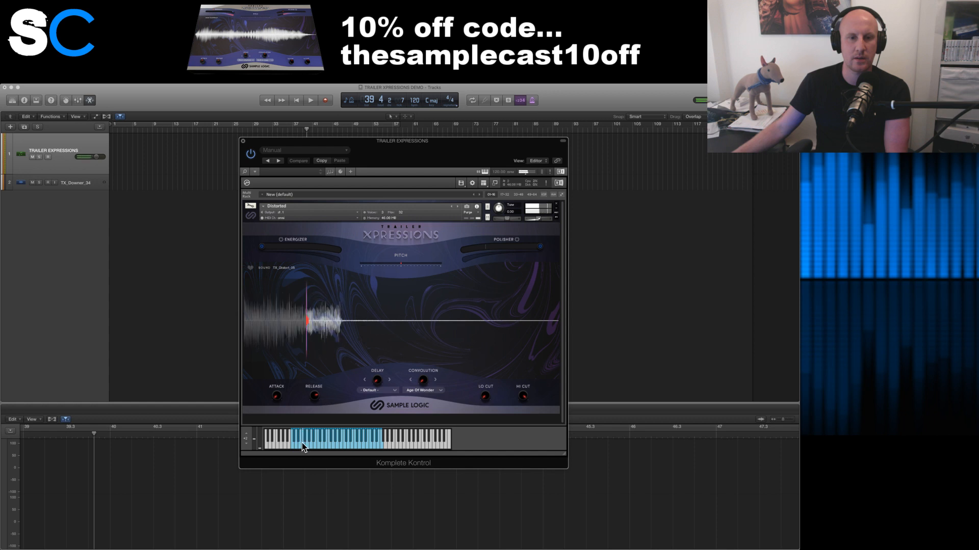
click(307, 443)
click(310, 443)
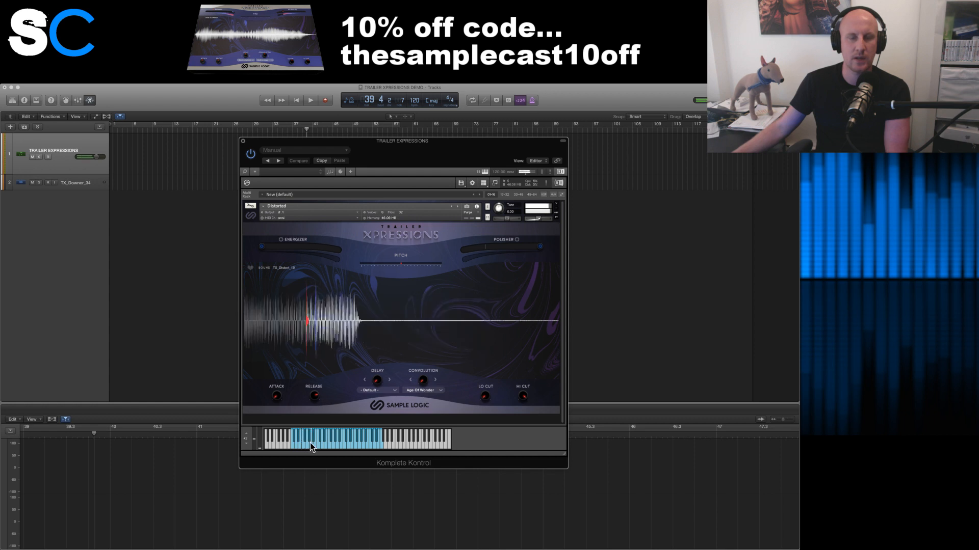
click(316, 444)
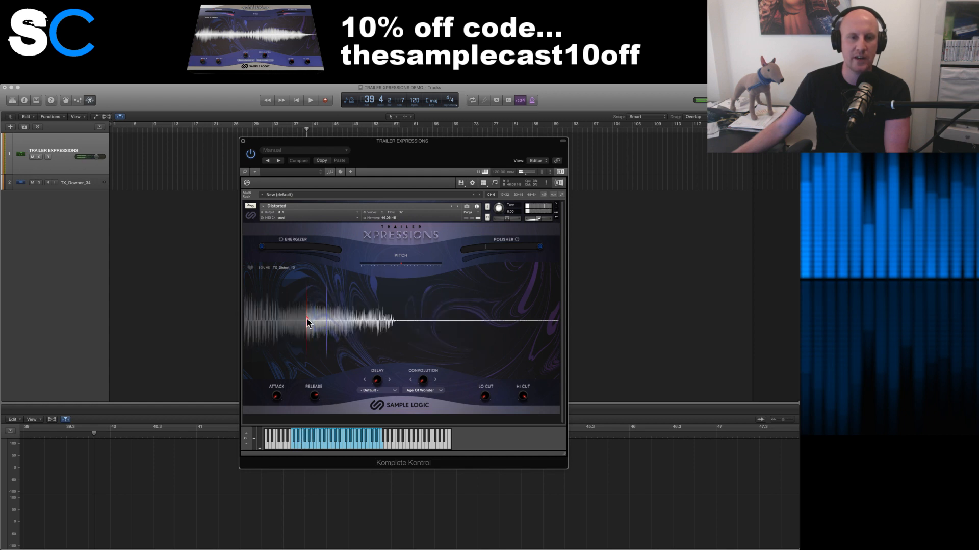
- Pull the sample start marker back to just after the waveform's beginning, and audition sounds in the middle of the mapped range
drag(307, 319, 271, 320)
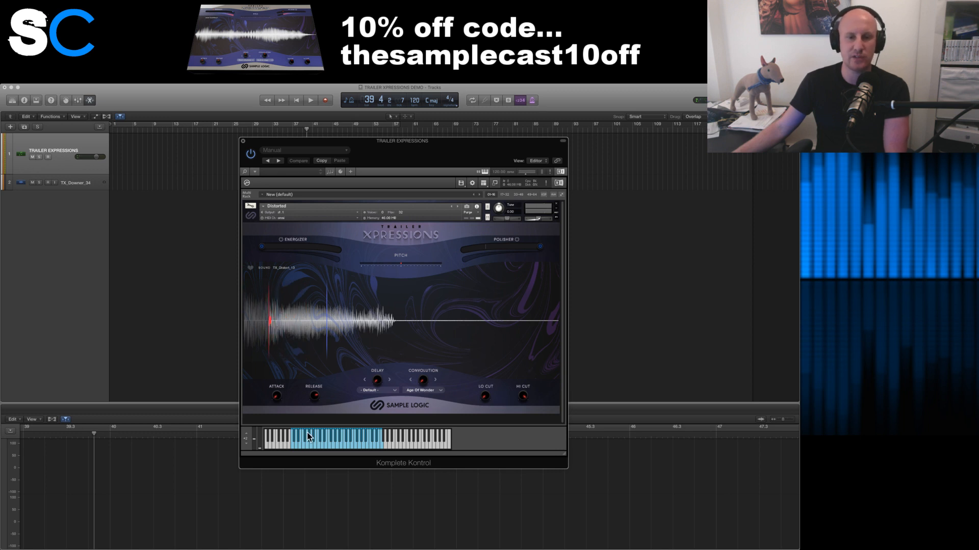
click(332, 447)
click(320, 443)
click(342, 443)
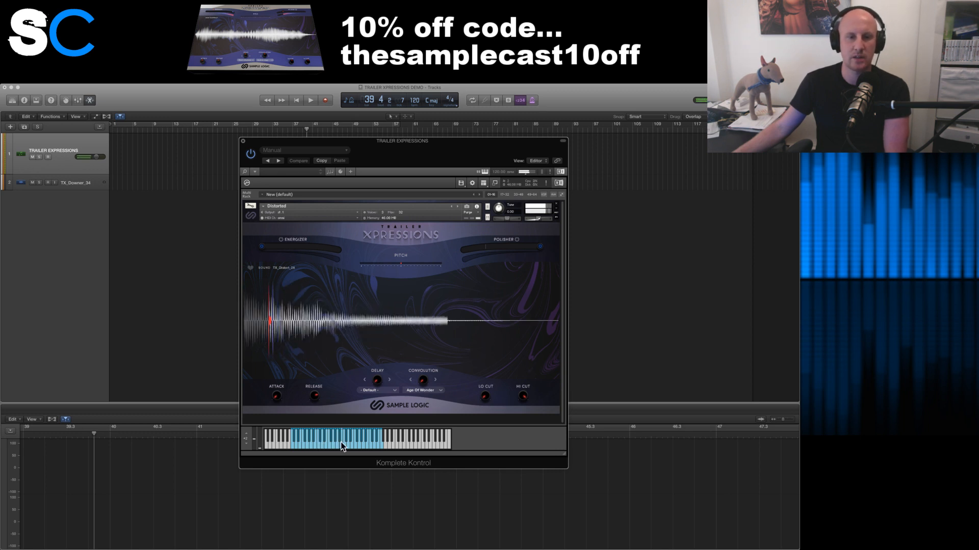
click(351, 442)
click(350, 442)
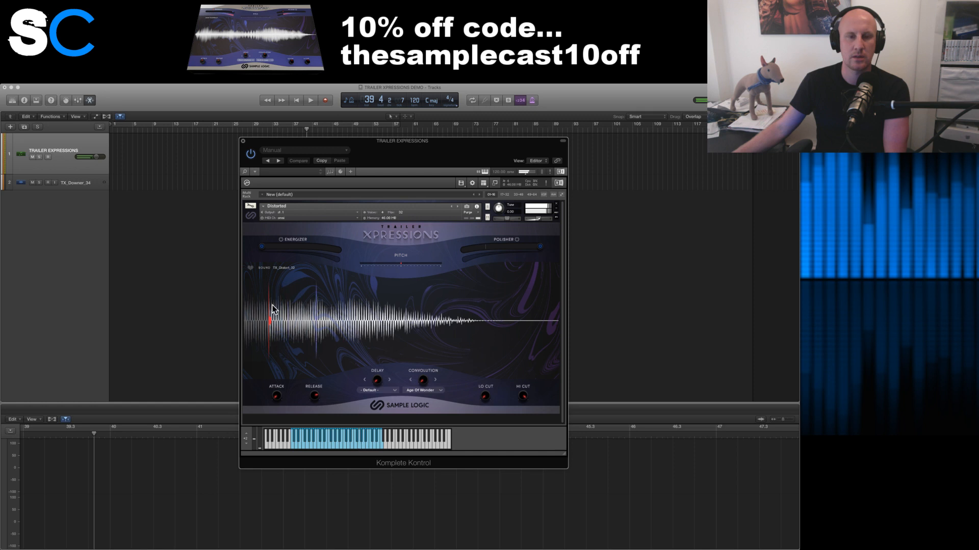
- Move the sample start marker to about the middle of the waveform, audition several sounds, and reset it to the beginning
drag(270, 320, 395, 325)
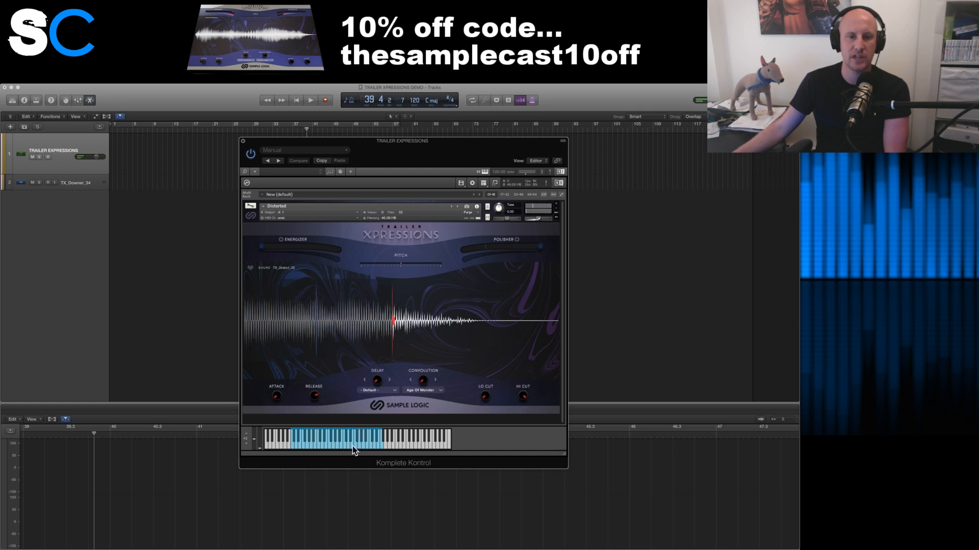
click(339, 445)
click(333, 445)
click(317, 444)
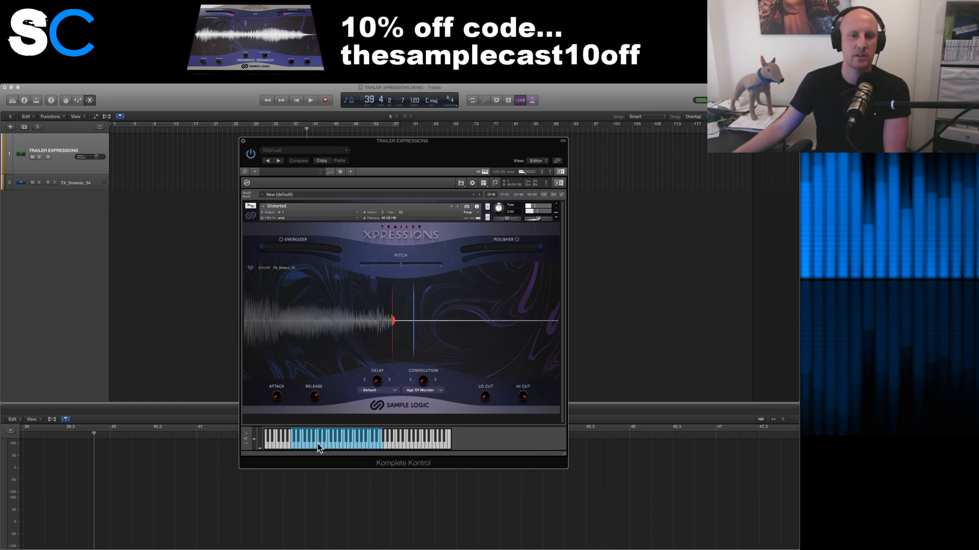
click(306, 443)
click(297, 442)
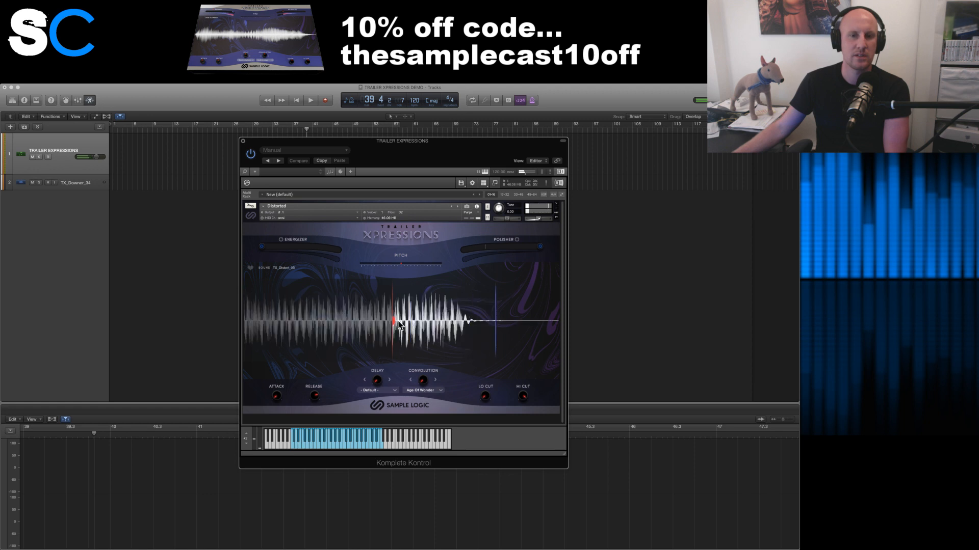
drag(394, 322, 225, 331)
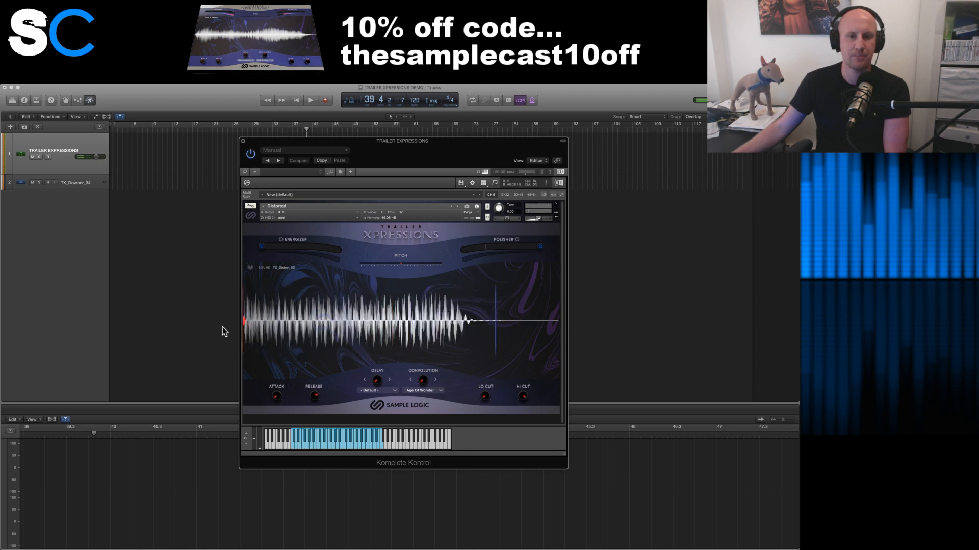
- Start Learn MIDI CC# Automation for the Pitch slider and cancel the learning
right_click(402, 265)
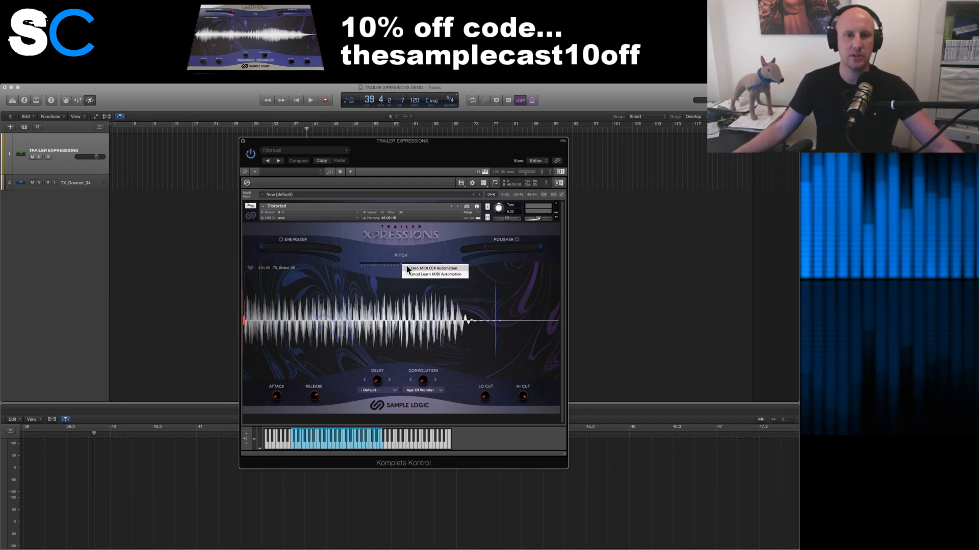
click(414, 275)
right_click(401, 264)
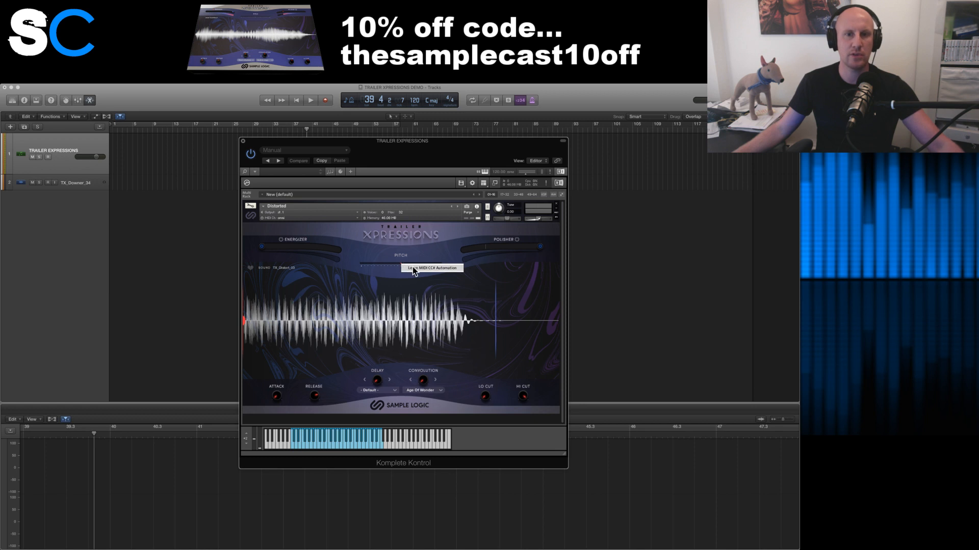
click(412, 267)
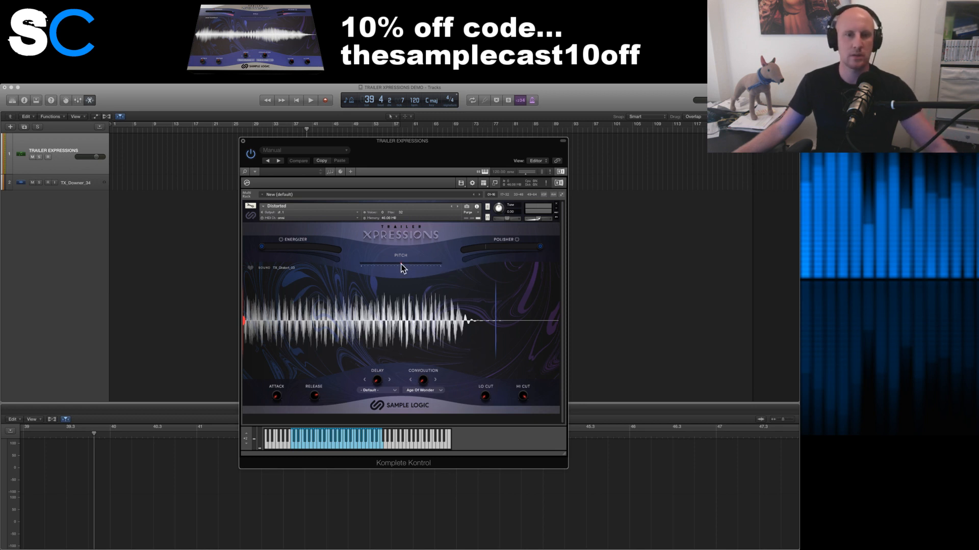
right_click(401, 265)
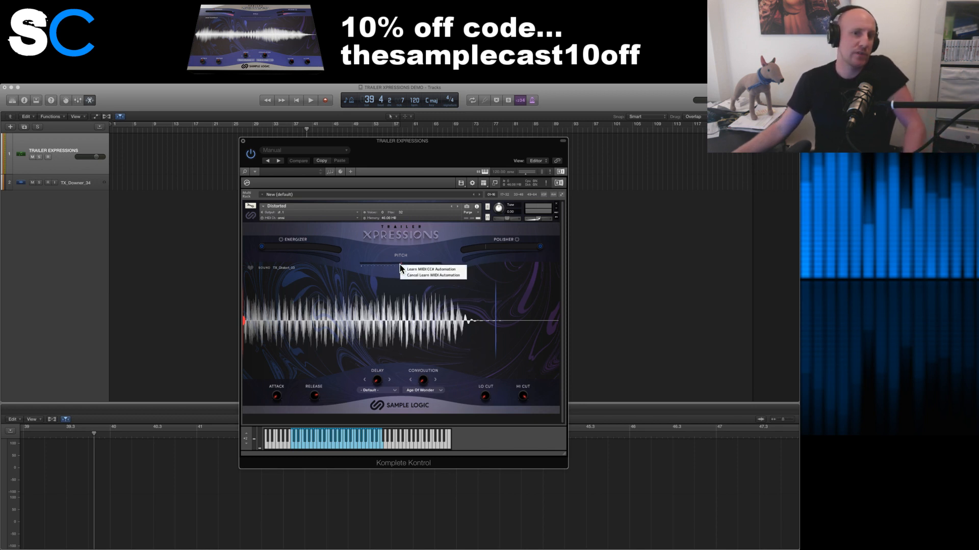
click(413, 276)
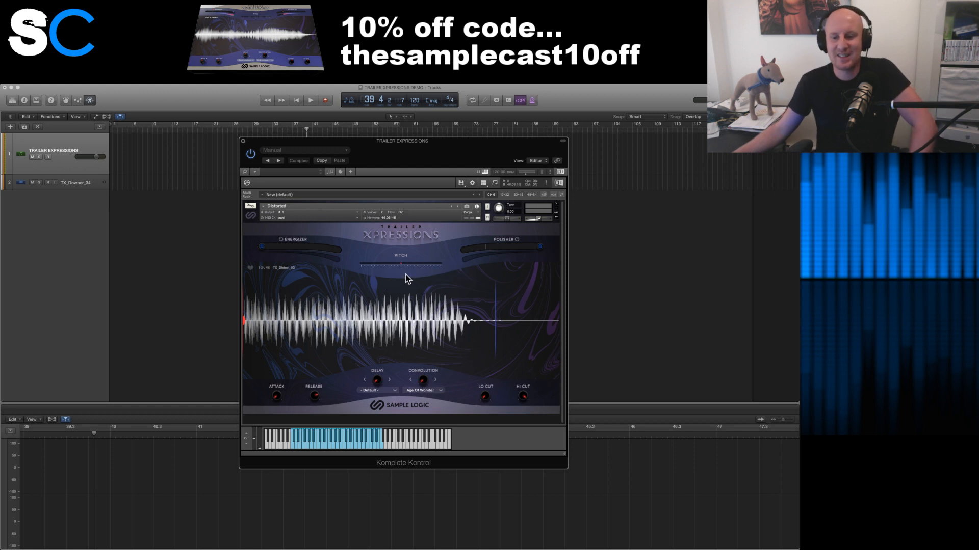
- Return the playhead to the project start, and audition three Distorted sounds on the mapped keys
key(Return)
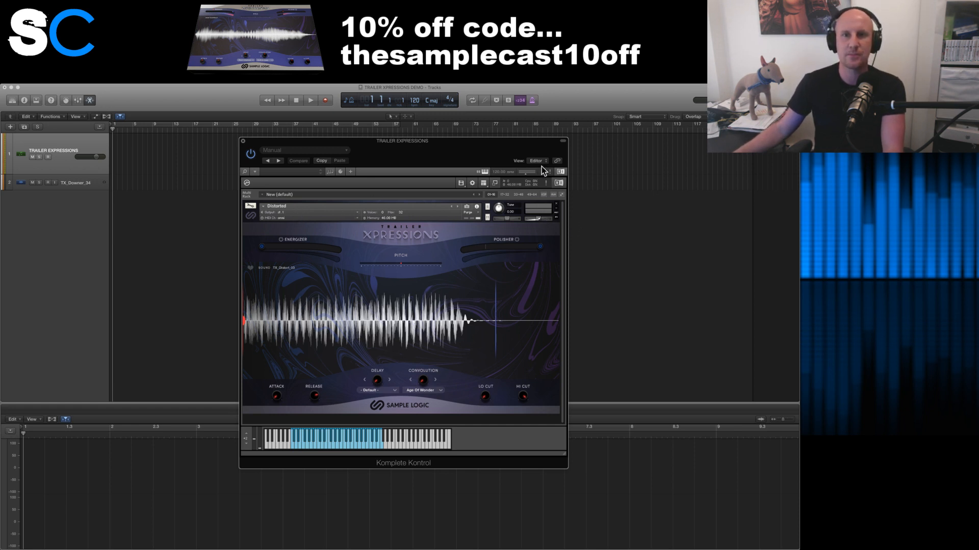
drag(476, 148, 475, 145)
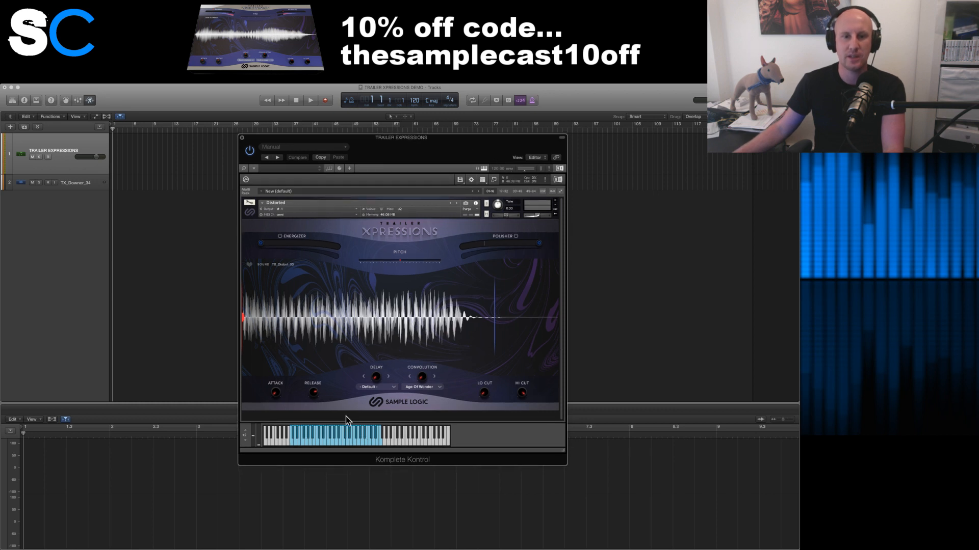
click(318, 438)
click(330, 439)
click(343, 440)
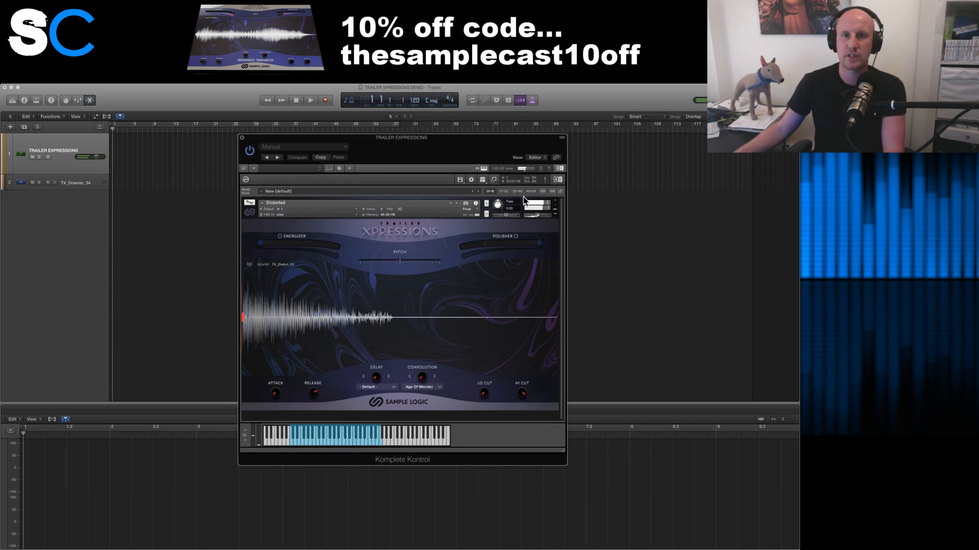
- Hide the multi rack header and keep the Distorted instrument's MIDI channel on omni
click(493, 180)
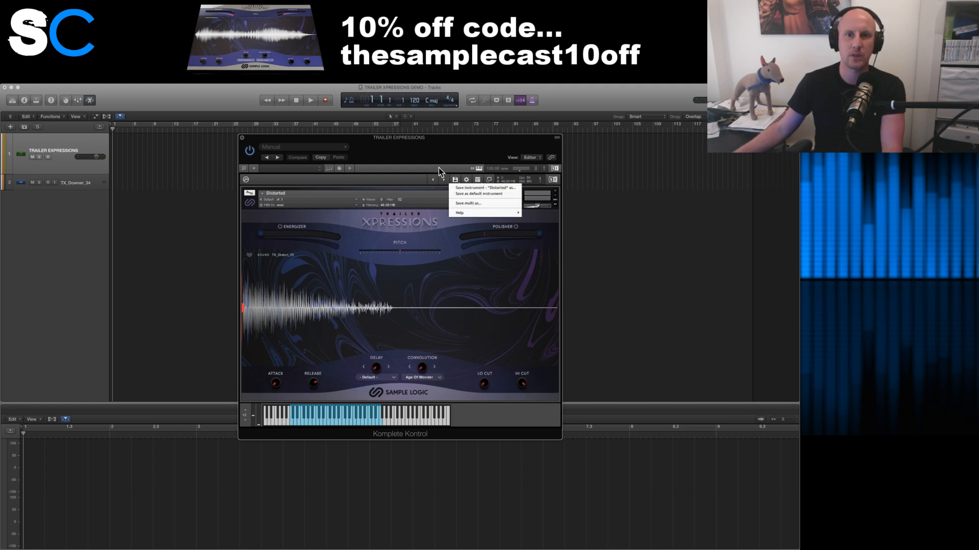
click(290, 206)
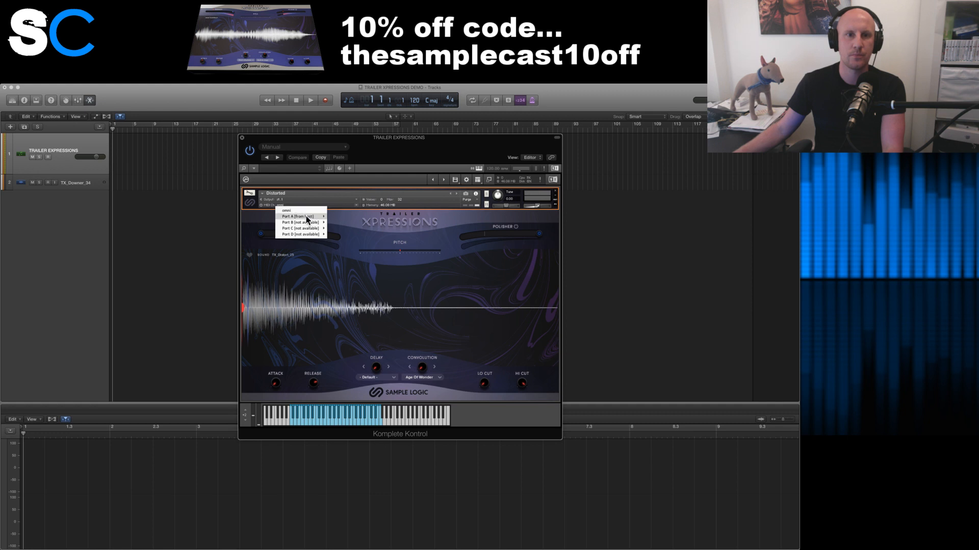
click(332, 216)
click(307, 207)
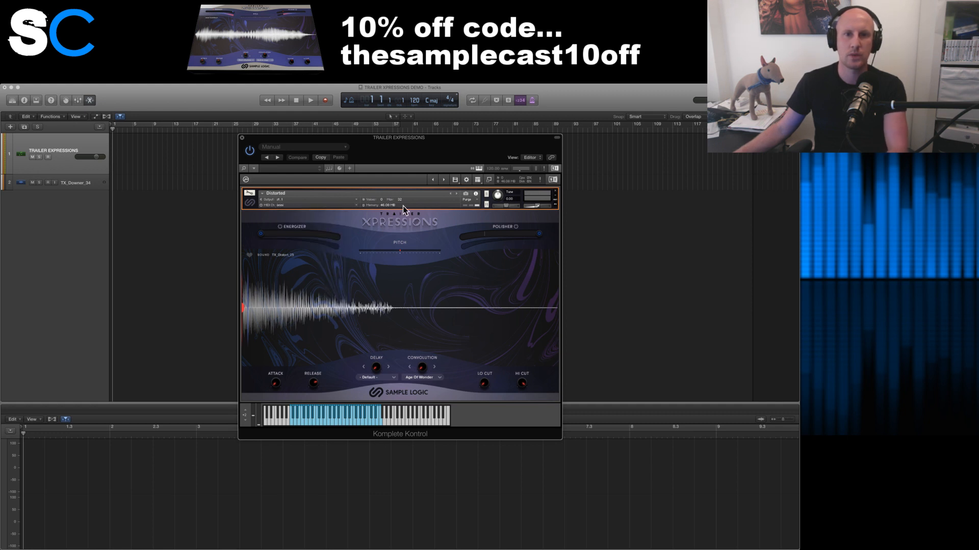
- Audition seven Distorted sounds across the lower and middle parts of the mapped key range
click(345, 422)
click(317, 420)
click(333, 420)
click(350, 421)
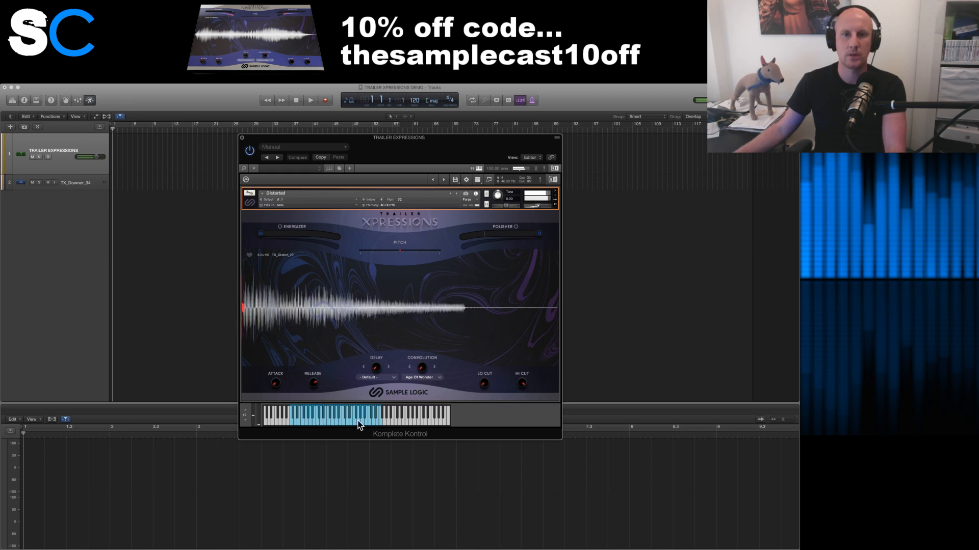
click(358, 421)
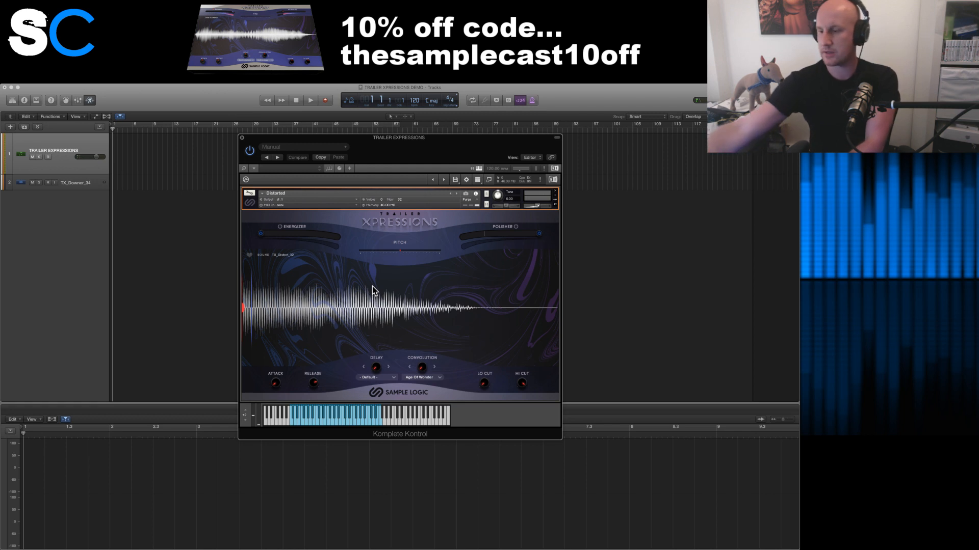
click(320, 416)
click(298, 420)
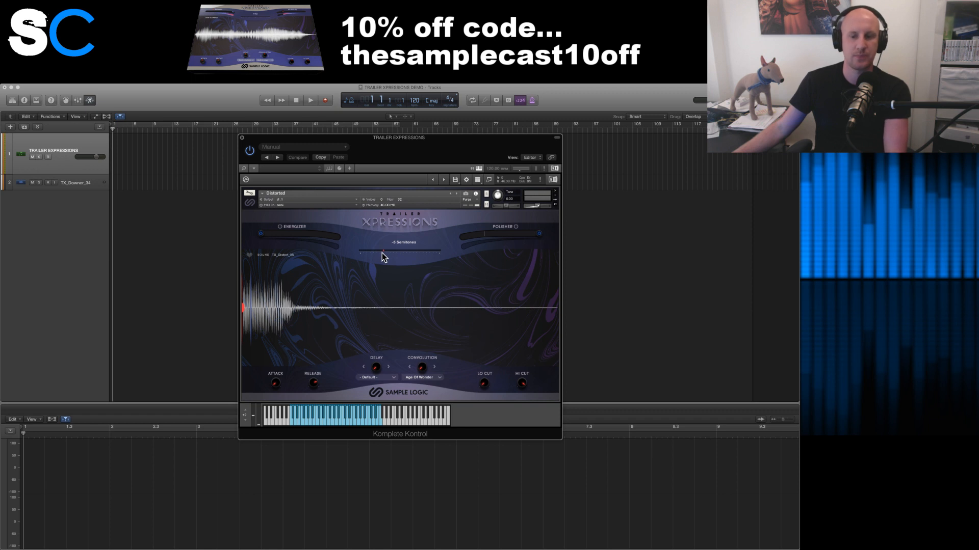
- Try the Distorted sounds with Pitch lowered and raised by several semitones, and return the slider to its centre
drag(381, 253, 375, 254)
click(341, 420)
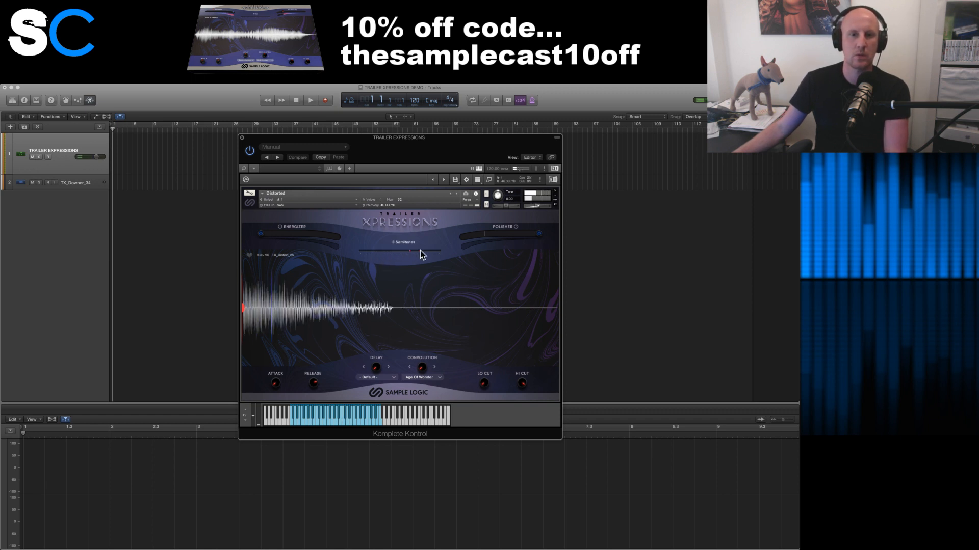
click(353, 422)
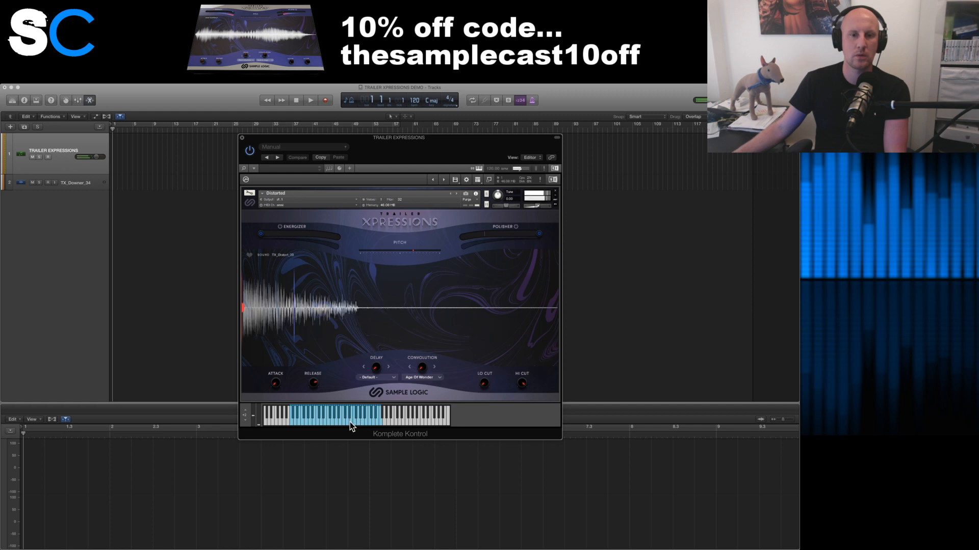
click(346, 422)
click(341, 422)
click(326, 421)
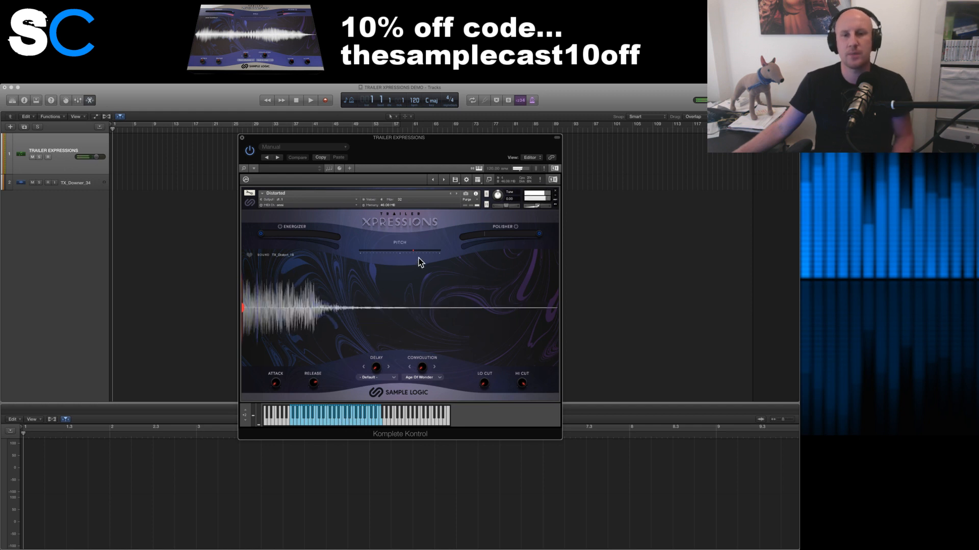
drag(413, 251, 400, 251)
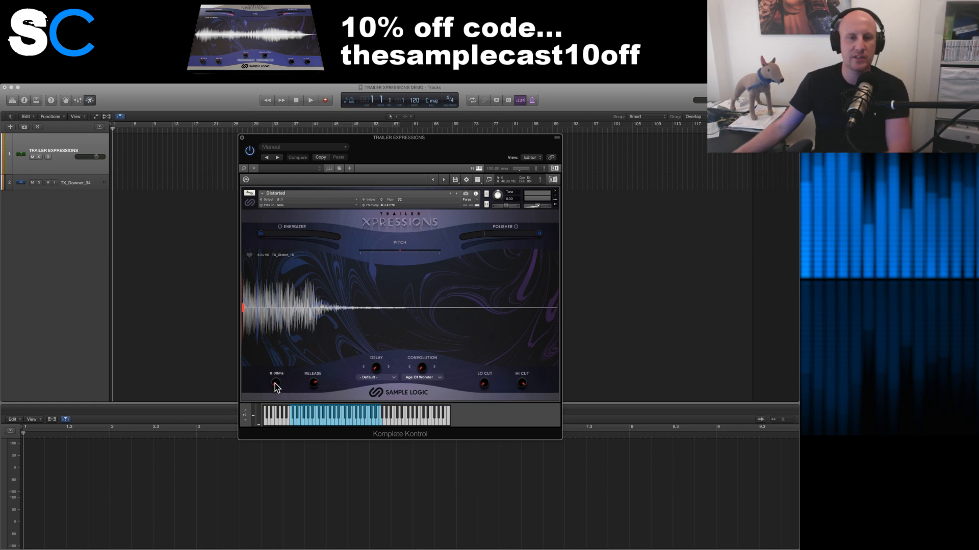
- Raise the Attack slightly, audition three Distorted sounds, and return it to its minimum
drag(274, 384, 278, 363)
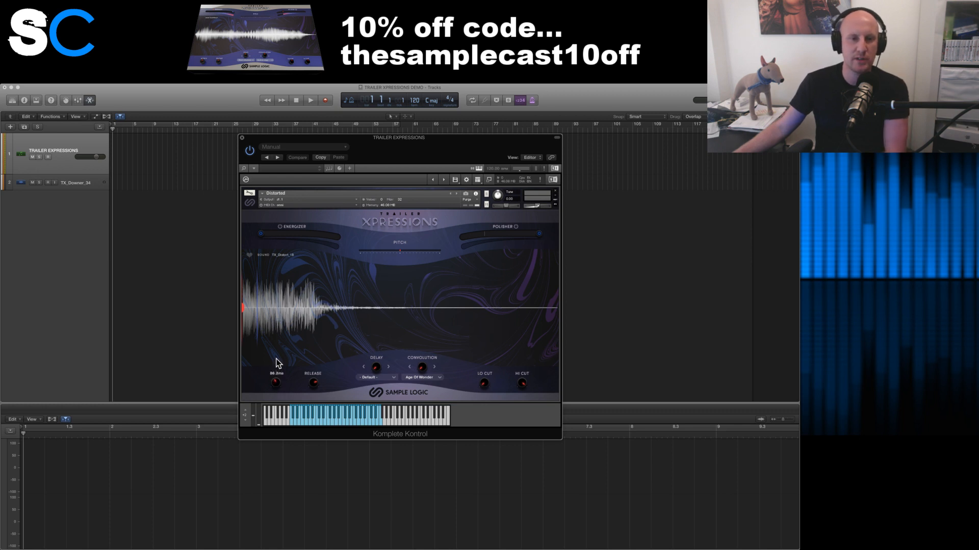
click(314, 419)
click(310, 421)
click(304, 421)
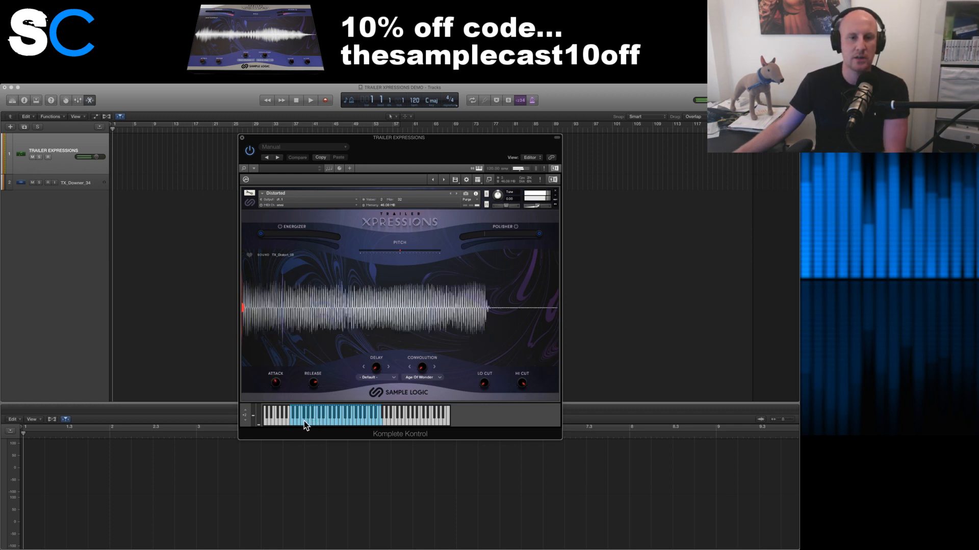
drag(277, 383, 282, 433)
- Audition Distorted sounds with the Release turned down, and repeat the audition with the Release raised again
drag(313, 383, 320, 426)
click(311, 424)
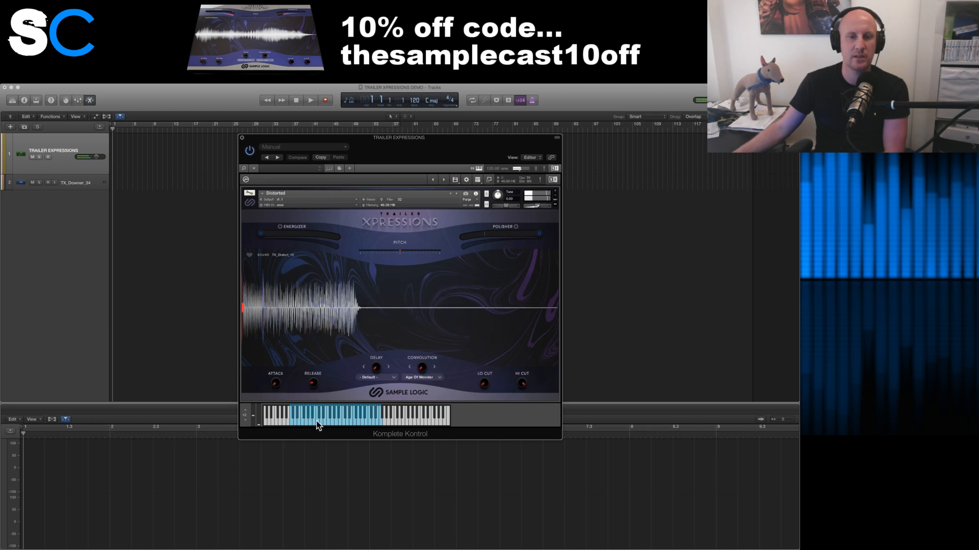
click(317, 422)
click(334, 421)
click(343, 421)
drag(313, 383, 312, 339)
click(345, 420)
click(357, 421)
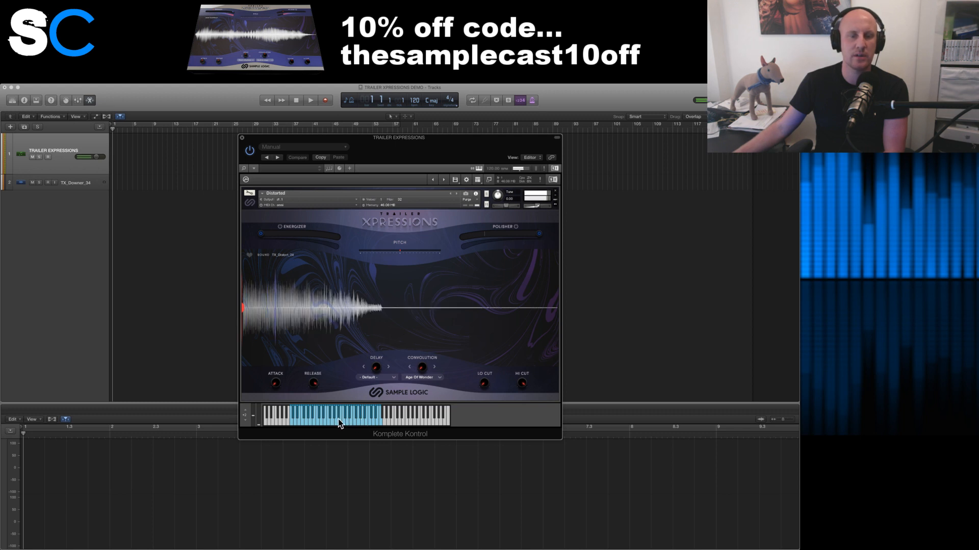
click(319, 422)
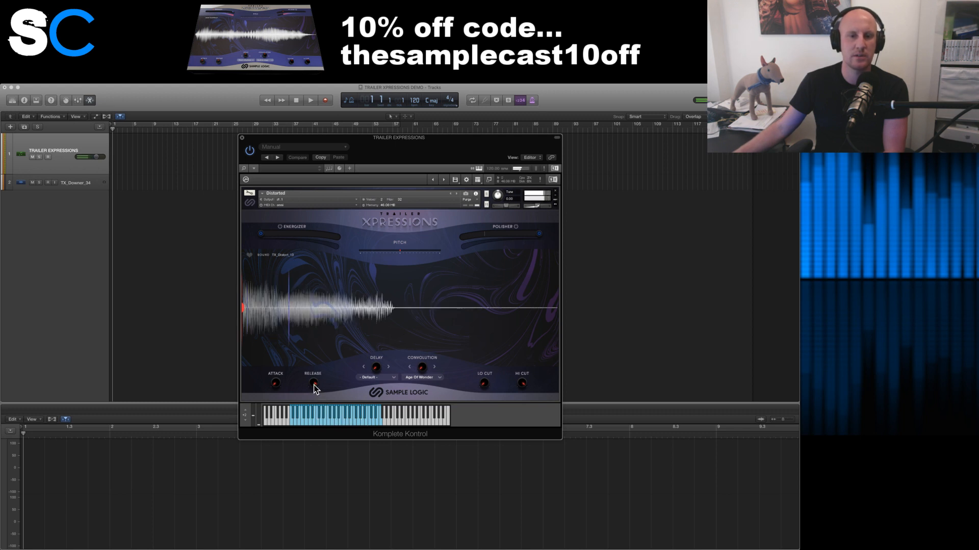
- Look through the delay presets, load the Brams instrument, and audition one of its sounds
click(380, 377)
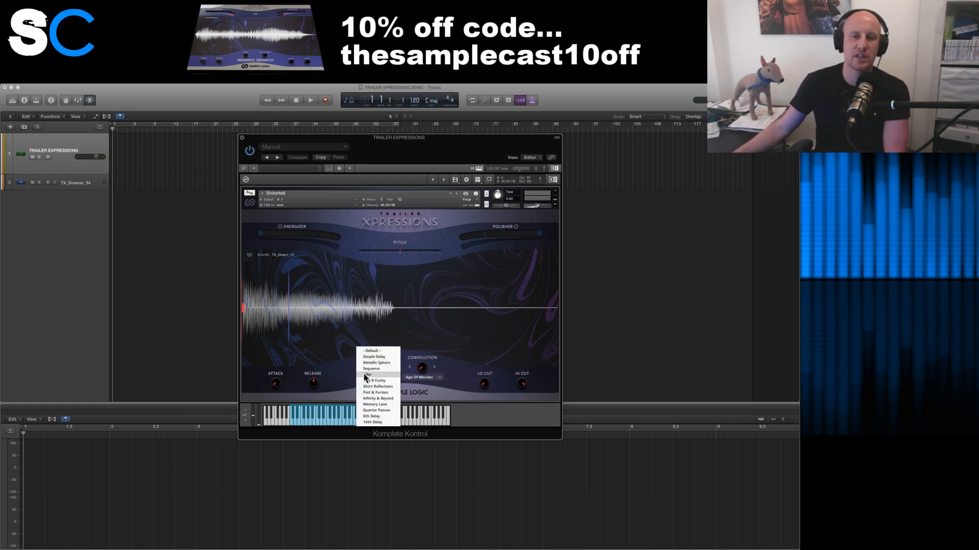
click(339, 369)
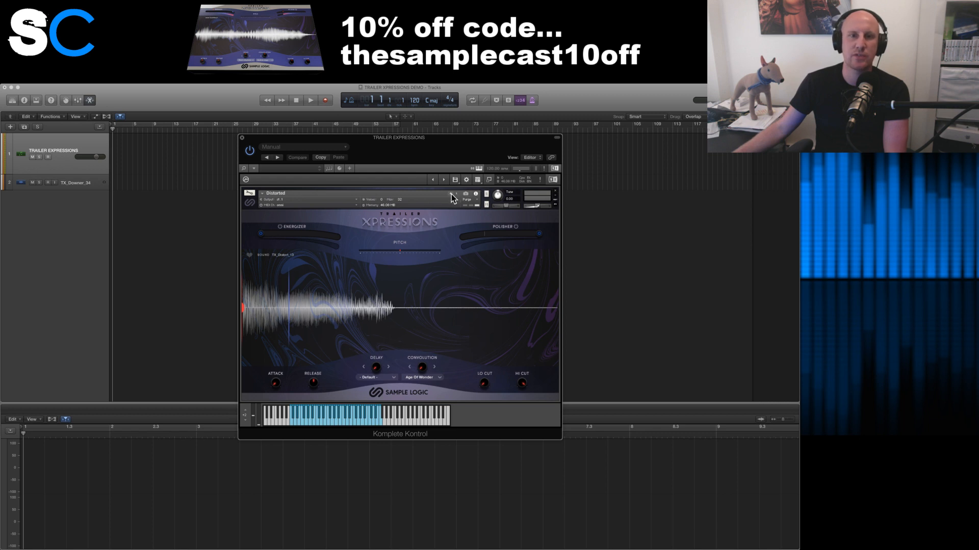
click(451, 194)
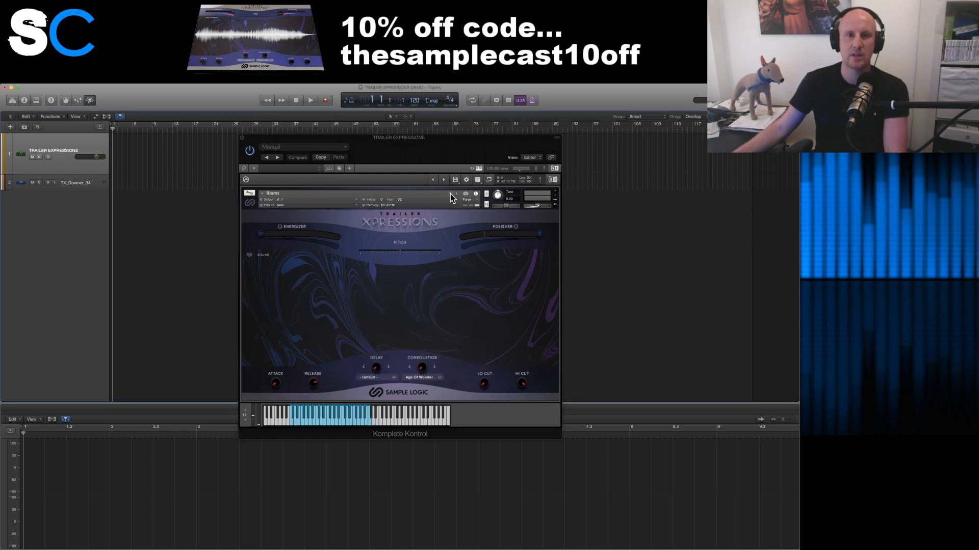
click(313, 424)
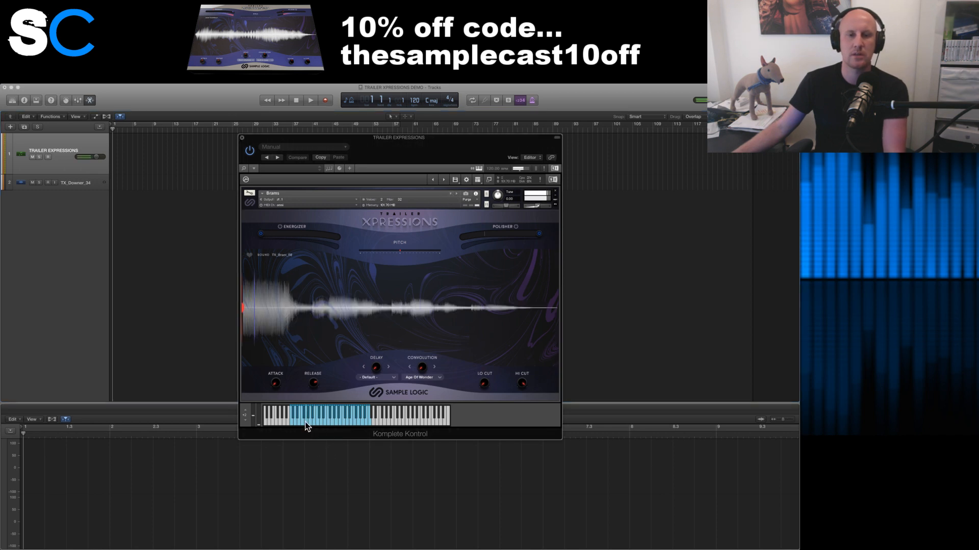
- Choose the Play It Funky delay preset for Brams and raise the delay amount to about 80%
click(378, 376)
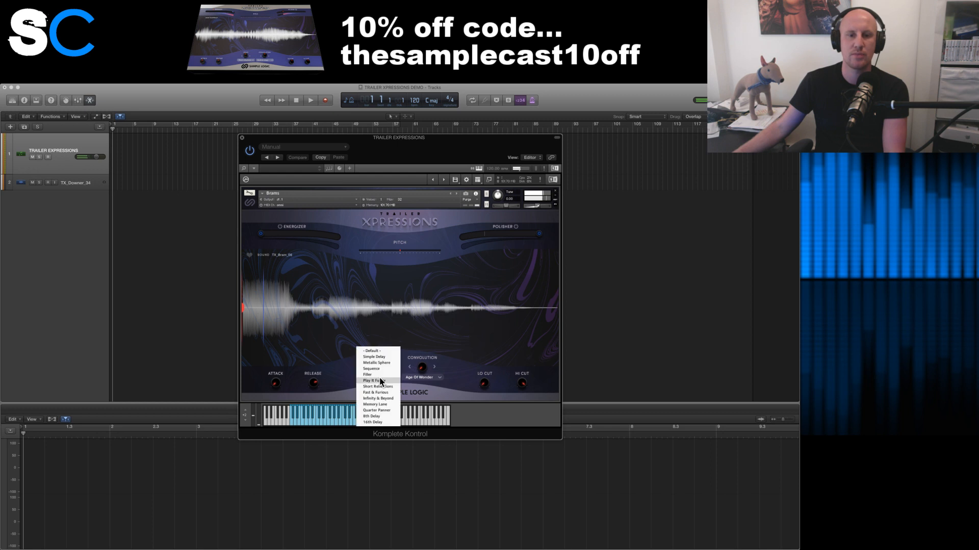
click(381, 378)
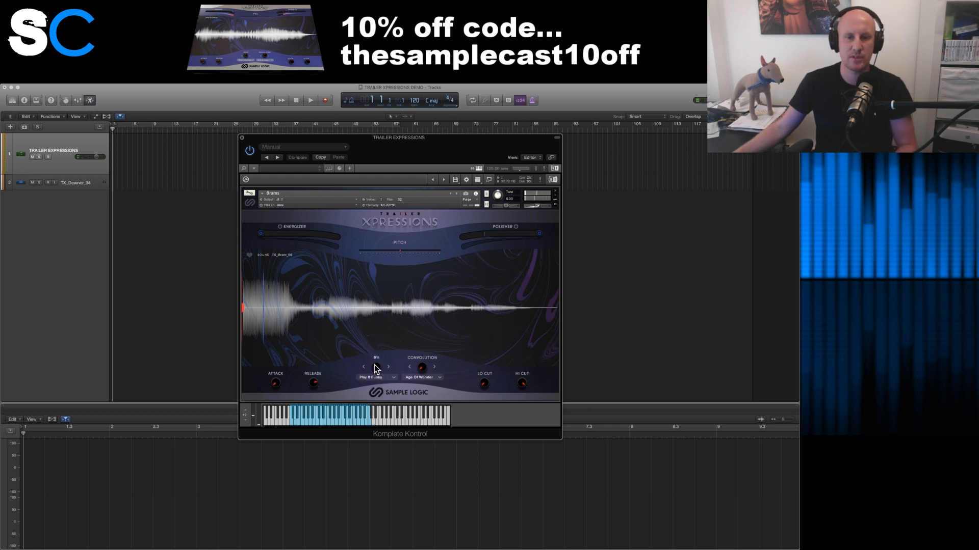
drag(373, 349, 371, 323)
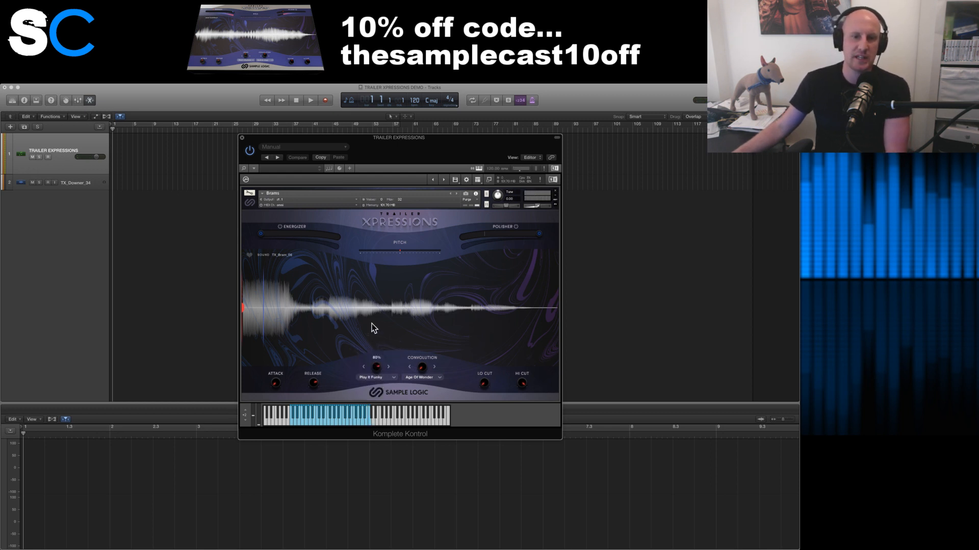
click(374, 378)
click(385, 381)
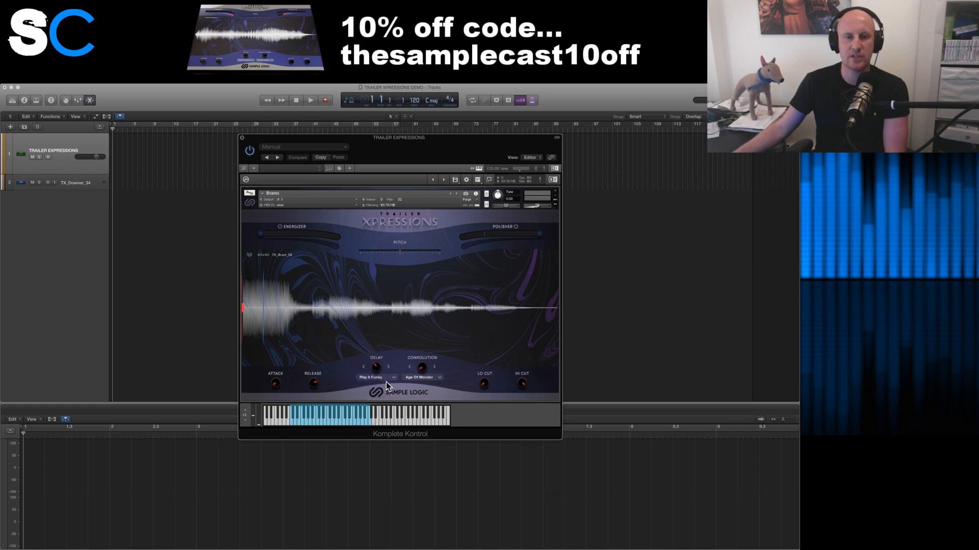
- Audition Brams sounds across the mapped keys with the Play It Funky delay, raising the delay amount after the first two
click(338, 419)
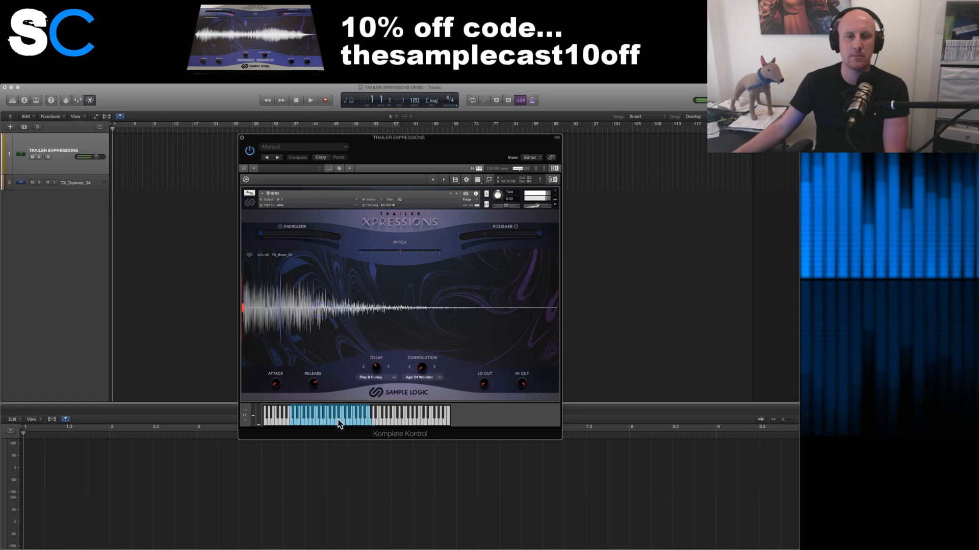
click(349, 421)
mouse_move(376, 365)
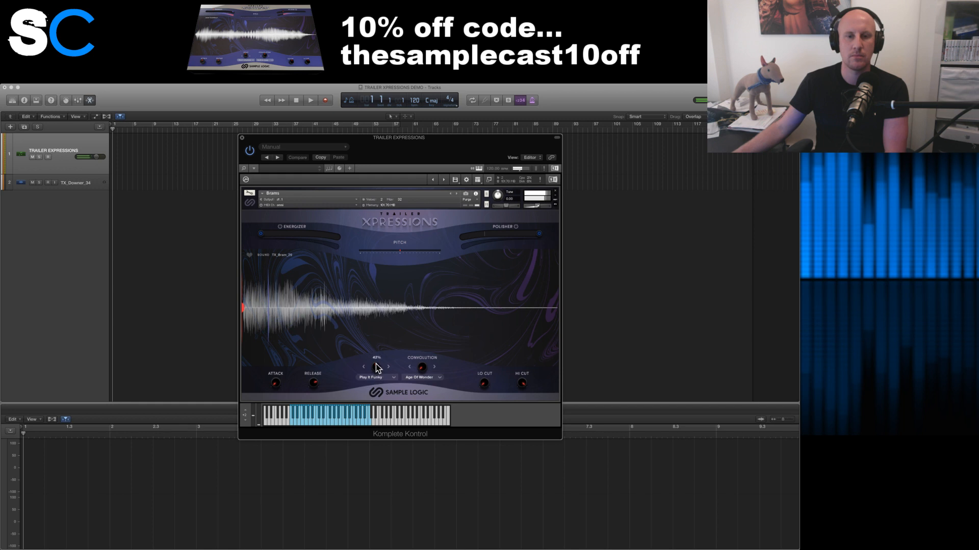
click(346, 421)
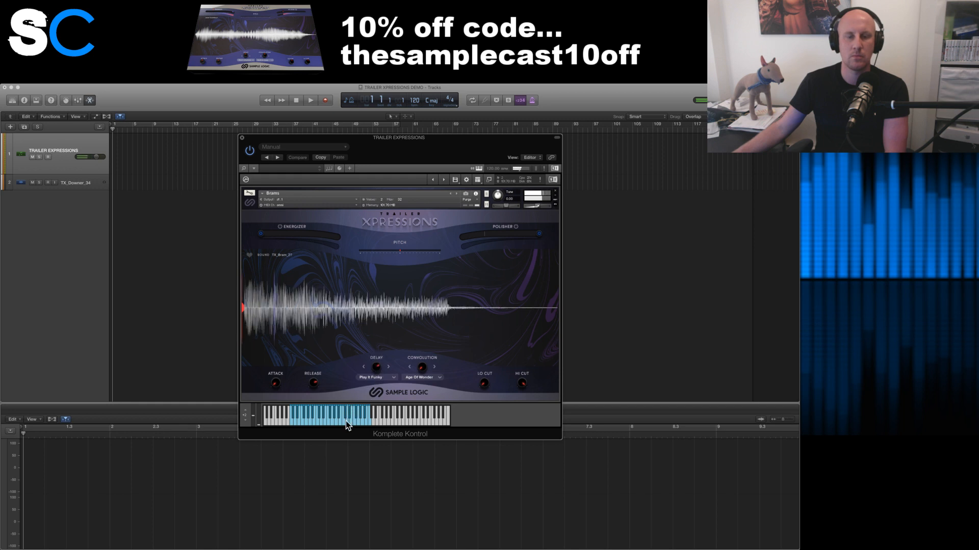
click(358, 423)
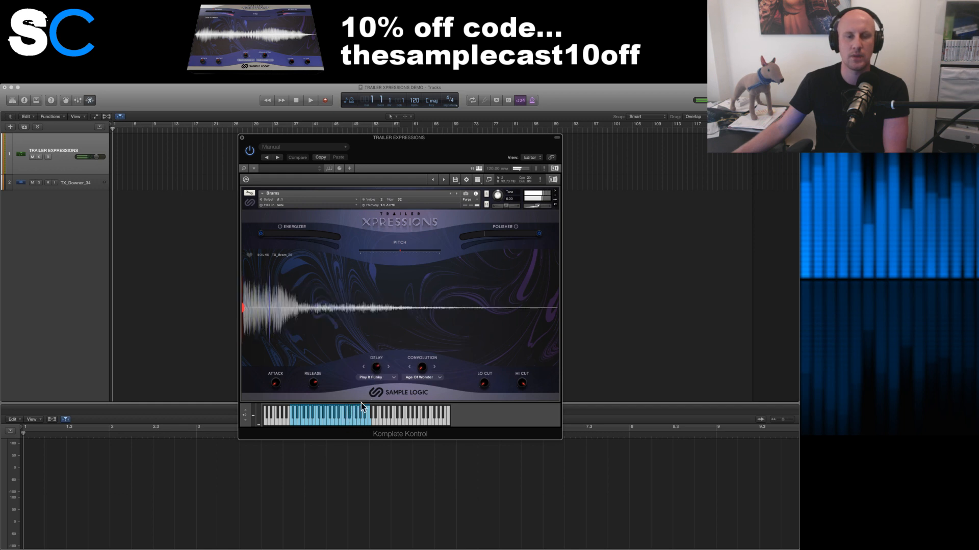
click(334, 422)
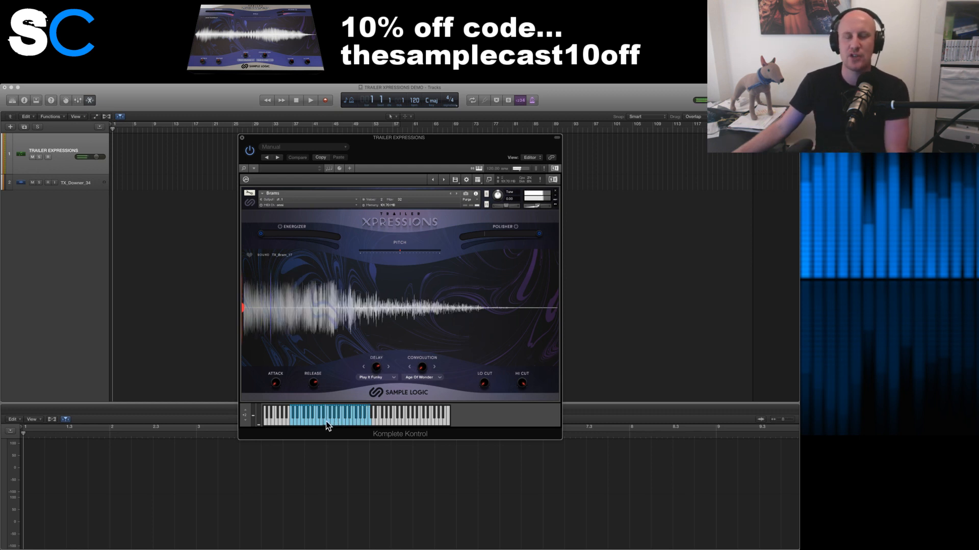
click(317, 422)
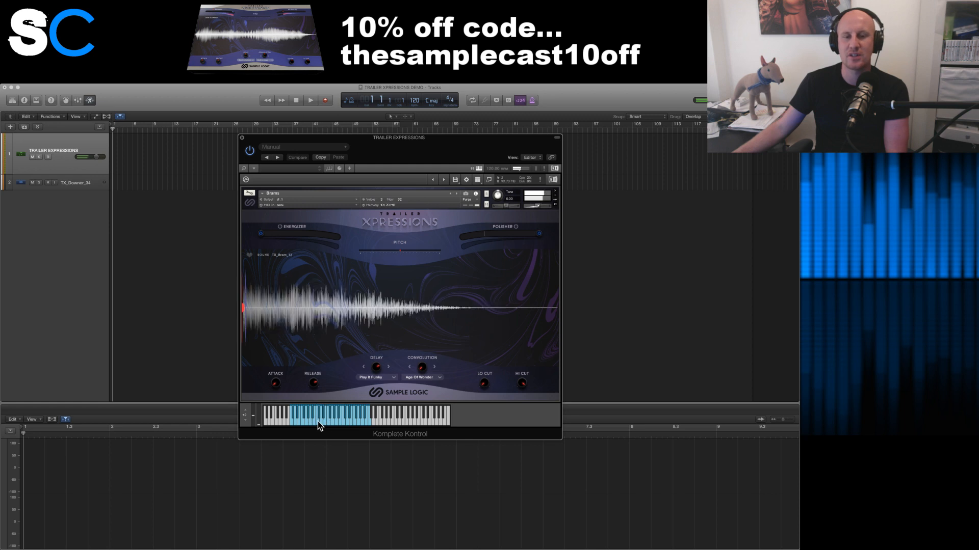
- Switch the delay to the Quarter Panner preset, set its amount to 37%, and audition two Brams sounds
click(376, 377)
click(376, 410)
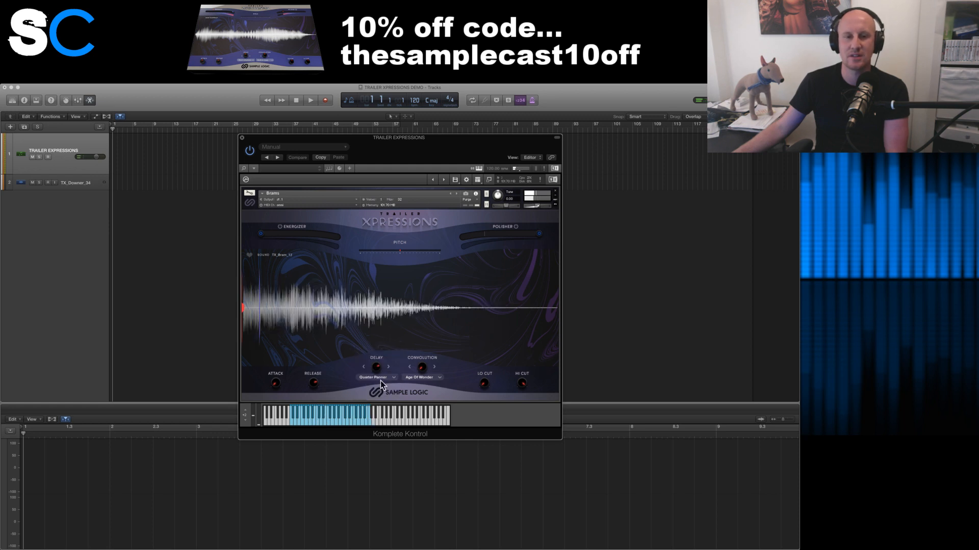
click(318, 422)
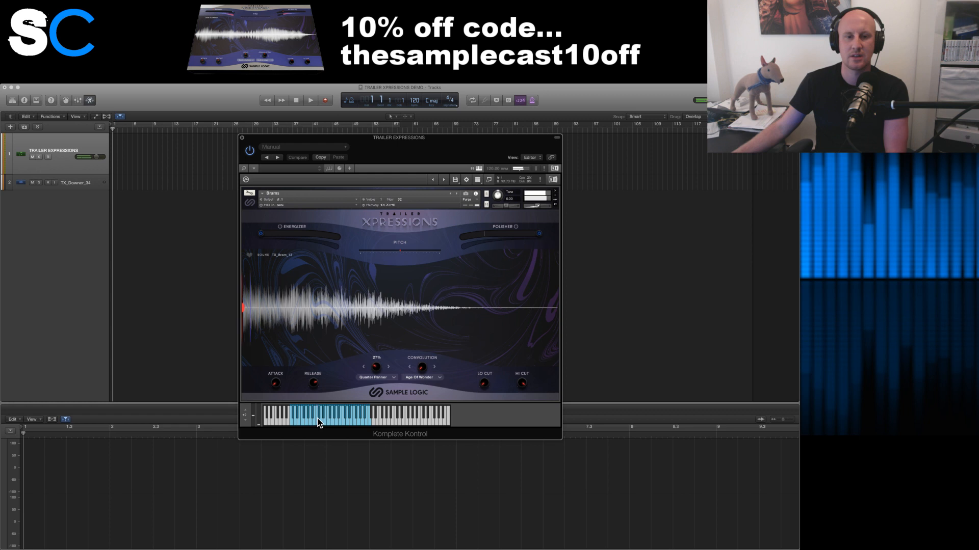
click(343, 424)
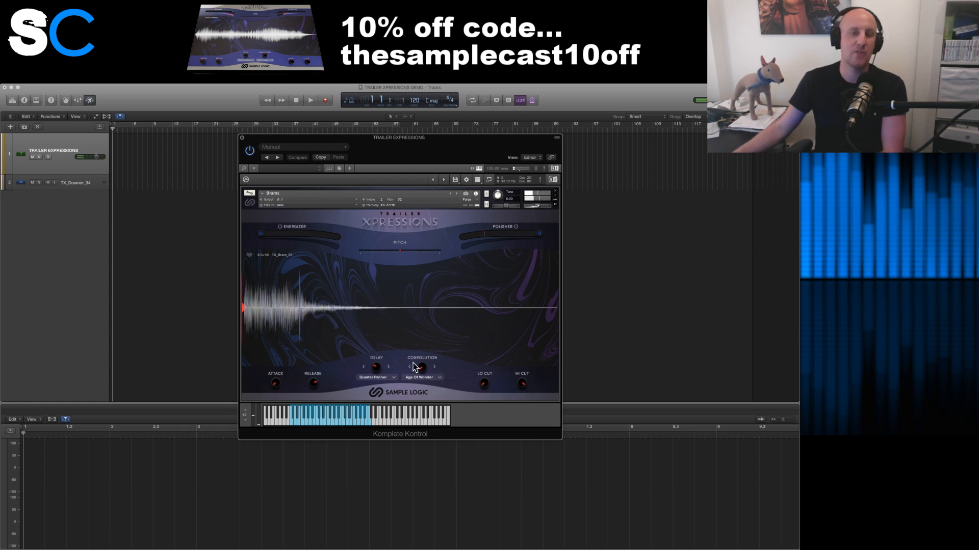
- Set the delay amount to 0% and the convolution to the Regurgitate preset at 81%
click(422, 377)
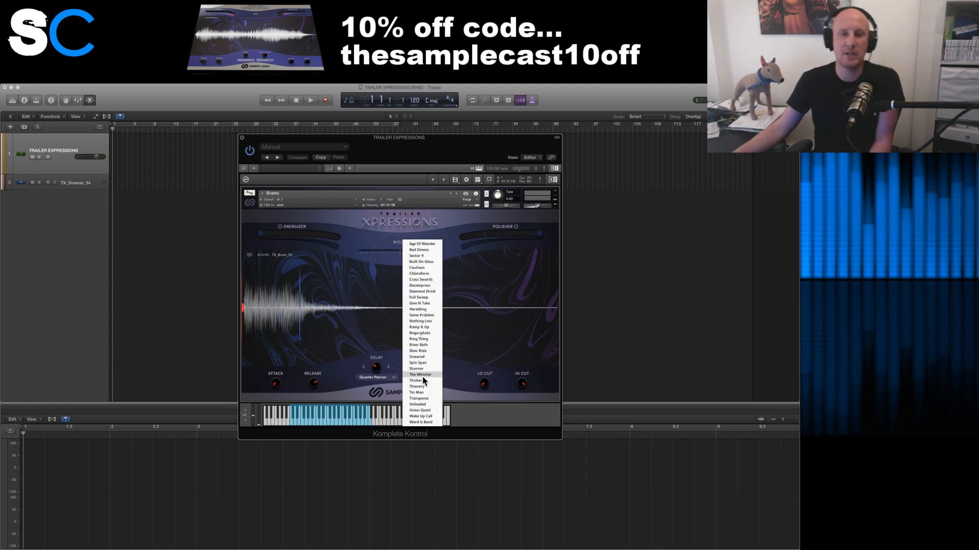
click(423, 333)
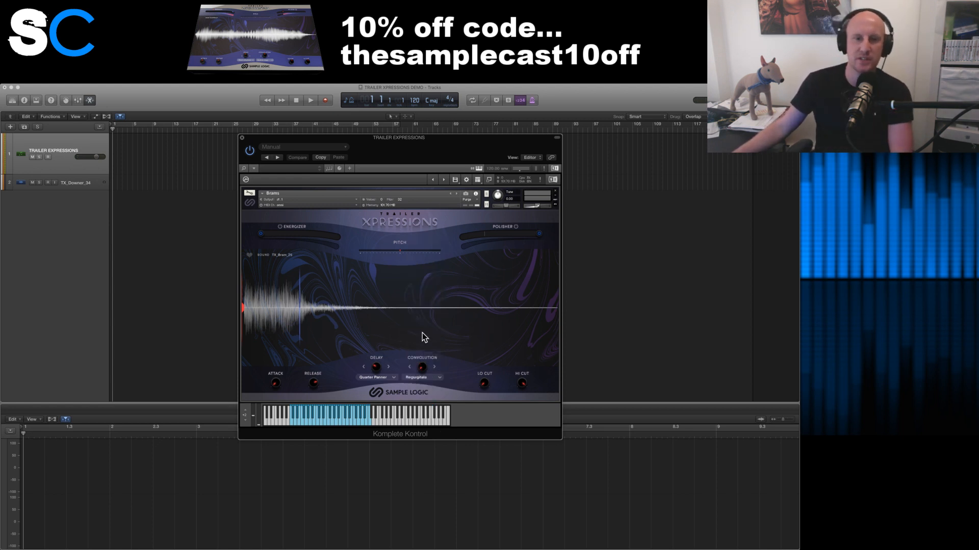
drag(424, 368, 423, 343)
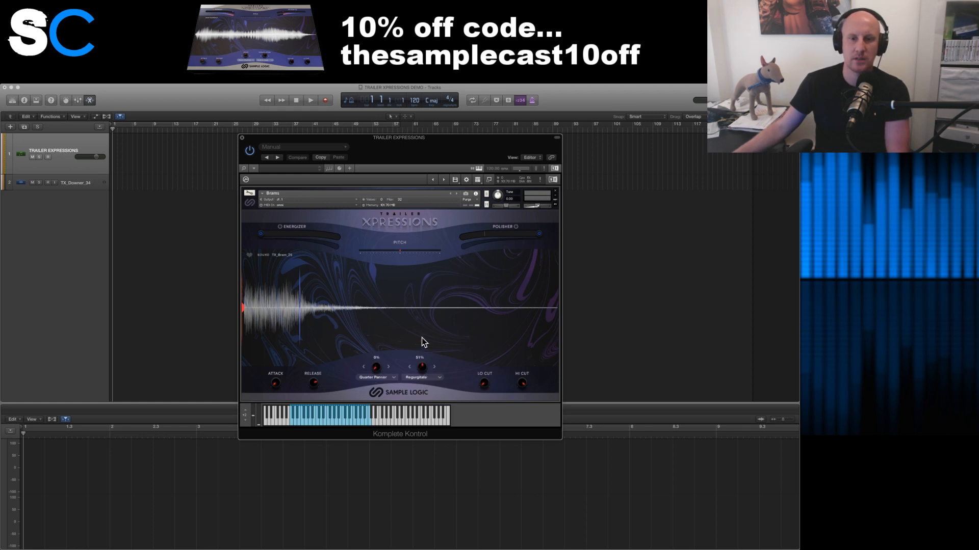
- Audition a Brams sound with the Regurgitate convolution, and replace the instrument with Hits 2.nki from the Percussives folder in Finder
click(345, 423)
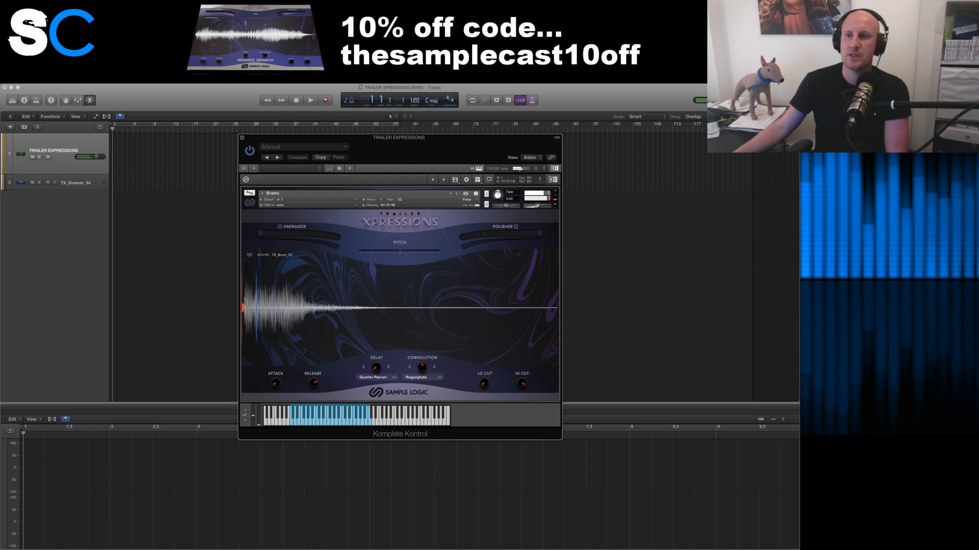
key(super+Tab)
drag(444, 149, 478, 168)
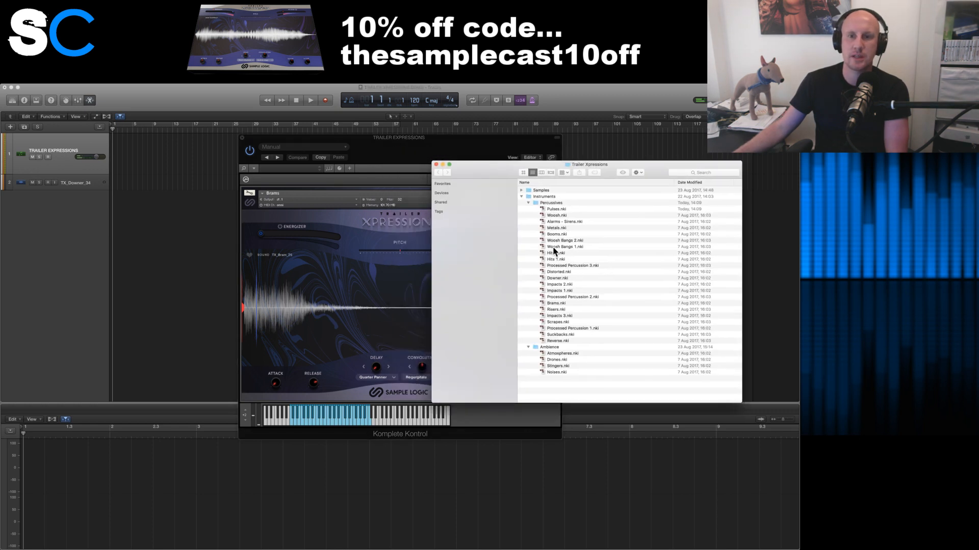
drag(317, 207, 317, 207)
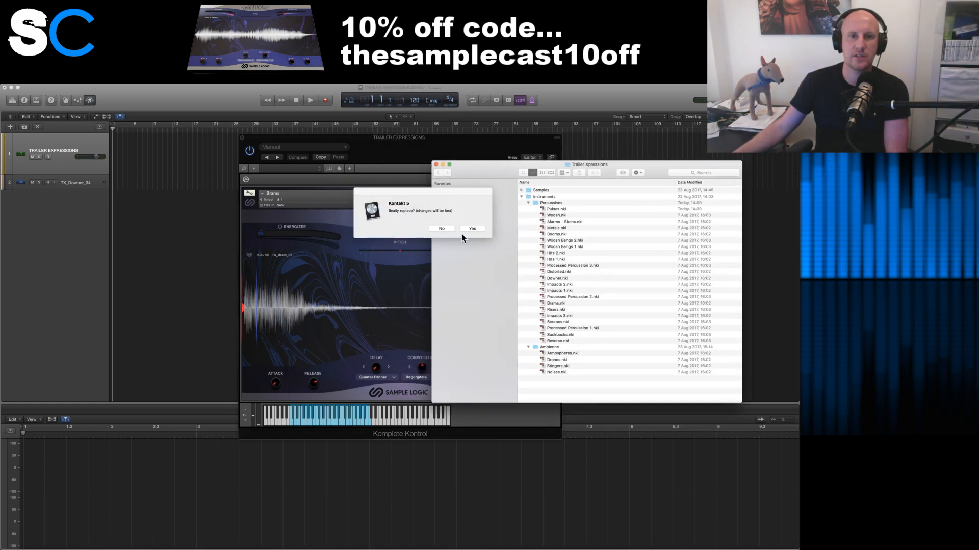
click(469, 227)
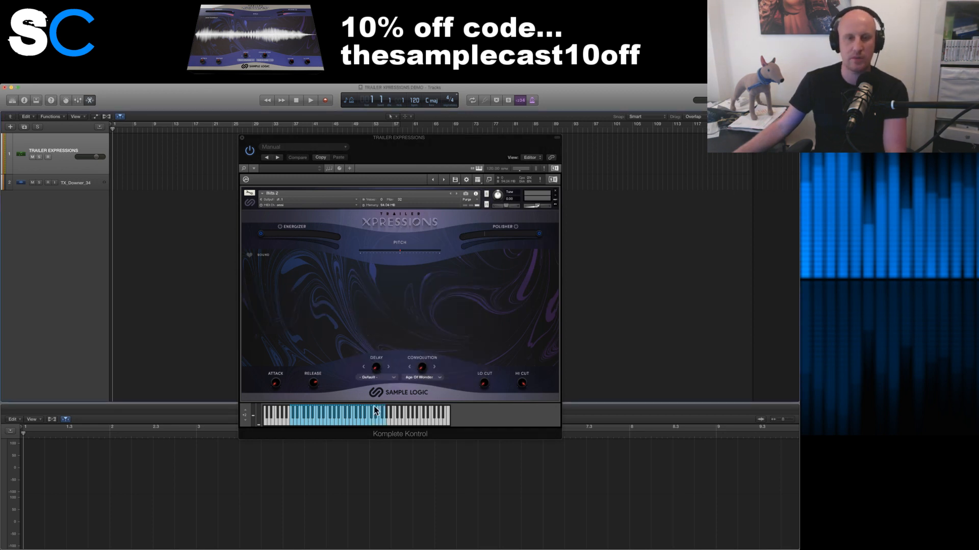
- Audition Hits 2 sounds across the mapped keys, raising the Age Of Wonder convolution amount after the first two
click(332, 417)
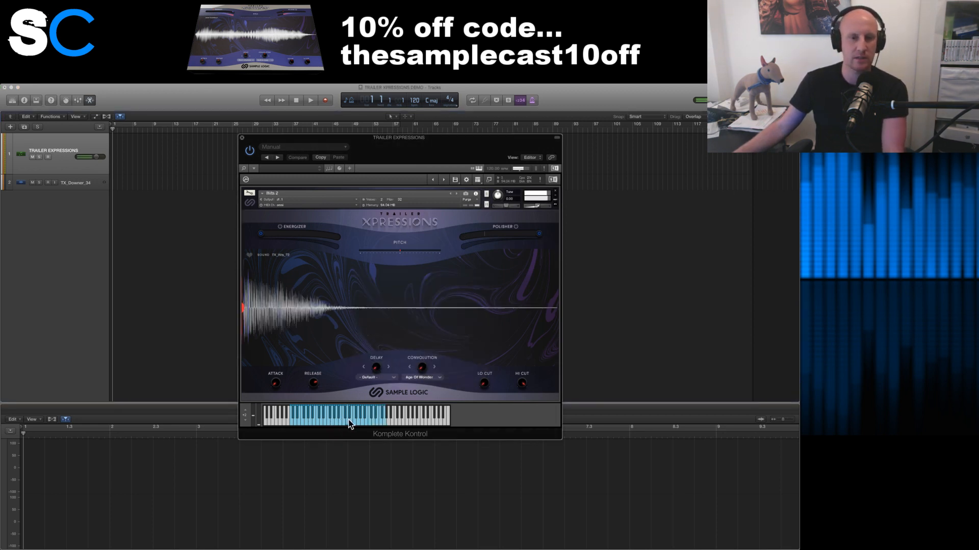
click(314, 421)
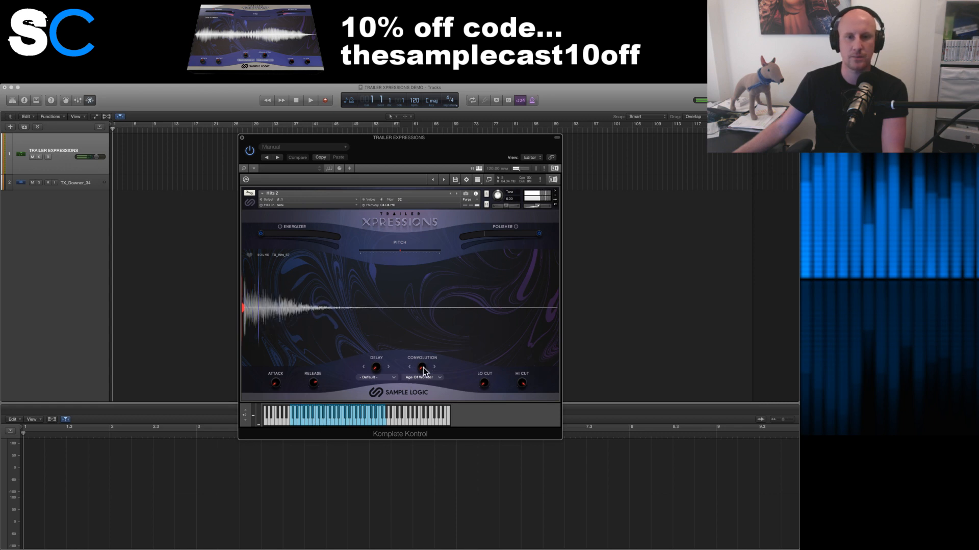
drag(423, 366, 422, 335)
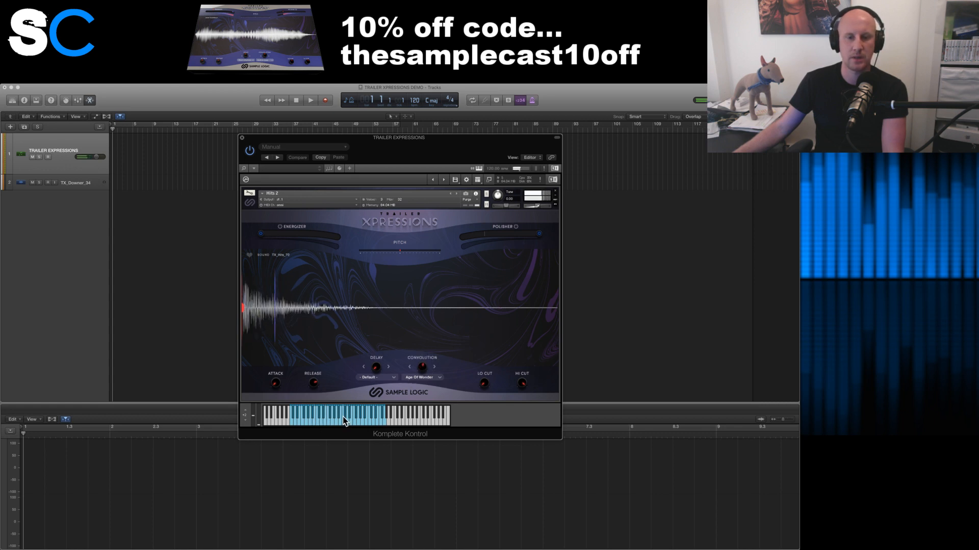
click(367, 421)
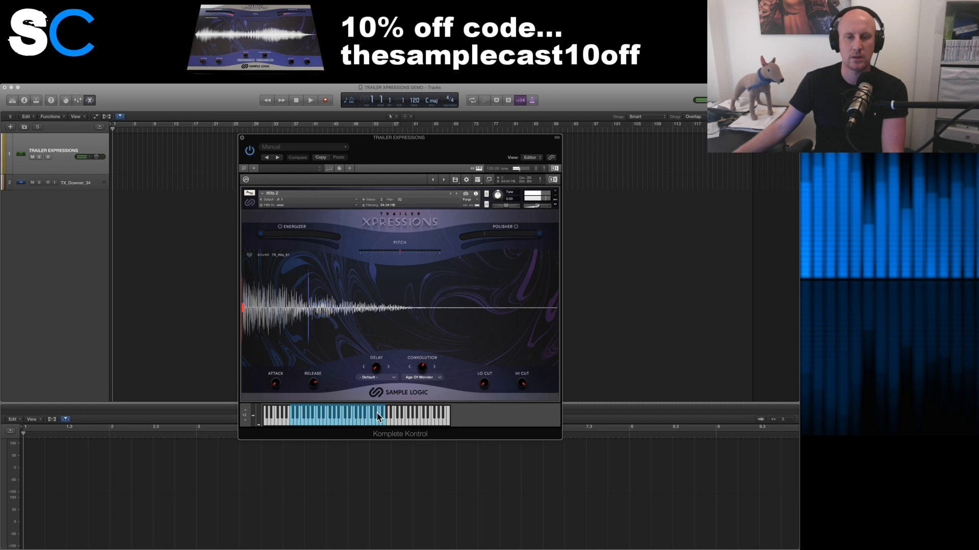
click(341, 422)
click(295, 423)
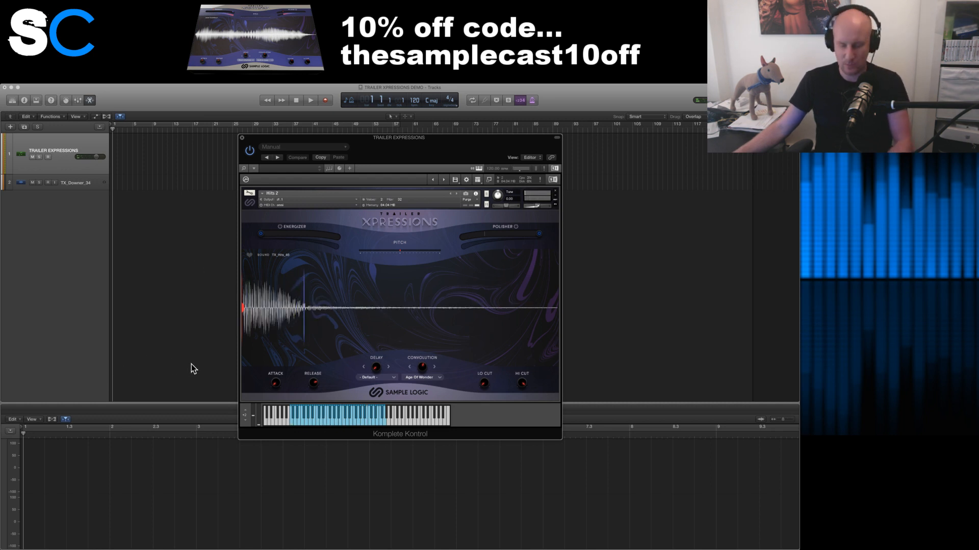
- Show the mixer in the main window and switch the Hits 2 convolution to the Smeared preset
key(x)
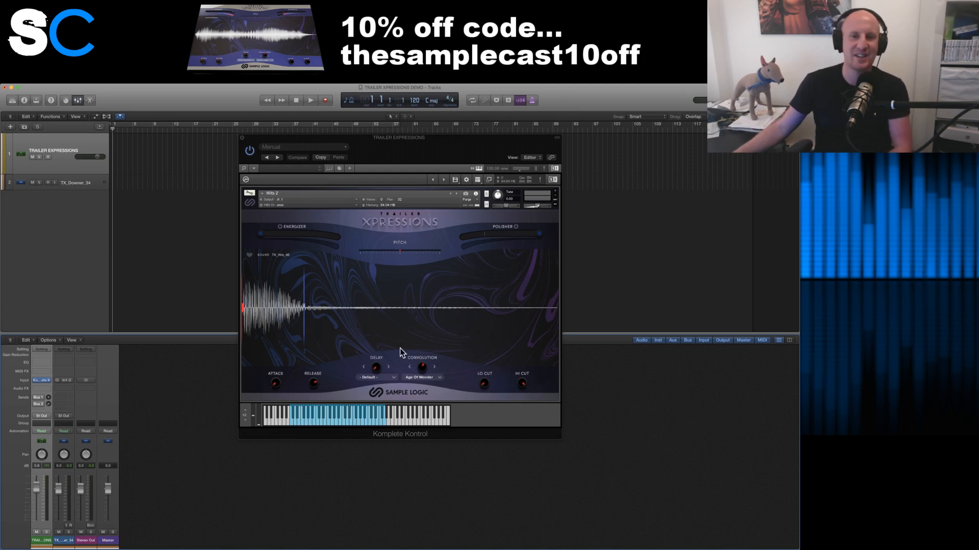
click(420, 377)
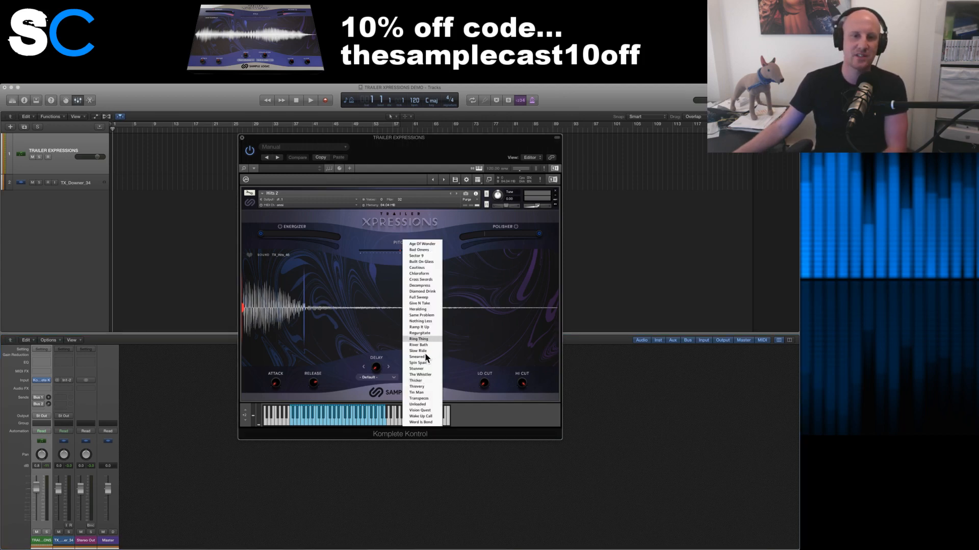
click(425, 363)
- Audition Hits 2 sounds with the Smeared convolution, raising its amount to 100% after the first four
click(350, 423)
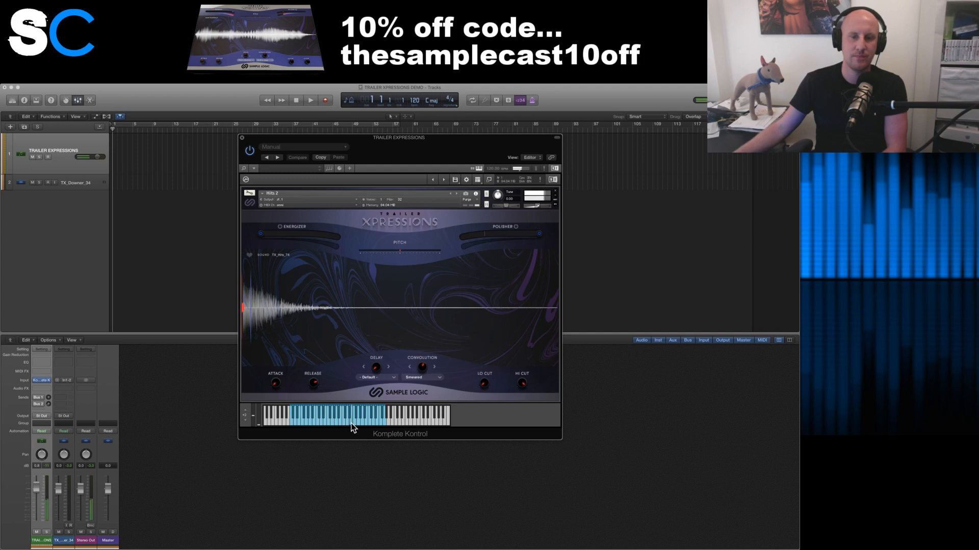
click(337, 421)
click(312, 420)
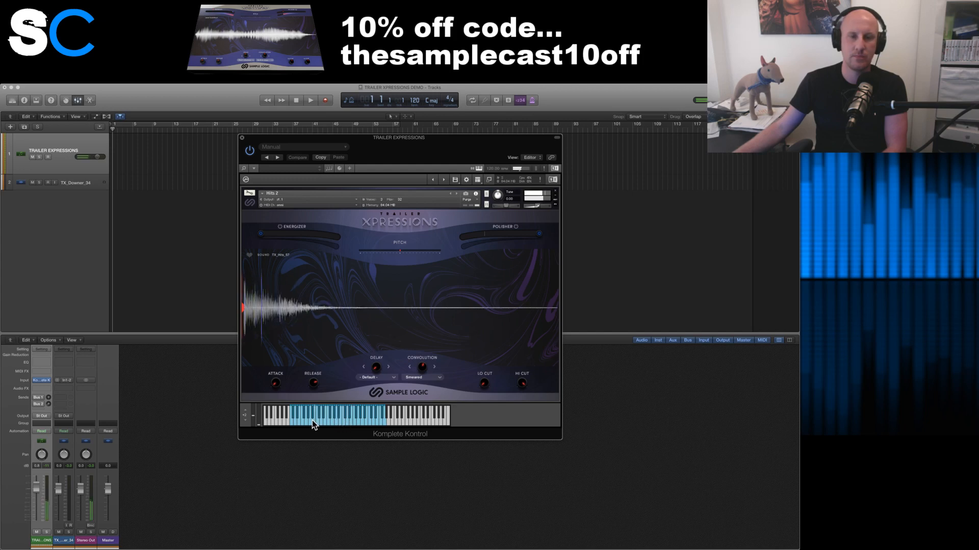
click(299, 424)
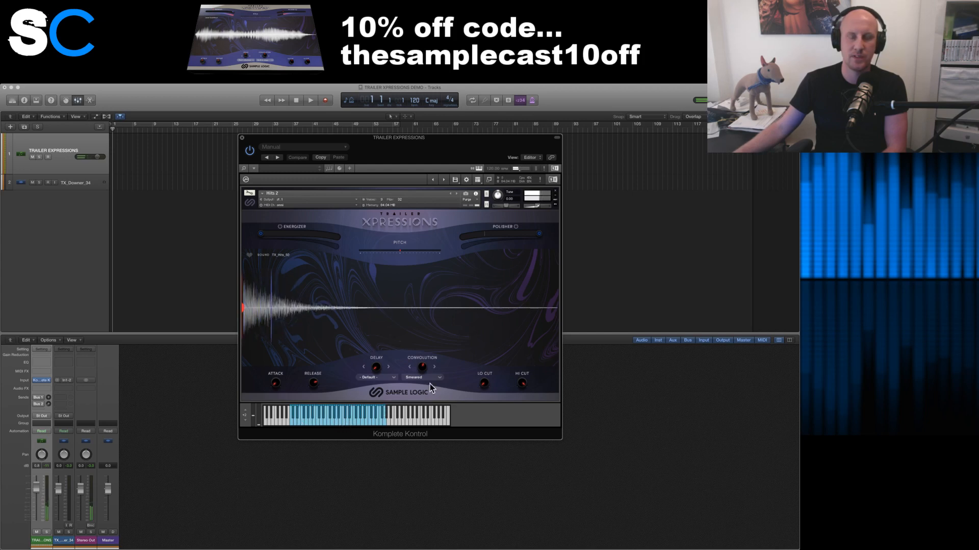
mouse_move(422, 364)
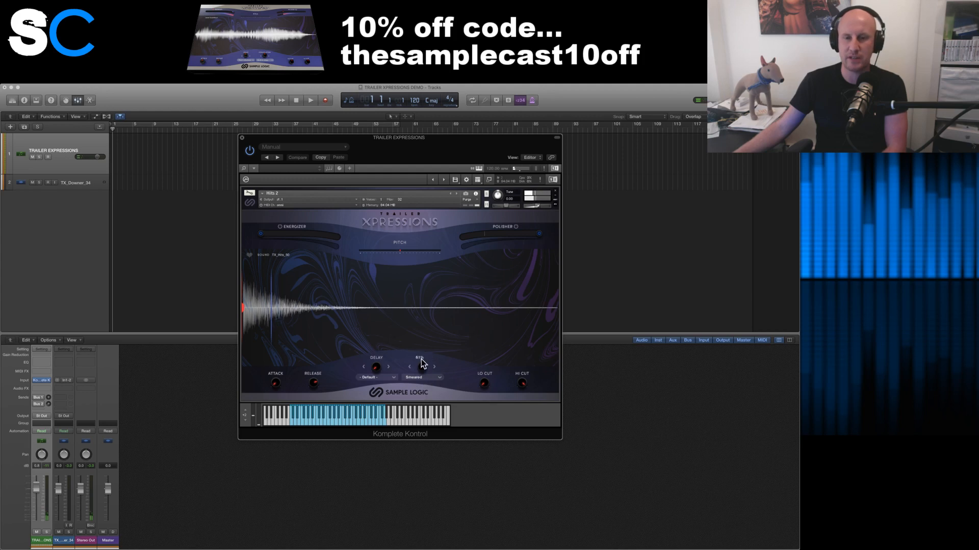
drag(422, 350, 421, 334)
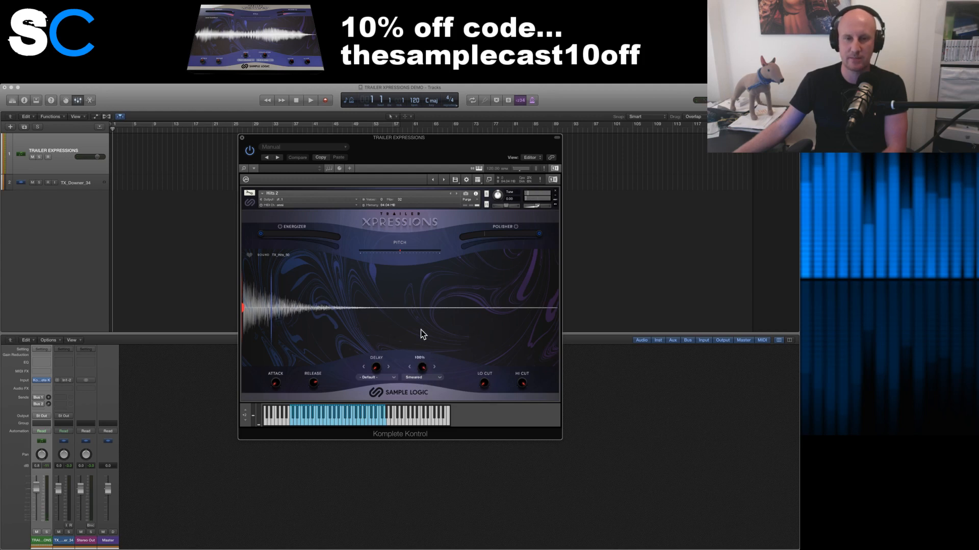
click(322, 422)
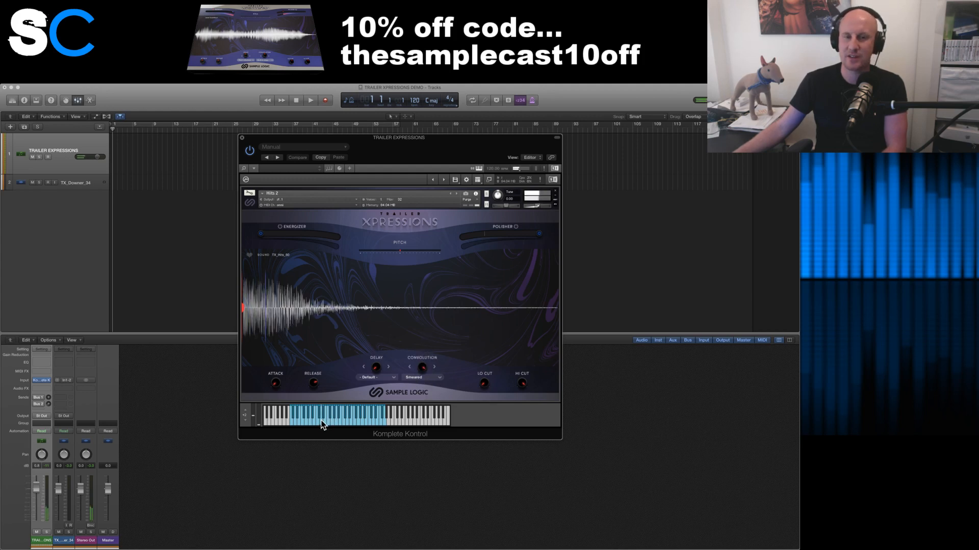
click(312, 422)
click(301, 423)
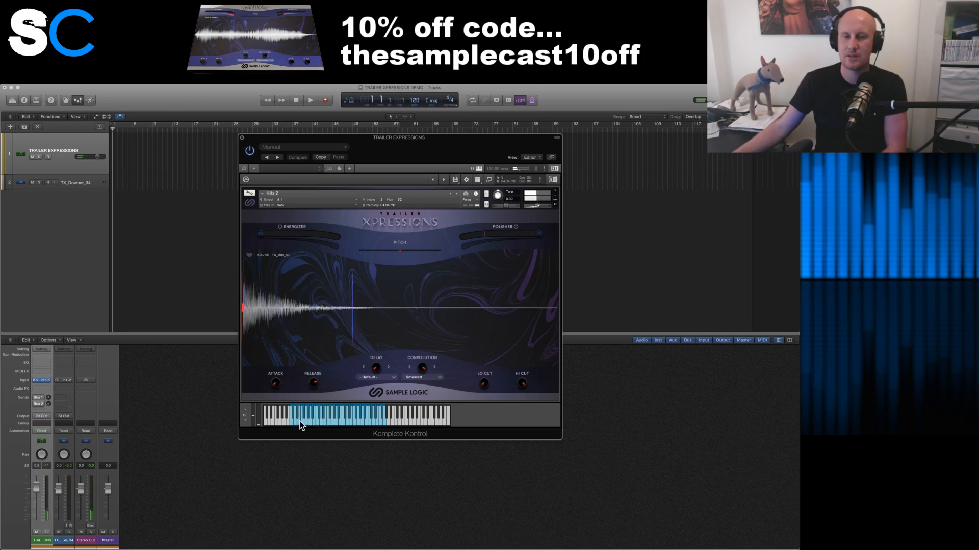
- Switch the convolution to the Wake Up Call preset and audition Hits 2 sounds from higher to lower mapped keys
click(424, 383)
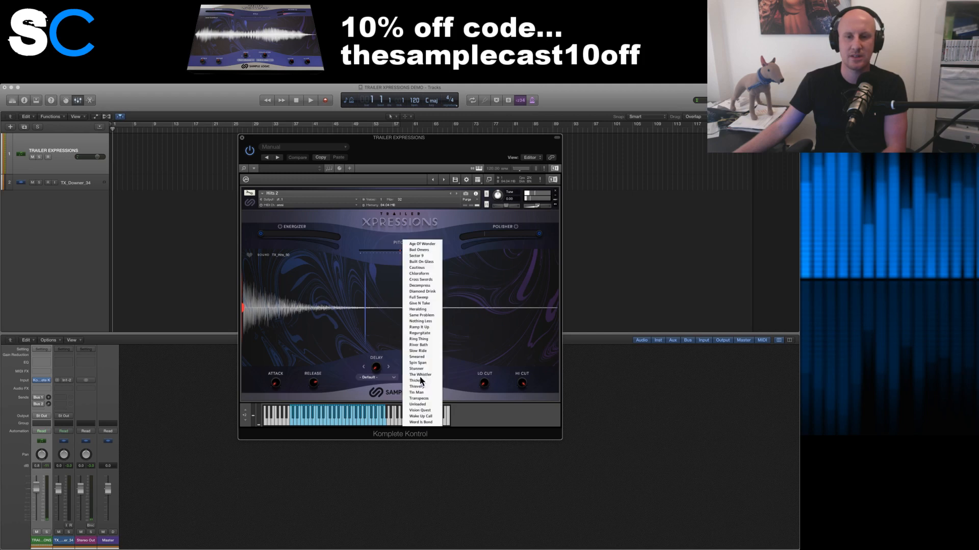
click(426, 414)
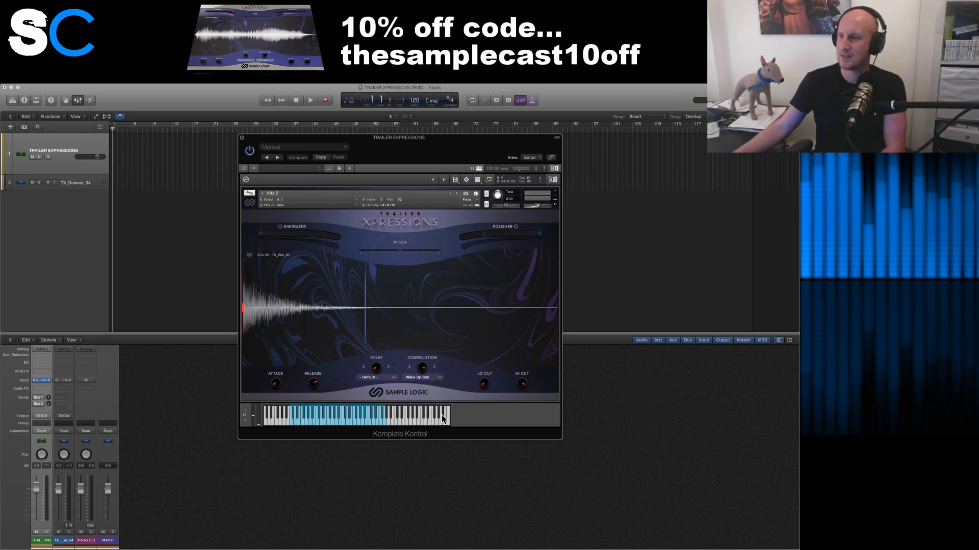
click(364, 425)
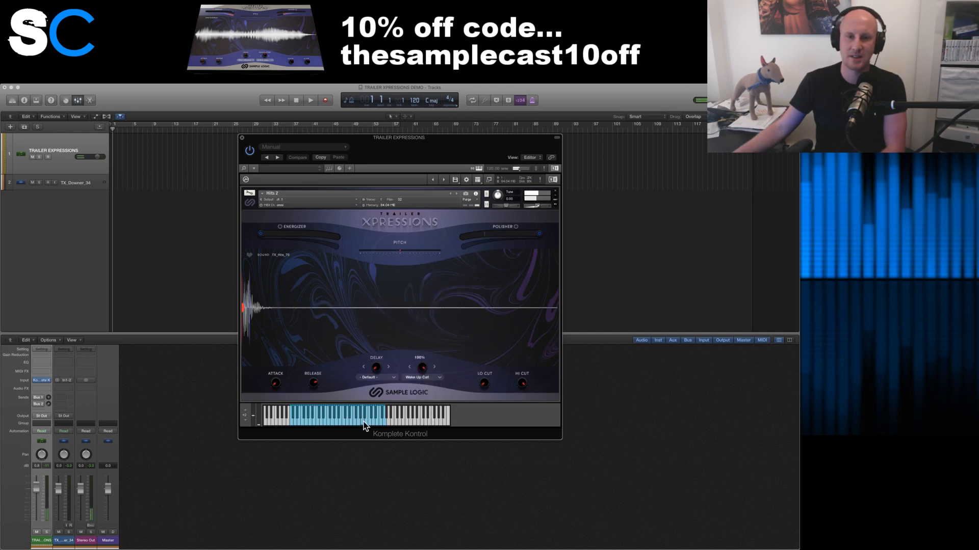
click(344, 423)
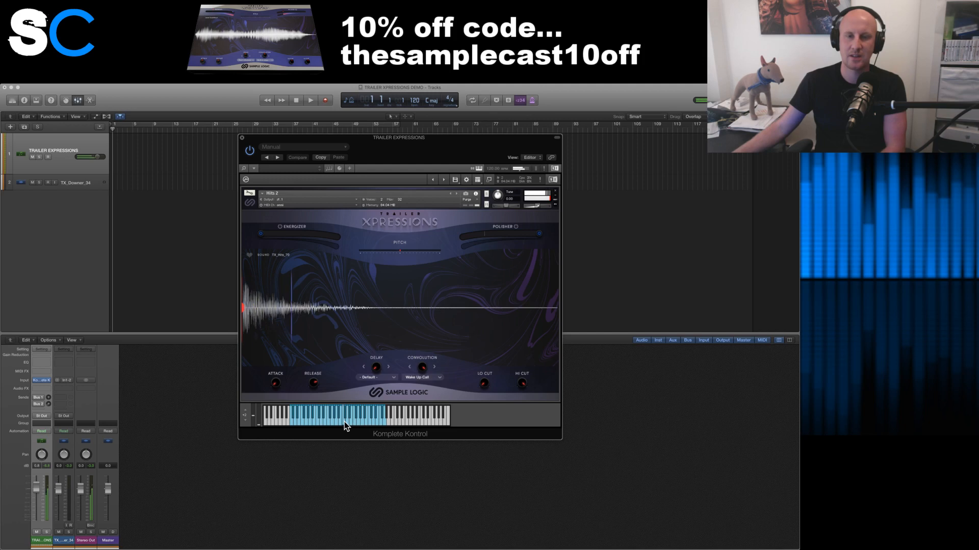
click(327, 421)
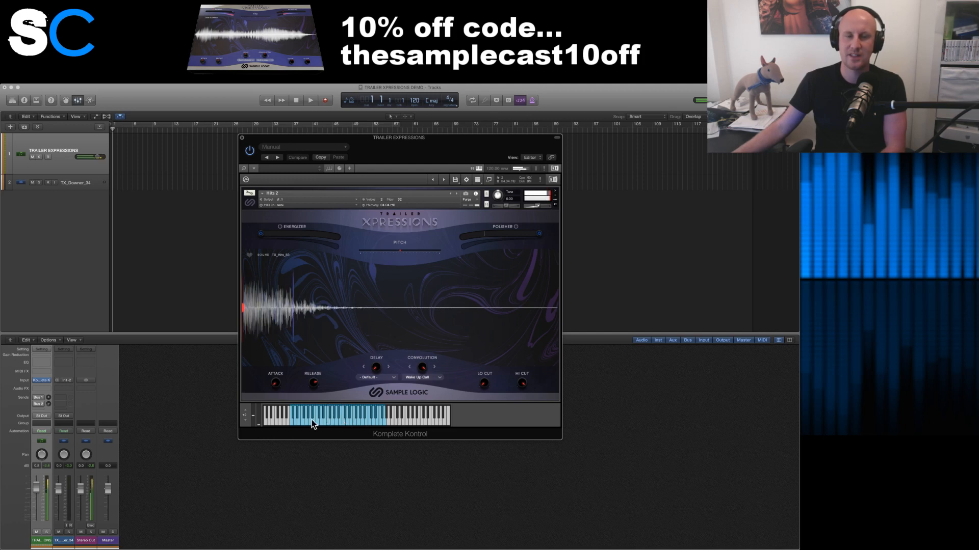
click(308, 421)
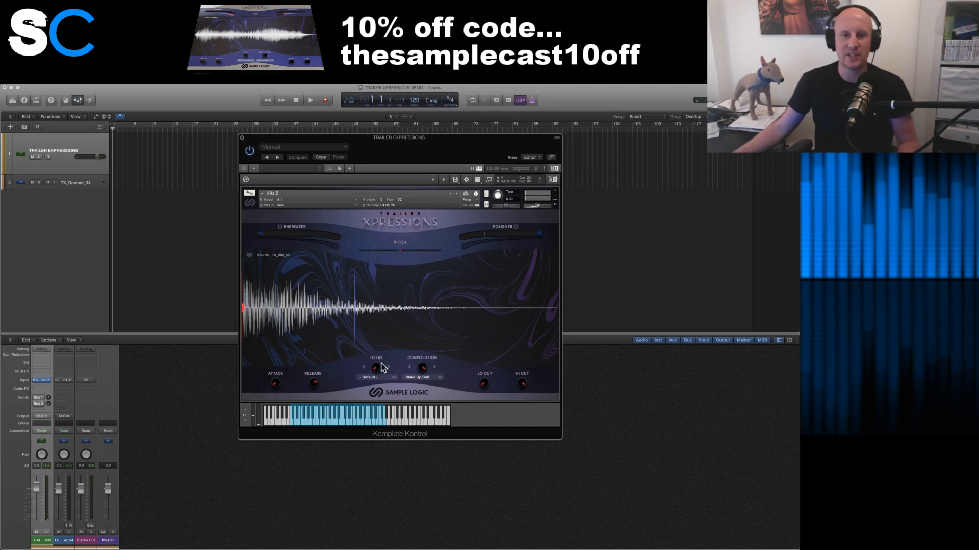
- Lower the convolution amount to 47% and switch it to the Chloroform preset, auditioning Hits 2 sounds with each setting
drag(426, 369, 423, 398)
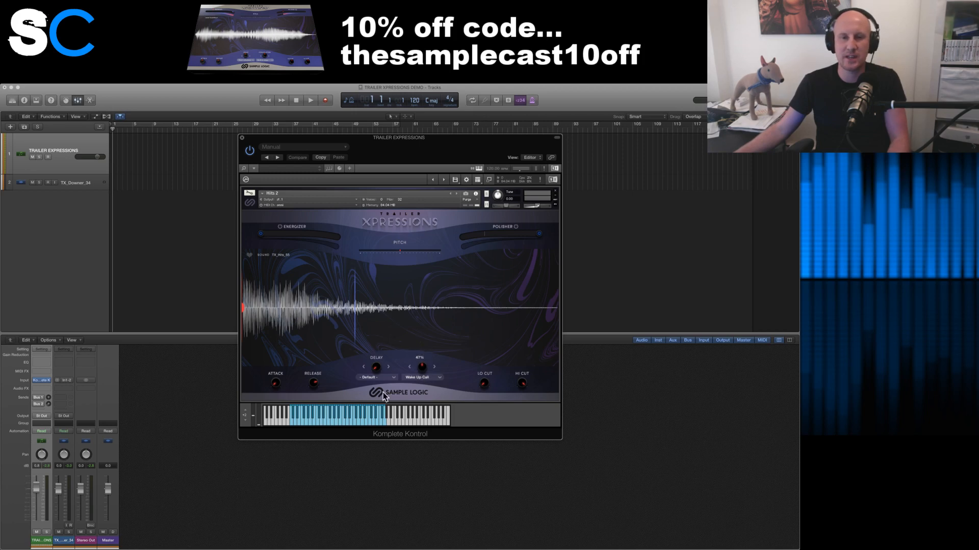
click(336, 420)
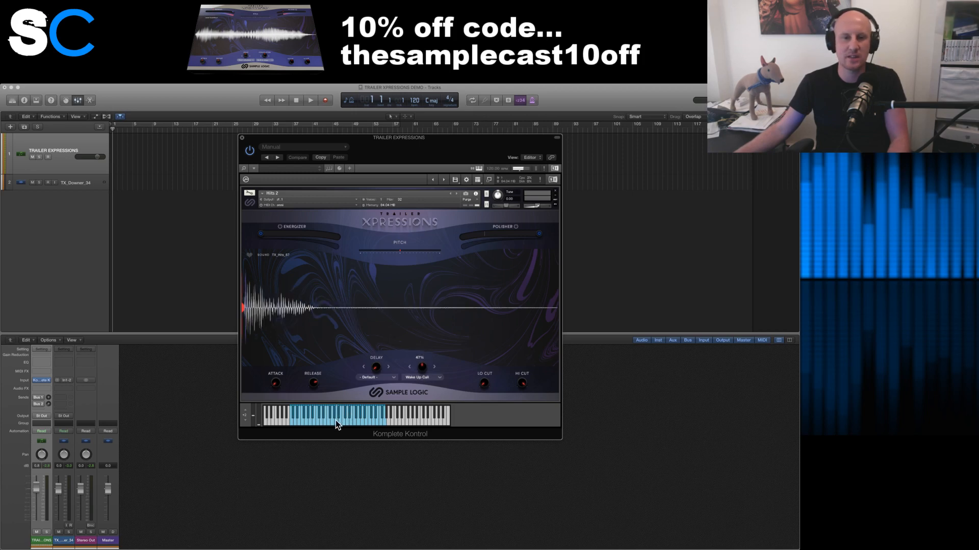
click(423, 376)
click(427, 276)
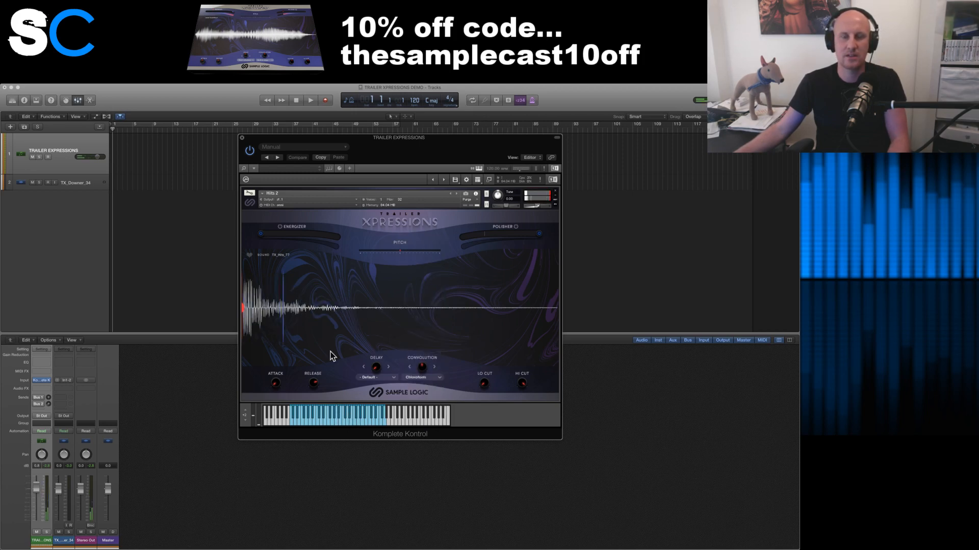
click(339, 419)
click(312, 424)
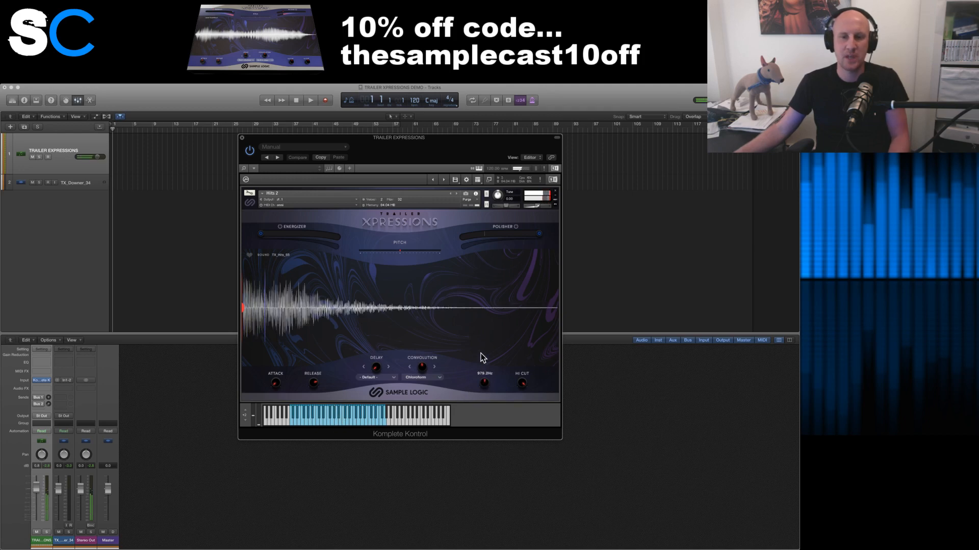
- Audition Hits 2 sounds with the lo cut raised, and again after lowering it to about 38 Hz
click(333, 421)
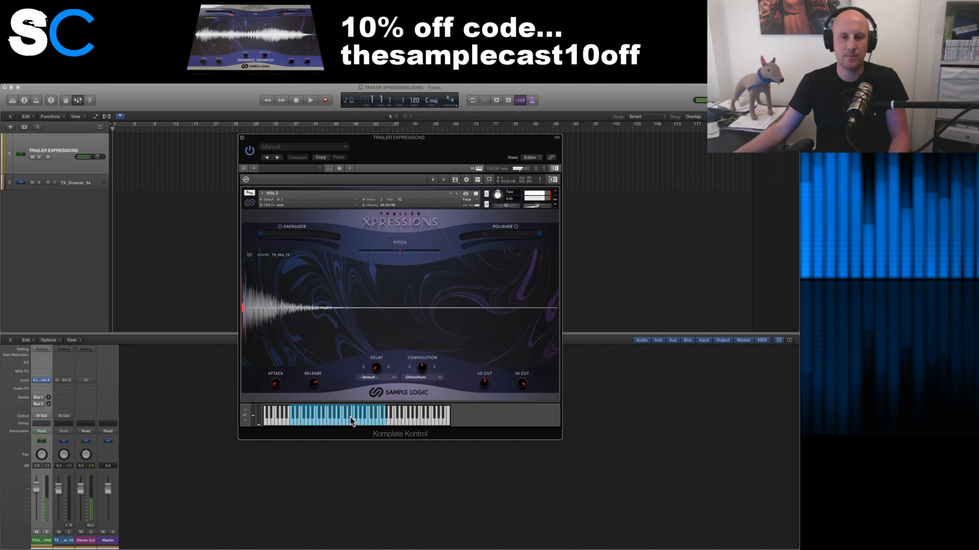
click(312, 423)
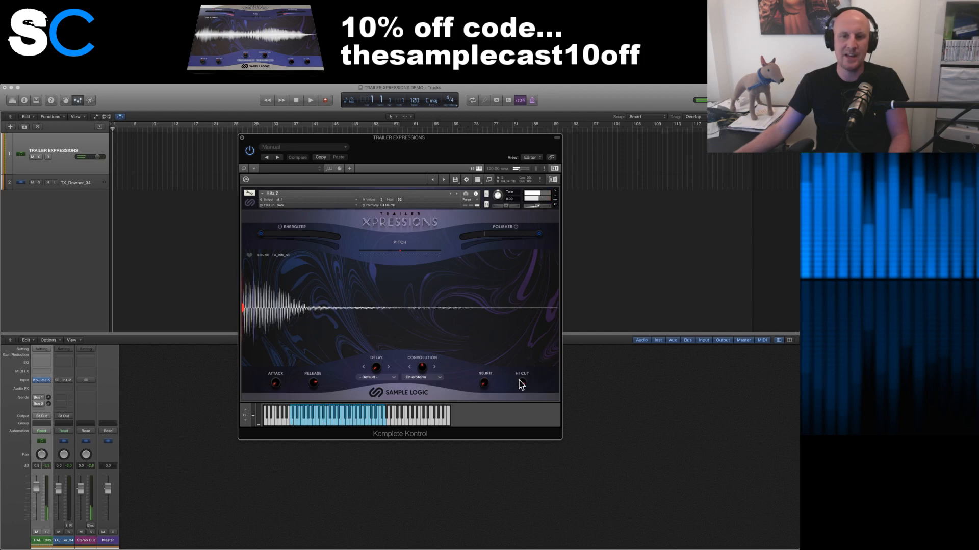
click(333, 420)
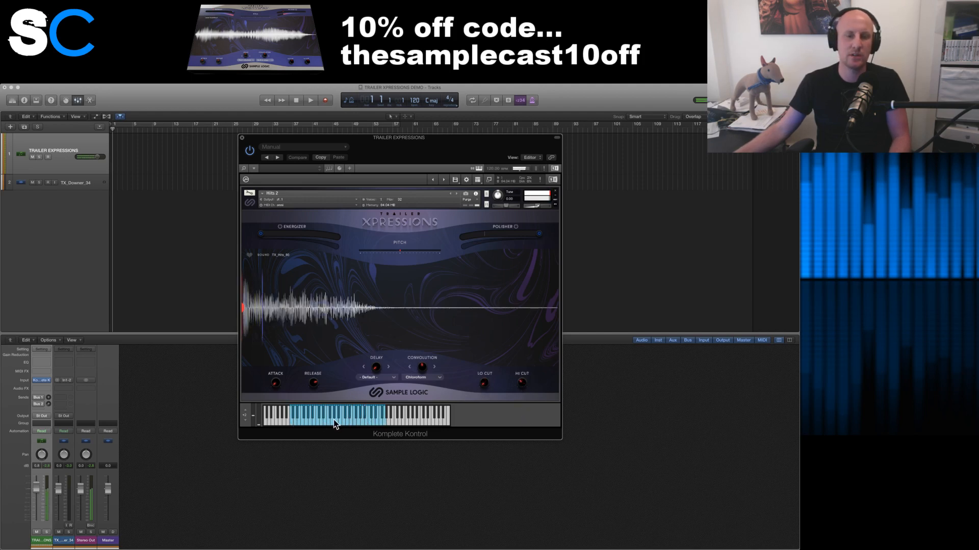
click(311, 420)
click(359, 423)
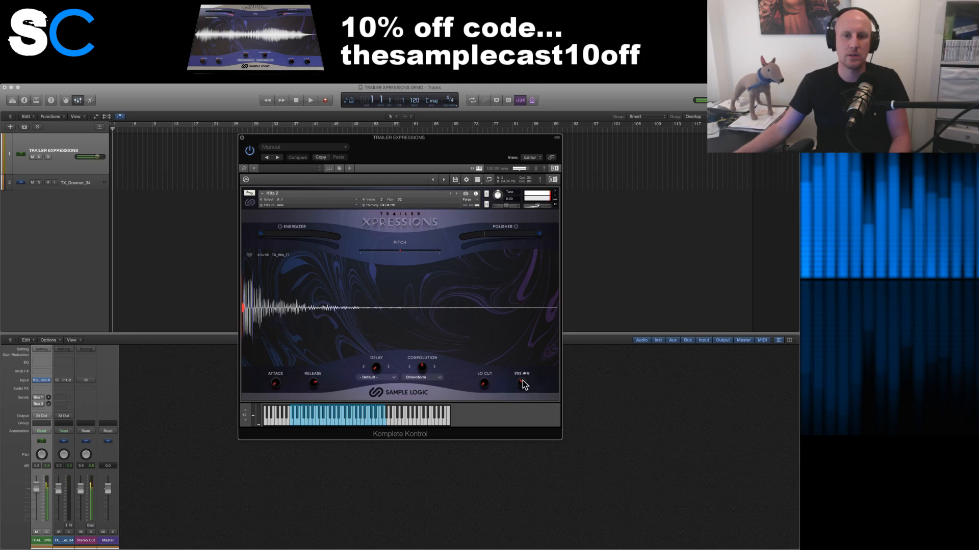
- Audition three Hits 2 sounds with the hi cut lowered, and raise the hi cut frequency
click(352, 417)
click(328, 415)
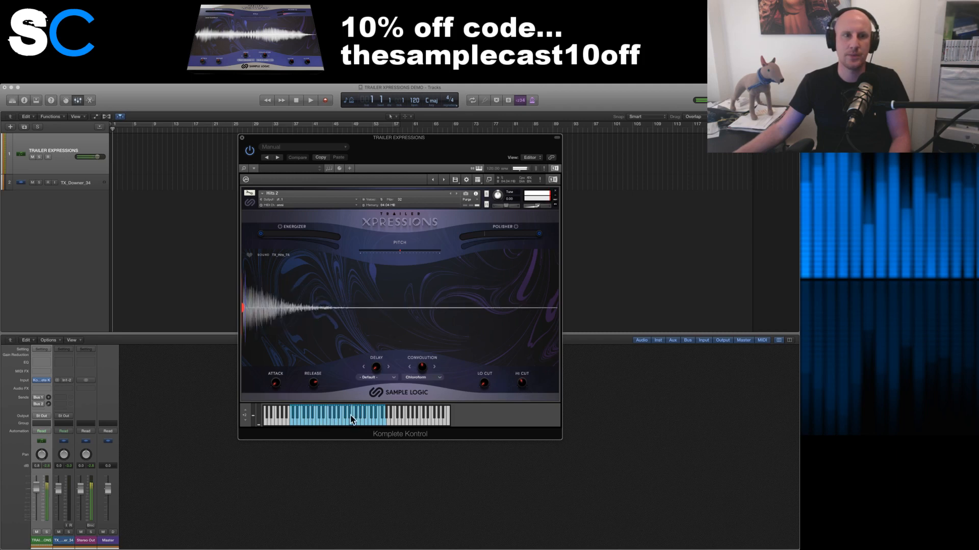
click(378, 419)
drag(520, 383, 520, 382)
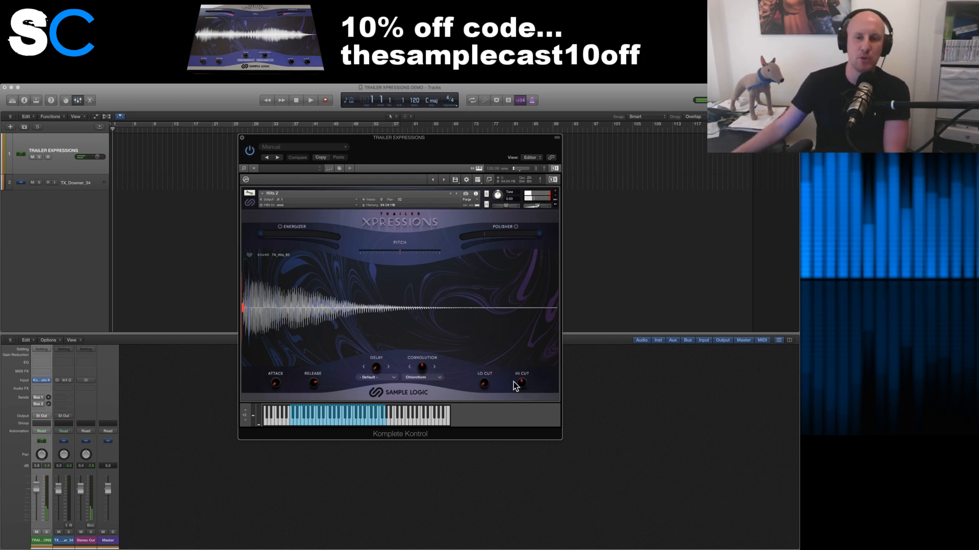
drag(516, 386, 520, 387)
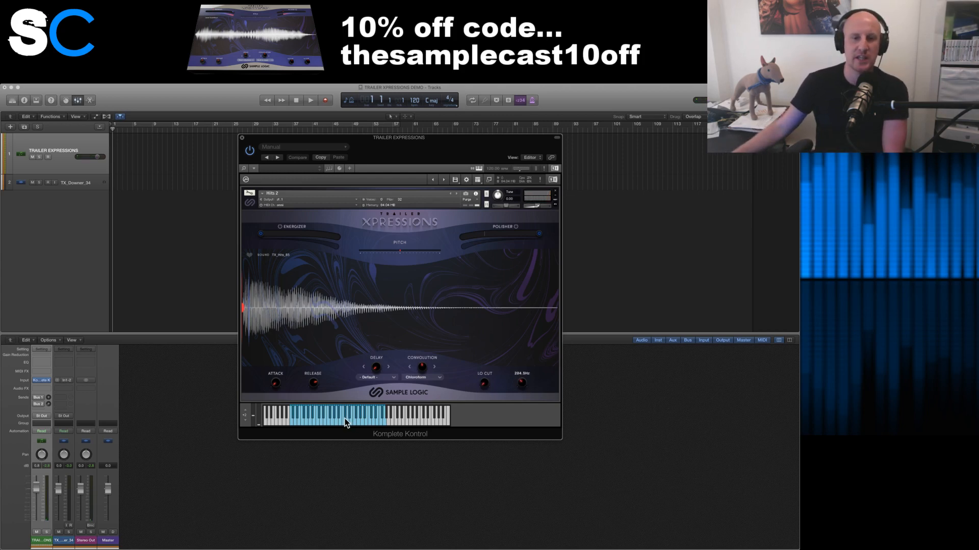
- Audition Hits 2 sounds in the middle and at the upper end of the mapped keys with the current hi cut
click(326, 422)
click(369, 423)
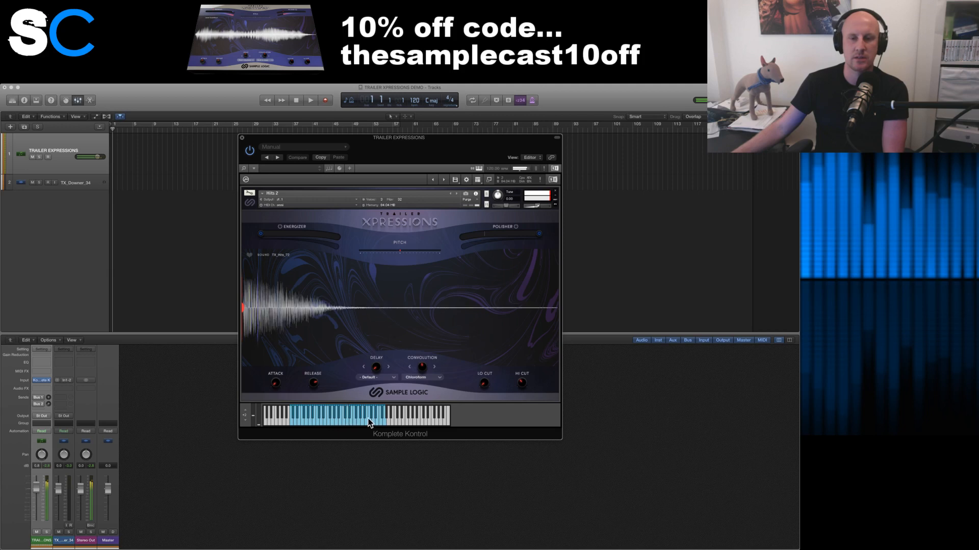
click(369, 422)
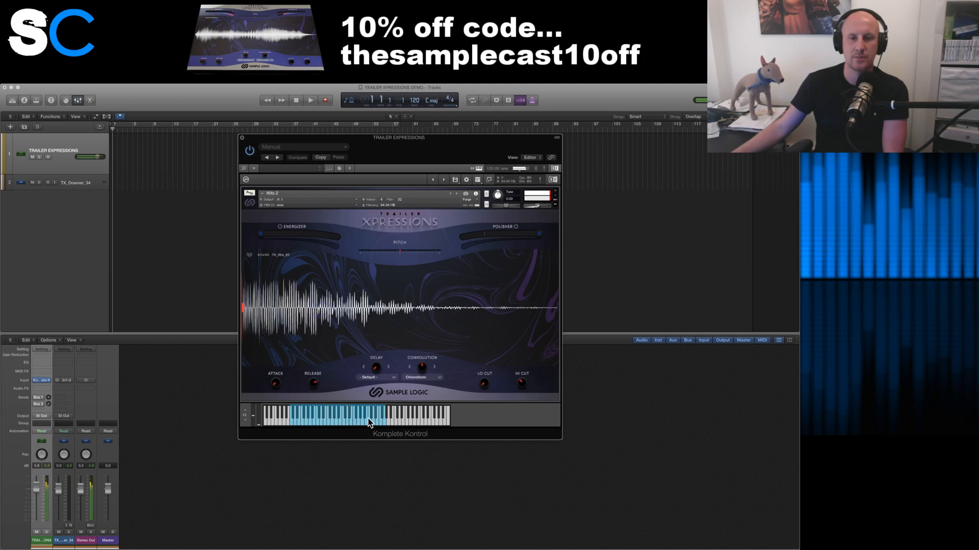
- Examine the Hits 2 mapping, wave editor and group effects in the instrument's edit mode, and return to the performance view
click(249, 195)
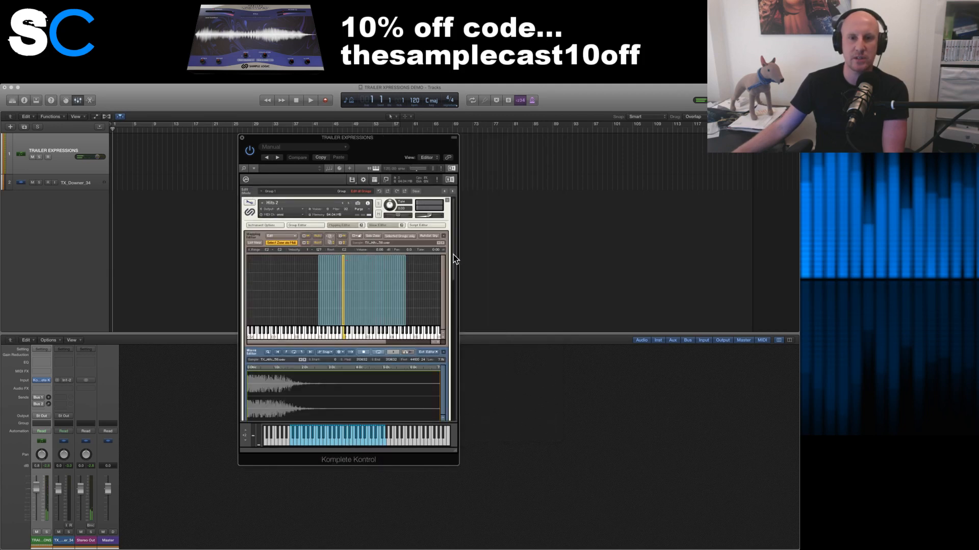
drag(454, 255, 456, 327)
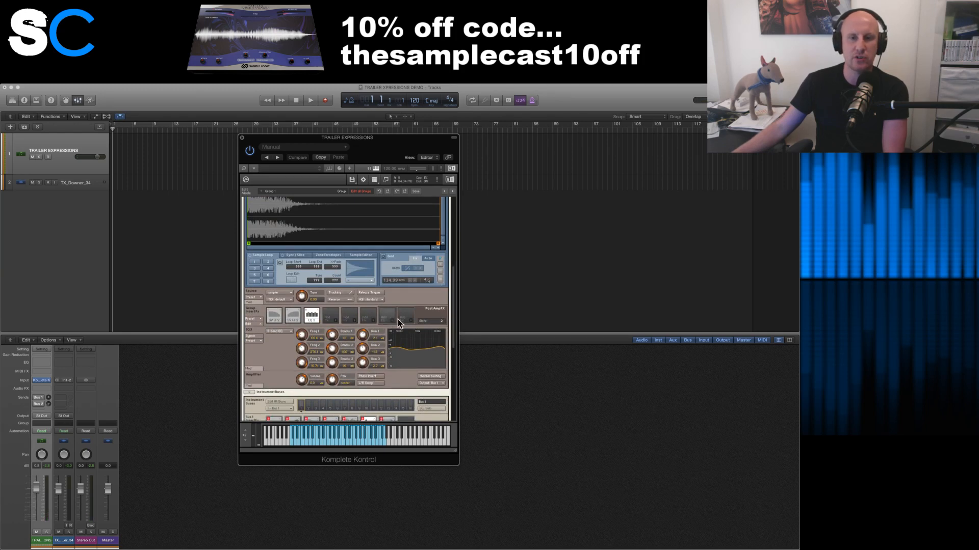
drag(452, 298, 453, 200)
click(249, 203)
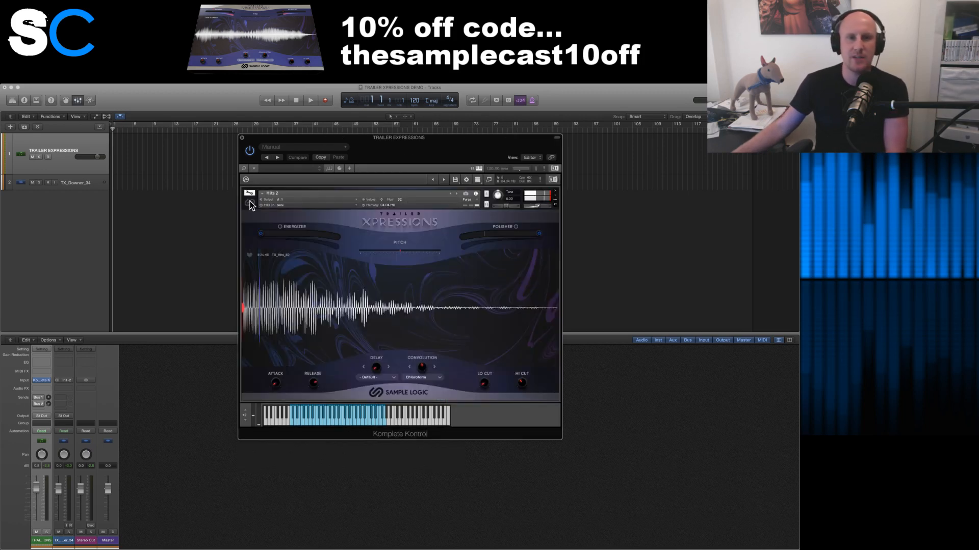
drag(403, 152, 401, 157)
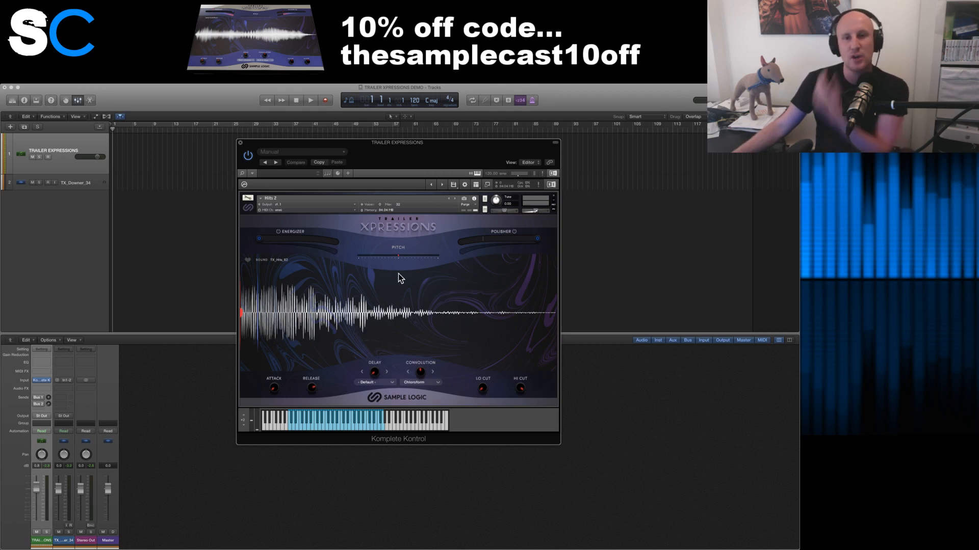
- Load the Impacts 1 instrument and close the Logic project without saving its changes
click(454, 199)
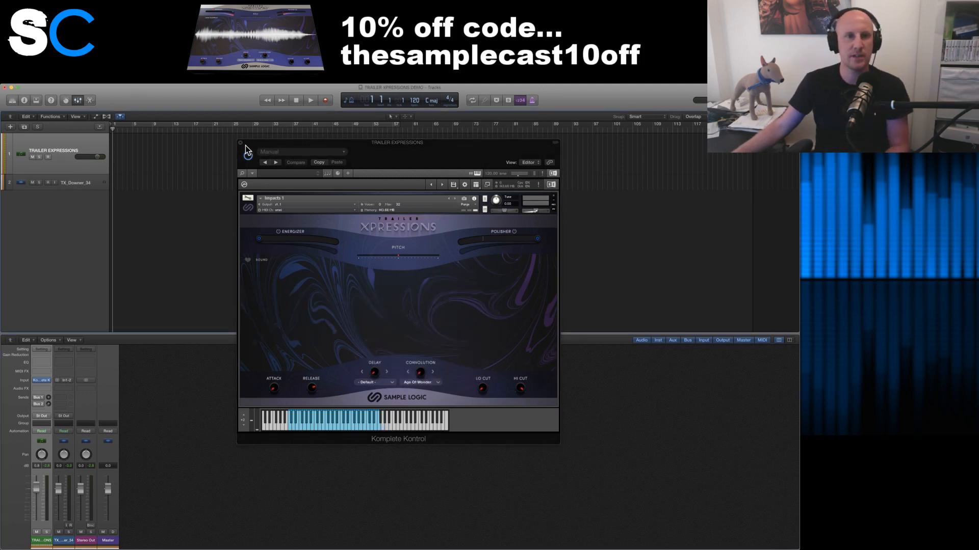
click(91, 214)
key(super+w)
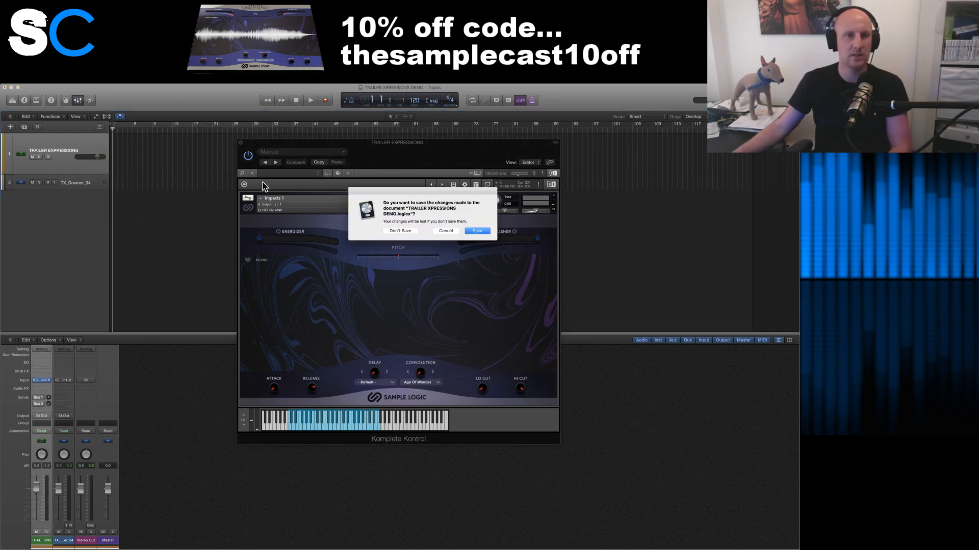
click(400, 231)
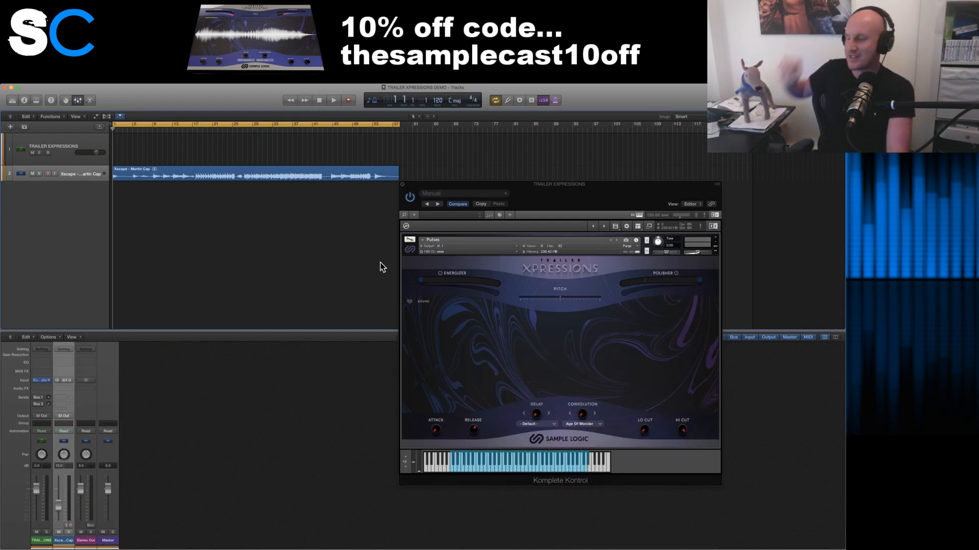
- Select the TRAILER EXPRESSIONS track to audition Pulses sounds, and narrow the project window with the plug-in repositioned over it
click(86, 144)
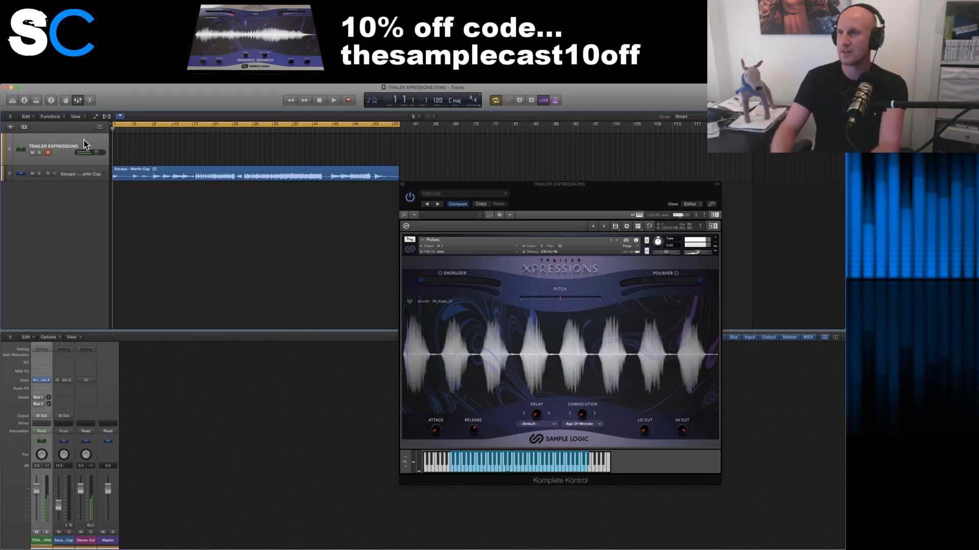
drag(631, 194, 581, 192)
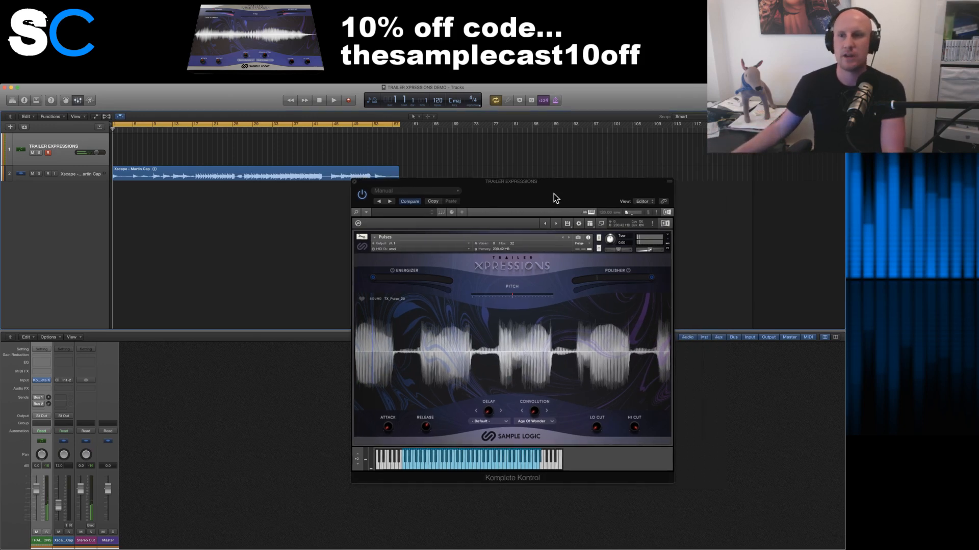
click(795, 463)
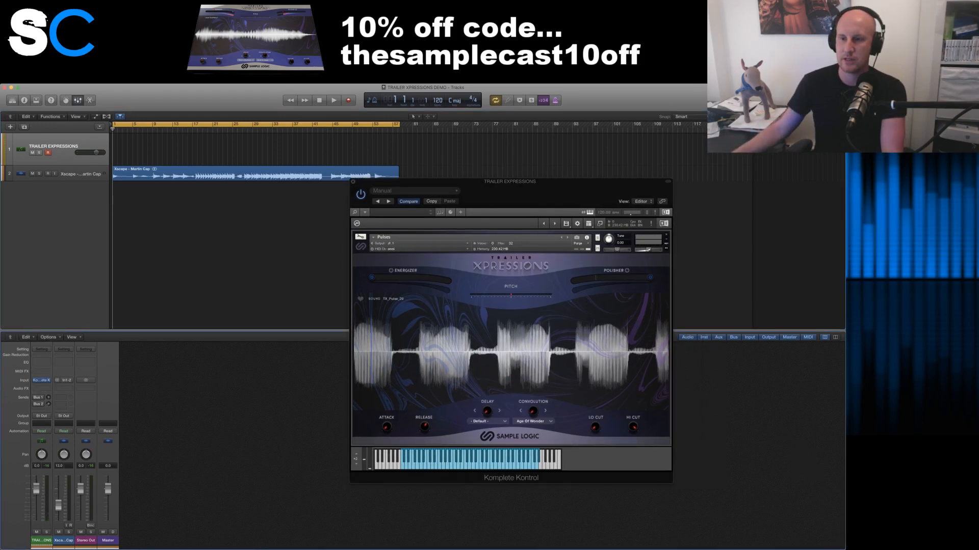
drag(845, 549, 802, 548)
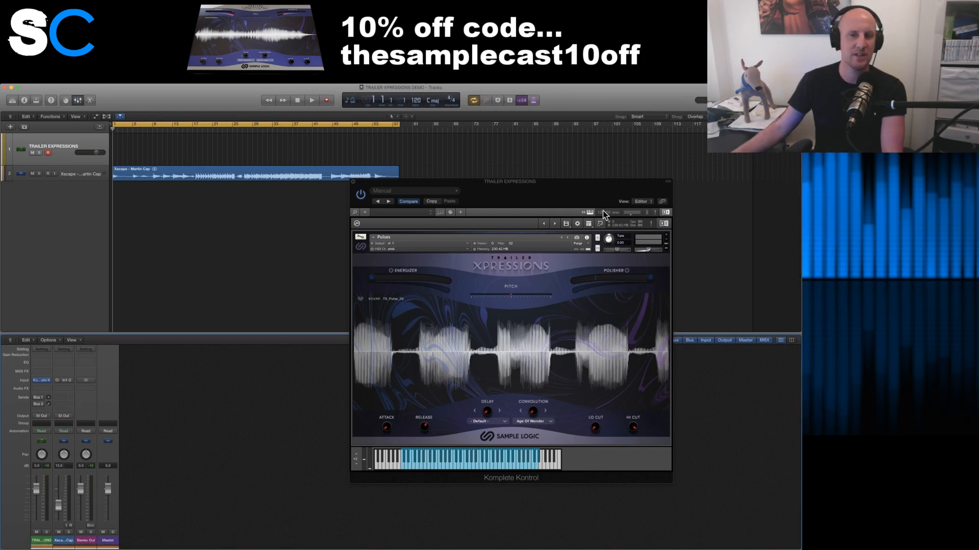
drag(562, 185, 516, 189)
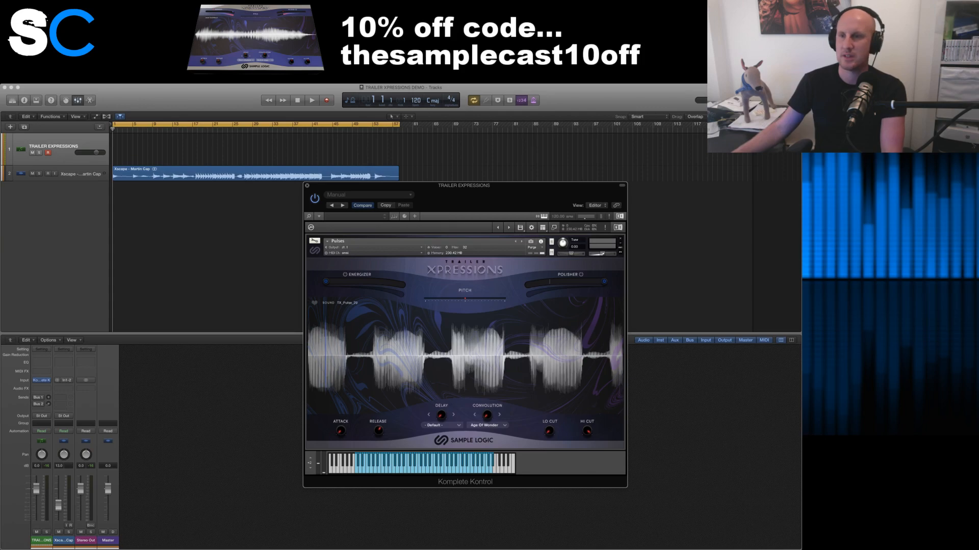
- Load Atmospheres.nki from the Ambience instruments folder in Finder into the plug-in and reposition the plug-in window
key(super+Tab)
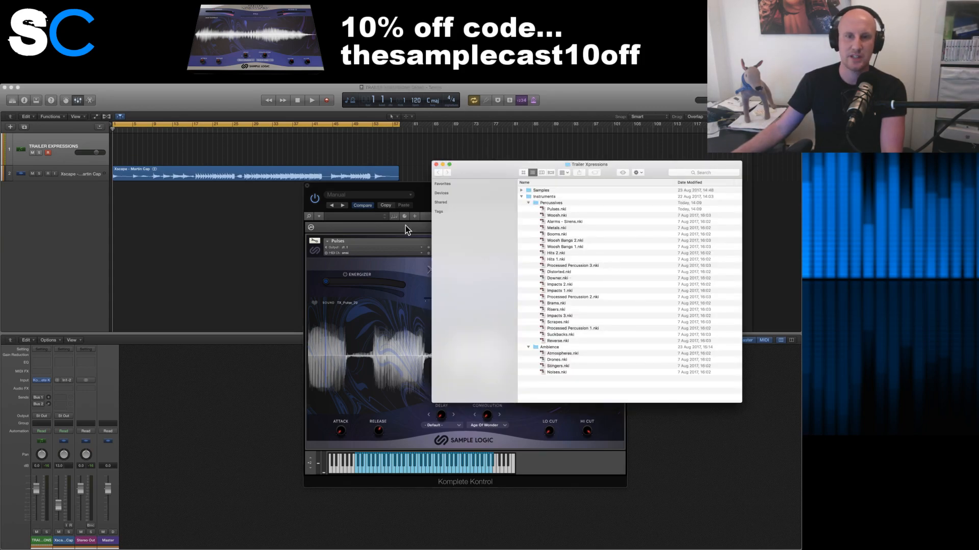
drag(409, 191, 204, 204)
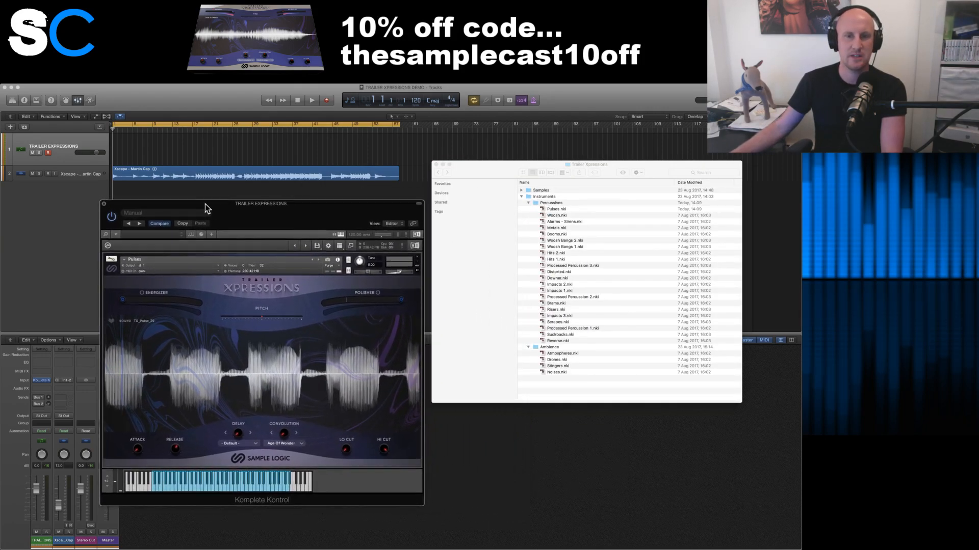
drag(554, 354, 239, 322)
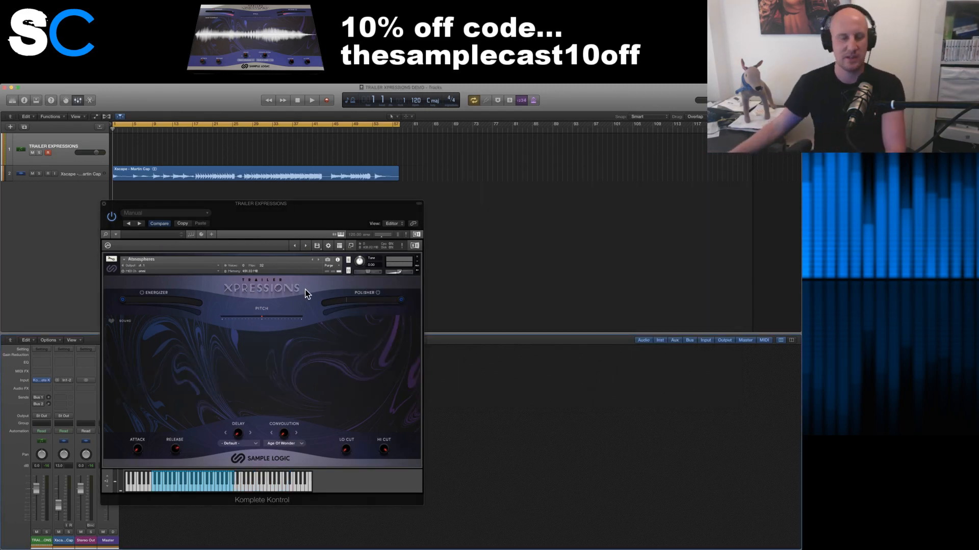
drag(258, 207, 353, 204)
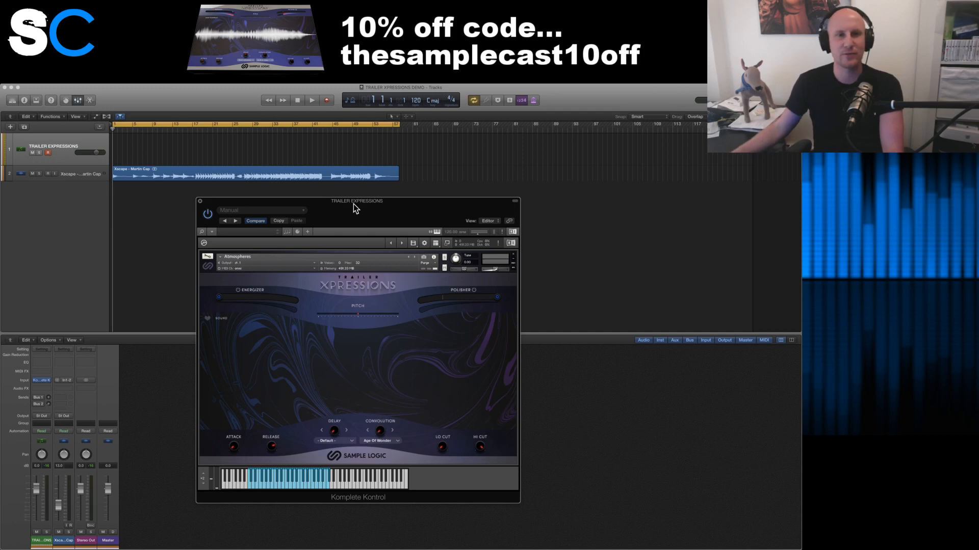
drag(353, 204, 362, 203)
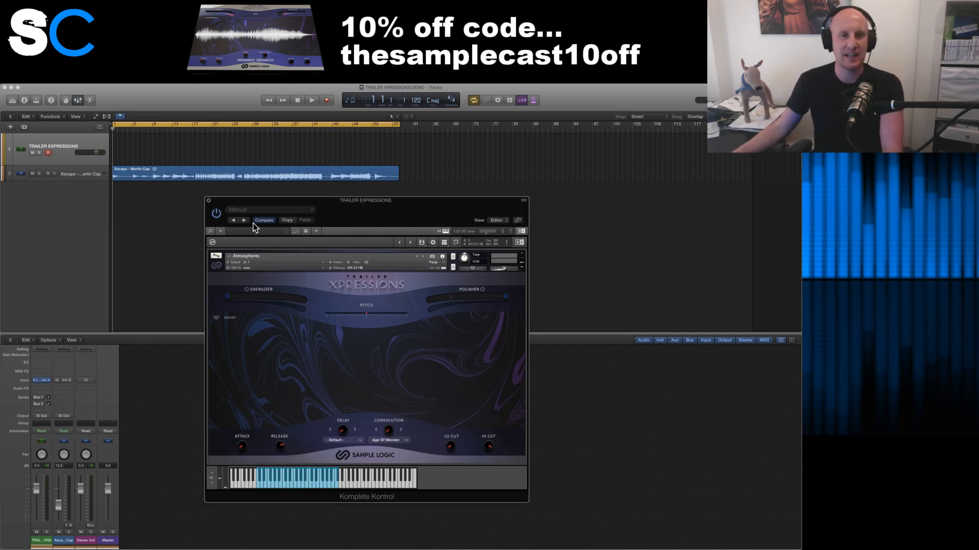
- Bring up the Finder window with the Trailer Xpressions folder beside the plug-in and audition an Atmospheres sound
key(super+Tab)
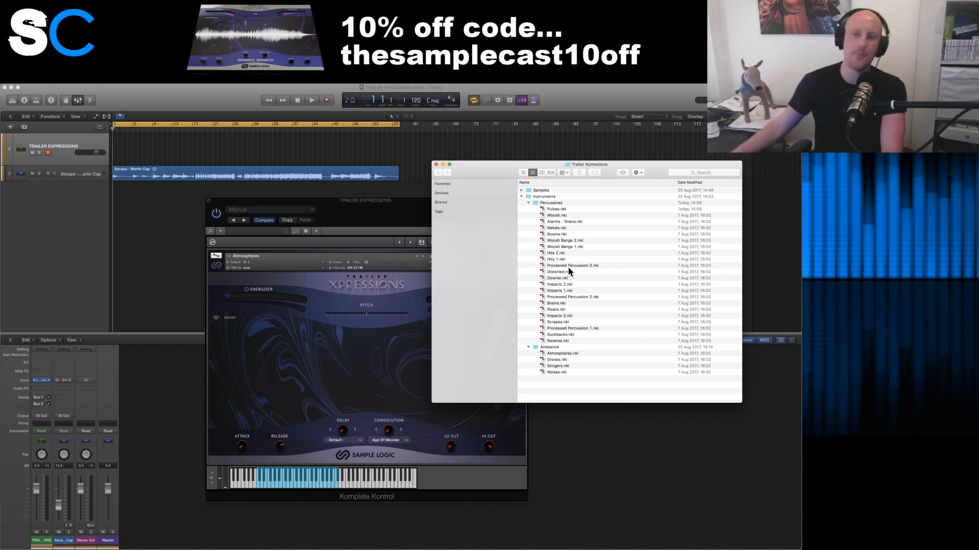
drag(507, 176, 506, 173)
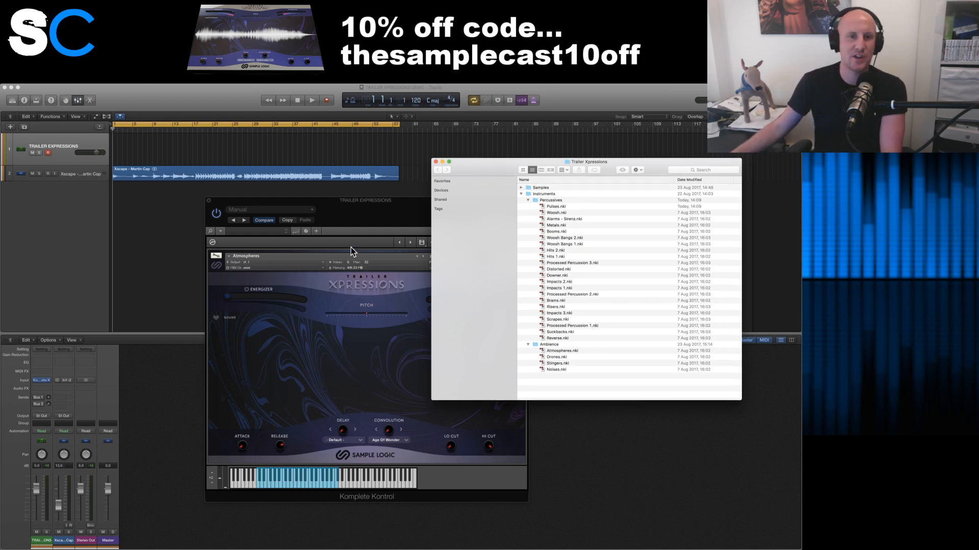
drag(346, 214, 319, 213)
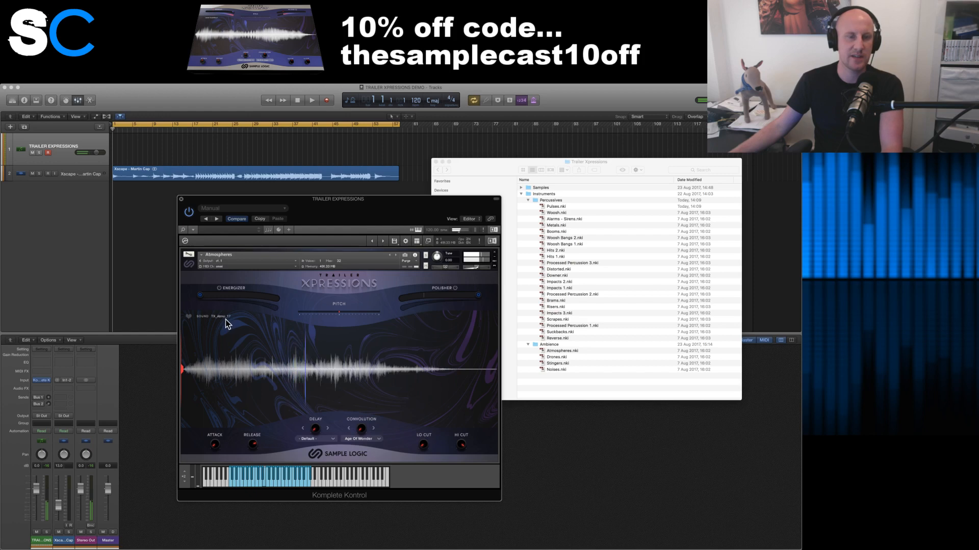
- Open the Atmospheres folder inside Samples > Ambience and sort its WAV files by name
click(519, 187)
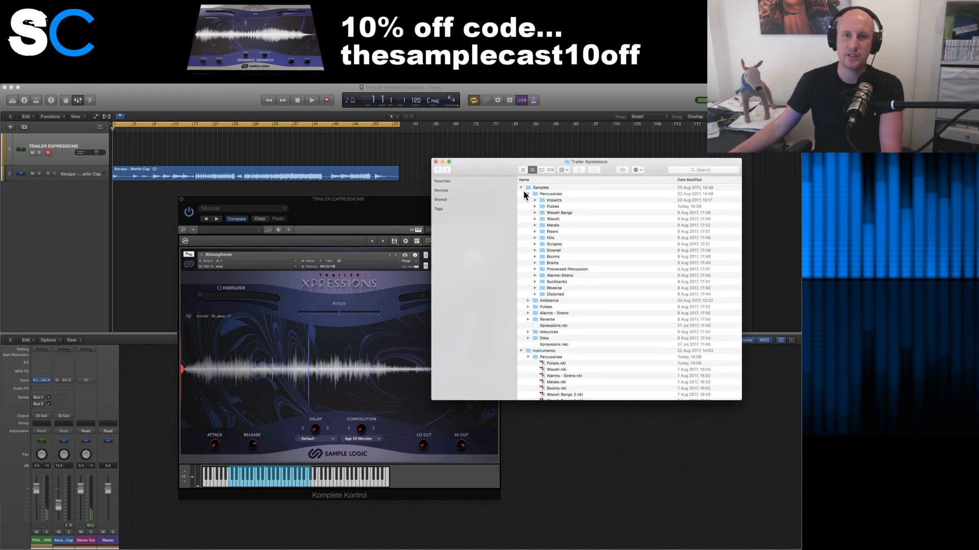
click(527, 194)
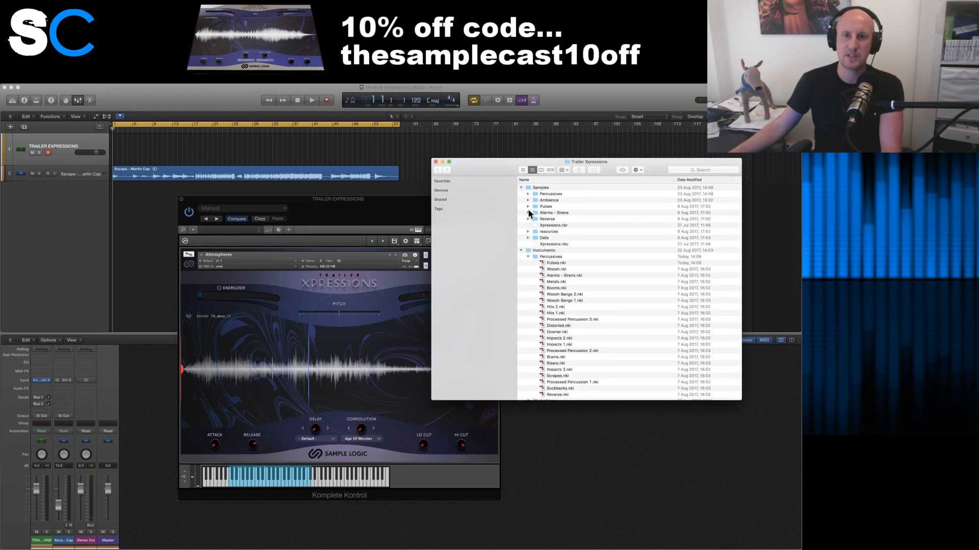
click(527, 200)
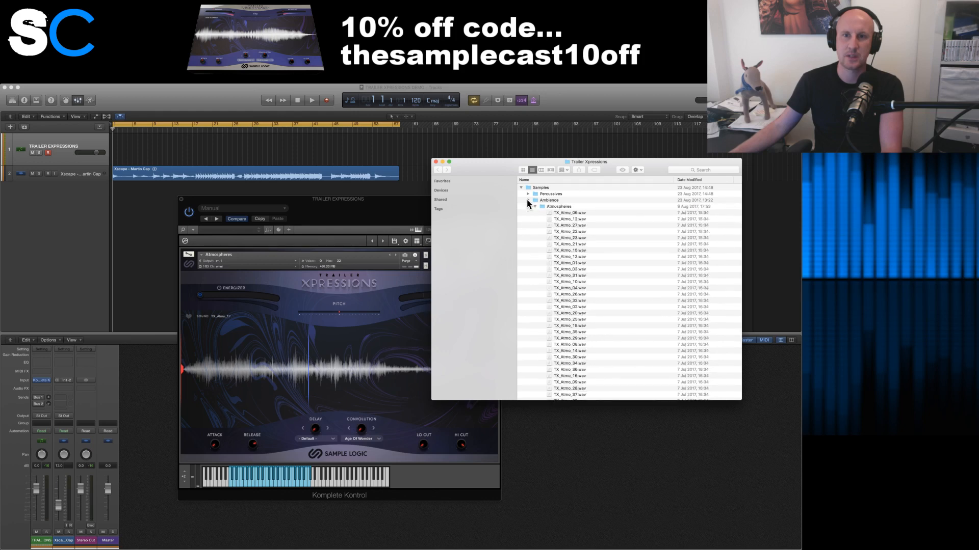
double_click(558, 207)
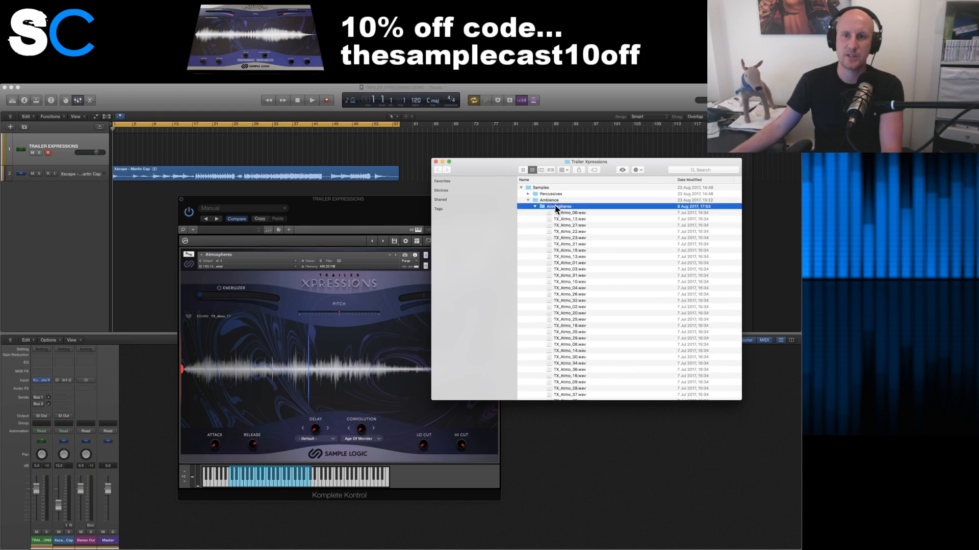
click(526, 179)
scroll(576, 249, down, 1)
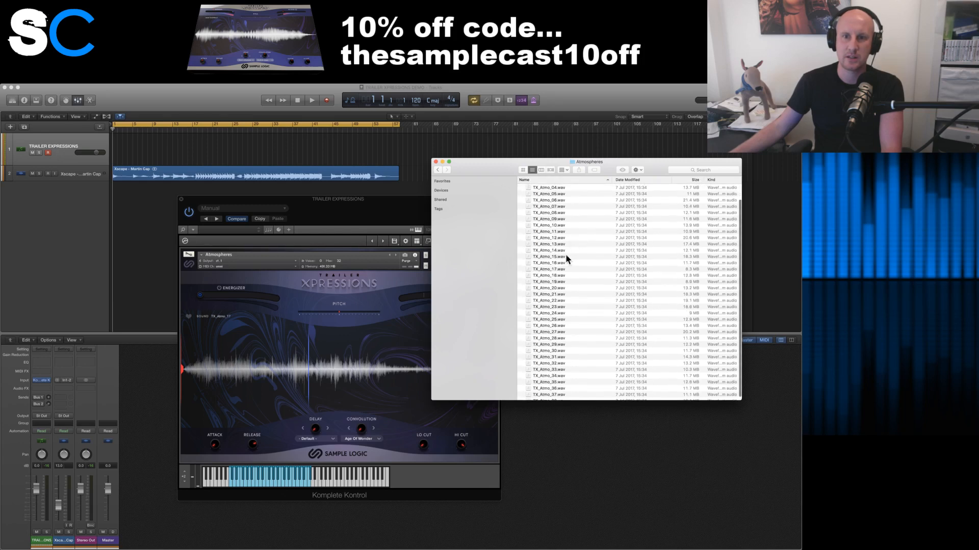
- Preview TX_Atmo_17.wav and TX_Atmo_19.wav, and with the files sorted by descending size preview TX_Atmo_06.wav
double_click(552, 269)
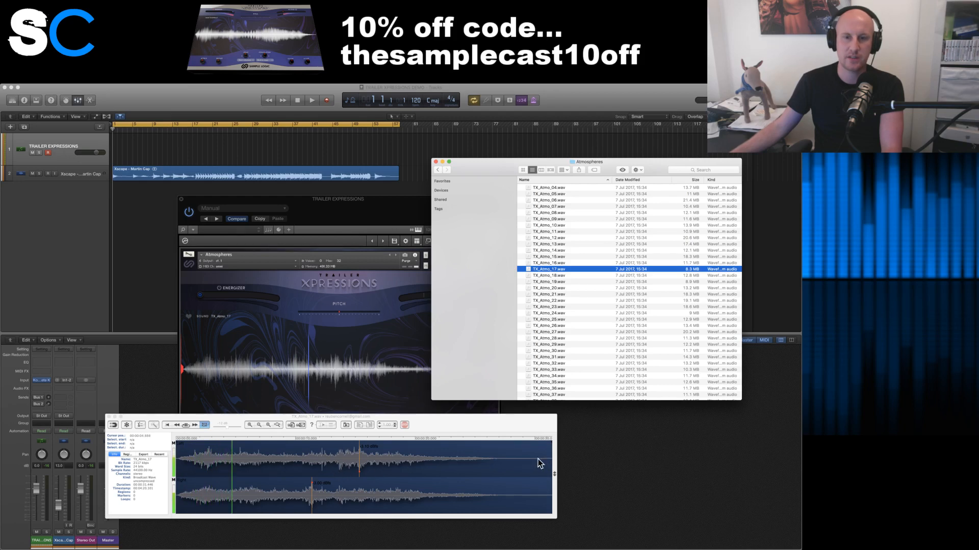
double_click(564, 281)
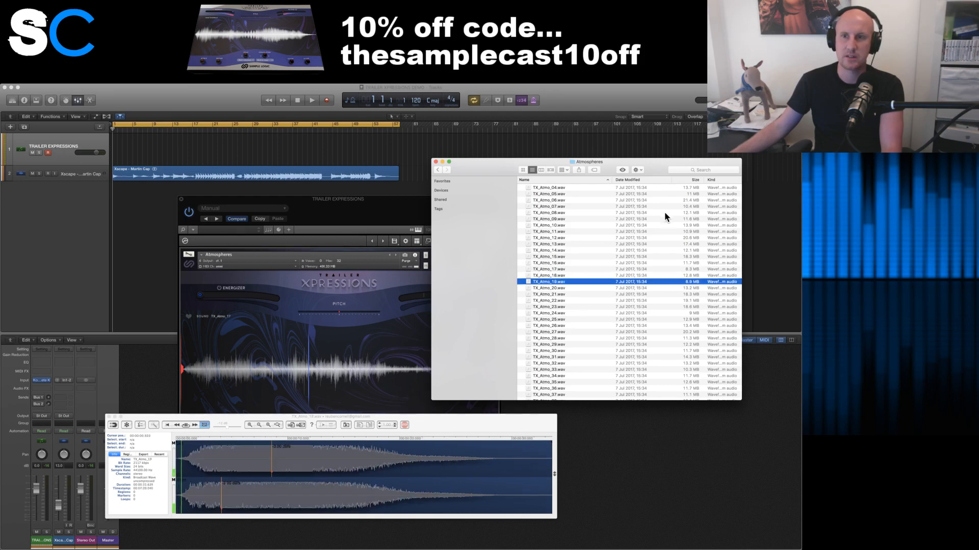
click(694, 180)
scroll(635, 234, up, 2)
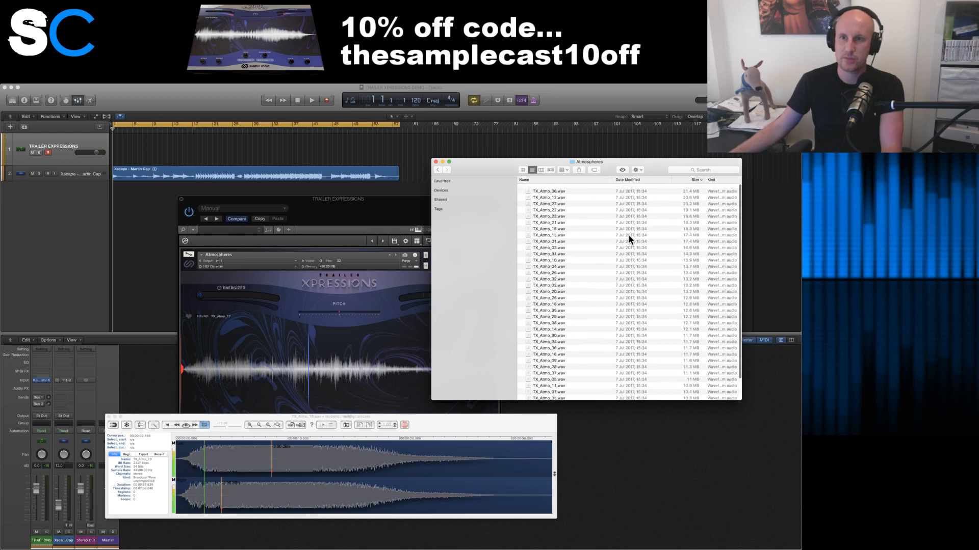
double_click(572, 188)
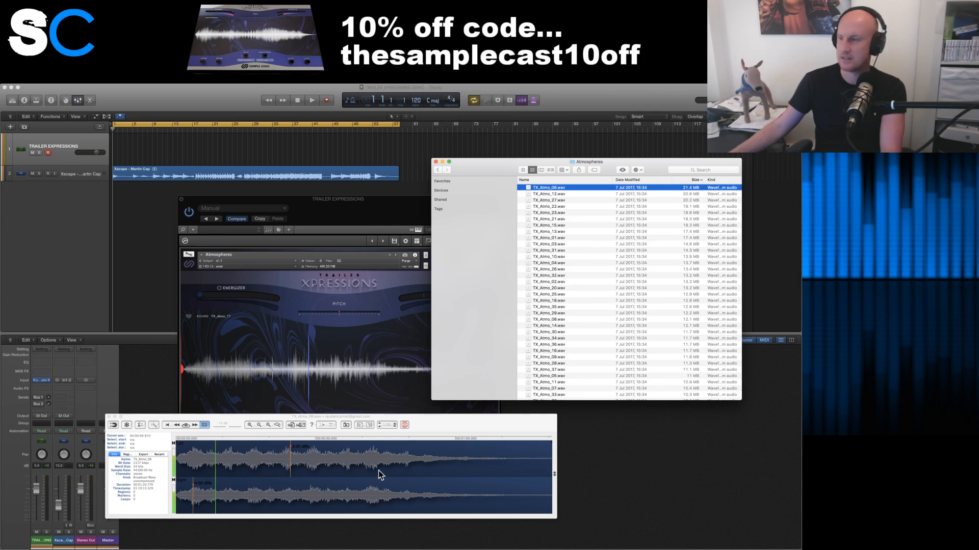
- Return to the plug-in, switch on Energizer and Polisher for the Atmospheres sound, and try different amounts of both effects
click(146, 393)
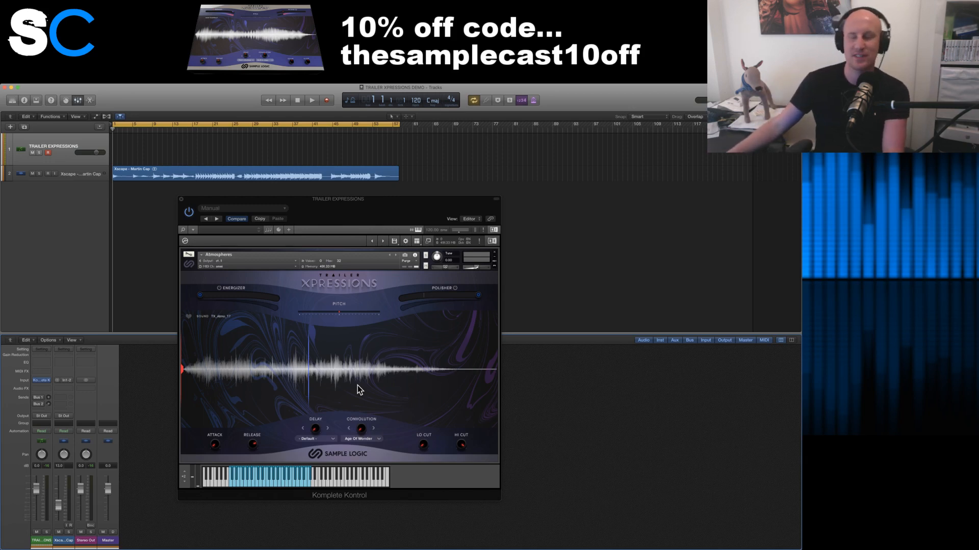
drag(316, 215, 346, 214)
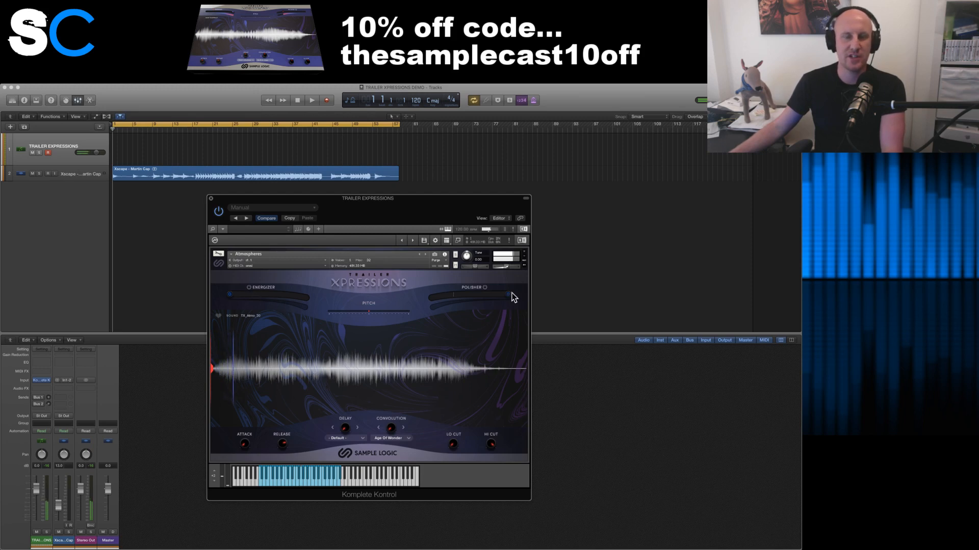
click(485, 287)
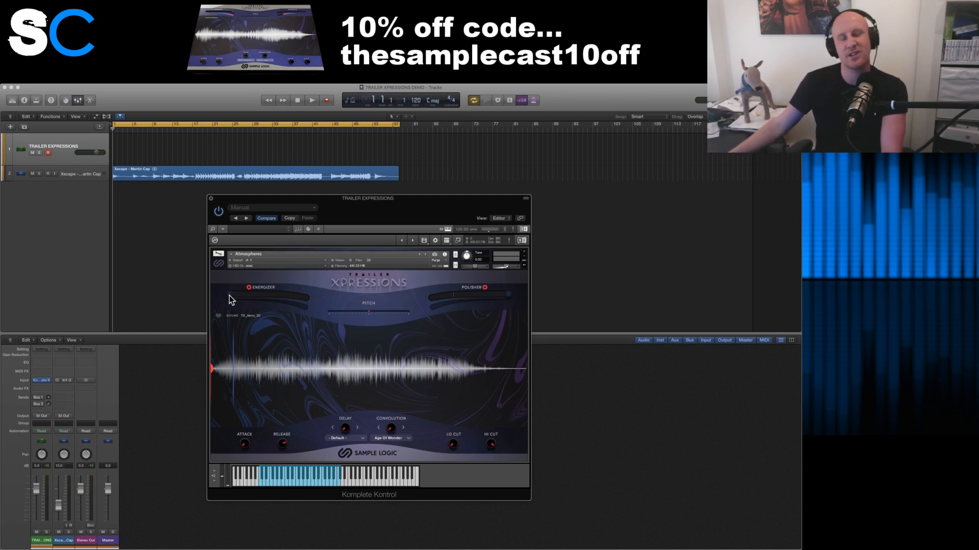
drag(233, 294, 239, 296)
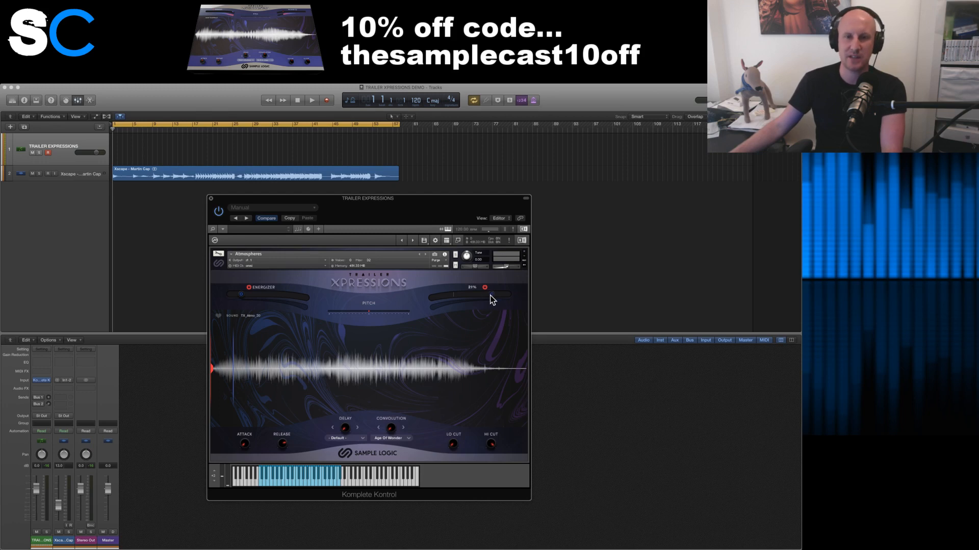
drag(492, 300, 510, 297)
drag(242, 296, 222, 302)
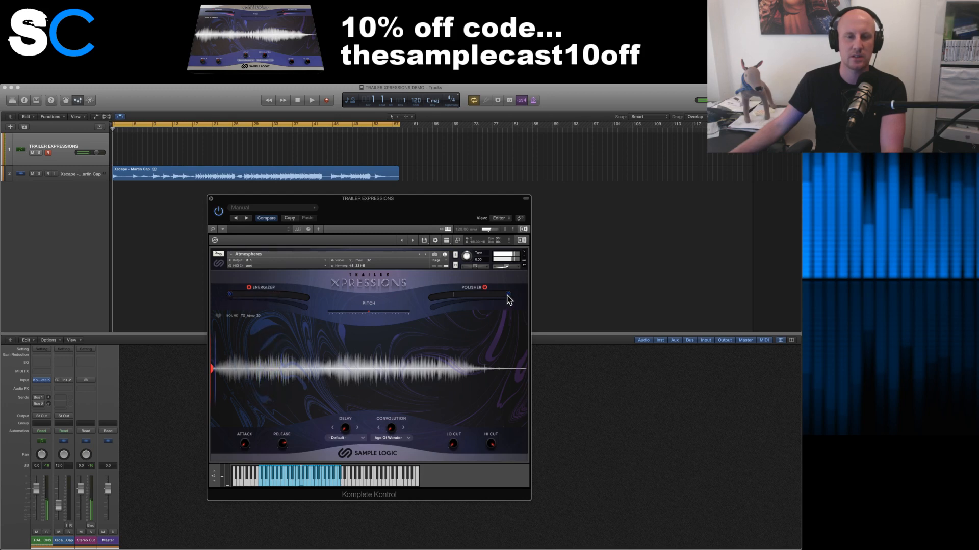
drag(507, 297, 420, 296)
drag(235, 294, 254, 294)
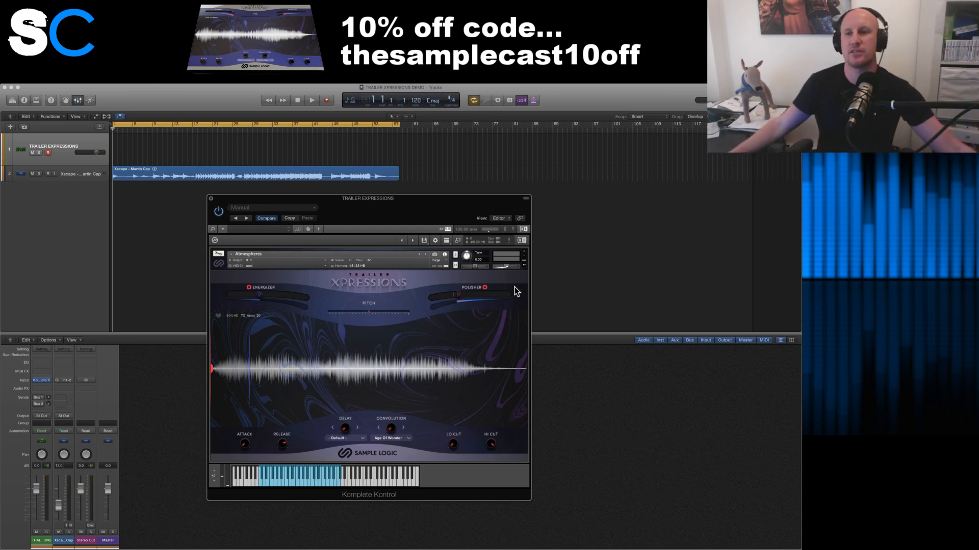
- Collapse the Atmospheres and Samples folders in Finder and load Woosh.nki in place of Atmospheres in the plug-in
click(811, 254)
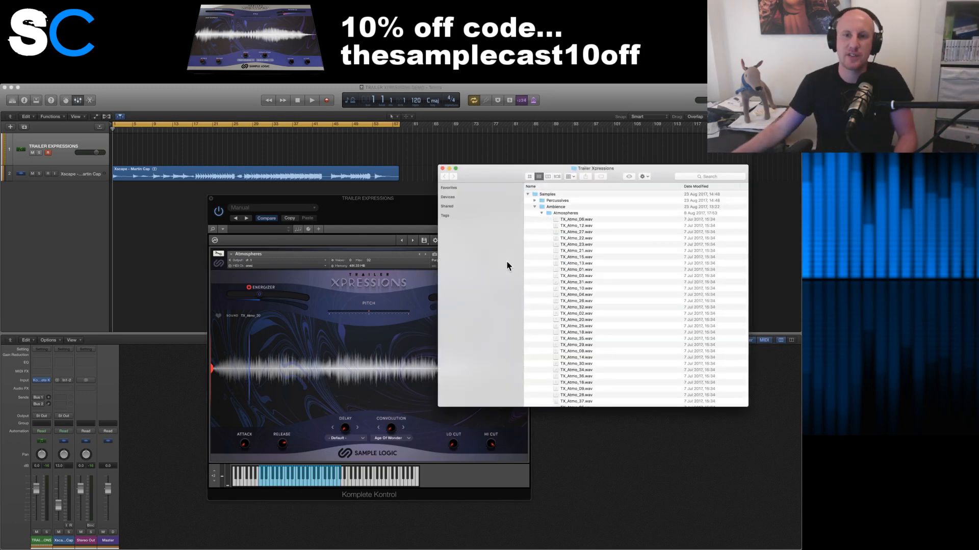
click(542, 213)
click(527, 194)
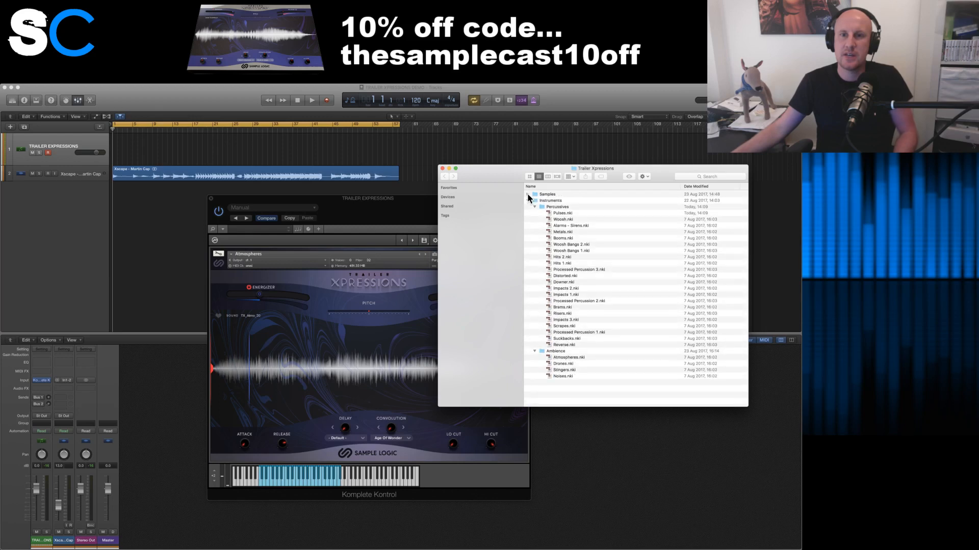
drag(366, 319, 361, 325)
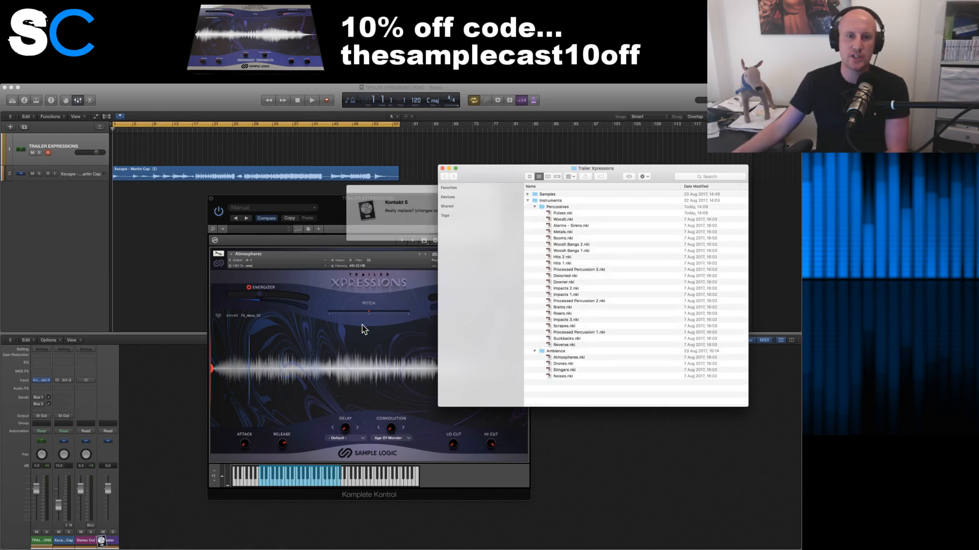
click(472, 230)
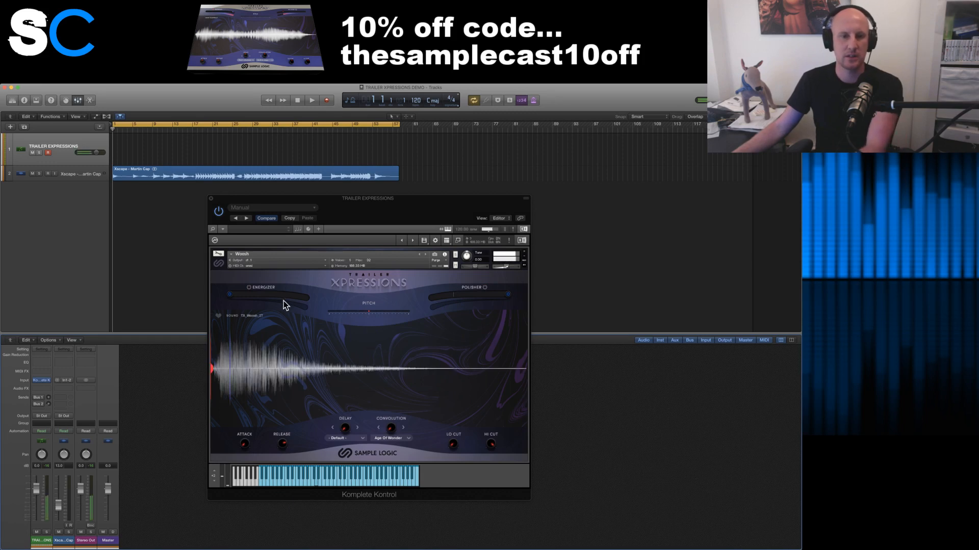
- Switch on Energizer and set it to about 50% for the Woosh sounds, and switch on Polisher and adjust its amount
click(249, 288)
drag(229, 294, 285, 295)
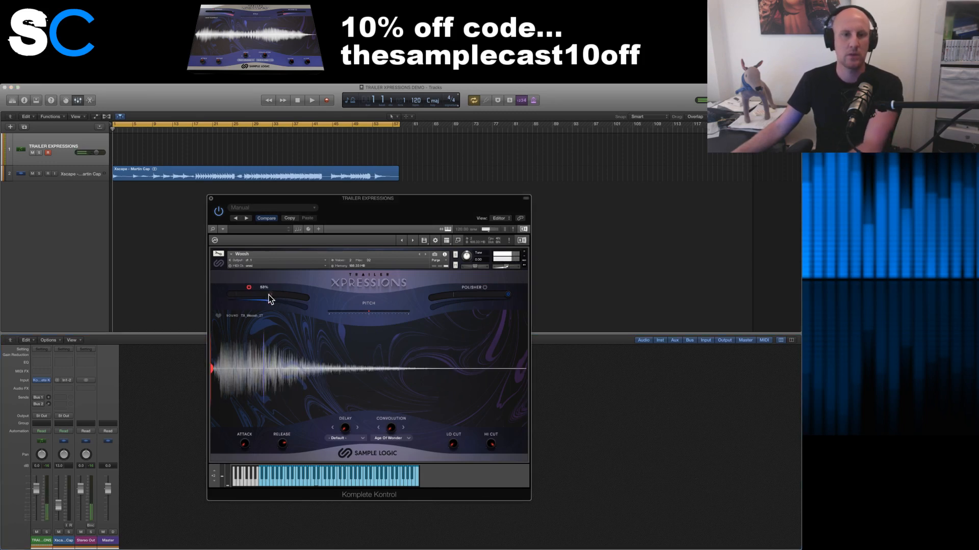
click(484, 287)
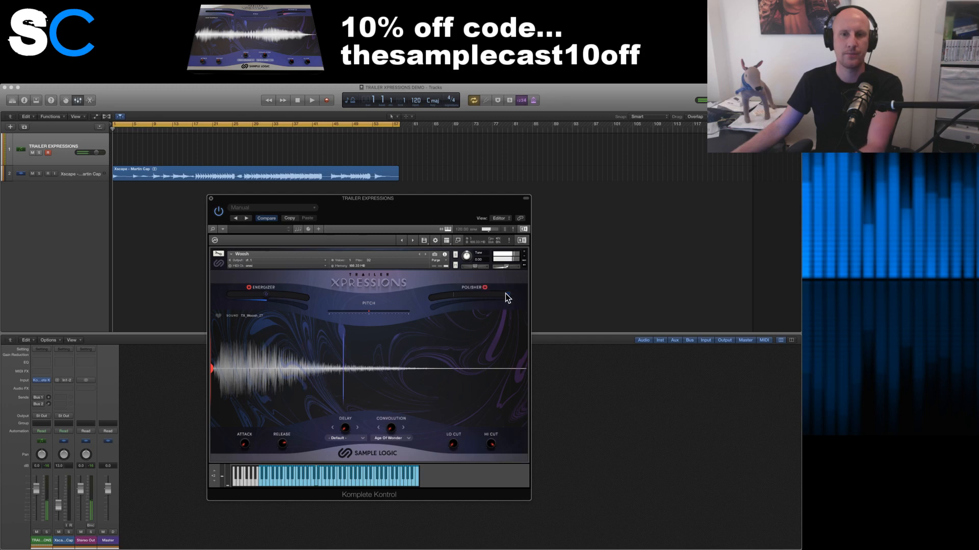
drag(506, 294, 453, 296)
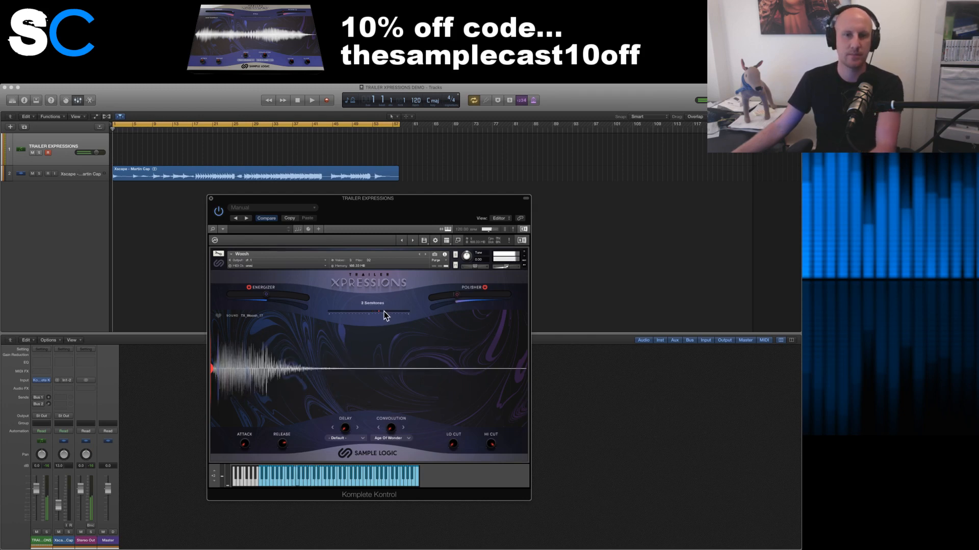
- Raise the Woosh pitch to 5 semitones, and switch off Energizer and Polisher
drag(384, 311, 389, 311)
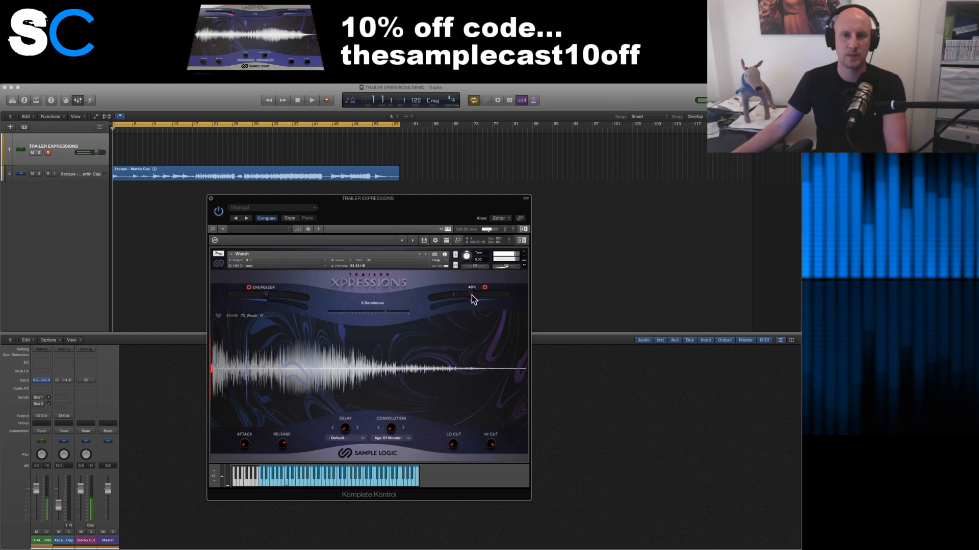
click(484, 287)
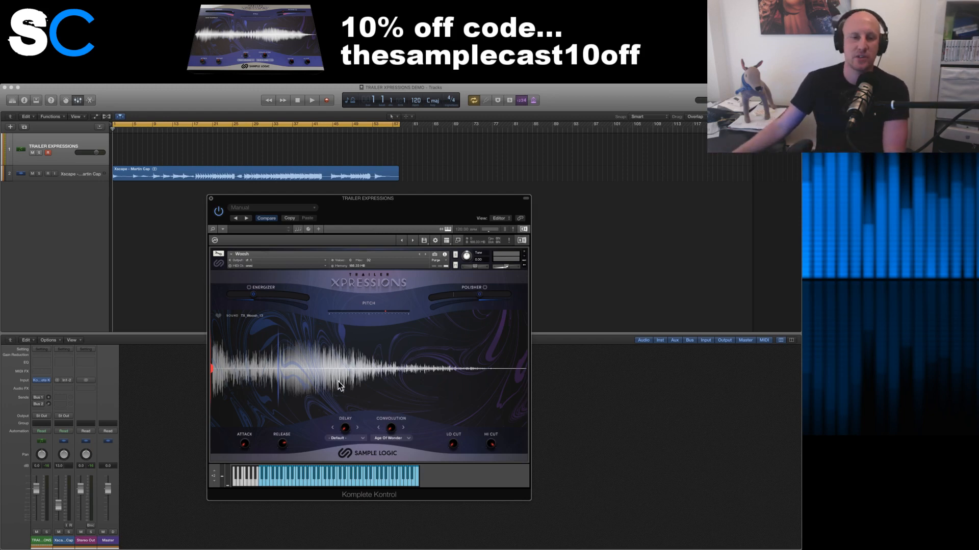
drag(352, 214, 360, 213)
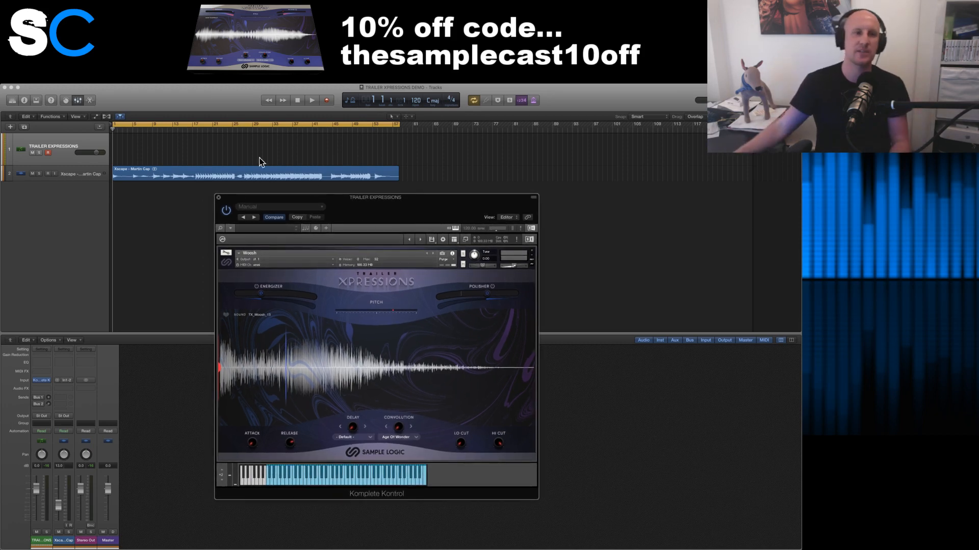
- Delete the Xscape audio region and its track, and increase the height of the TRAILER EXPRESSIONS track
click(186, 169)
click(94, 172)
key(Delete)
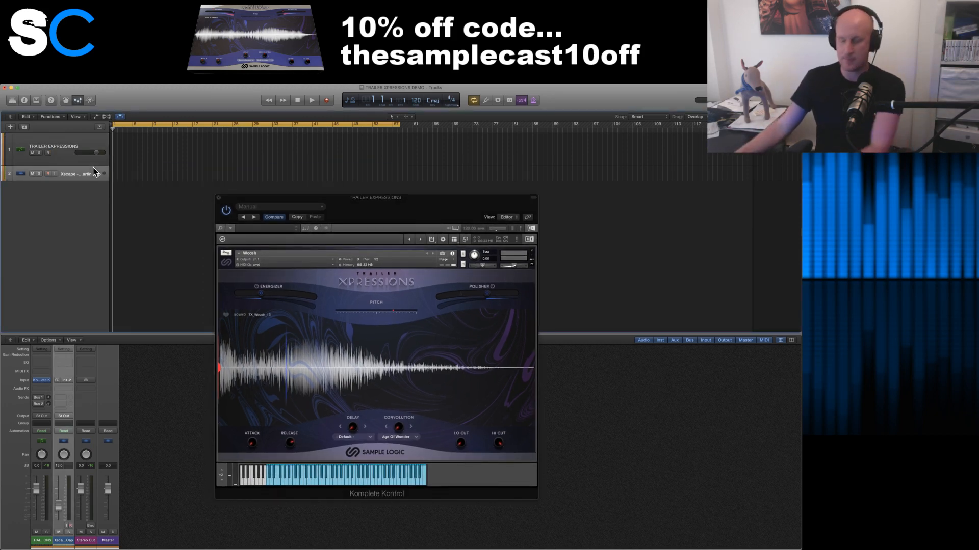
key(Delete)
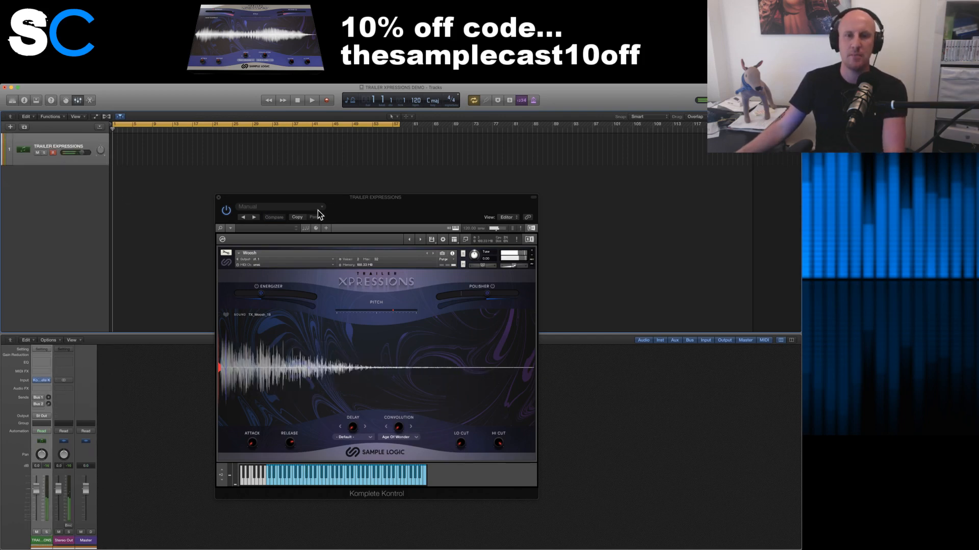
drag(340, 204, 340, 200)
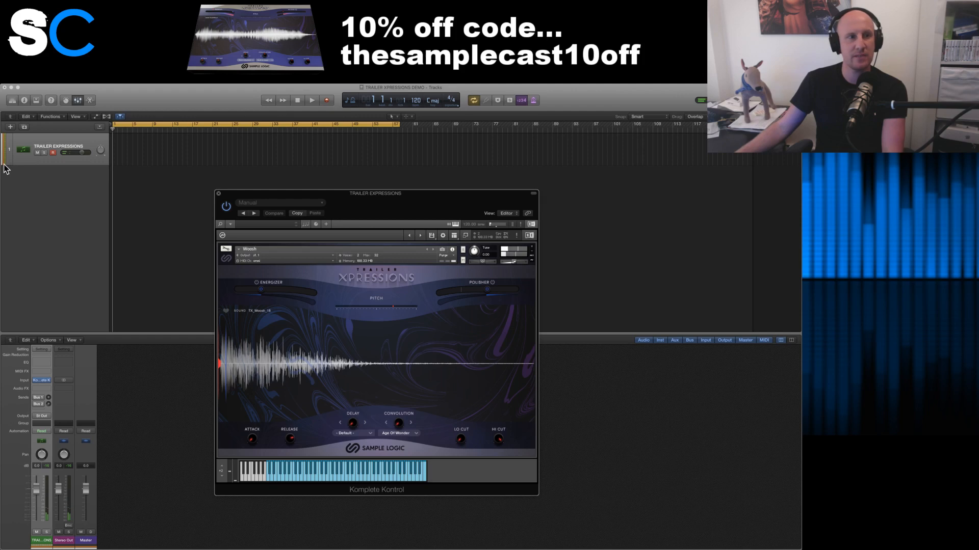
drag(3, 164, 3, 178)
- Load Impacts 1.nki from the Percussives instruments folder in Finder into the plug-in and move the plug-in window back to the centre
click(815, 267)
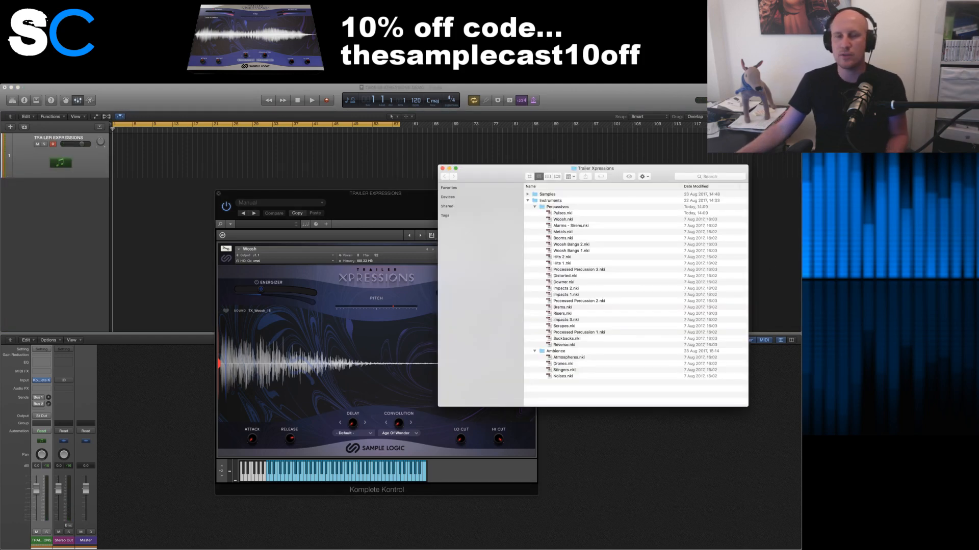
drag(363, 194, 273, 183)
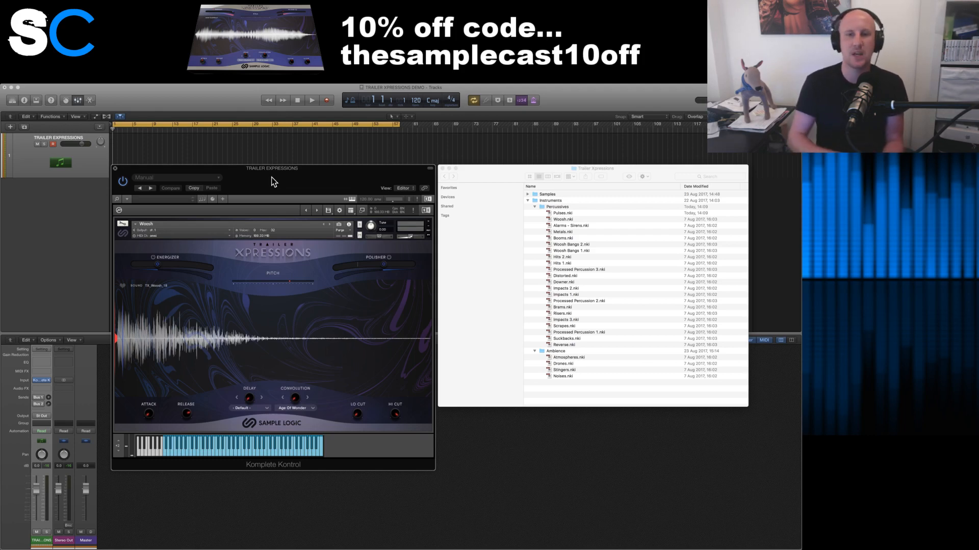
drag(562, 296, 308, 305)
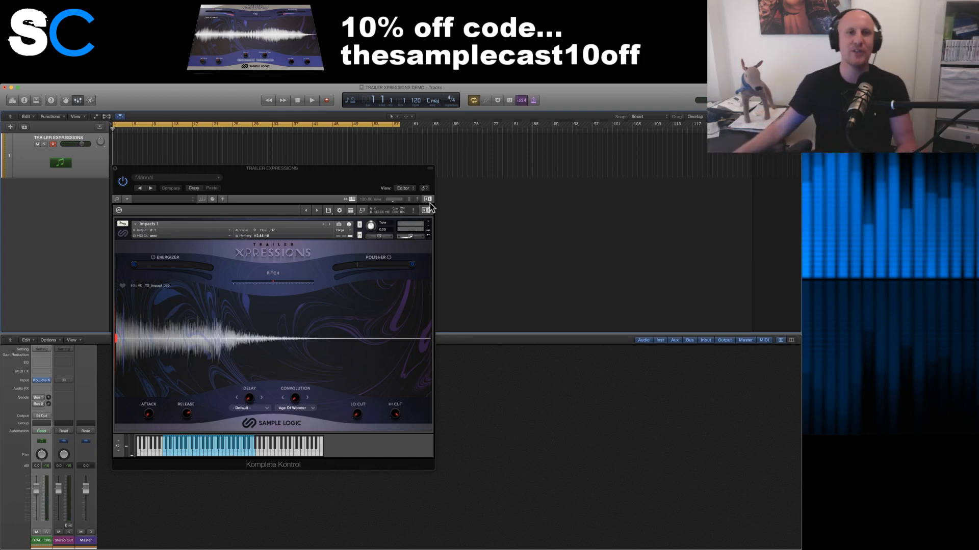
drag(343, 178, 457, 197)
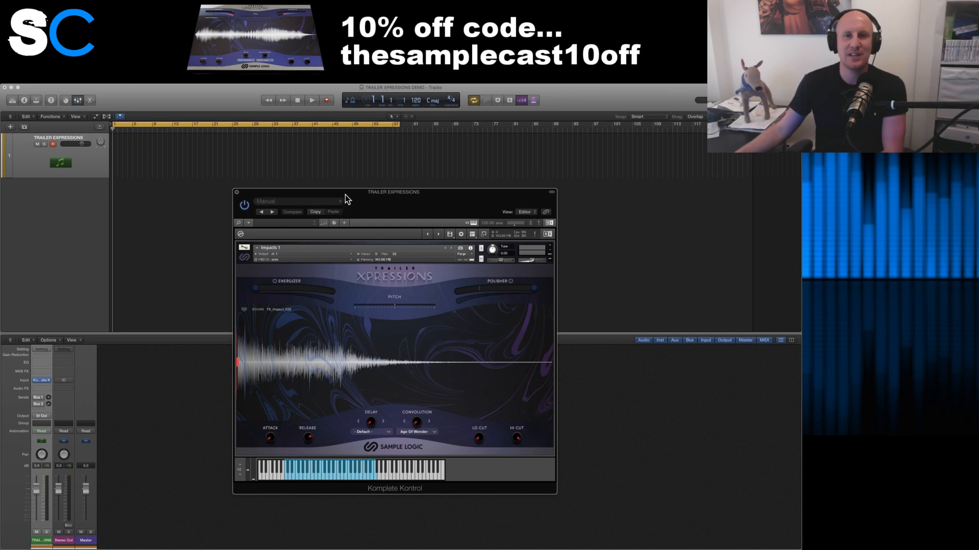
drag(345, 195, 356, 198)
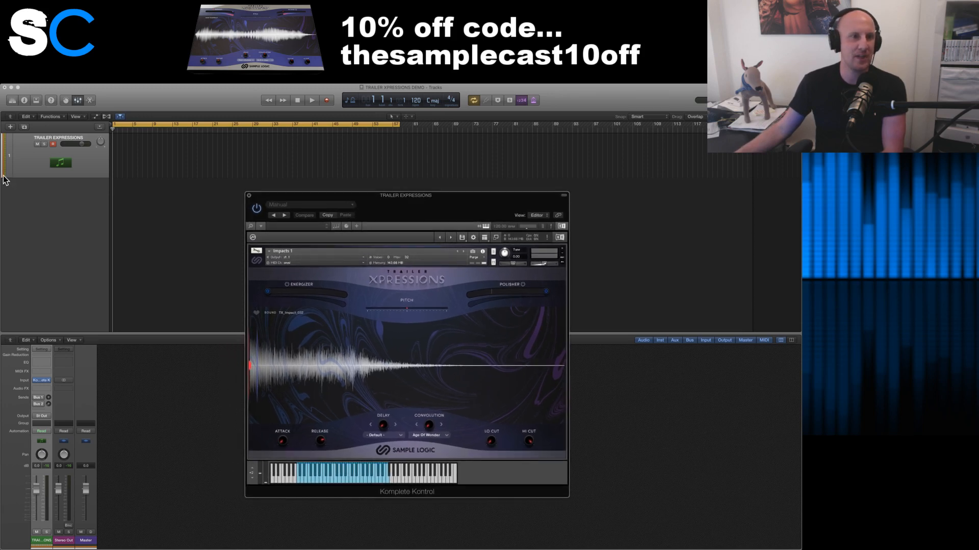
- Make the TRAILER EXPRESSIONS track taller still and set the project tempo to 100 bpm
drag(4, 178, 10, 200)
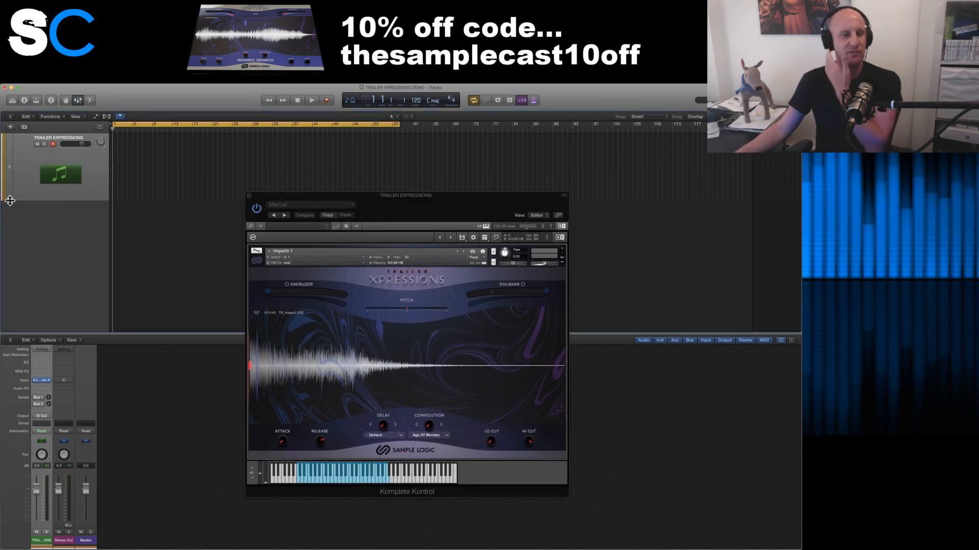
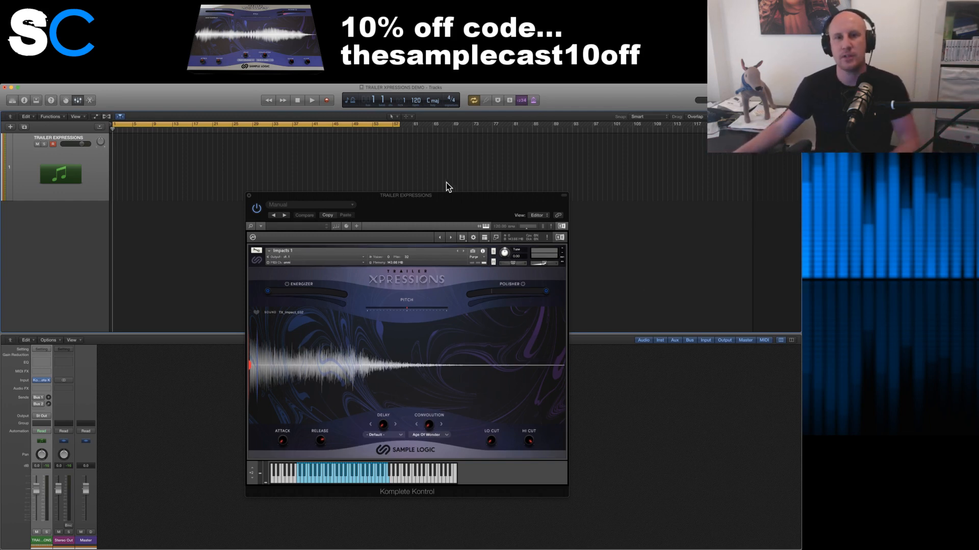
drag(444, 207, 506, 204)
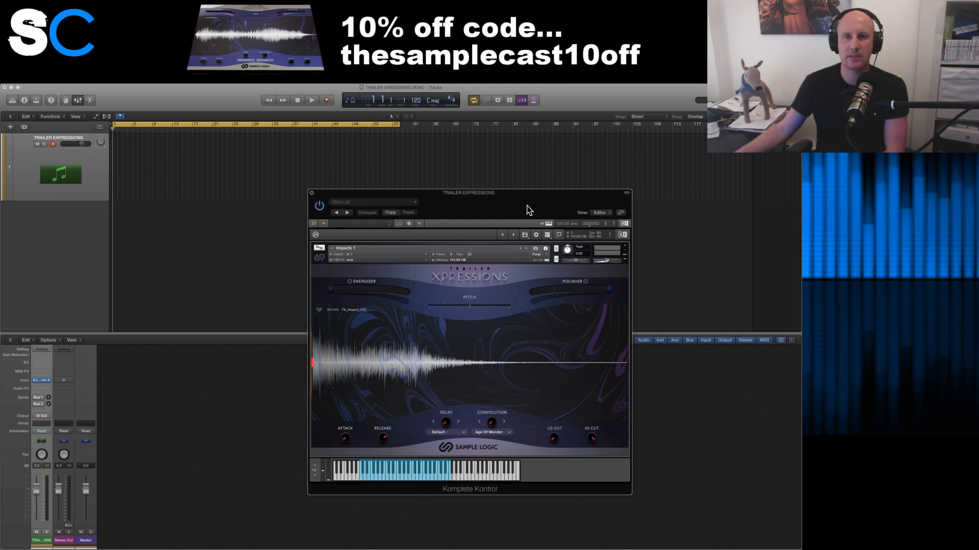
drag(527, 206, 537, 222)
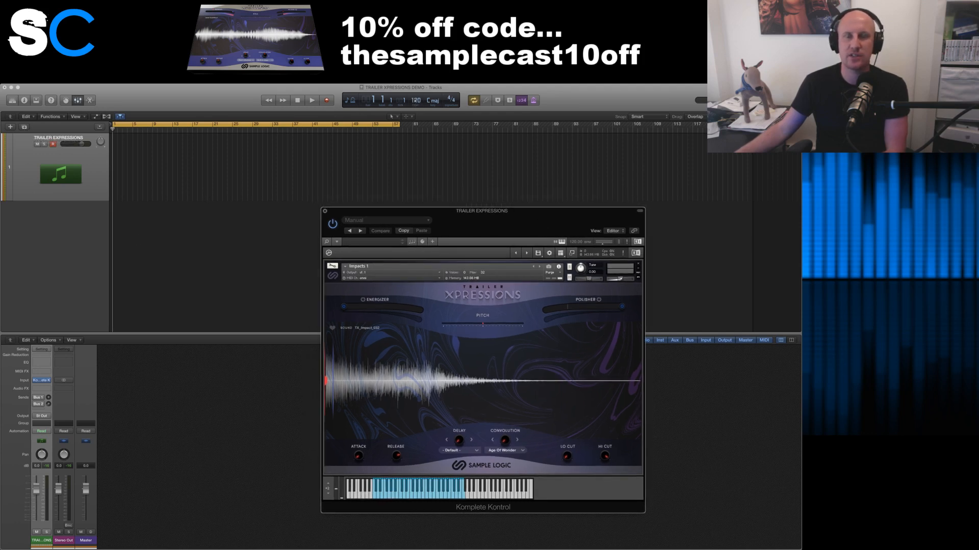
mouse_move(415, 101)
mouse_down()
mouse_move(418, 124)
mouse_move(418, 111)
mouse_up()
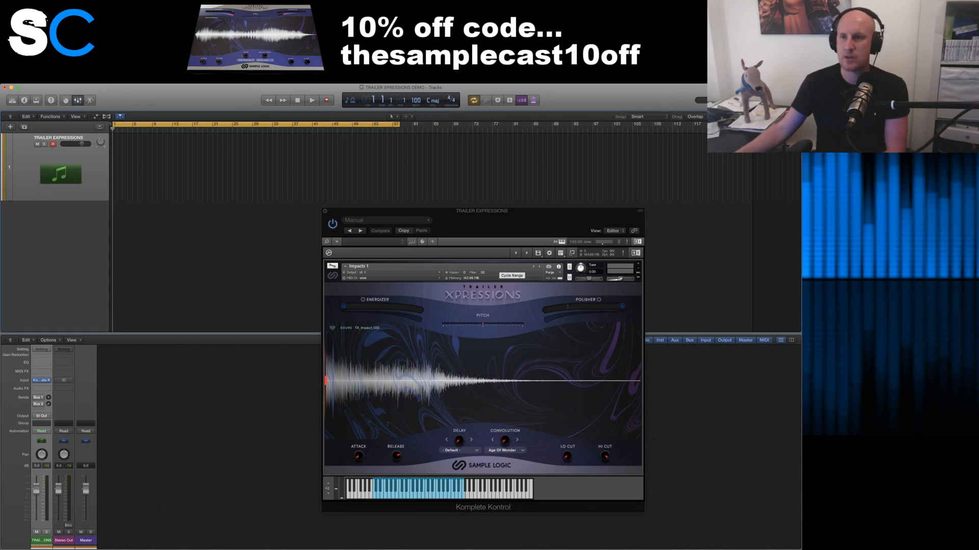
- Arrange the plug-in and Finder windows side by side and load Impacts 2.nki from Percussives into the plug-in
drag(411, 211, 236, 210)
drag(506, 170, 560, 171)
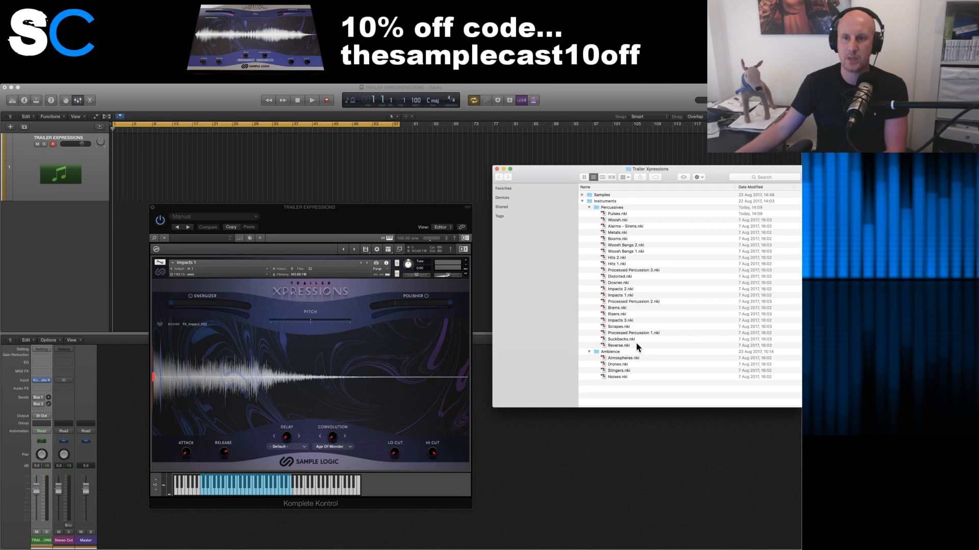
click(626, 307)
click(615, 295)
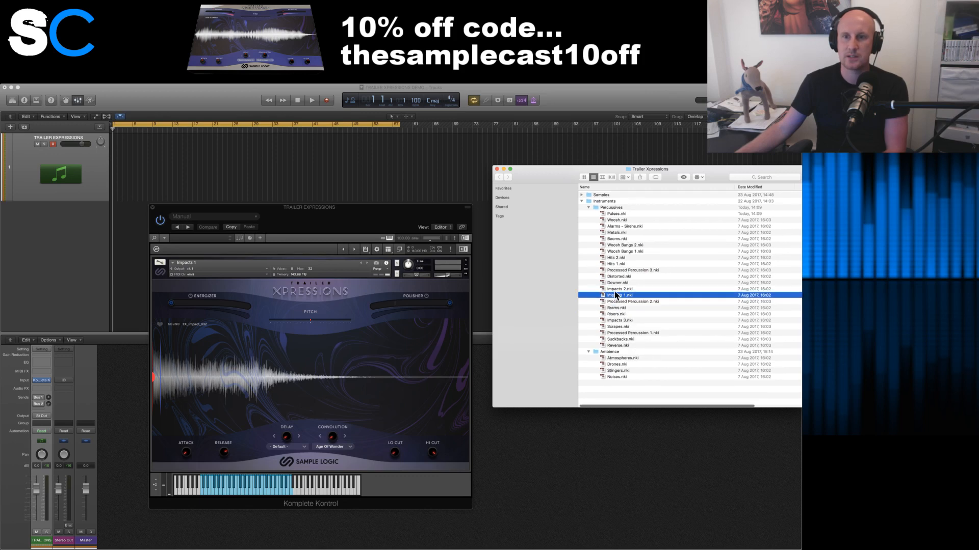
drag(616, 289, 364, 352)
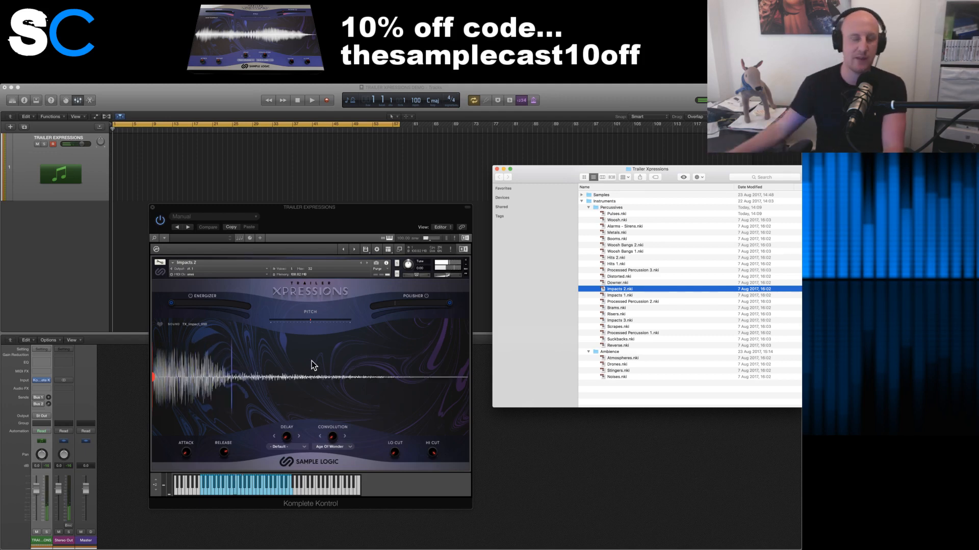
- Audition the Impacts 2 sounds and mark several of them as favourites
click(160, 325)
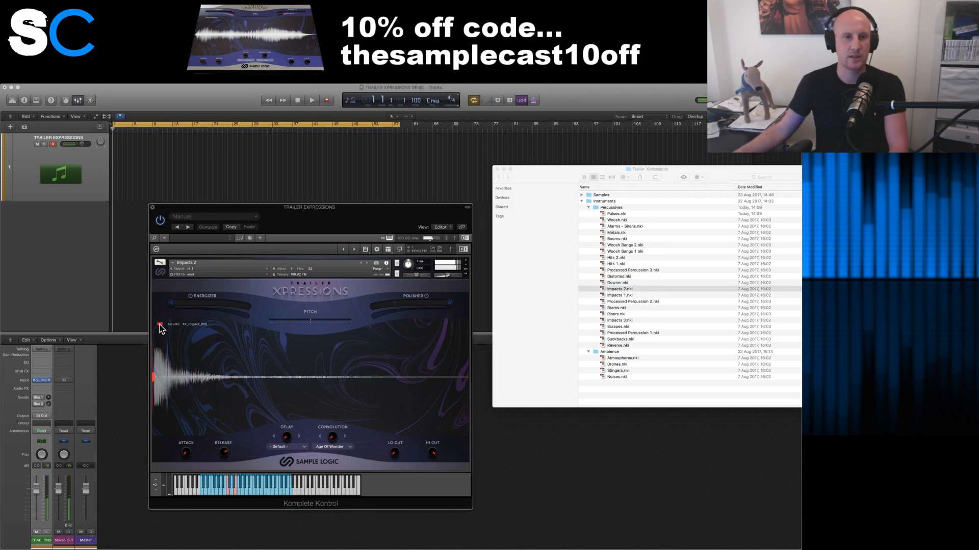
click(160, 325)
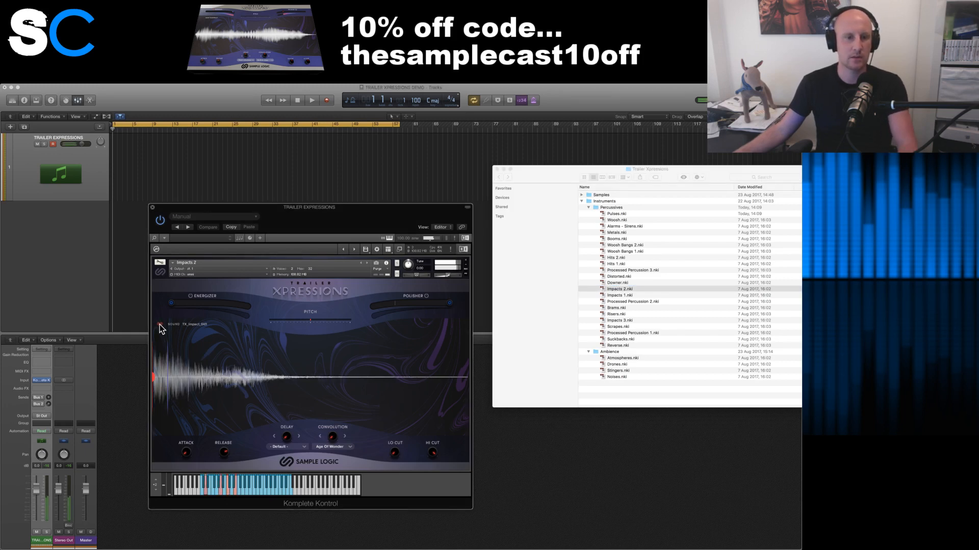
click(159, 325)
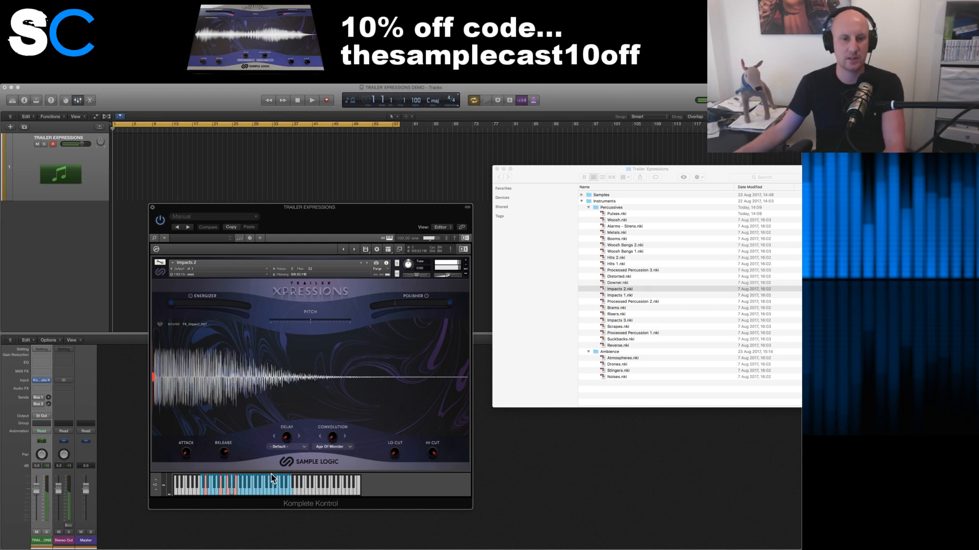
- Remove the Impacts 2 instrument without saving, show the multi rack, reload Impacts 2.nki from Finder, and shift the plug-in window slightly
click(466, 261)
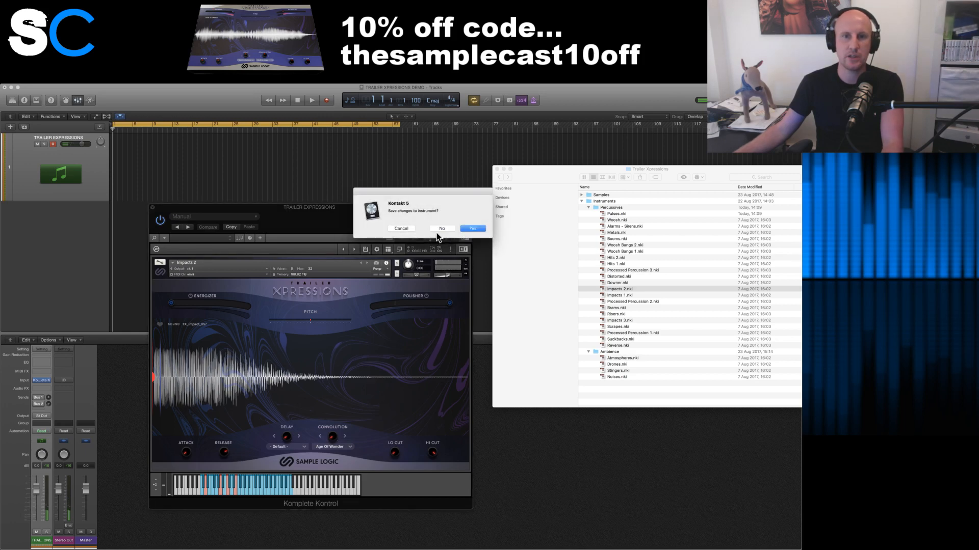
click(440, 229)
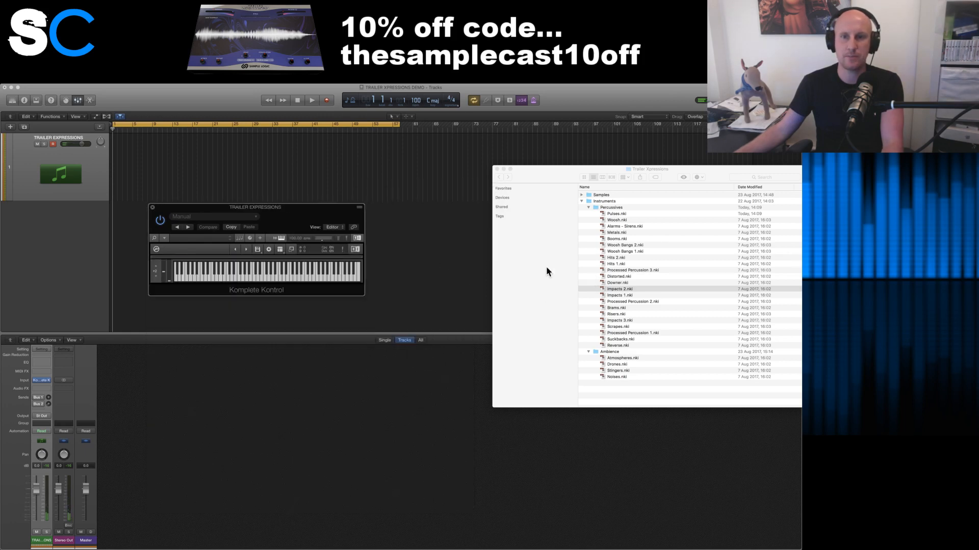
click(292, 250)
drag(620, 290, 262, 320)
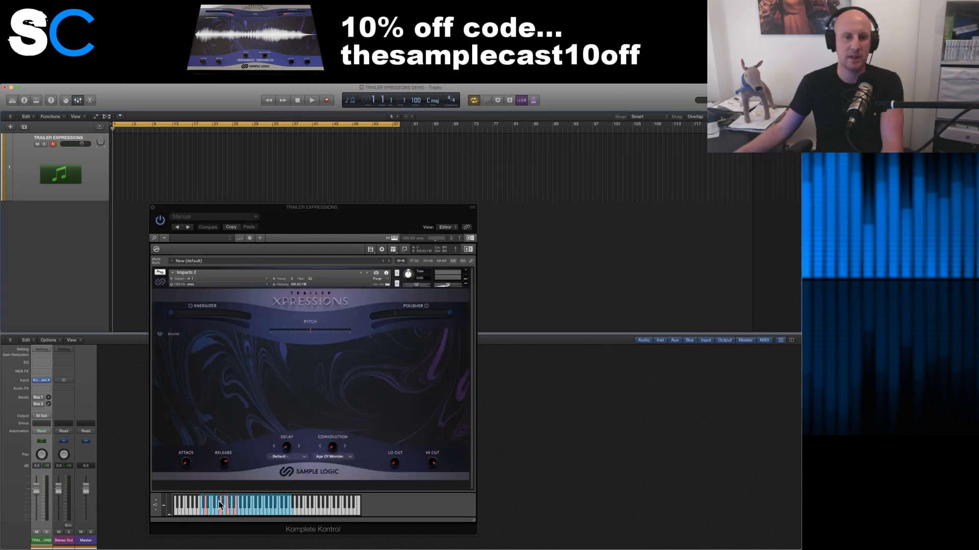
drag(309, 219, 321, 200)
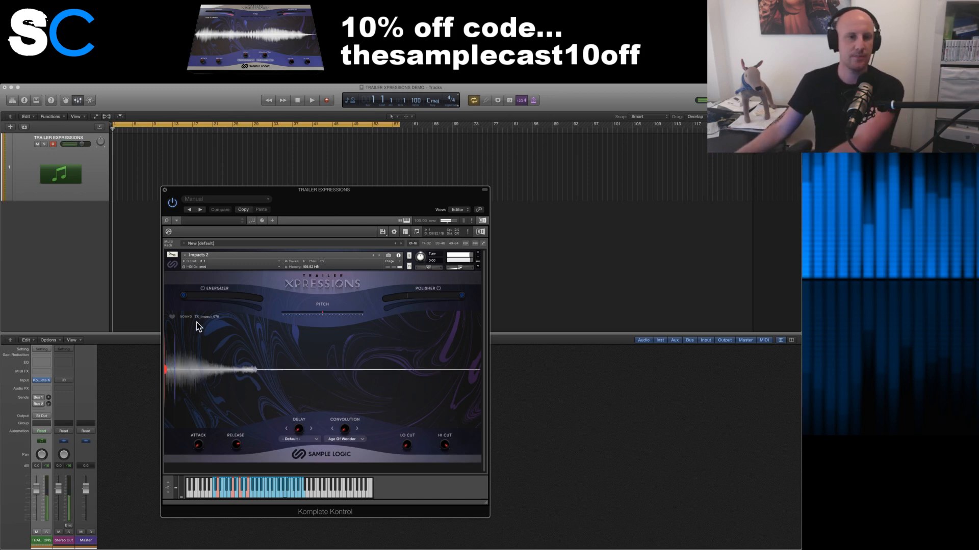
- Audition further Impacts 2 sounds and mark the preferred ones as favourites
click(172, 317)
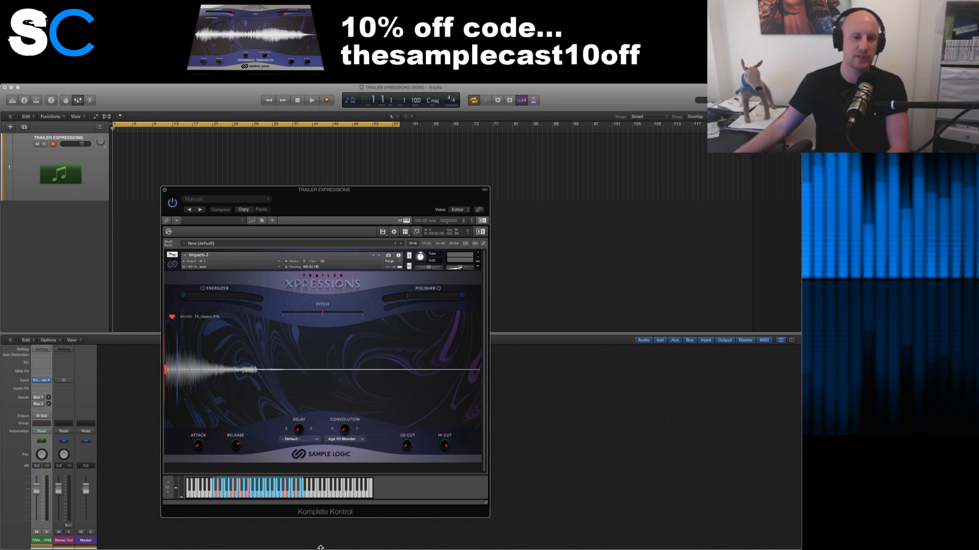
click(284, 488)
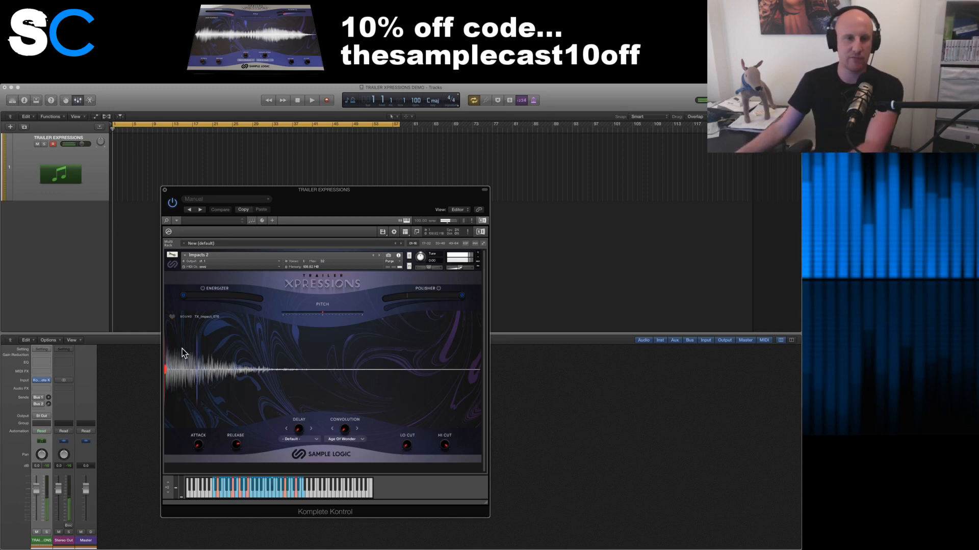
click(173, 318)
click(173, 318)
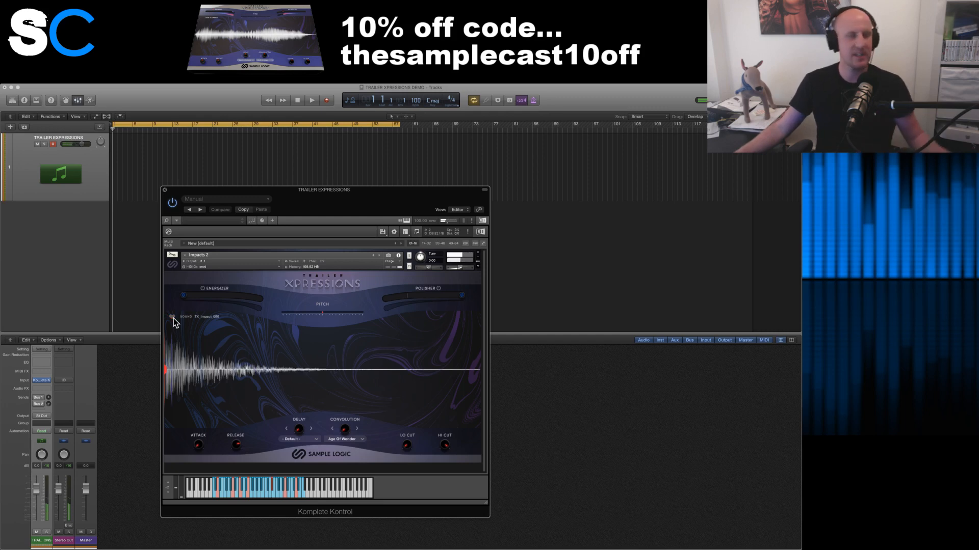
click(286, 476)
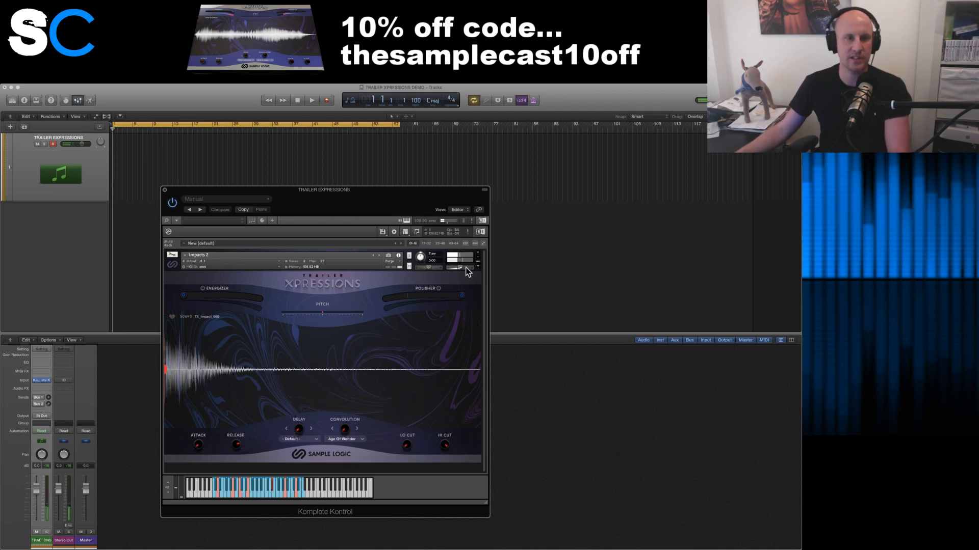
- Switch to Finder, expand the Impacts folder under Samples > Percussives, and sort the files by name
click(804, 248)
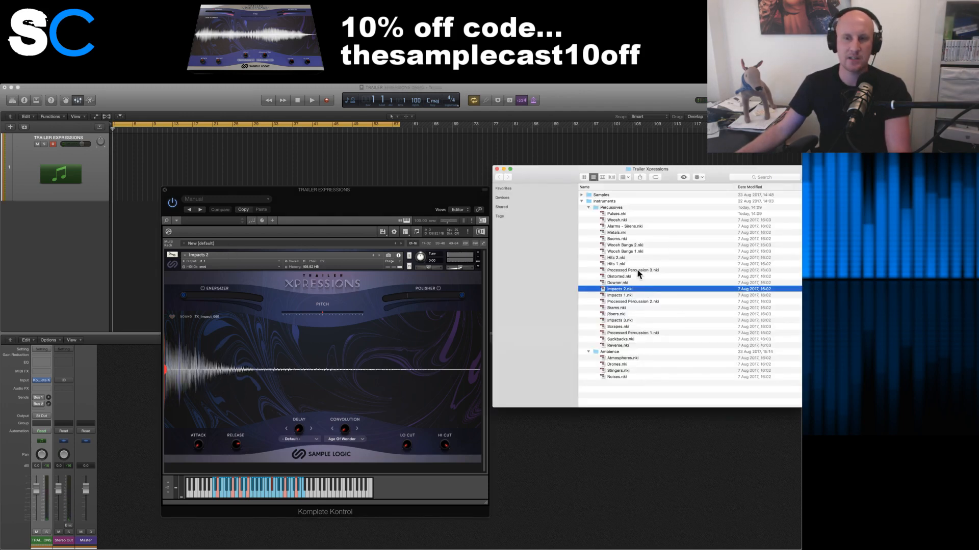
click(582, 196)
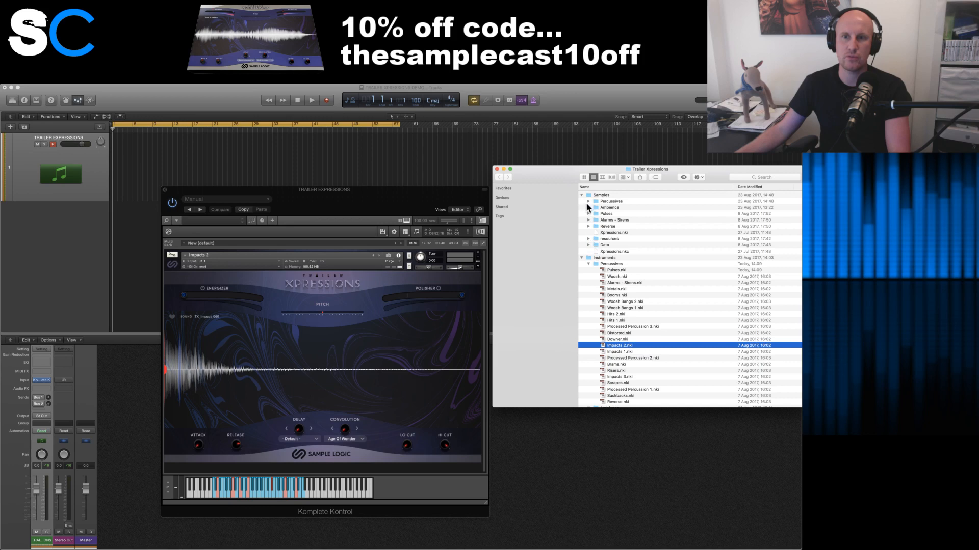
click(587, 202)
click(594, 207)
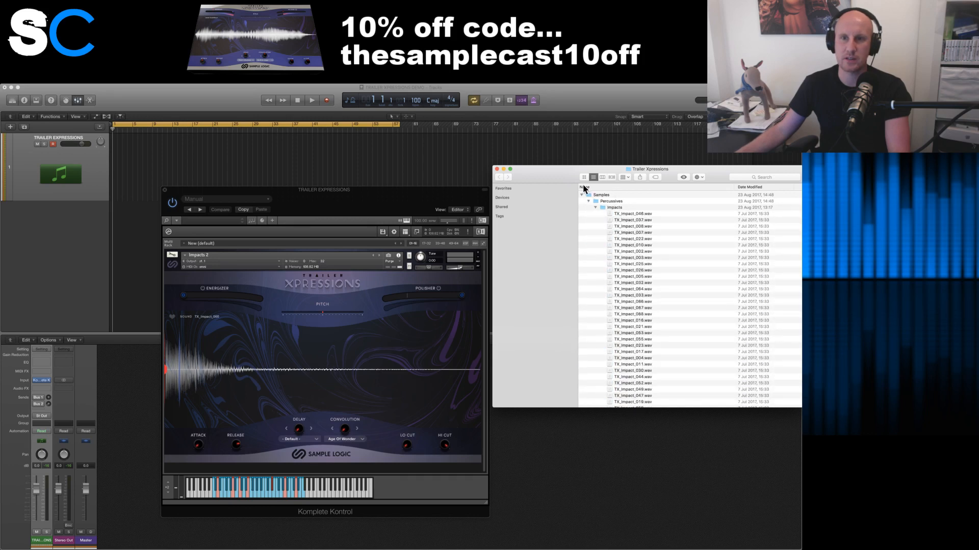
click(584, 187)
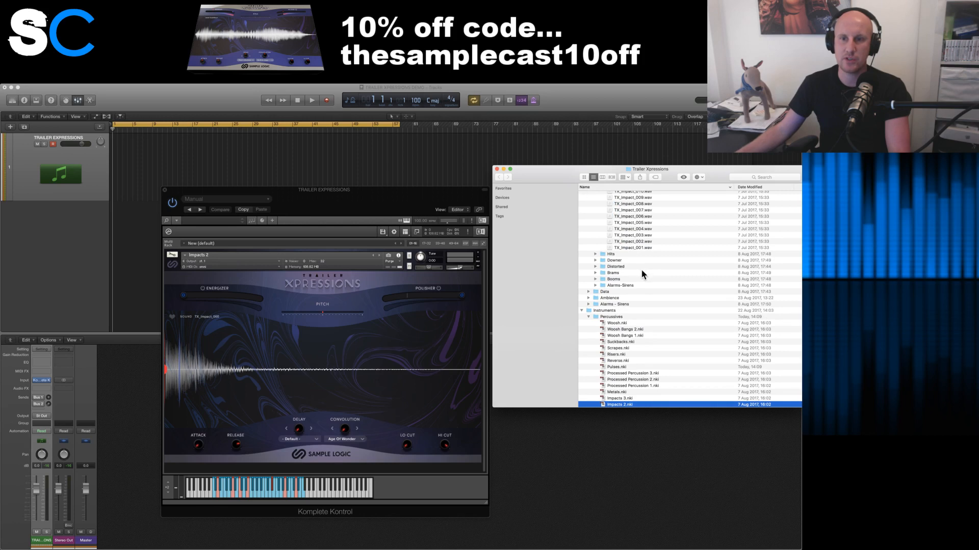
- Preview TX_Impact_060.wav and add it to the project on a new audio track, without importing its tempo information
scroll(643, 275, up, 10)
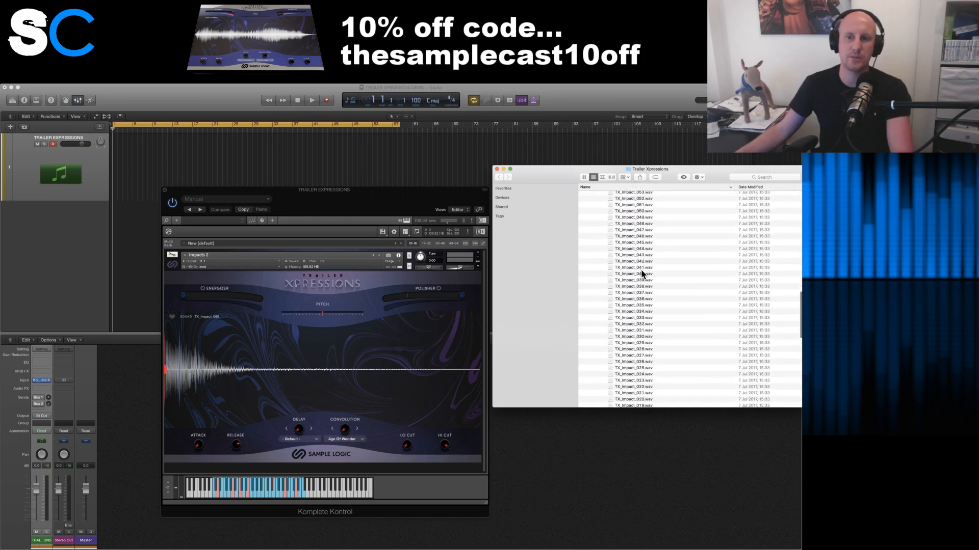
scroll(642, 274, up, 4)
click(640, 250)
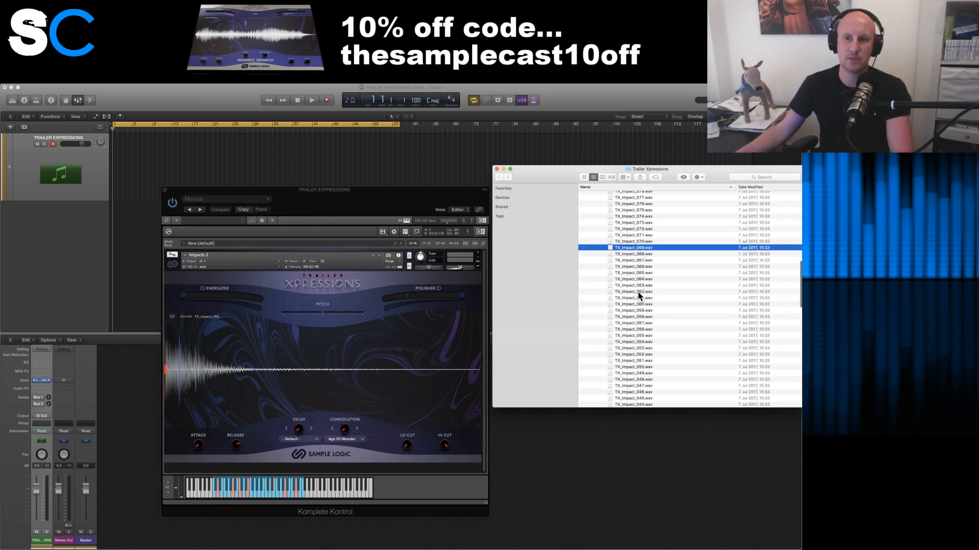
double_click(631, 305)
drag(627, 306, 125, 204)
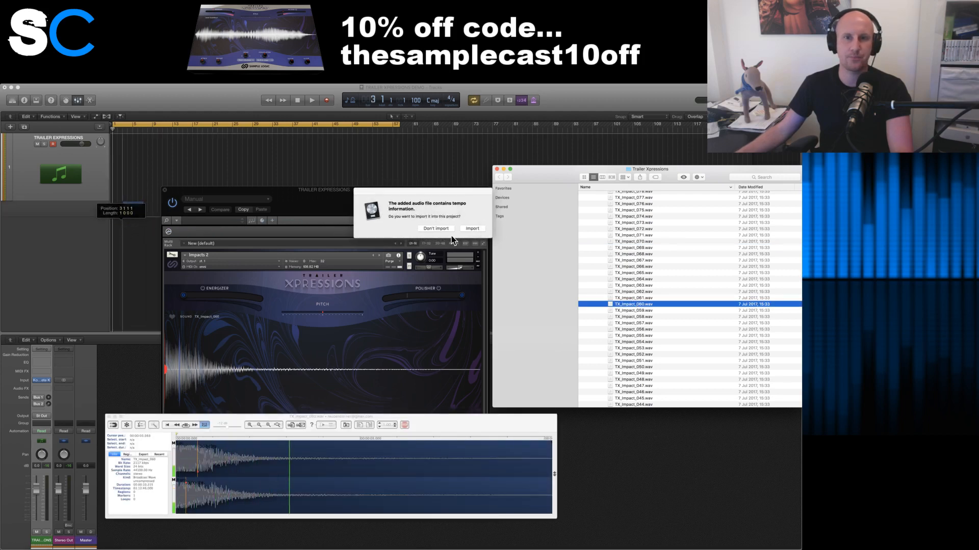
click(441, 228)
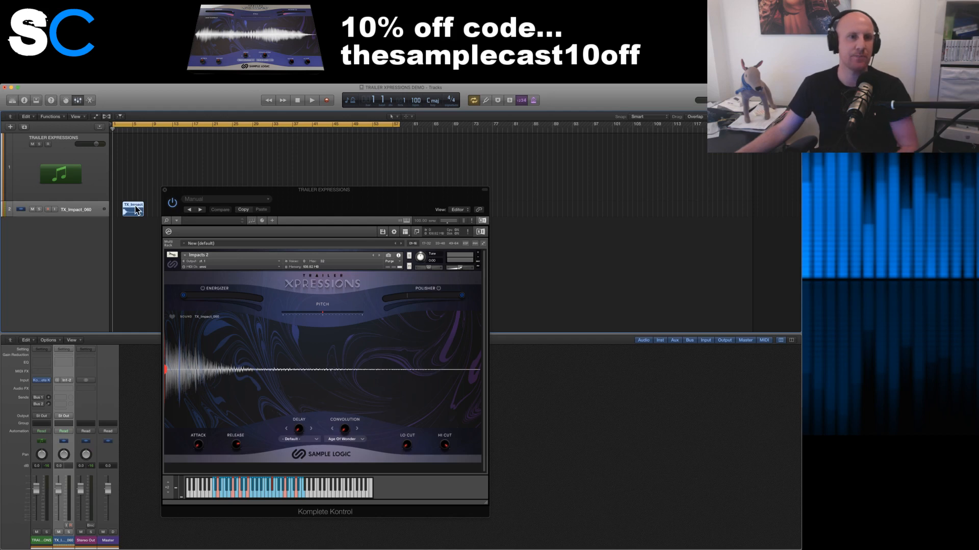
- Move the TX_Impact_060 region to the start of bar 1, enlarge its display, and move the plug-in window clear of it
drag(129, 211, 119, 211)
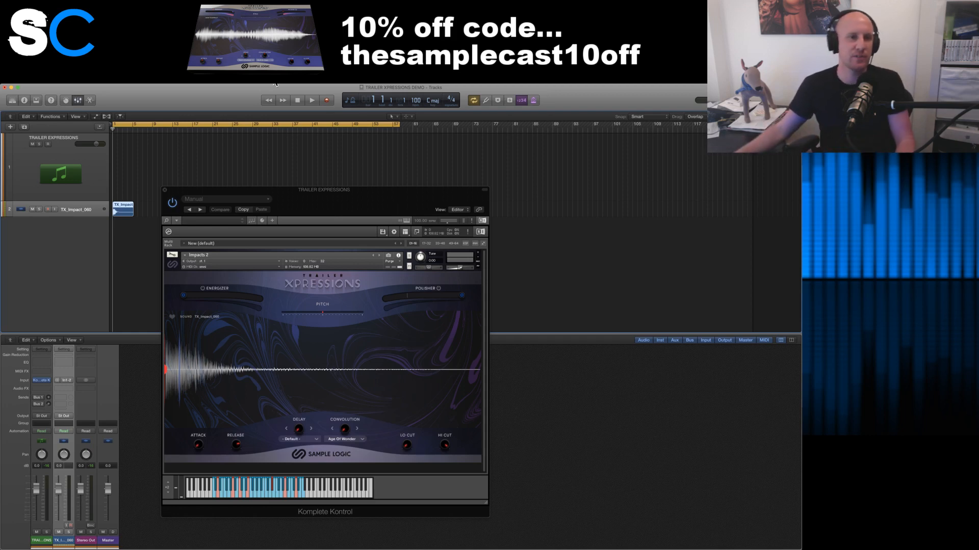
key(super+Right)
key(super+Right)
key(super+Right)
key(super+Right)
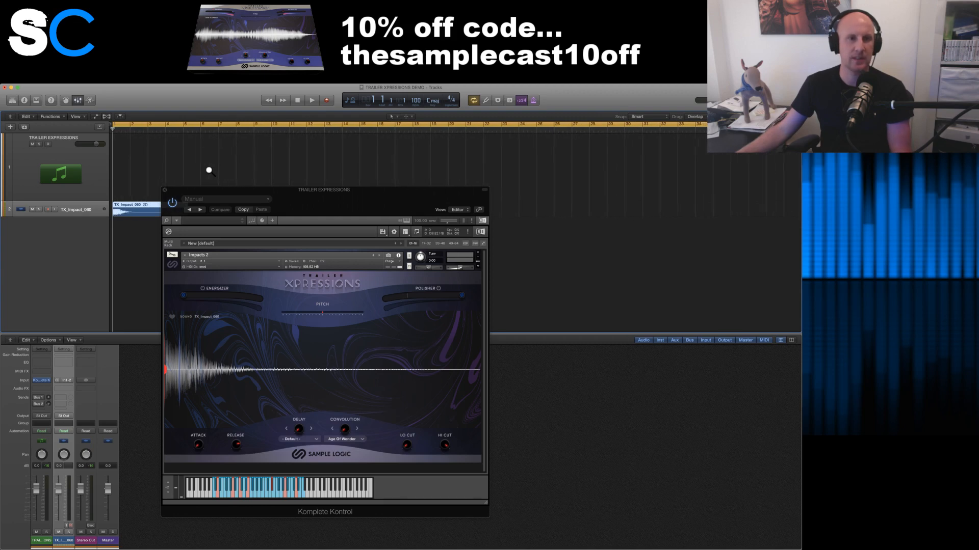
drag(9, 215, 9, 235)
drag(215, 196, 398, 206)
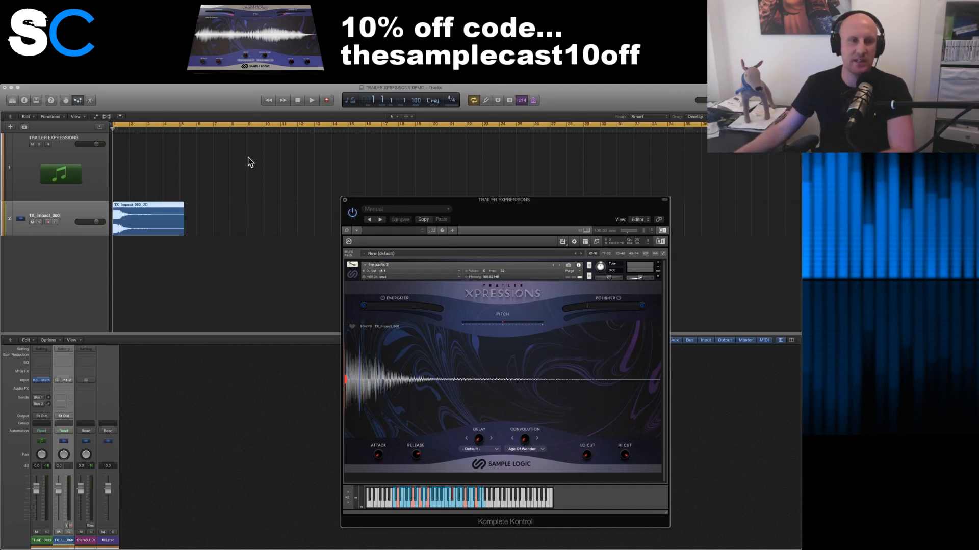
- Play back the TX_Impact_060 region and lower its track volume to about -4.6 dB
click(191, 178)
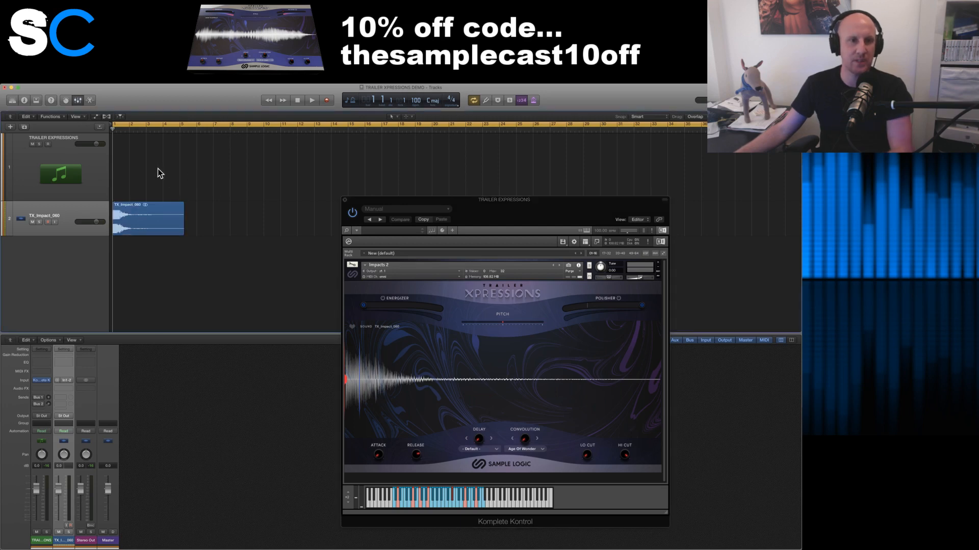
key(space)
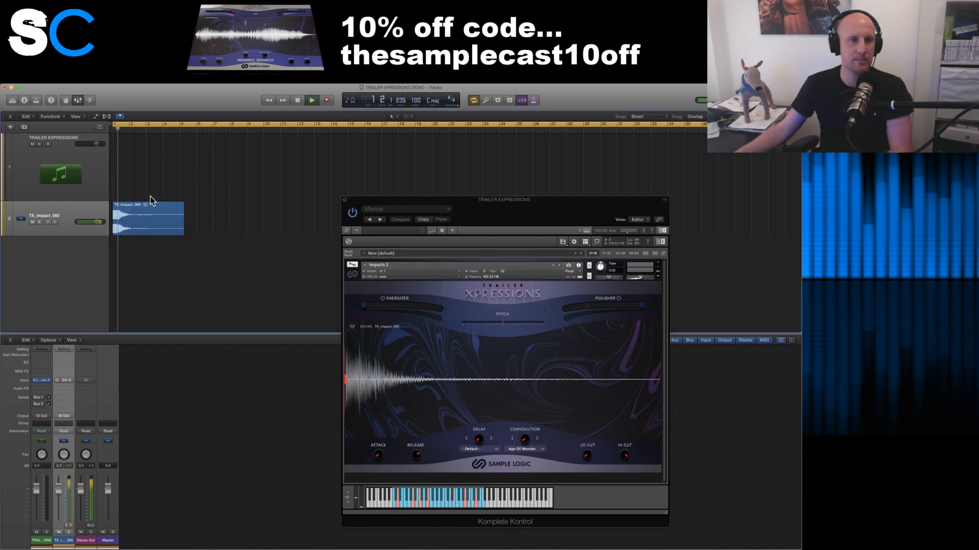
drag(58, 493, 58, 500)
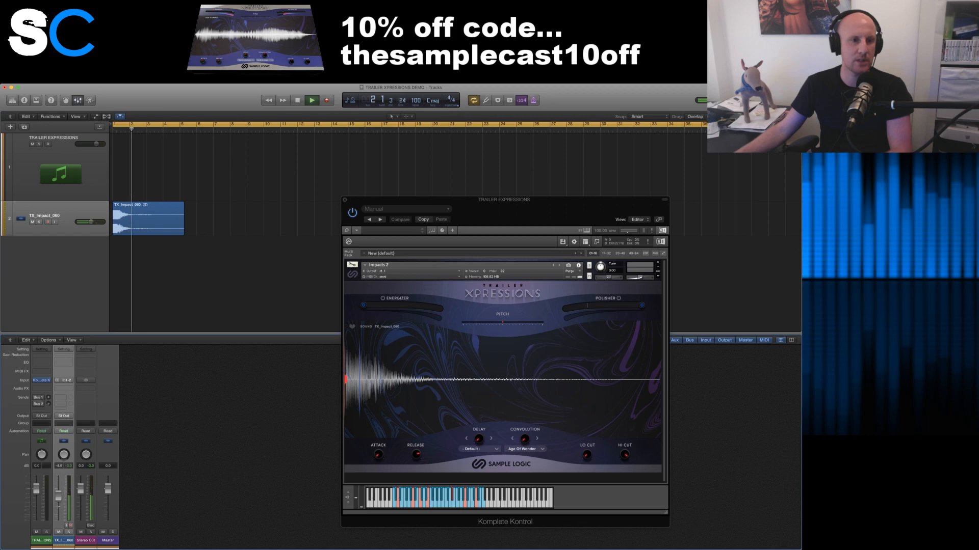
key(space)
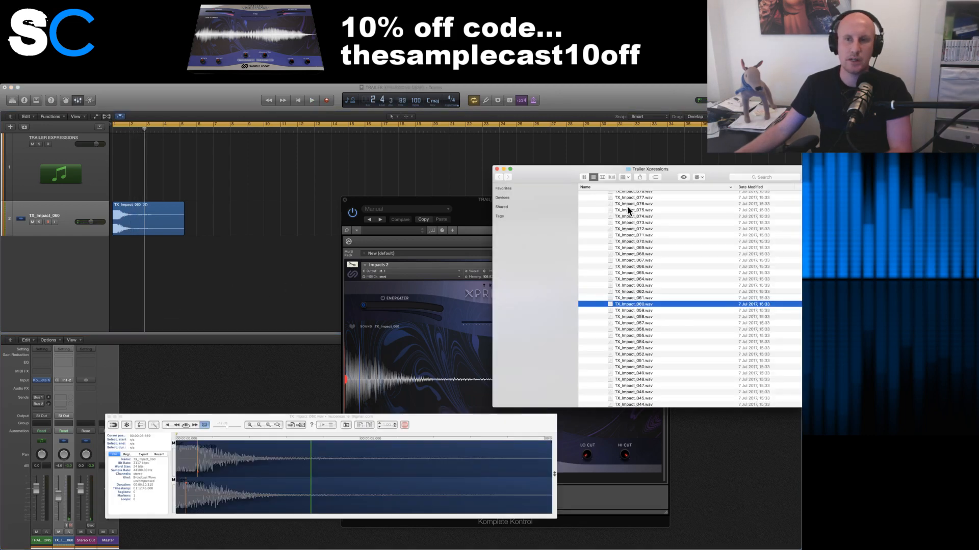
- Collapse the Impacts samples folder in Finder and expand the Booms folder
scroll(629, 211, up, 10)
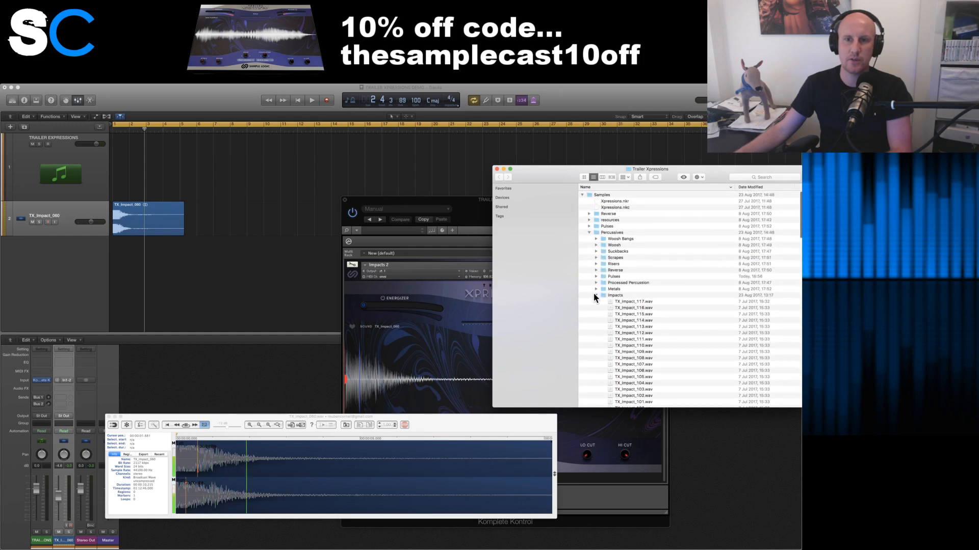
click(595, 295)
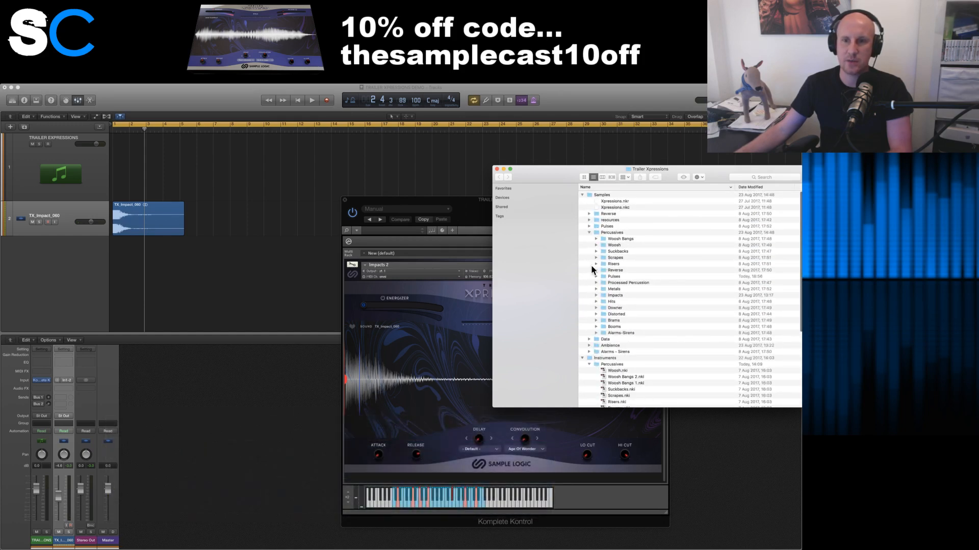
click(596, 327)
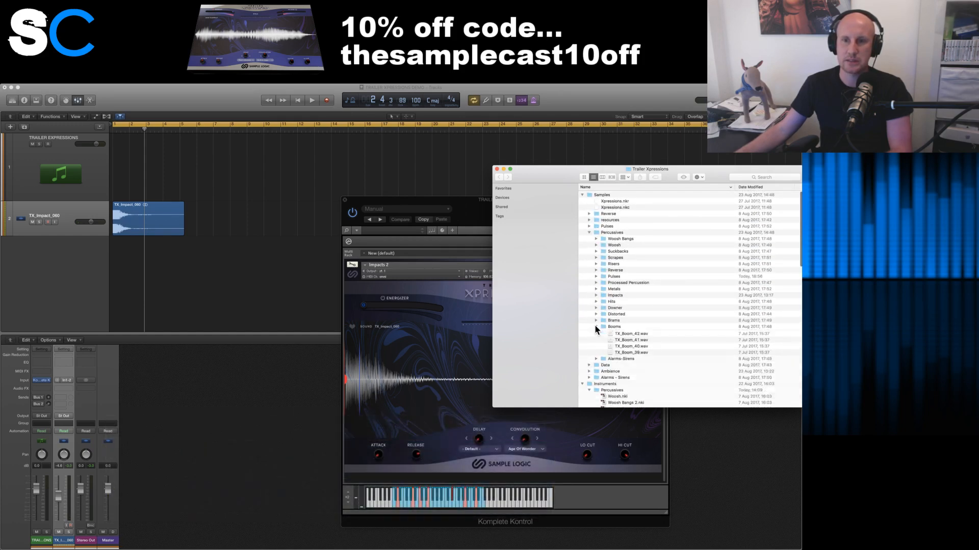
scroll(606, 316, down, 5)
- Preview several boom samples and add TX_Boom_34.wav on a new audio track at the start of bar 1
click(635, 311)
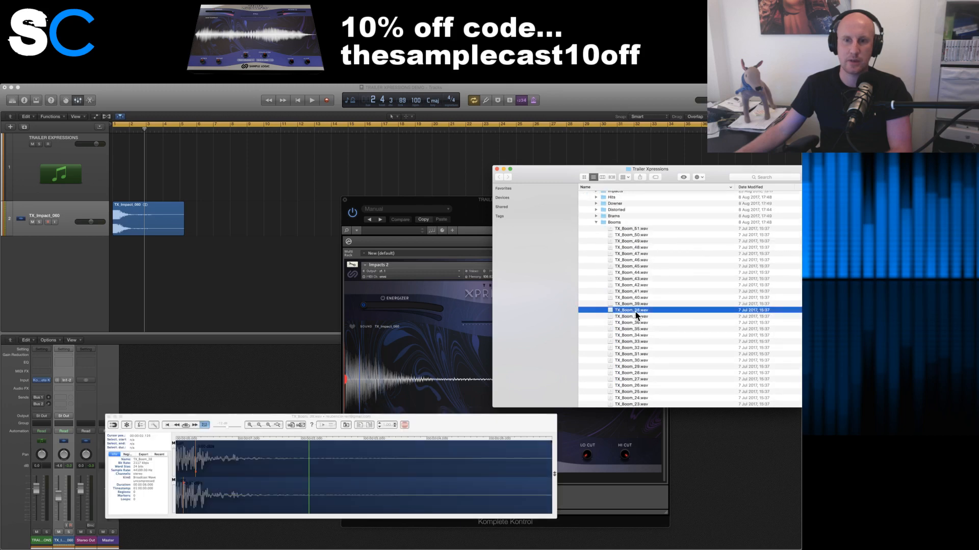
click(634, 324)
click(637, 343)
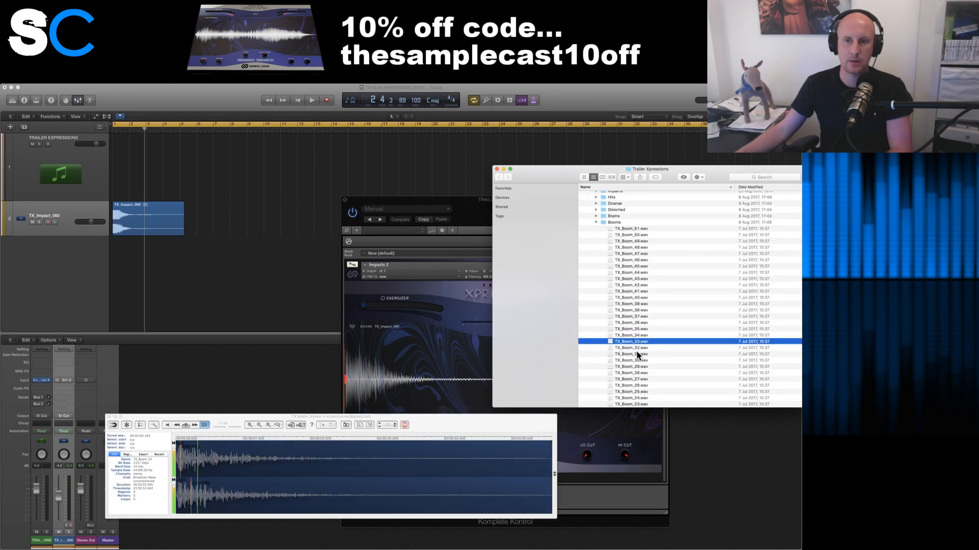
click(637, 354)
click(635, 329)
click(633, 335)
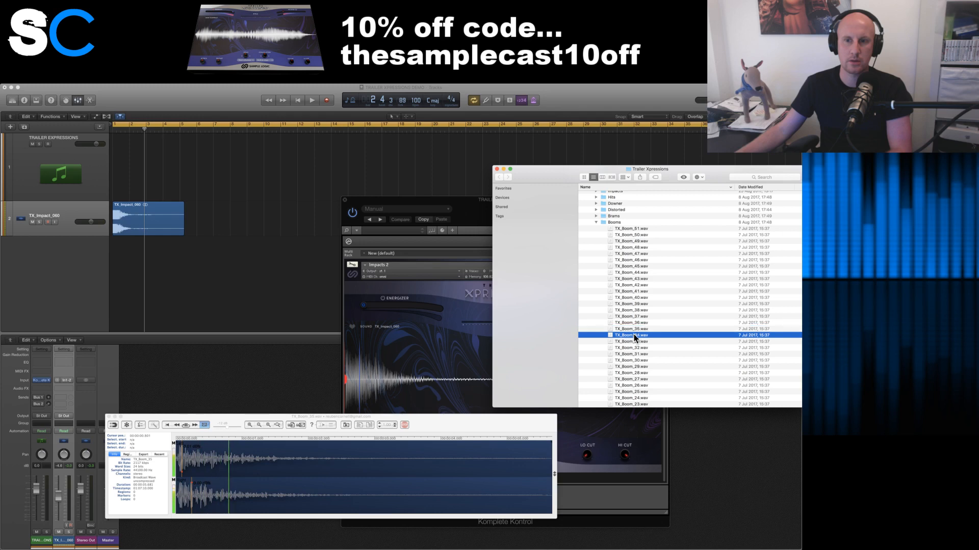
drag(633, 336, 116, 277)
- Play the impact and boom together, select the TRAILER EXPRESSIONS track, and move its plug-in window nearer the centre
click(142, 251)
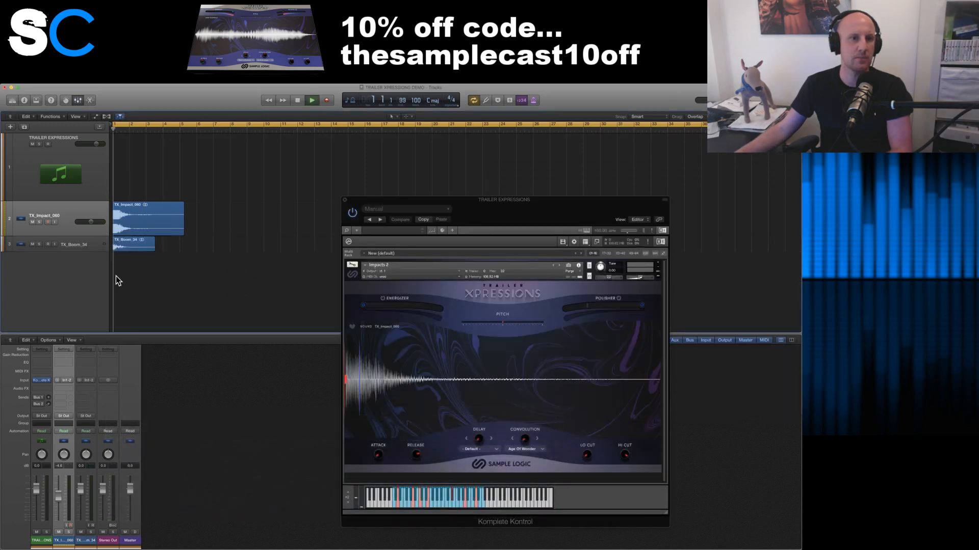
key(space)
click(84, 247)
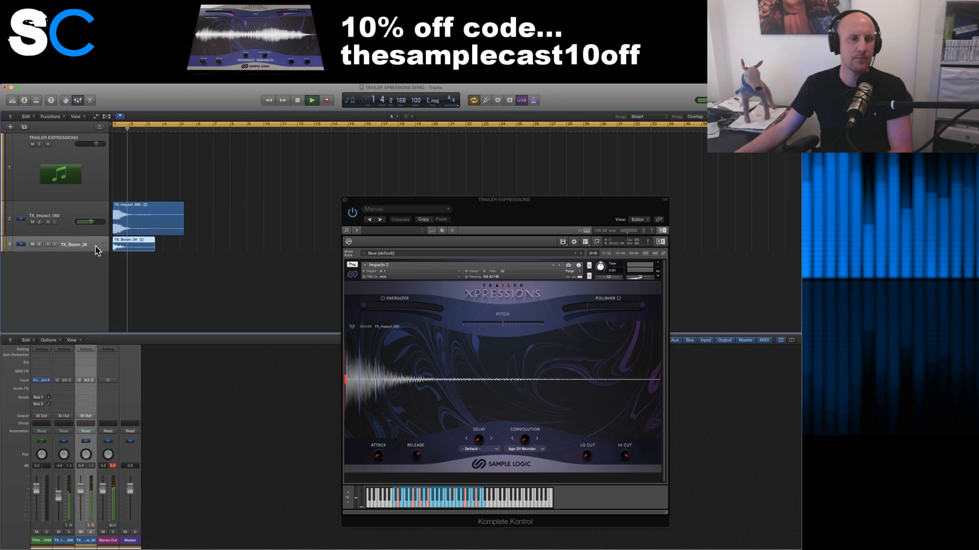
key(space)
click(173, 273)
click(95, 188)
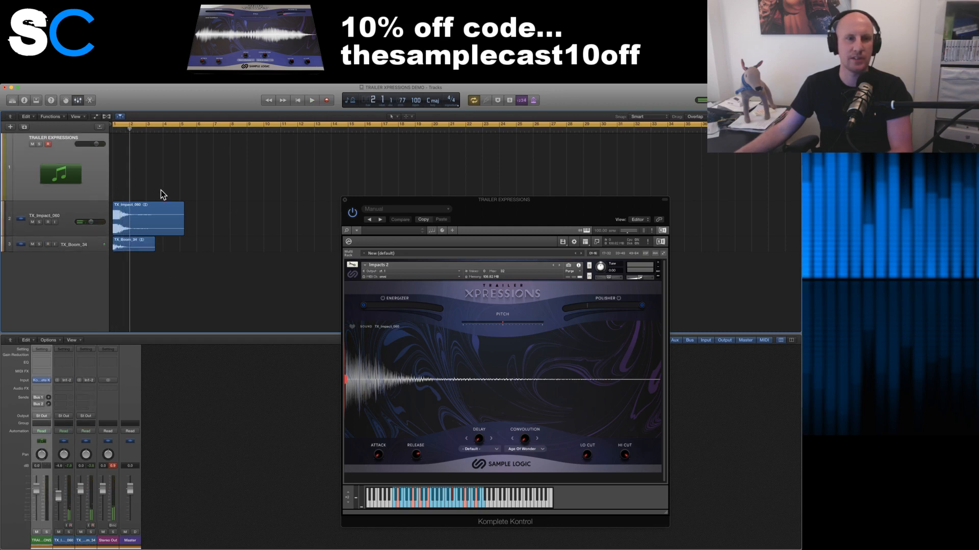
drag(380, 200, 333, 148)
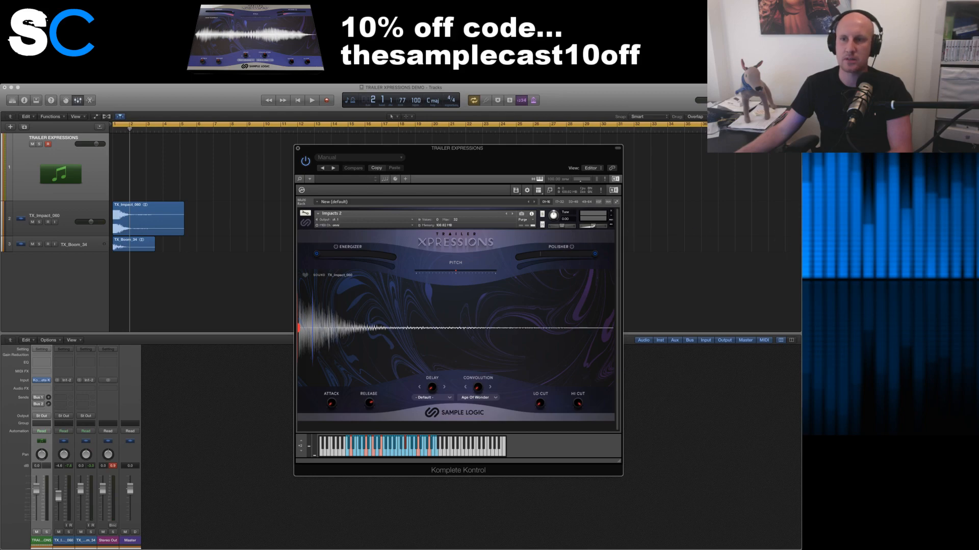
- Switch to Finder and collapse the Booms samples folder in the Trailer Xpressions library
key(super+Tab)
click(596, 221)
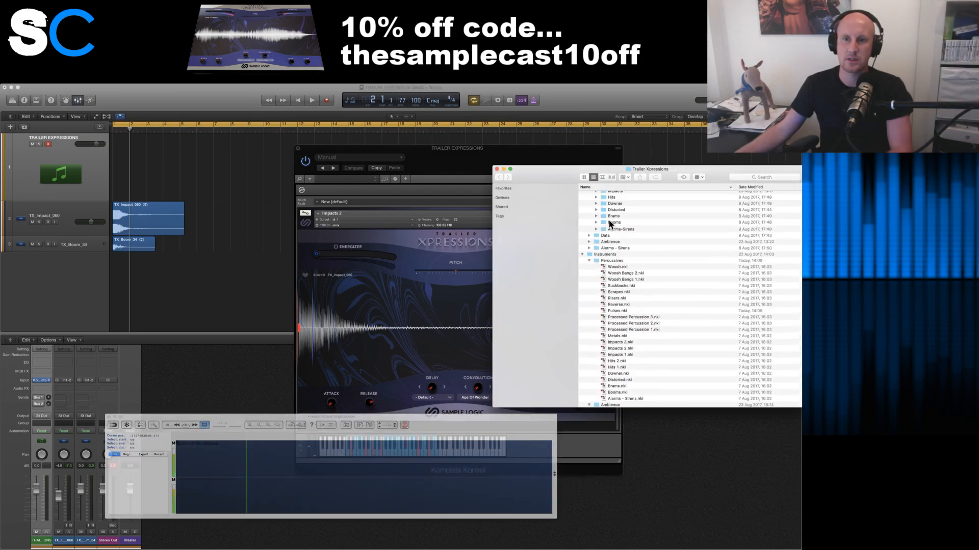
scroll(610, 224, up, 5)
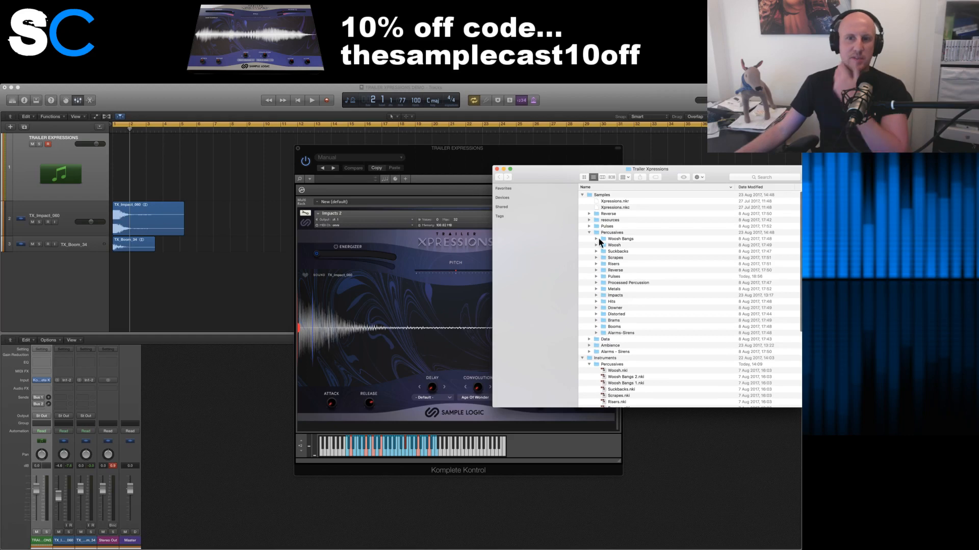
click(588, 226)
click(589, 226)
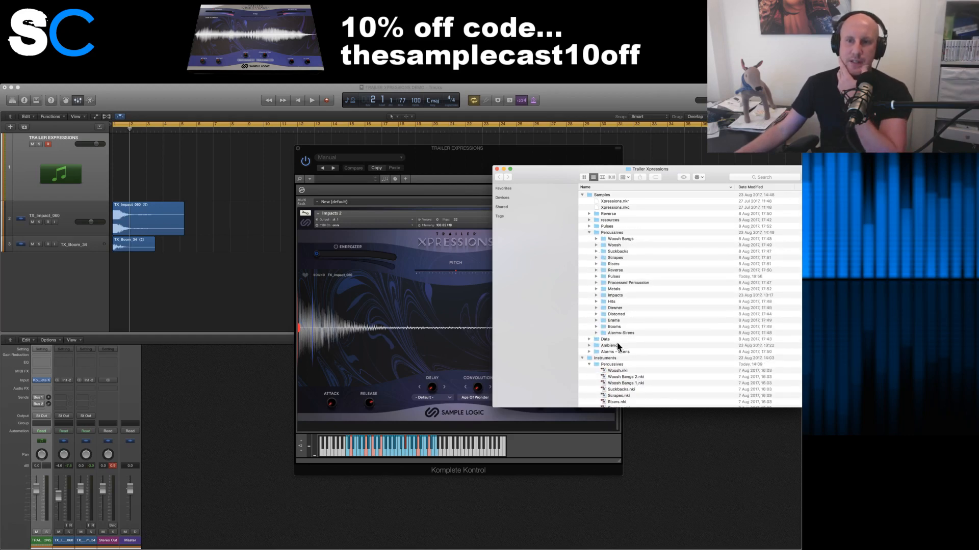
- Load Atmospheres.nki from the Ambience instruments folder into Kontakt, replacing the Impacts 2 instrument
scroll(616, 342, down, 3)
click(589, 295)
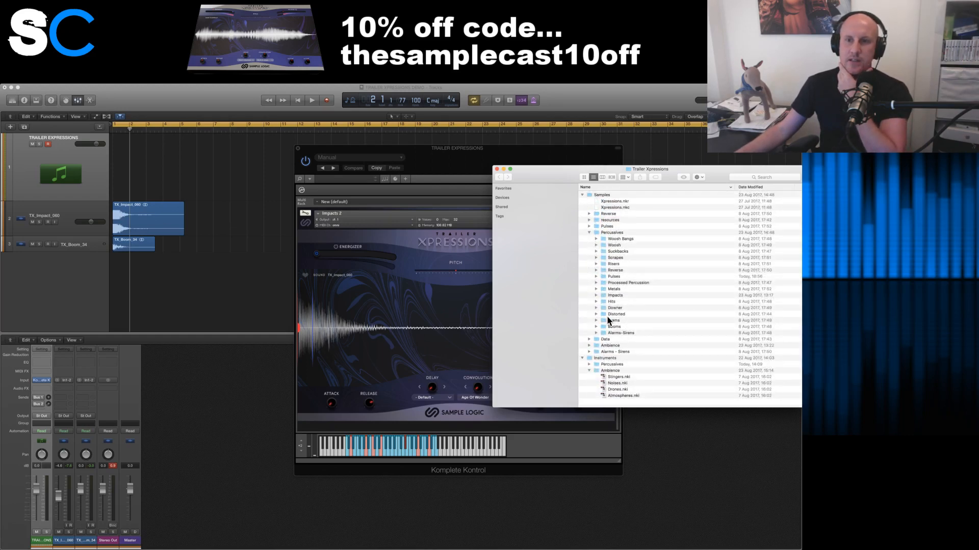
scroll(608, 319, down, 1)
click(630, 396)
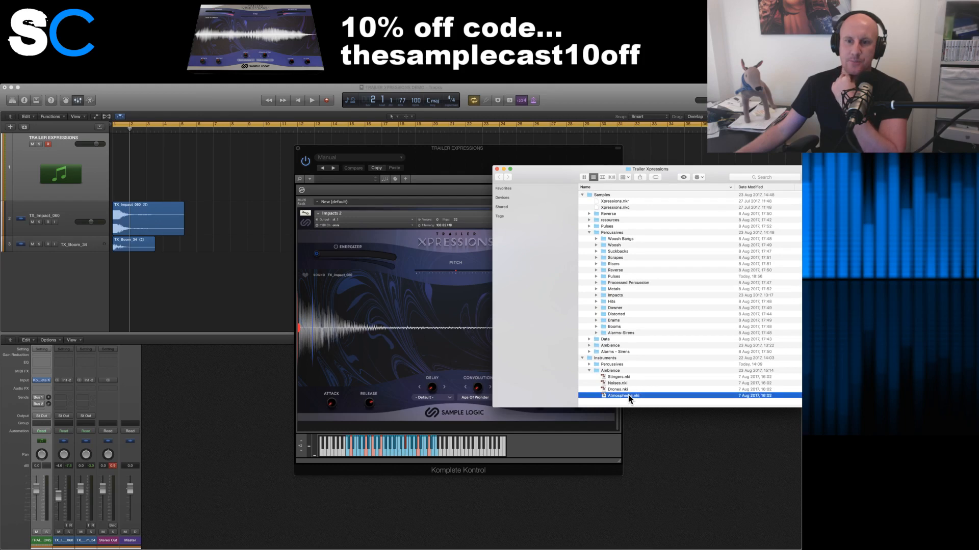
drag(454, 305, 453, 306)
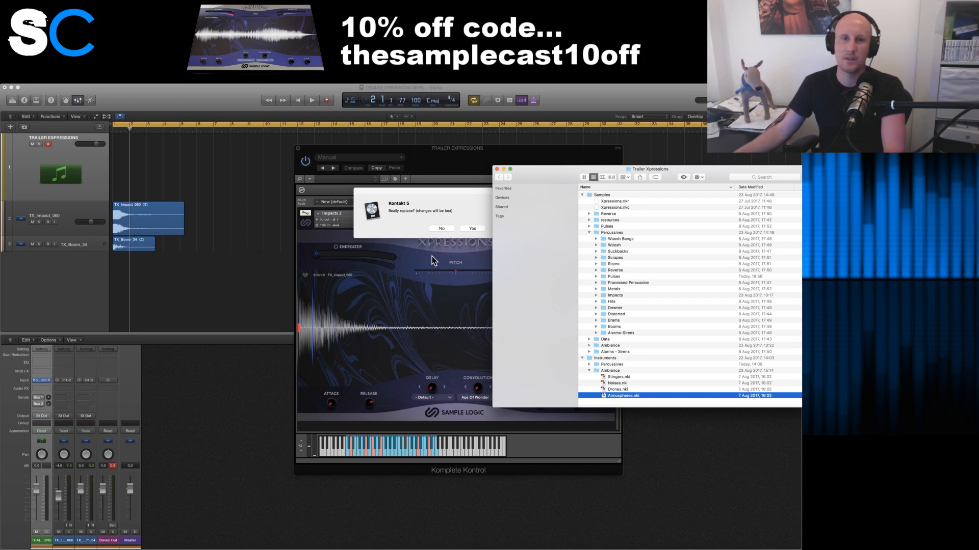
click(467, 228)
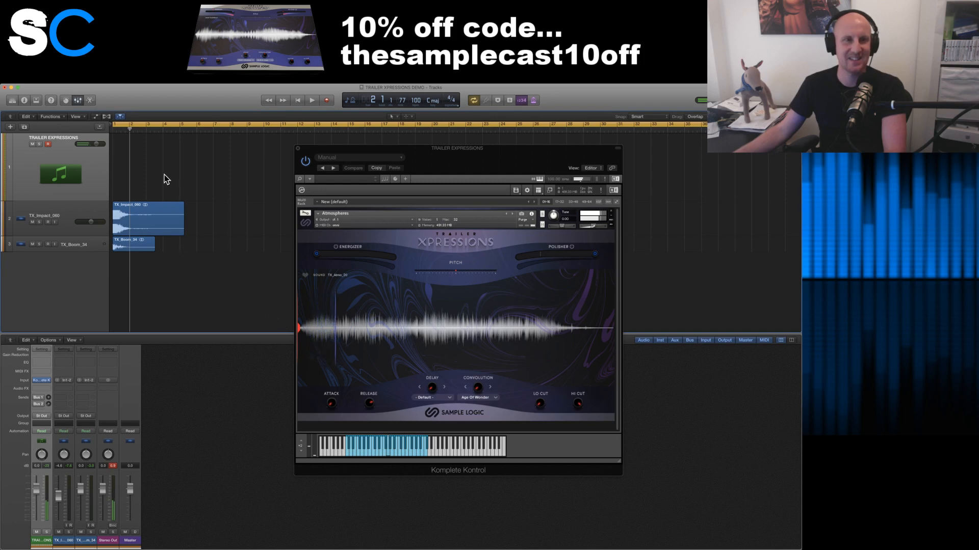
- Record a sustained Atmospheres note on the TRAILER EXPRESSIONS track from the start of bar 1
click(121, 131)
key(r)
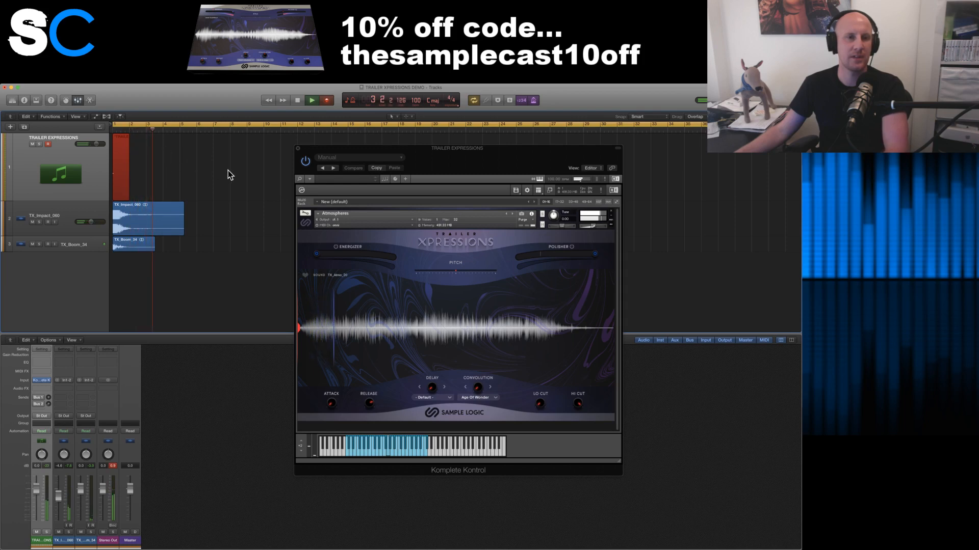
key(space)
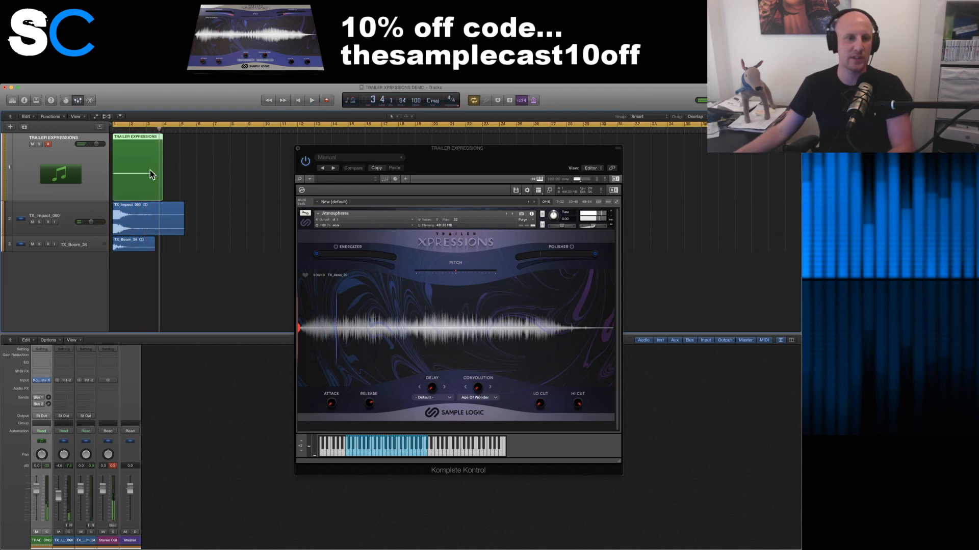
- Lengthen the recorded G2 note to about the middle of bar 7 and extend its region to bar 10
double_click(152, 175)
drag(360, 491, 781, 515)
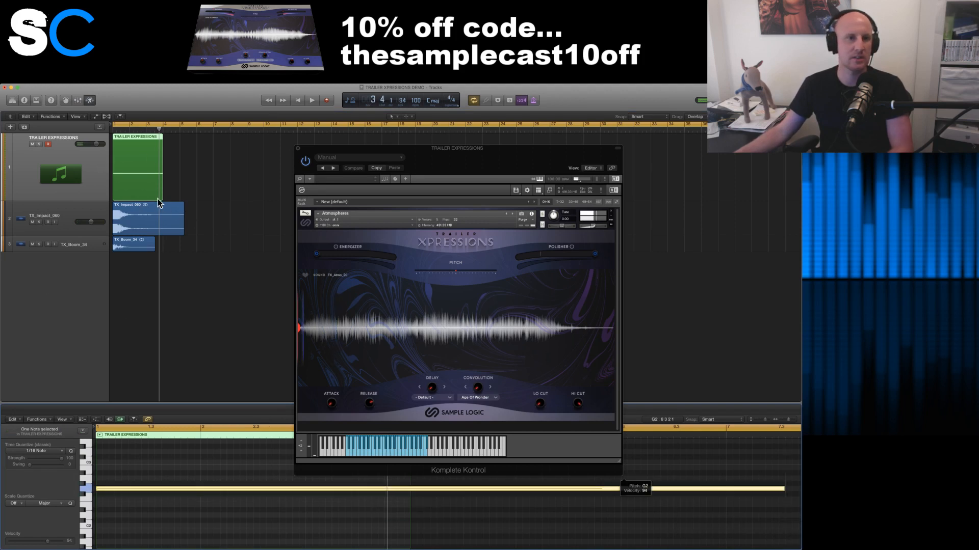
drag(163, 193, 264, 193)
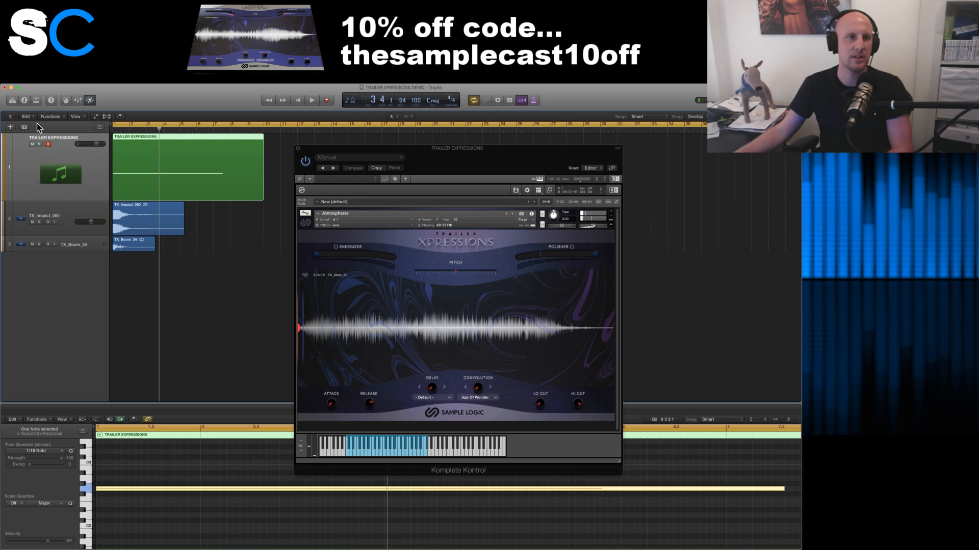
- Add a second TRAILER EXPRESSIONS instrument track with duplicate settings below the first
key(super+d)
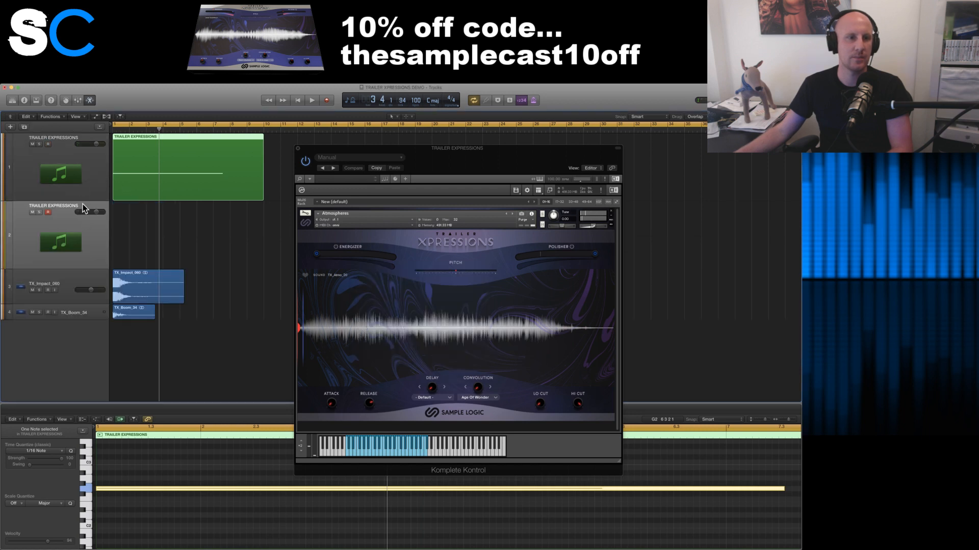
- Select the TX_Impact_060 and TX_Boom_34 channels in the mixer and lower their volumes together
click(72, 274)
key(x)
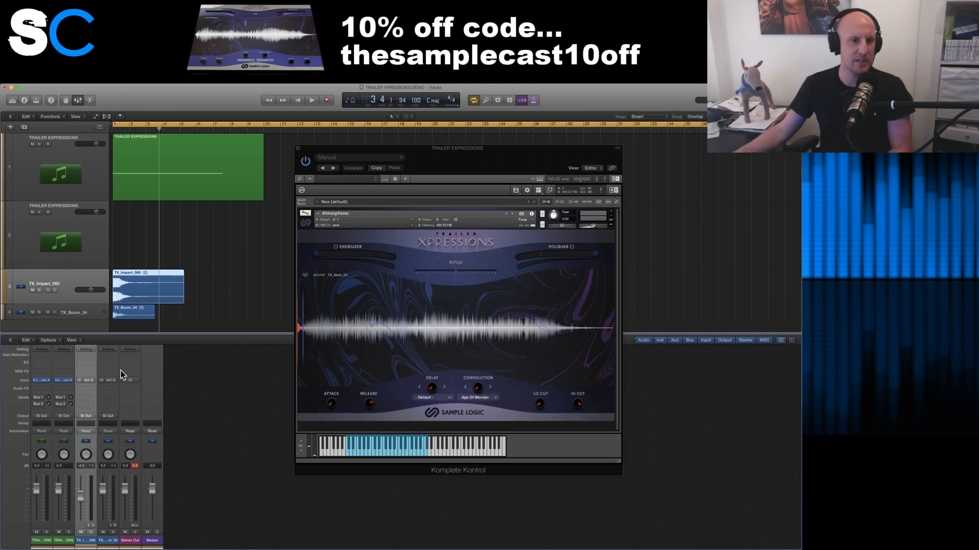
click(91, 312)
click(77, 298)
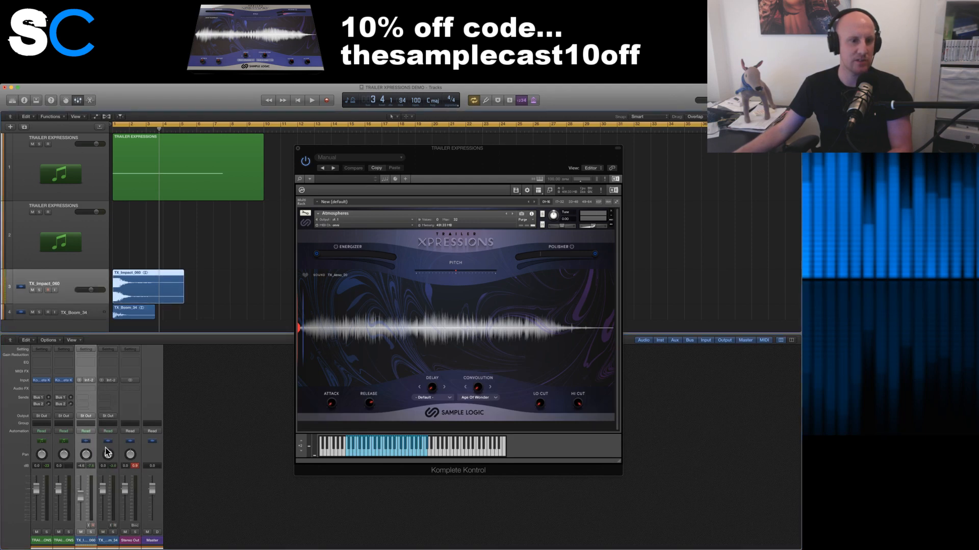
click(84, 452)
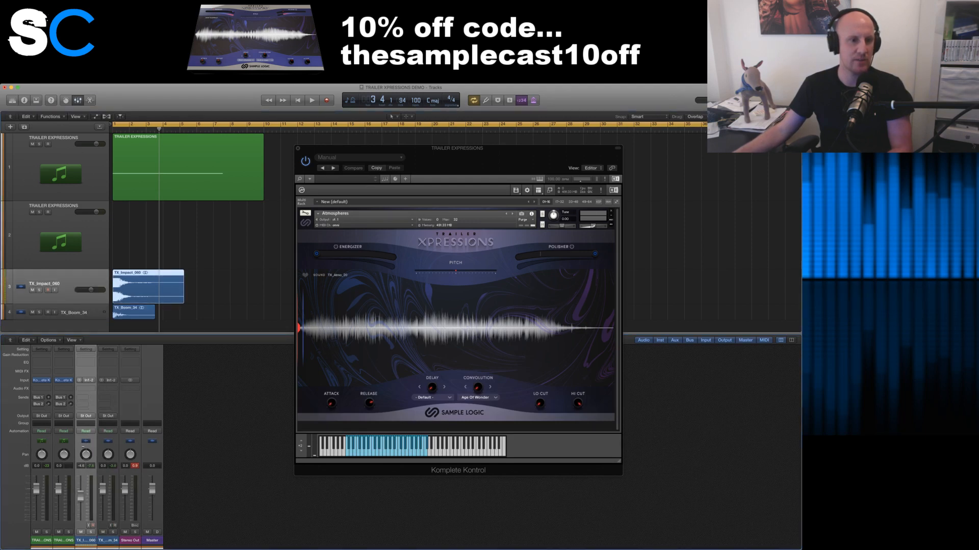
shift+click(107, 375)
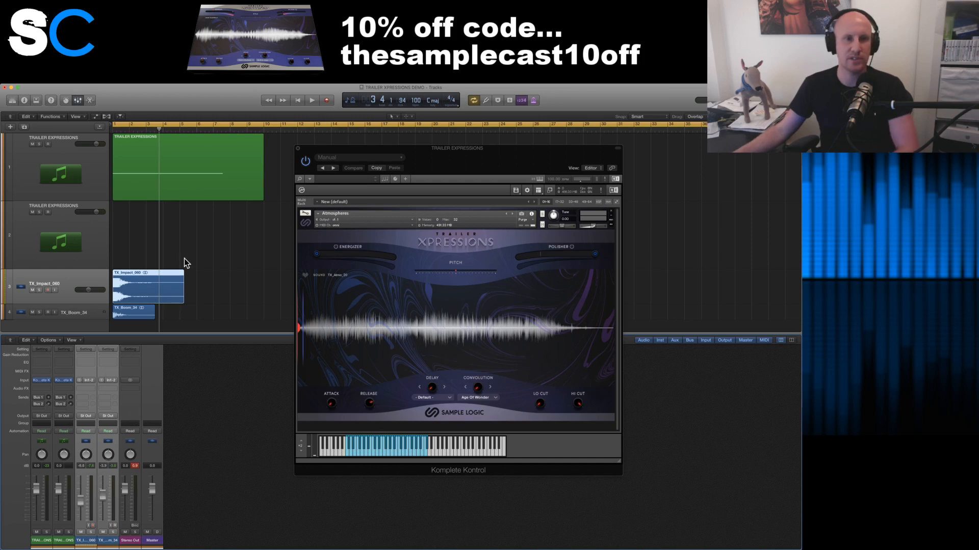
- Play the layered cue from the start and select the second TRAILER EXPRESSIONS track
click(165, 234)
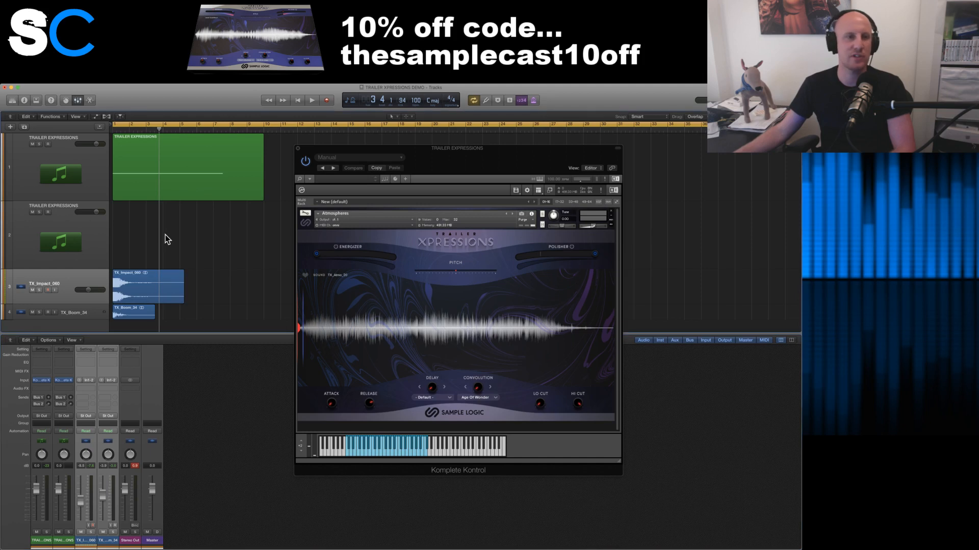
key(Return)
key(space)
click(90, 224)
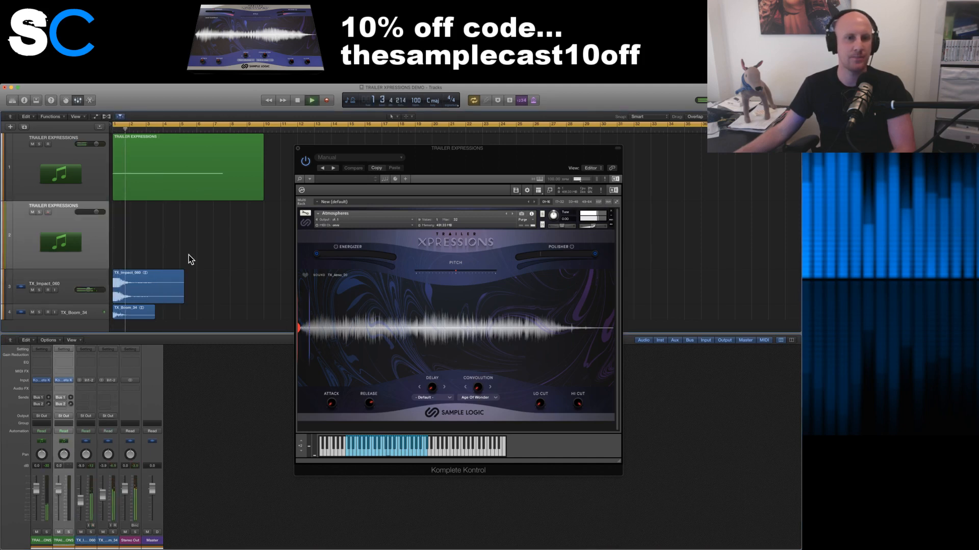
key(space)
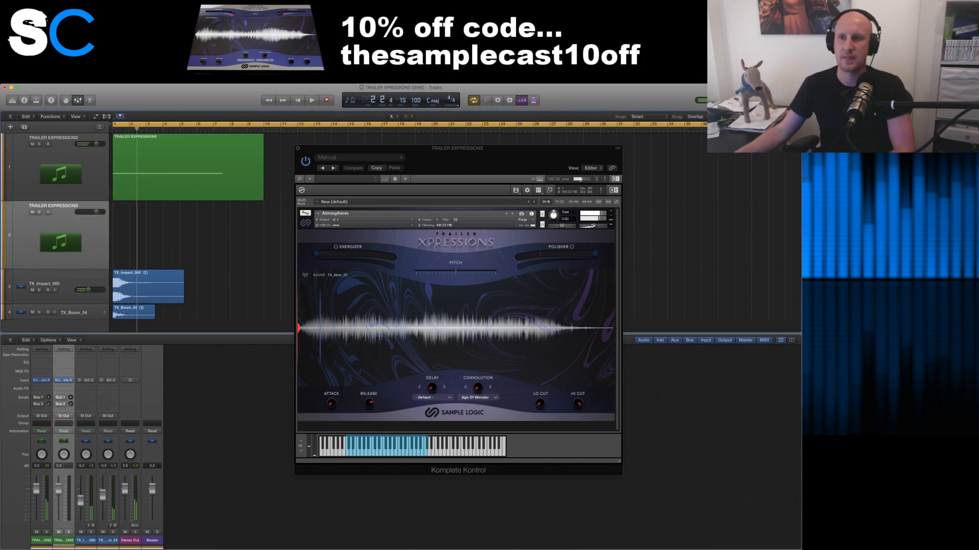
- Preview TX_Pulse_12.wav, TX_Pulse_15.wav and TX_Pulse_21.wav from the Pulses samples folder, then return to the Logic project
key(super+Tab)
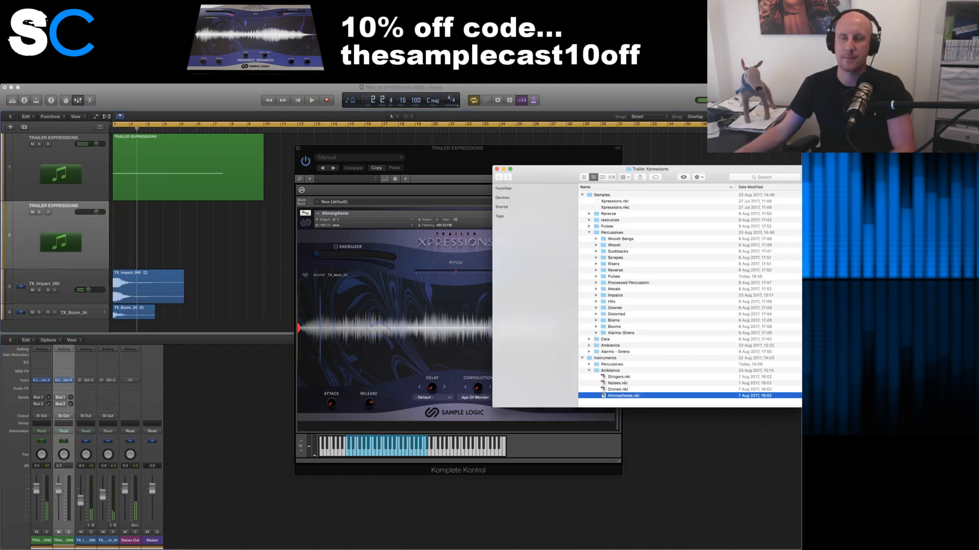
double_click(617, 277)
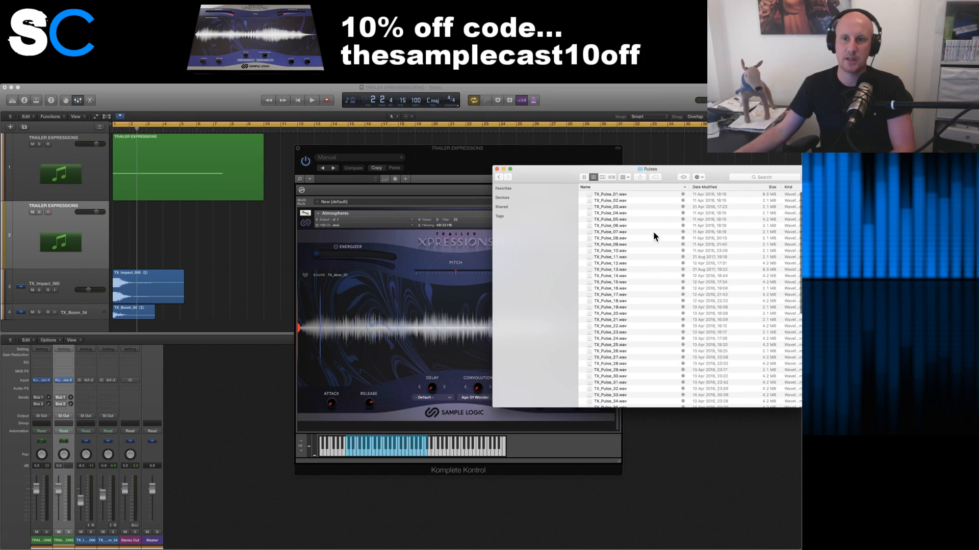
double_click(618, 262)
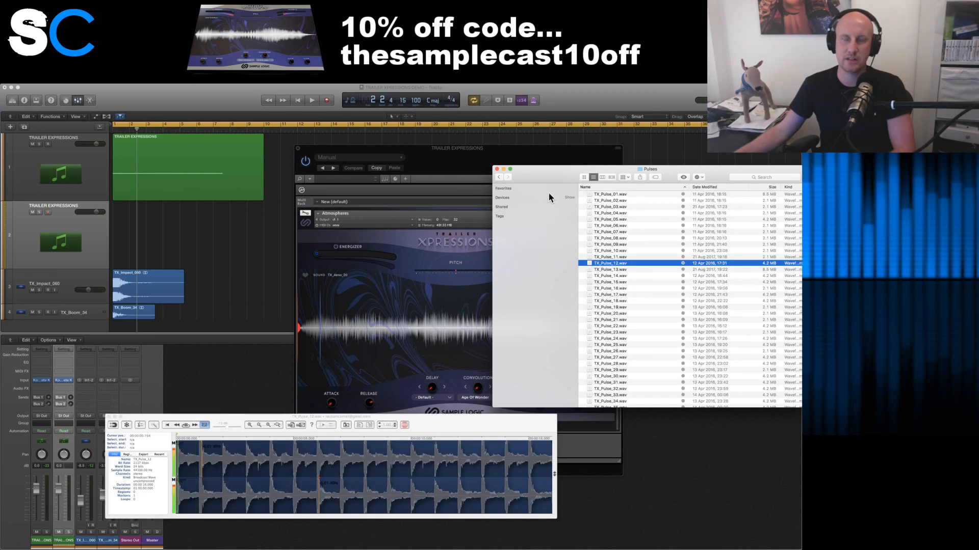
double_click(608, 282)
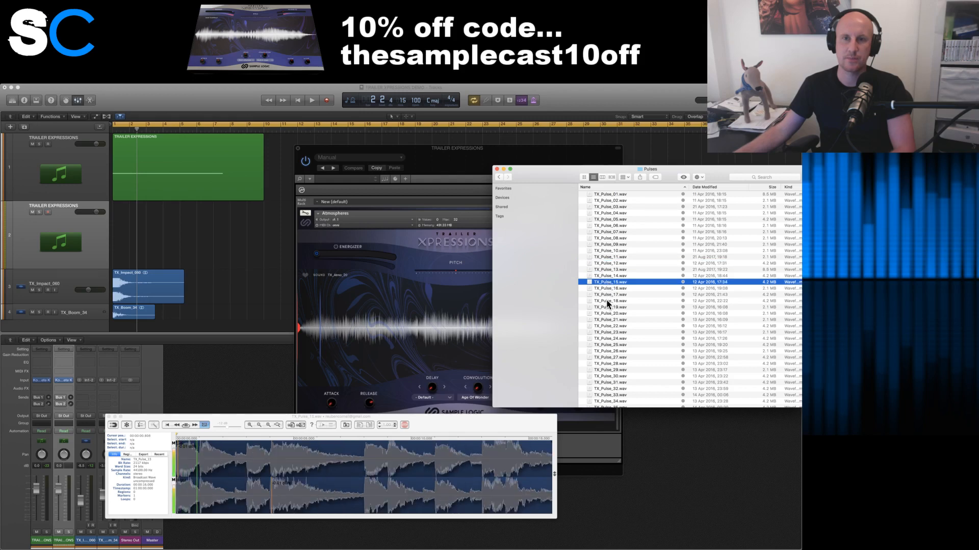
scroll(616, 319, down, 1)
scroll(615, 320, down, 1)
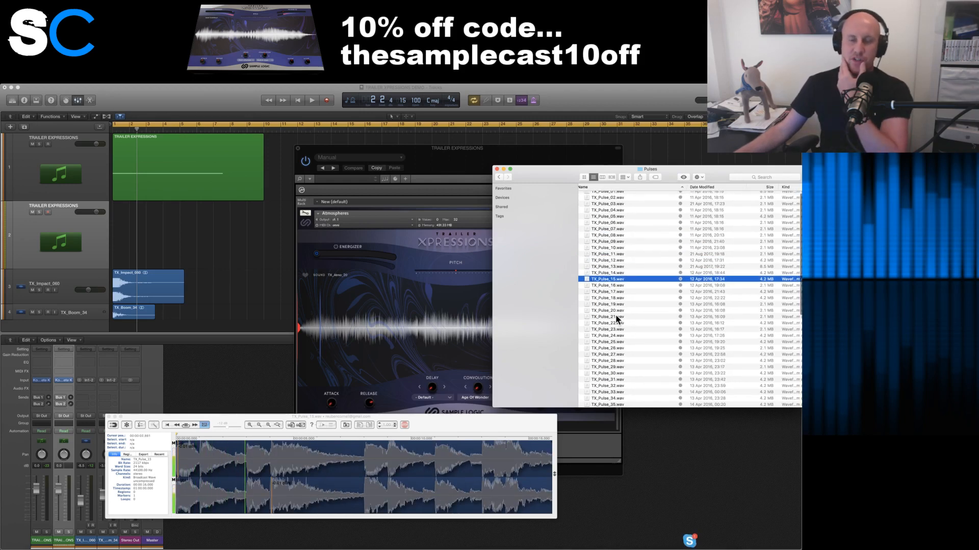
double_click(616, 317)
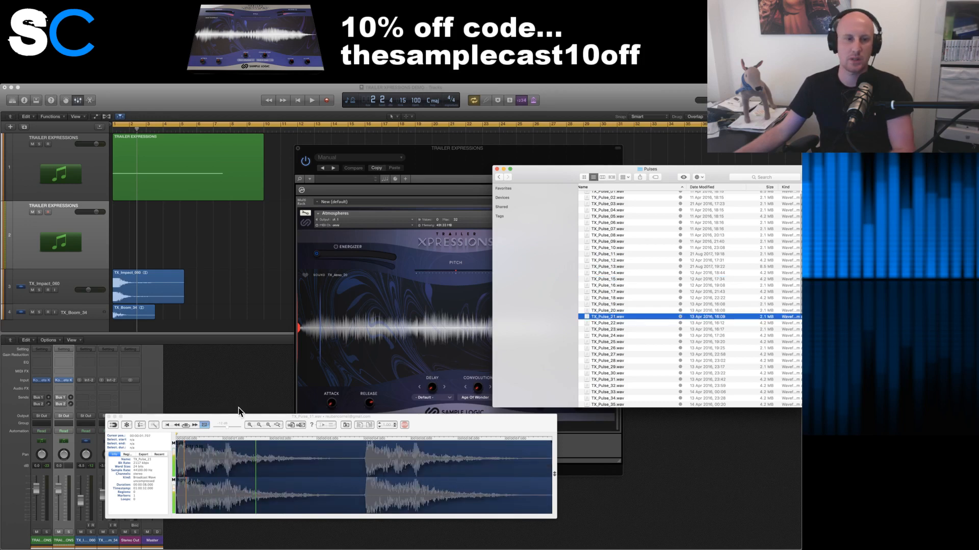
click(232, 387)
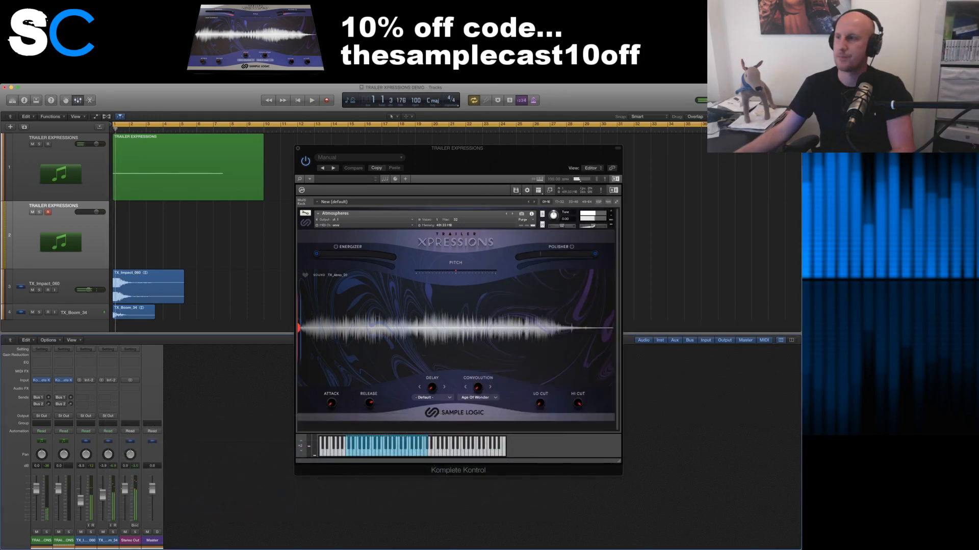
- Move the plug-in window slightly aside and expand the Percussives instruments folder in Finder
key(super+Tab)
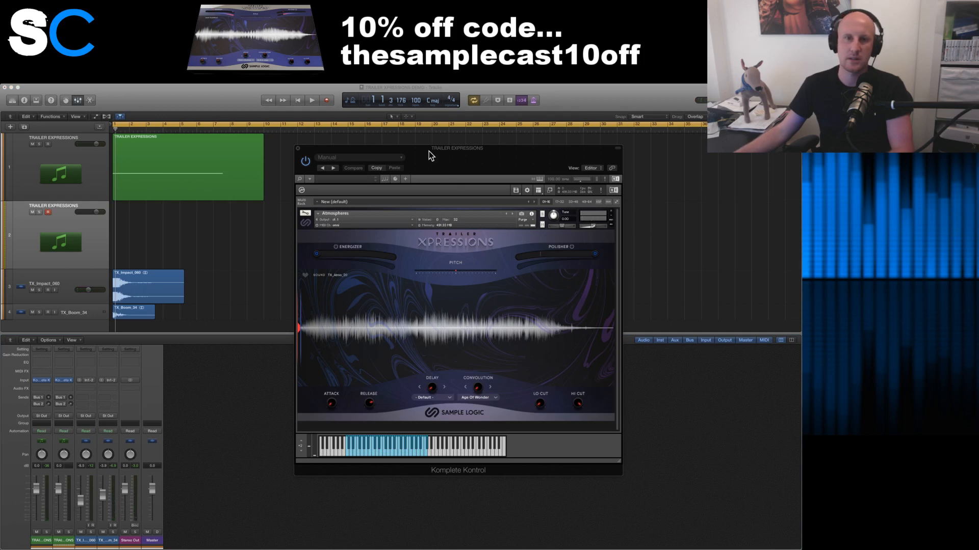
drag(428, 155, 456, 154)
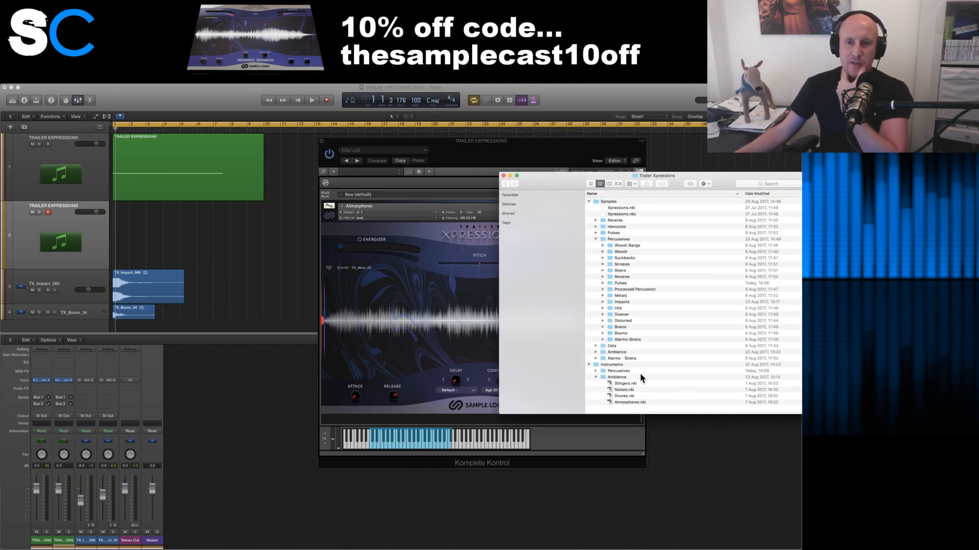
click(595, 372)
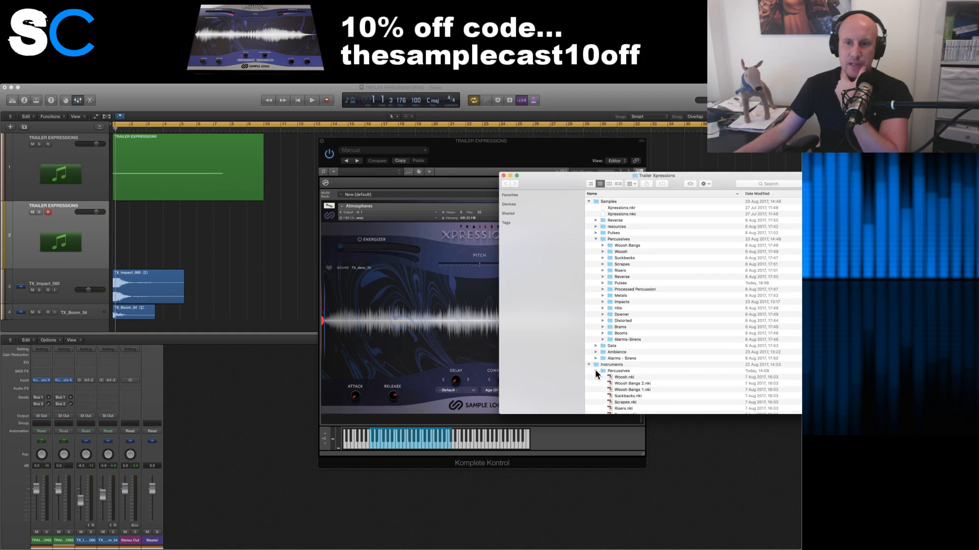
scroll(655, 377, down, 5)
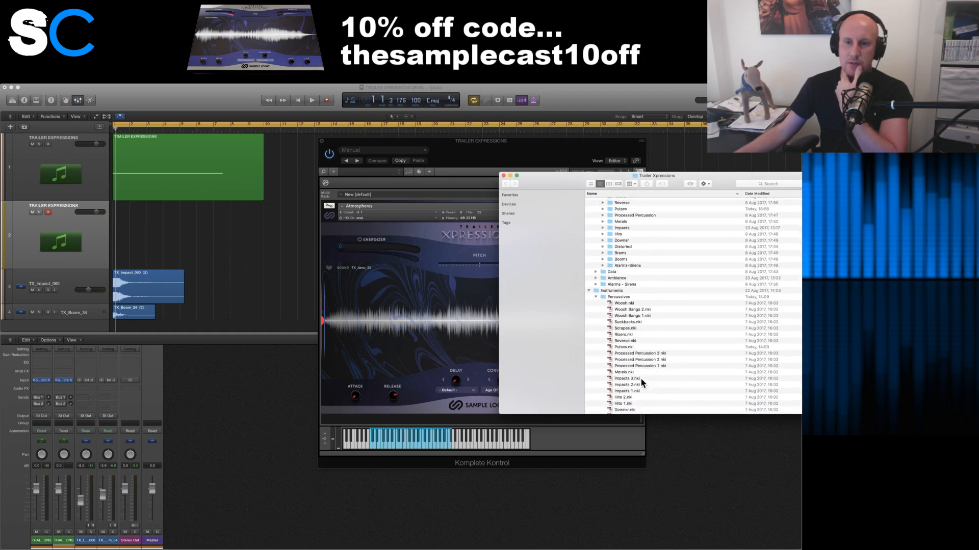
- Load Pulses.nki from the Percussives instruments into the second TRAILER EXPRESSIONS track's Kontakt, replacing Atmospheres
click(658, 351)
click(645, 301)
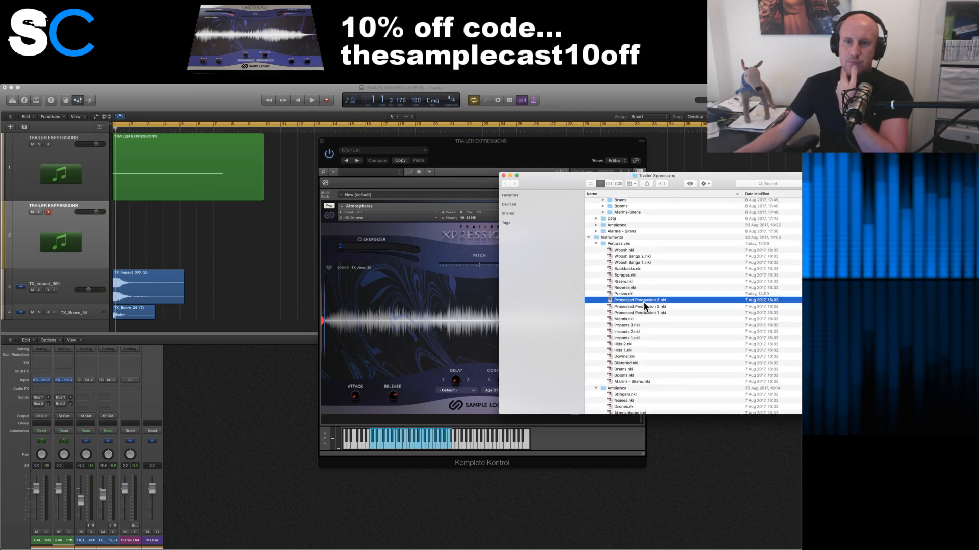
click(646, 281)
click(635, 268)
click(638, 339)
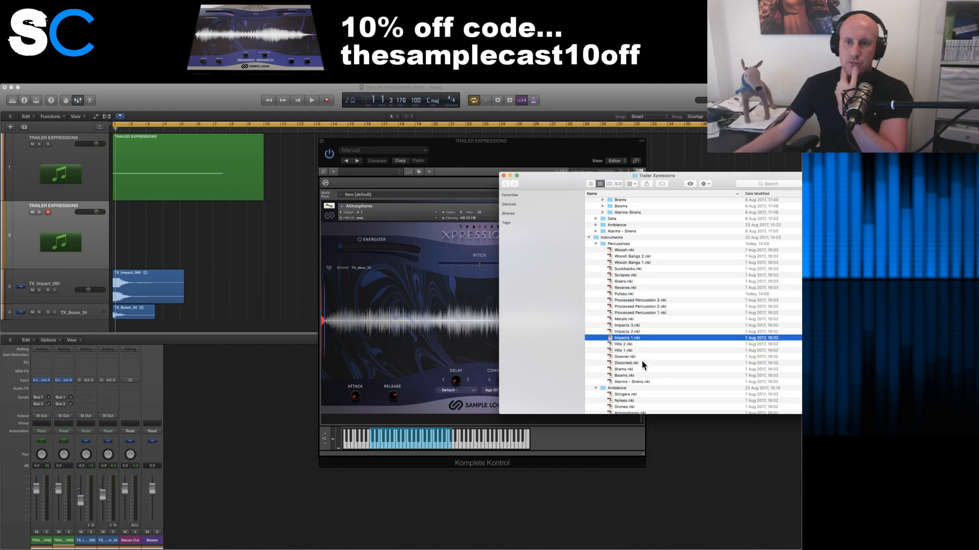
click(640, 363)
click(638, 326)
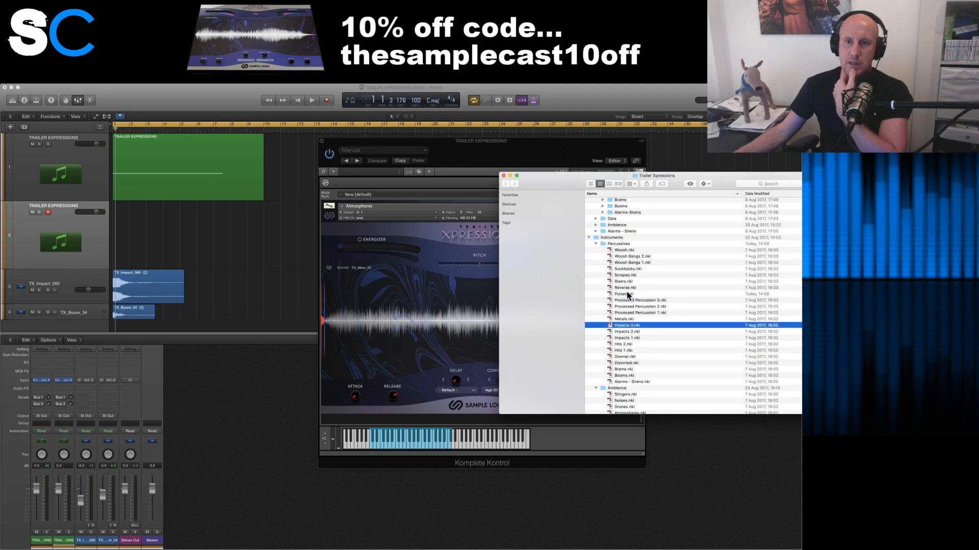
drag(628, 294, 418, 314)
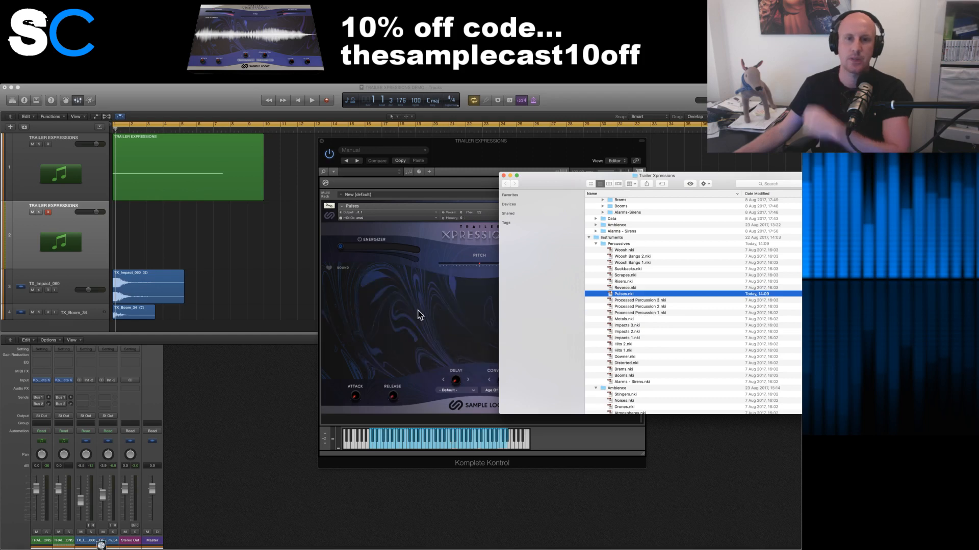
click(420, 322)
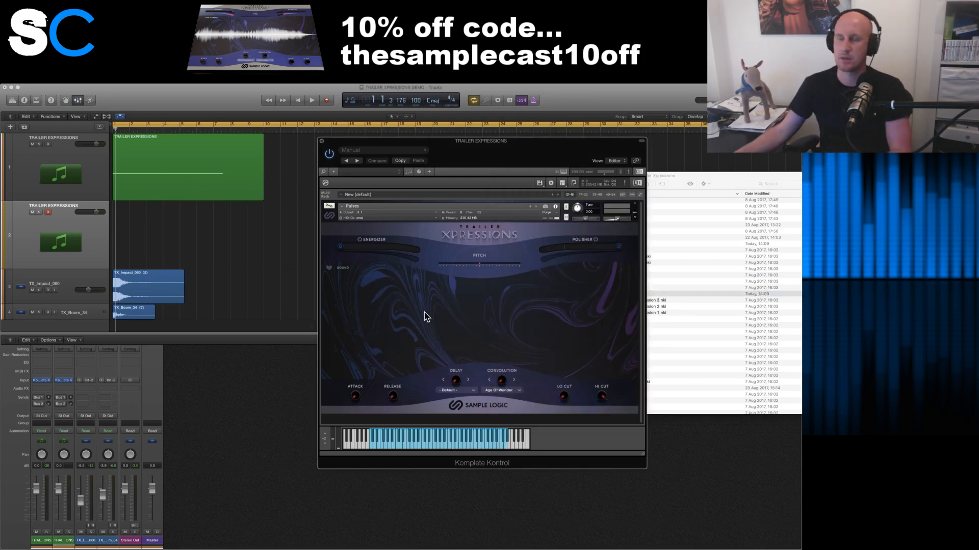
- Audition the Pulses instrument with the first TRAILER EXPRESSIONS track selected and set the project tempo to 125 bpm
click(179, 237)
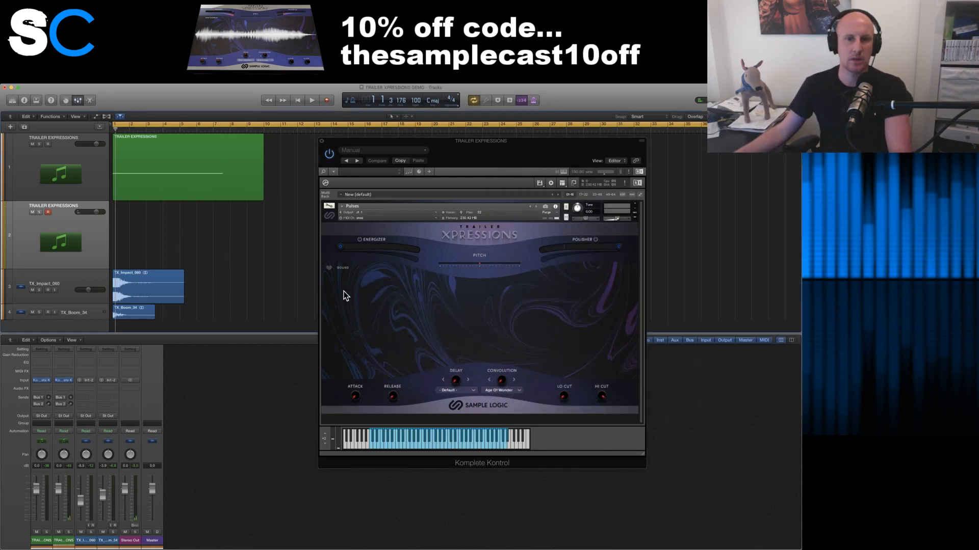
click(87, 186)
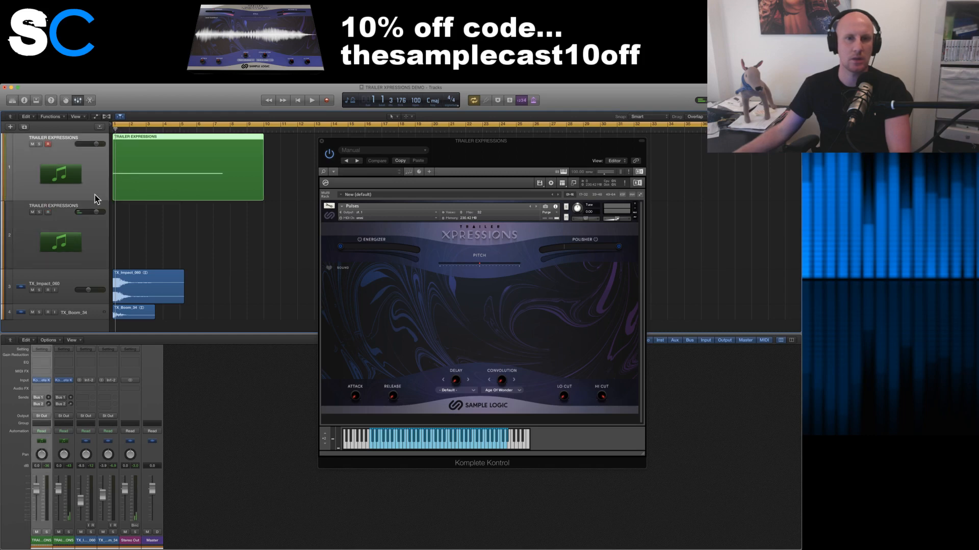
click(162, 255)
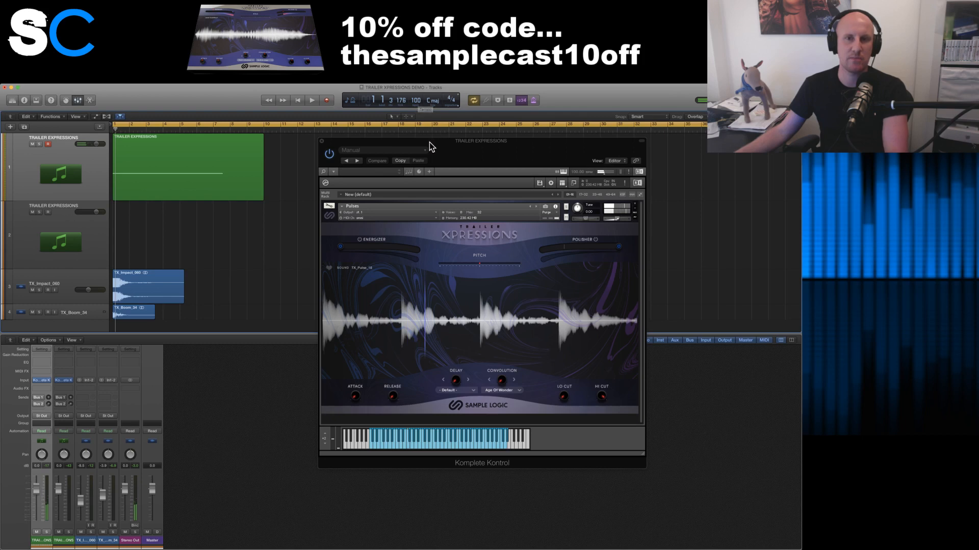
drag(415, 91, 415, 77)
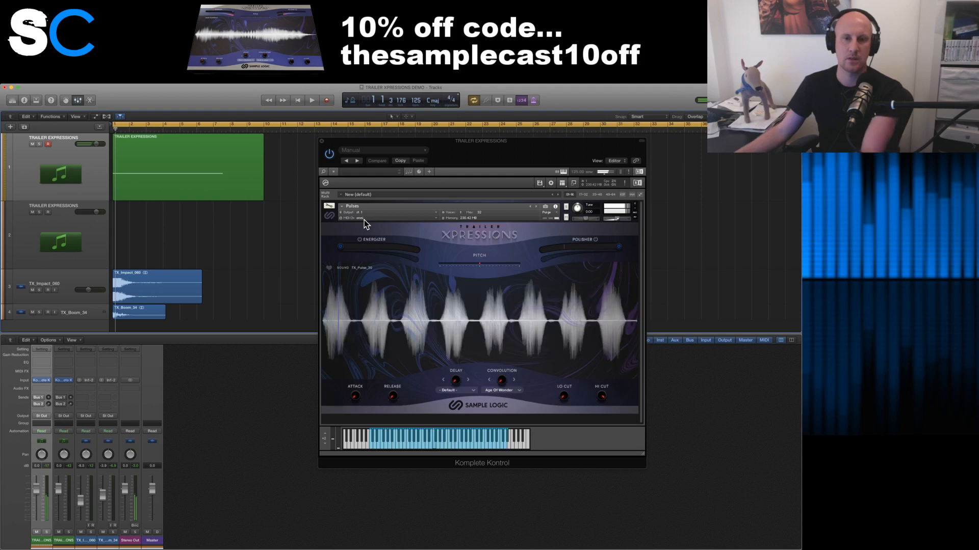
- Try moving the first TRAILER EXPRESSIONS track's region down to the second track, and undo the move
click(101, 248)
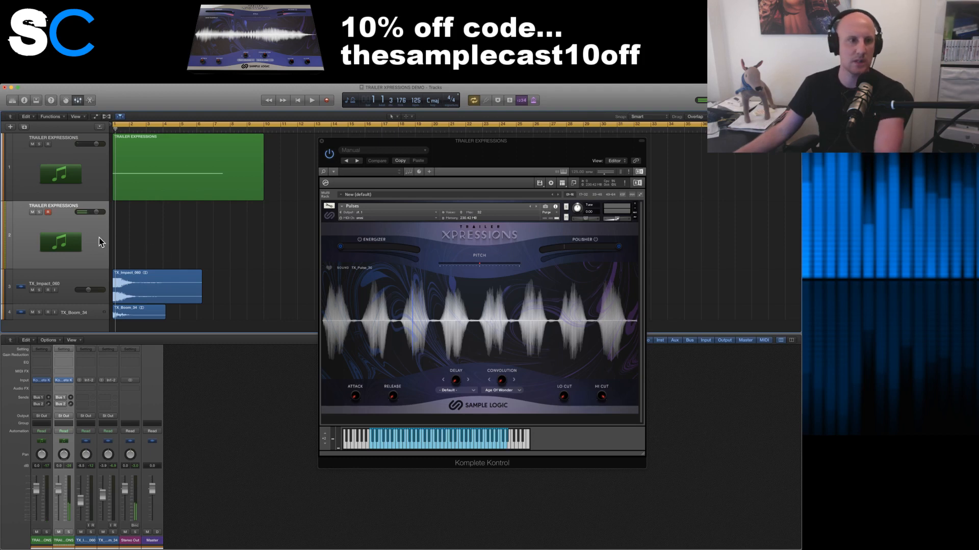
click(99, 183)
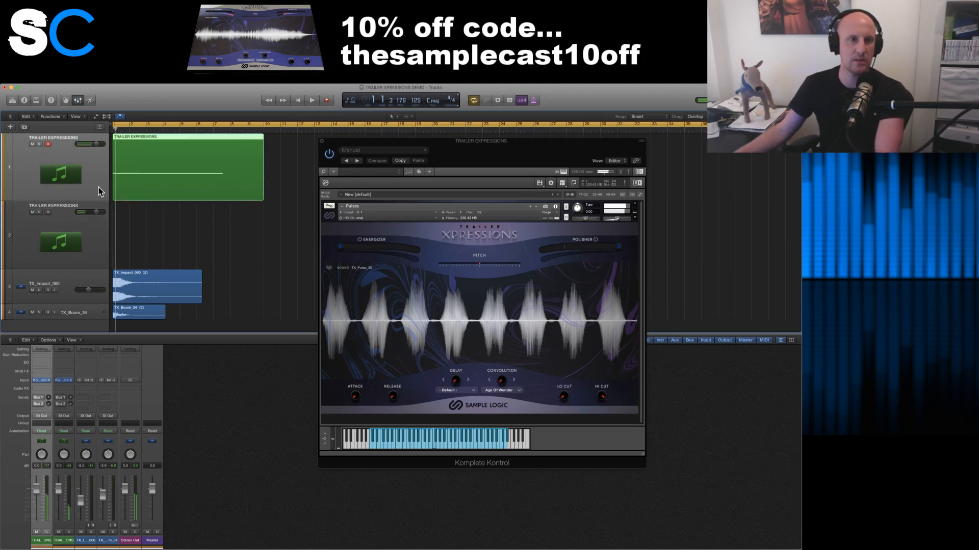
drag(141, 188, 146, 223)
click(100, 176)
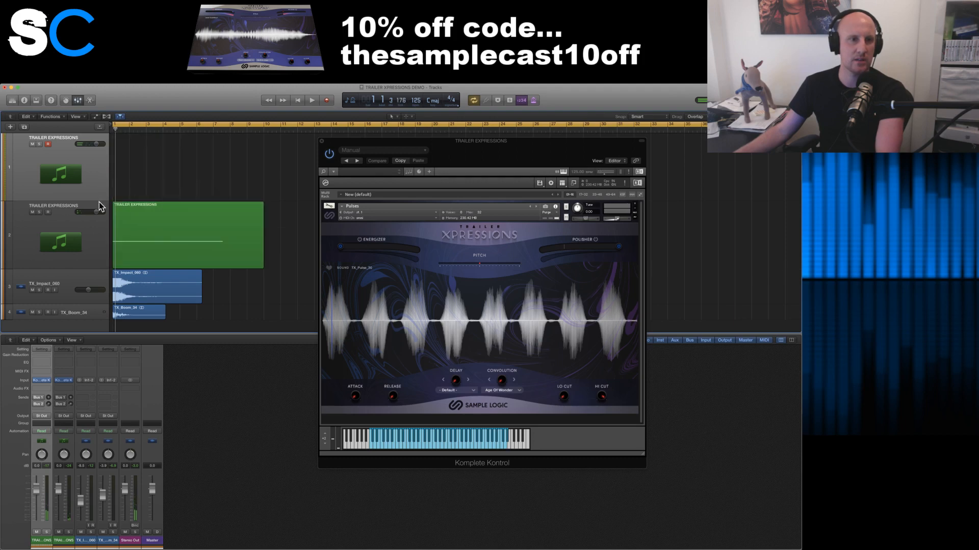
key(super+z)
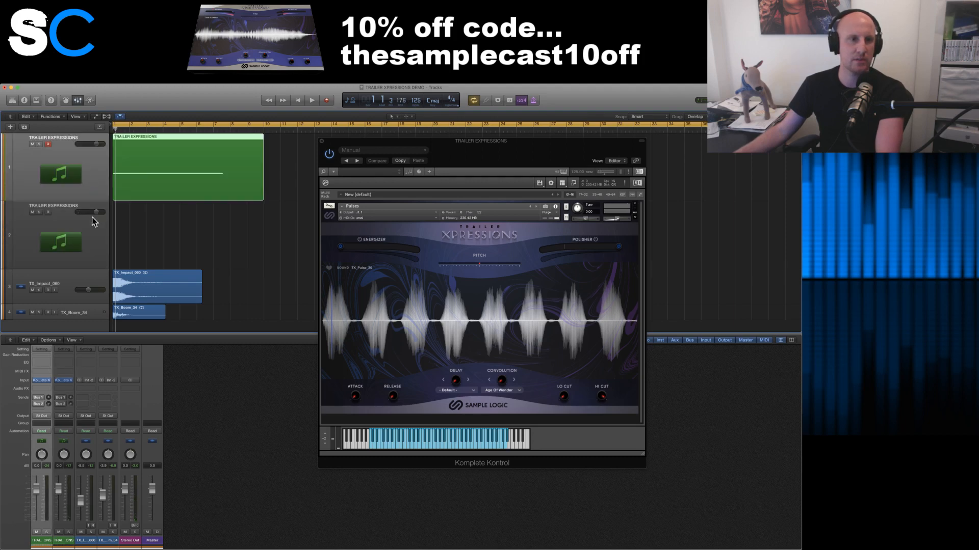
- Select the second TRAILER EXPRESSIONS track, turn off cycle mode and raise the Pulses instrument's attack slightly
click(95, 226)
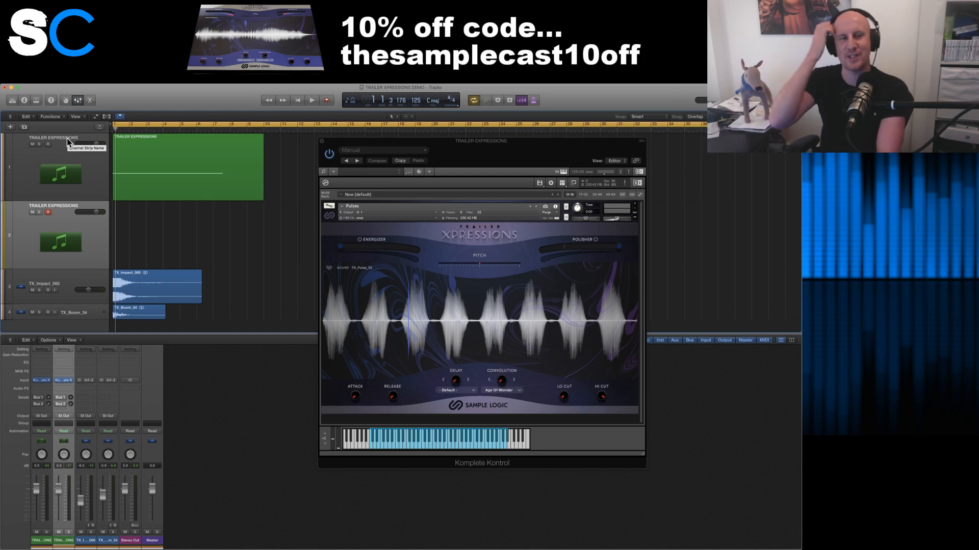
click(247, 126)
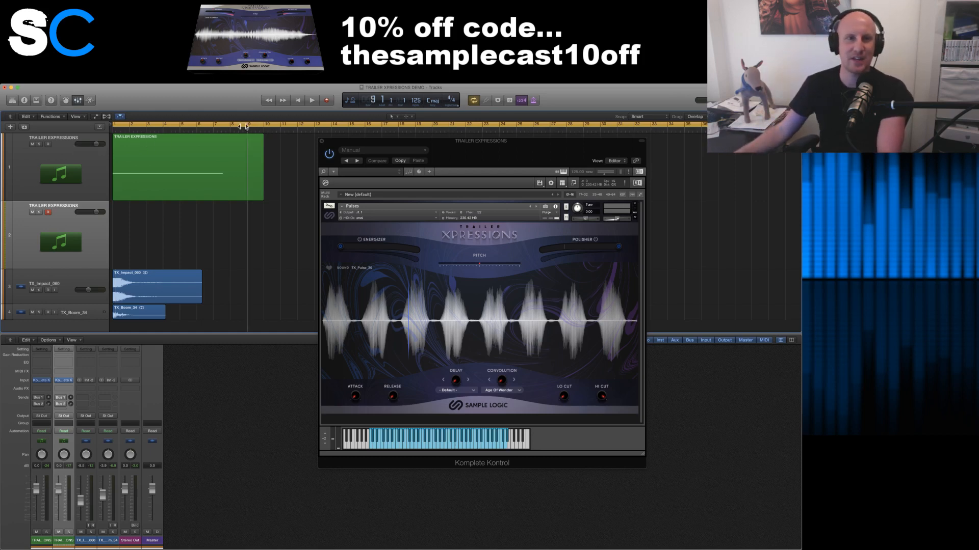
click(242, 125)
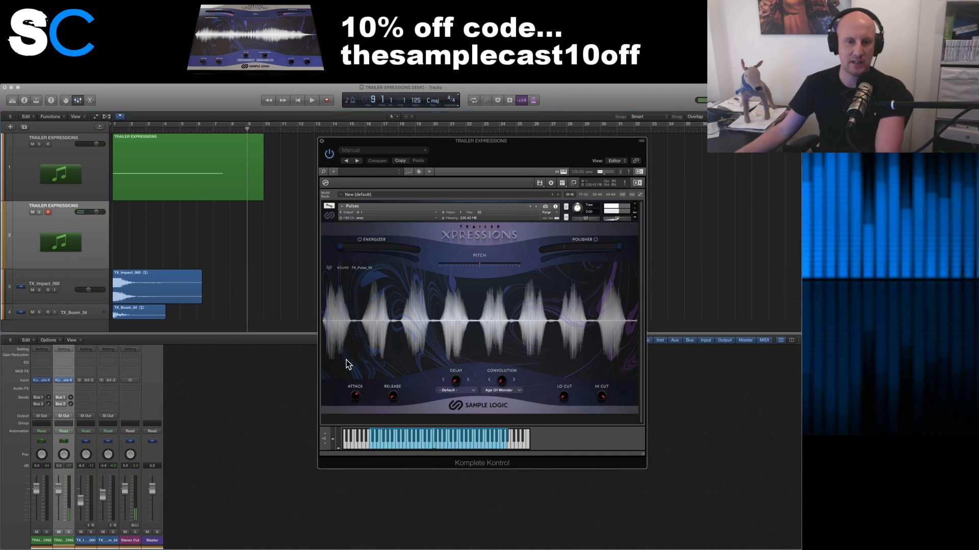
drag(348, 364, 349, 350)
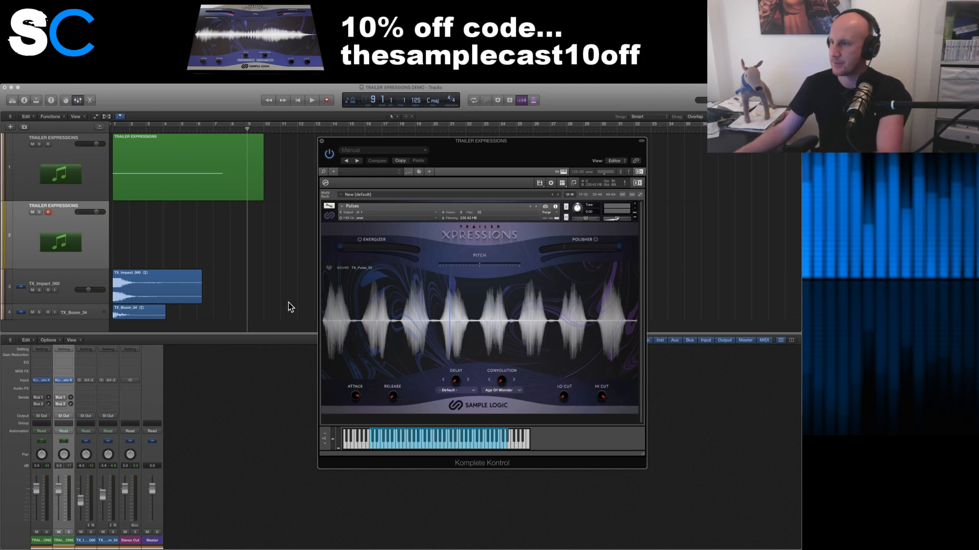
- Record a sustained pulse note on the second TRAILER EXPRESSIONS track from bar 1 into bar 5
click(200, 241)
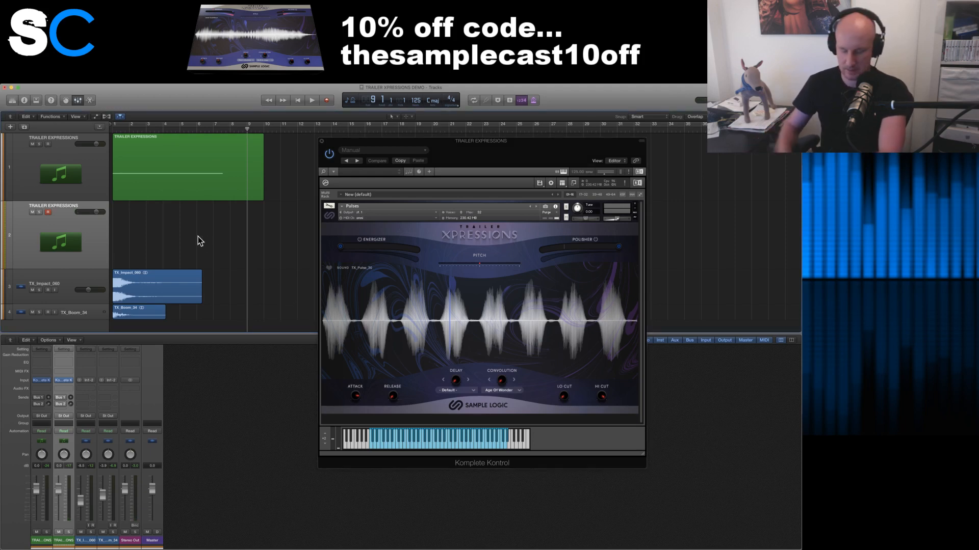
key(r)
key(space)
key(comma)
key(comma)
key(comma)
key(comma)
key(comma)
key(comma)
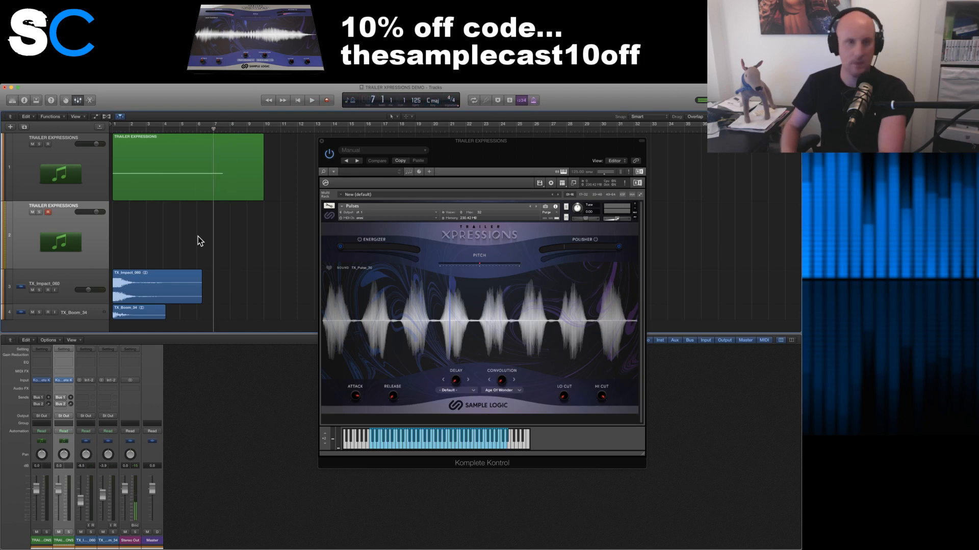
key(comma)
key(comma)
key(space)
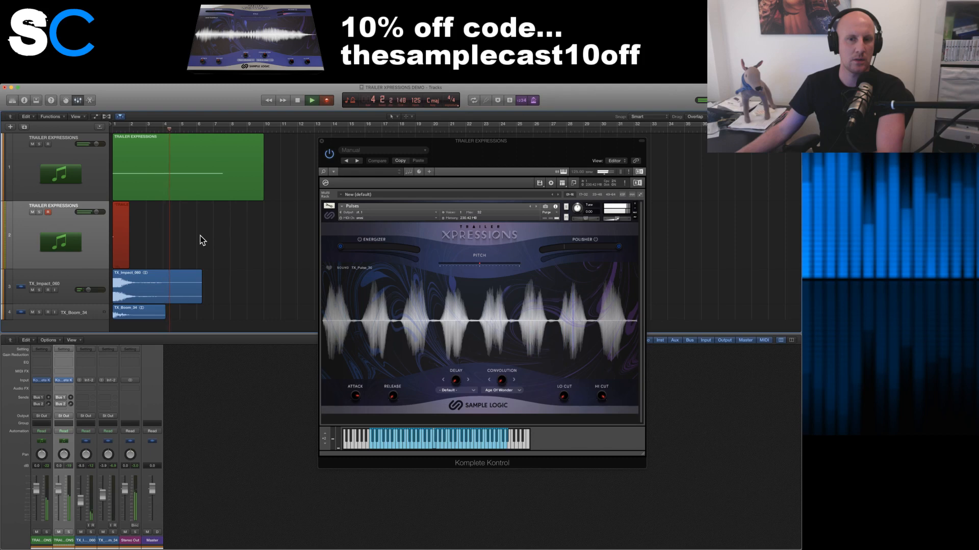
key(space)
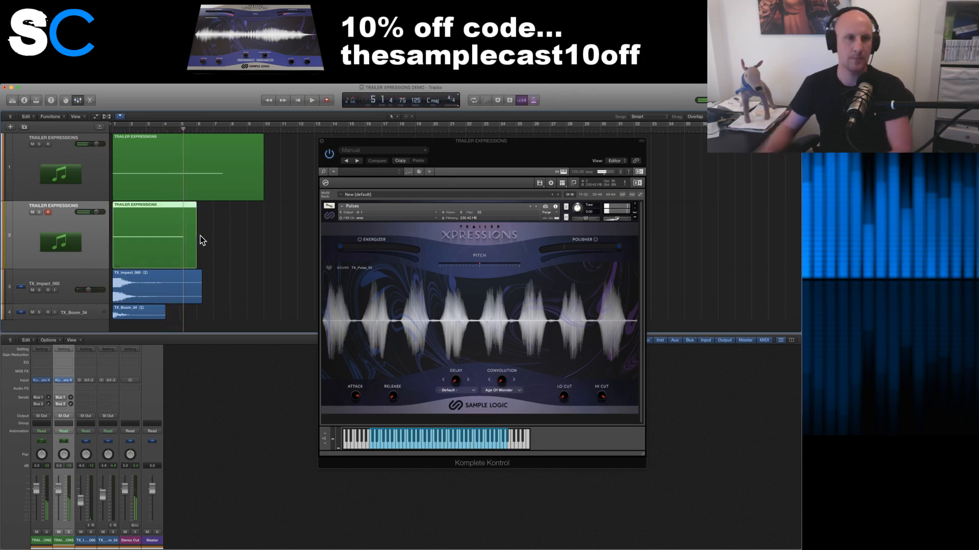
- Show the recorded pulse region in the Piano Roll and quantize its note to 1/16 notes
key(p)
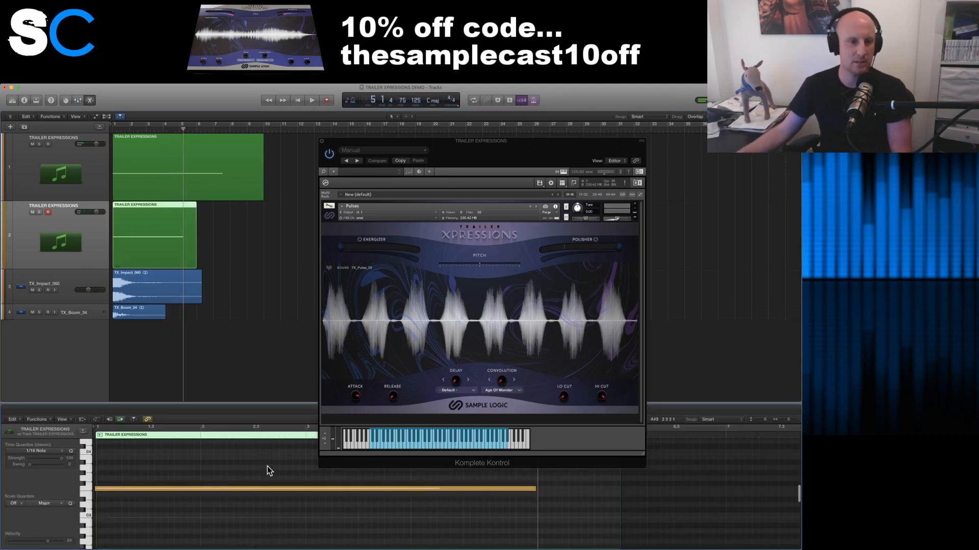
click(164, 489)
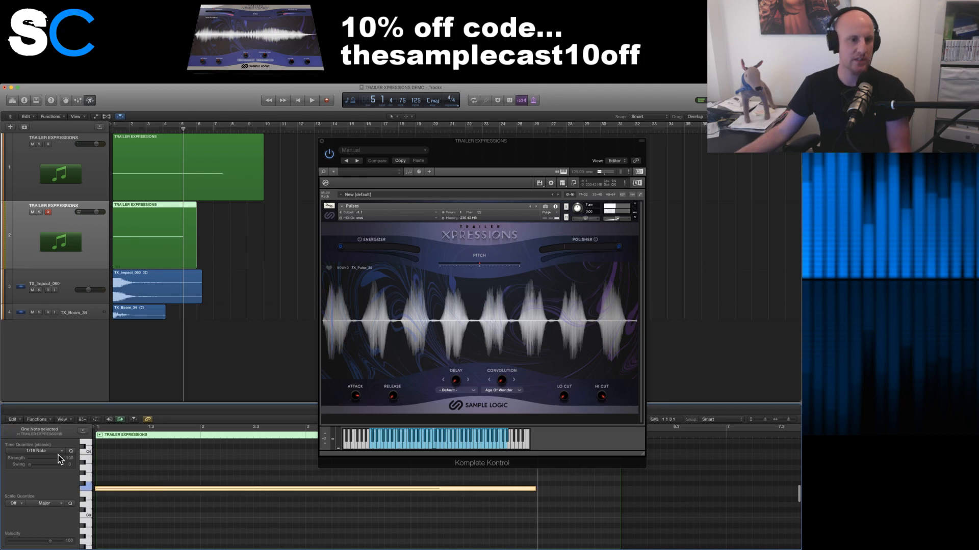
click(71, 452)
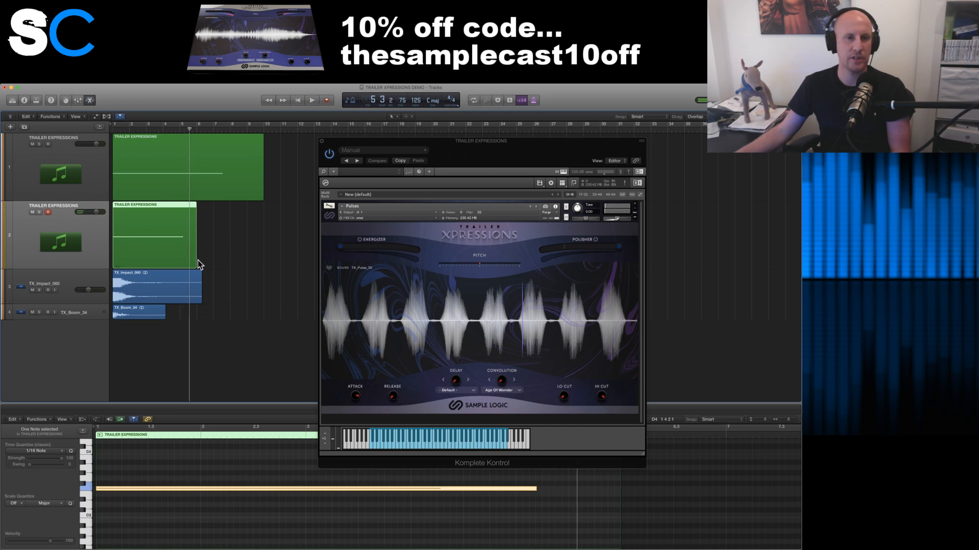
- Extend the pulse region to bar 10, matching the first track's region, and lengthen its note to bar 7
drag(197, 258, 263, 257)
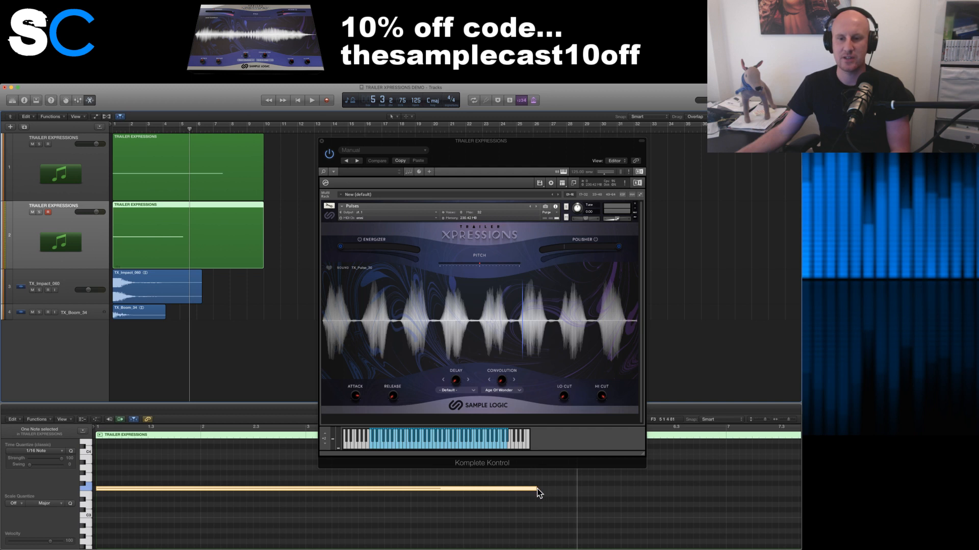
drag(537, 491, 724, 502)
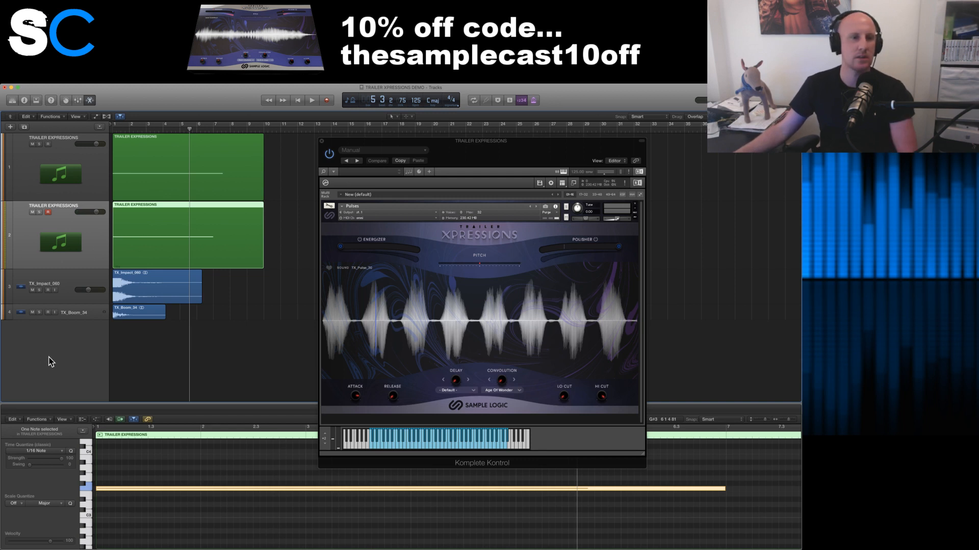
- Play the cue from the start to hear the extended pulse with the other layers
key(space)
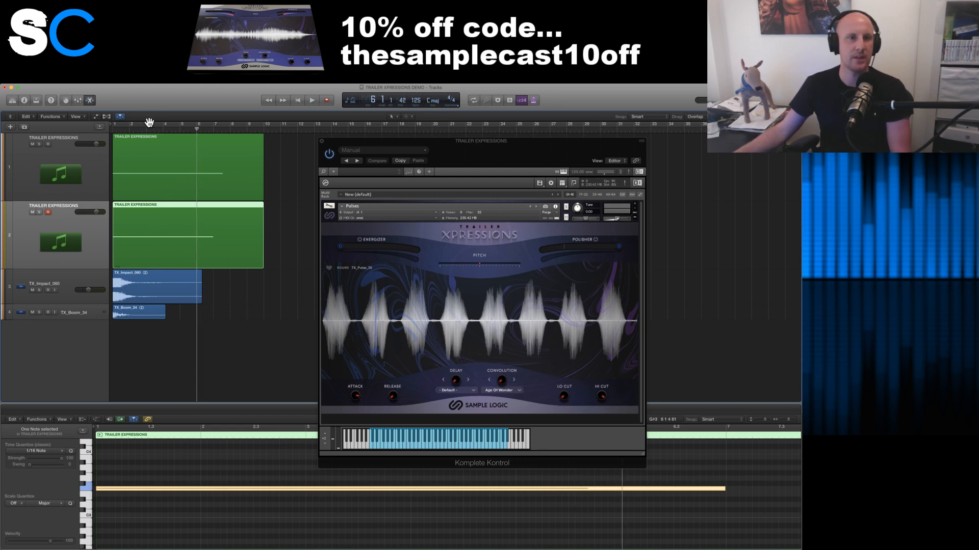
key(Return)
key(space)
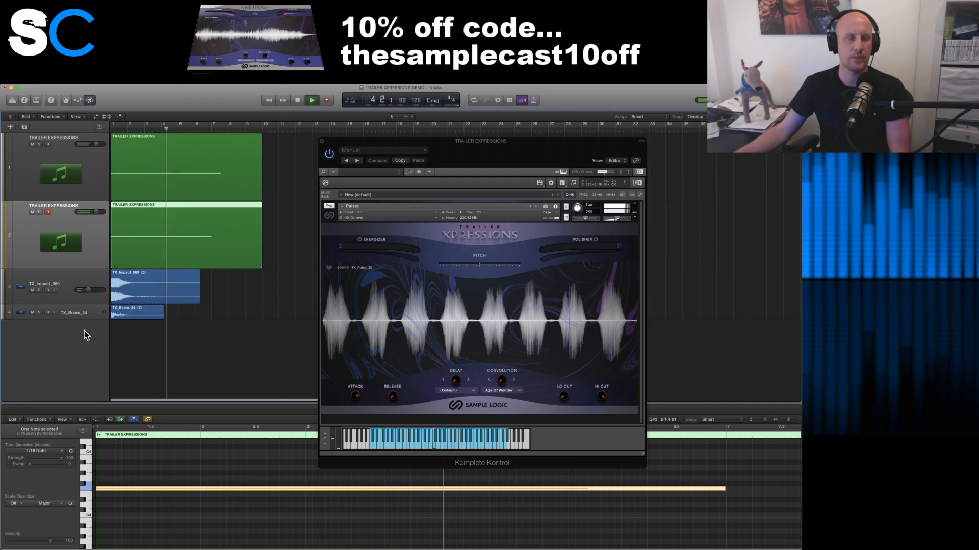
key(space)
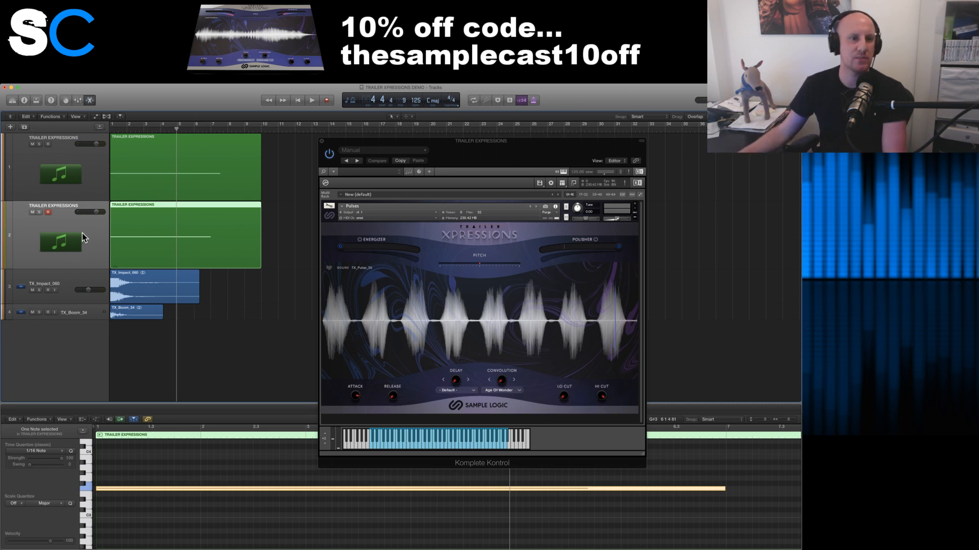
- Duplicate the second TRAILER EXPRESSIONS track with its instrument settings and select the new third track
key(super+d)
click(75, 262)
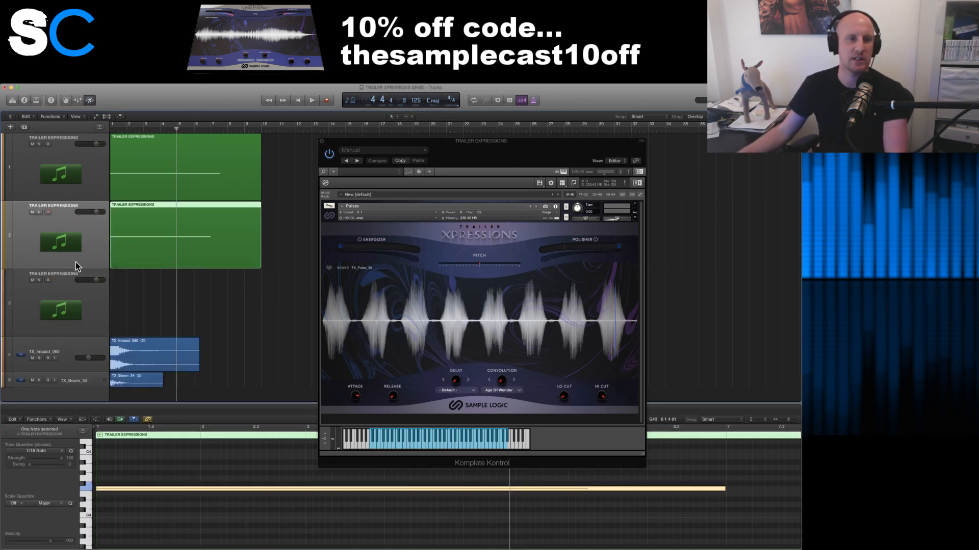
click(69, 283)
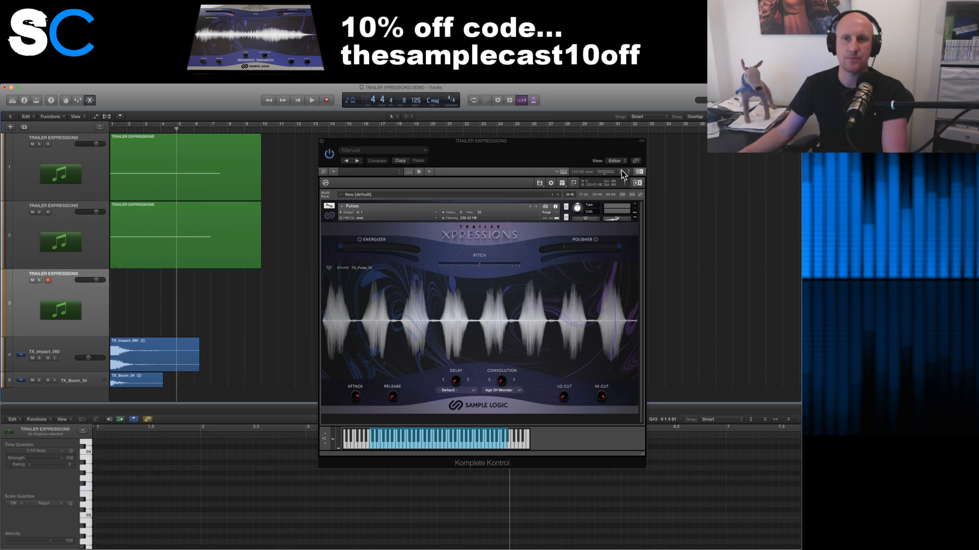
- Link the plug-in window to the track selection and show the third TRAILER EXPRESSIONS track's instrument
click(634, 161)
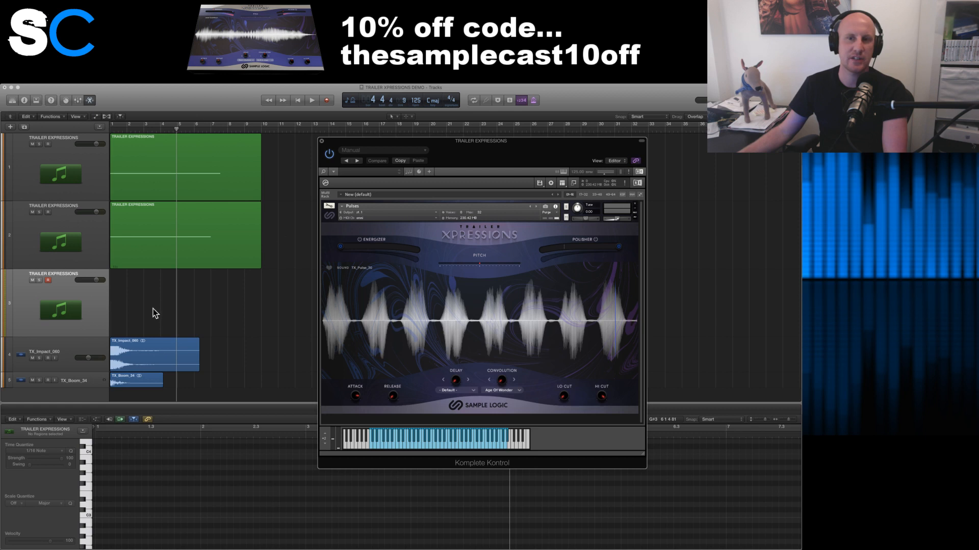
click(94, 256)
click(93, 301)
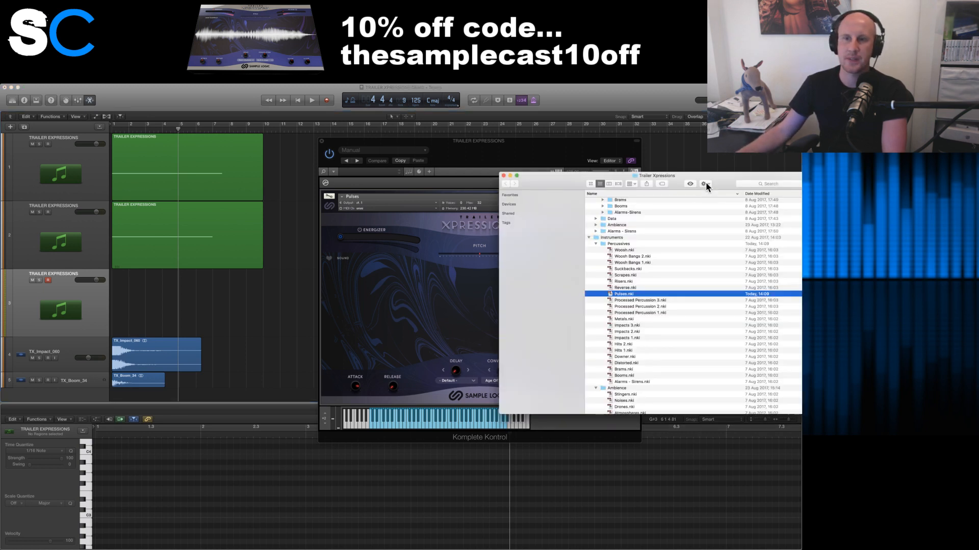
- Load Processed Percussion 2.nki from the Percussives folder into the third track's Kontakt, replacing Pulses
drag(705, 182, 672, 166)
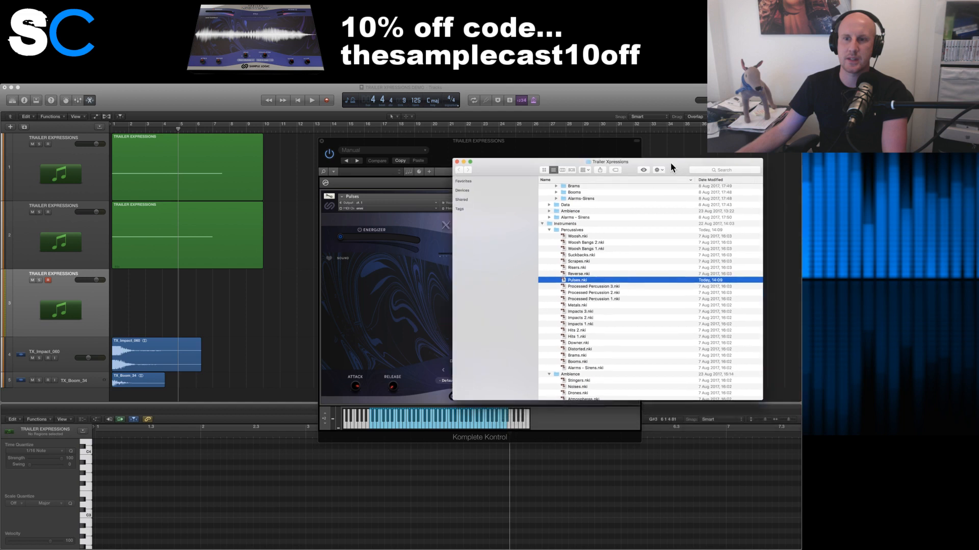
click(614, 291)
drag(543, 285, 395, 286)
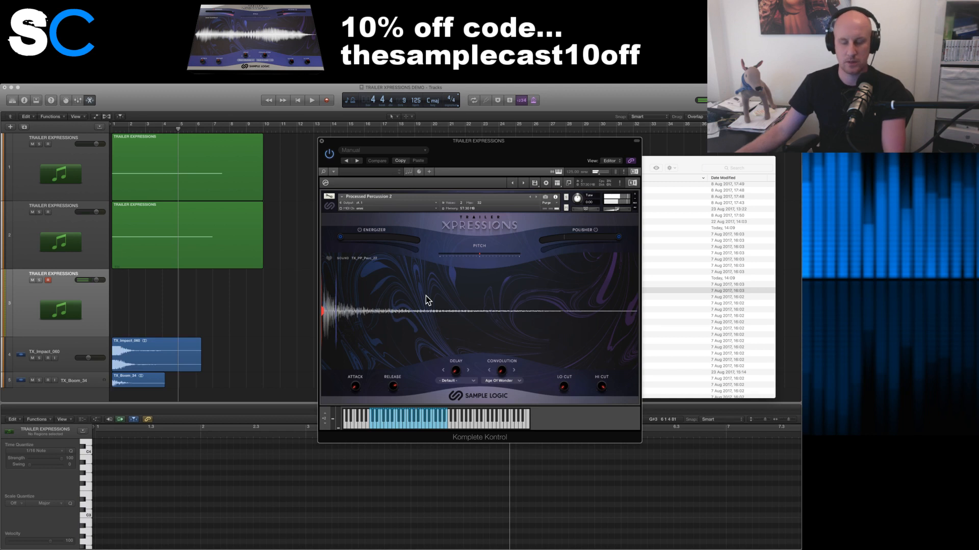
- Return from Finder to the Processed Percussion 2 instrument and adjust its Lo Cut slightly
click(694, 302)
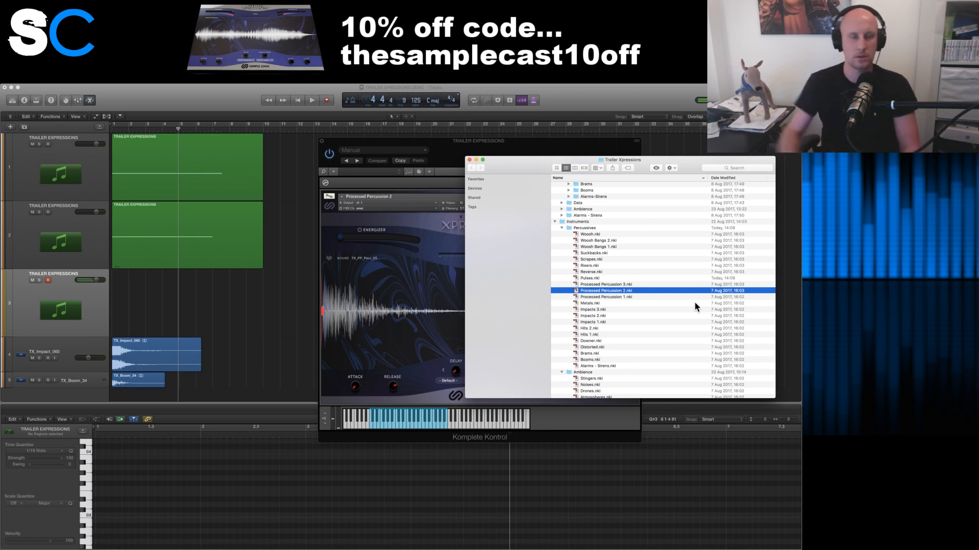
click(421, 308)
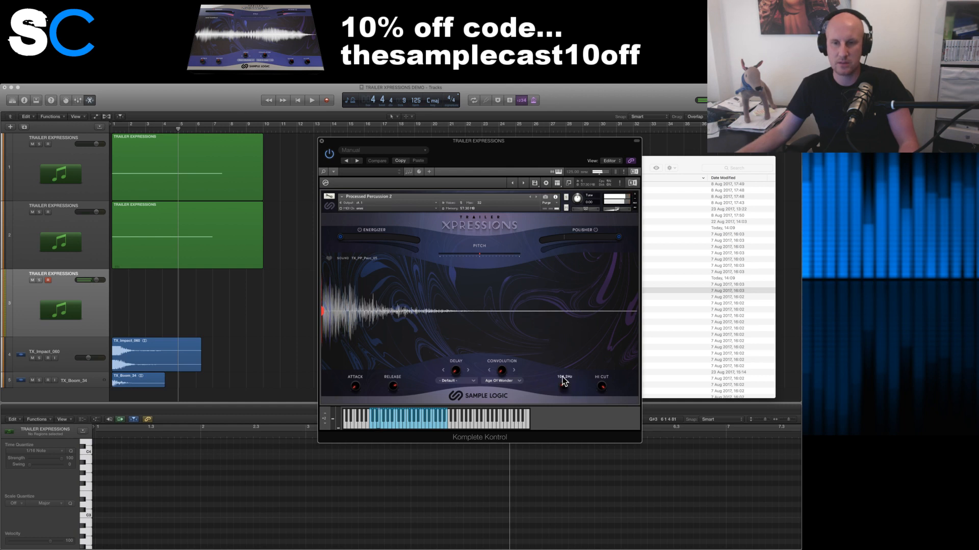
drag(562, 377, 562, 375)
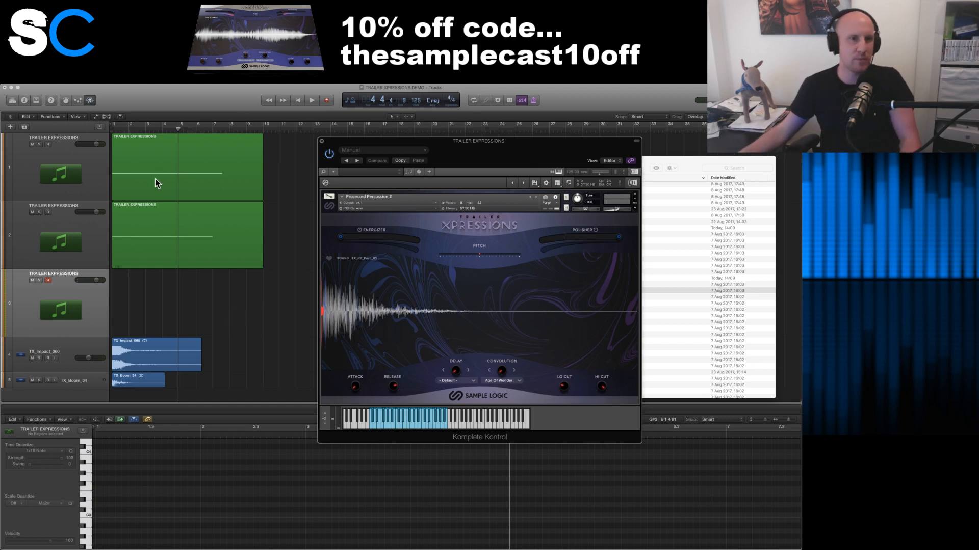
- Set a cycle range from bar 1 to bar 7 and record a Processed Percussion 2 part on the third track
click(167, 123)
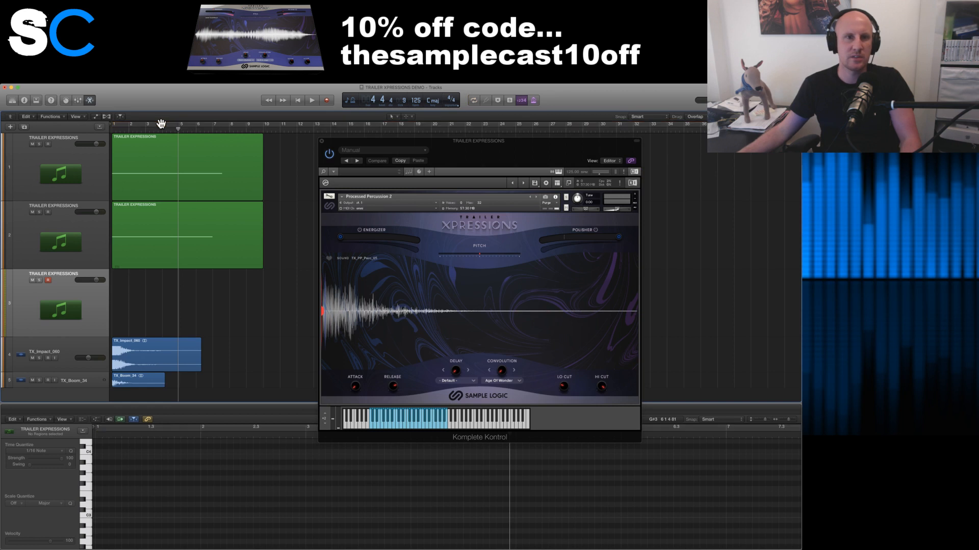
drag(118, 124, 218, 130)
key(space)
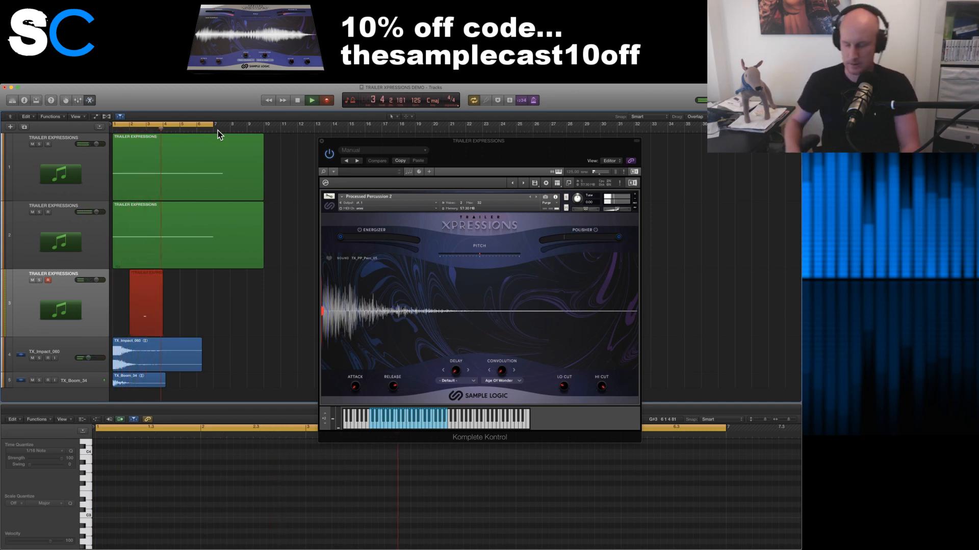
key(space)
scroll(259, 487, up, 3)
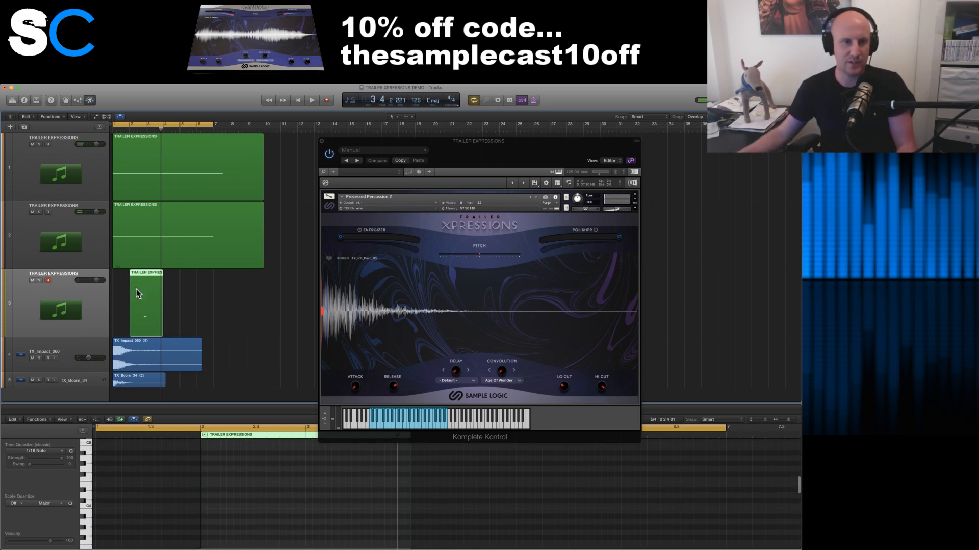
- Open the recorded percussion region's notes in the Piano Roll and play them back with cycle mode off
key(e)
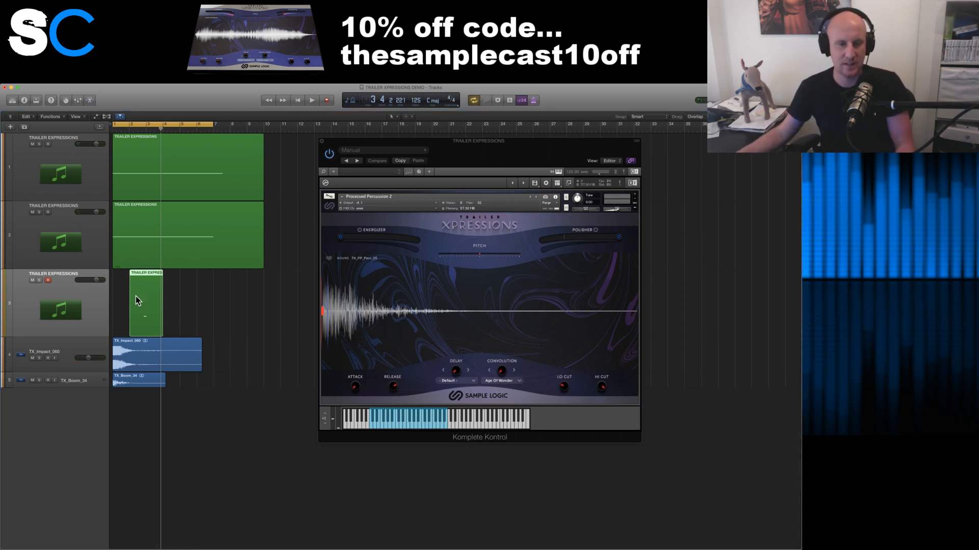
double_click(135, 296)
drag(306, 490, 310, 489)
click(286, 429)
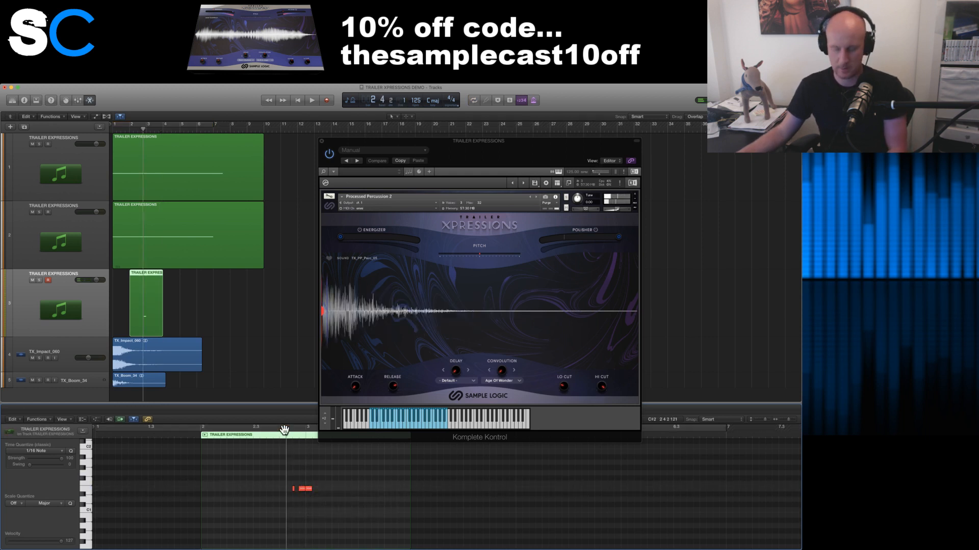
key(space)
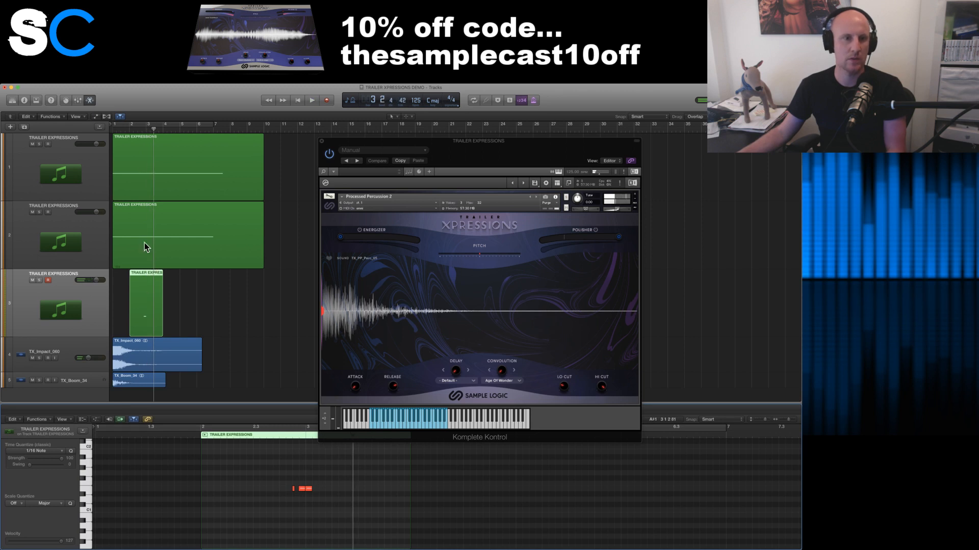
key(space)
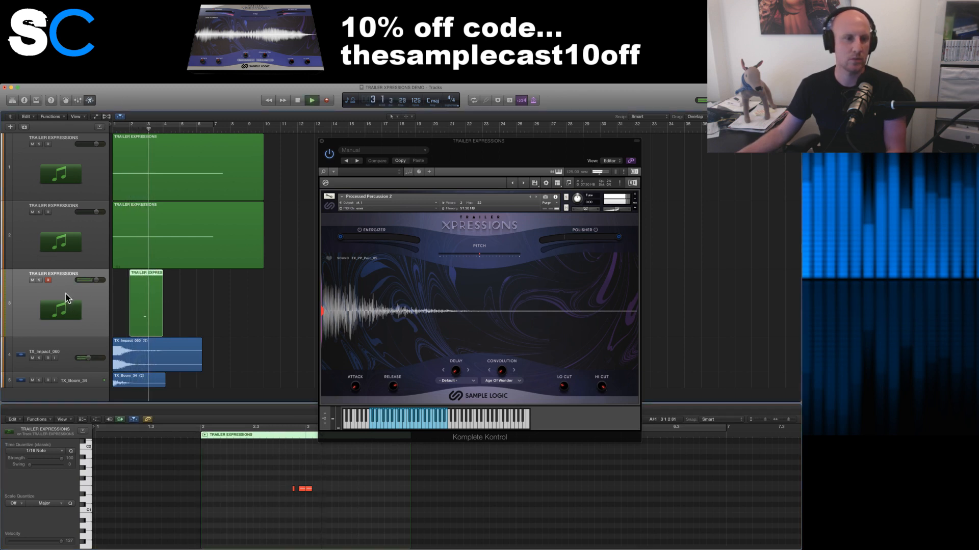
- Play the cue again and show the mixer in place of the Piano Roll
key(space)
key(b)
key(space)
key(x)
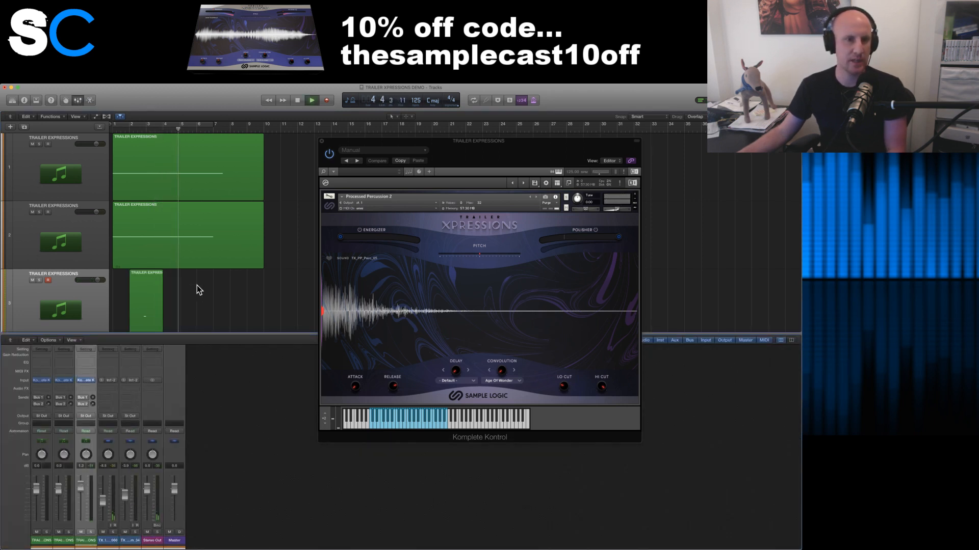
key(space)
- Rework the third track's percussion region to repeat its hits from about mid-bar 2 to mid-bar 4
scroll(145, 295, down, 2)
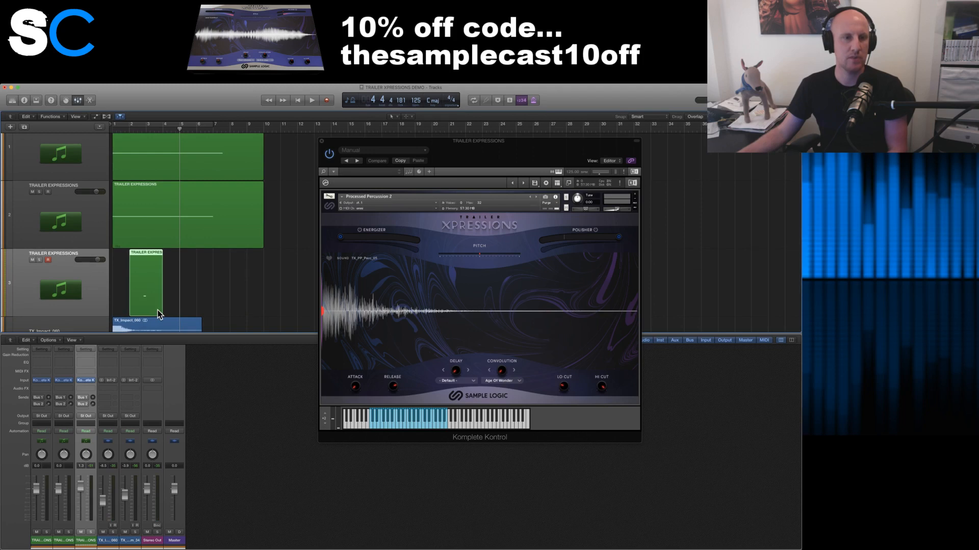
drag(159, 311, 136, 311)
mouse_move(156, 276)
mouse_down()
mouse_move(175, 280)
mouse_move(162, 275)
mouse_up()
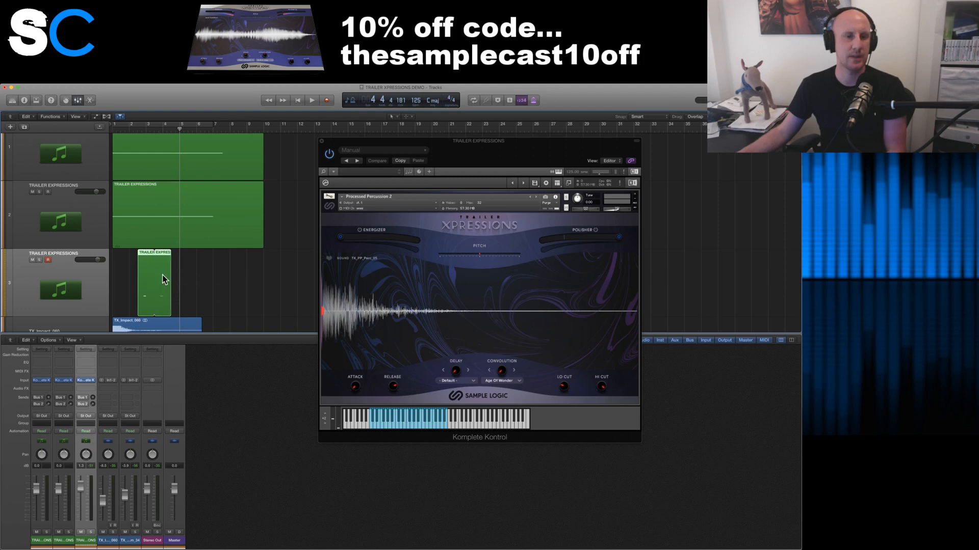
- Play the edited percussion from about bar 2, then listen to the full cue from bar 1
click(141, 131)
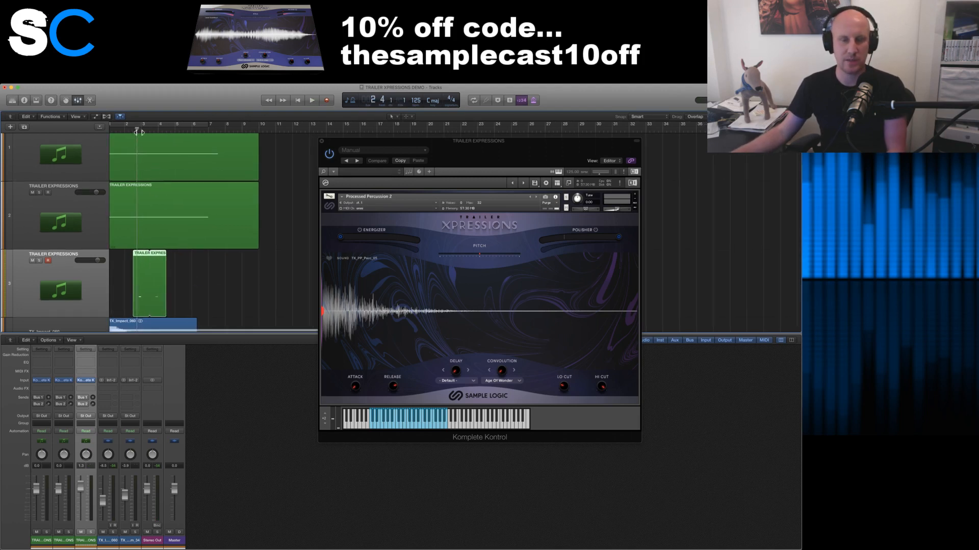
key(space)
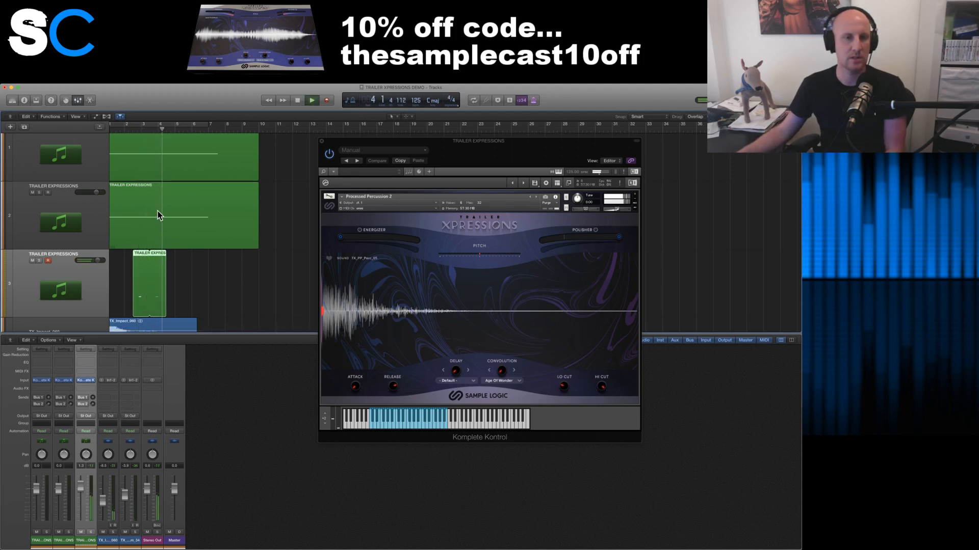
scroll(161, 142, left, 1)
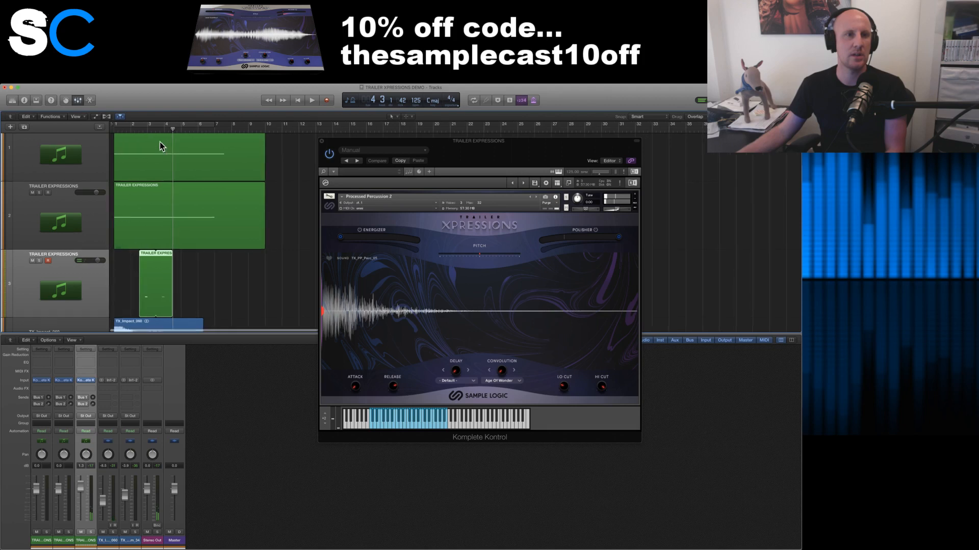
click(114, 130)
key(space)
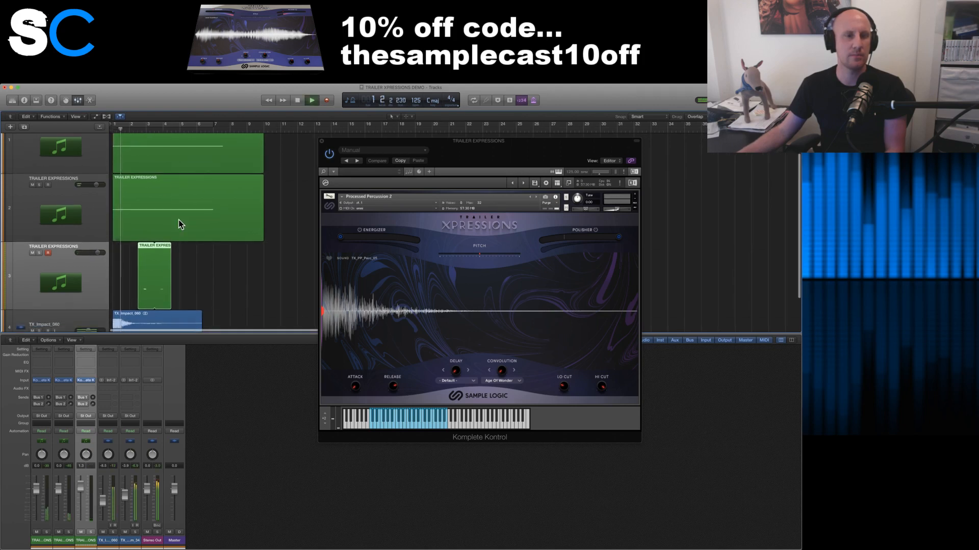
scroll(178, 219, up, 1)
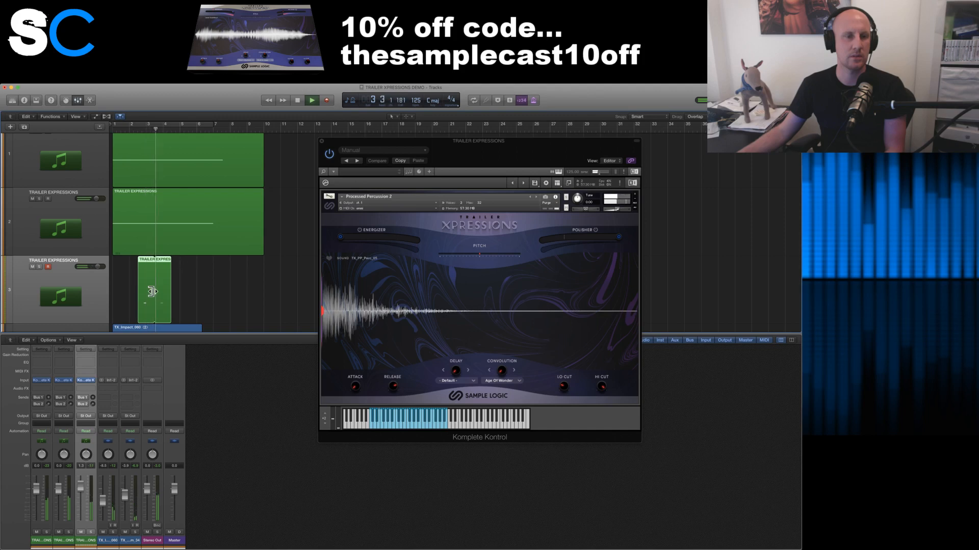
key(space)
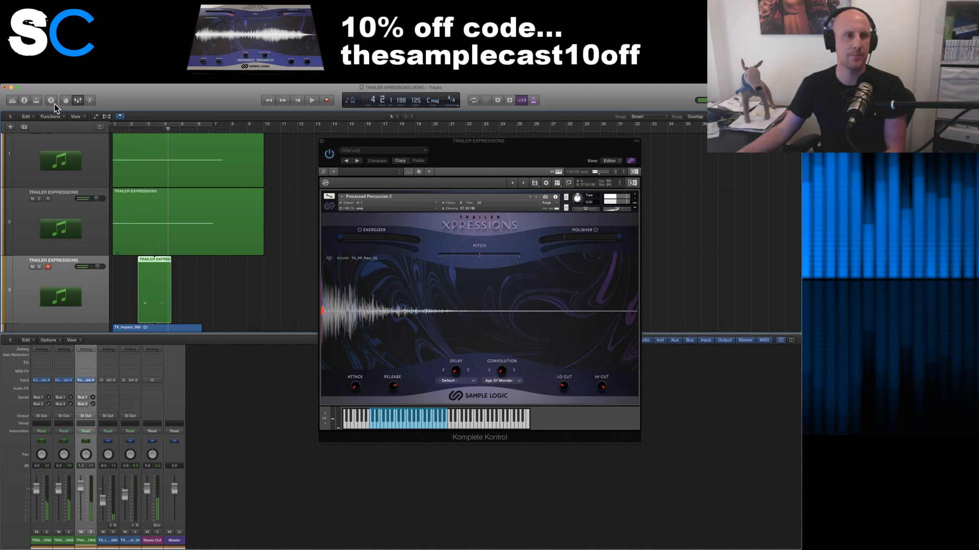
- Switch to Finder, collapse the Instruments folder and expand the Scrapes folder inside the Percussives samples
scroll(153, 230, down, 4)
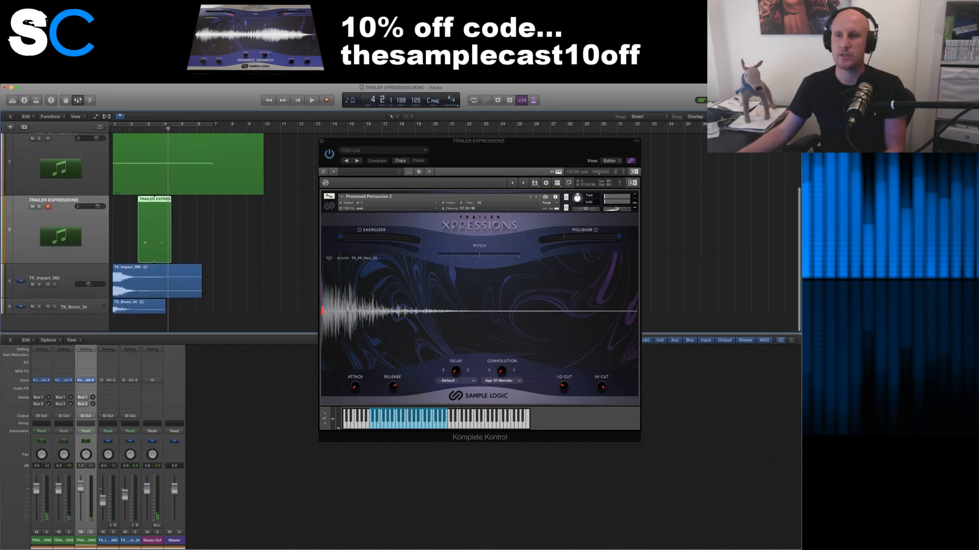
key(super+Tab)
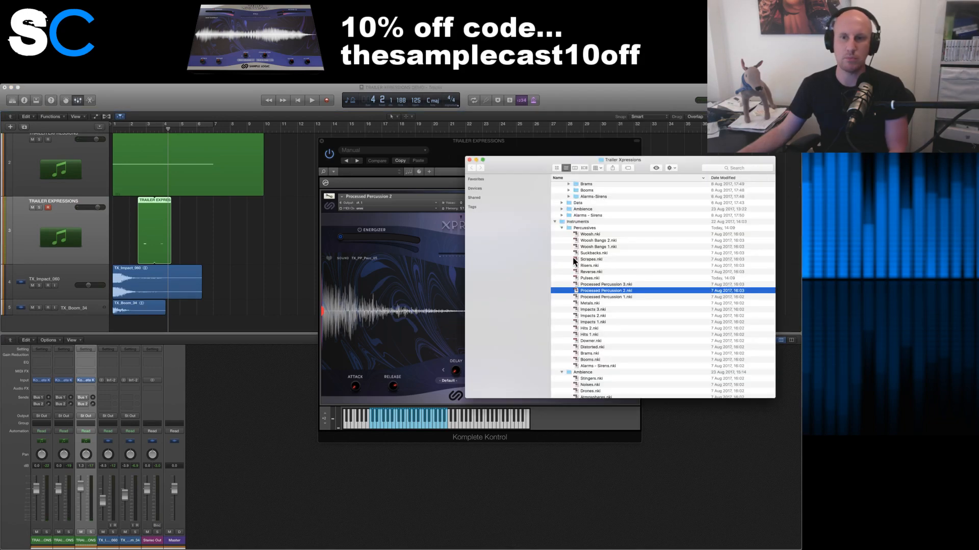
click(555, 222)
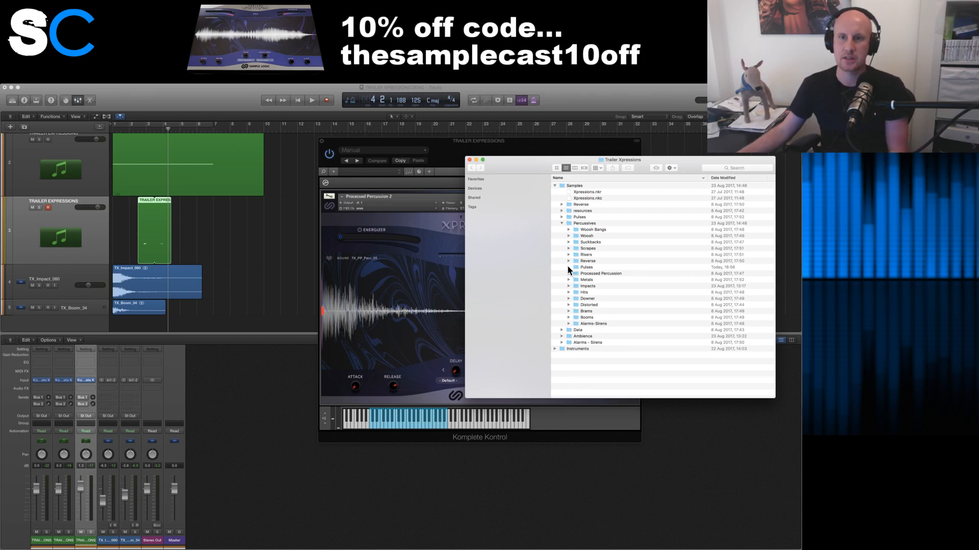
click(568, 248)
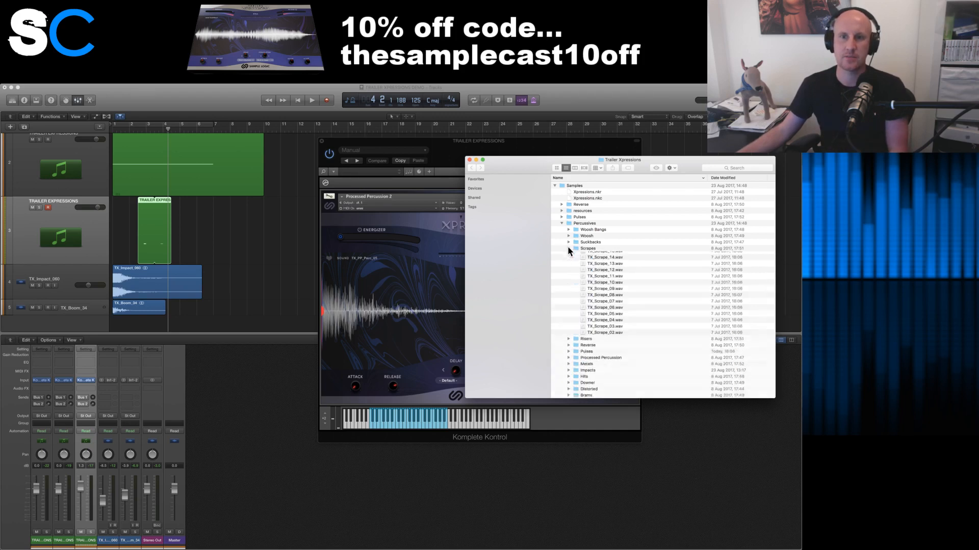
- Audition several TX_Scrape samples from the Scrapes folder, including TX_Scrape_21, TX_Scrape_17, TX_Scrape_14 and TX_Scrape_08
double_click(604, 275)
double_click(609, 304)
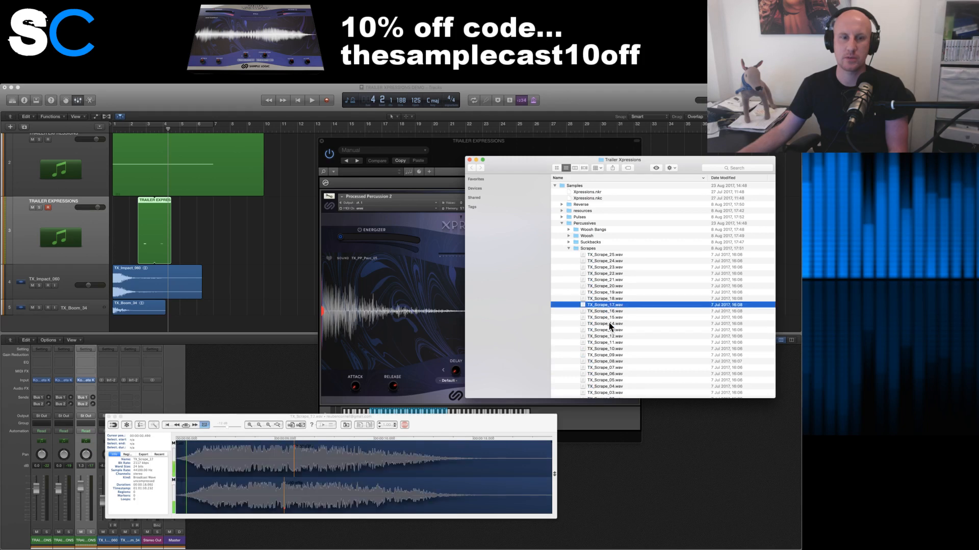
double_click(615, 324)
click(613, 355)
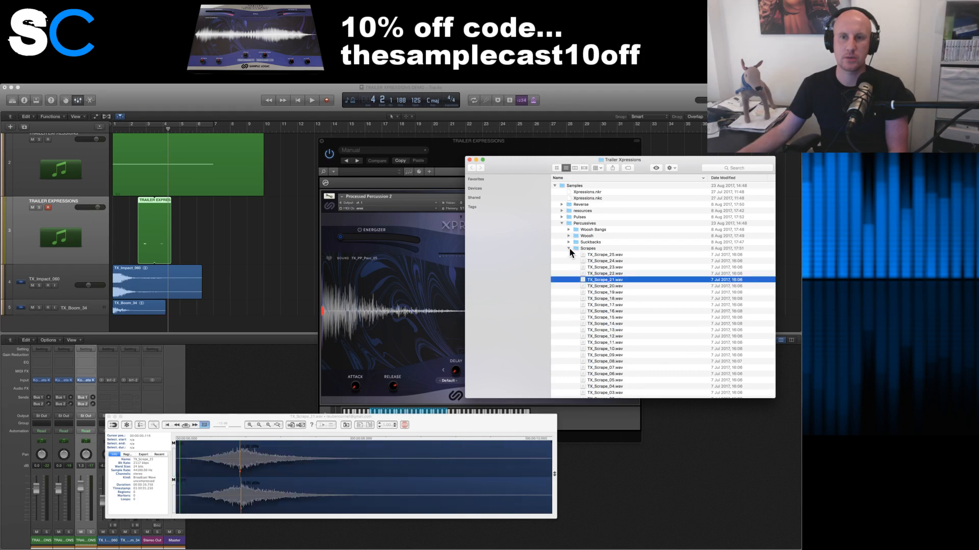
click(569, 248)
click(569, 249)
double_click(601, 323)
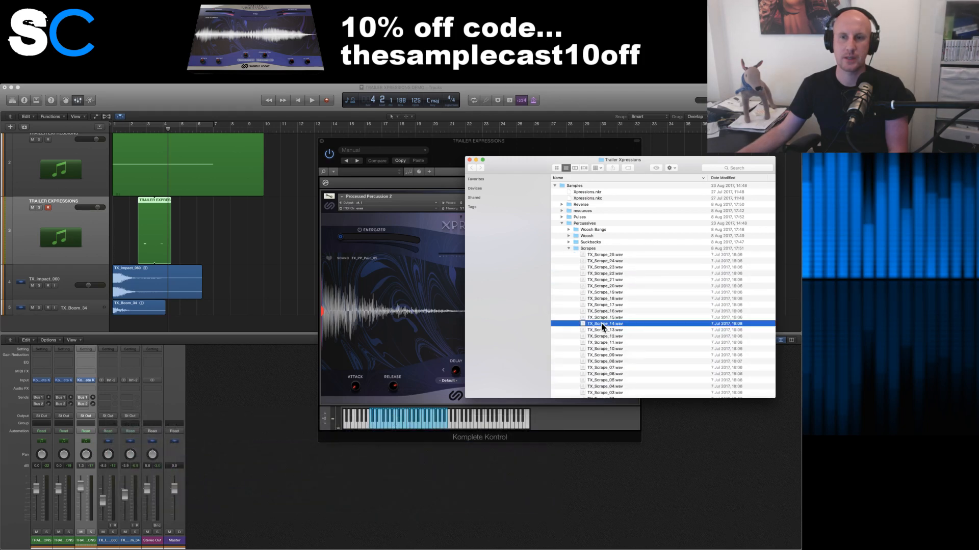
click(604, 350)
click(604, 362)
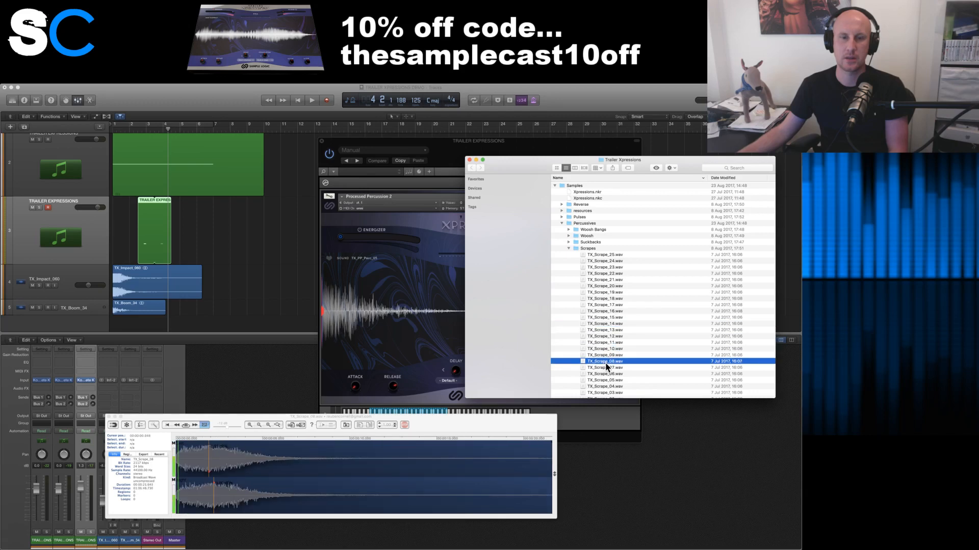
- Place TX_Scrape_08.wav at about bar 3 on a new, taller audio track below TX_Boom_34
drag(605, 362, 181, 326)
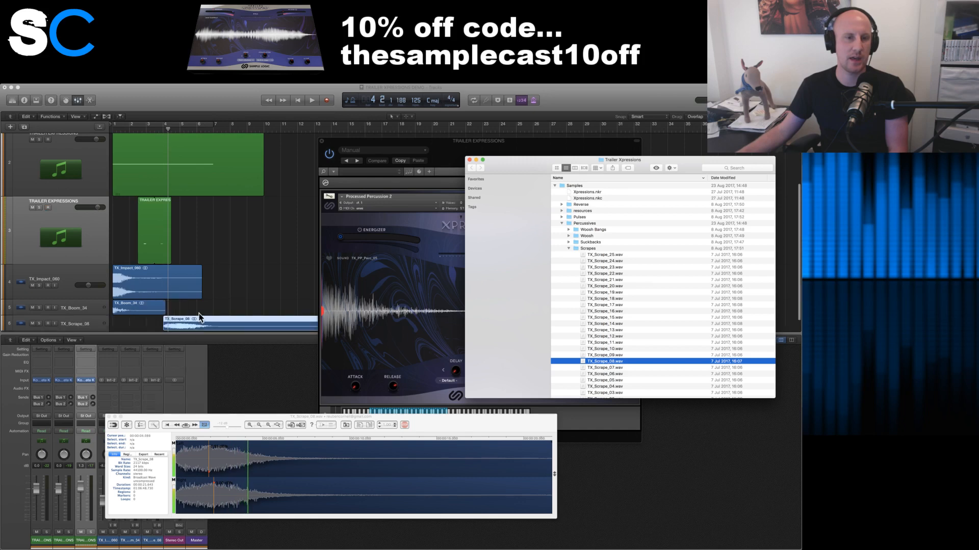
scroll(55, 308, down, 3)
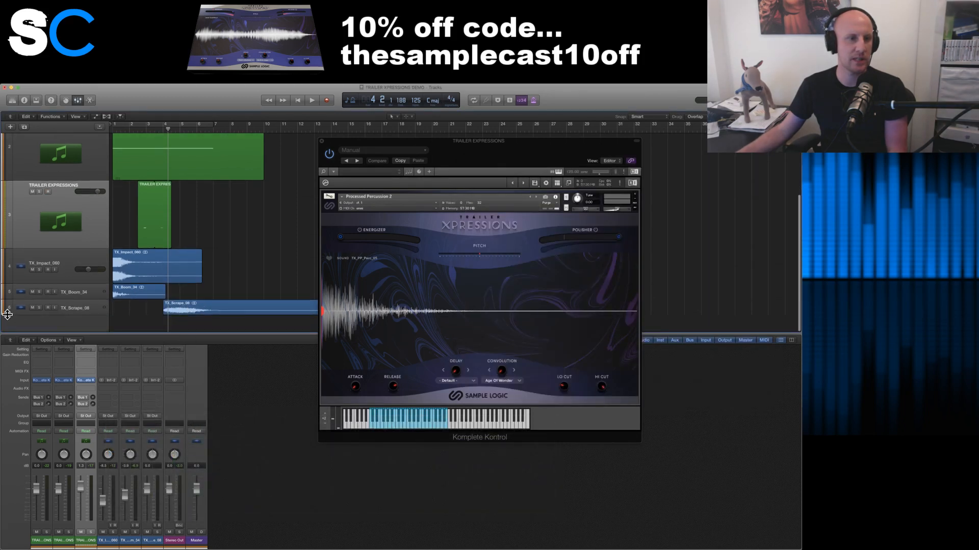
drag(8, 315, 8, 349)
scroll(173, 318, down, 2)
mouse_move(165, 313)
mouse_down()
mouse_move(188, 317)
mouse_move(180, 316)
mouse_up()
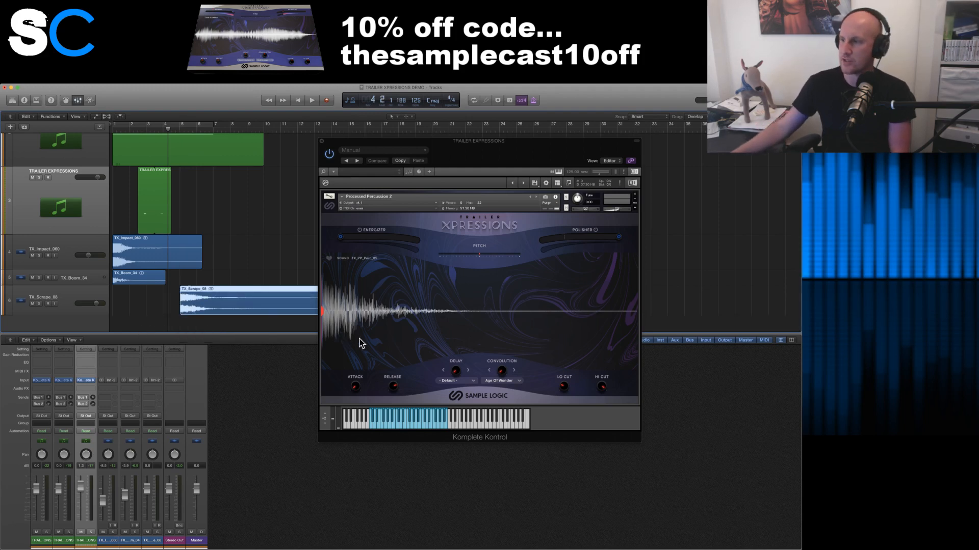
drag(221, 305, 182, 305)
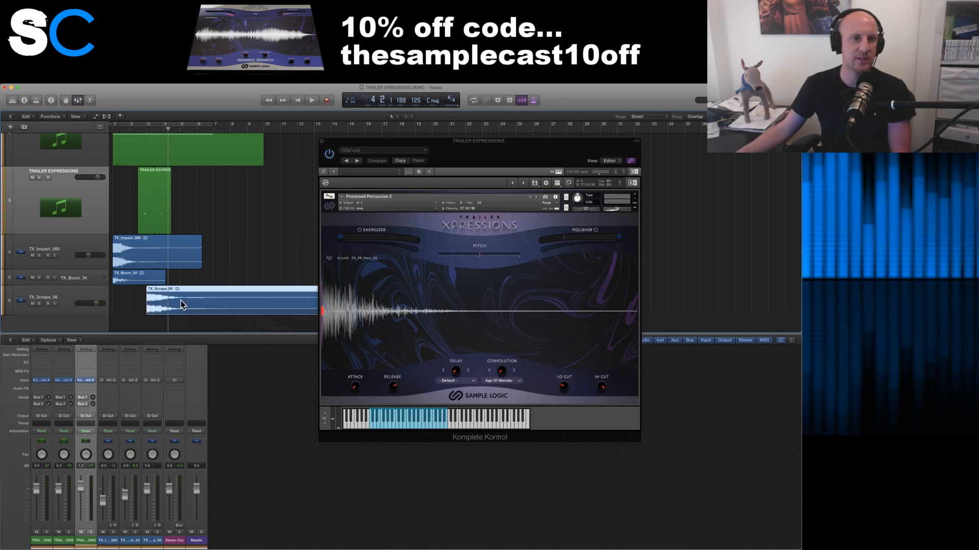
- Play the arrangement from the middle of bar 2 and lower the TX_Scrape_08 track's volume to balance the mix
drag(129, 129, 137, 129)
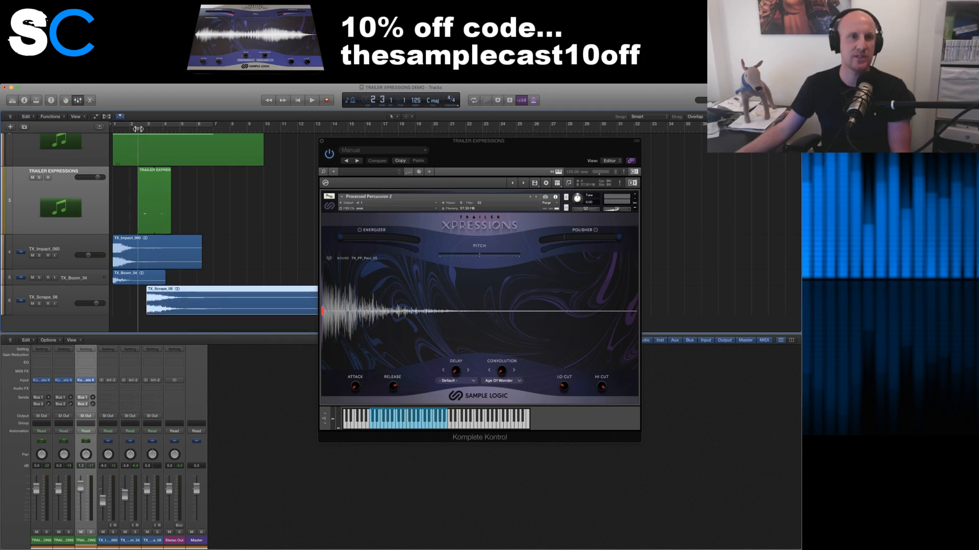
key(space)
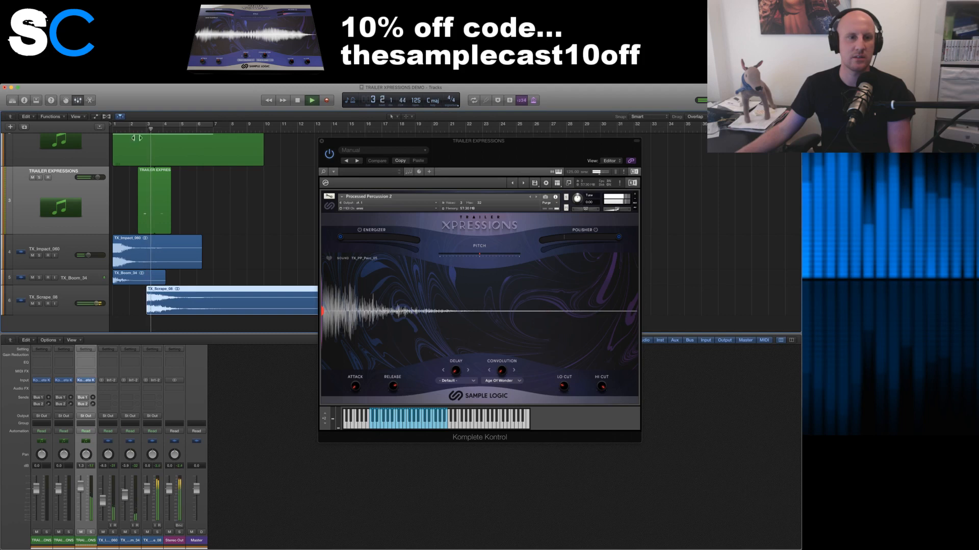
click(70, 301)
key(space)
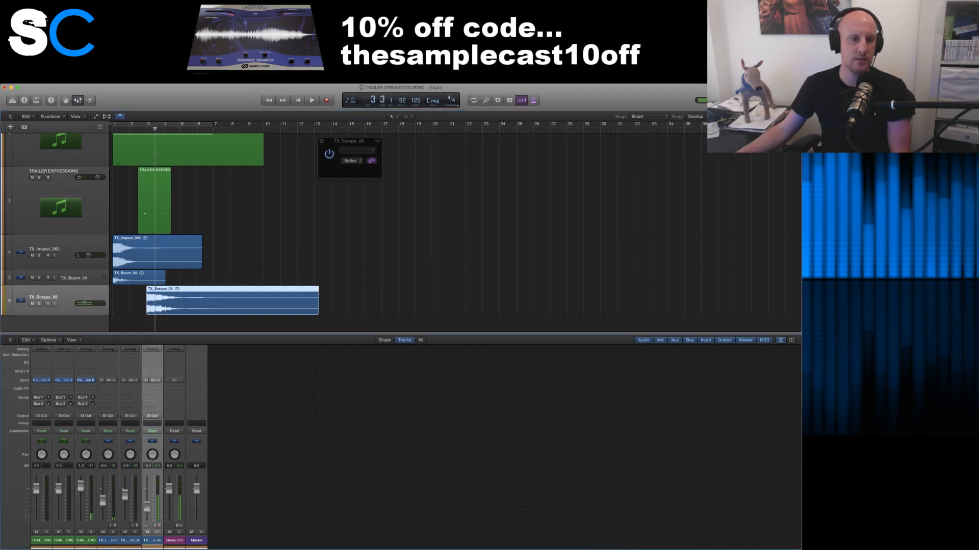
click(141, 135)
key(space)
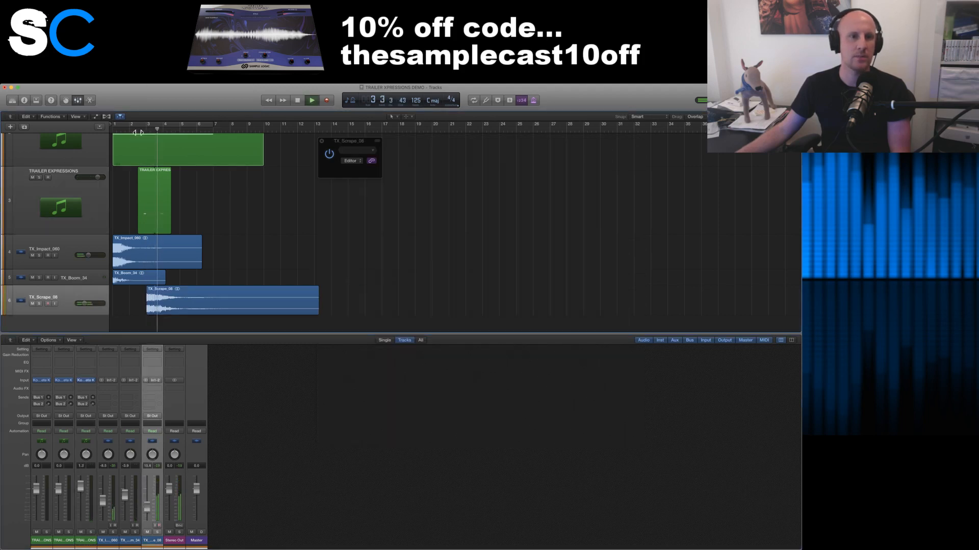
click(137, 130)
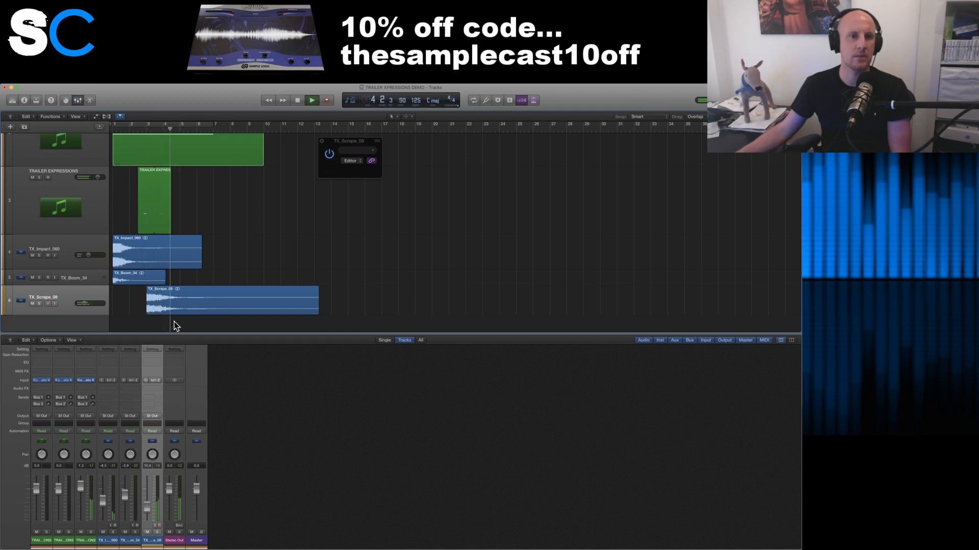
key(space)
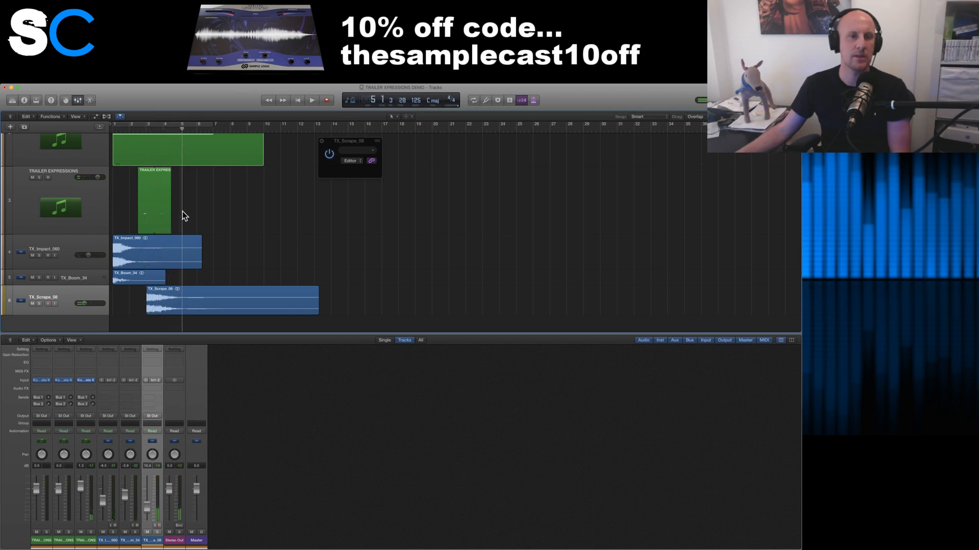
click(222, 301)
- Create a new track with duplicate settings from the second Trailer Expressions instrument track and move it below TX_Scrape_08
scroll(97, 219, up, 2)
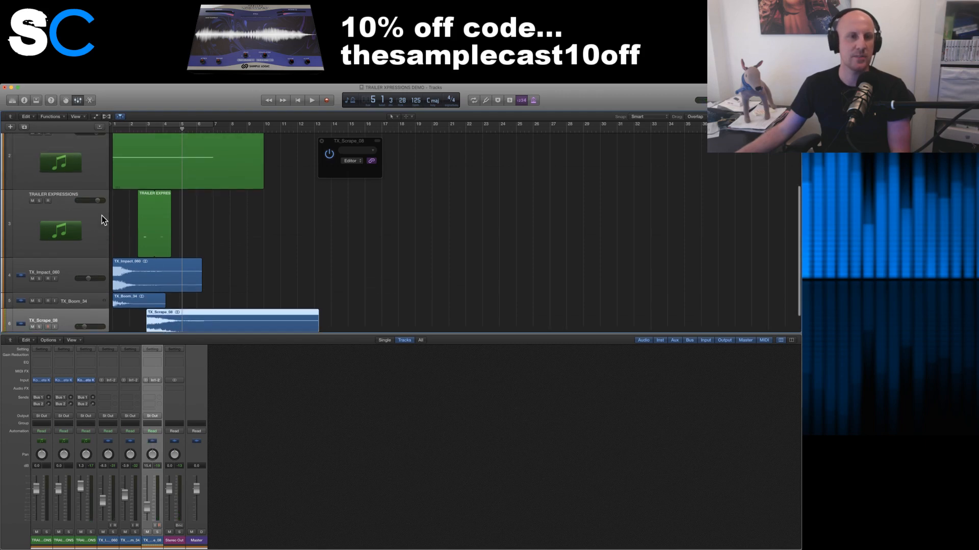
scroll(42, 143, up, 1)
click(23, 177)
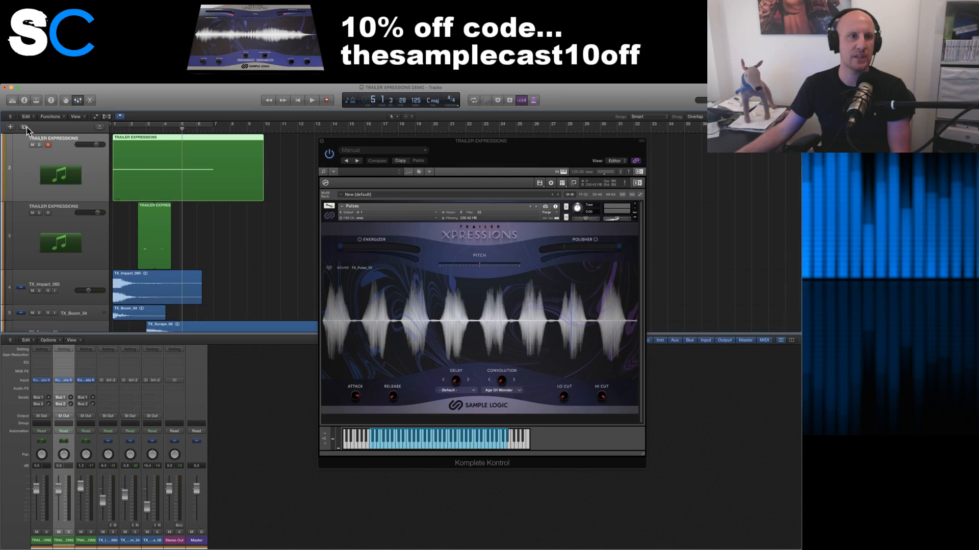
scroll(82, 204, down, 2)
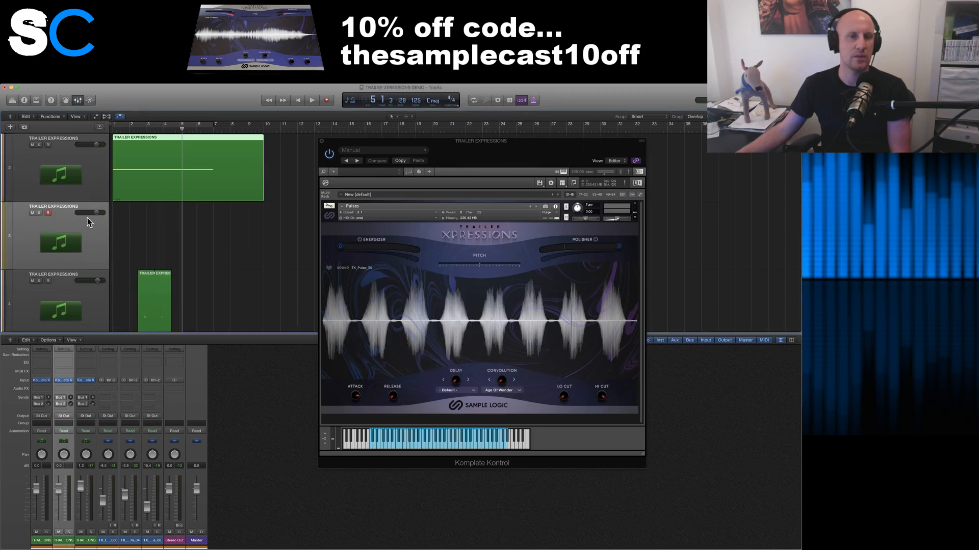
click(50, 213)
scroll(56, 230, down, 10)
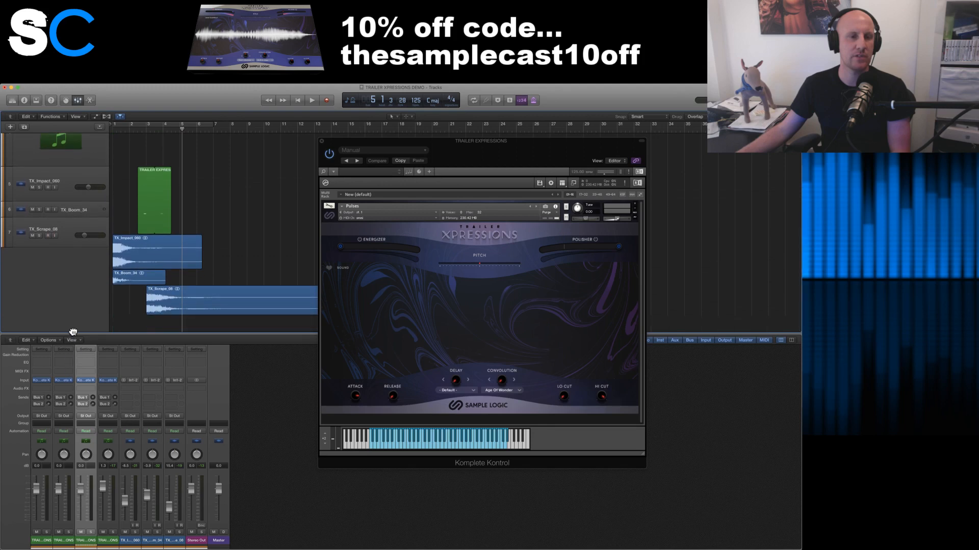
double_click(81, 314)
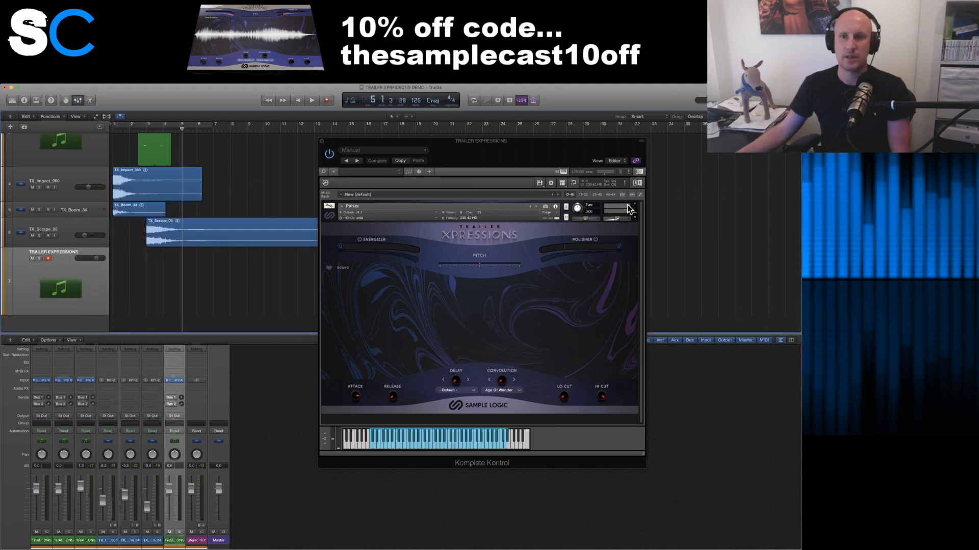
- Switch to Finder, browse the Suckbacks, Woosh and Woosh Bangs sample folders, and audition several TX_WooshBang files
key(super+Tab)
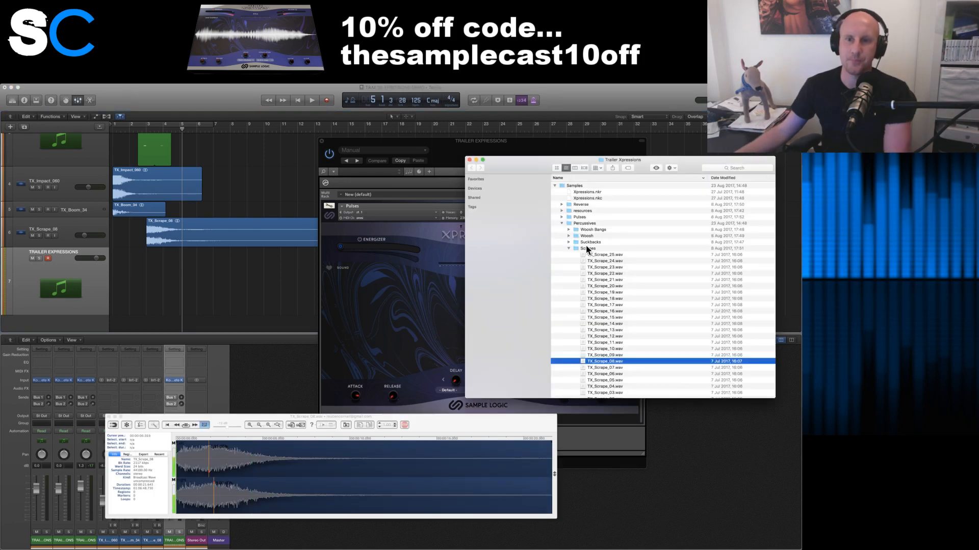
click(569, 249)
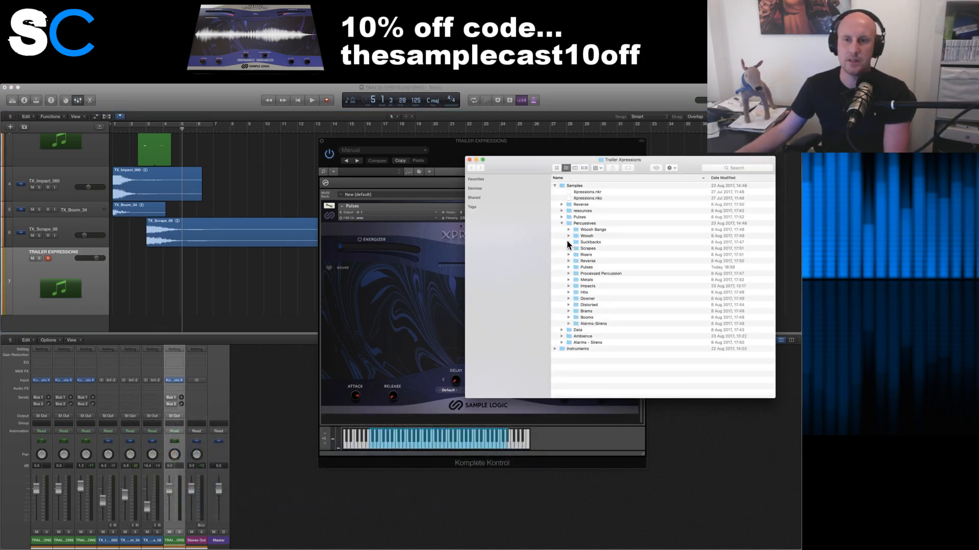
click(568, 242)
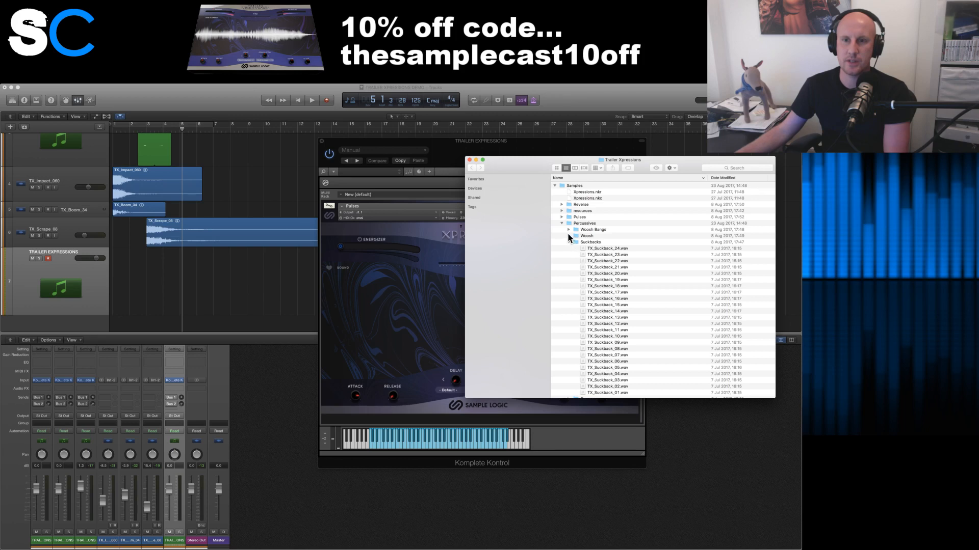
click(568, 235)
click(569, 230)
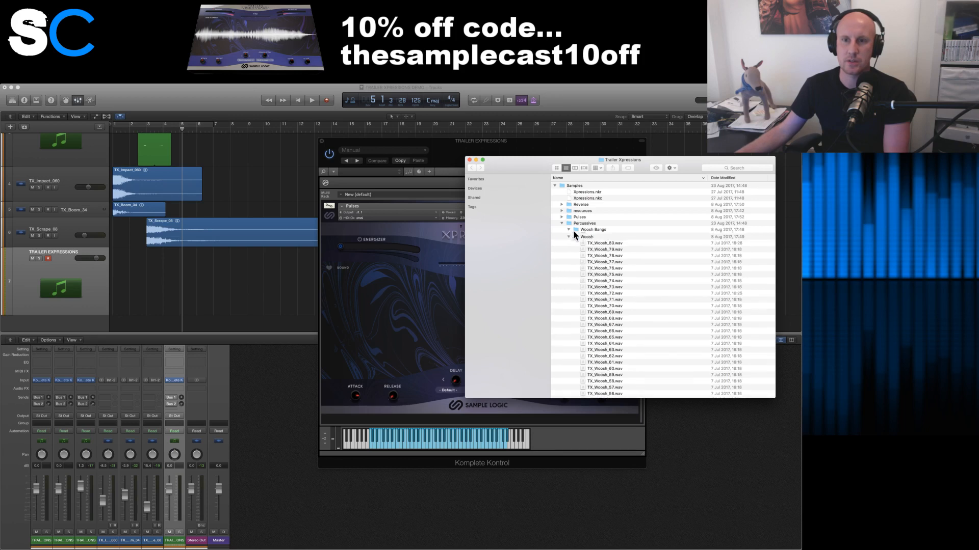
click(598, 268)
key(Down)
key(Down)
key(Down)
key(Down)
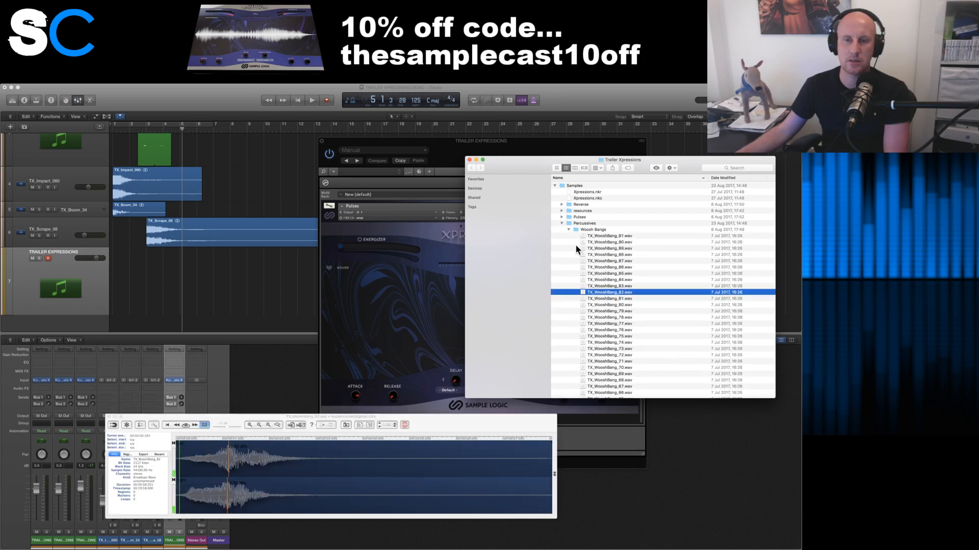
- Load Woosh Bangs 2.nki from the Percussives instruments folder into the new track's sampler
click(561, 223)
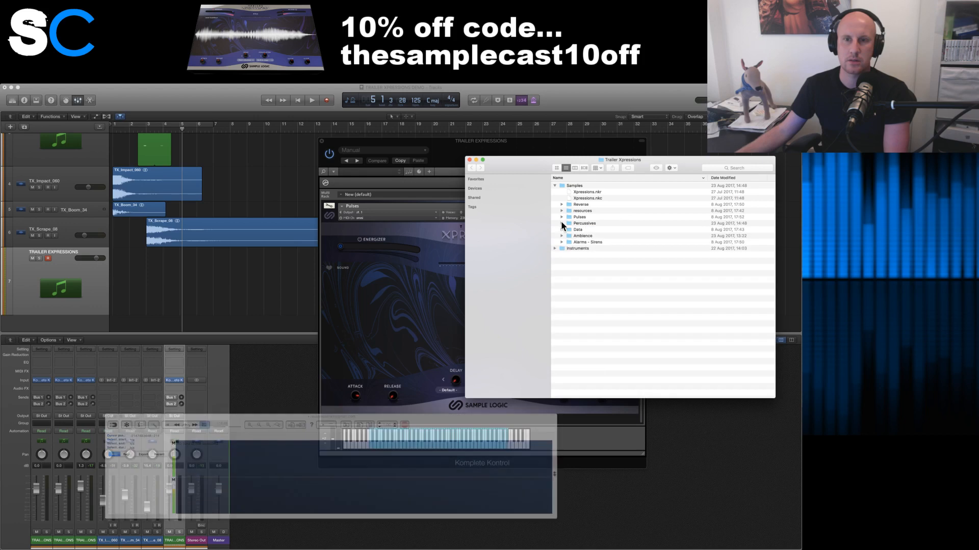
click(554, 249)
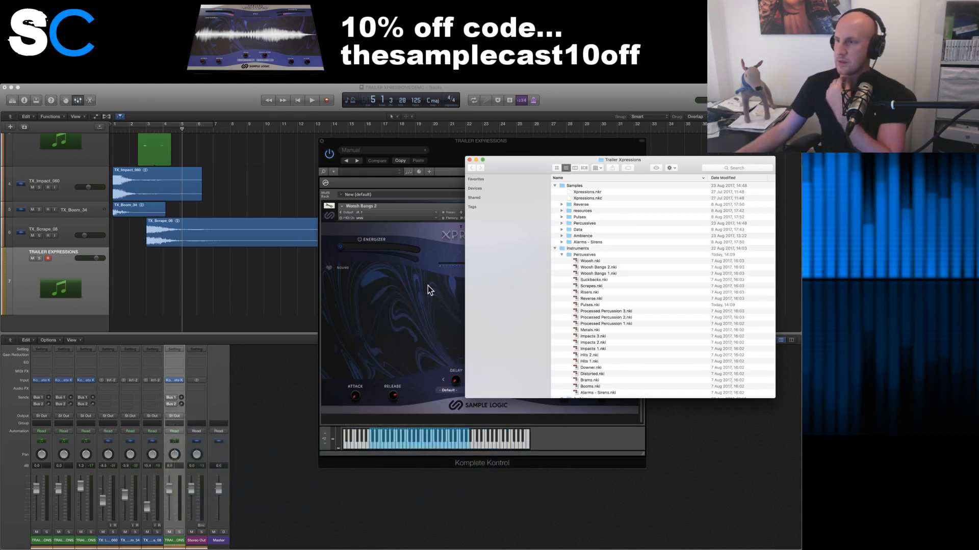
click(423, 292)
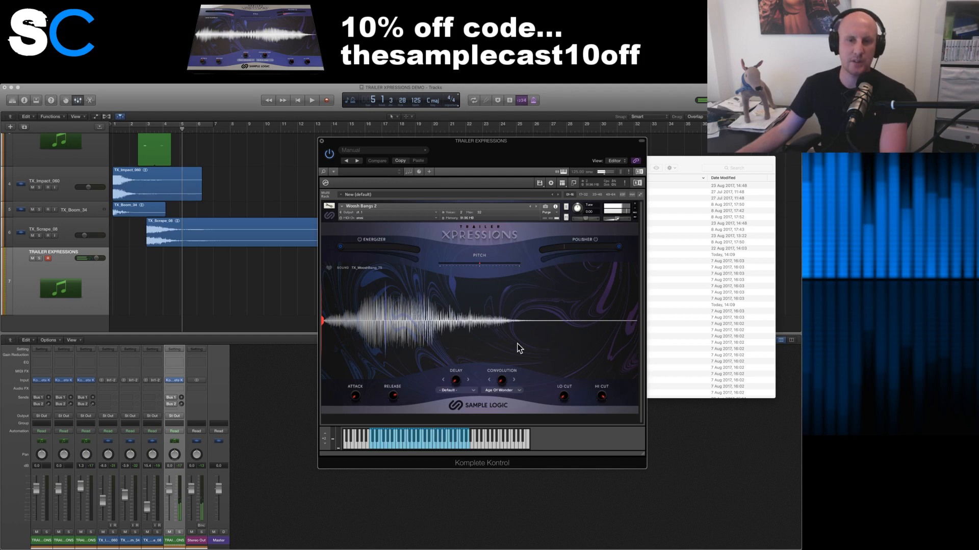
right_click(481, 265)
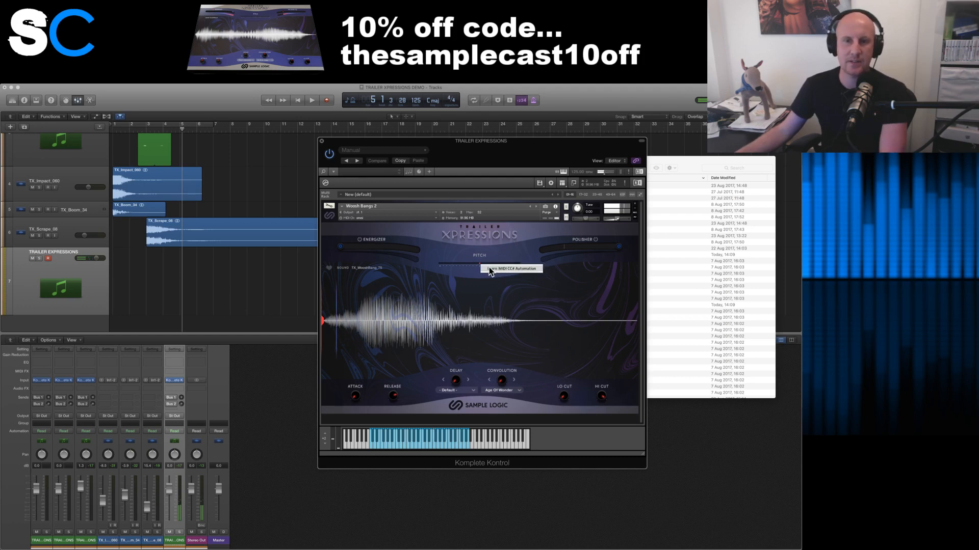
click(491, 269)
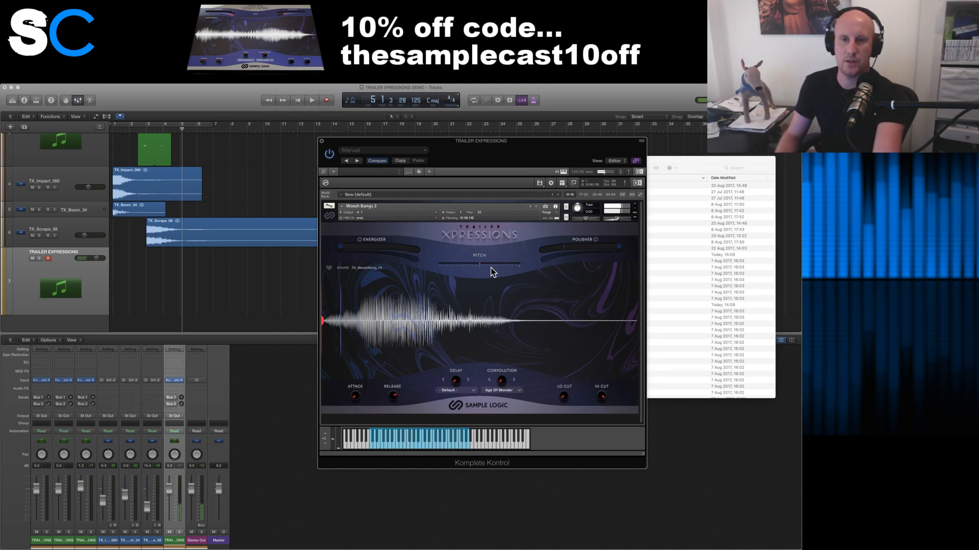
right_click(482, 264)
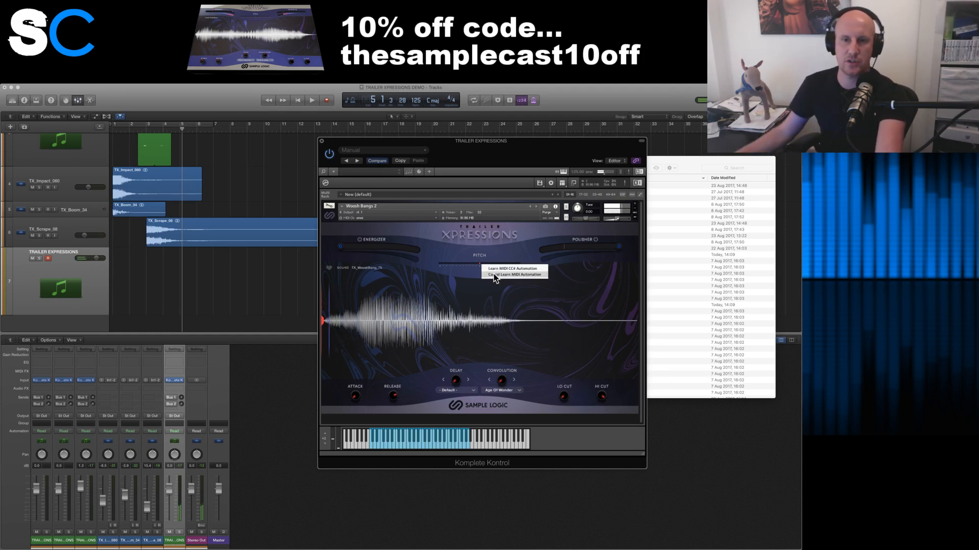
click(493, 274)
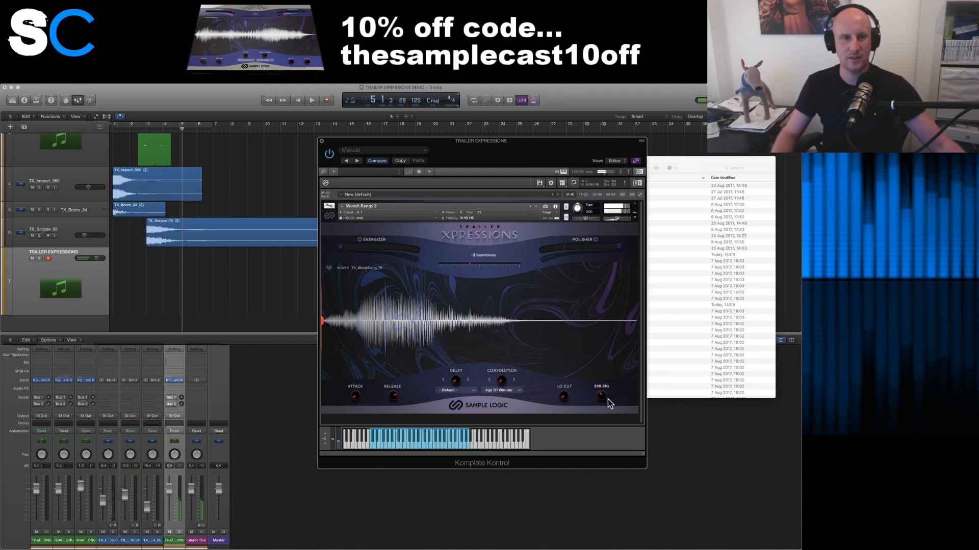
- Place the playhead at bar 3, raise the instrument's Convolution amount and choose the Smeared convolution preset
click(148, 131)
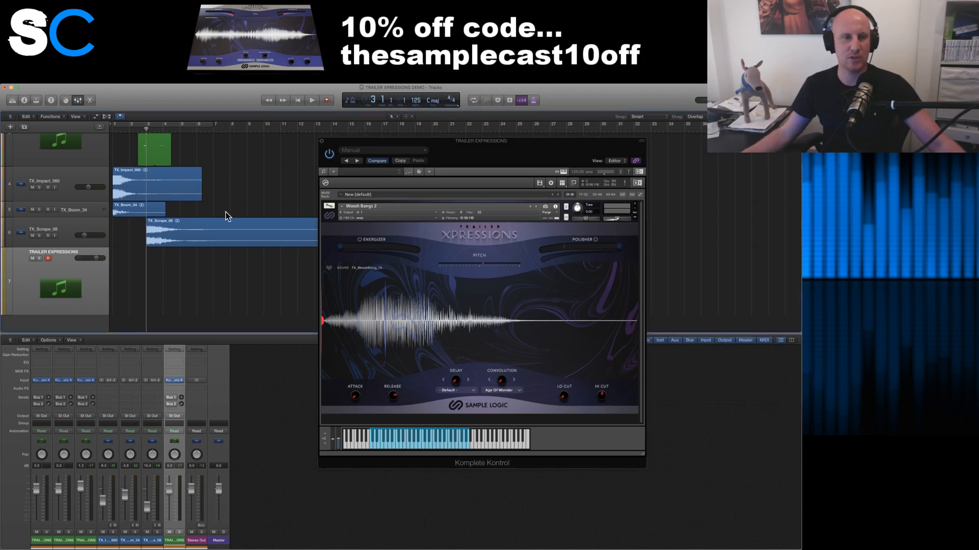
drag(499, 385, 499, 343)
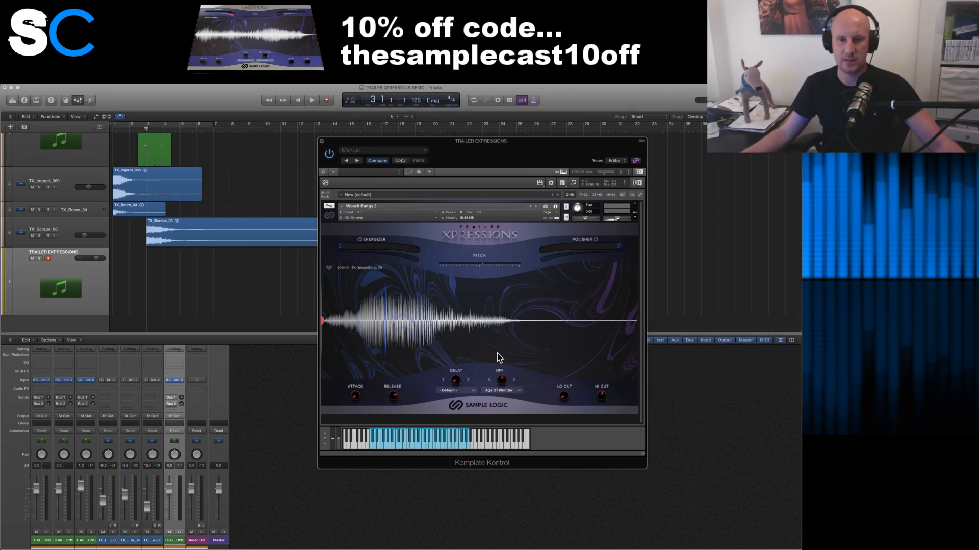
click(509, 392)
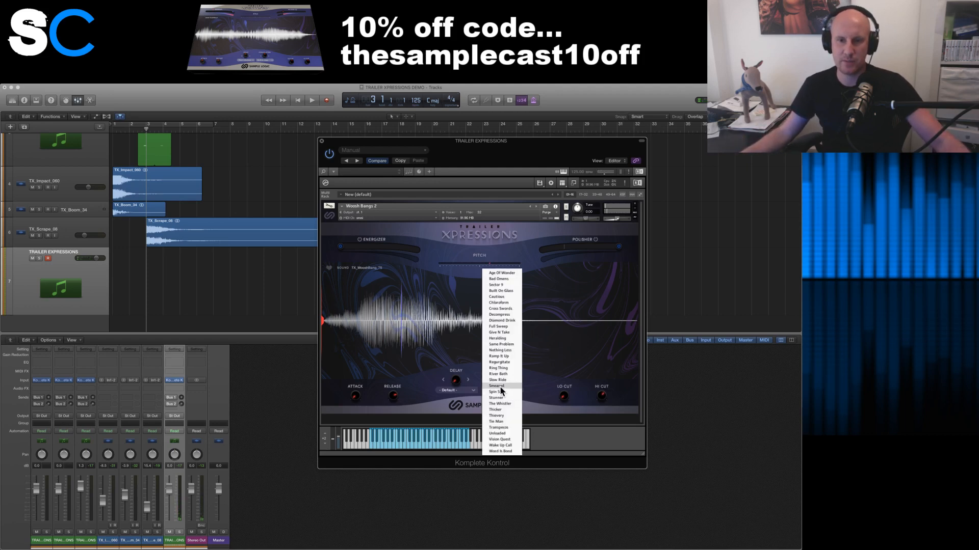
click(500, 386)
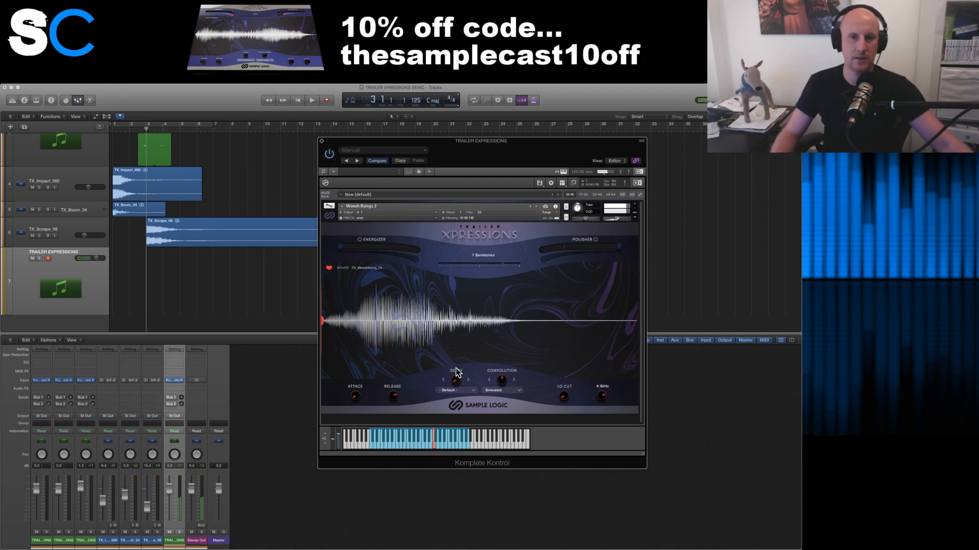
- Record a Woosh Bangs 2 performance on the new track from bar 3 and play the take back with the other tracks
key(space)
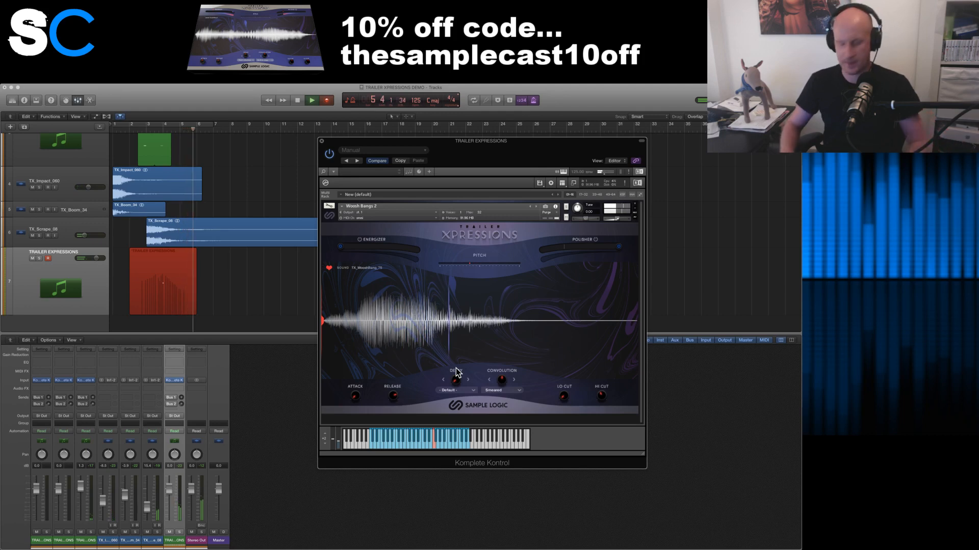
key(space)
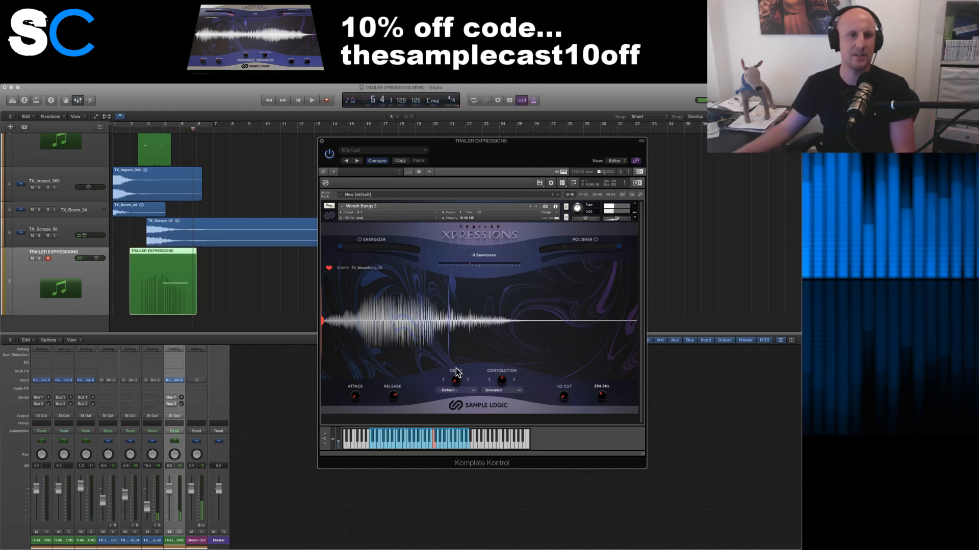
double_click(154, 130)
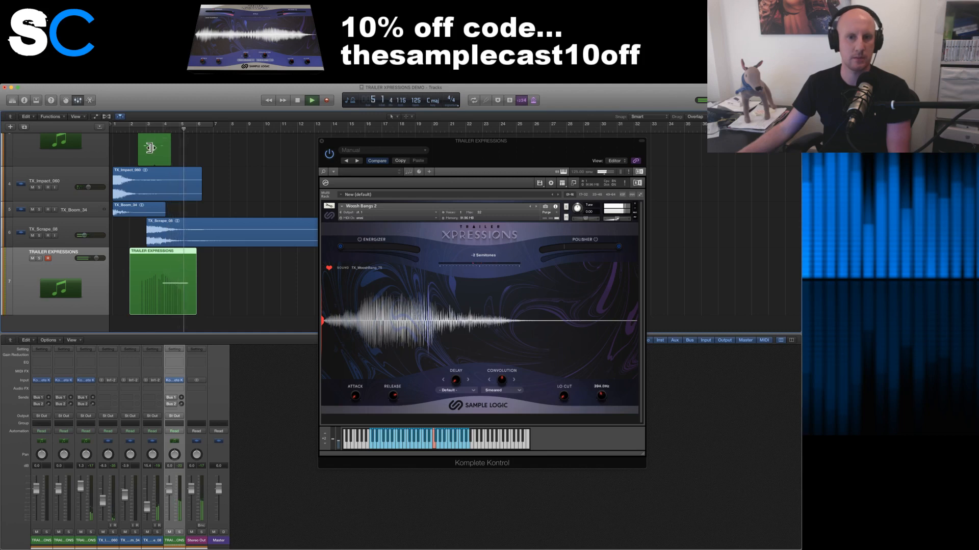
key(space)
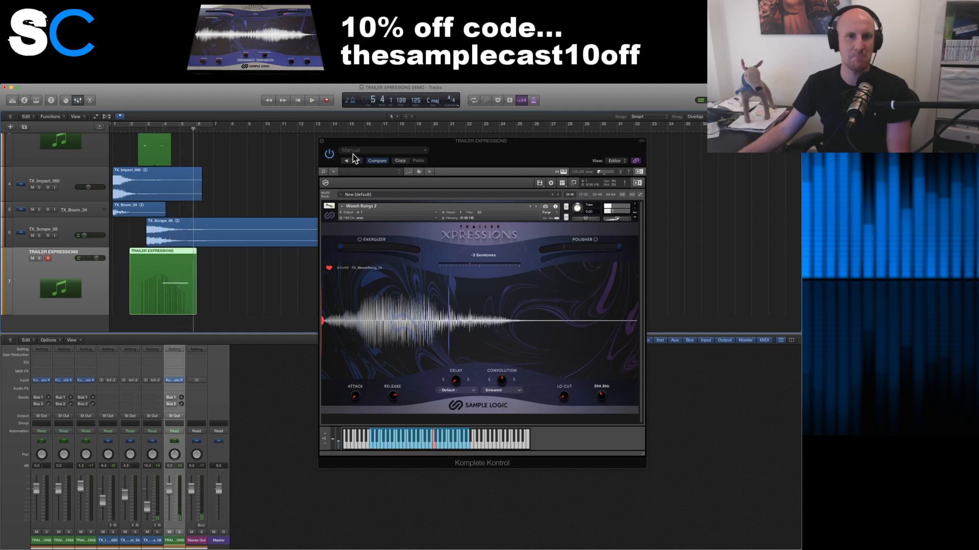
click(189, 125)
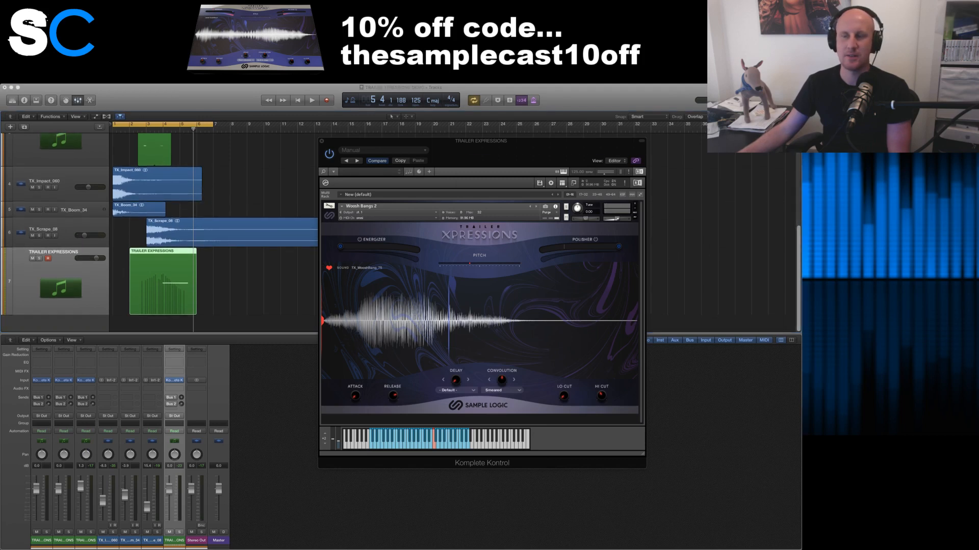
- Switch to Finder, expand the Percussives sample folder and audition TX_WooshBang_81 and other files lower in the Woosh Bangs list
key(super+Tab)
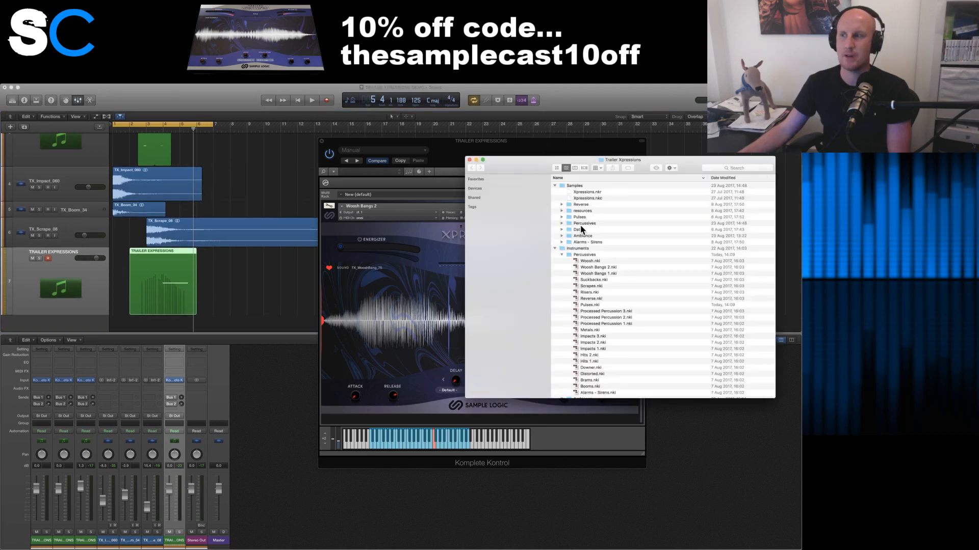
click(560, 254)
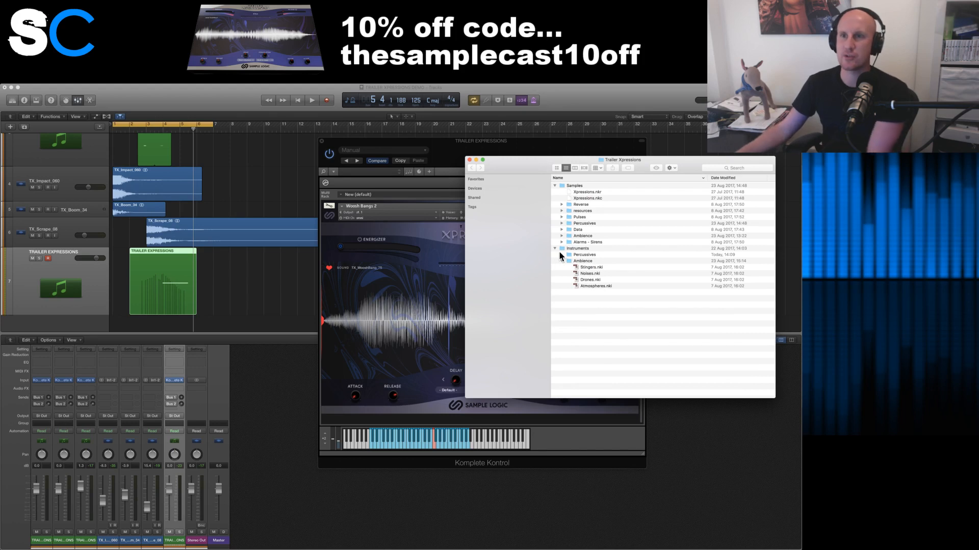
alt+click(561, 224)
scroll(626, 278, down, 2)
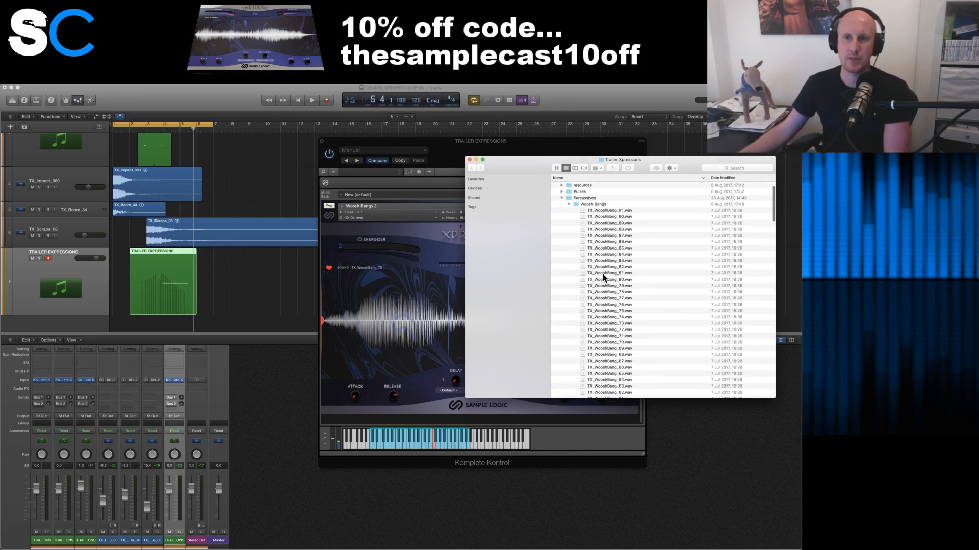
click(607, 274)
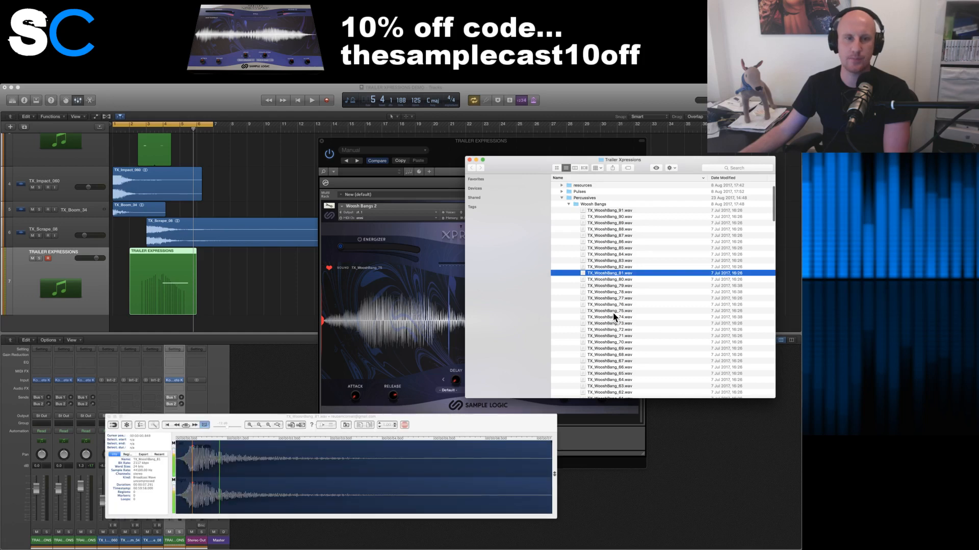
click(612, 329)
click(615, 349)
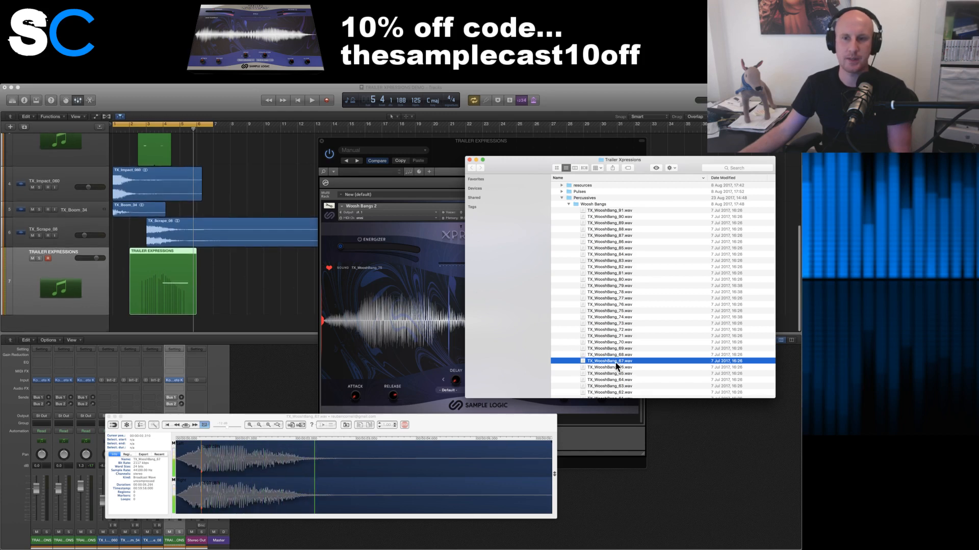
- Add TX_WooshBang_67.wav to a new audio track at bar 5, then hide the mixer and move the sample preview window off the regions
drag(613, 362, 198, 323)
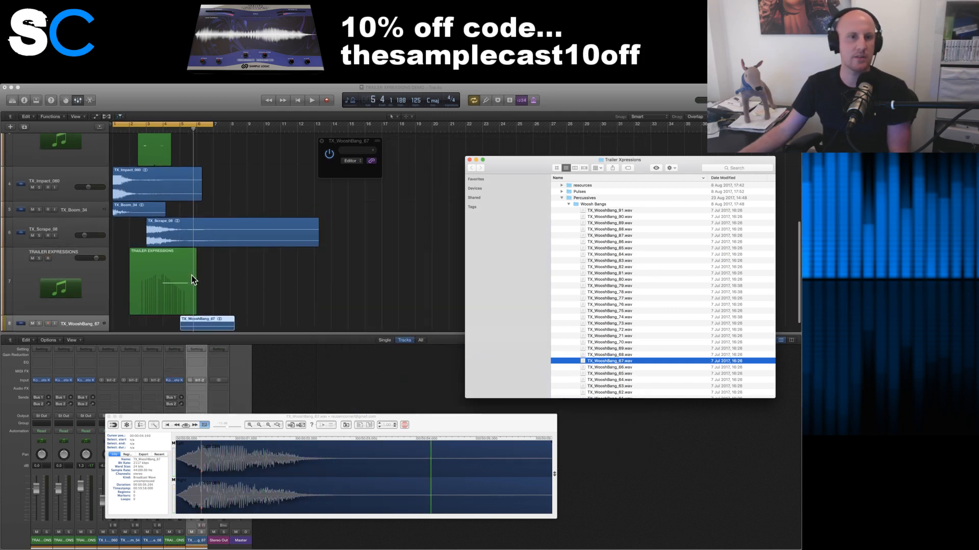
click(295, 301)
scroll(270, 287, up, 5)
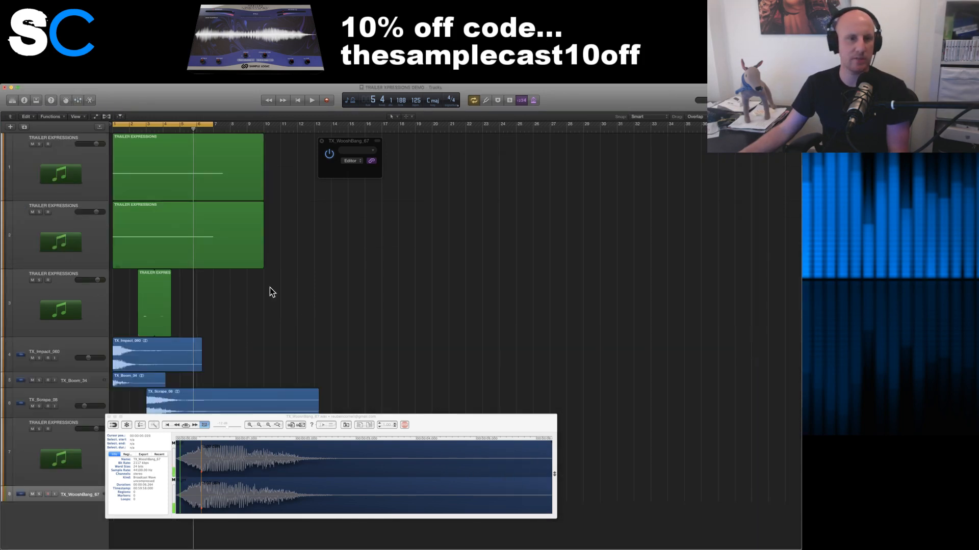
key(x)
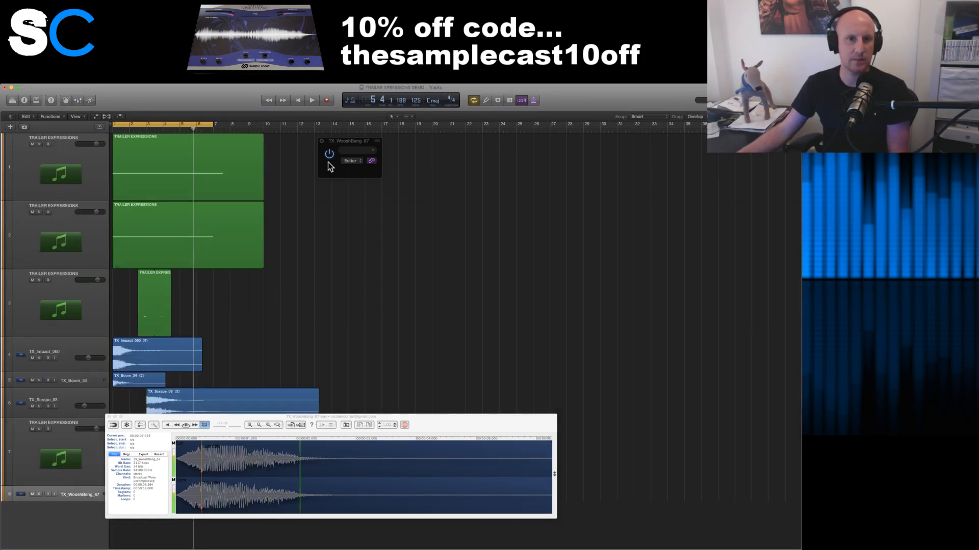
drag(234, 421, 444, 378)
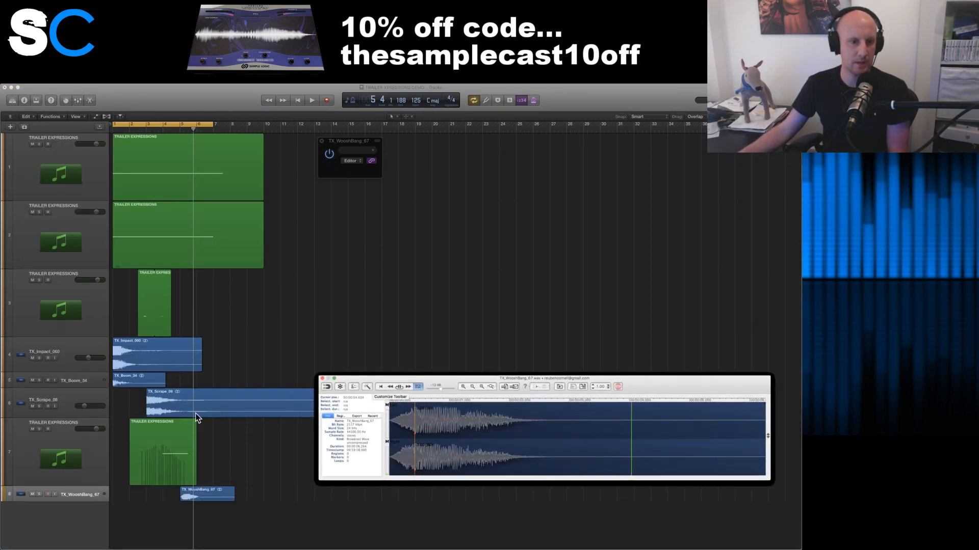
scroll(179, 267, right, 2)
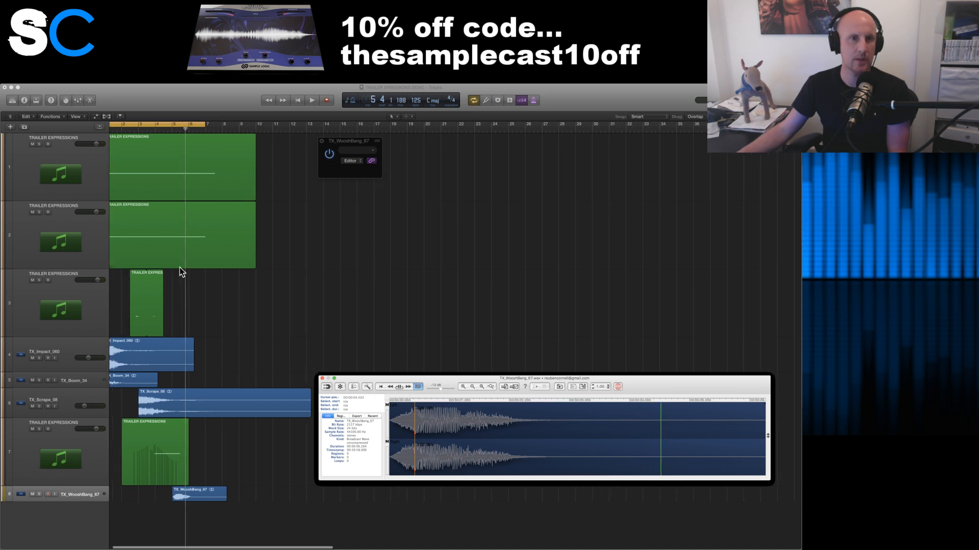
- Play the cue from about bar 3 into the new TX_WooshBang_67 region with cycling off
click(146, 122)
click(143, 125)
key(space)
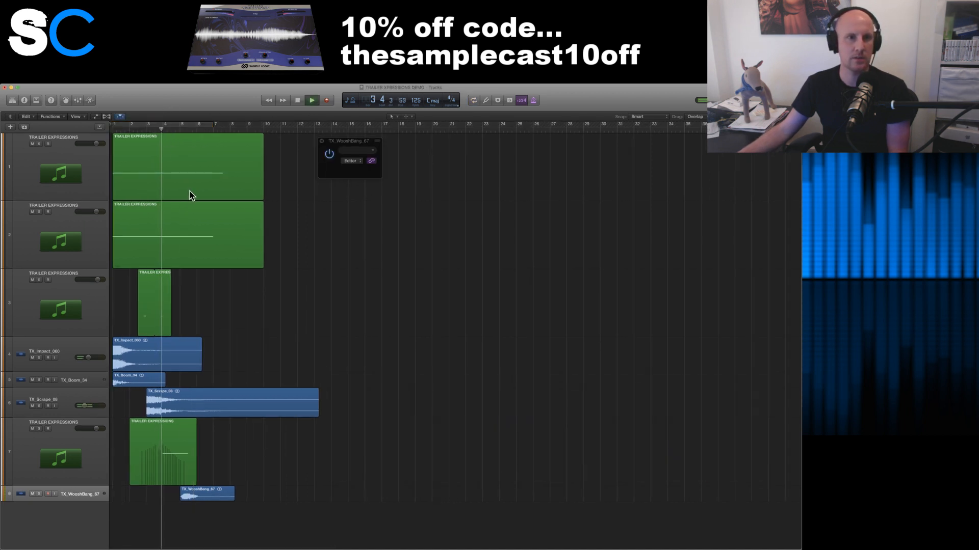
scroll(191, 474, right, 1)
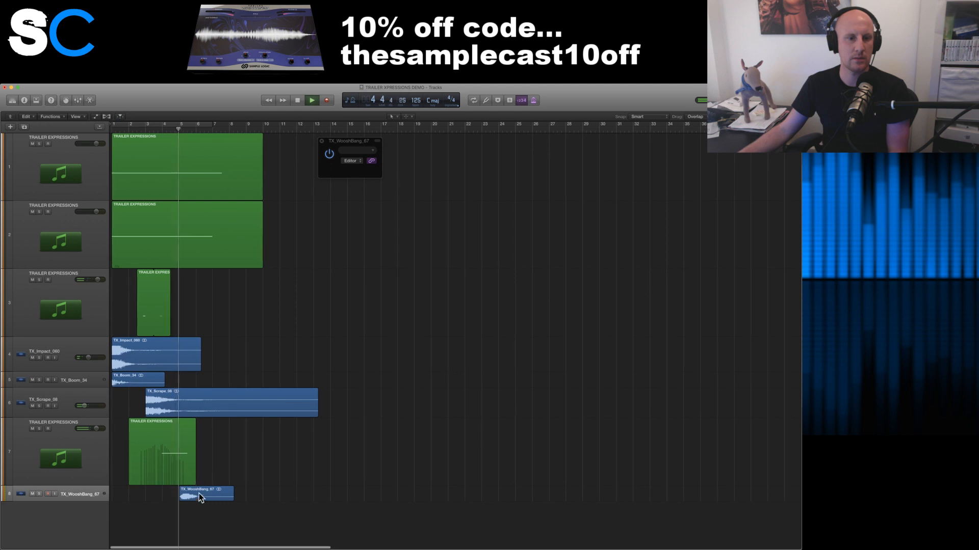
key(space)
- Show the mixer and lower the TX_WooshBang_67 track's volume to about -6 dB
click(194, 495)
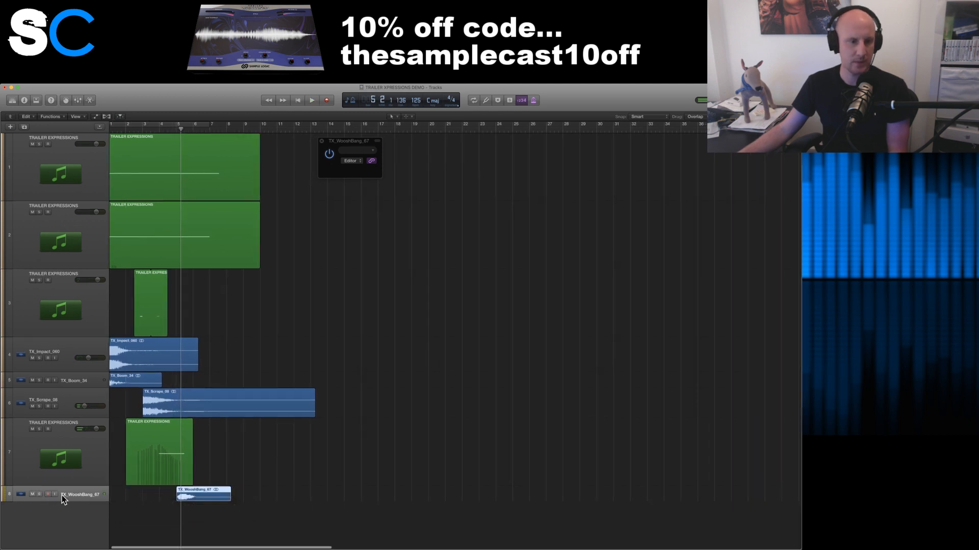
key(x)
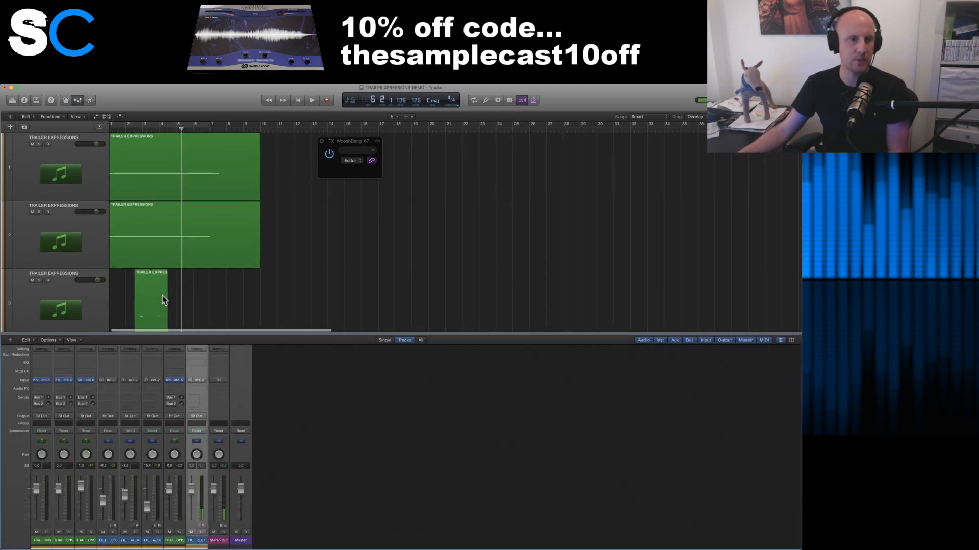
scroll(162, 296, down, 5)
drag(192, 489, 191, 497)
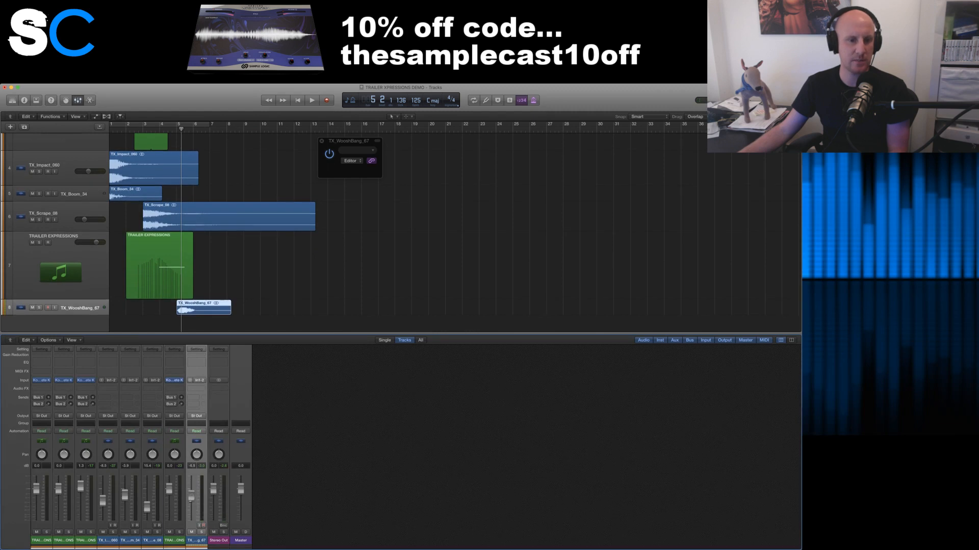
- Enlarge the TX_WooshBang_67 track, audition its region zoomed in, and shift the region slightly earlier so it starts just before bar 5
drag(7, 314, 7, 274)
scroll(181, 255, left, 1)
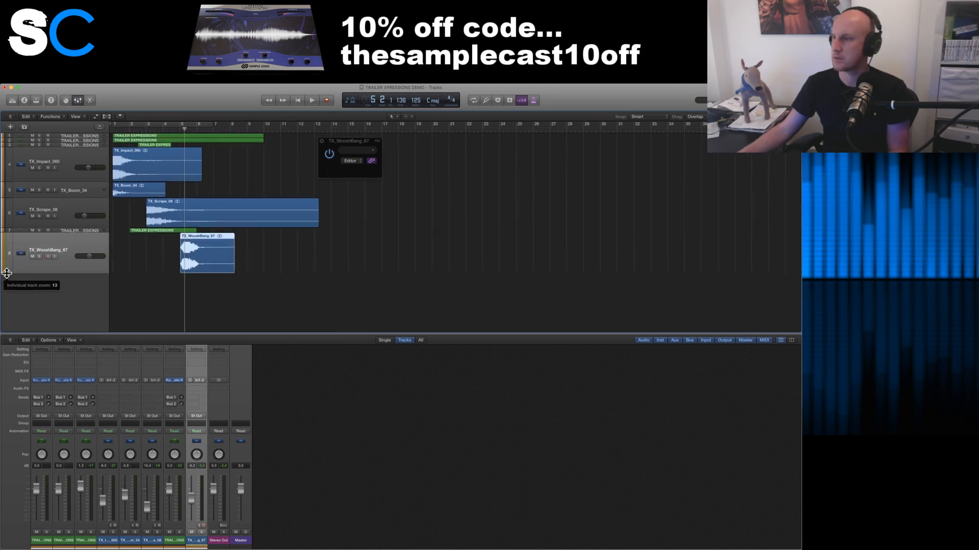
key(super+Right)
key(super+Right)
key(super+Right)
key(super+Right)
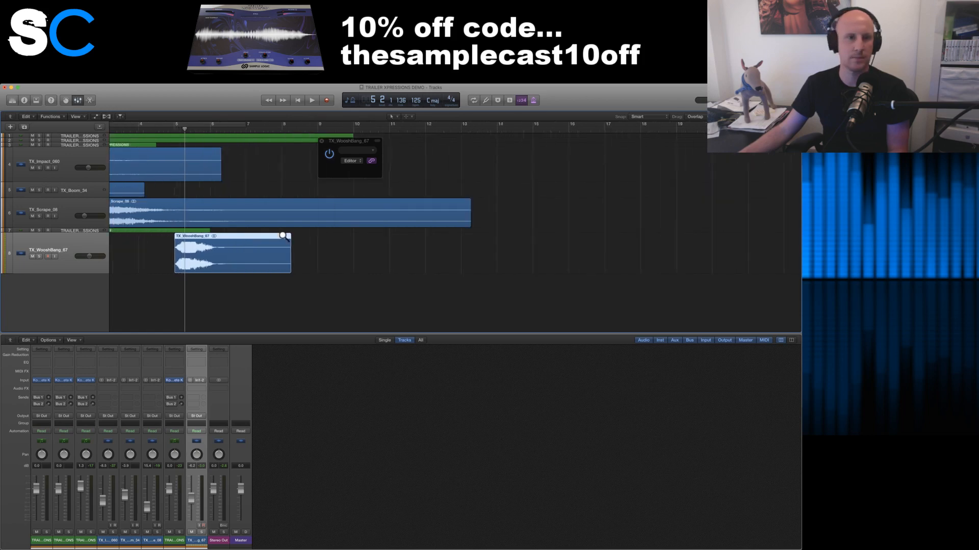
key(space)
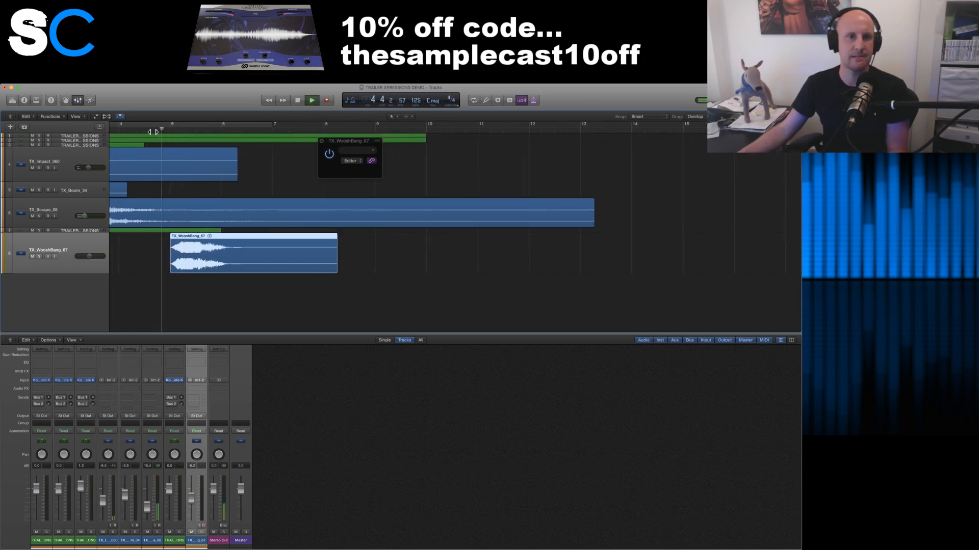
key(space)
scroll(232, 248, left, 3)
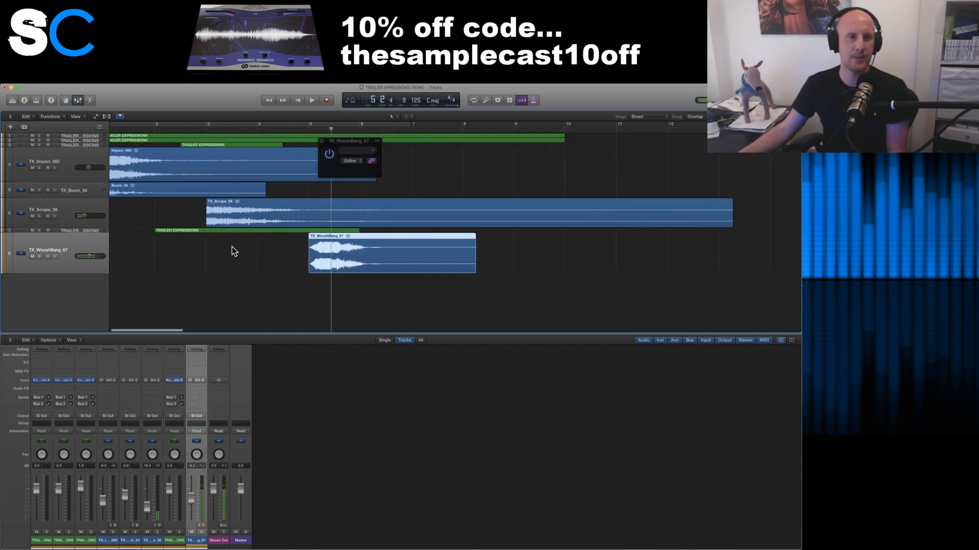
drag(366, 260, 359, 258)
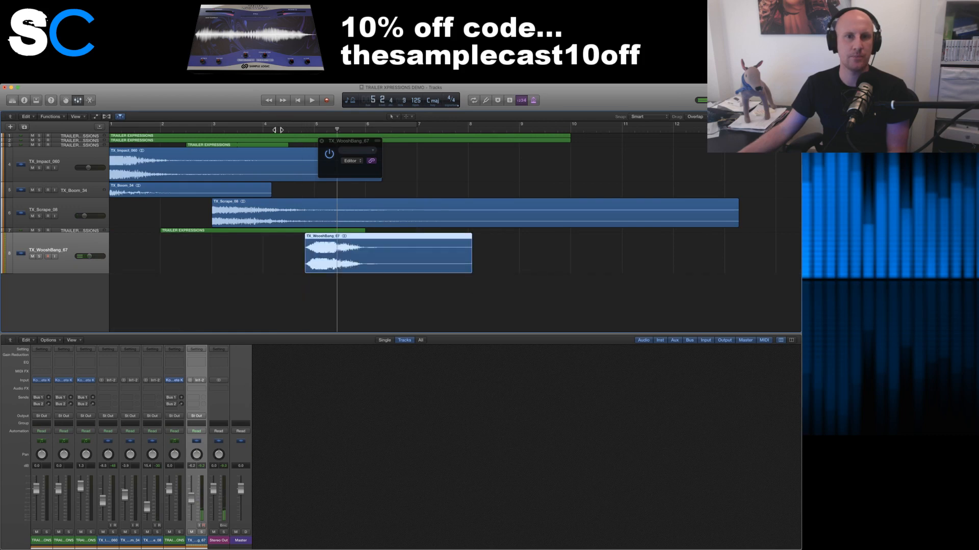
- Play the cue through the shifted TX_WooshBang_67 region and lower its track volume to about -11.4 dB
key(r)
key(space)
key(space)
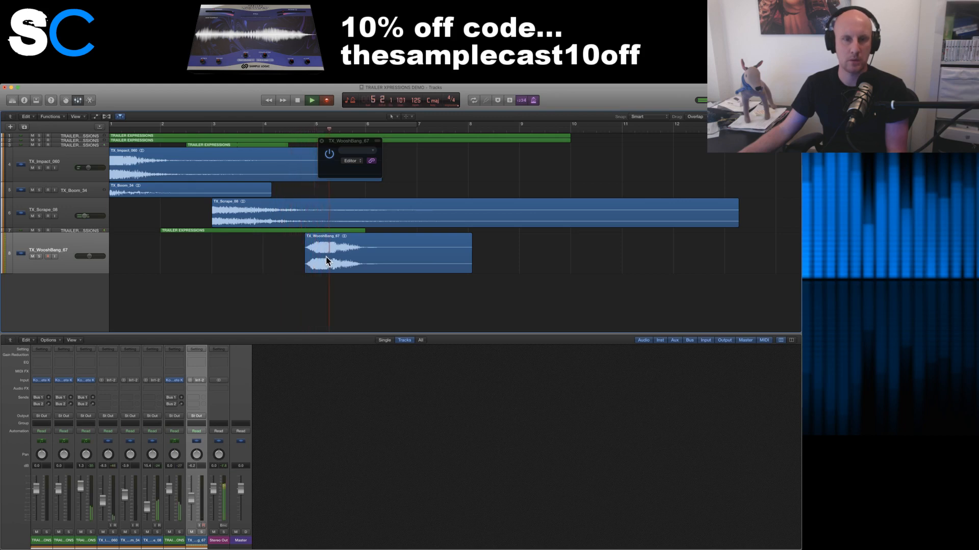
key(space)
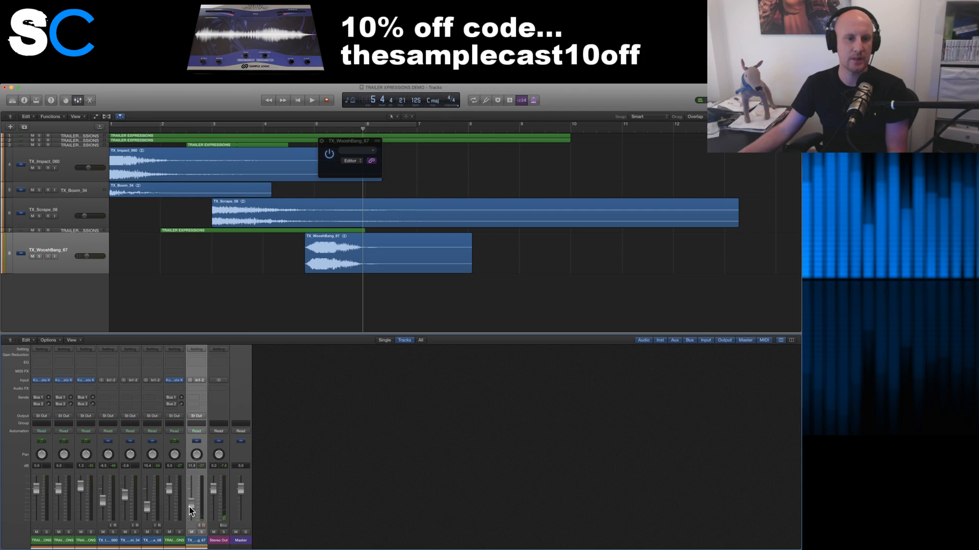
key(space)
click(297, 128)
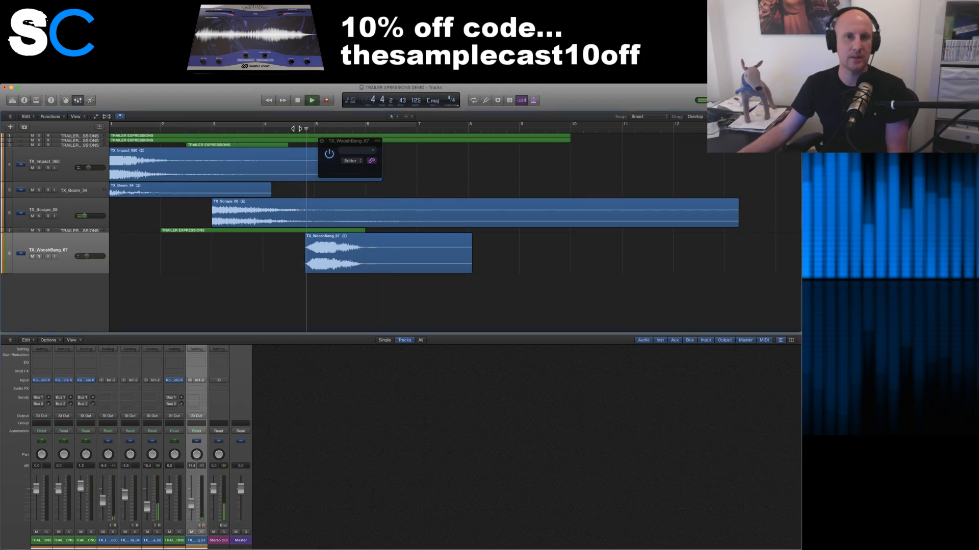
- Turn on the cycle area and set its range from bar 1 to bar 8
click(278, 123)
click(278, 127)
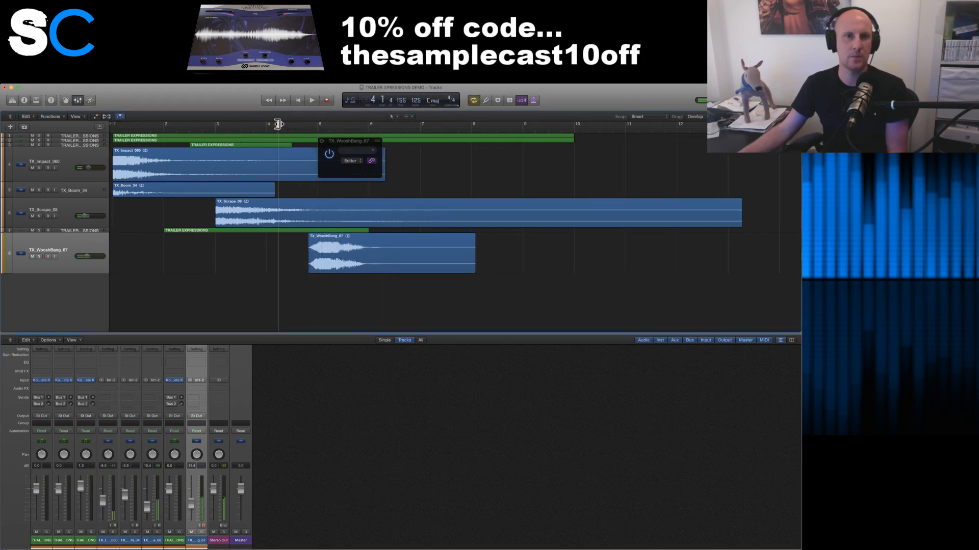
drag(279, 124, 459, 125)
drag(389, 124, 144, 126)
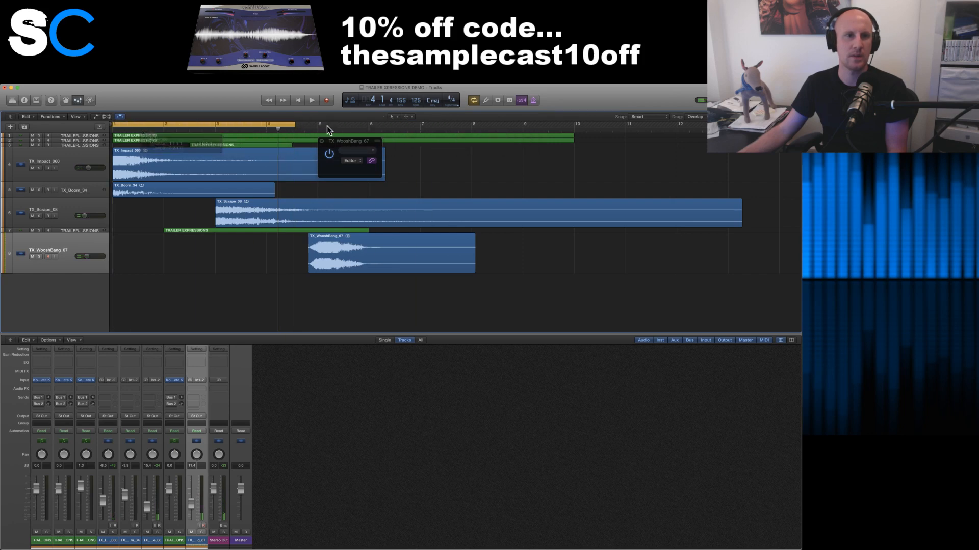
drag(295, 124, 475, 135)
- Play the layered cue from bar 1 through to bar 7
key(space)
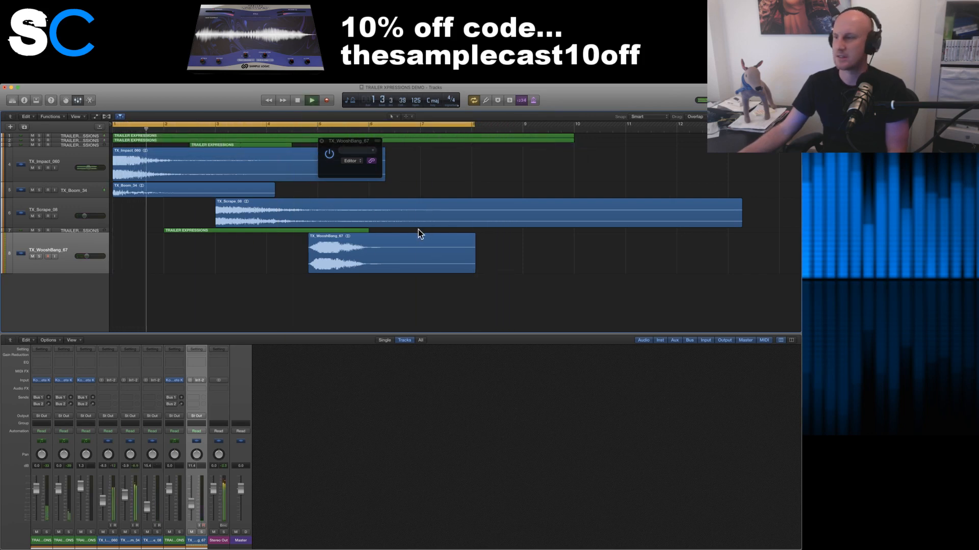
key(space)
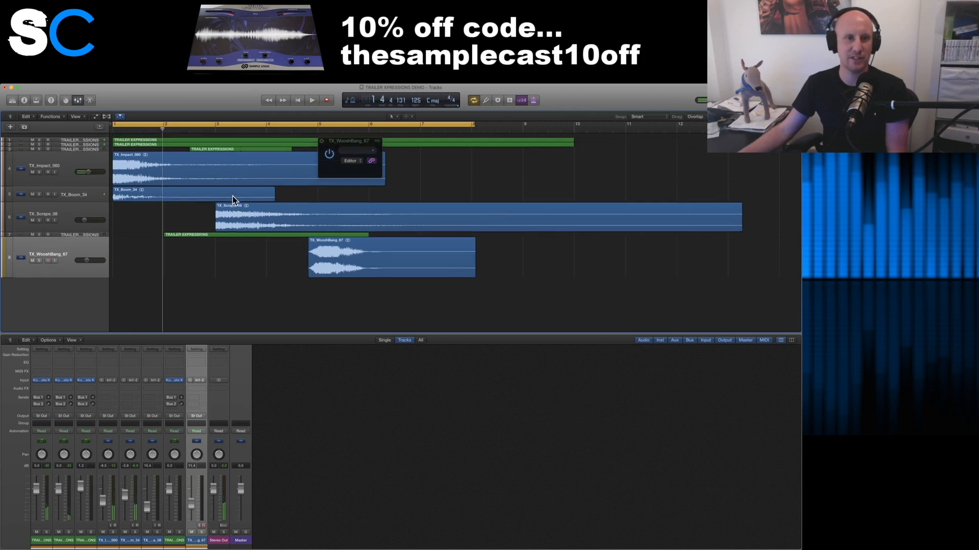
key(space)
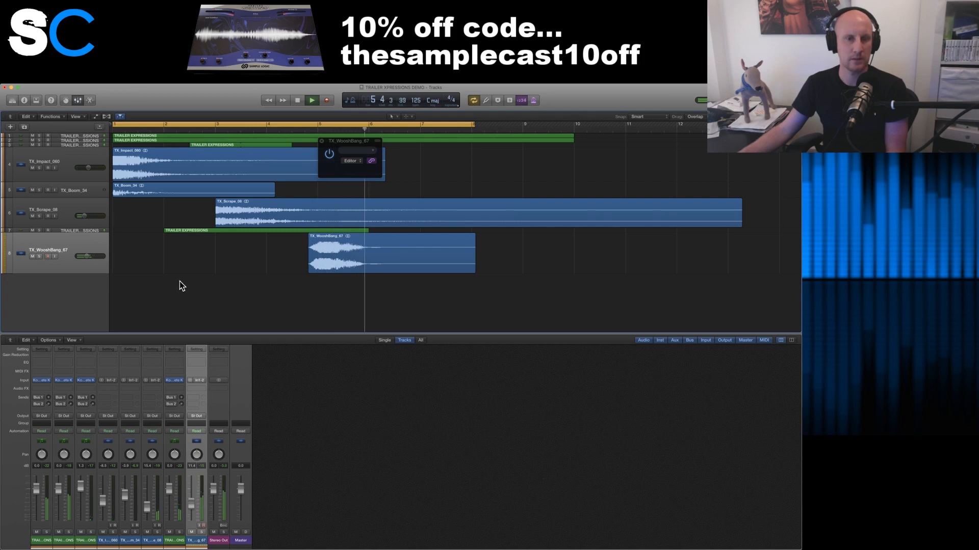
scroll(246, 274, up, 1)
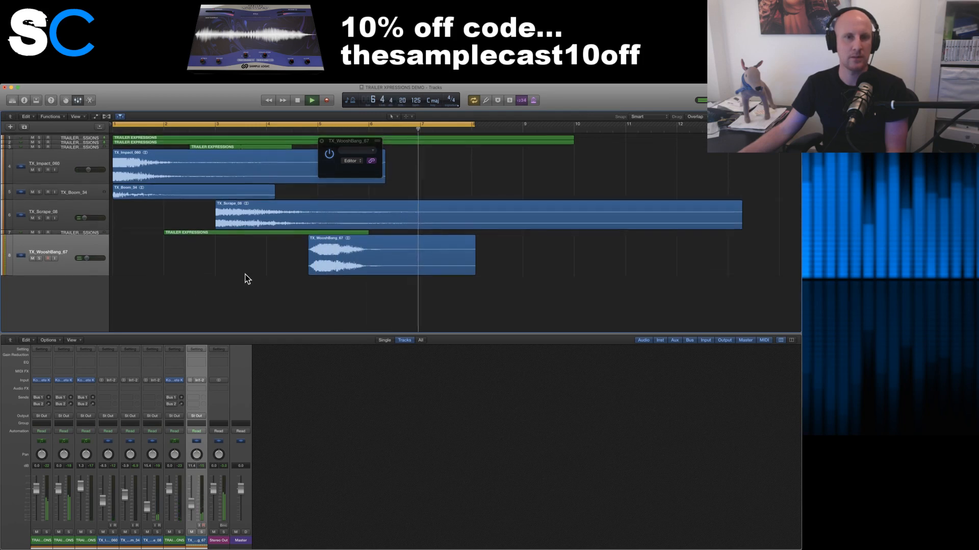
scroll(246, 278, down, 1)
key(space)
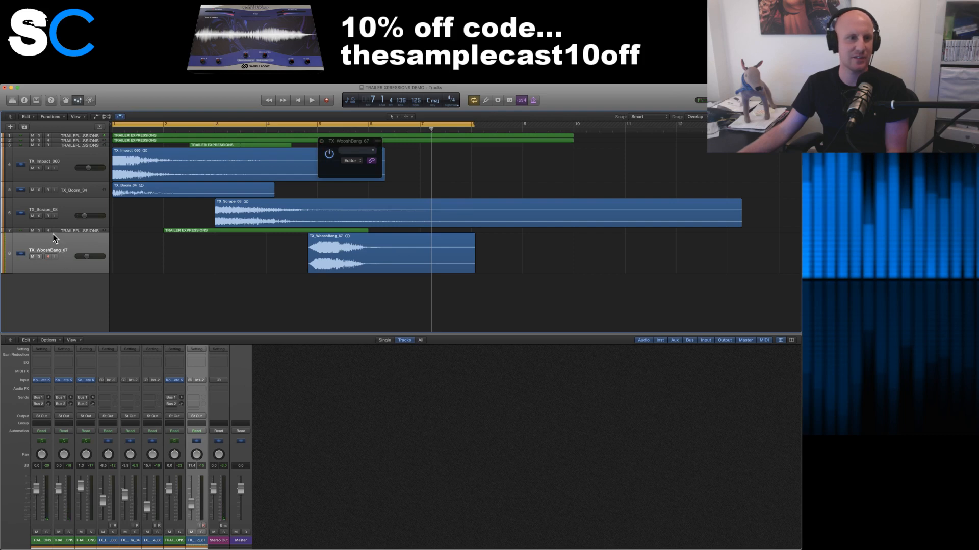
- Enlarge the Woosh Bangs 2 and Processed Percussion 2 instrument tracks in the arrangement
click(3, 231)
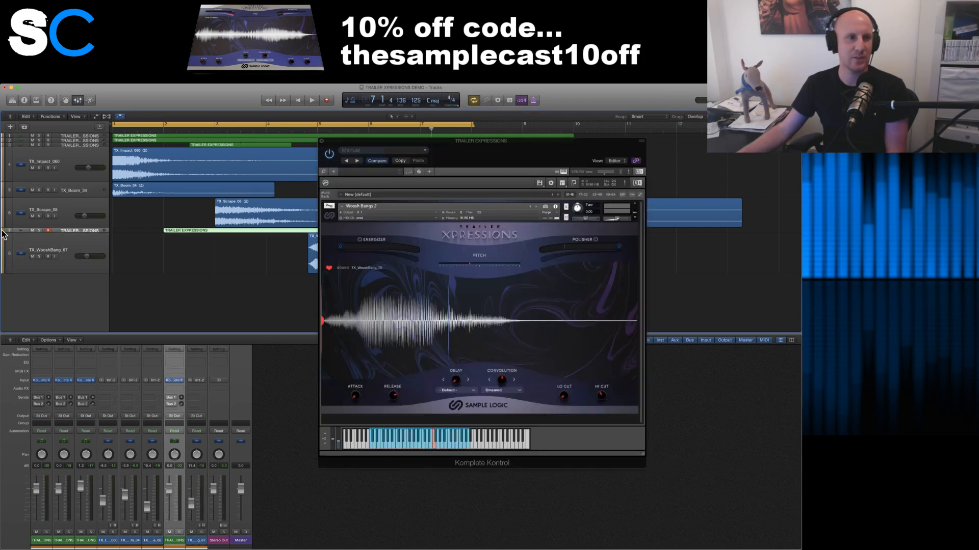
drag(3, 232, 4, 285)
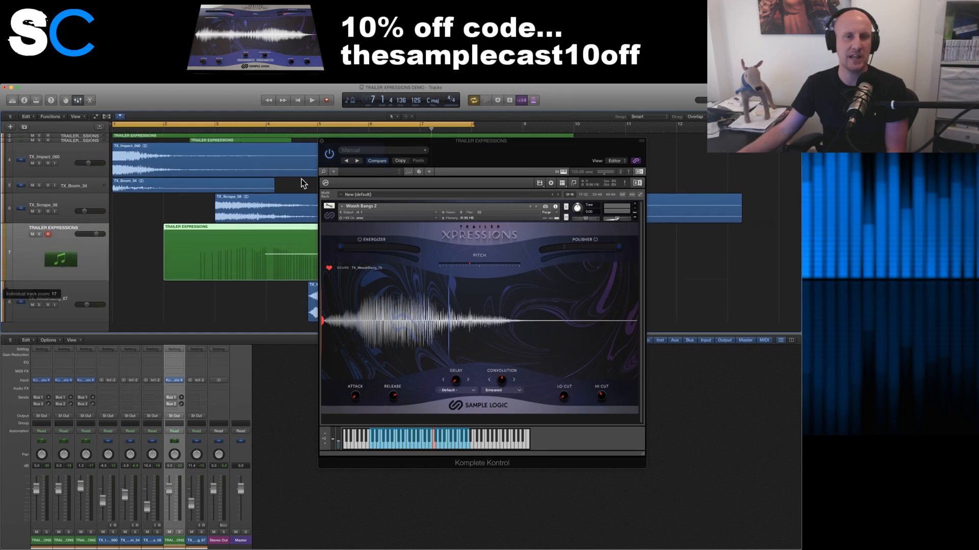
click(375, 143)
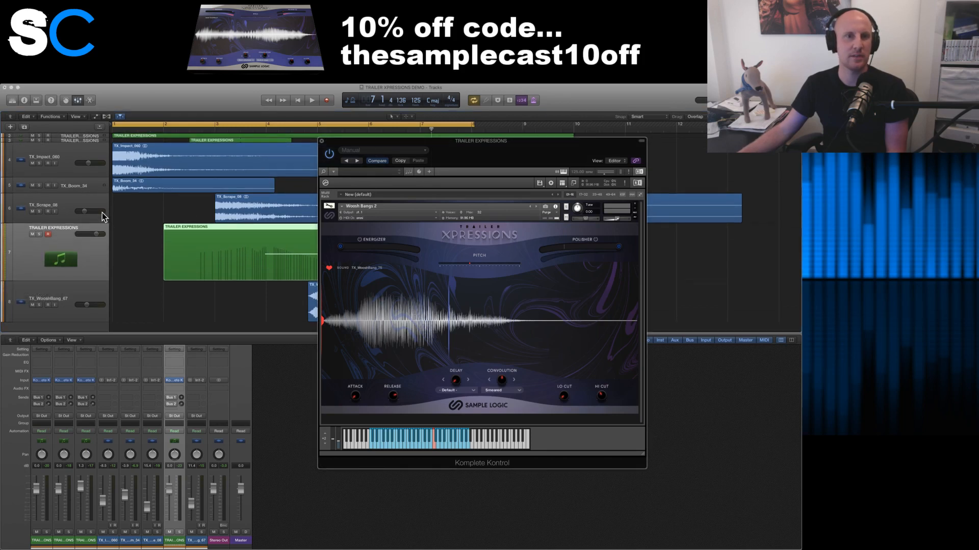
click(67, 142)
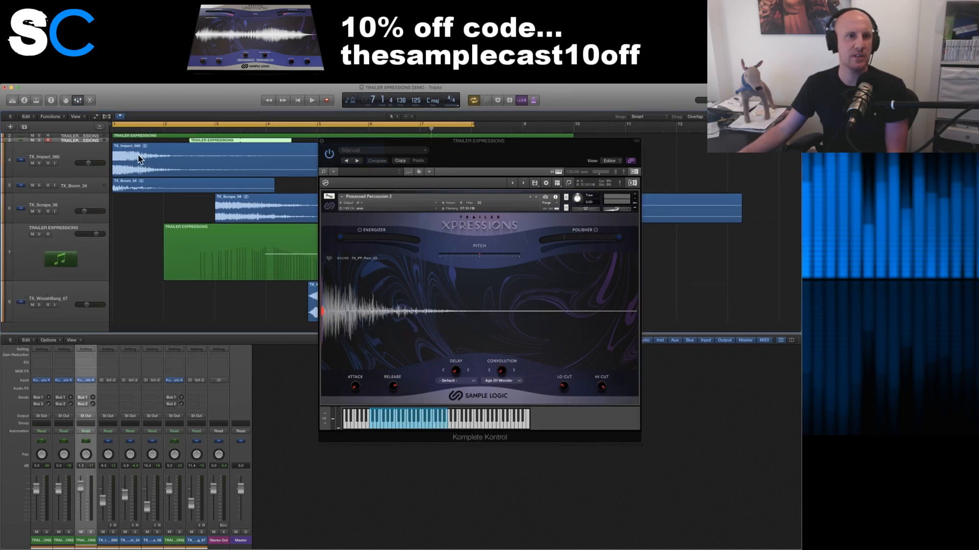
drag(6, 143, 6, 200)
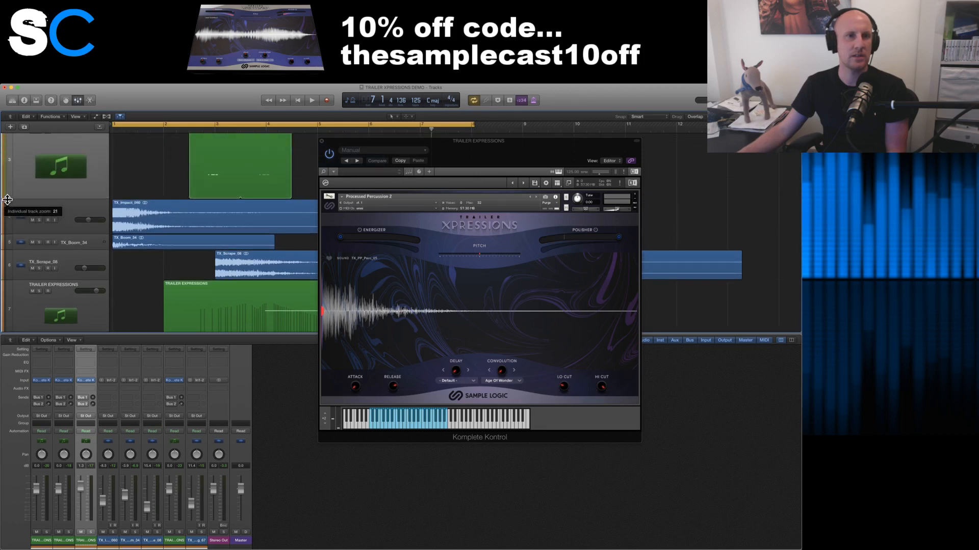
- Open the Processed Percussion 2 region in the piano roll with more editing space and copy its first three E1 notes up to C2
double_click(205, 182)
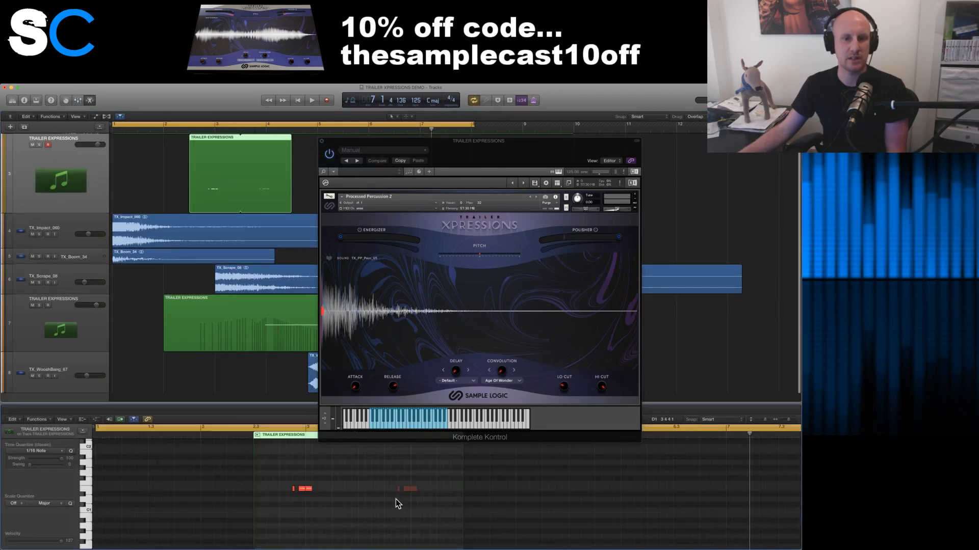
click(308, 488)
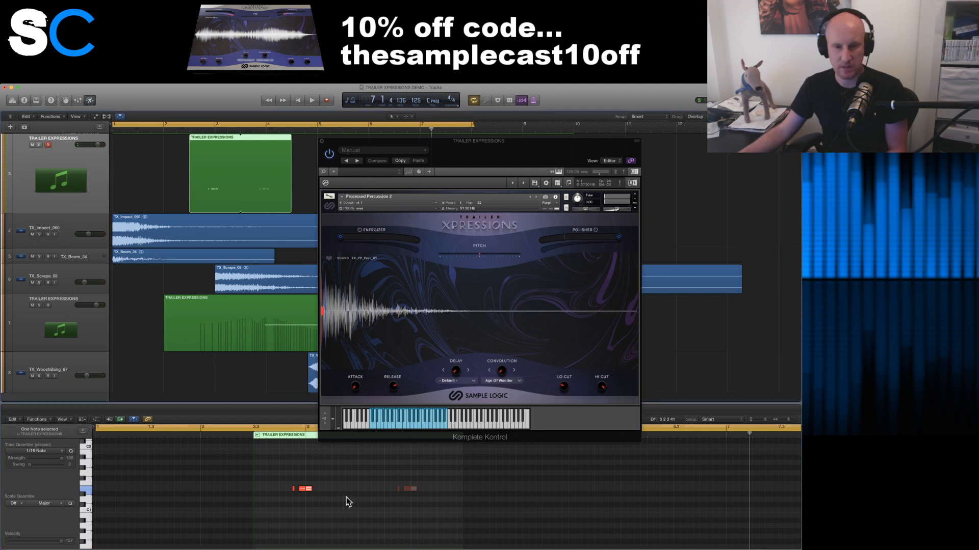
drag(334, 502, 258, 475)
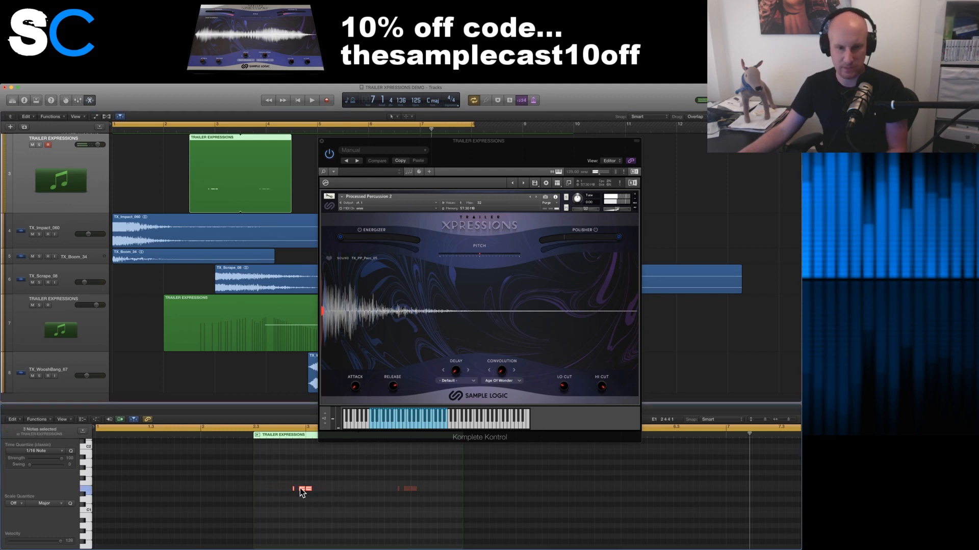
drag(244, 403, 245, 358)
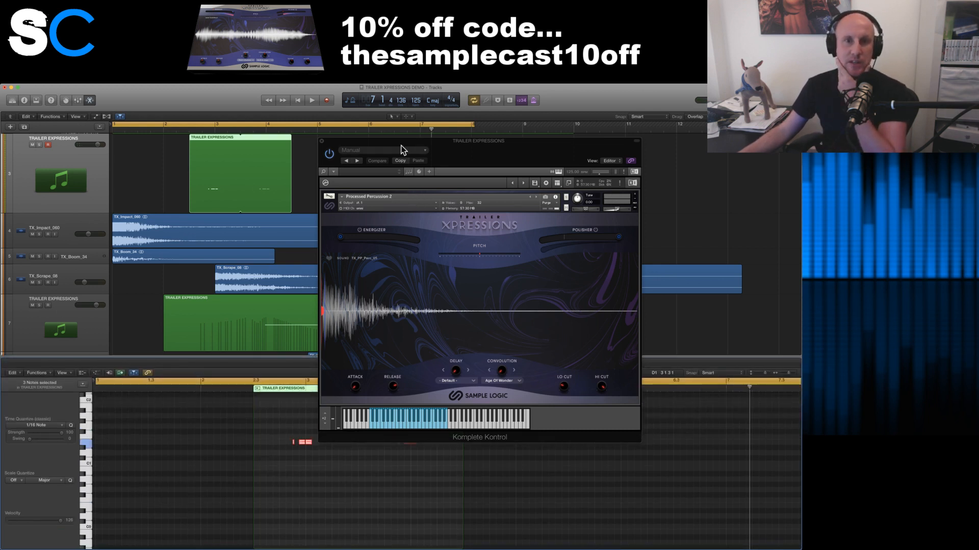
click(475, 152)
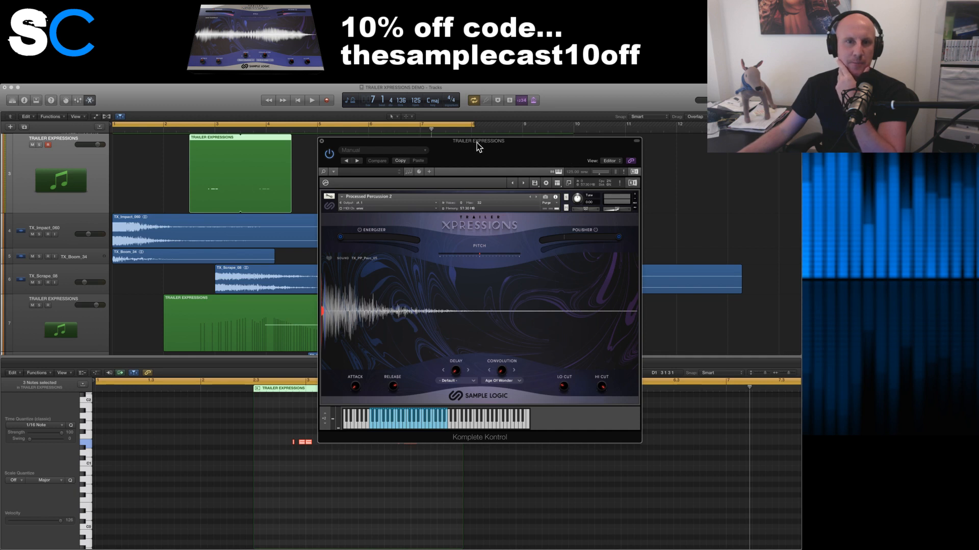
click(301, 442)
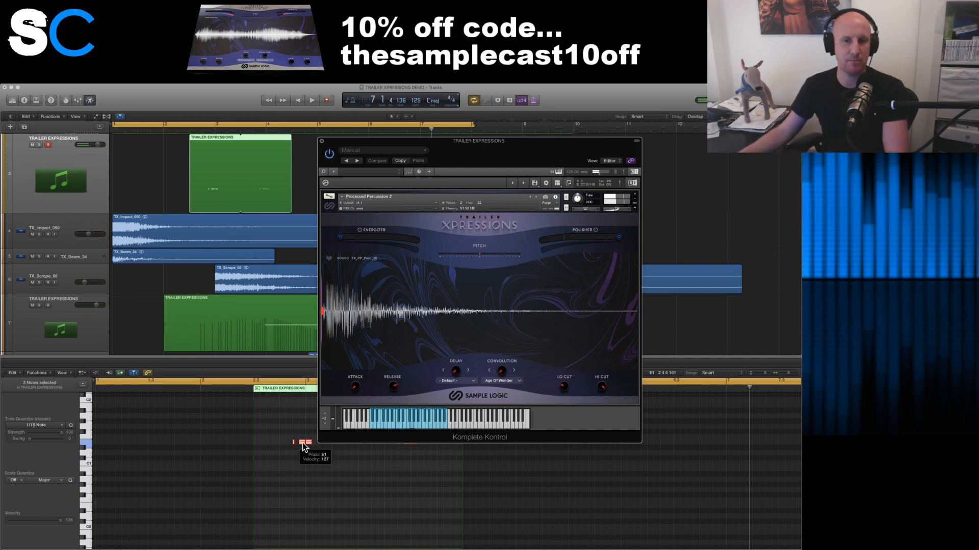
click(303, 444)
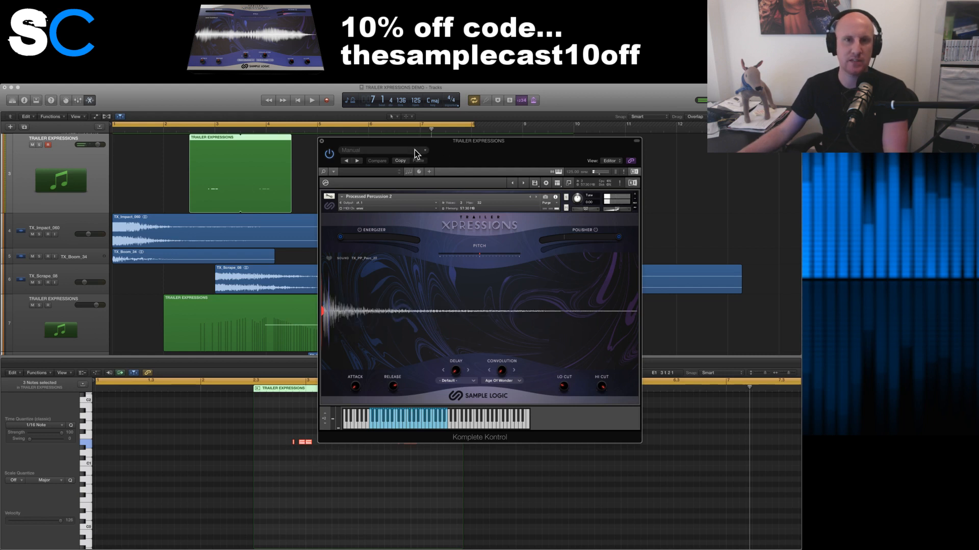
drag(325, 460, 304, 406)
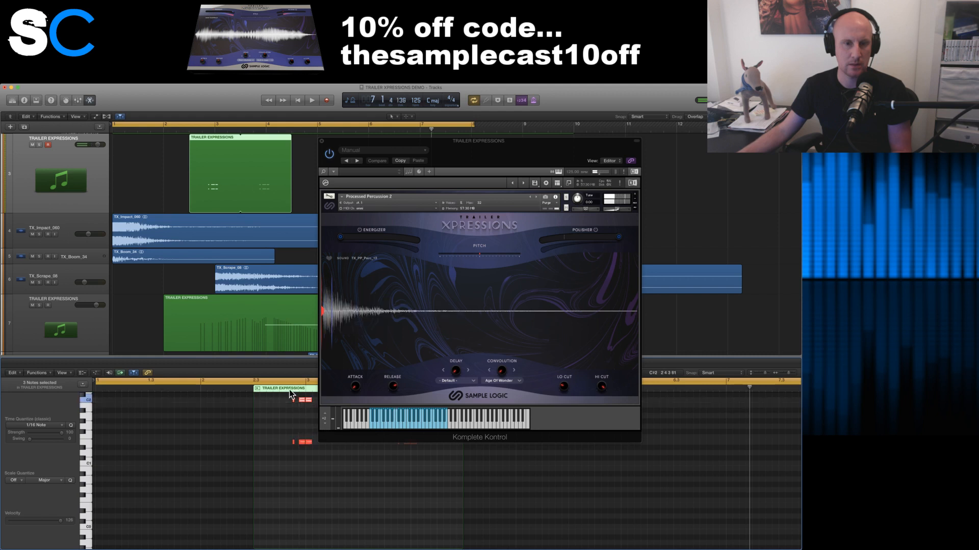
- Solo the Processed Percussion 2 track and play its layered notes from bar 2 beat 4
click(40, 144)
click(202, 124)
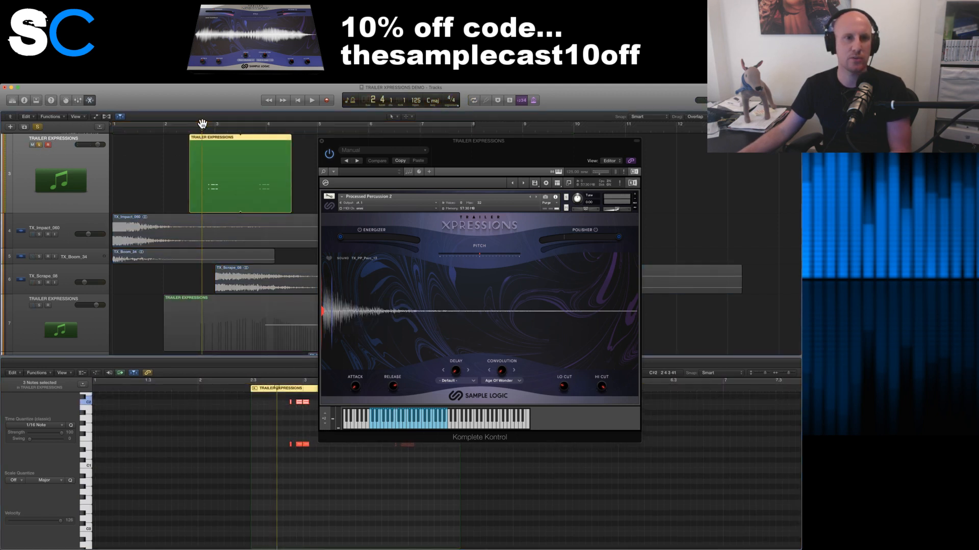
key(space)
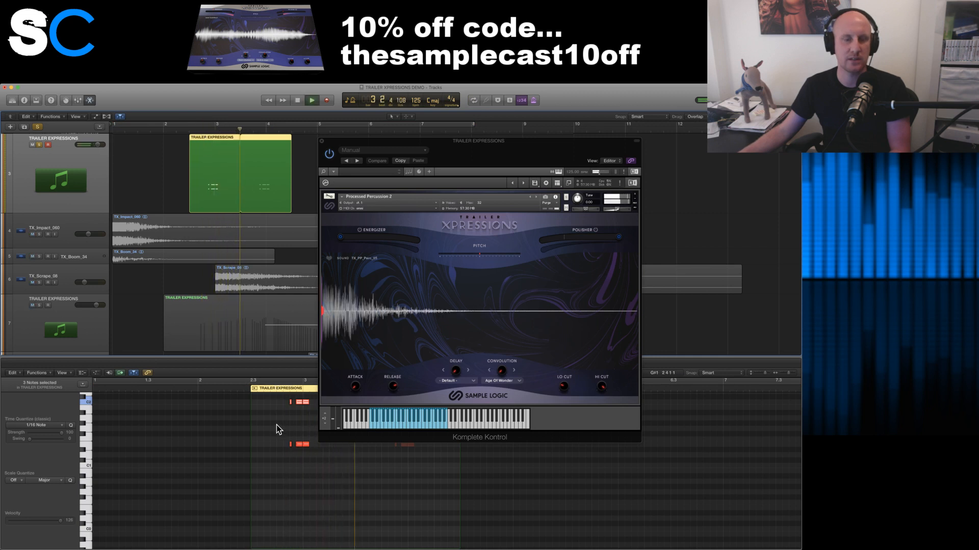
scroll(278, 430, up, 5)
scroll(279, 430, up, 1)
key(space)
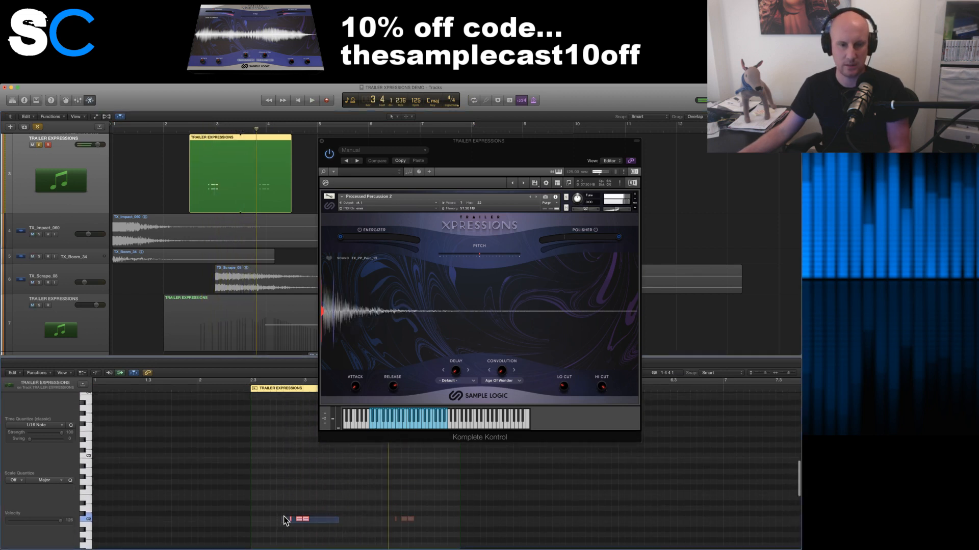
- Copy the three C2 notes to a higher pitch as another layer and play back the result
drag(299, 523, 300, 477)
double_click(278, 386)
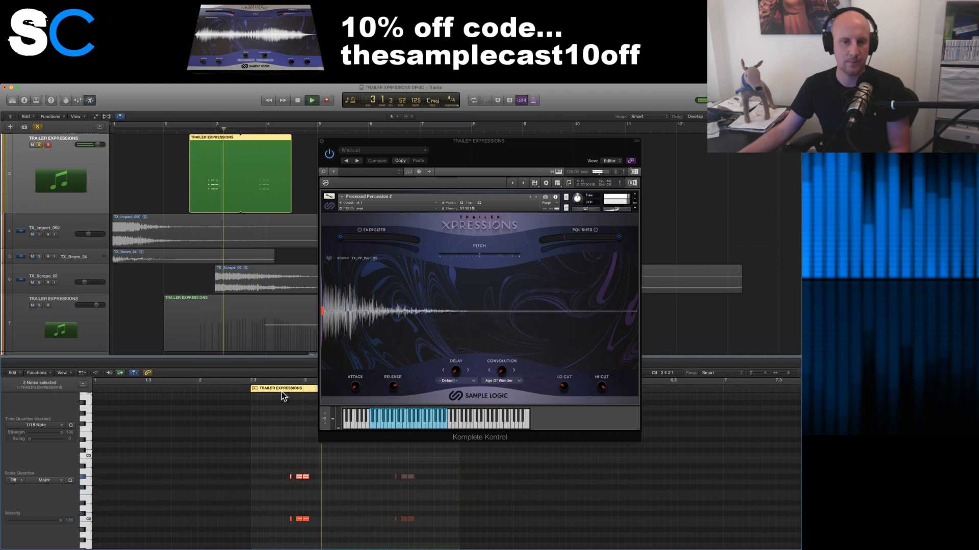
key(space)
- Shift the last note of the three-note pattern down one semitone in both percussion layers
click(293, 450)
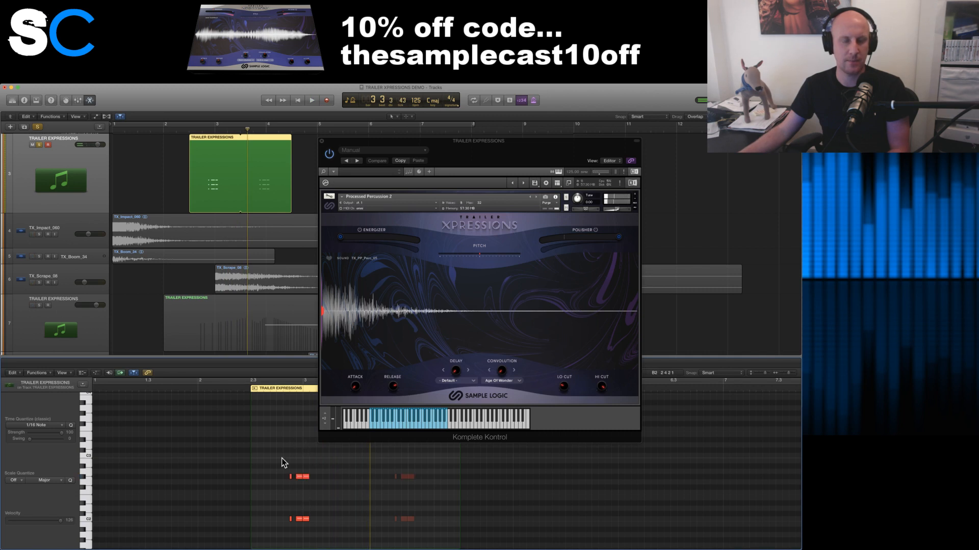
click(306, 476)
mouse_move(306, 479)
mouse_down()
mouse_move(311, 494)
mouse_move(306, 483)
mouse_up()
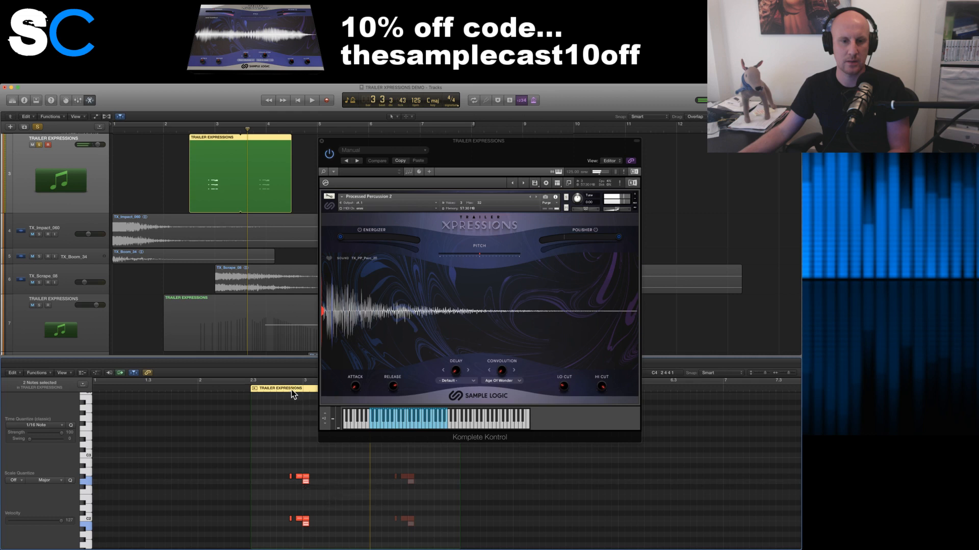
click(303, 478)
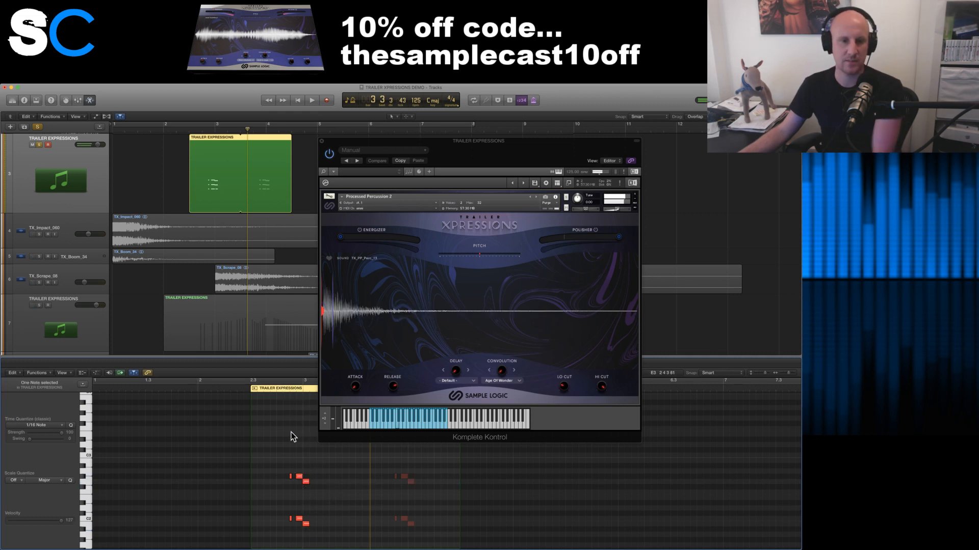
- Play the edited percussion pattern soloed from bar 2 beat 4 into bar 3
click(284, 389)
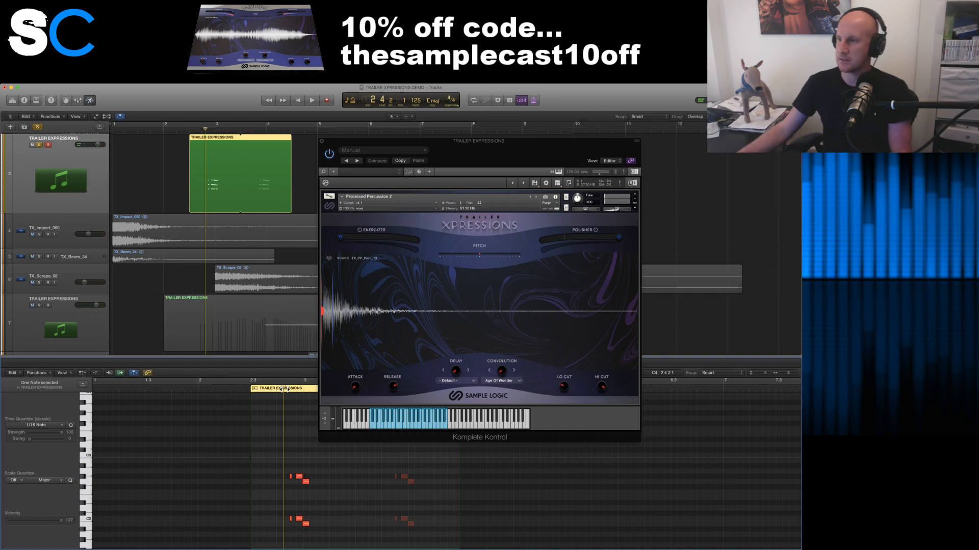
key(space)
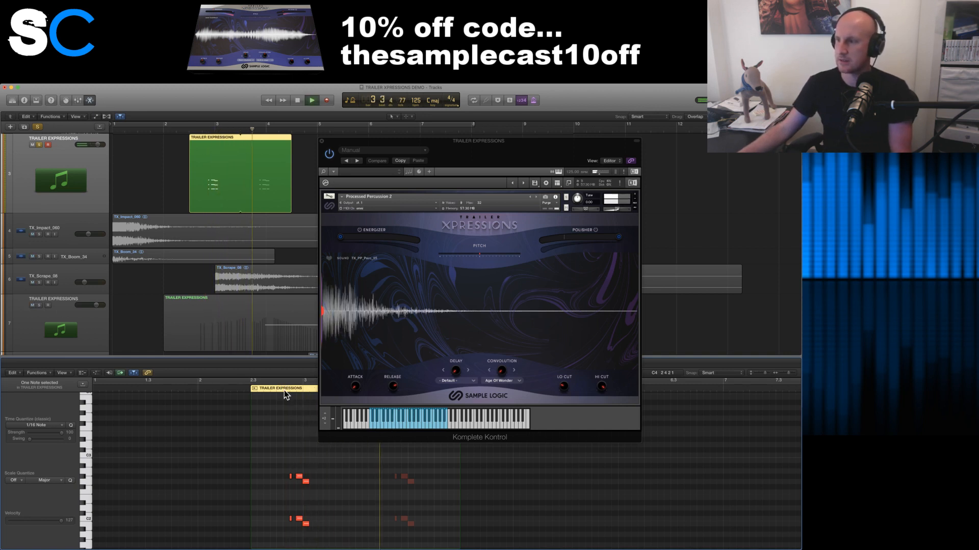
key(space)
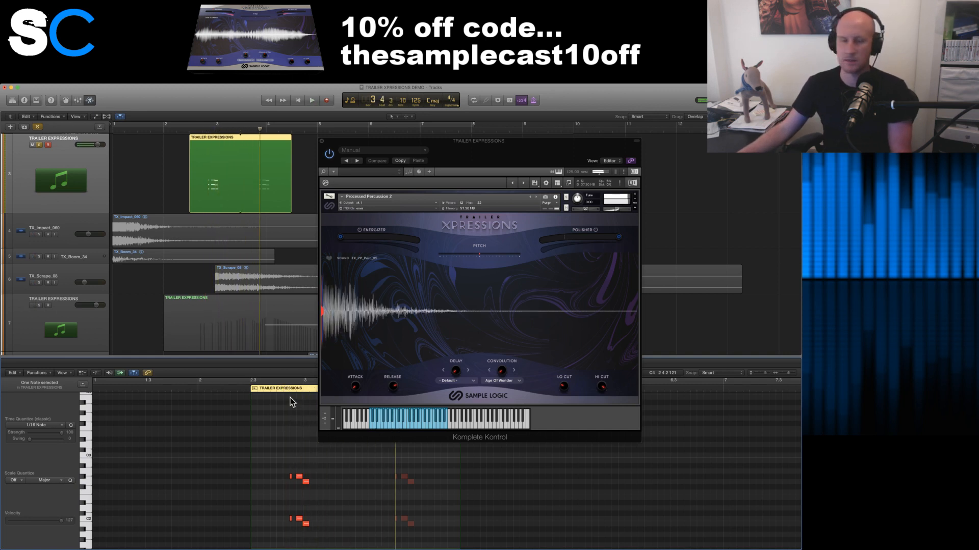
- Turn the cycle area back on, then end the Processed Percussion 2 track's solo and unmute it
click(186, 121)
click(189, 131)
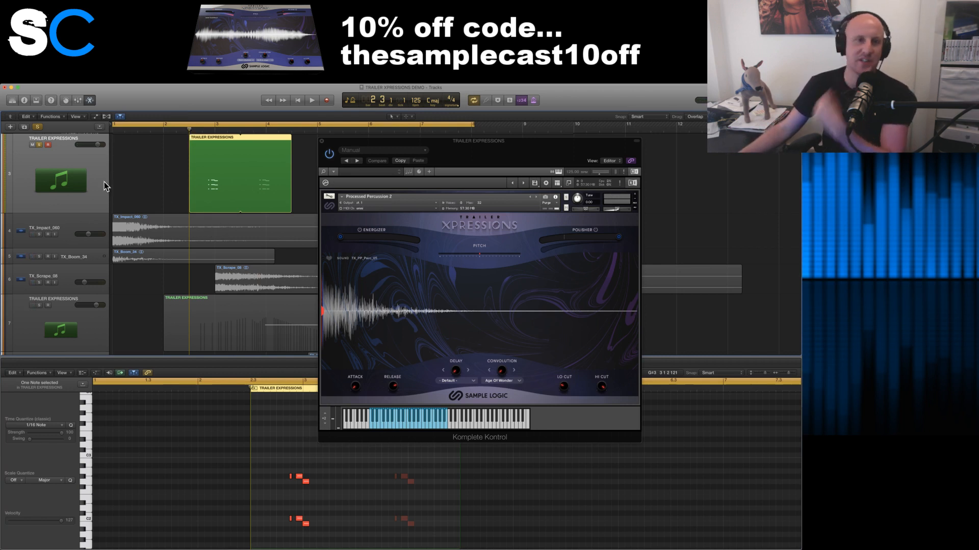
click(39, 145)
scroll(115, 214, down, 3)
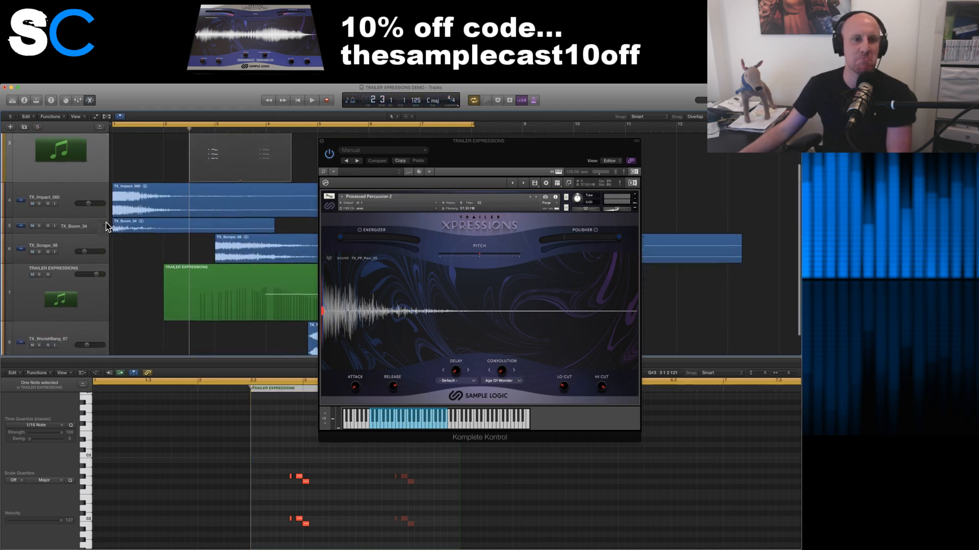
click(99, 284)
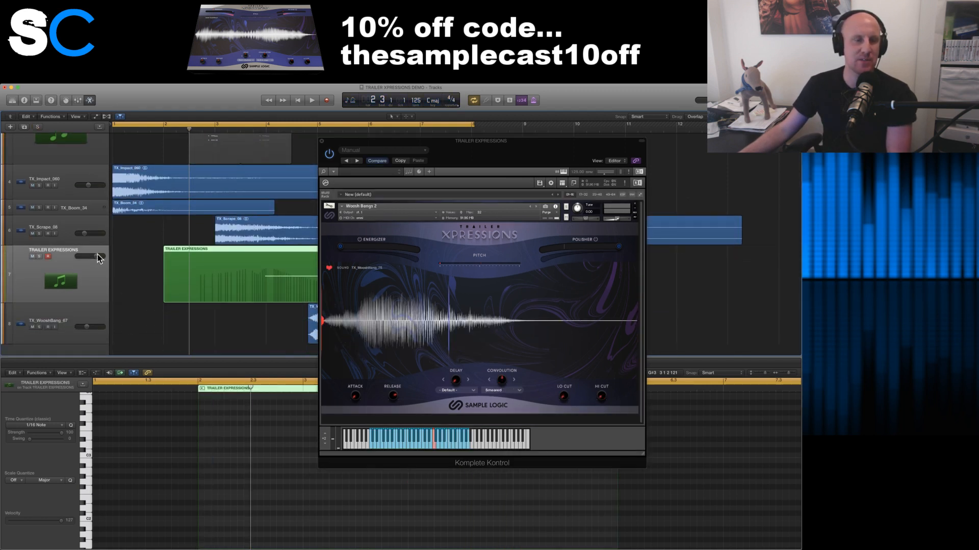
scroll(117, 230, up, 4)
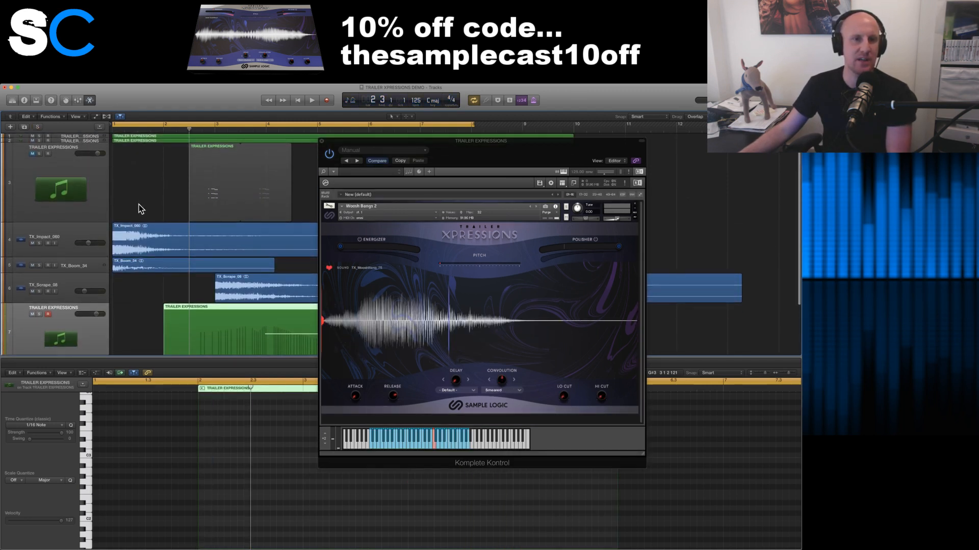
click(32, 153)
scroll(76, 192, up, 1)
scroll(63, 148, down, 1)
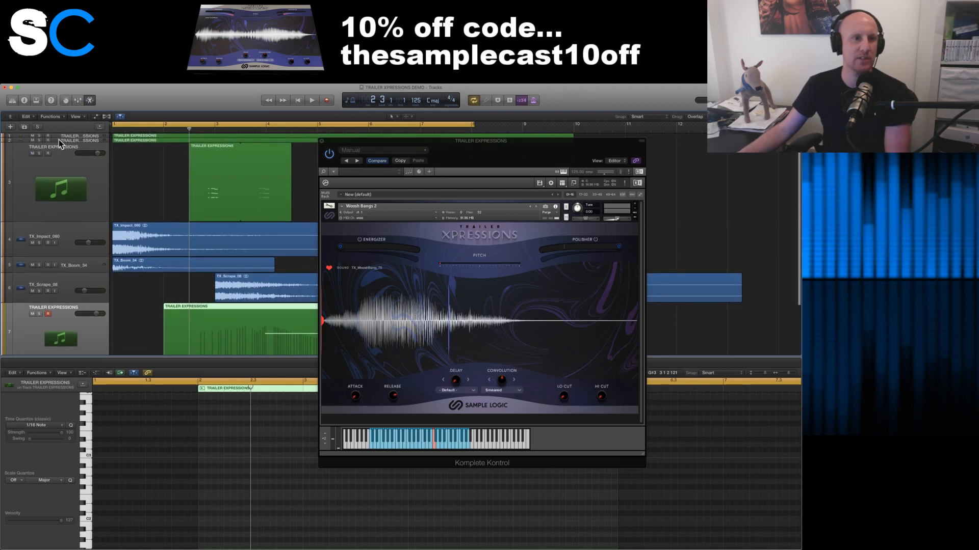
- Enlarge the Pulses instrument track and duplicate it with the same instrument settings
click(7, 141)
drag(8, 140, 12, 194)
key(shift+Return)
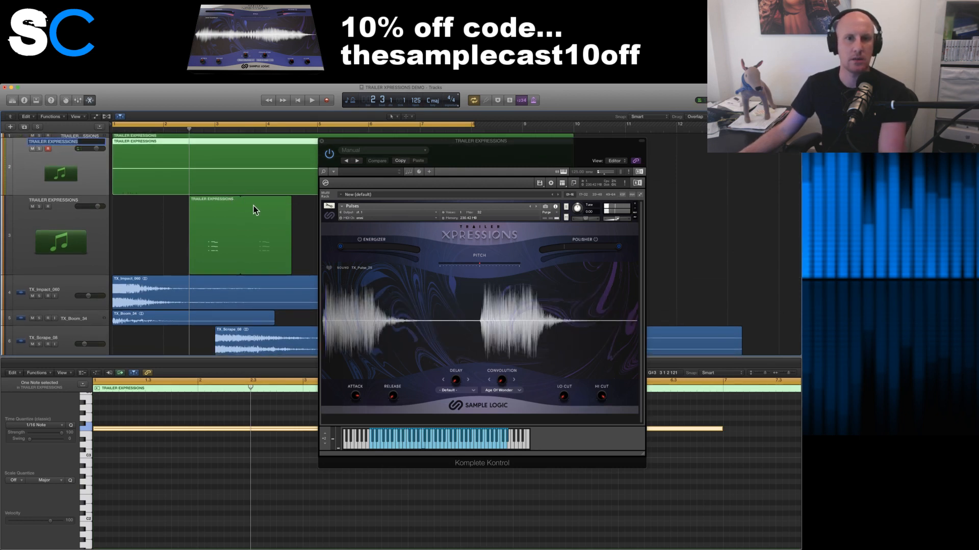
click(23, 128)
key(super+d)
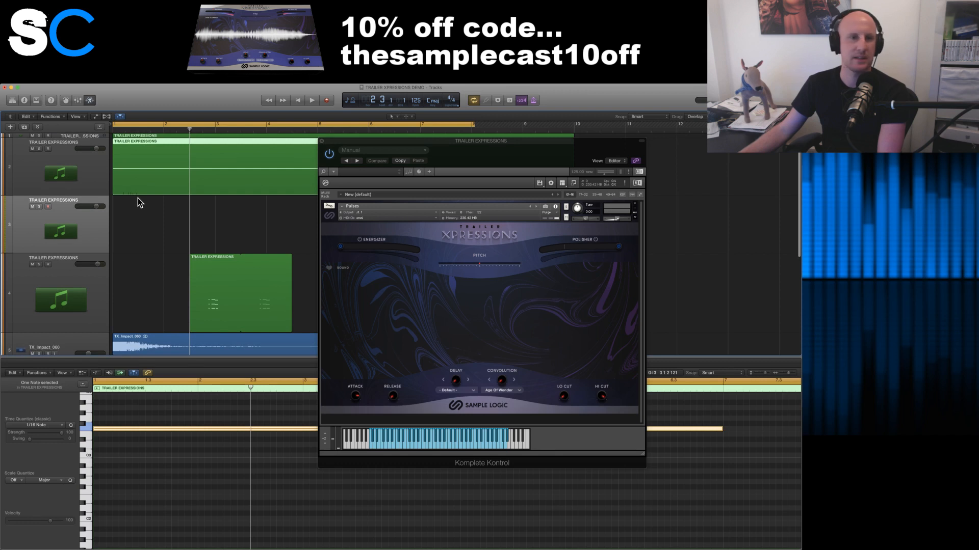
- Move the duplicated Pulses track to the end of the track list, then shrink all tracks and enlarge only this one
scroll(138, 198, down, 2)
click(56, 206)
scroll(56, 229, down, 6)
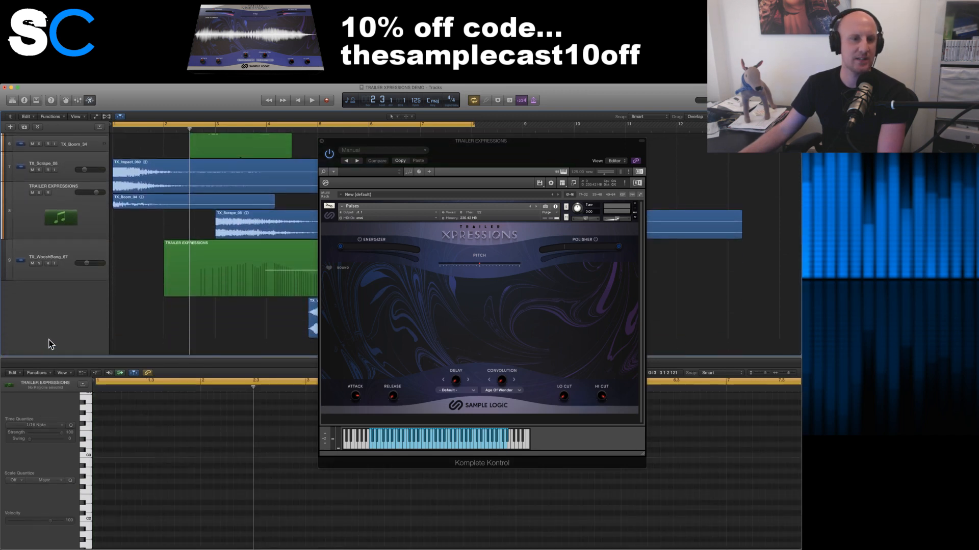
drag(50, 337, 53, 339)
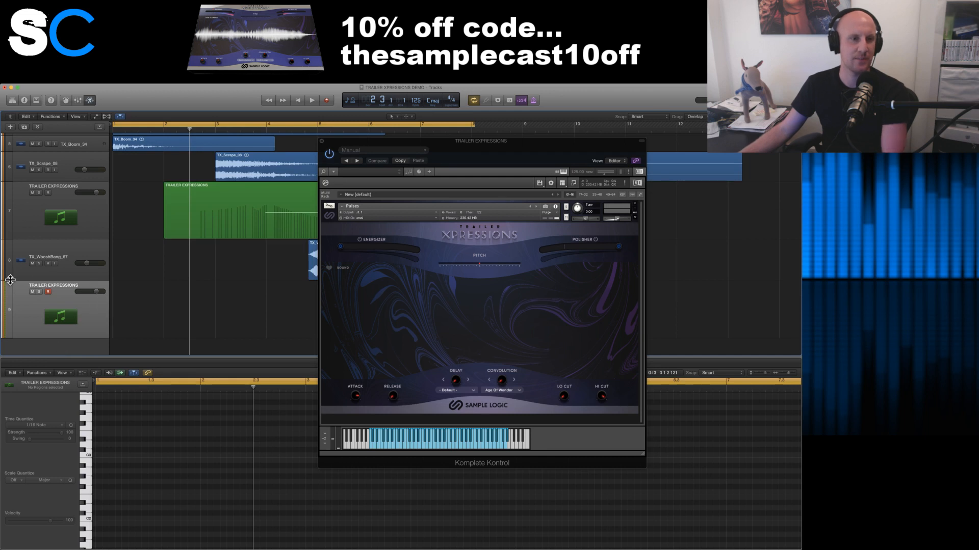
drag(11, 281, 9, 233)
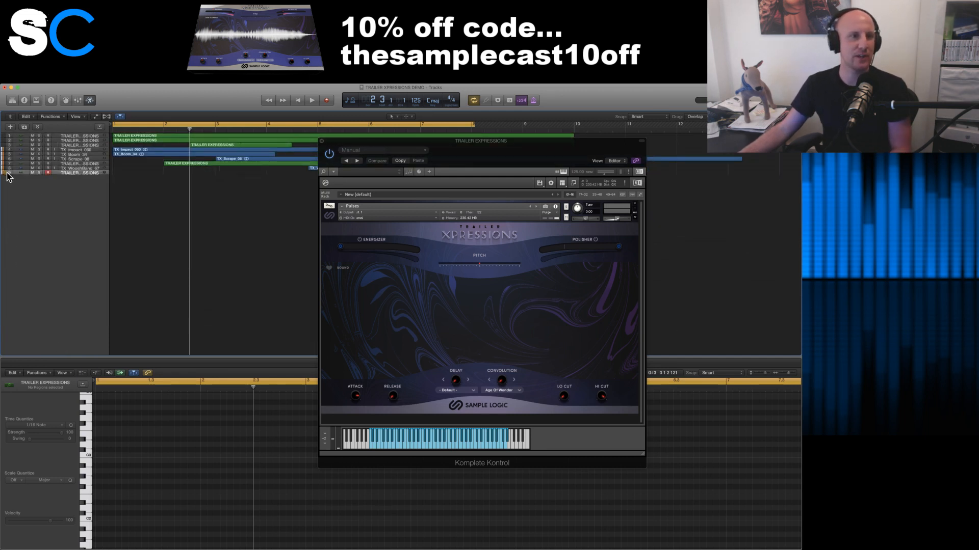
drag(10, 177, 8, 266)
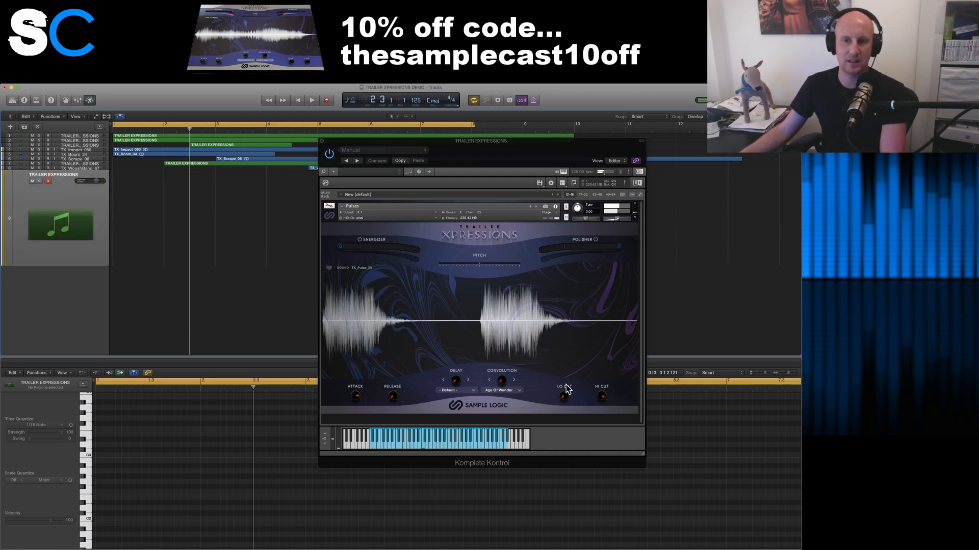
- Show the mixer and slightly lower the Hi Cut of the duplicated Pulses instrument
key(x)
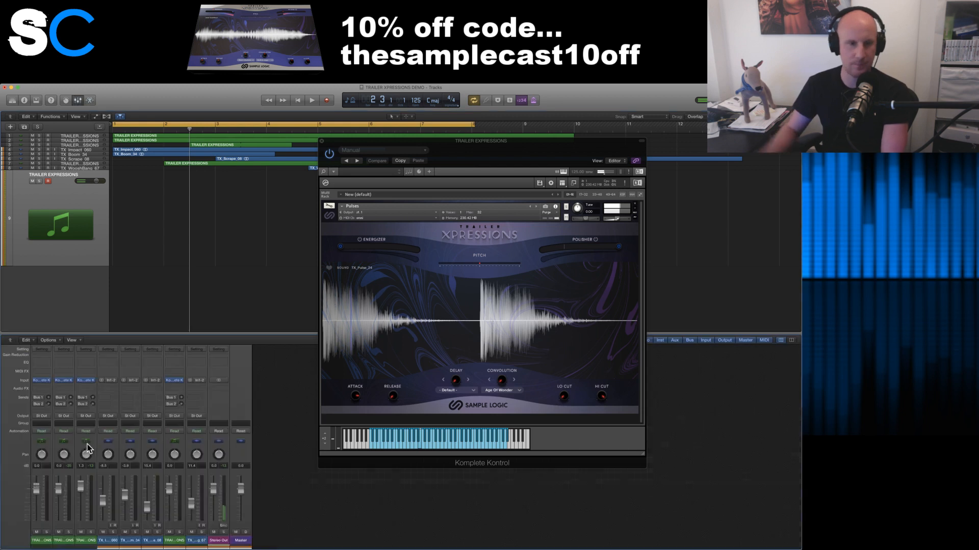
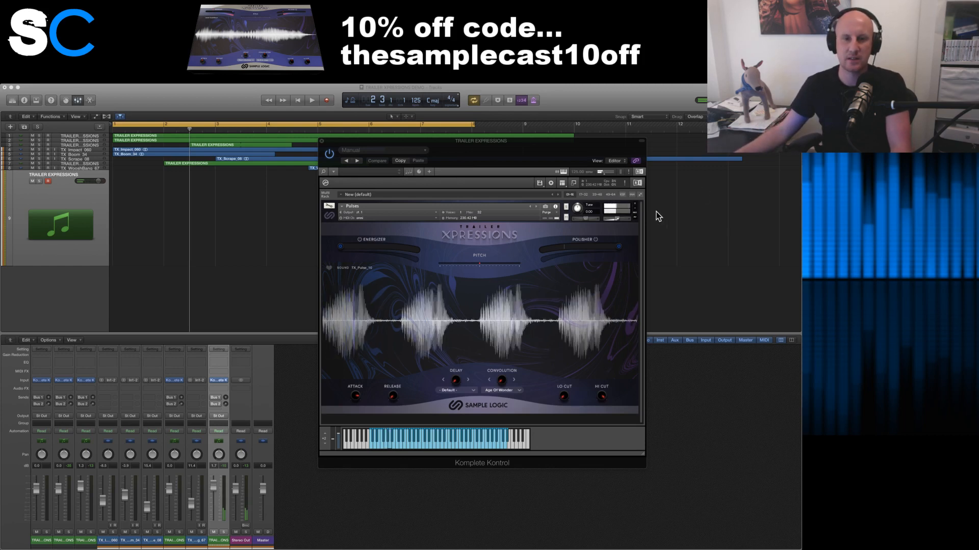
scroll(656, 212, right, 1)
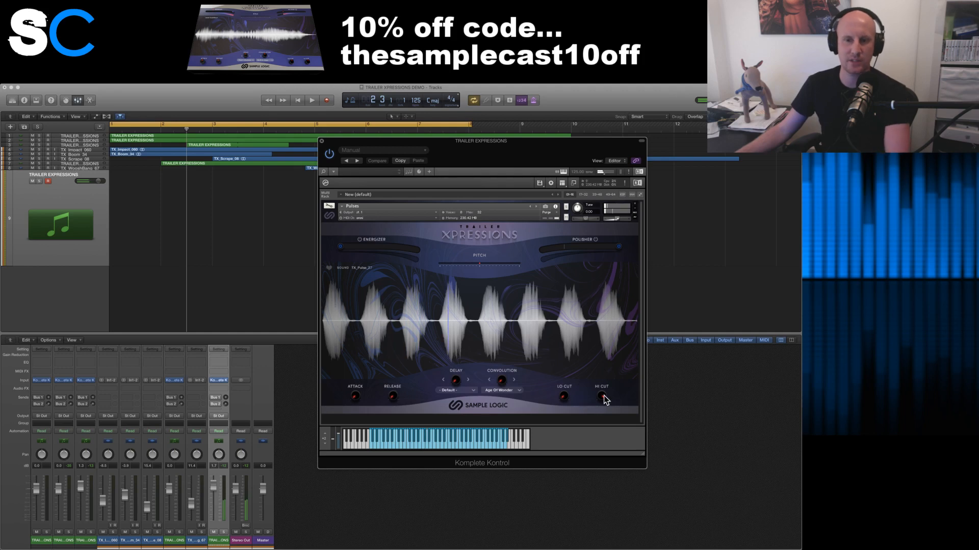
mouse_move(604, 396)
mouse_down()
mouse_move(603, 414)
mouse_move(587, 413)
mouse_move(600, 401)
mouse_up()
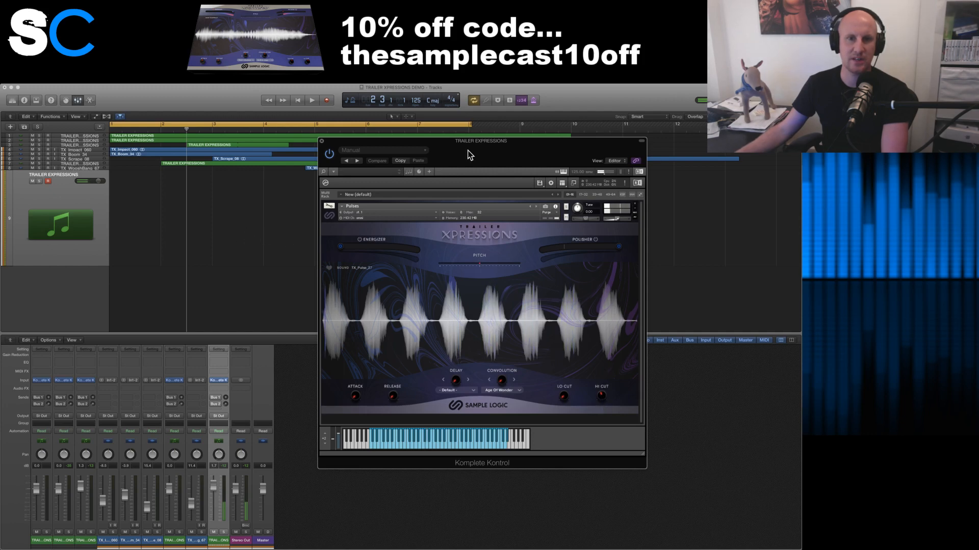
- Turn the cycle area off and record a held pulse note on the duplicated Pulses track from bar 5 to about bar 9
scroll(235, 178, left, 1)
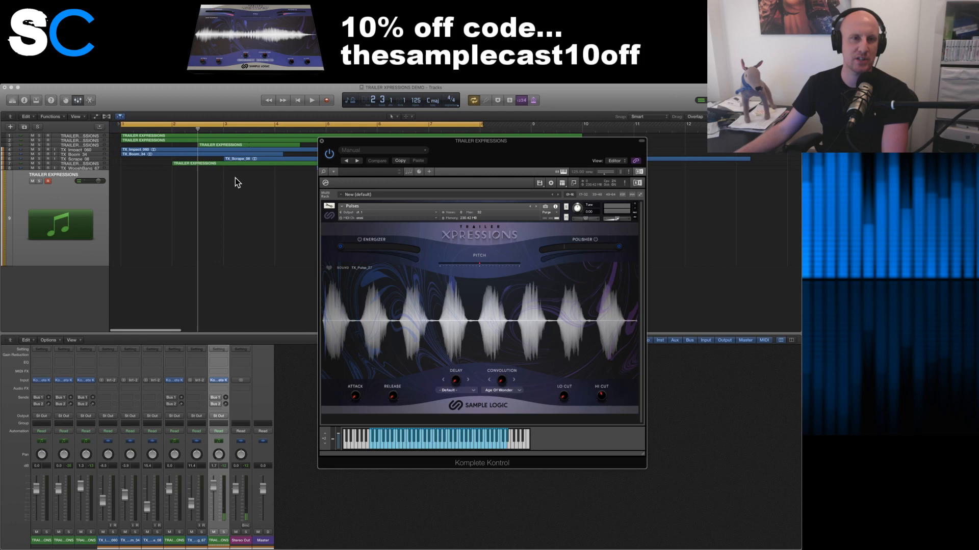
click(161, 128)
click(161, 130)
key(r)
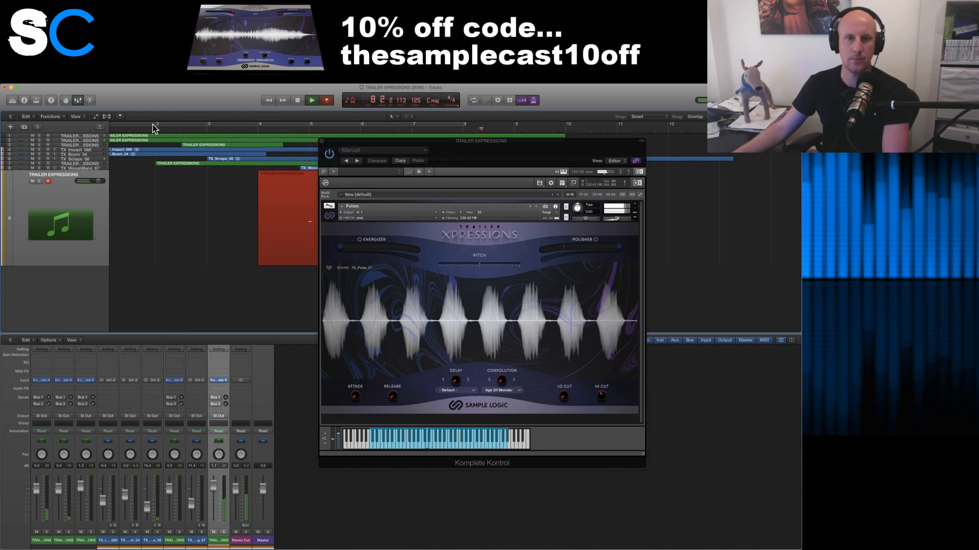
key(space)
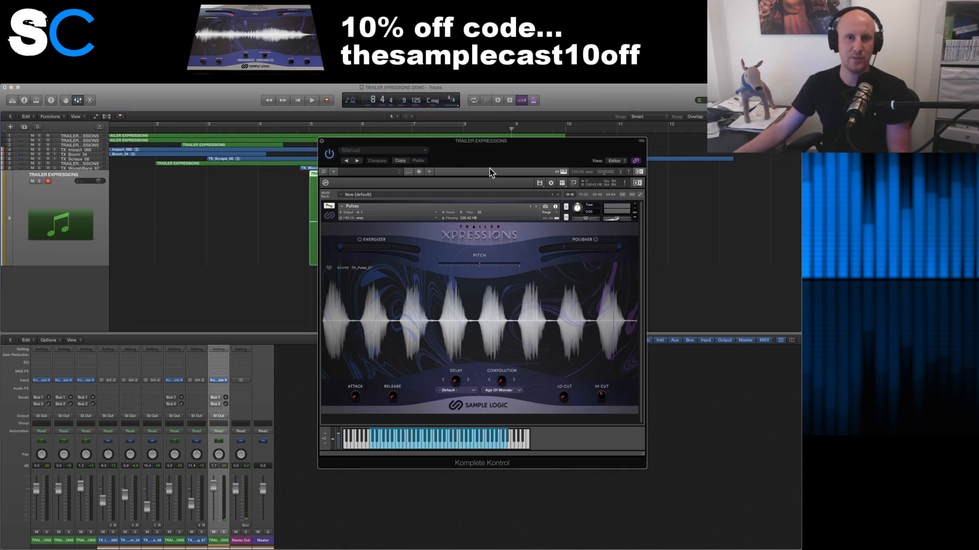
- Close and reopen the duplicated Pulses instrument's window, and move it off most of the arrangement
click(322, 142)
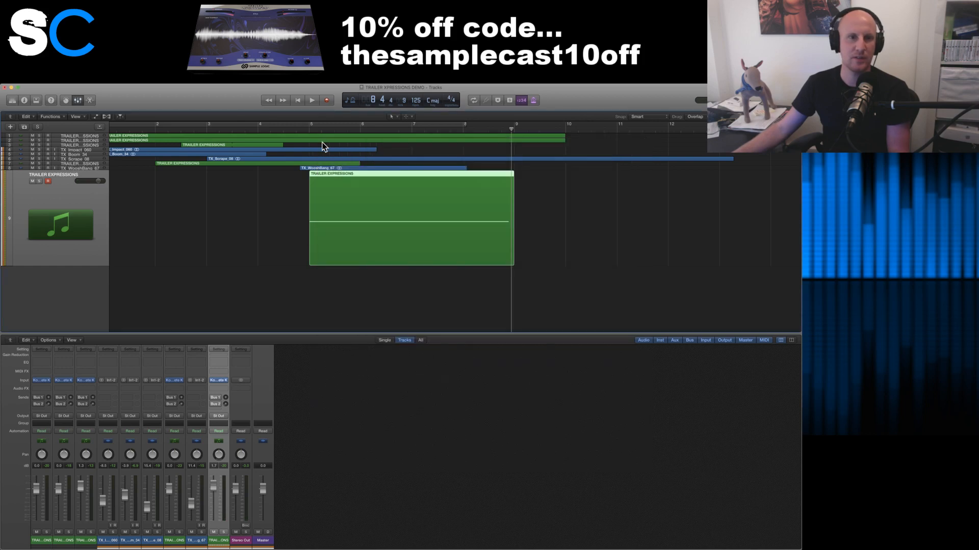
click(226, 384)
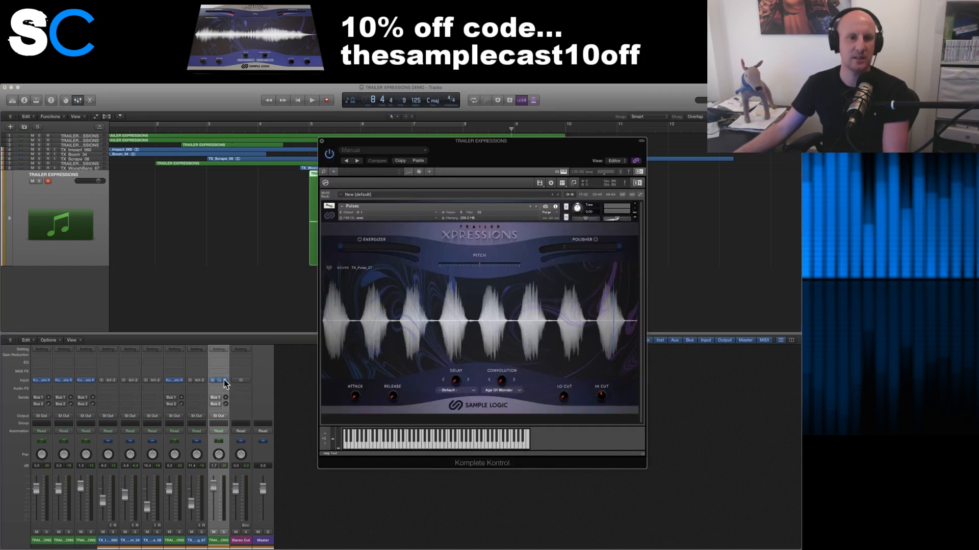
click(427, 151)
drag(408, 142, 535, 201)
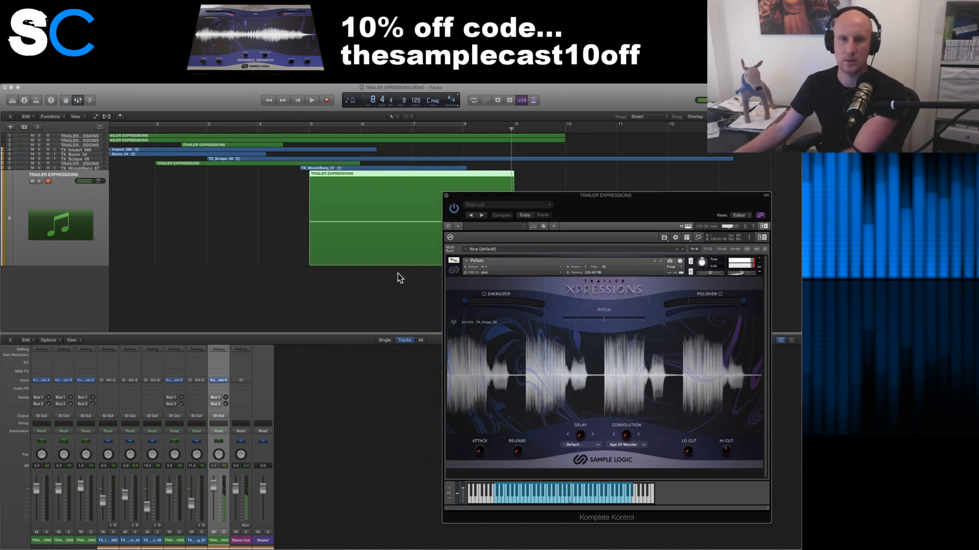
- Place the playhead at bar 5, open the newly recorded region in the piano roll and select its held note
click(309, 128)
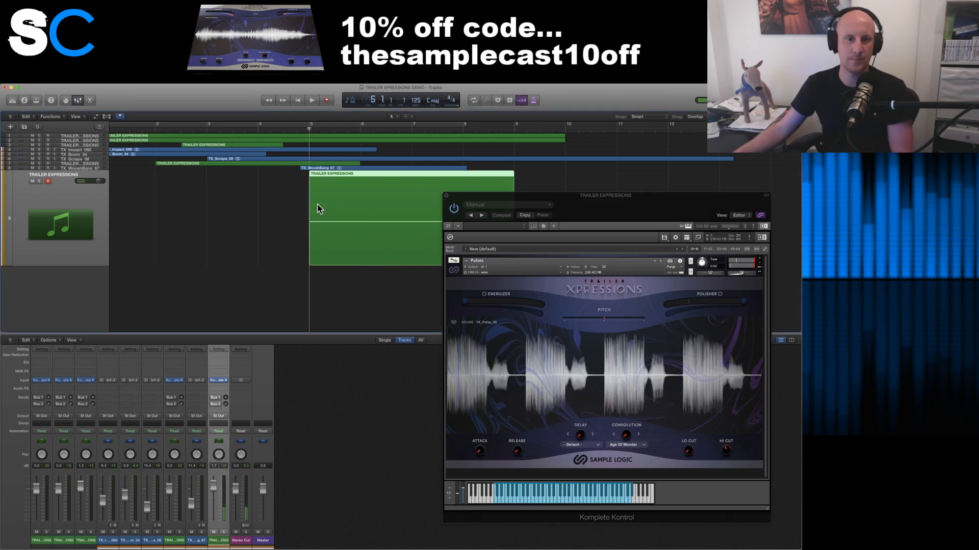
double_click(312, 230)
click(135, 465)
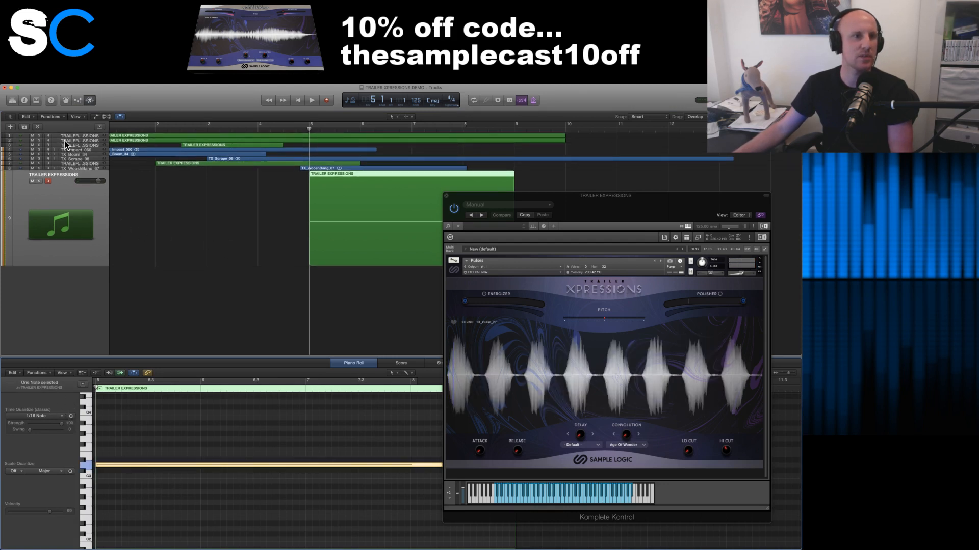
- Enlarge the original Pulses track on track 2 and audition it soloed from bar 1 with the piano roll hidden and the cycle area on
click(21, 141)
drag(5, 142, 5, 200)
key(p)
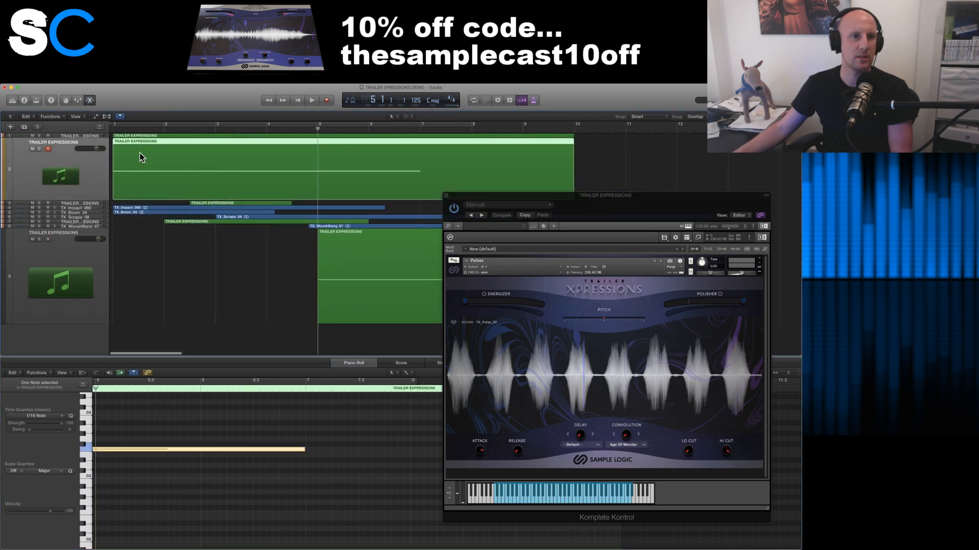
click(118, 127)
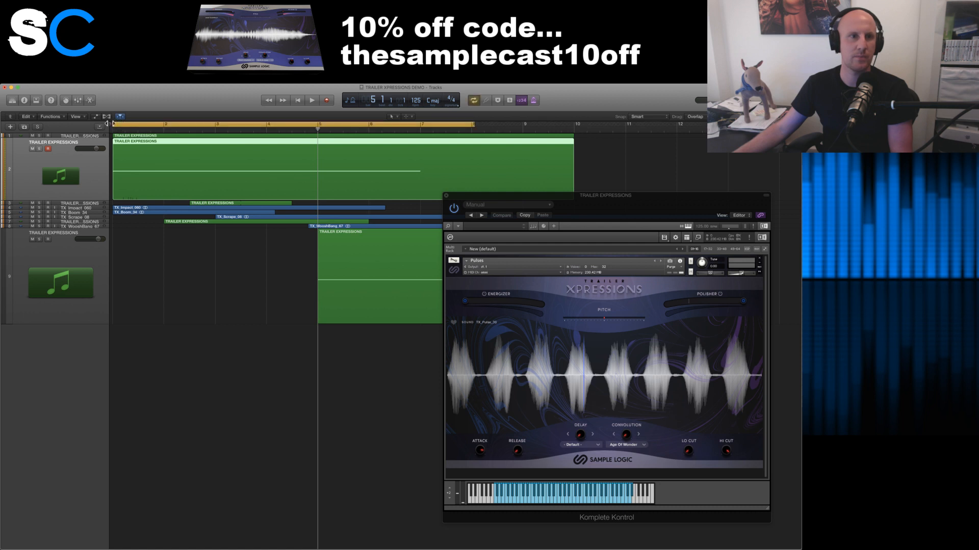
click(39, 148)
key(space)
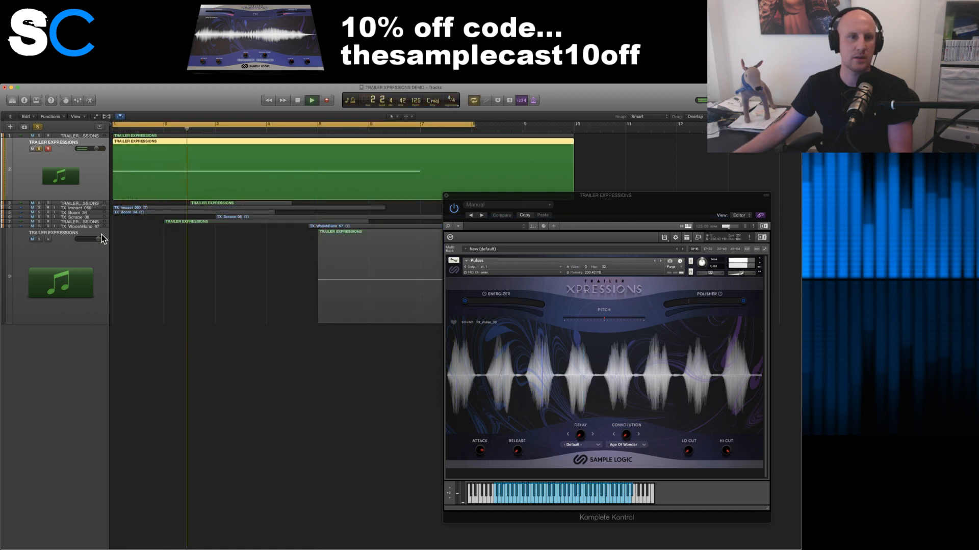
key(space)
- Solo the duplicated Pulses track instead of the original, turn the cycle area off and audition its region from bar 5
click(48, 240)
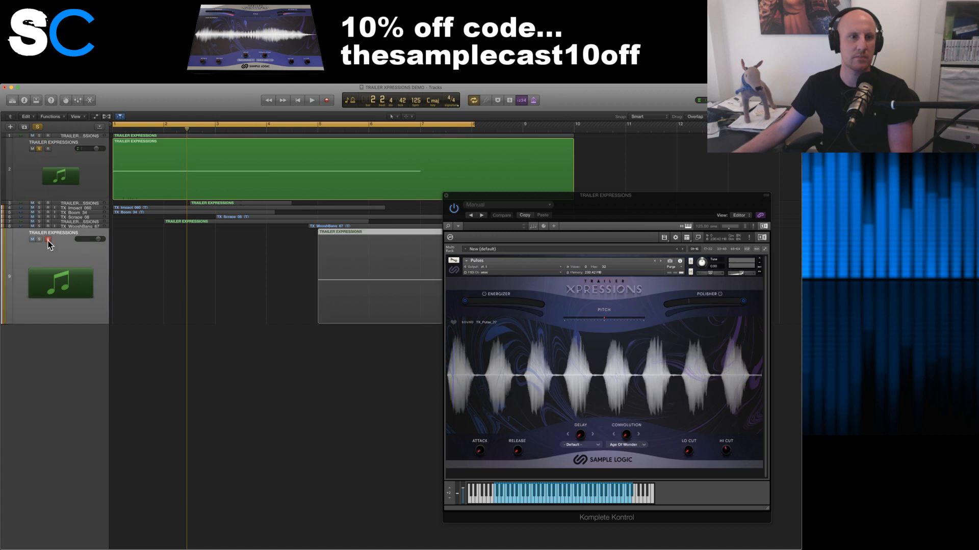
click(38, 239)
click(40, 148)
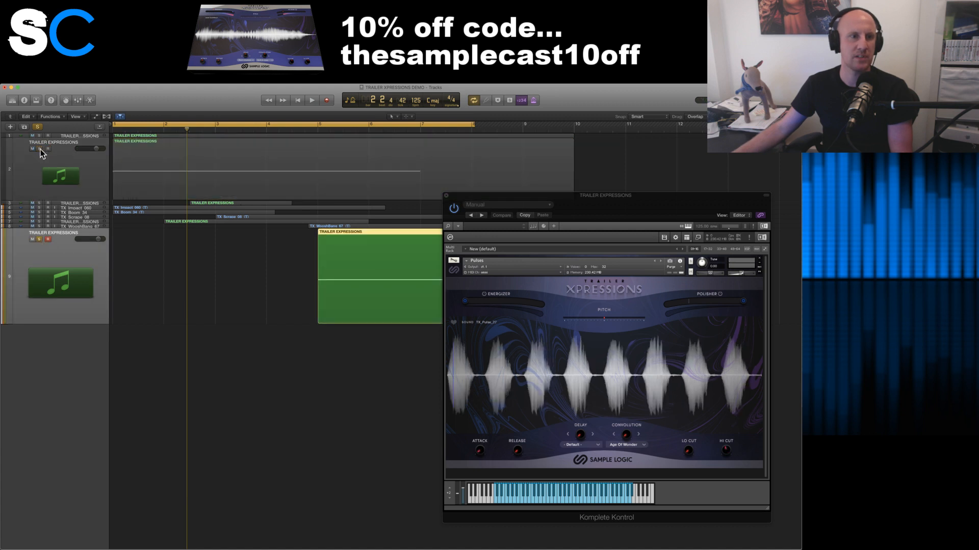
click(311, 128)
click(312, 123)
key(space)
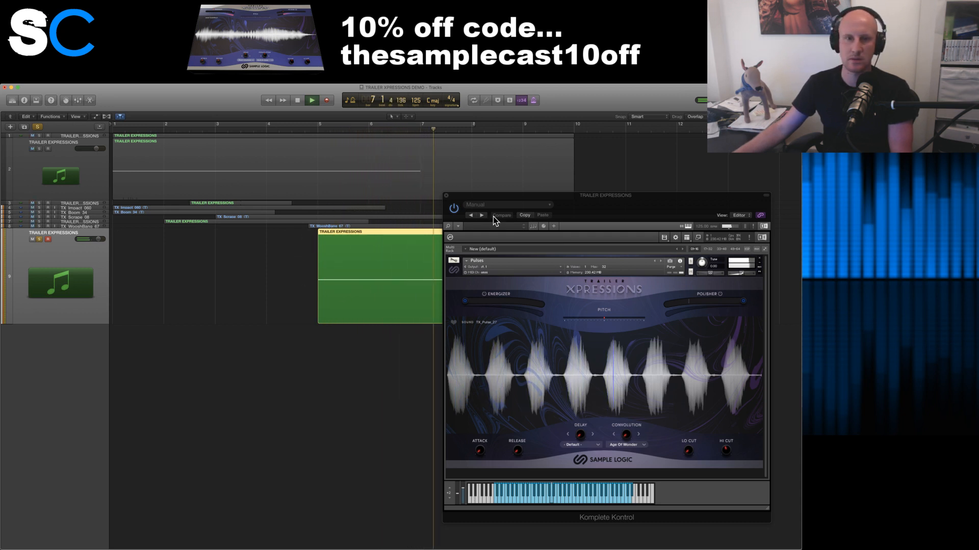
key(space)
- Duplicate the soloed Pulses track and copy its region onto the new track, starting slightly after bar 5
drag(486, 197, 600, 241)
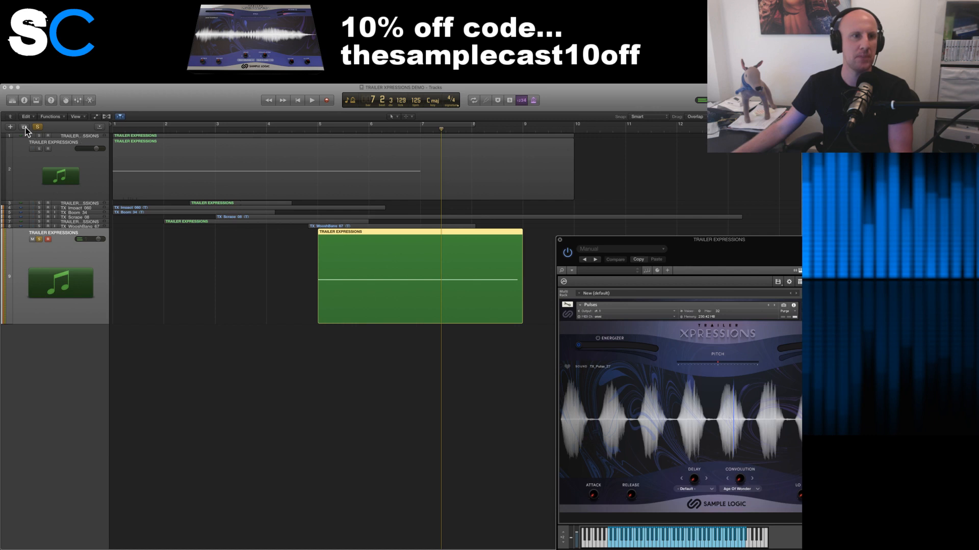
key(super+d)
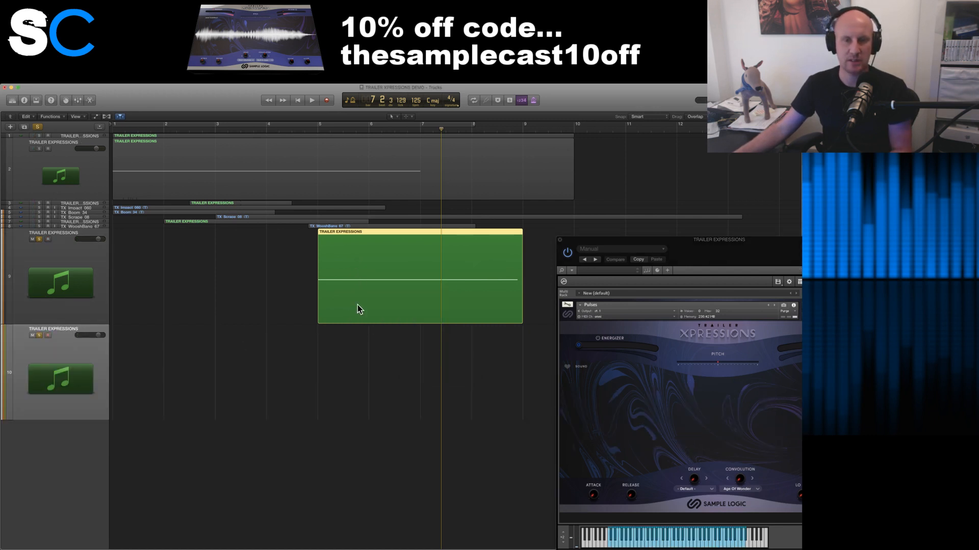
drag(357, 306, 360, 347)
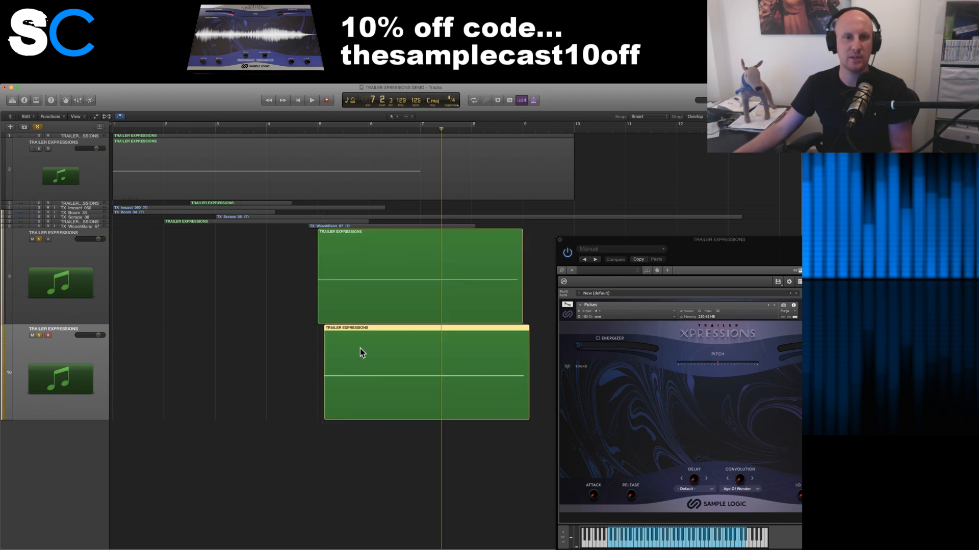
- Open the copied region in the piano roll and move its held note several semitones higher
double_click(369, 368)
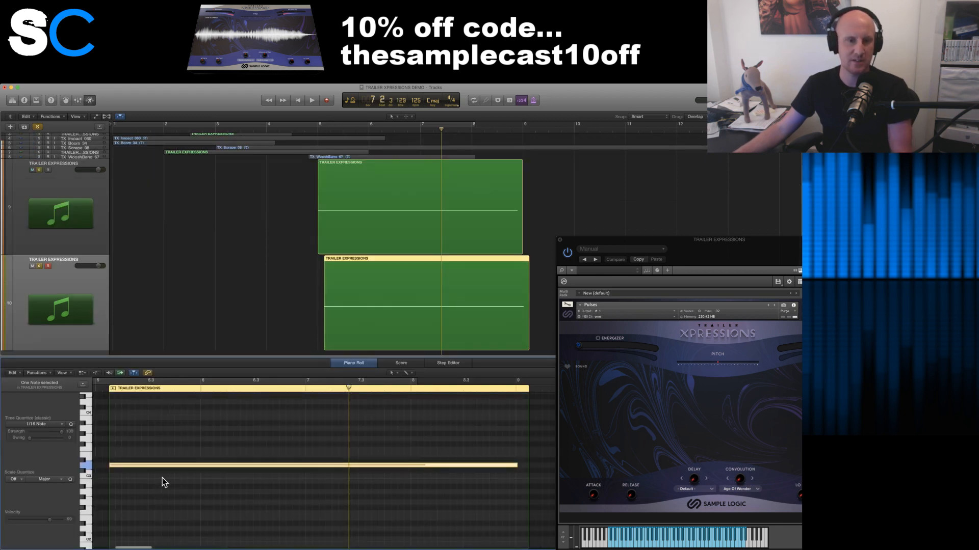
drag(163, 469, 164, 431)
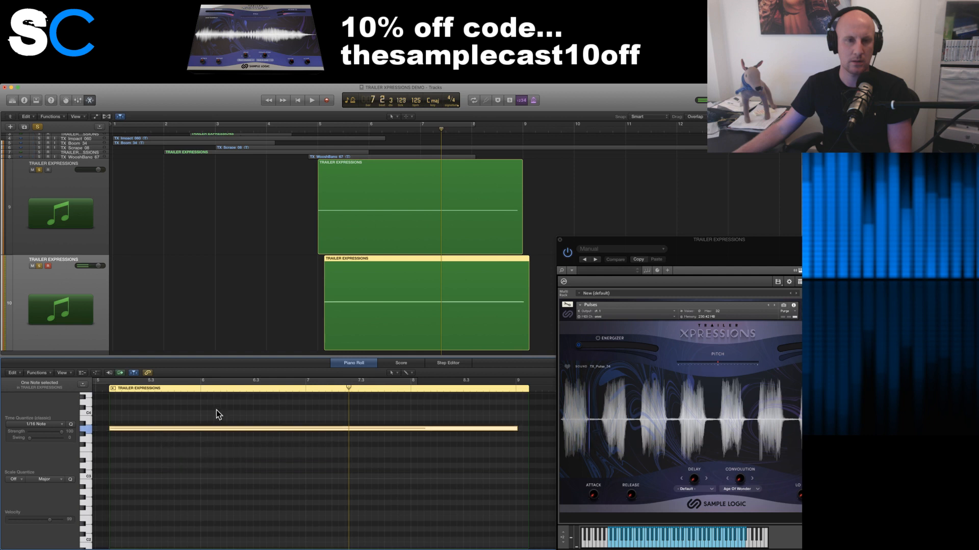
- Play the two soloed Pulses tracks together from just before bar 5
click(311, 131)
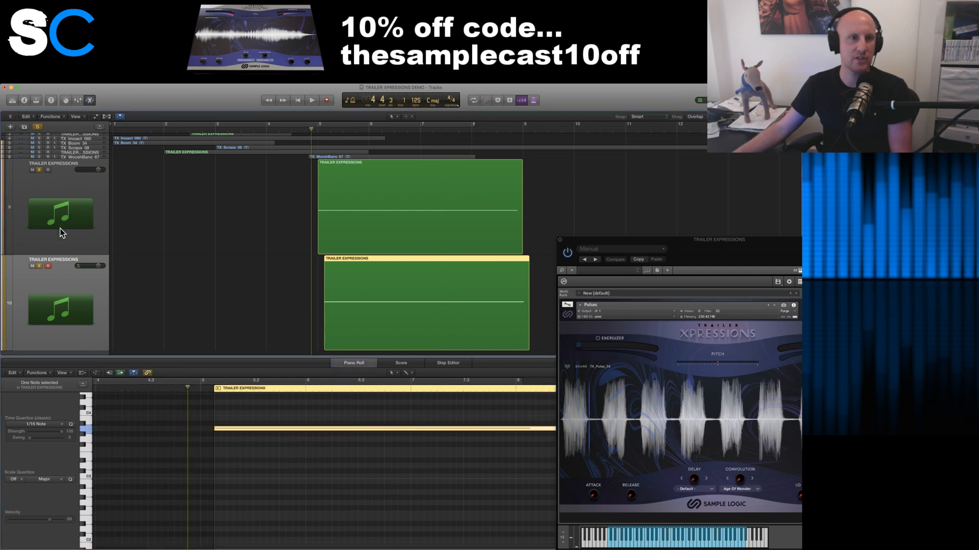
scroll(84, 243, up, 5)
scroll(79, 238, down, 5)
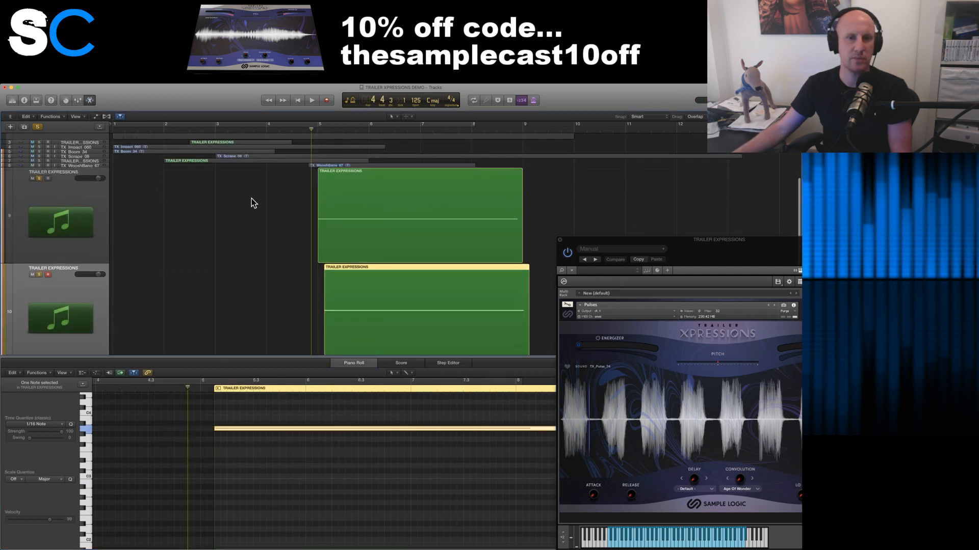
key(space)
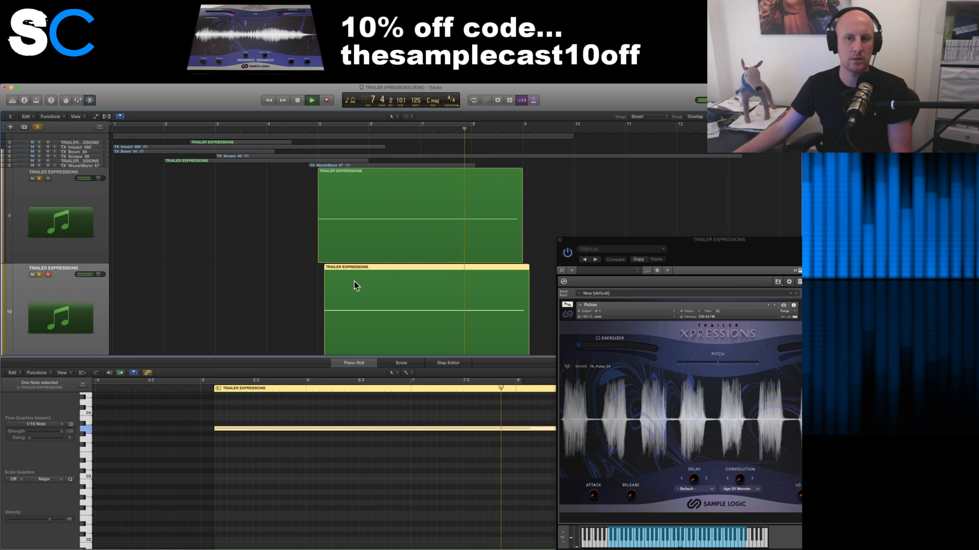
key(space)
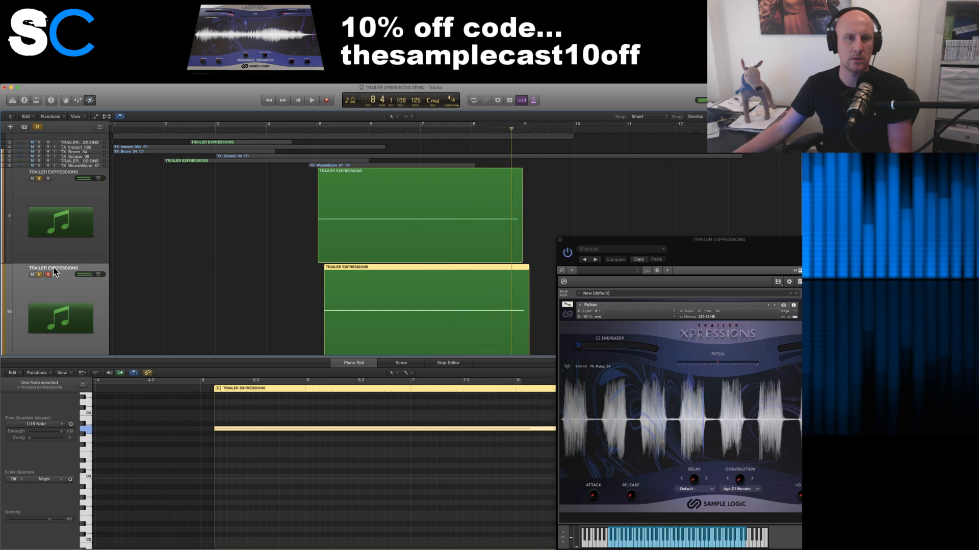
- End the solo on both Pulses tracks and shrink the piano roll to give the arrangement more height
click(40, 274)
click(39, 179)
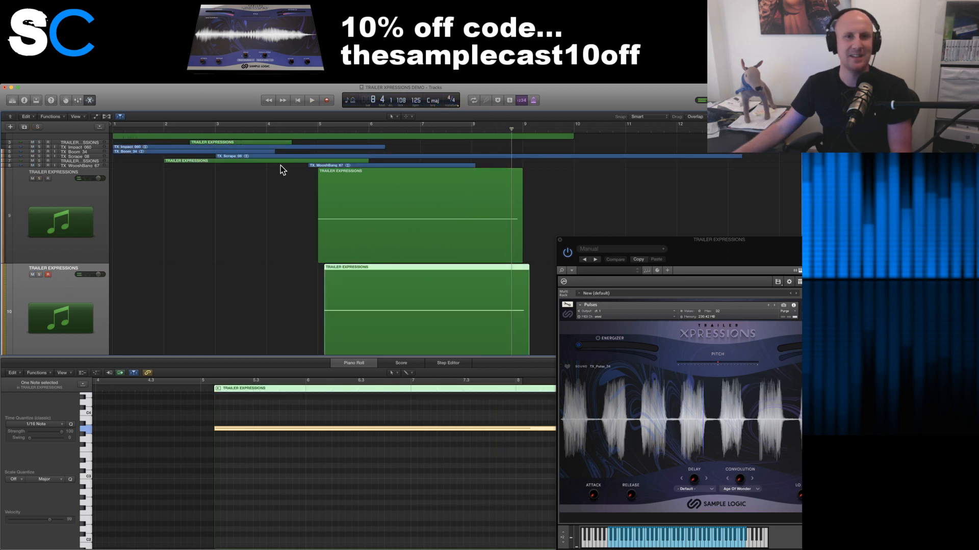
scroll(291, 139, up, 2)
scroll(297, 168, down, 3)
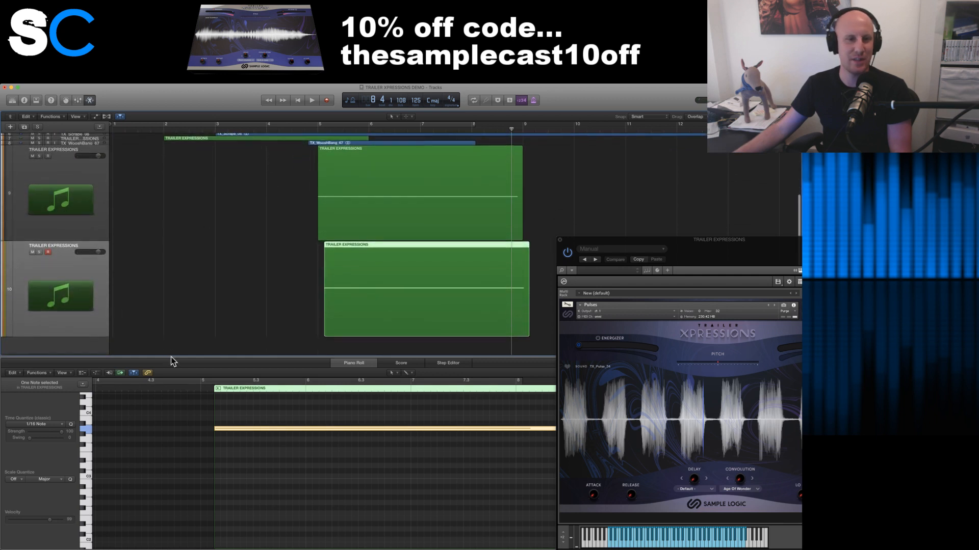
drag(172, 358, 176, 419)
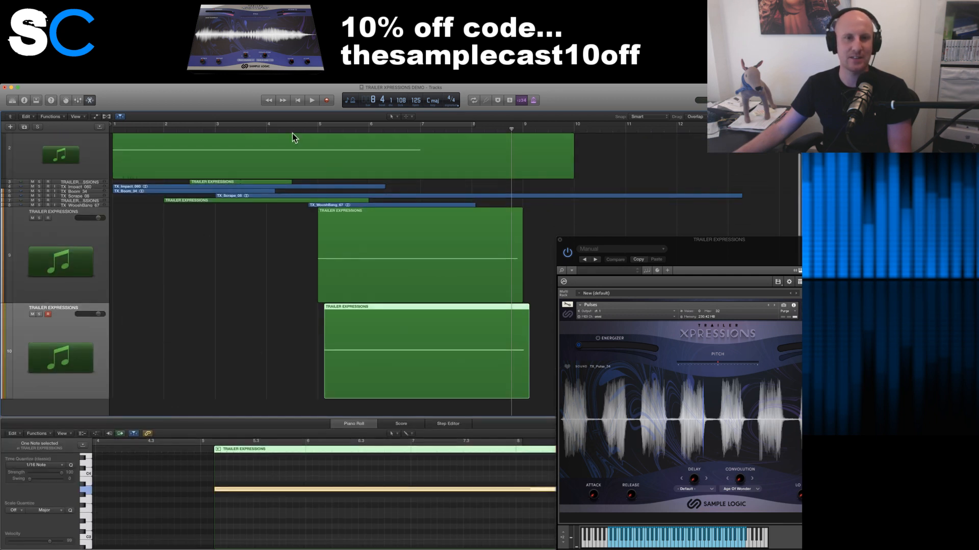
- Slightly lower the newest Pulses track's mixer volume while playing the full arrangement with the cycle area on, and turn the cycle area off
click(184, 123)
key(space)
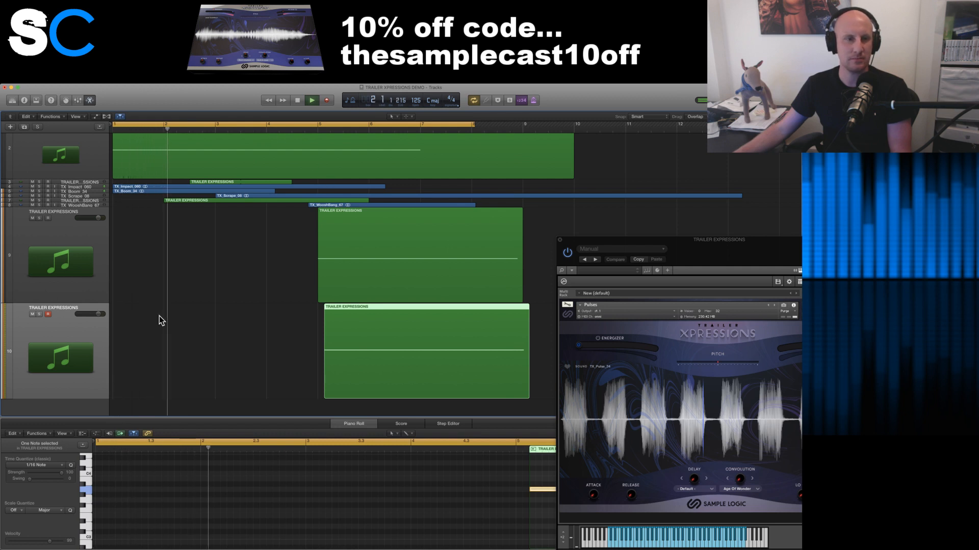
key(x)
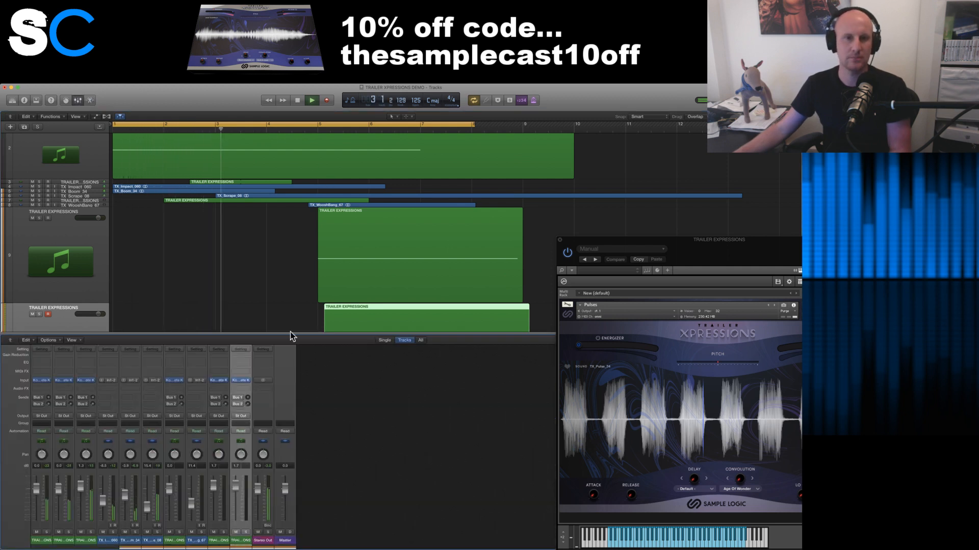
scroll(290, 319, down, 4)
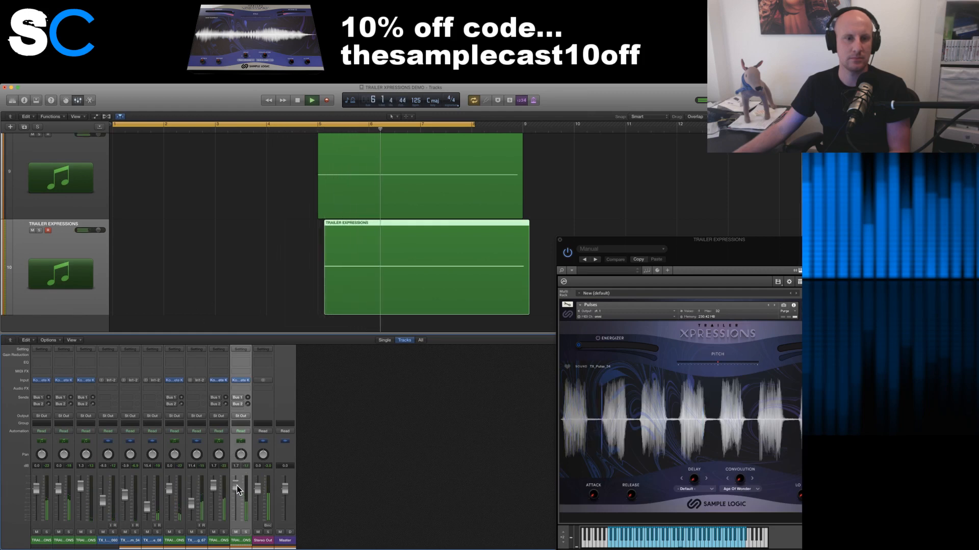
drag(237, 489, 238, 492)
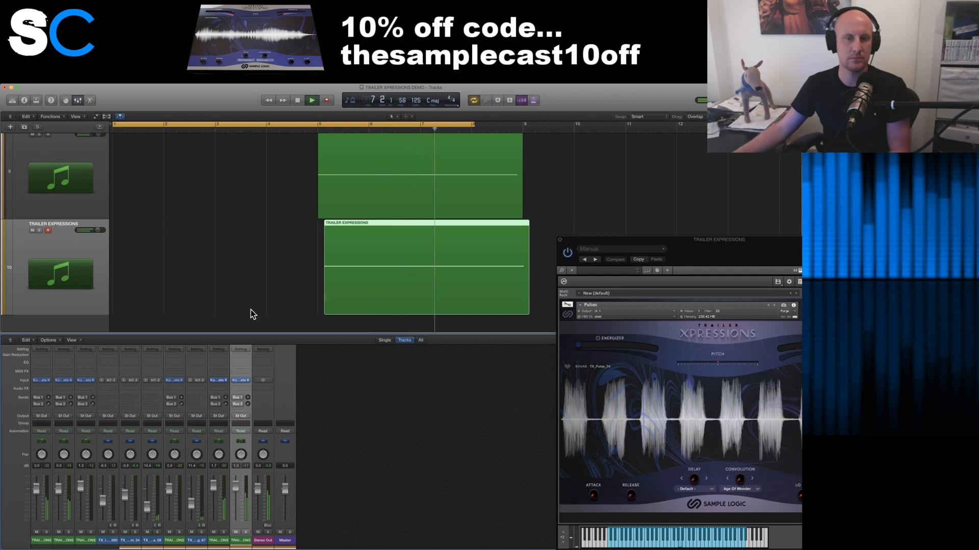
key(space)
click(410, 125)
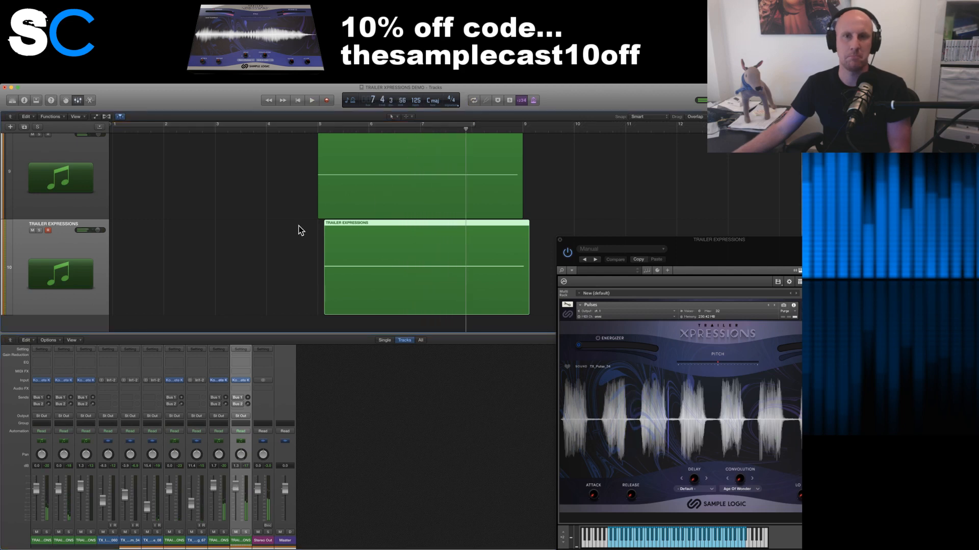
- Show the Processed Percussion 2 track in the piano roll, set all instrument tracks to an equal compact height and bring its instrument window fully into view
double_click(326, 289)
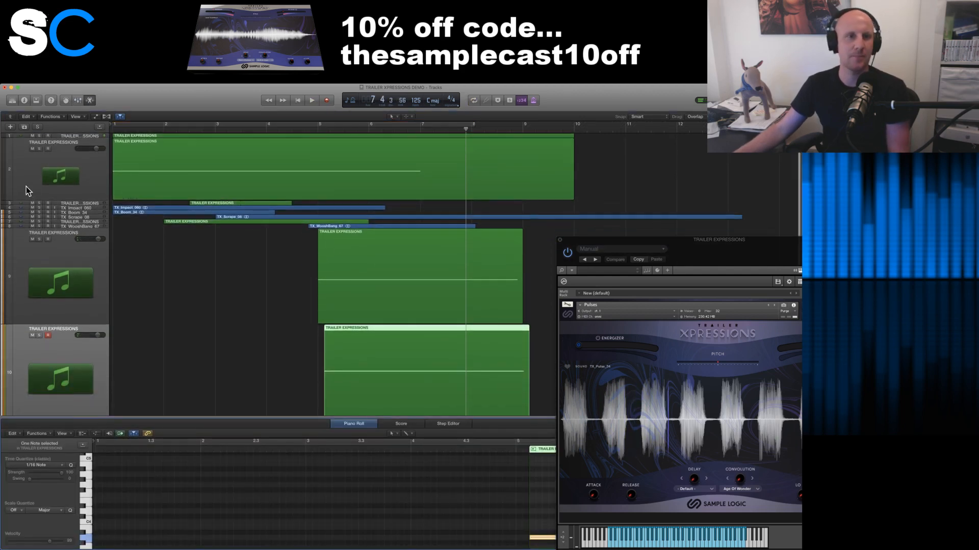
click(12, 204)
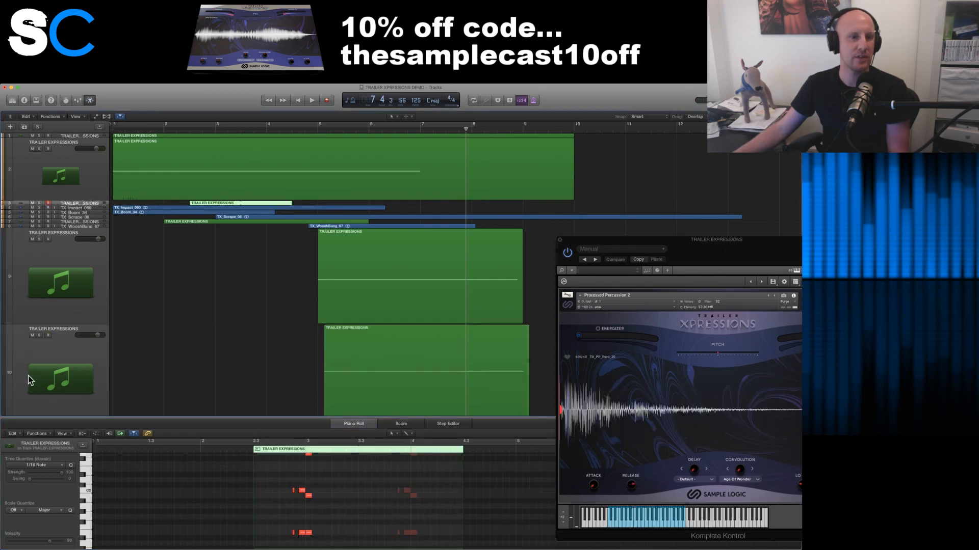
scroll(21, 390, down, 2)
drag(15, 412, 19, 348)
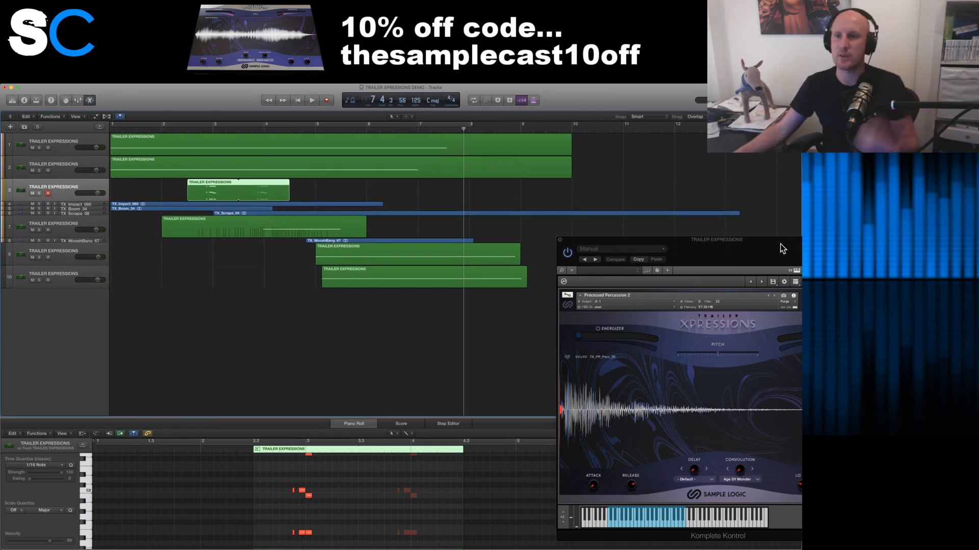
drag(687, 239, 559, 245)
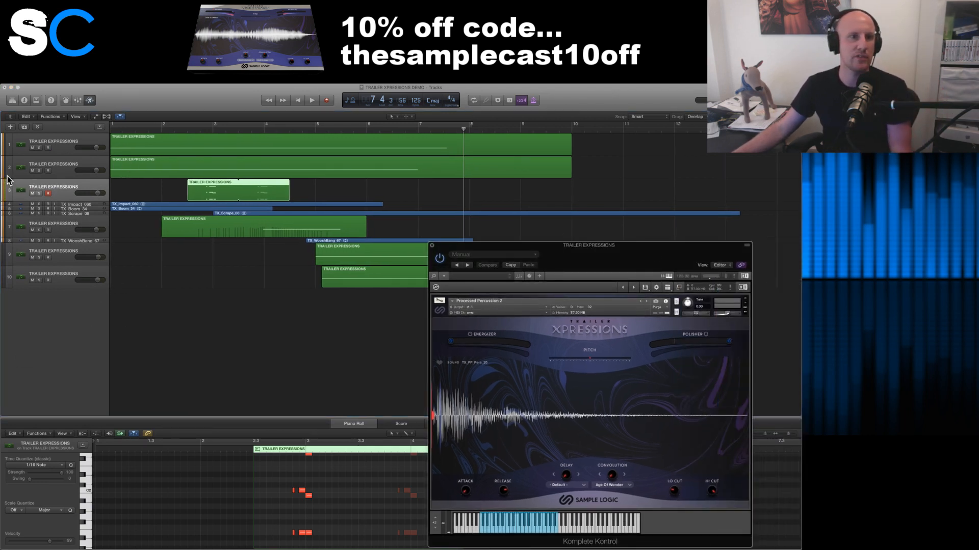
- Enlarge the second track's height and extend its sustained note in the piano roll to about bar 17
drag(7, 178, 6, 229)
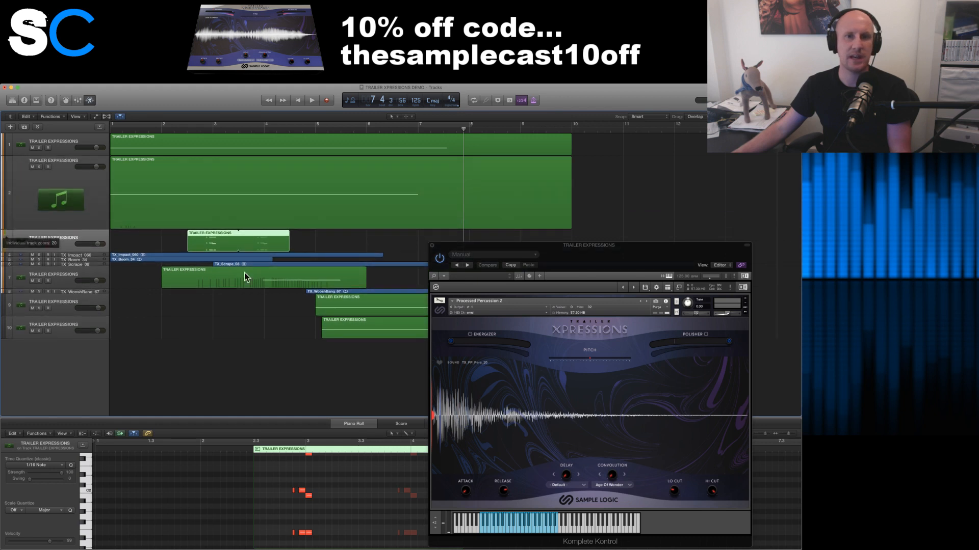
double_click(458, 206)
scroll(353, 485, down, 8)
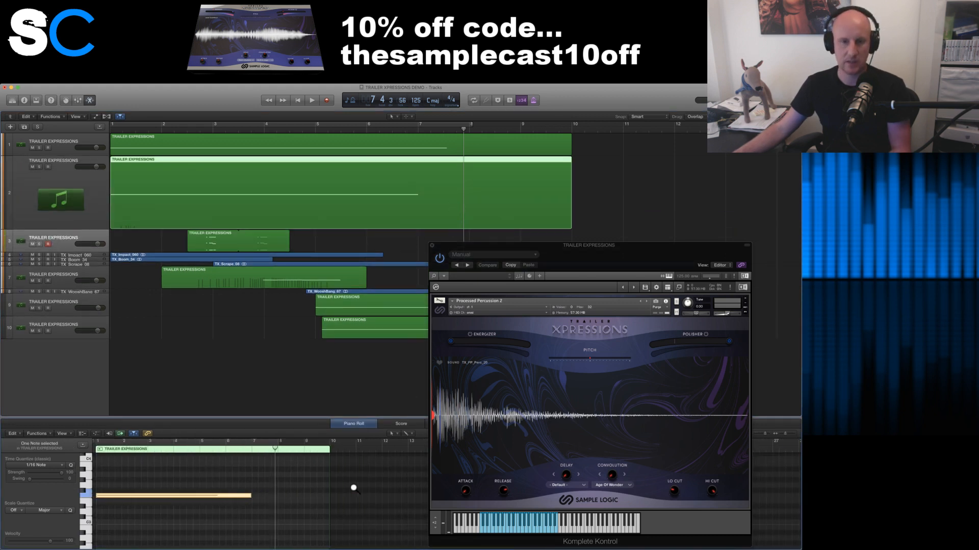
drag(433, 245, 362, 131)
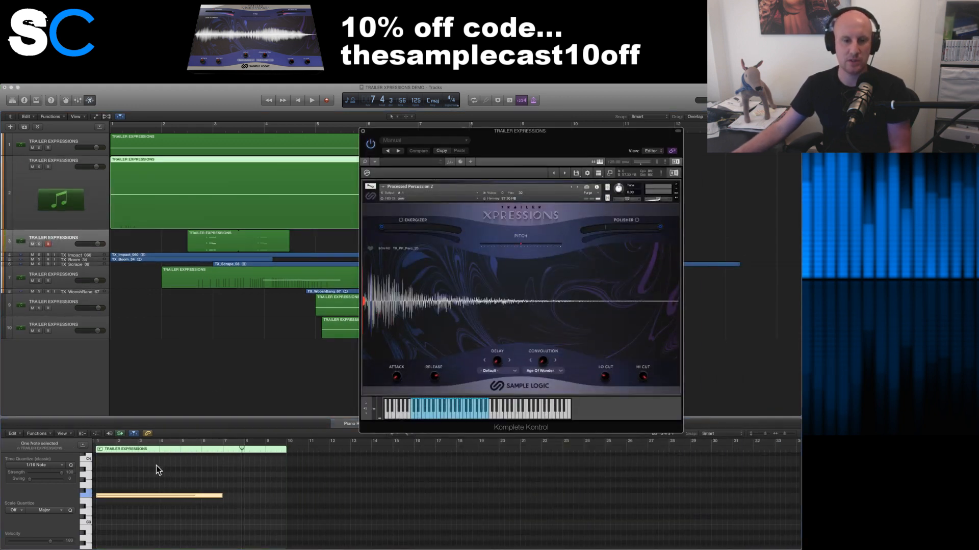
drag(221, 496, 443, 496)
- Move the instrument window clear and extend the first track's sustained note in the piano roll to about bar 12
drag(449, 127, 585, 227)
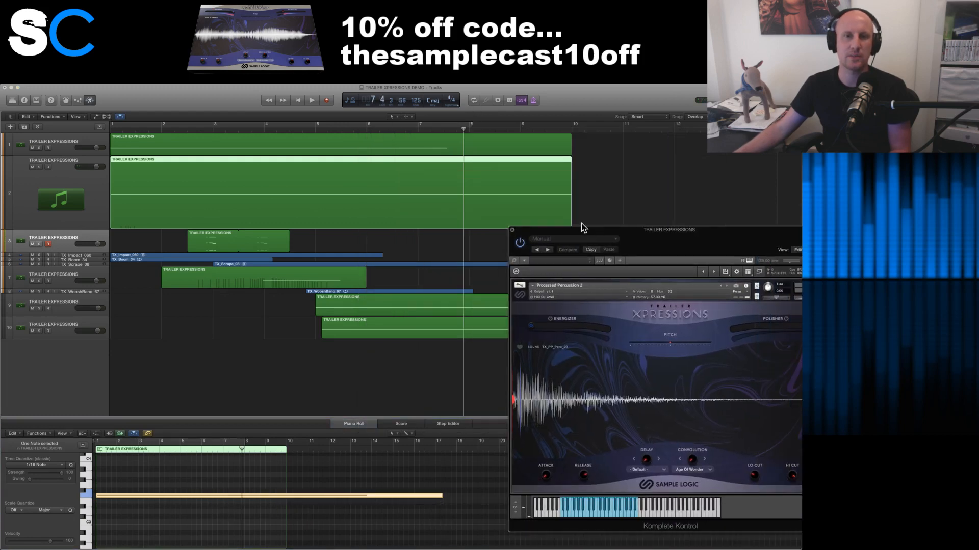
click(422, 147)
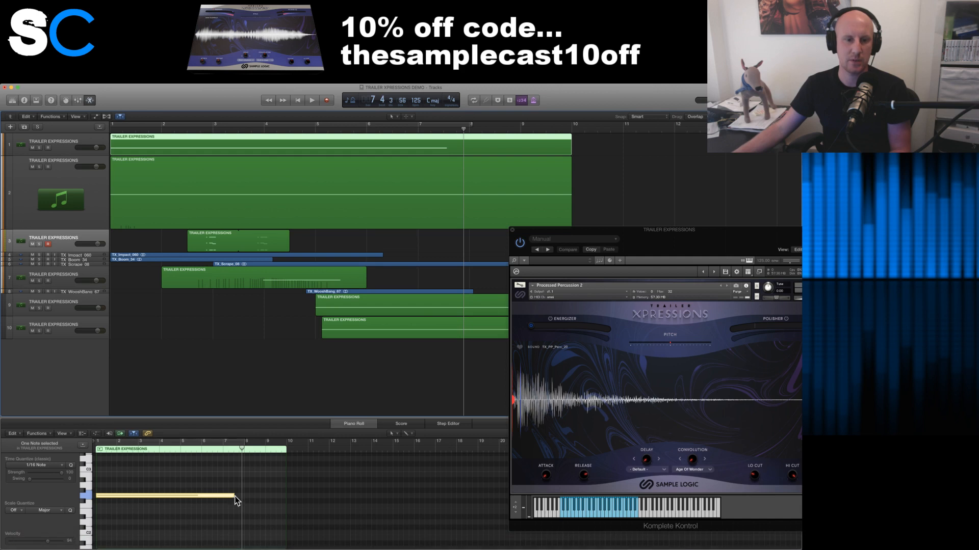
drag(234, 496, 326, 496)
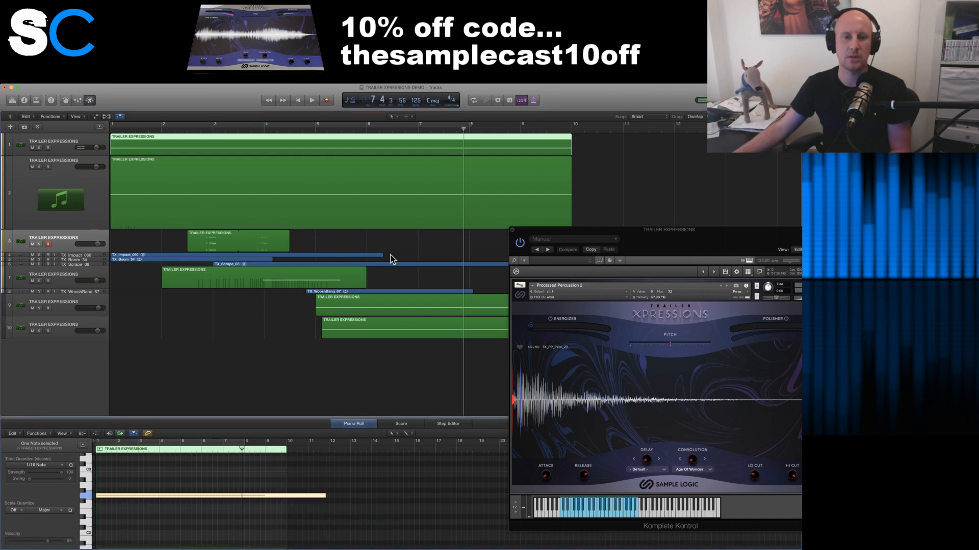
- Duplicate the first Atmospheres track, remove Atmospheres from the copy's Kontakt rack and show the empty multi rack
click(57, 141)
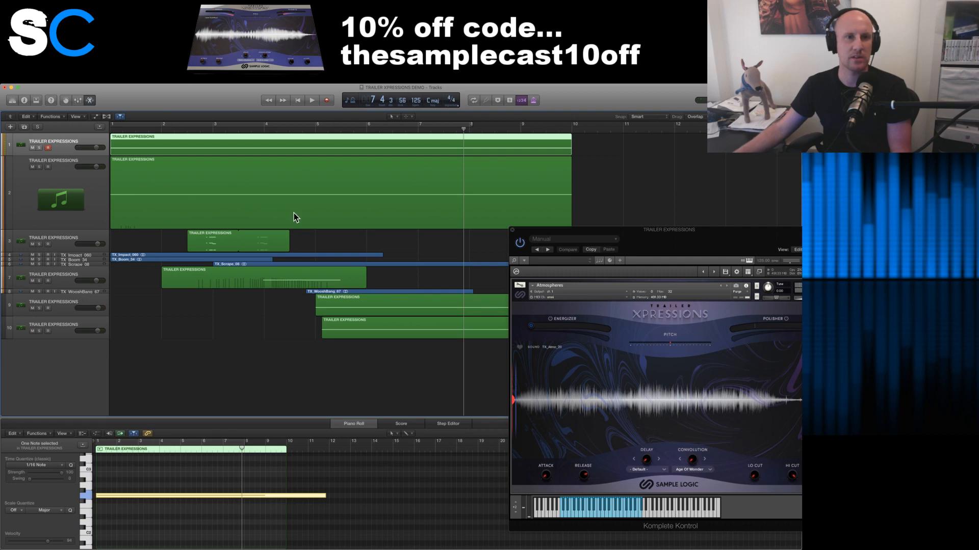
key(super+d)
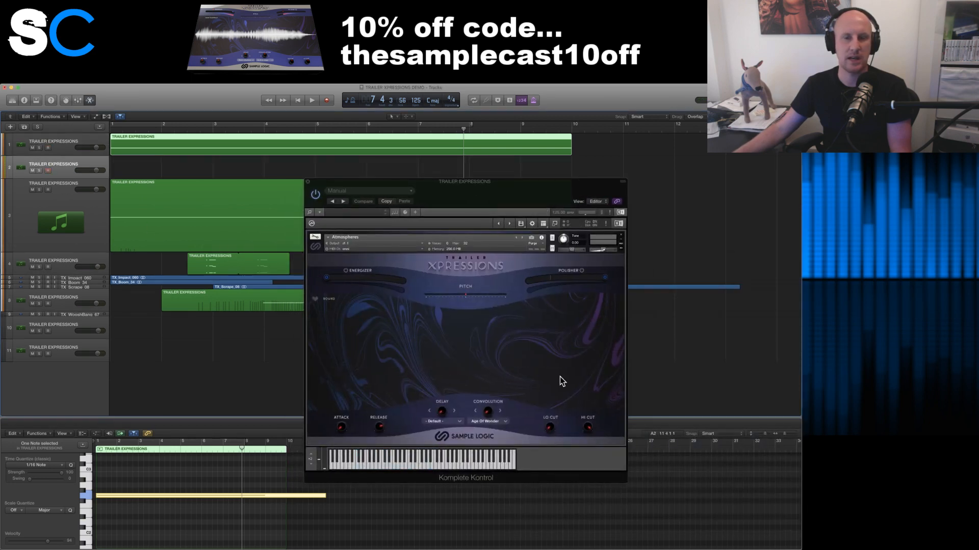
click(621, 238)
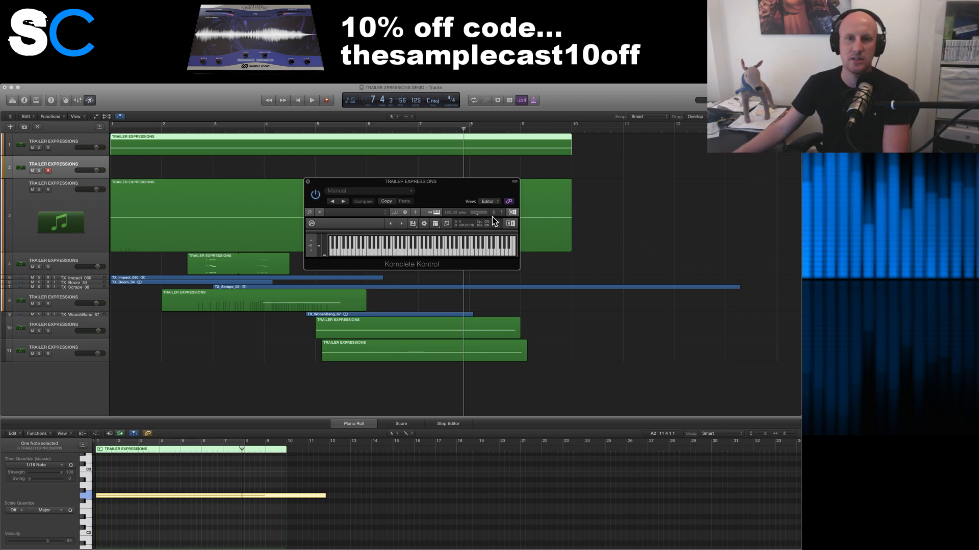
click(447, 224)
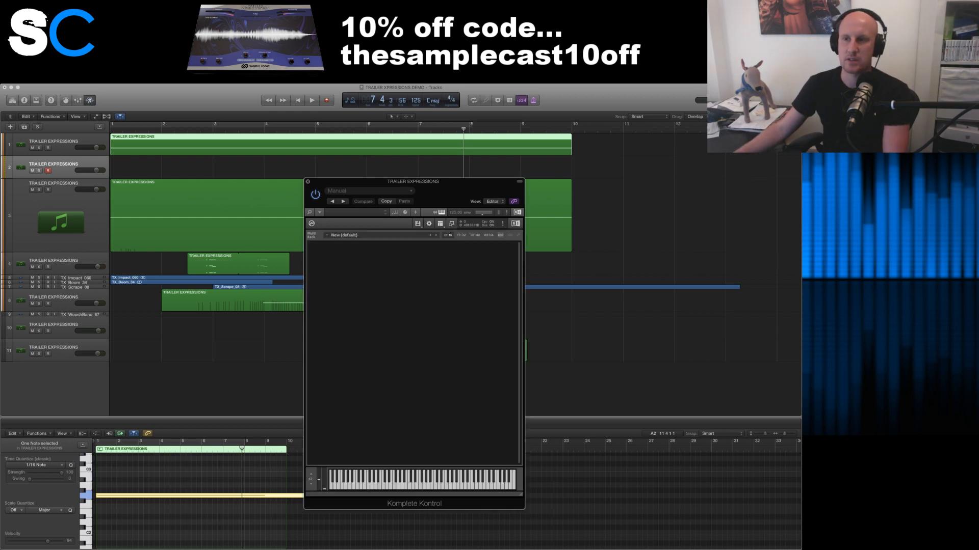
- Switch to Finder, clear the audio preview window out of the way and load Stingers.nki from Instruments > Ambience into the new track's Kontakt rack
key(super+Tab)
click(586, 305)
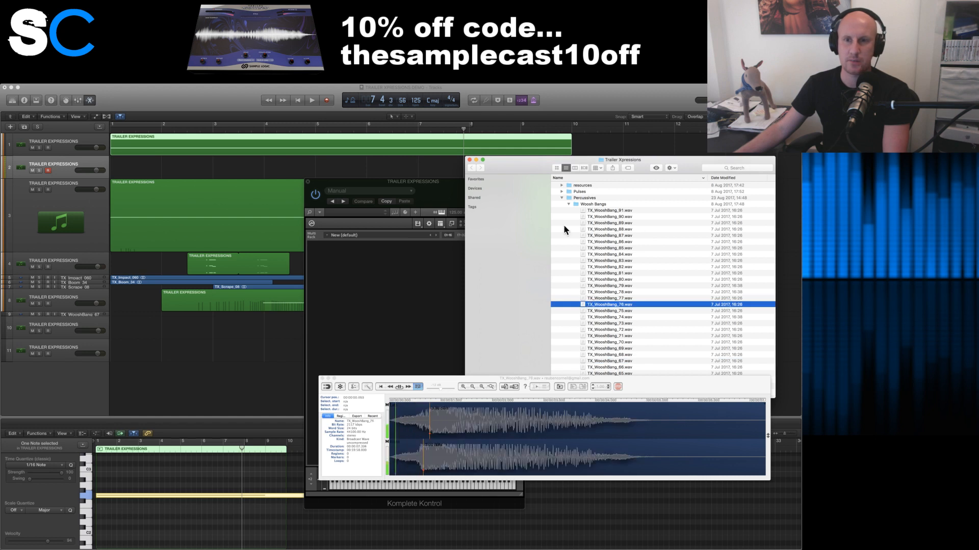
click(613, 248)
click(611, 280)
scroll(593, 294, down, 15)
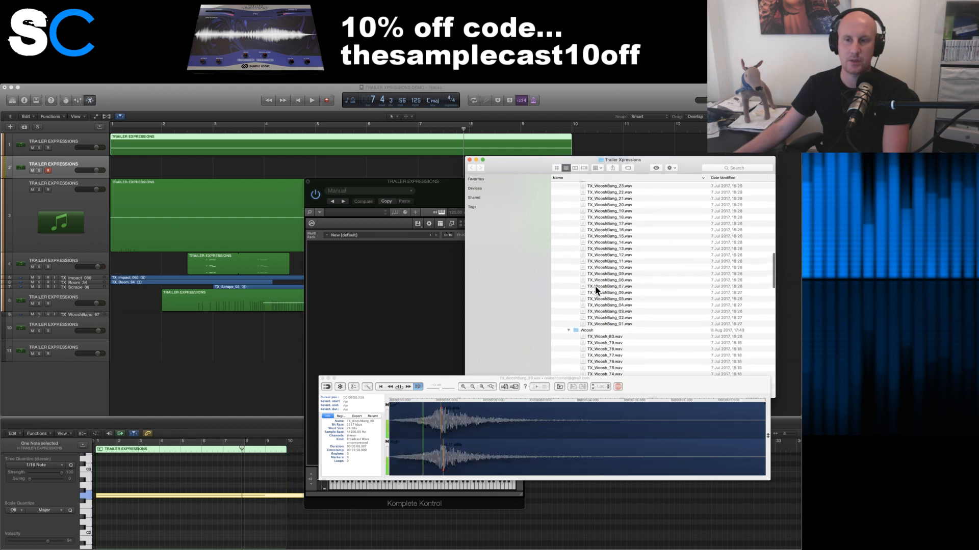
scroll(593, 293, down, 15)
drag(606, 378, 623, 445)
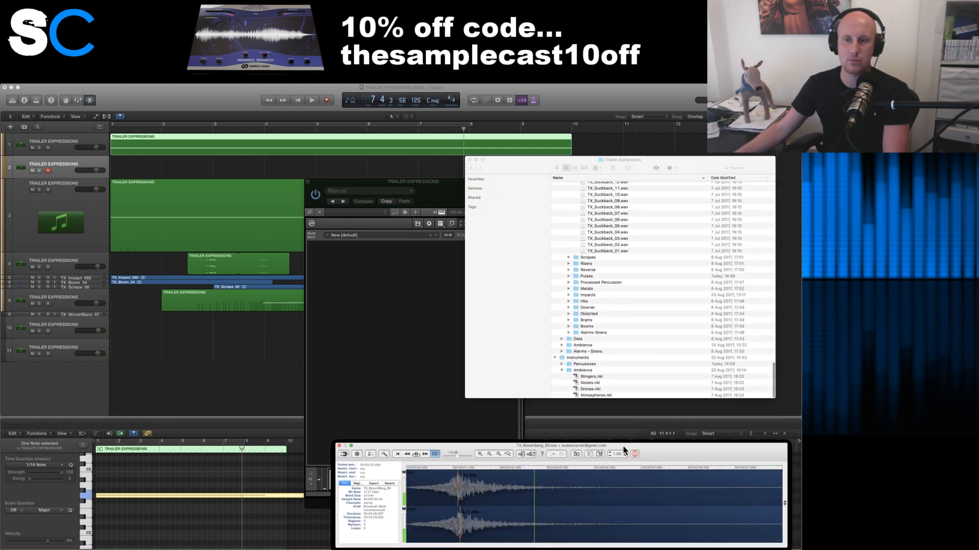
drag(591, 377, 387, 300)
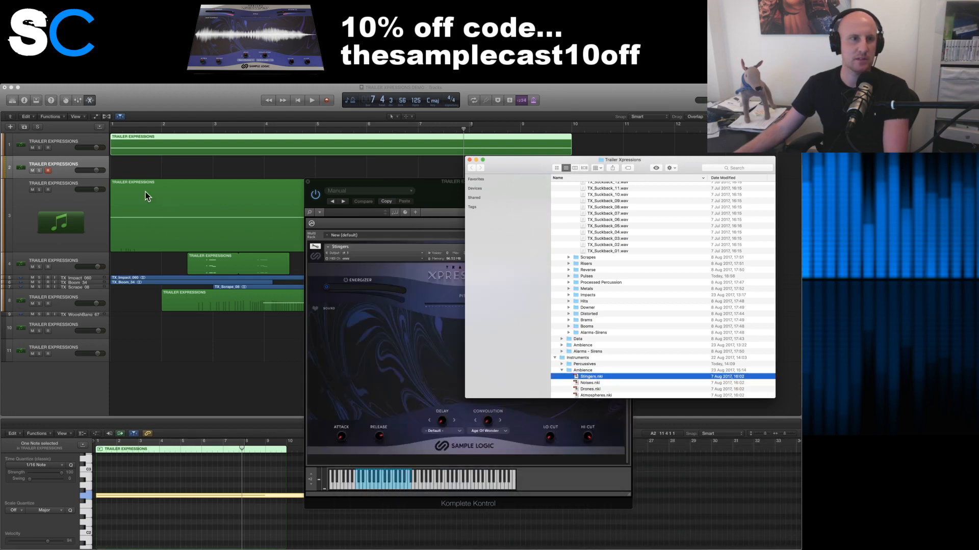
- Solo the new Stingers track, move its instrument window clear of the arrangement, and enable and raise the Energizer
click(39, 170)
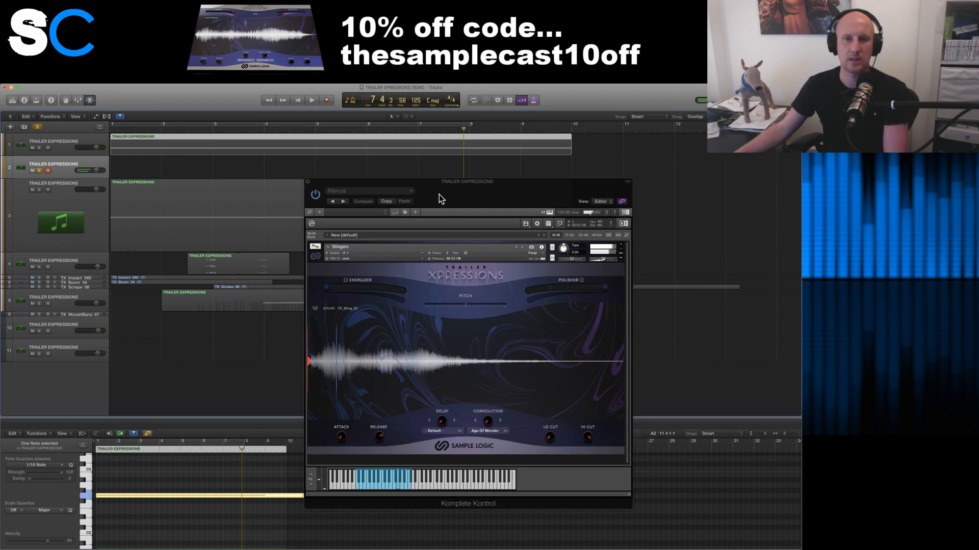
drag(439, 194, 586, 216)
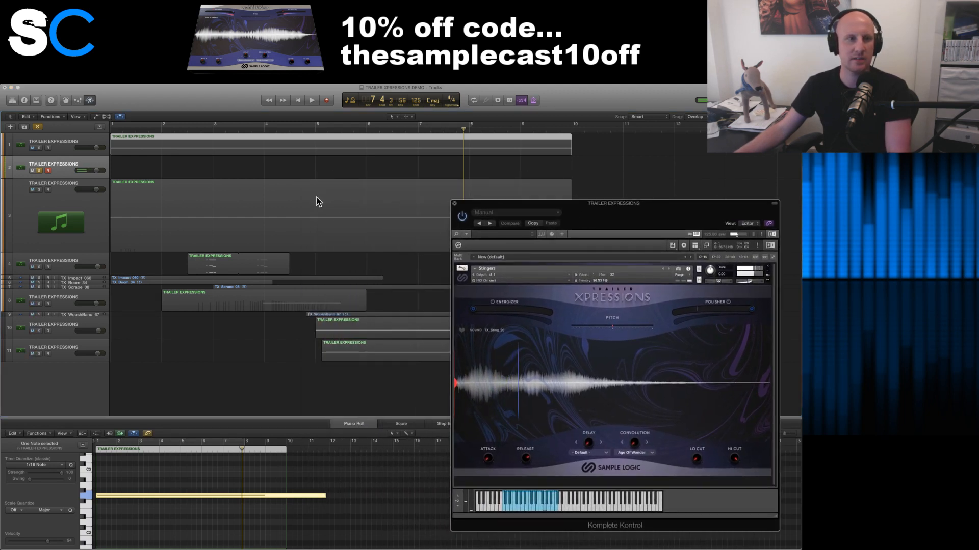
click(492, 302)
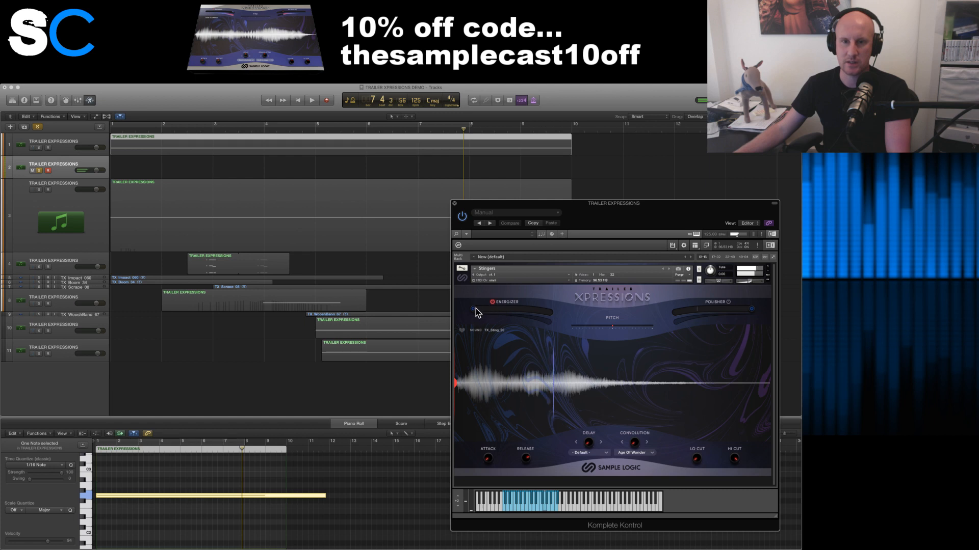
drag(498, 310, 506, 310)
- Lower the Stingers pitch by 2 semitones and set its convolution to Slow Ride
drag(611, 325, 606, 325)
click(605, 326)
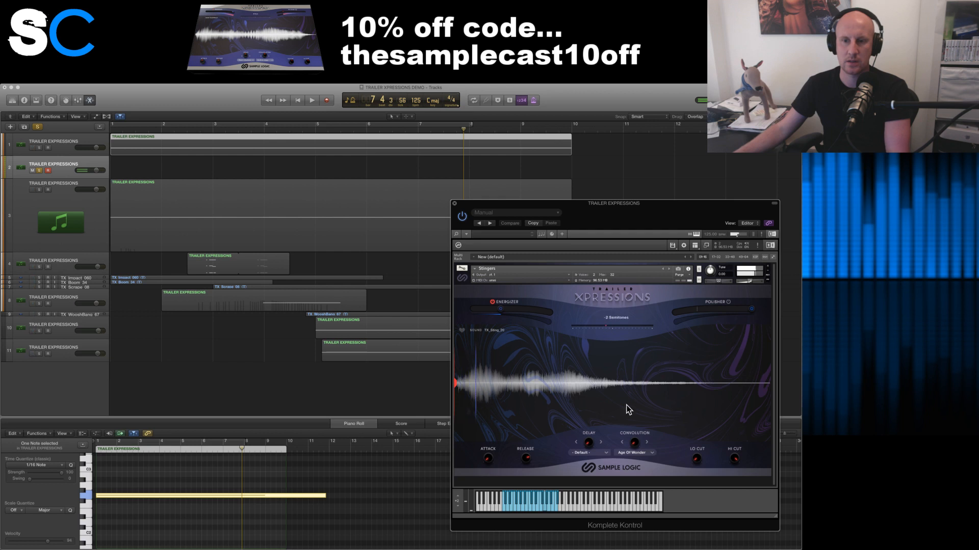
click(634, 453)
click(634, 442)
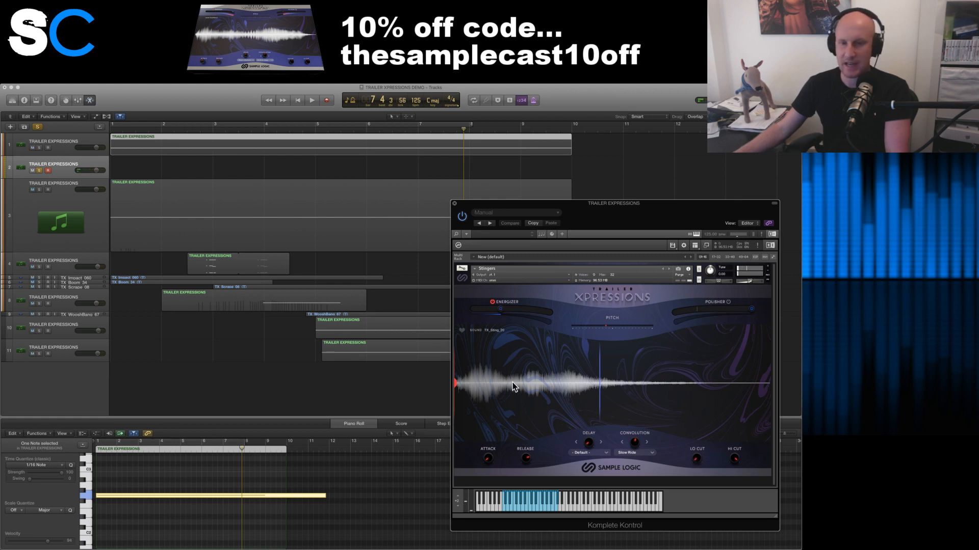
- Move the Stingers sample start slightly into the waveform and adjust the Lo Cut knob, with the playhead at bar 6 beat 4
mouse_move(456, 386)
mouse_down()
mouse_move(565, 386)
mouse_move(484, 388)
mouse_up()
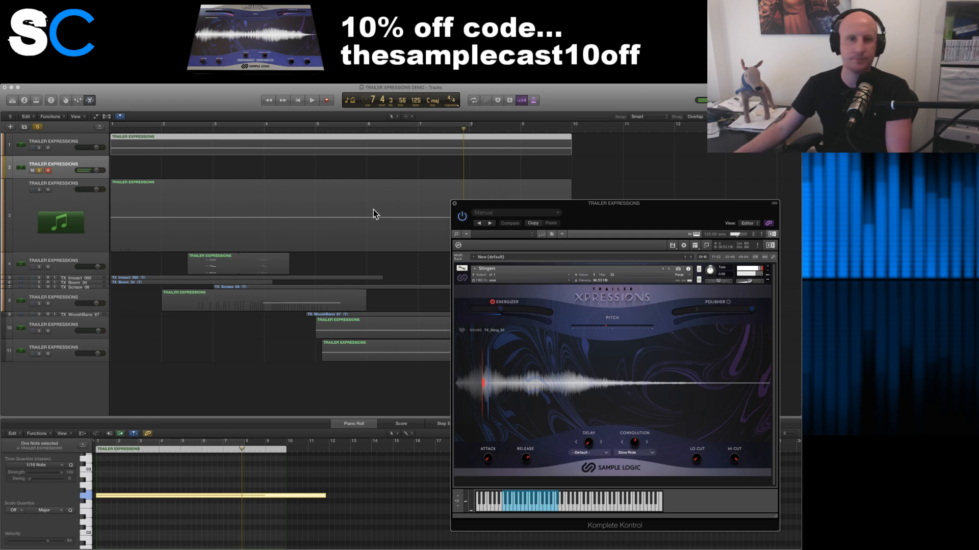
click(404, 131)
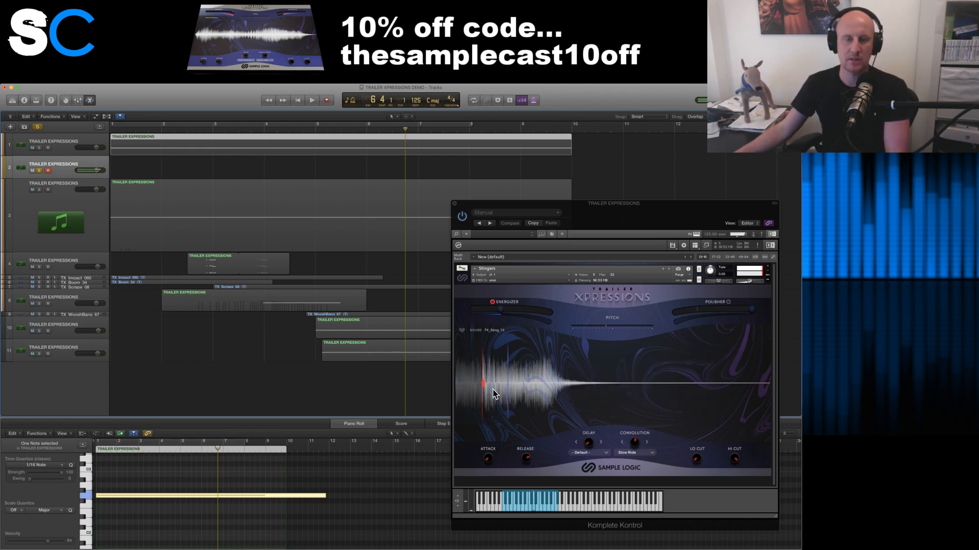
drag(697, 458, 699, 447)
- Record a stinger note at bar 7 on the Stingers track, starting before bar 5 and ending the track's solo during playback
click(309, 129)
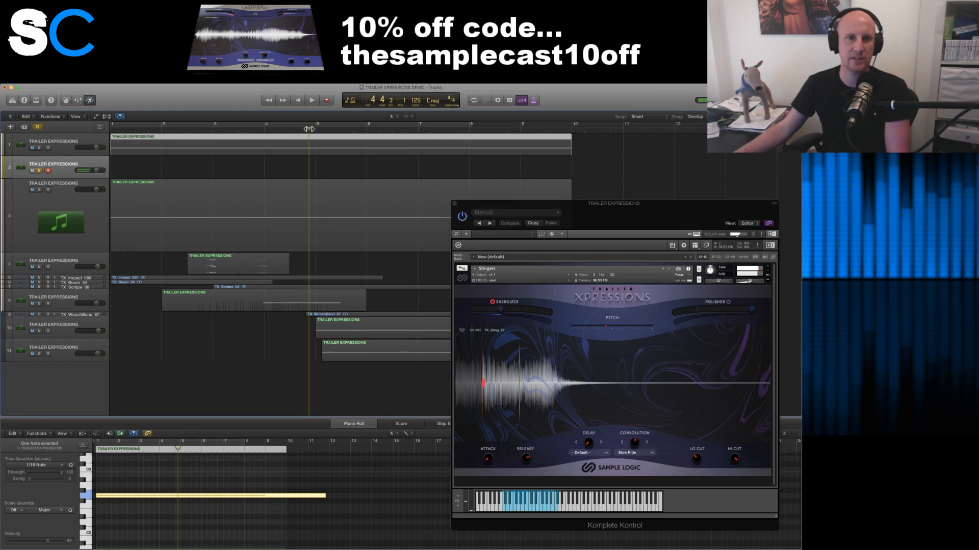
key(space)
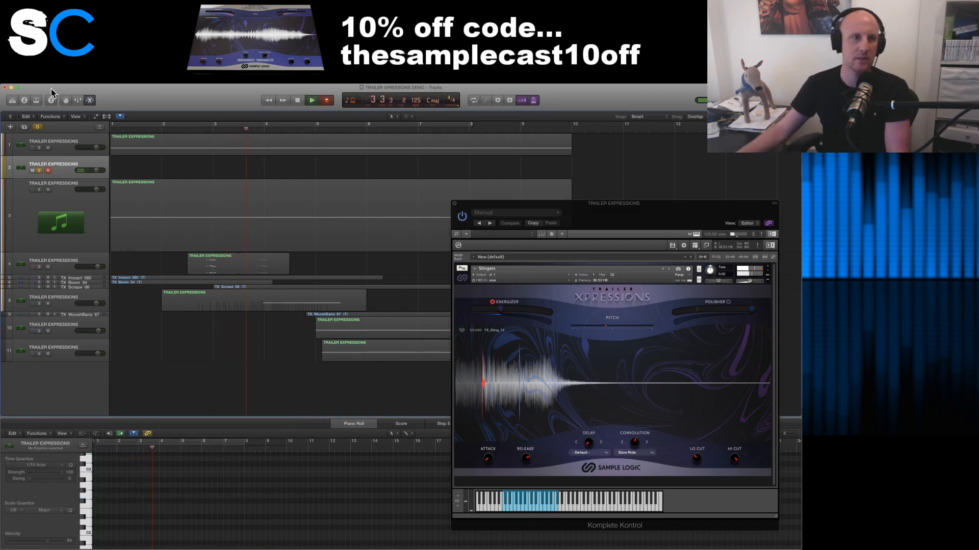
click(39, 169)
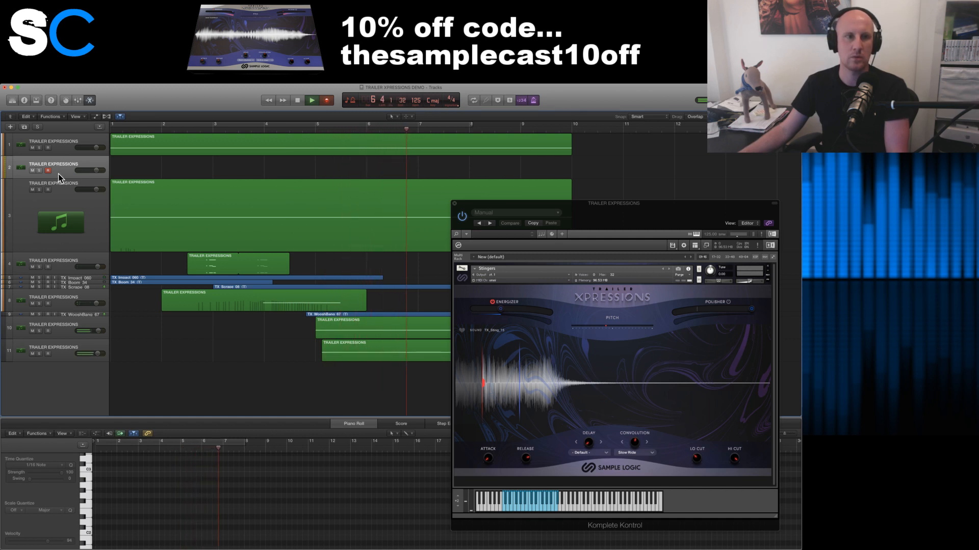
key(r)
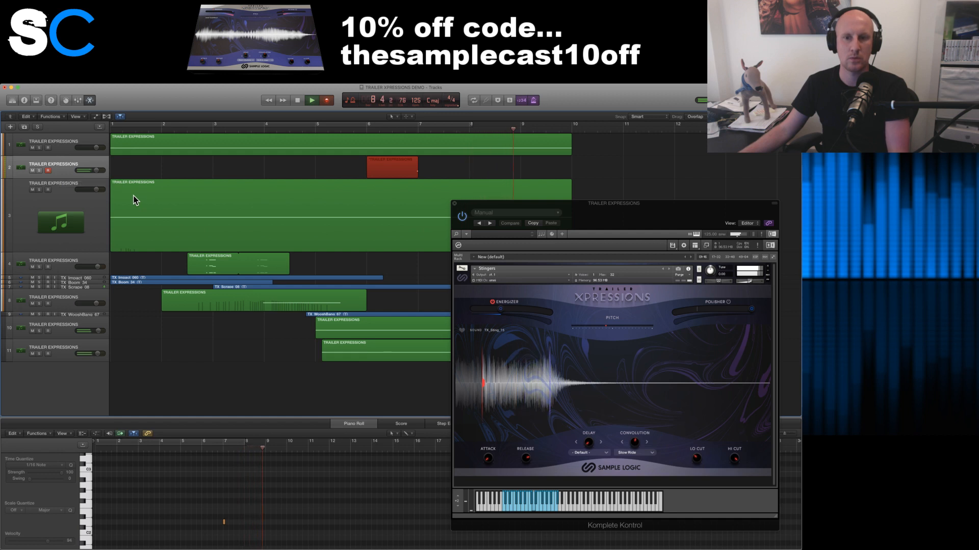
key(space)
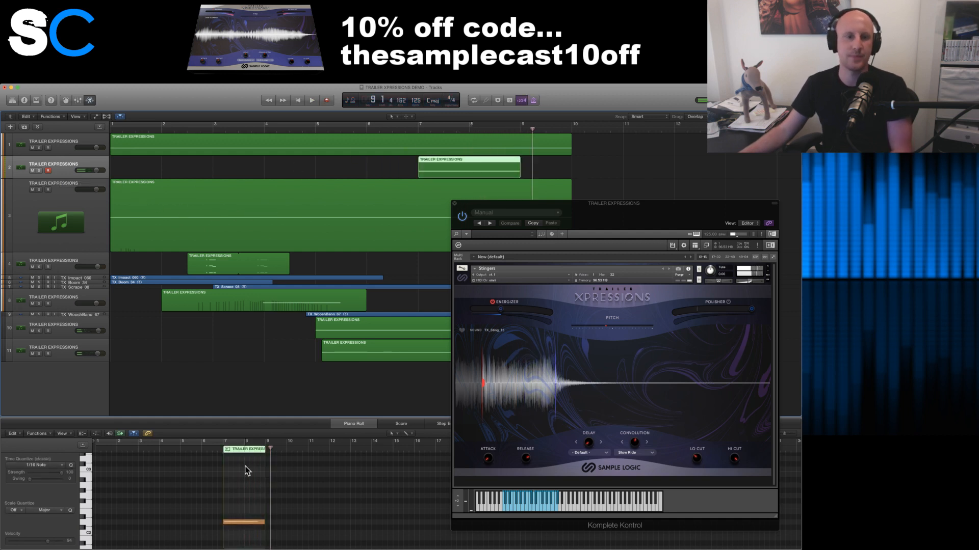
- Select the recorded stinger note in the piano roll and play the arrangement on from bar 9
click(239, 523)
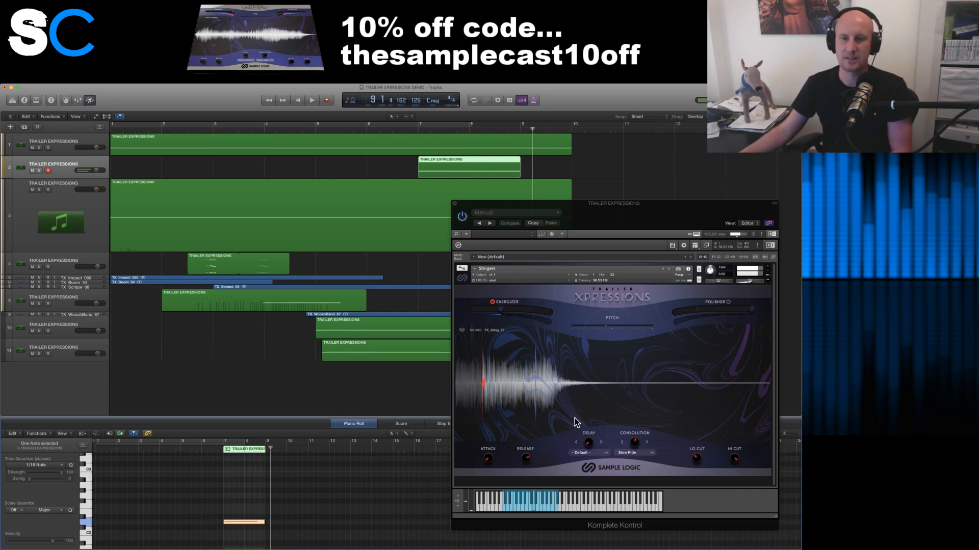
key(space)
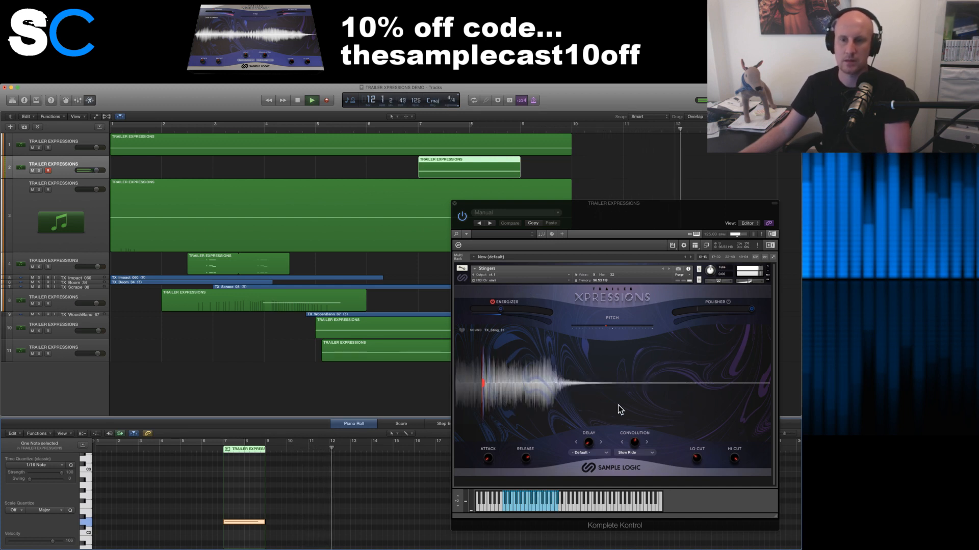
key(space)
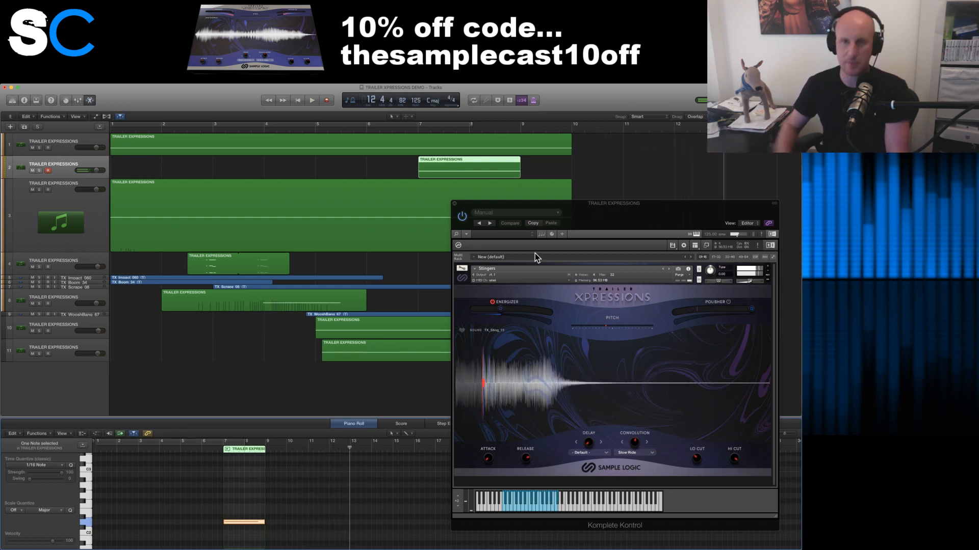
- Play the full arrangement from bar 4 beat 4 and lower the Stingers pitch to -7 semitones
click(488, 457)
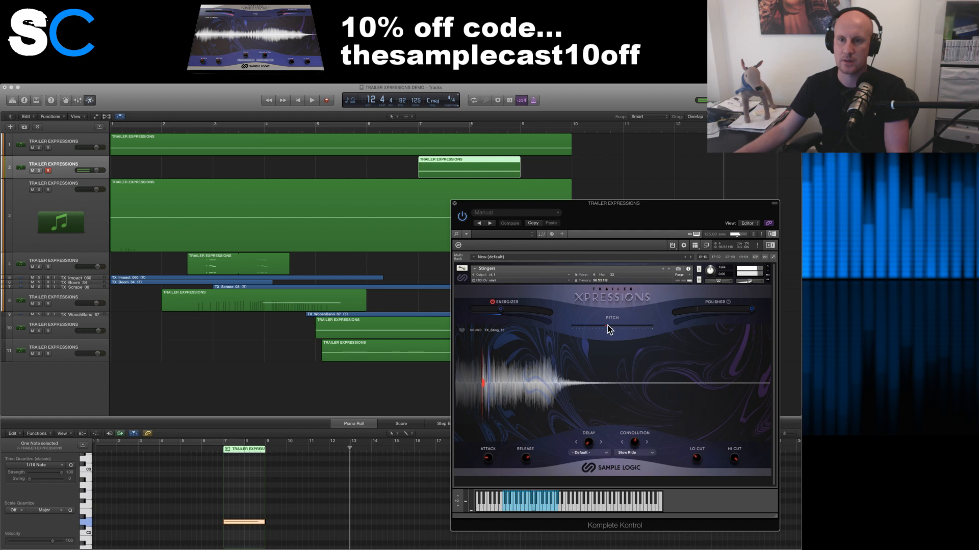
drag(610, 325, 606, 325)
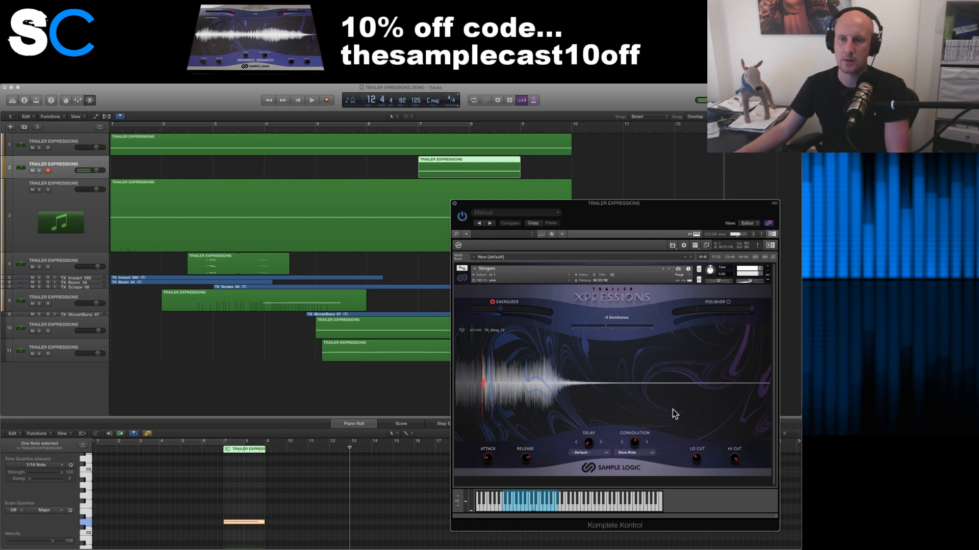
click(405, 128)
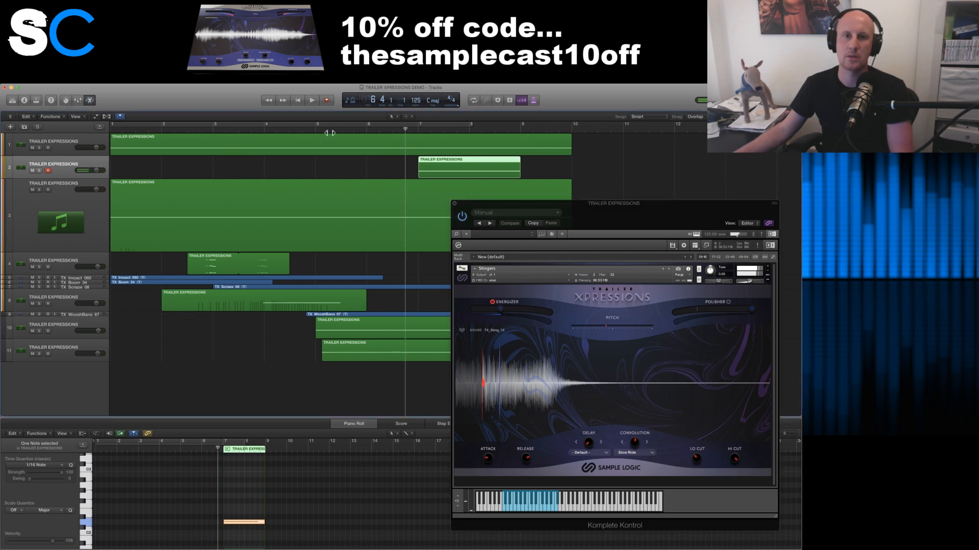
click(302, 132)
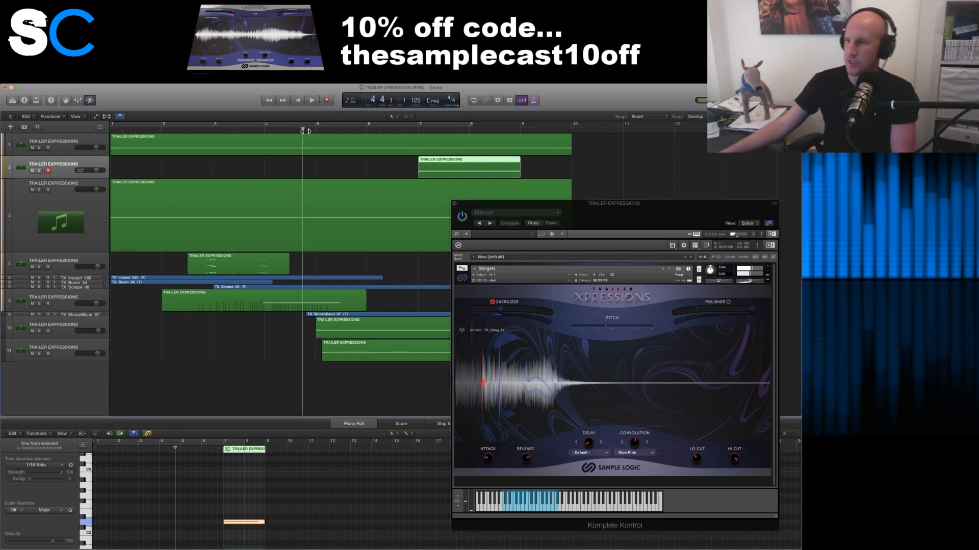
key(space)
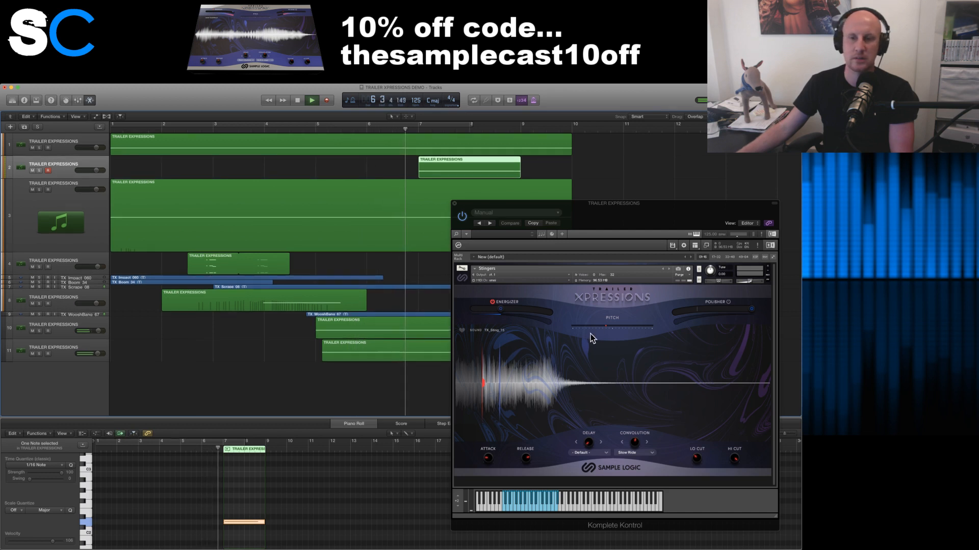
drag(605, 326, 588, 326)
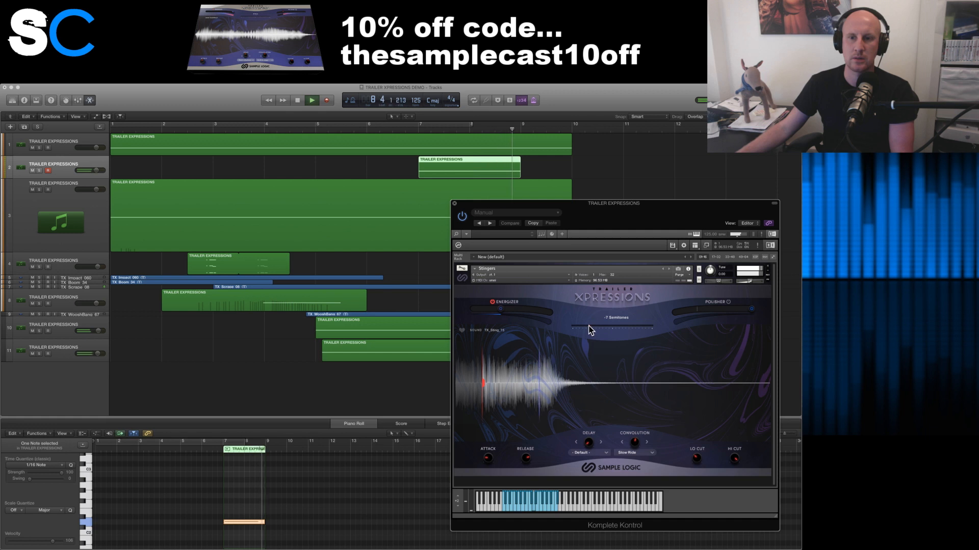
- Play the arrangement from bar 6 beat 4 past the recorded stinger with cycle mode off, and move the Stingers instrument window slightly
click(412, 129)
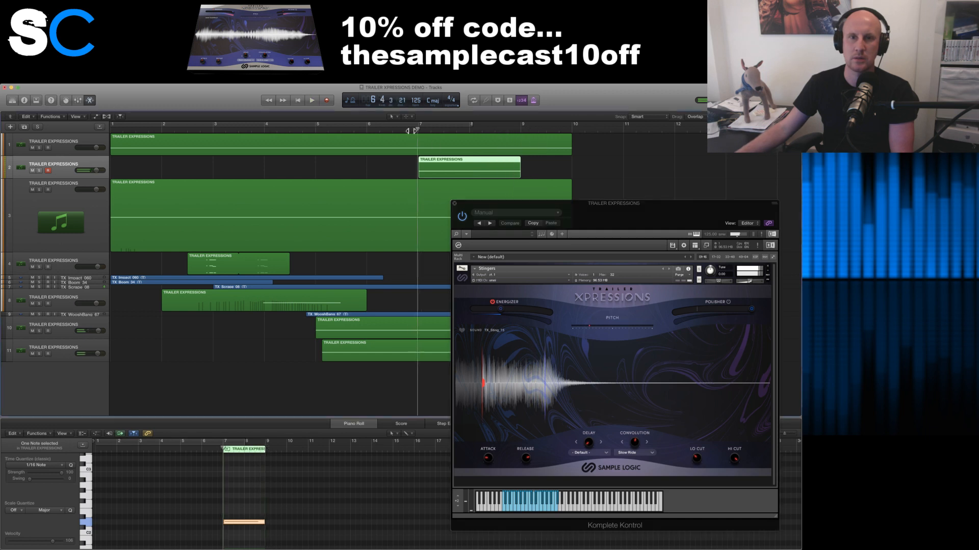
click(210, 126)
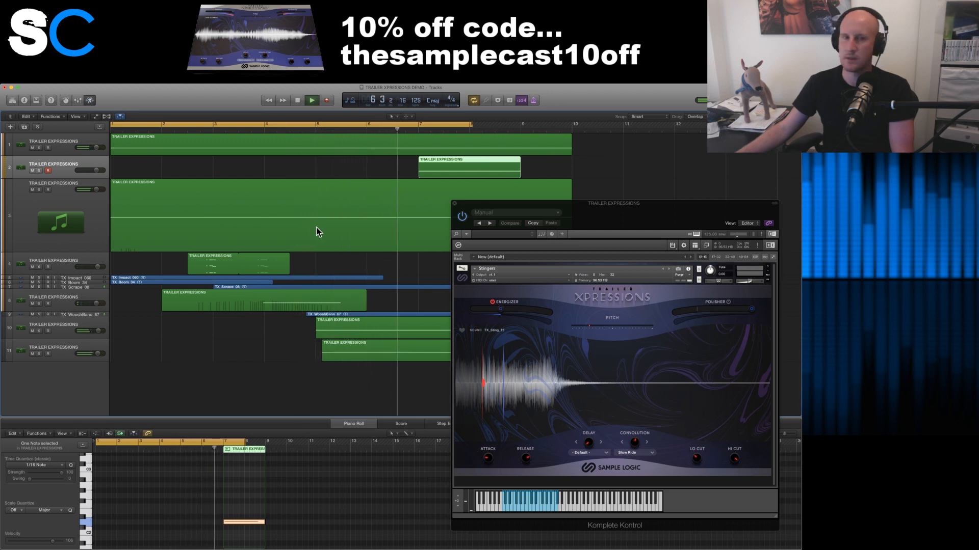
key(c)
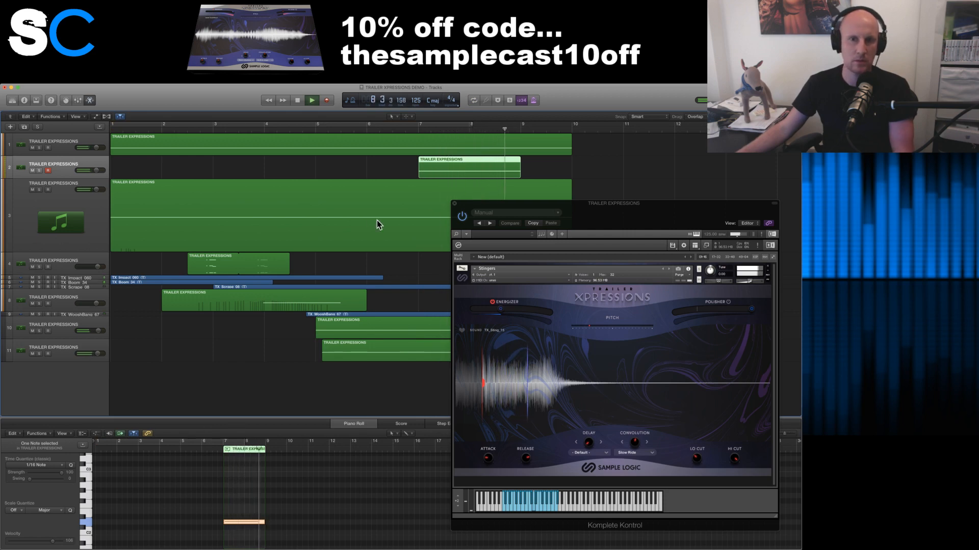
key(space)
mouse_move(492, 207)
mouse_down()
mouse_move(390, 310)
mouse_move(482, 200)
mouse_up()
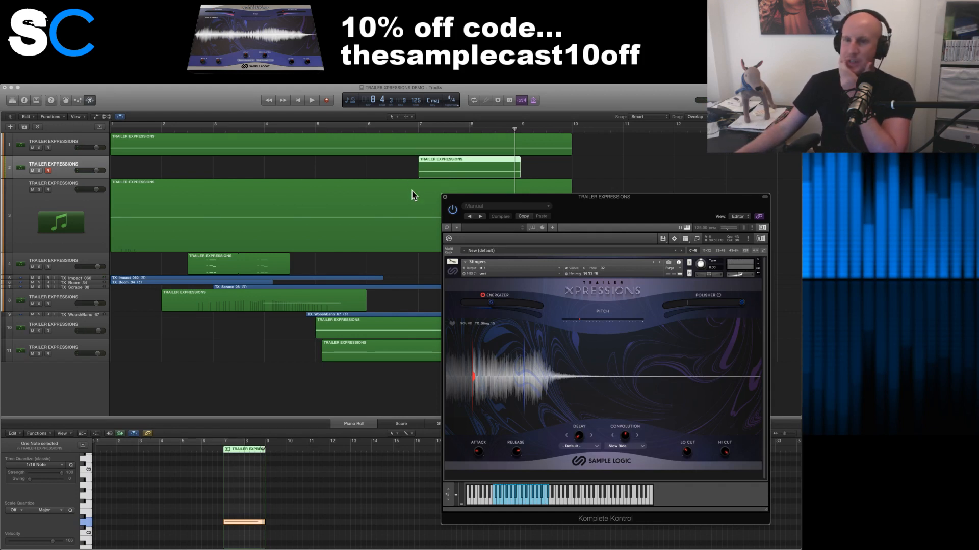
- Switch to Finder, collapse the Woosh Bangs samples and open the Downer folder under Percussives, sorted by name
key(super+Tab)
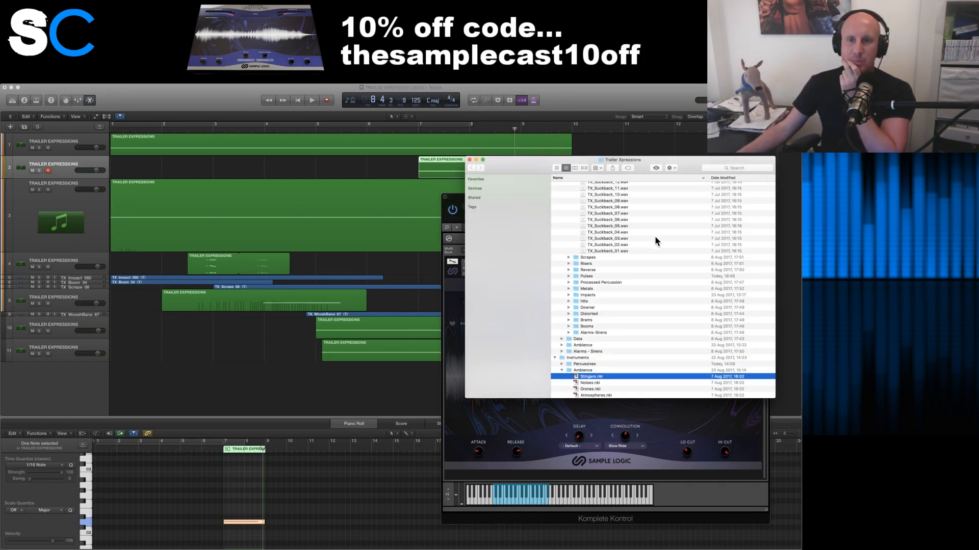
scroll(622, 275, up, 10)
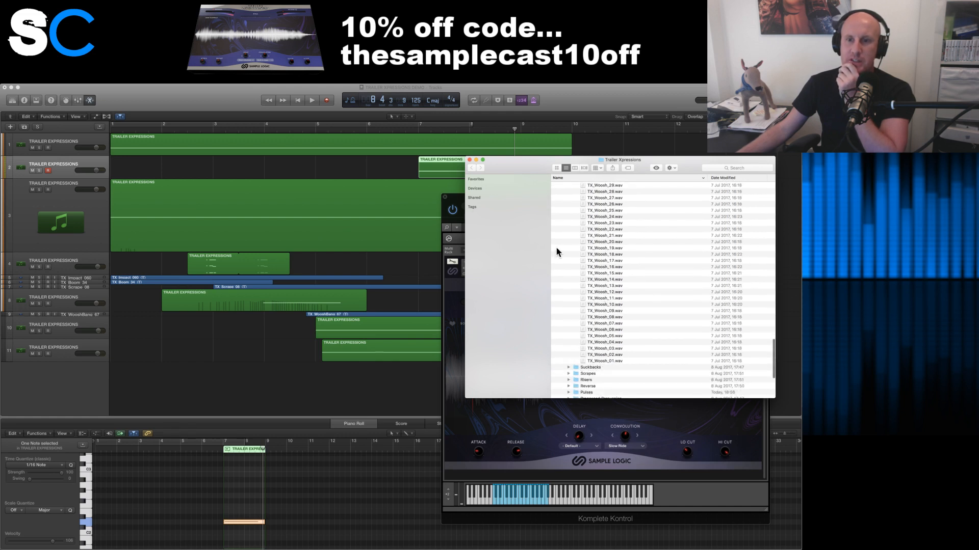
scroll(561, 255, up, 15)
scroll(572, 283, up, 15)
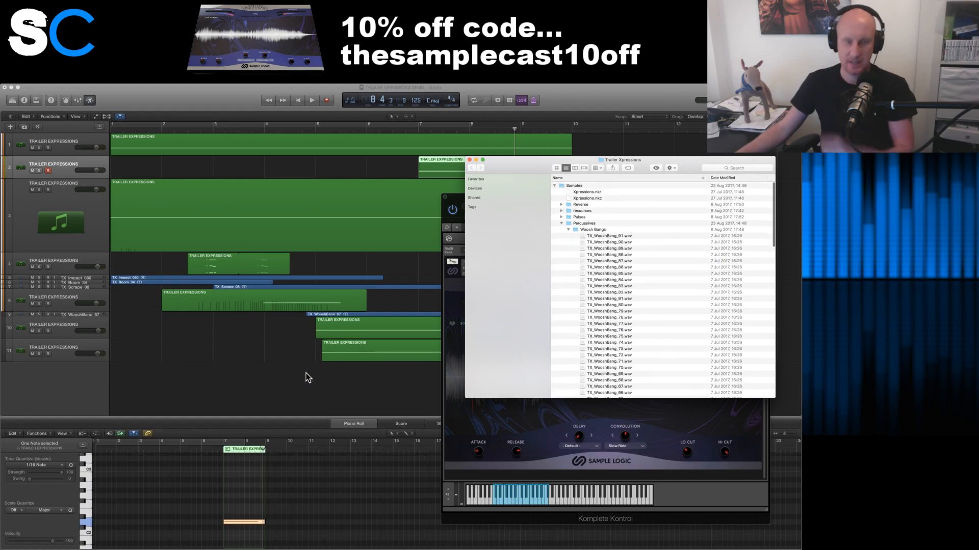
click(330, 374)
key(super+Tab)
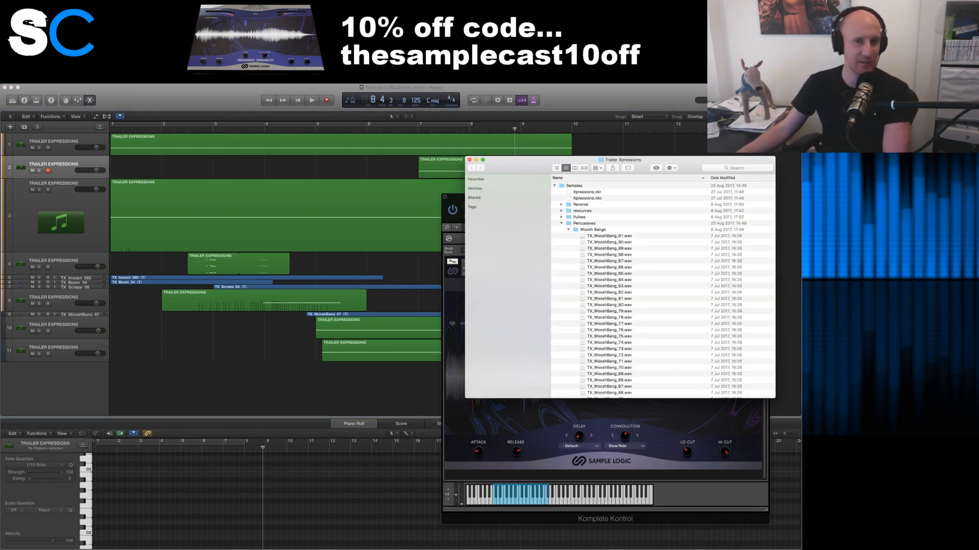
click(568, 230)
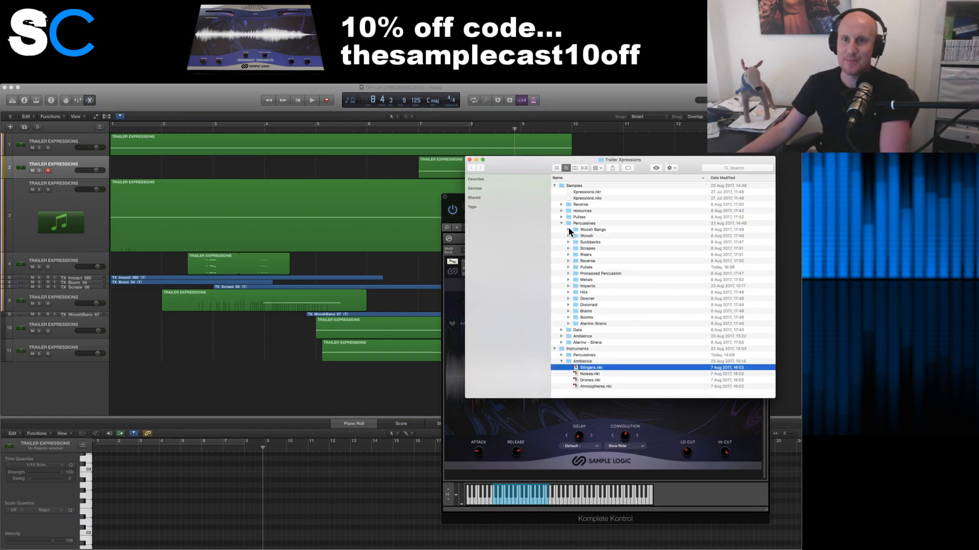
click(568, 299)
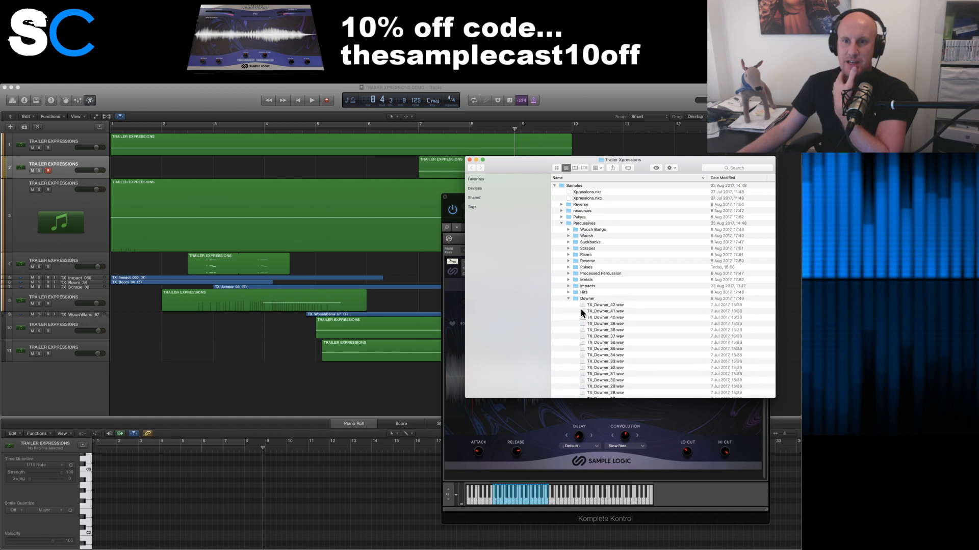
double_click(582, 299)
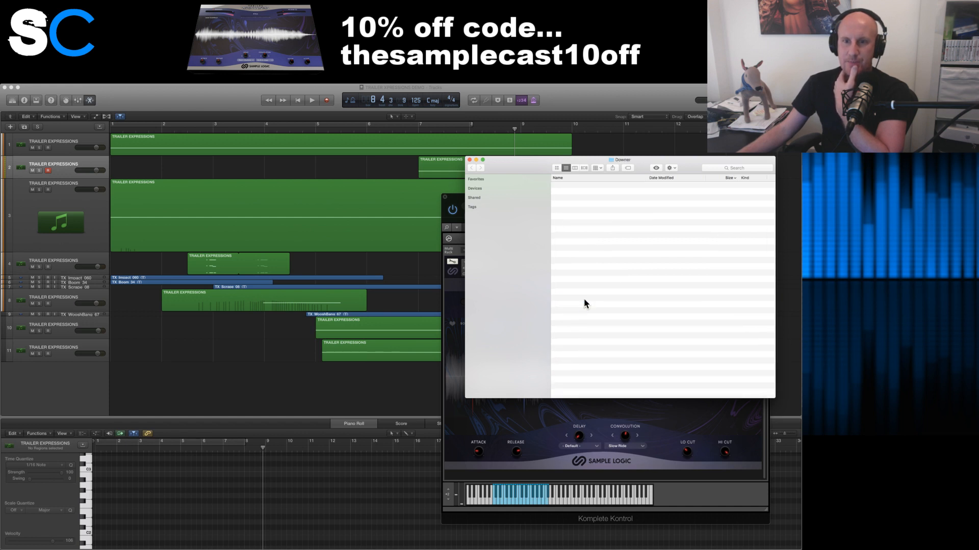
click(559, 177)
- Audition the Downer samples one after another from TX_Downer_40 down to TX_Downer_25
double_click(584, 186)
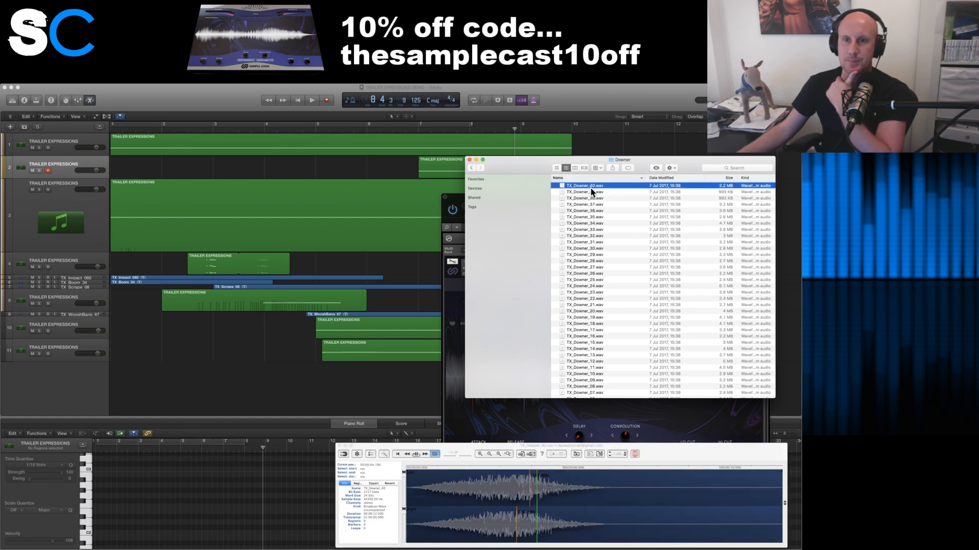
double_click(591, 193)
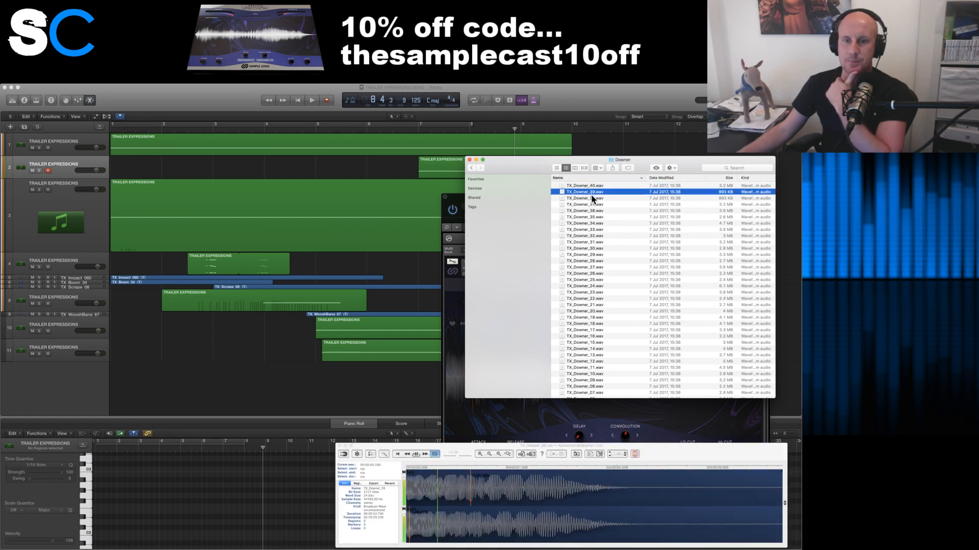
click(588, 198)
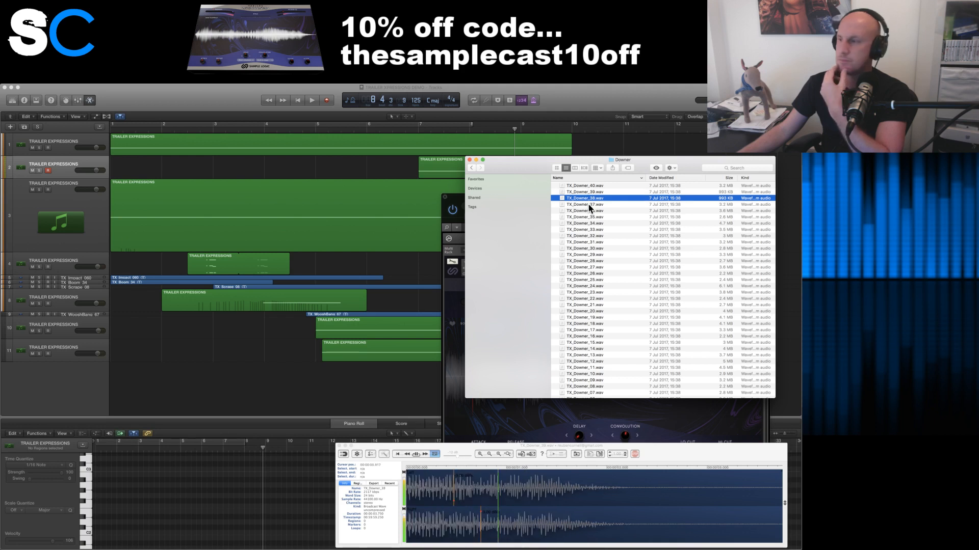
double_click(589, 204)
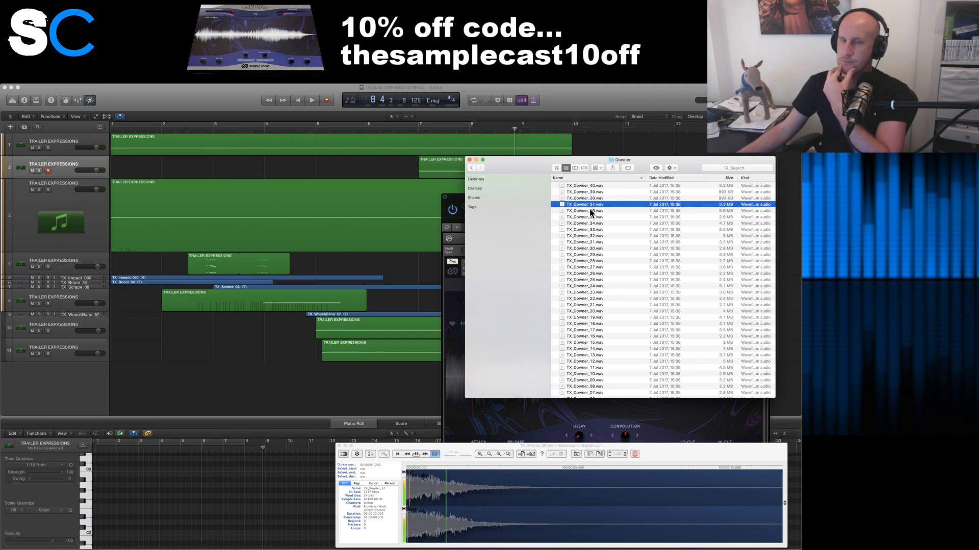
double_click(589, 212)
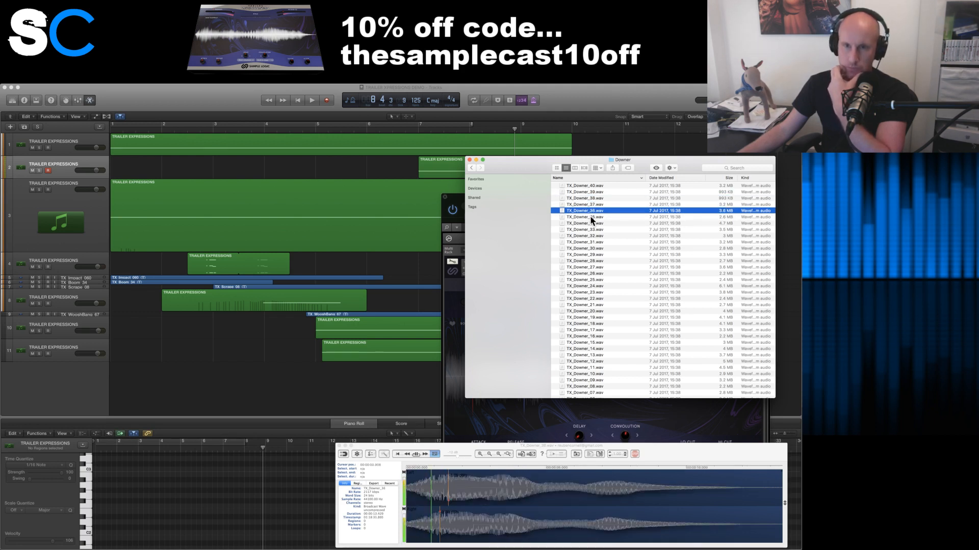
double_click(589, 217)
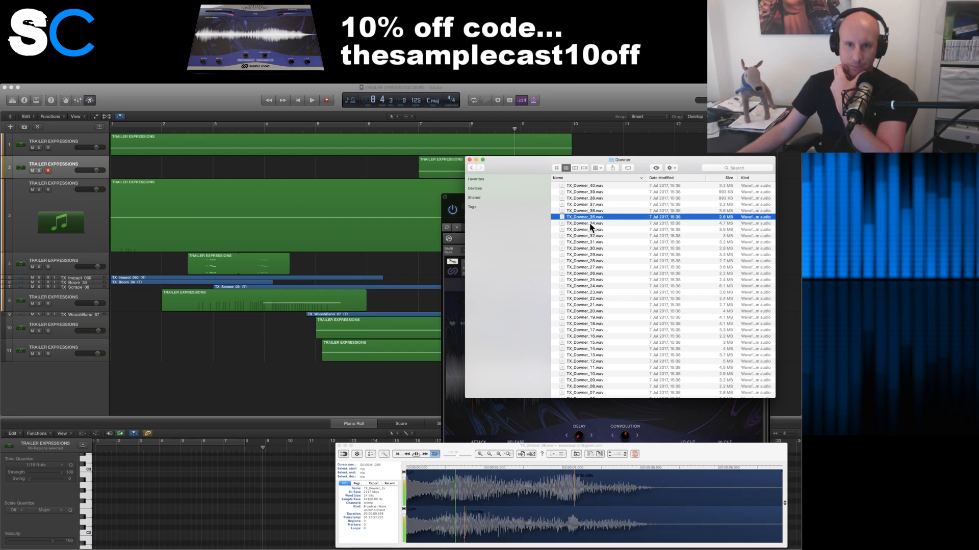
double_click(590, 224)
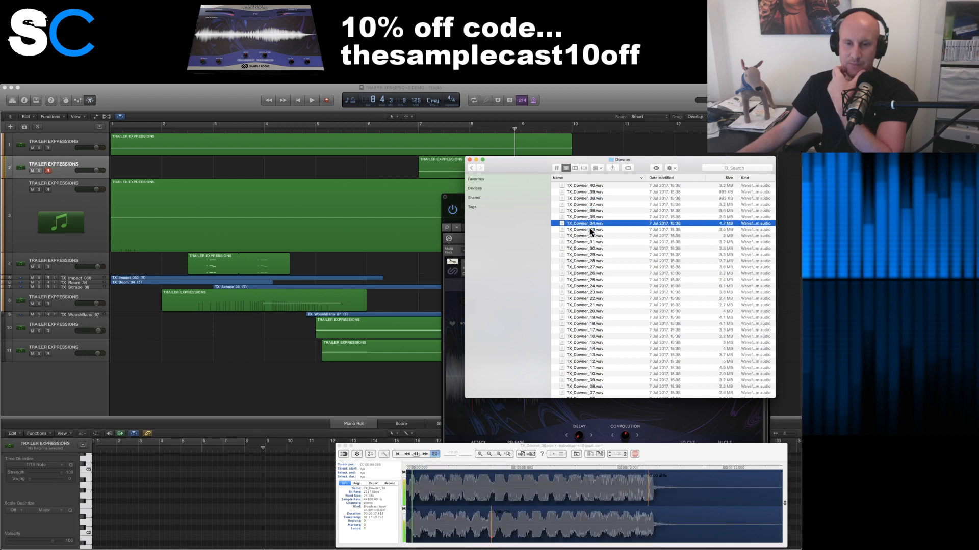
double_click(590, 230)
double_click(590, 242)
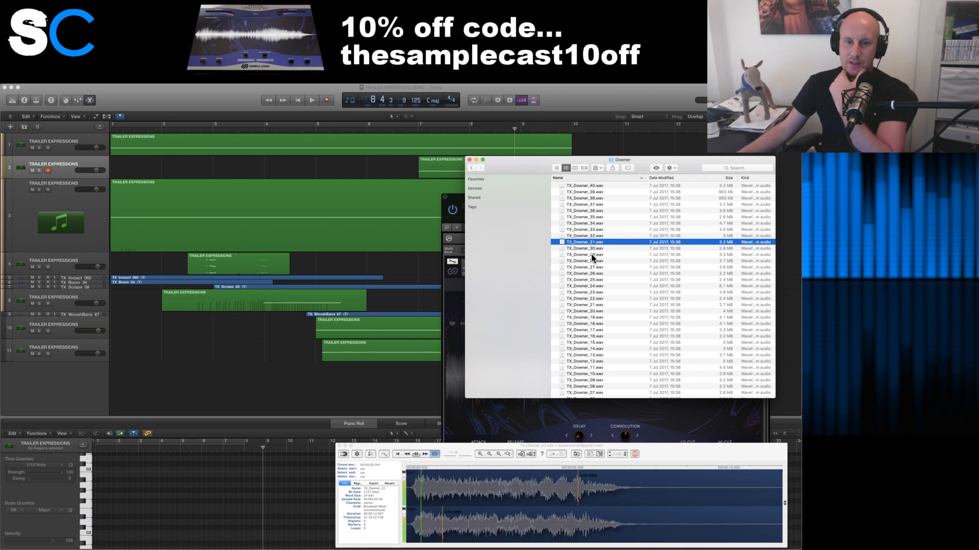
double_click(592, 255)
double_click(593, 261)
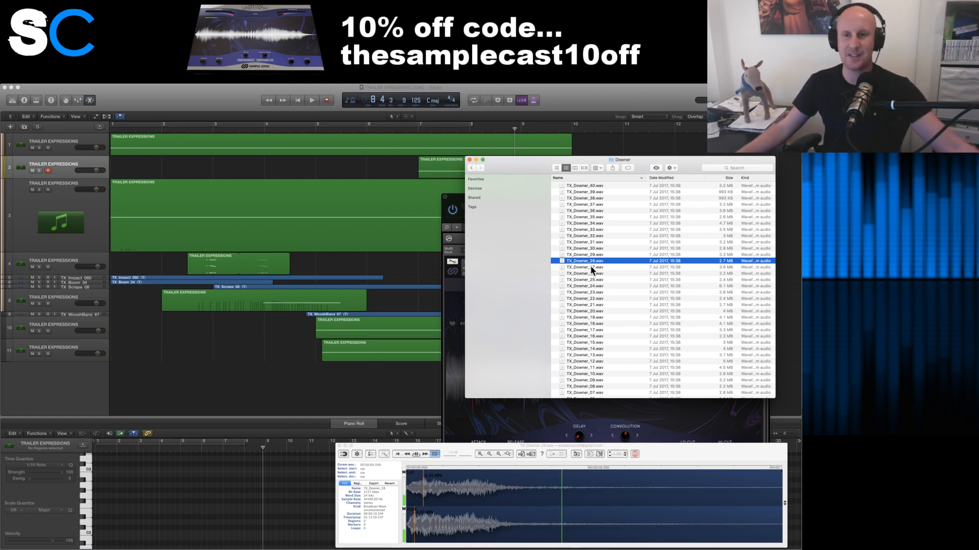
double_click(592, 267)
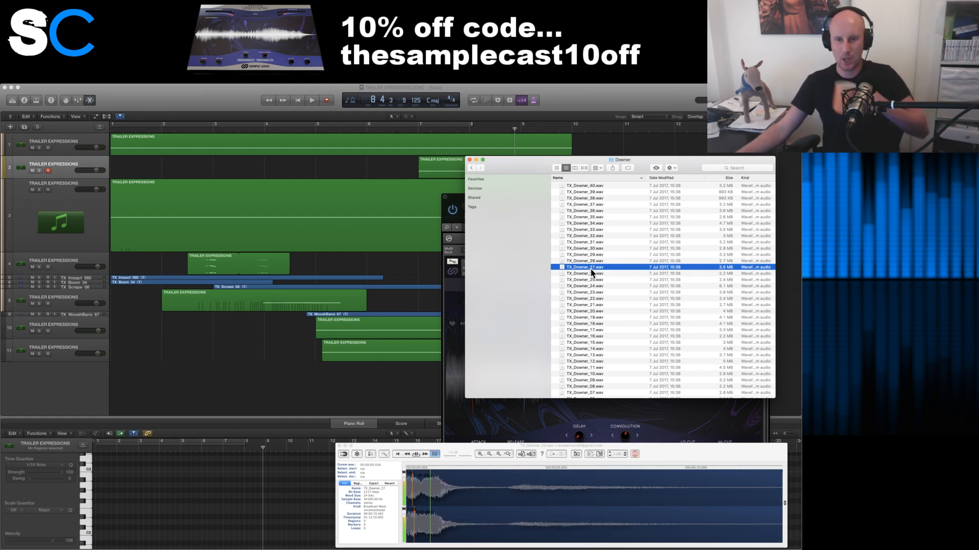
click(591, 275)
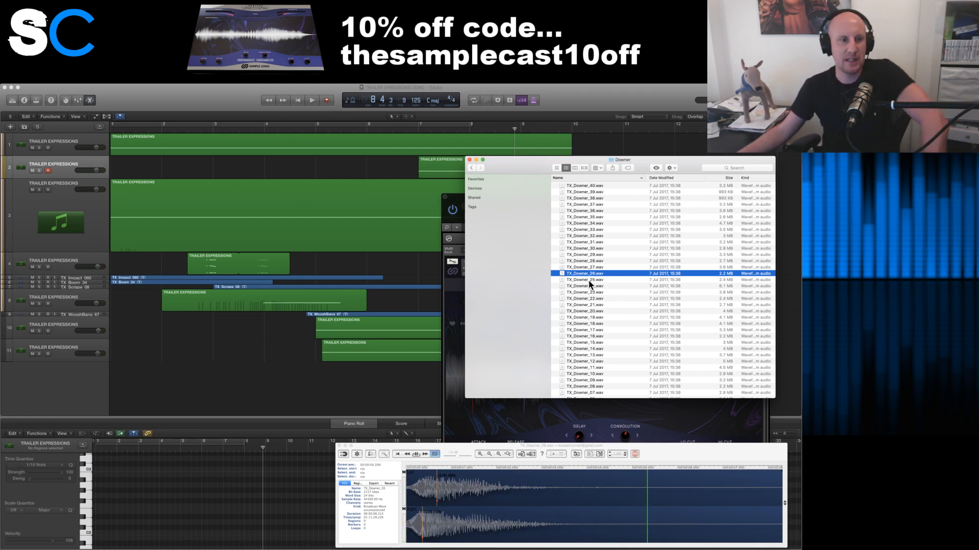
click(589, 281)
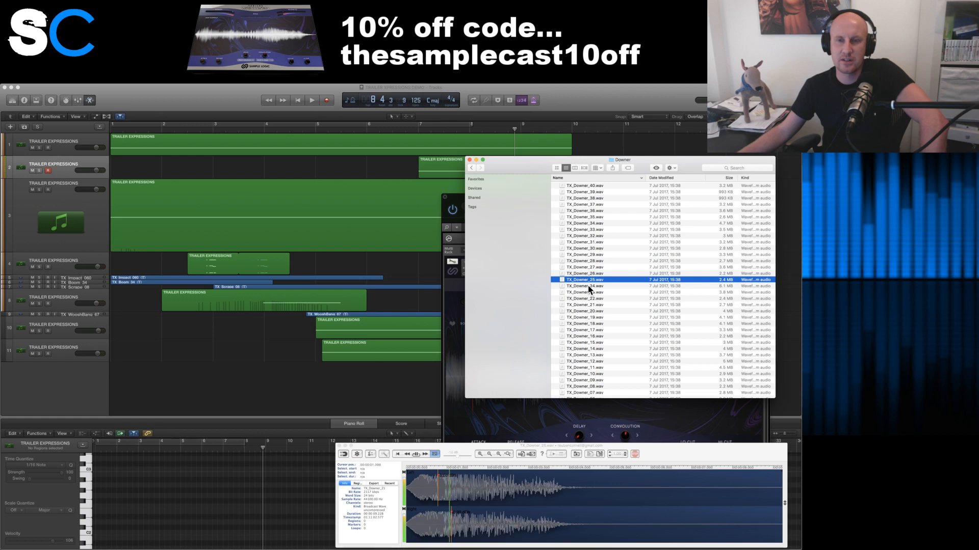
- Add TX_Downer_25.wav to the arrangement on a new track and align its start with the TX_WooshBang_67 region before bar 5
drag(590, 280, 402, 393)
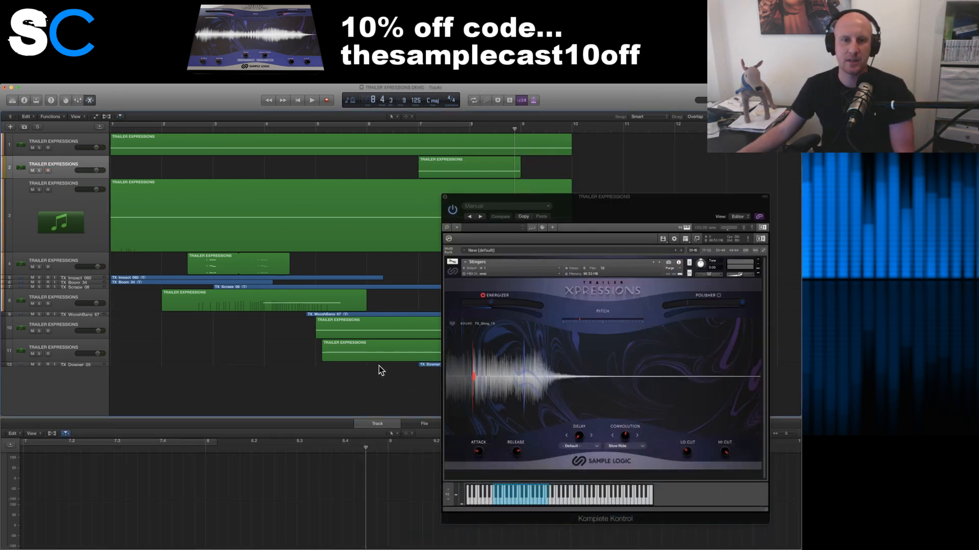
drag(470, 196, 581, 272)
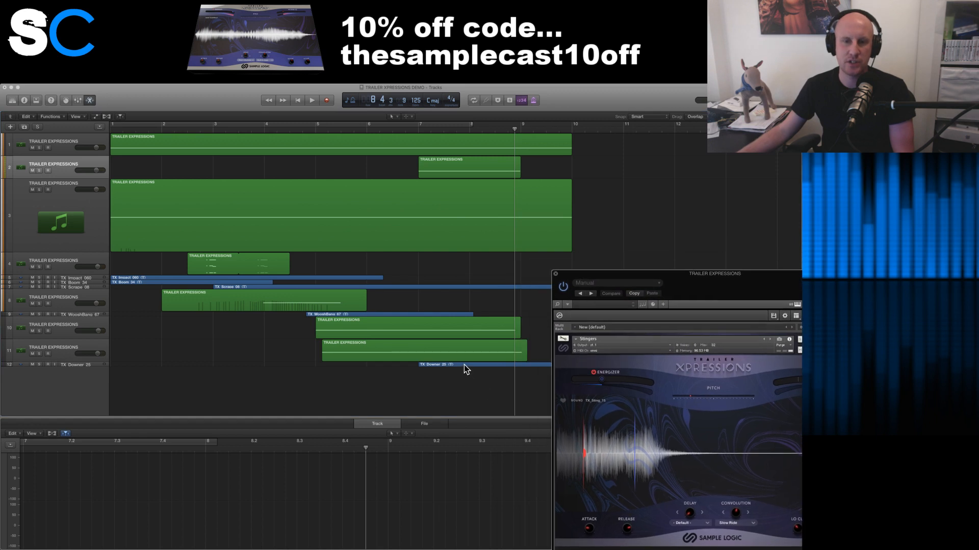
drag(464, 366, 352, 366)
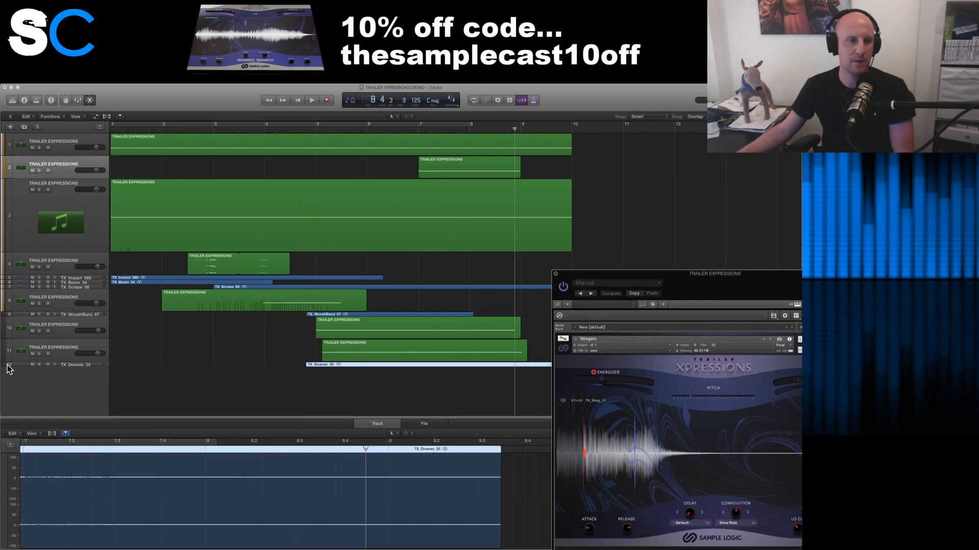
- Enlarge the audio tracks to show their waveforms and play the arrangement from bar 4 beat 4
click(303, 128)
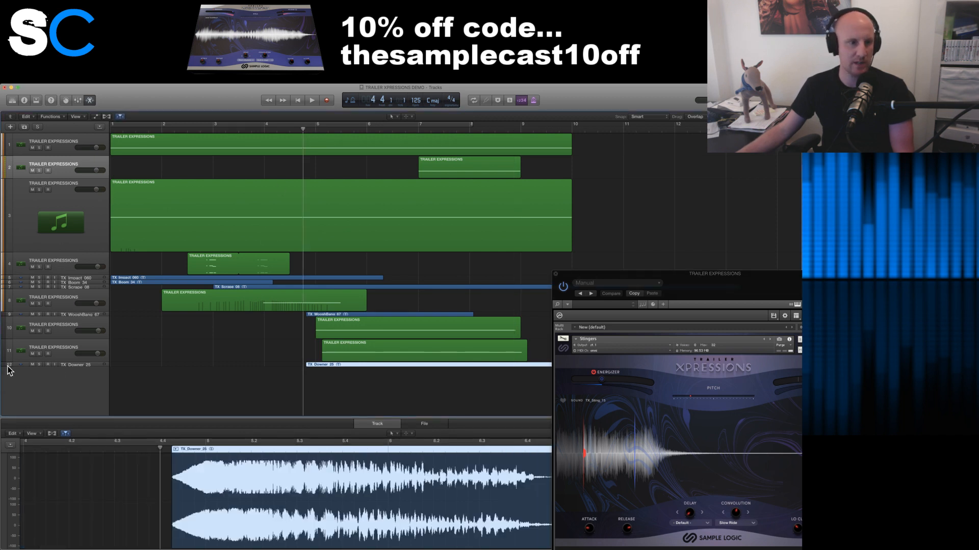
drag(7, 366, 8, 392)
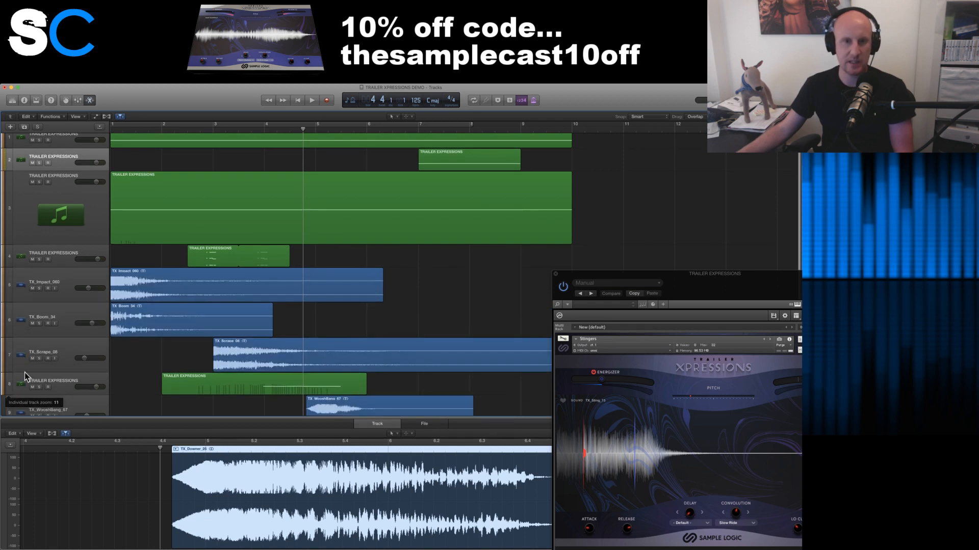
scroll(209, 317, down, 5)
scroll(209, 319, down, 3)
key(space)
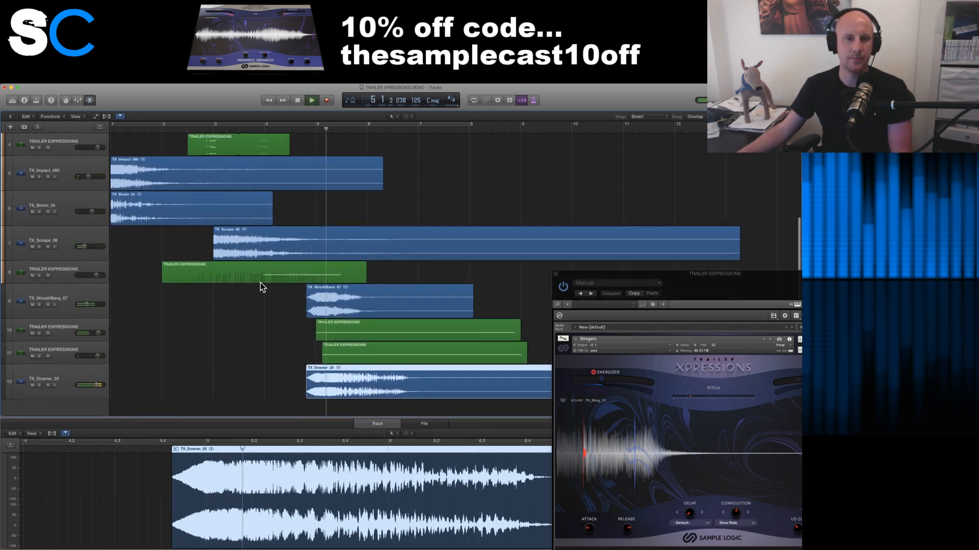
- Lower the TX_Downer_25 track's volume to about -7 dB in the Mixer and return the playhead to bar 4 beat 4
click(69, 374)
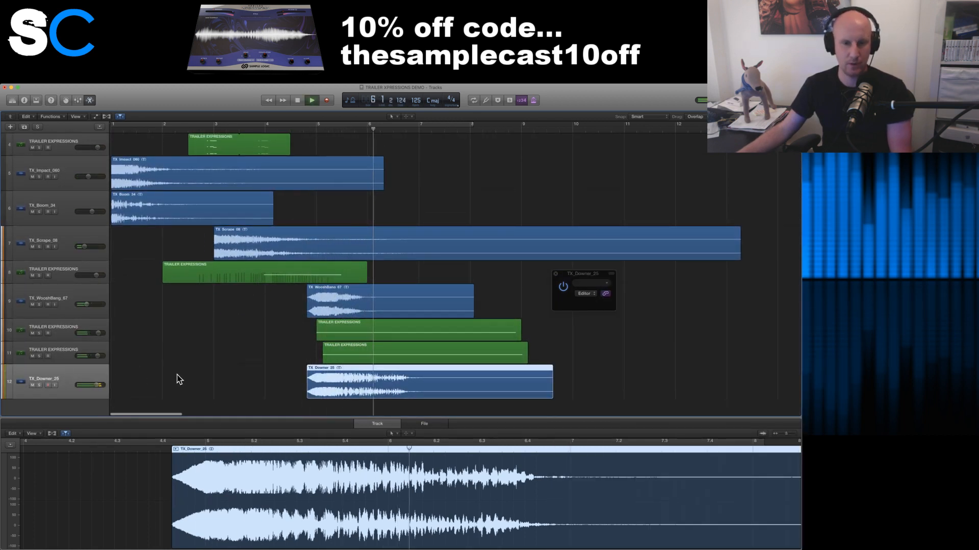
key(x)
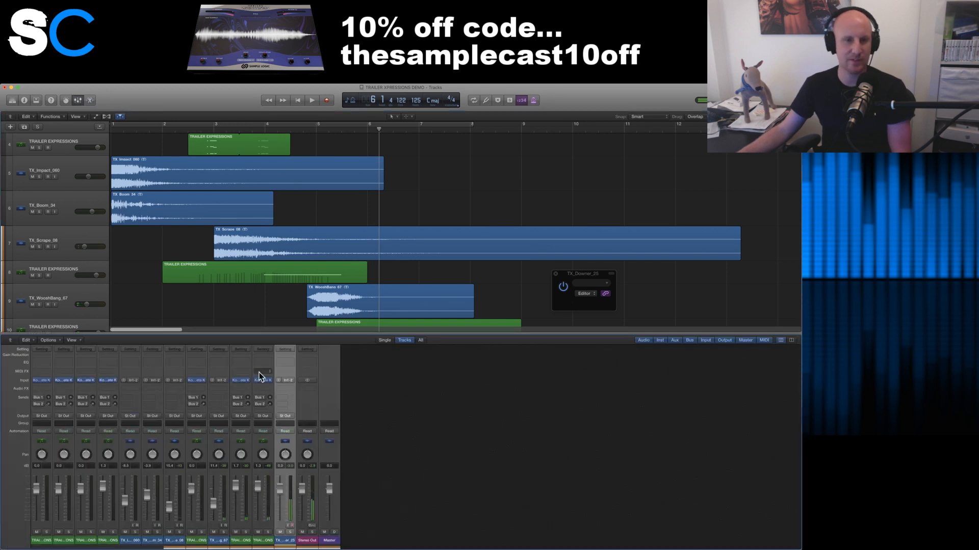
scroll(190, 251, down, 5)
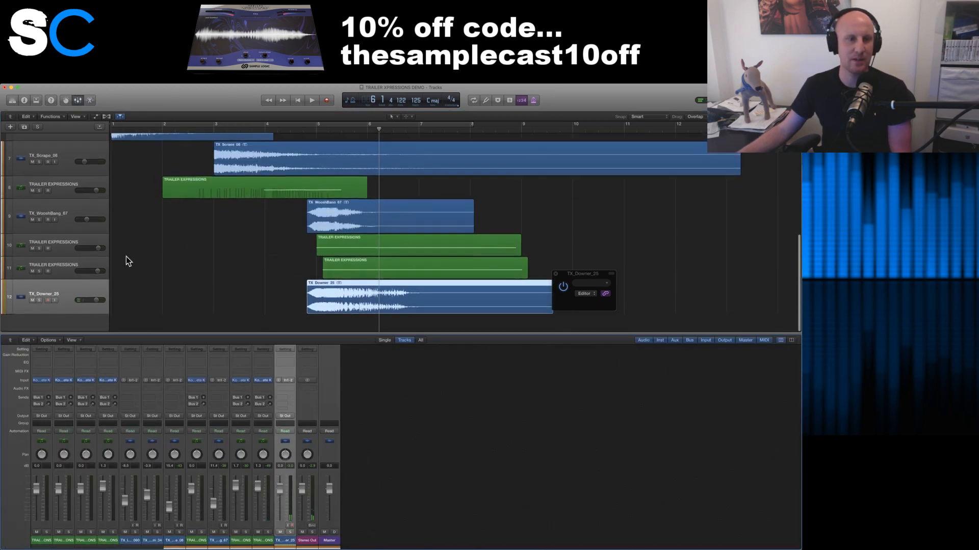
drag(286, 483, 286, 487)
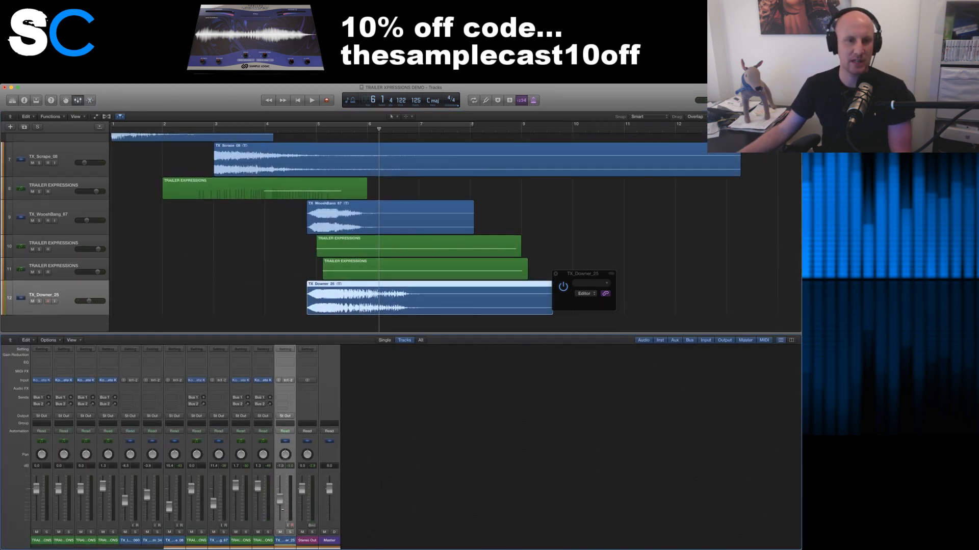
click(303, 128)
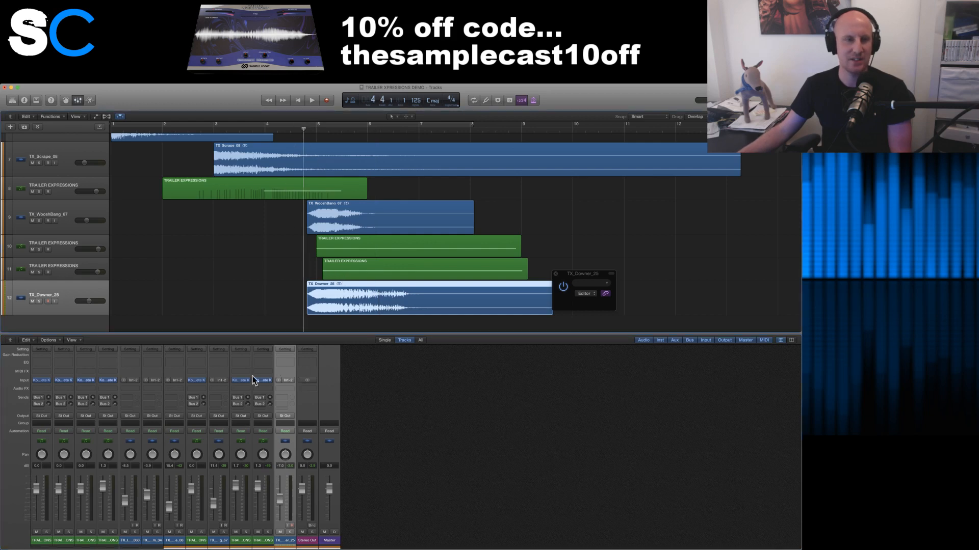
drag(281, 504, 282, 507)
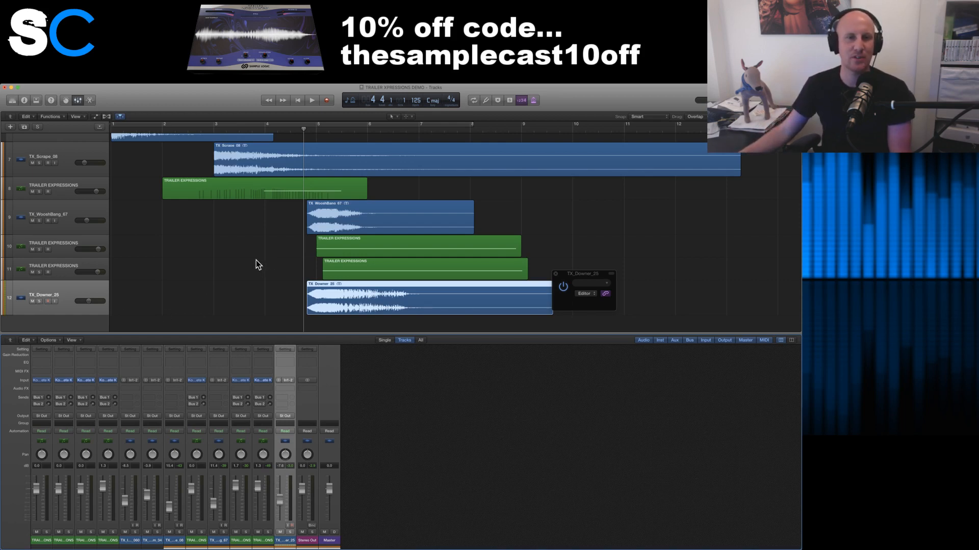
- Play the arrangement from bar 4 beat 4 and lower the TX_Downer_25 track's volume further in the Mixer
key(space)
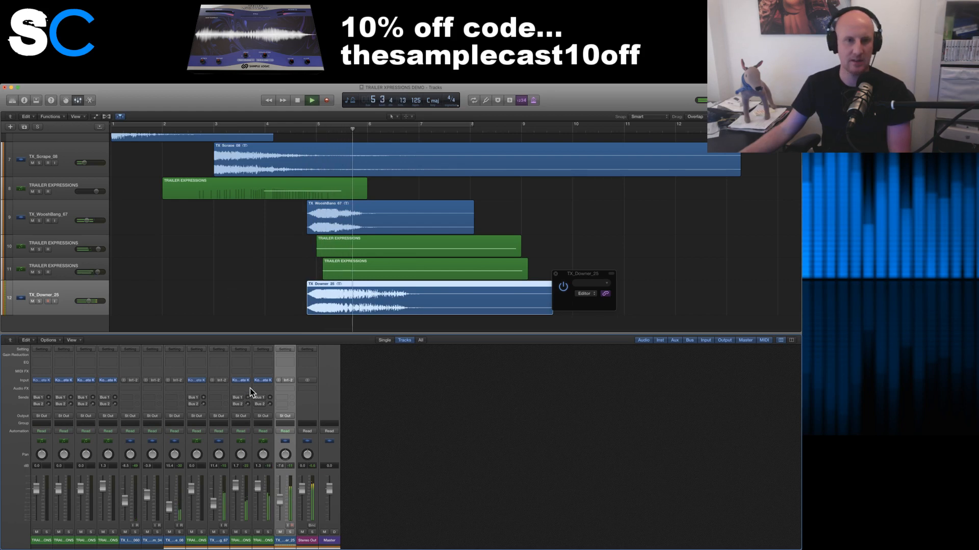
drag(279, 497, 280, 503)
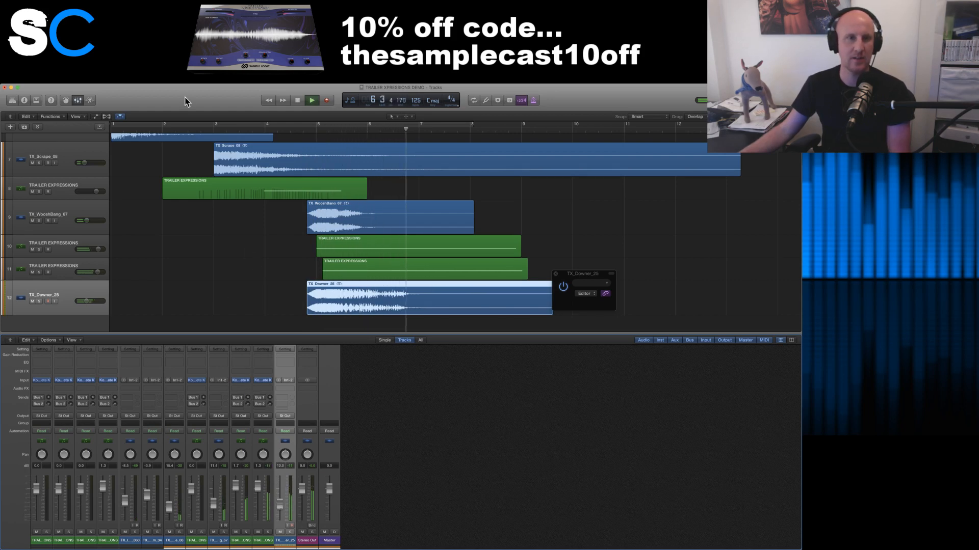
- Replay the arrangement from bar 1 with the Mixer hidden and cycle mode switched off
click(180, 124)
key(space)
key(space)
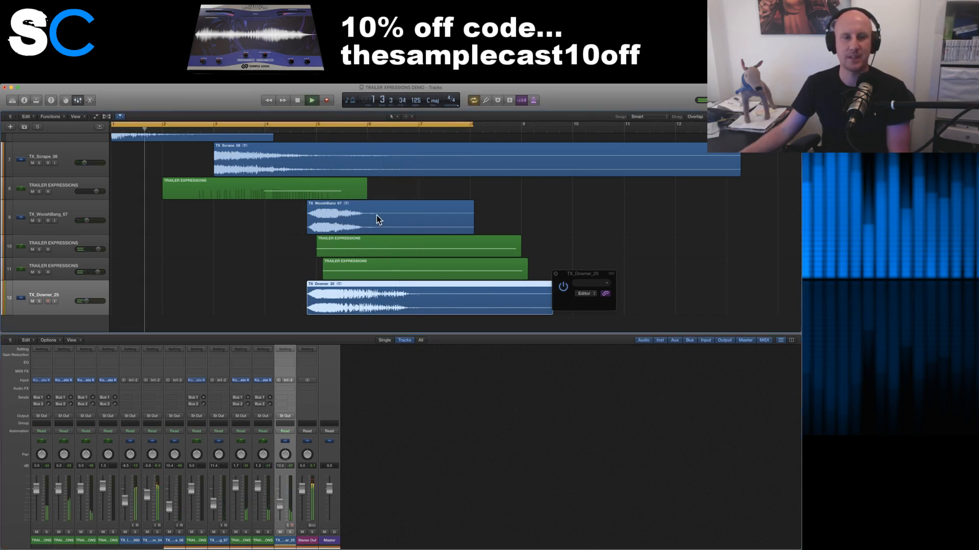
key(x)
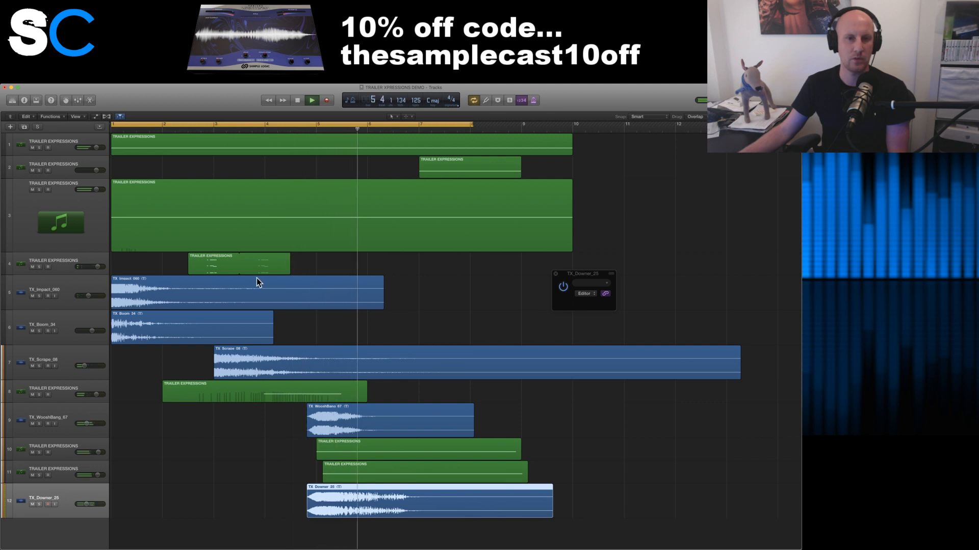
key(c)
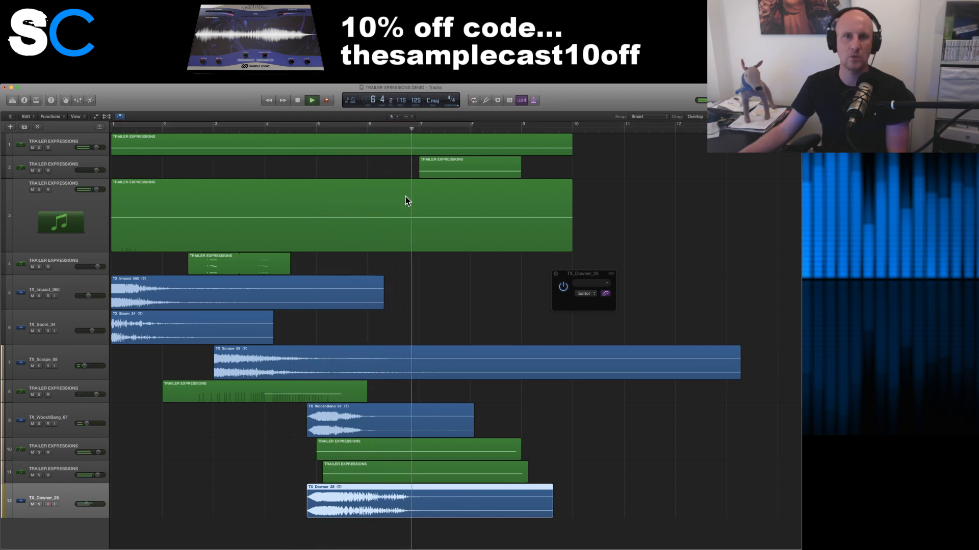
- Stop playback, open the Stingers instrument on track 2, set its Attack to about 88.7 ms and bring its whole window into view
click(439, 161)
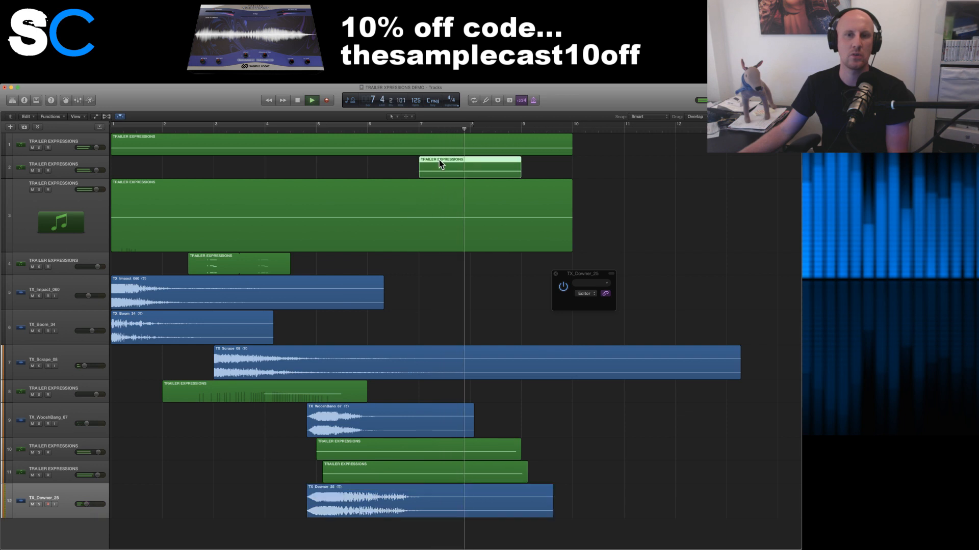
key(space)
click(61, 161)
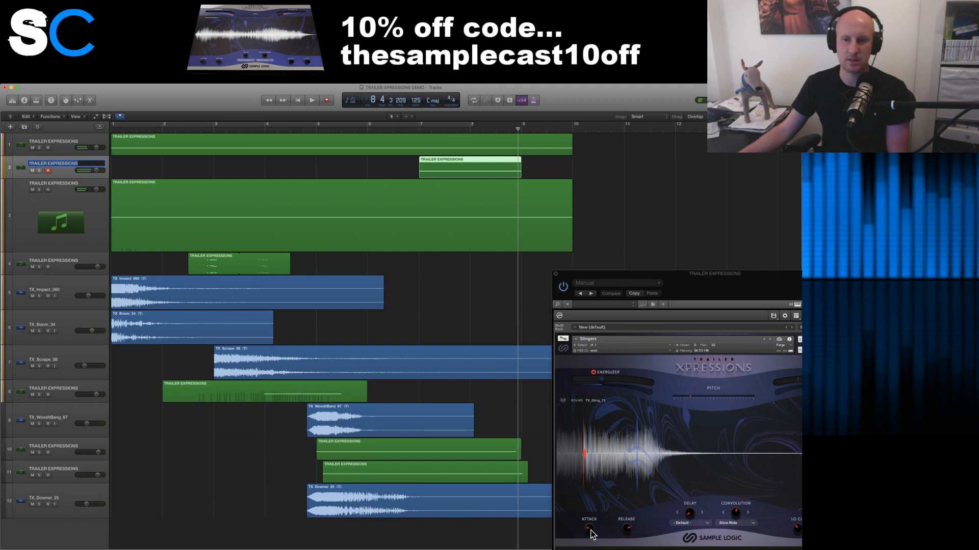
drag(591, 532, 592, 524)
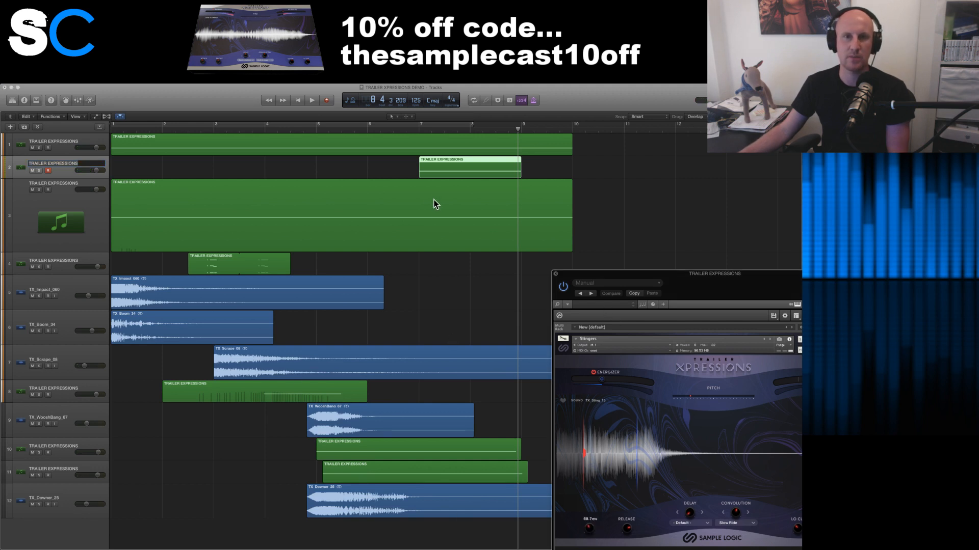
drag(576, 276, 434, 180)
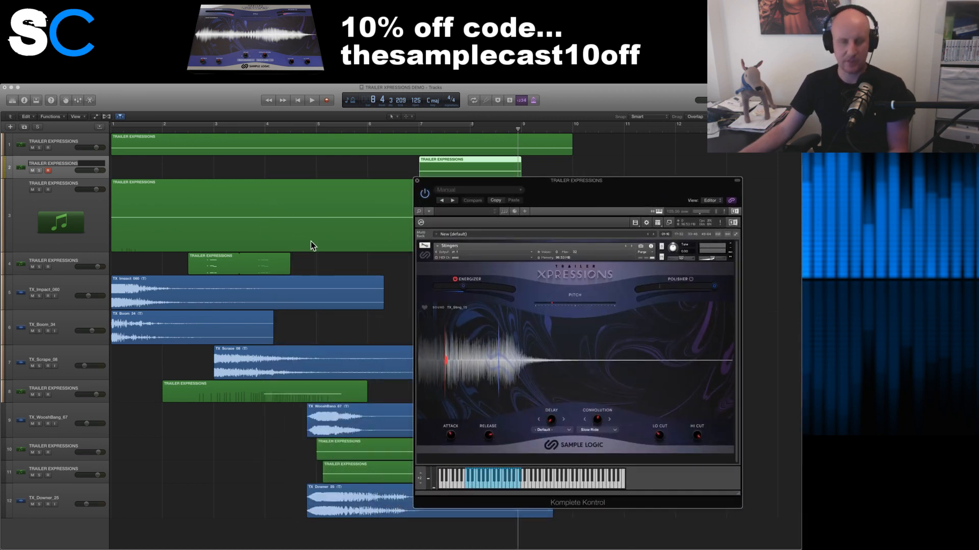
- Zoom out the arrangement's timeline, then collapse the Downer folder and look at the Brams folder in Finder
scroll(312, 246, down, 5)
scroll(313, 246, down, 3)
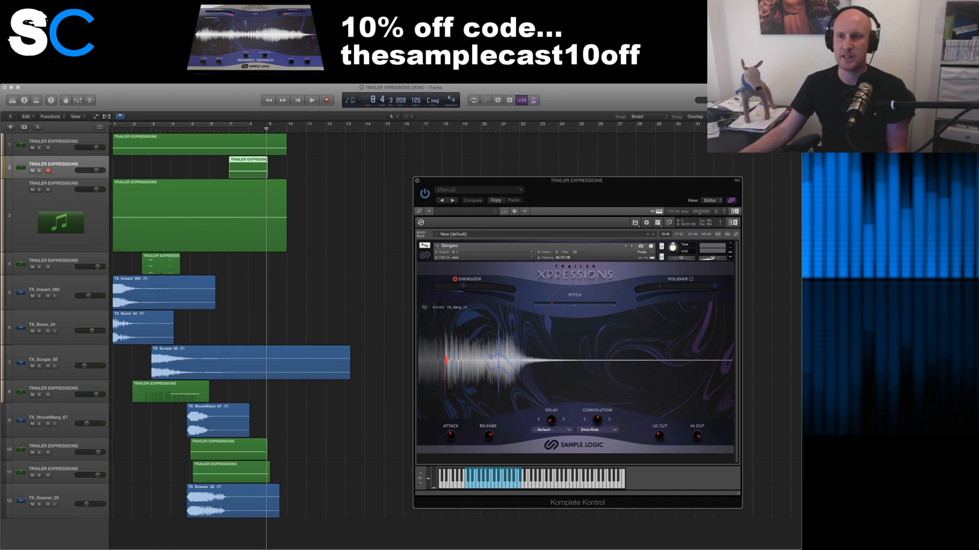
key(super+Tab)
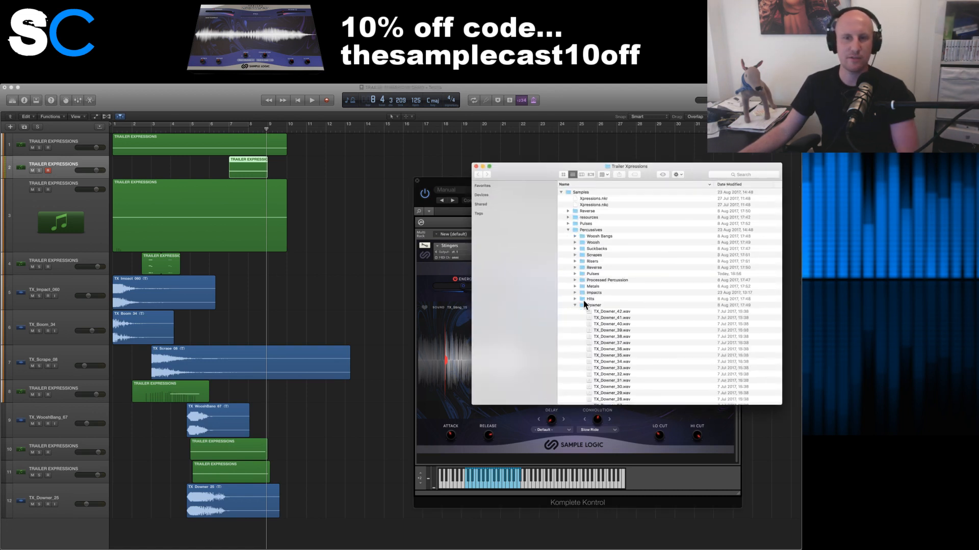
click(575, 304)
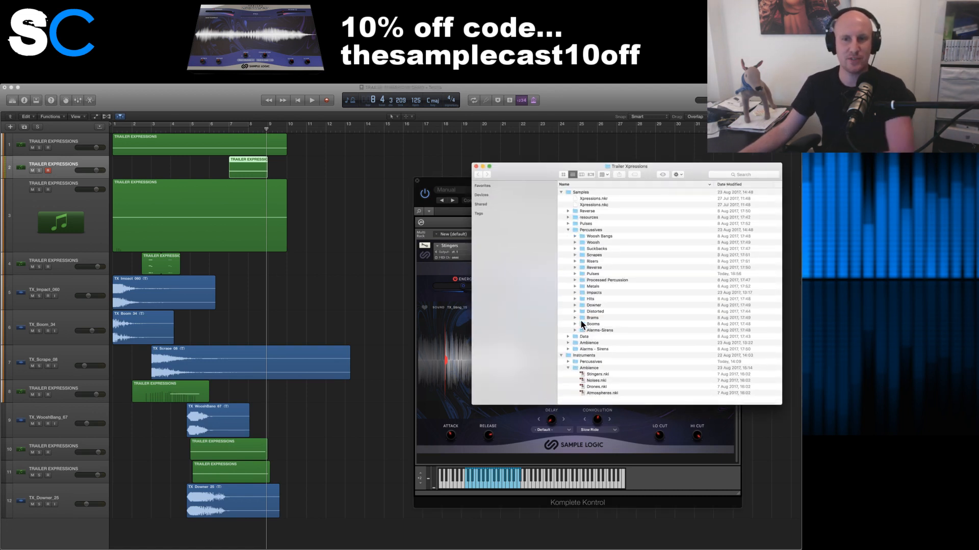
click(575, 318)
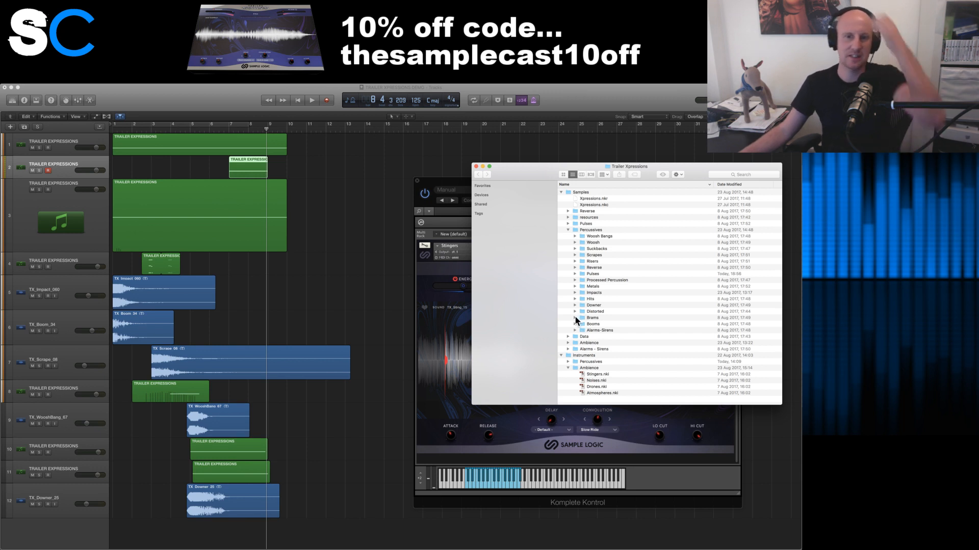
click(575, 317)
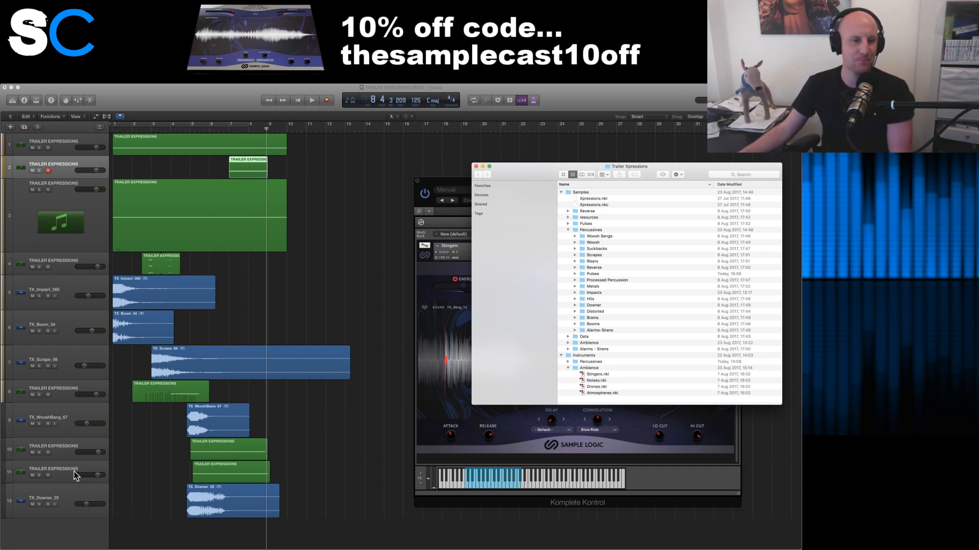
- Duplicate instrument track 11, move the copy below TX_Downer_25 and place its instrument window beside the Finder window
click(58, 474)
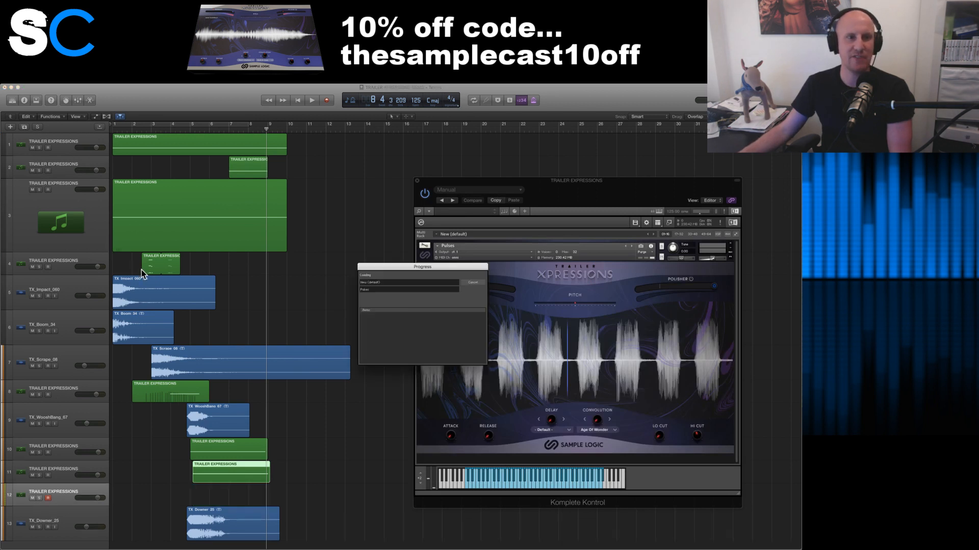
drag(55, 493, 57, 530)
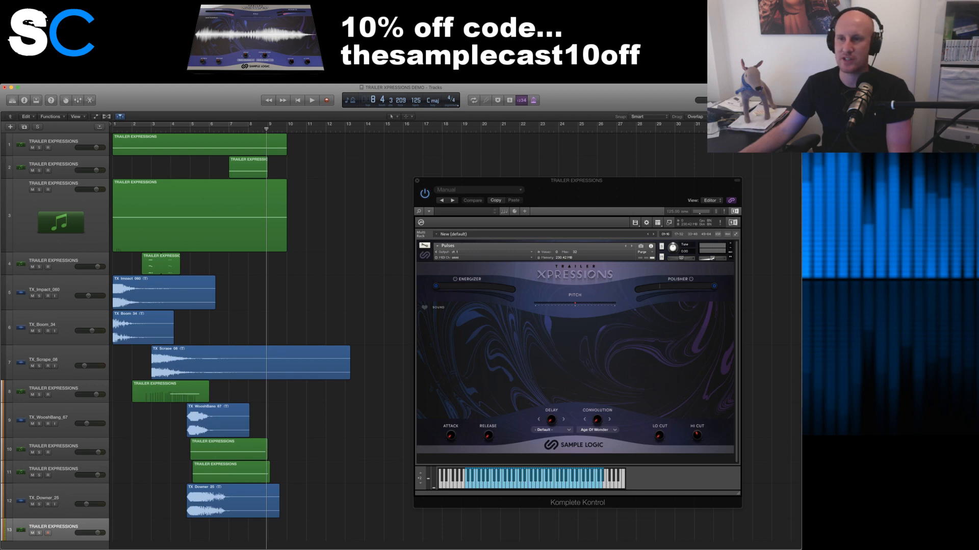
key(super+Tab)
drag(451, 183, 167, 168)
- Load Alarms - Sirens.nki from the Percussives instruments folder into the new track in place of Pulses
click(600, 387)
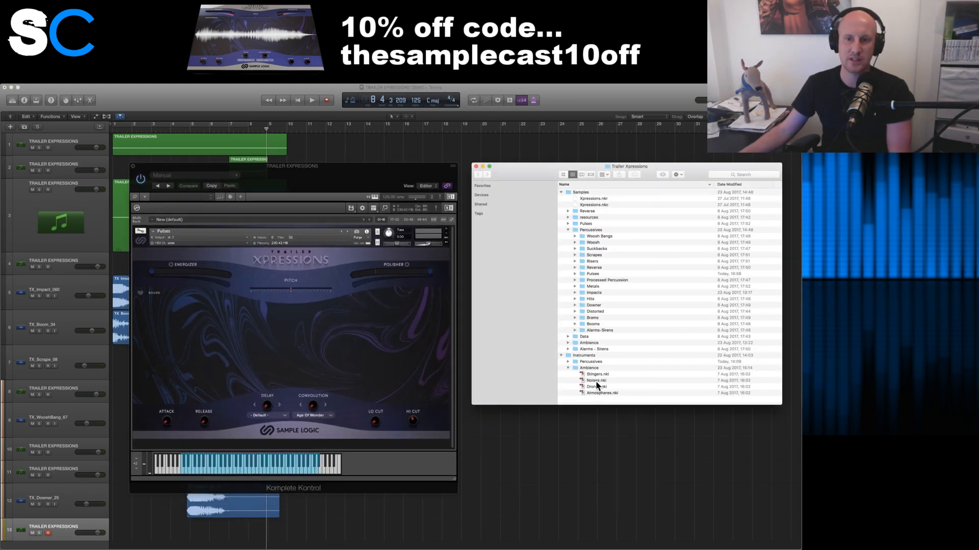
click(597, 381)
click(568, 349)
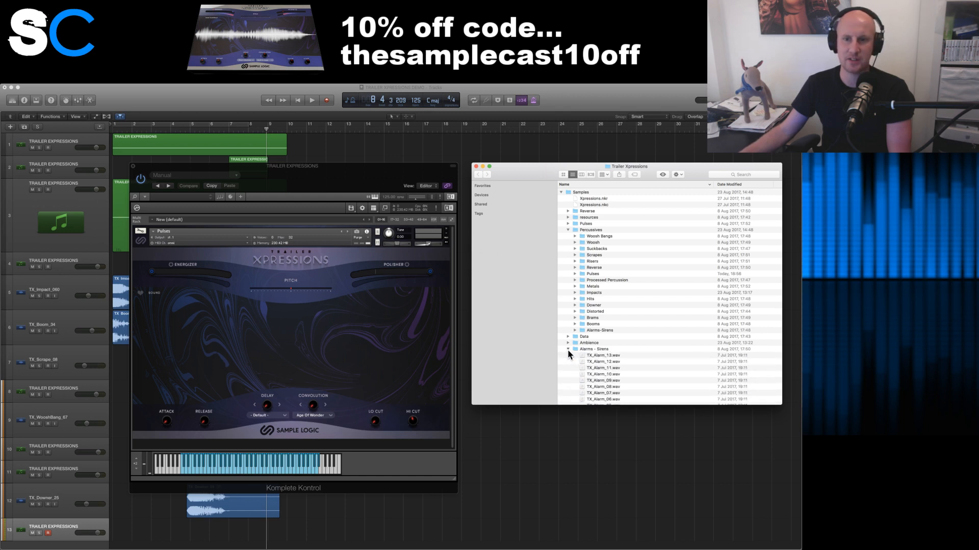
click(568, 350)
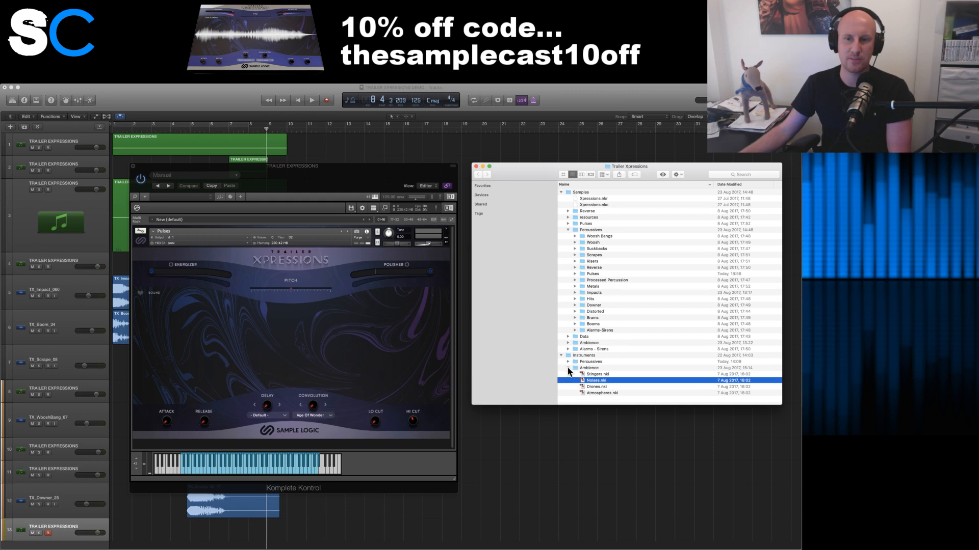
click(569, 368)
click(568, 362)
scroll(586, 374, down, 4)
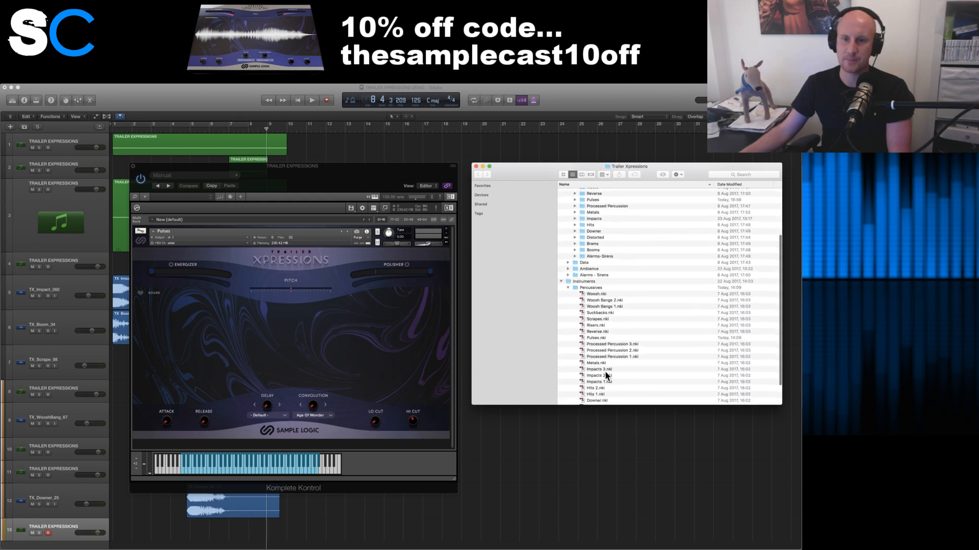
scroll(606, 376, down, 2)
click(620, 377)
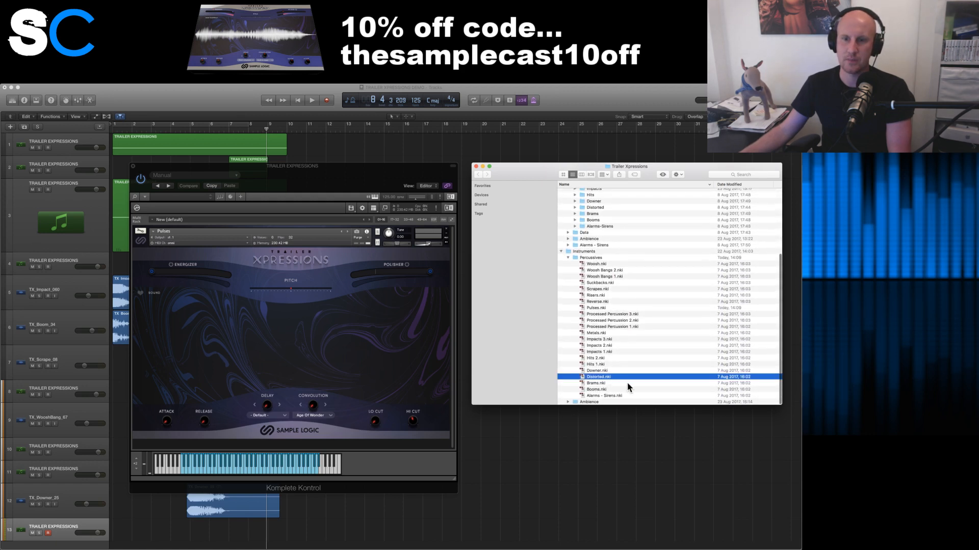
click(627, 383)
click(598, 396)
drag(598, 399, 317, 291)
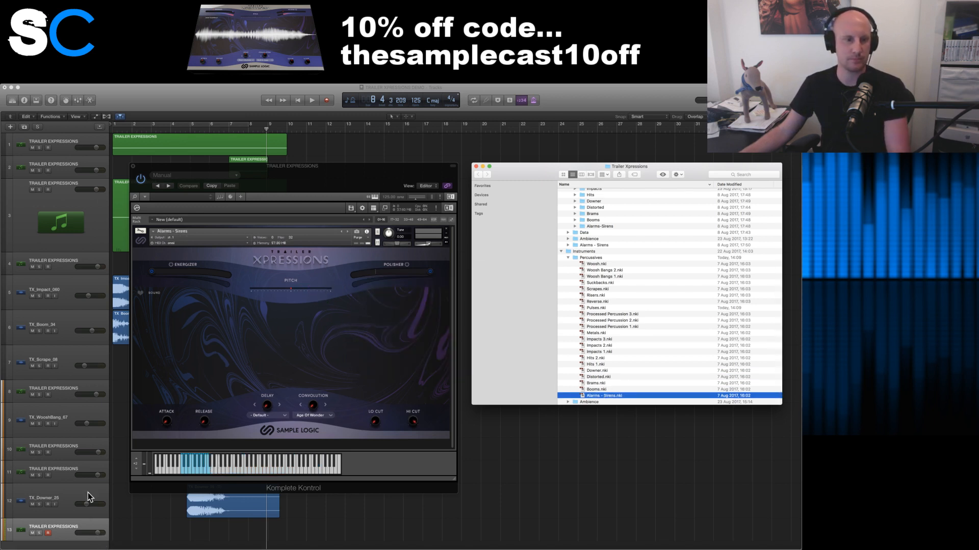
- Audition the alarm sounds while lowering the Hi Cut and setting the Polisher to about 56%
click(229, 329)
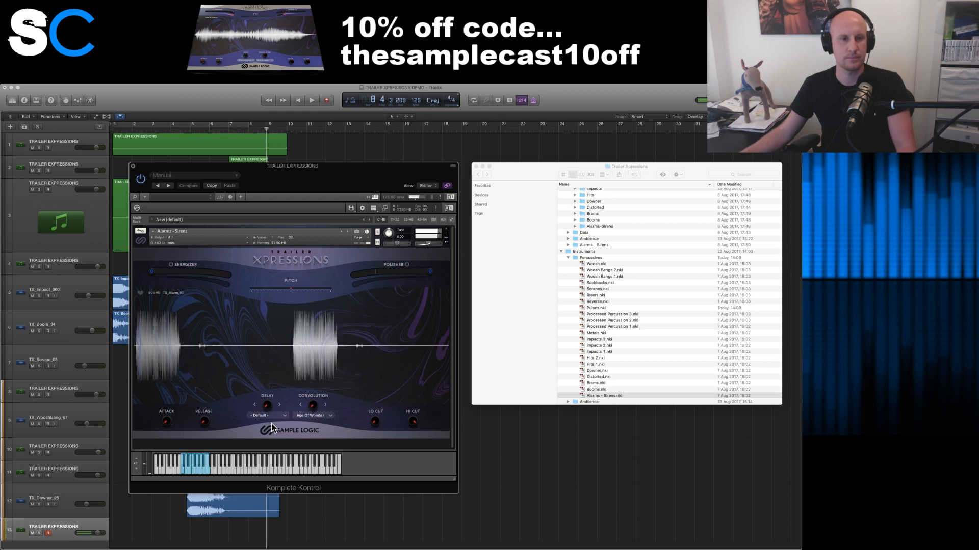
drag(320, 180, 534, 159)
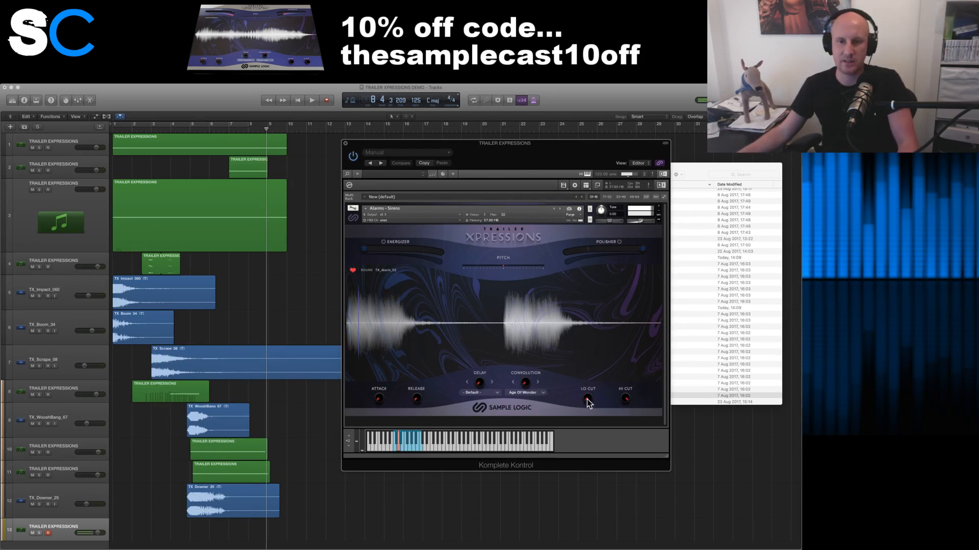
drag(625, 398, 625, 407)
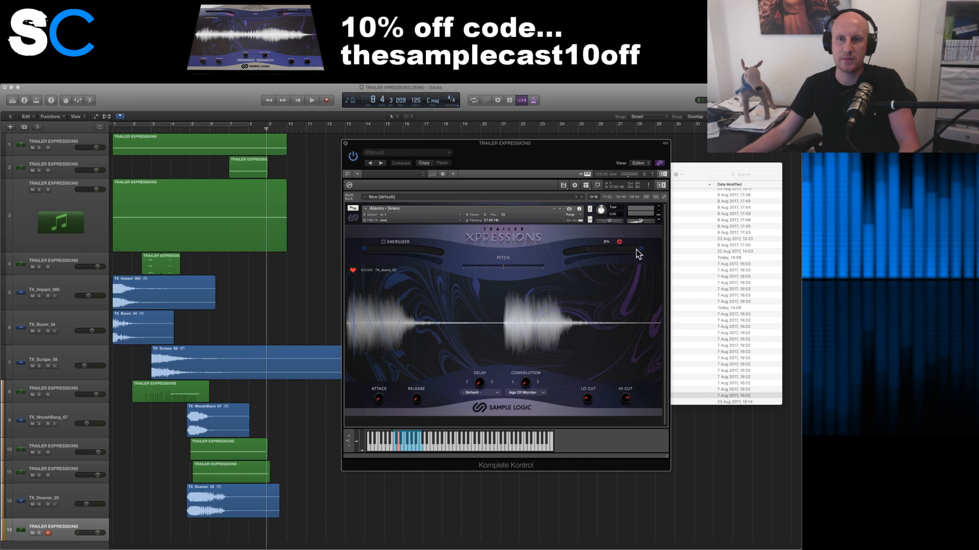
drag(639, 254, 600, 255)
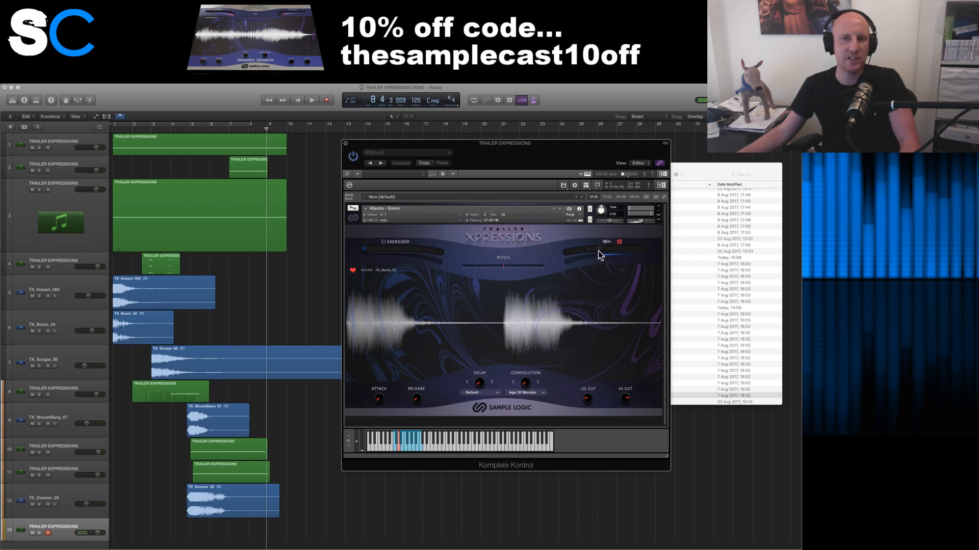
drag(625, 398, 625, 403)
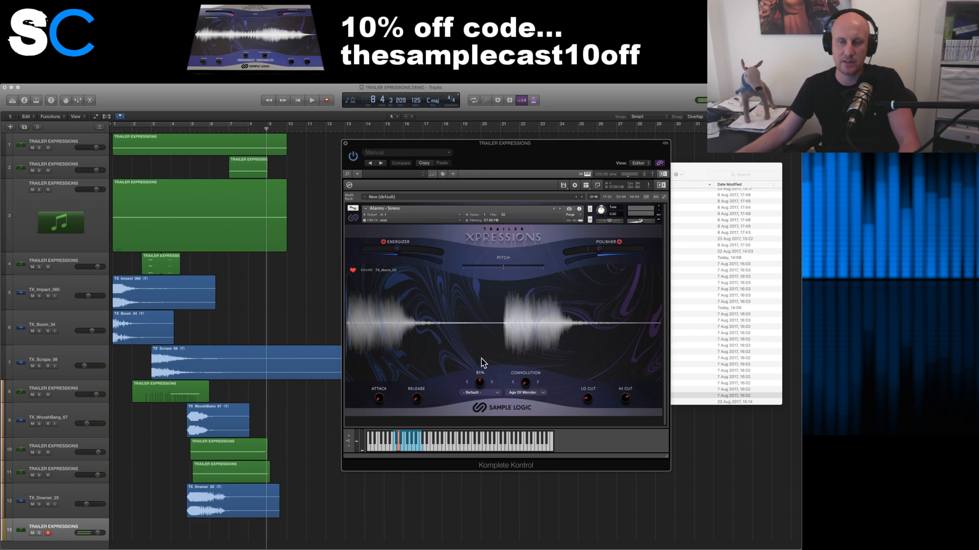
- Try the Sector 9 convolution on the alarm sound, choose Cautious instead and fine-tune the Hi Cut
click(525, 392)
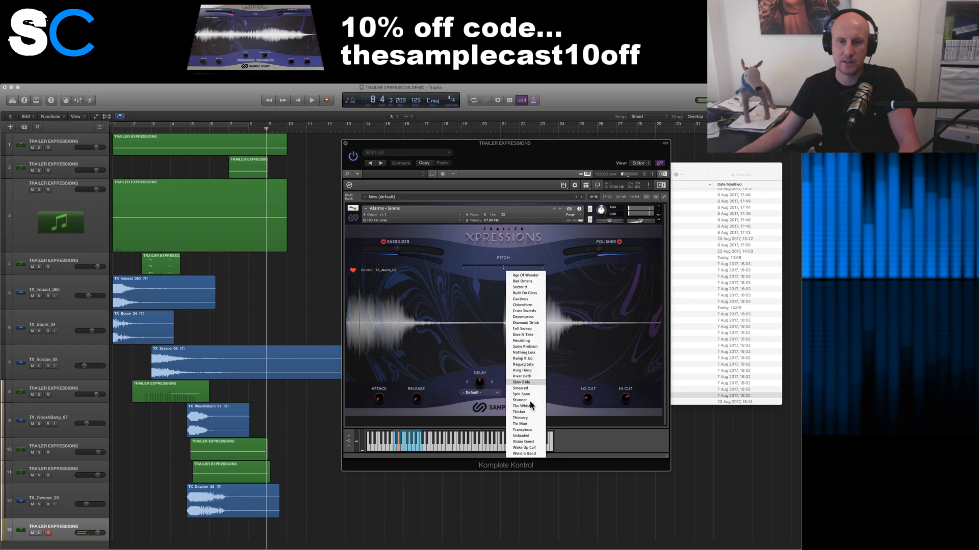
click(527, 287)
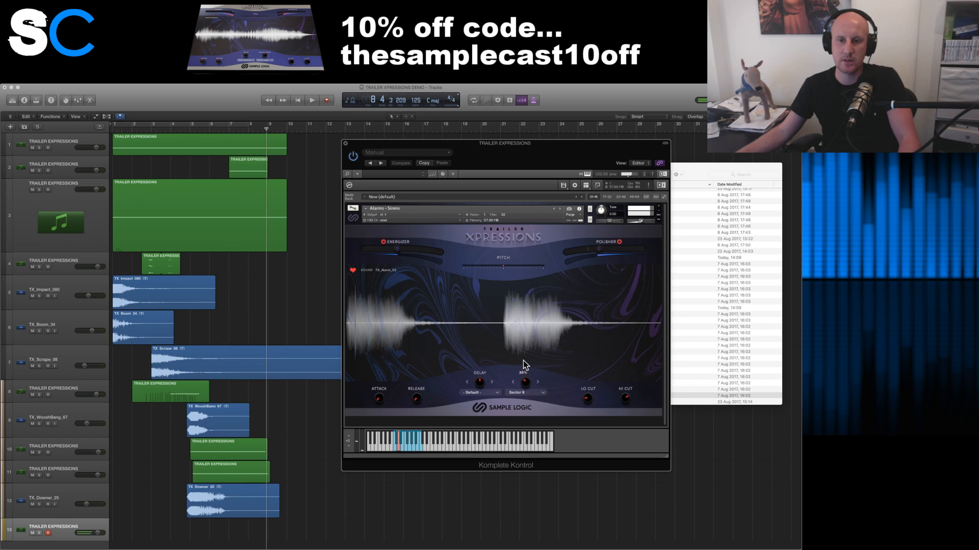
click(533, 393)
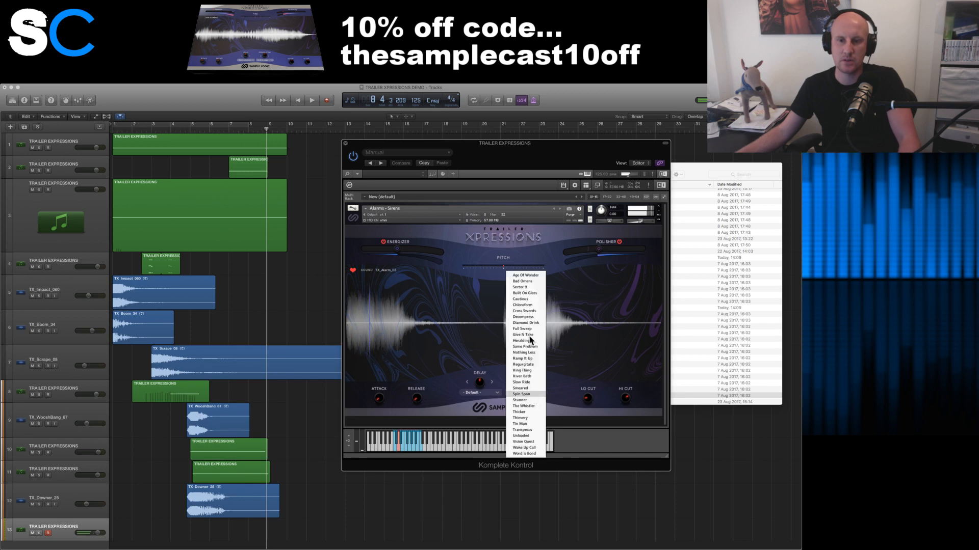
click(527, 297)
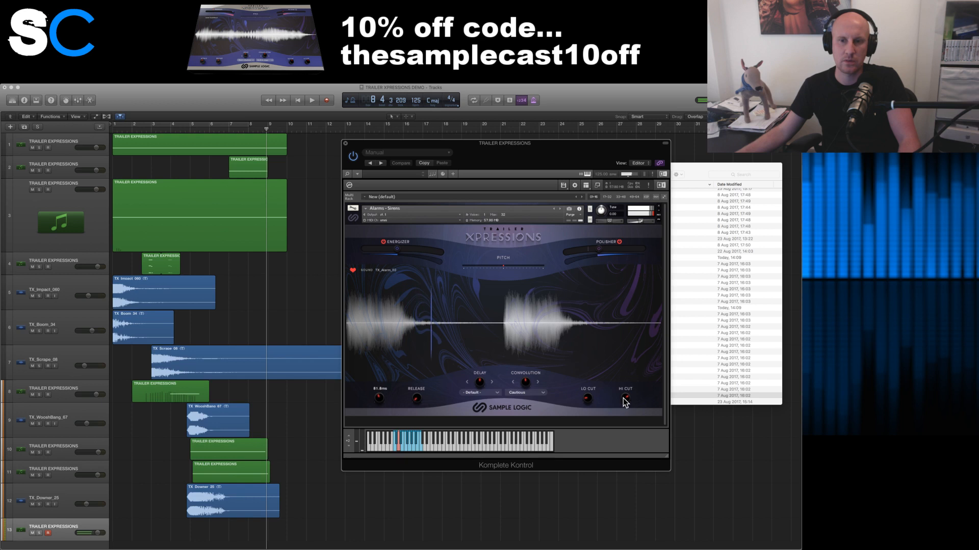
drag(624, 400, 624, 402)
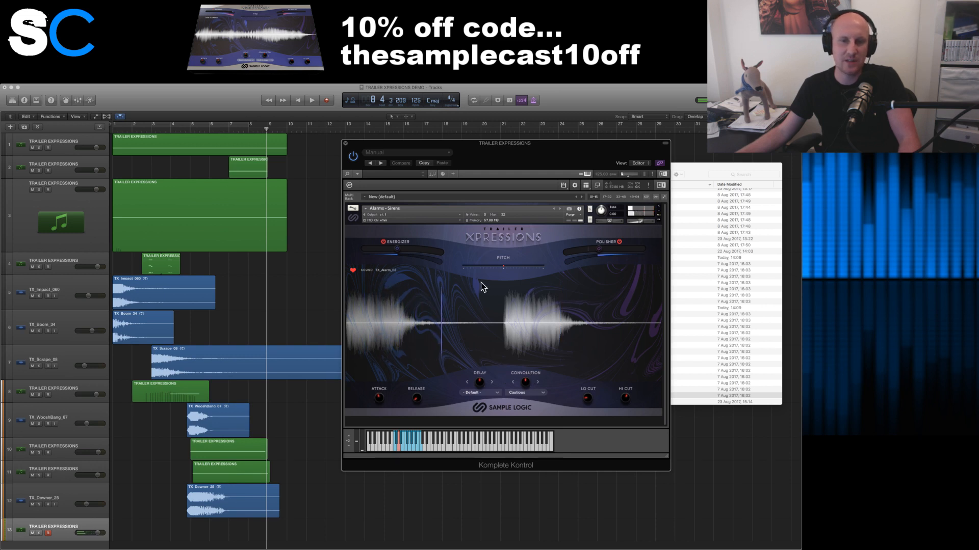
- Switch to Finder, collapse the Instruments folder and open the Alarms-Sirens folder within the Percussives samples
click(700, 166)
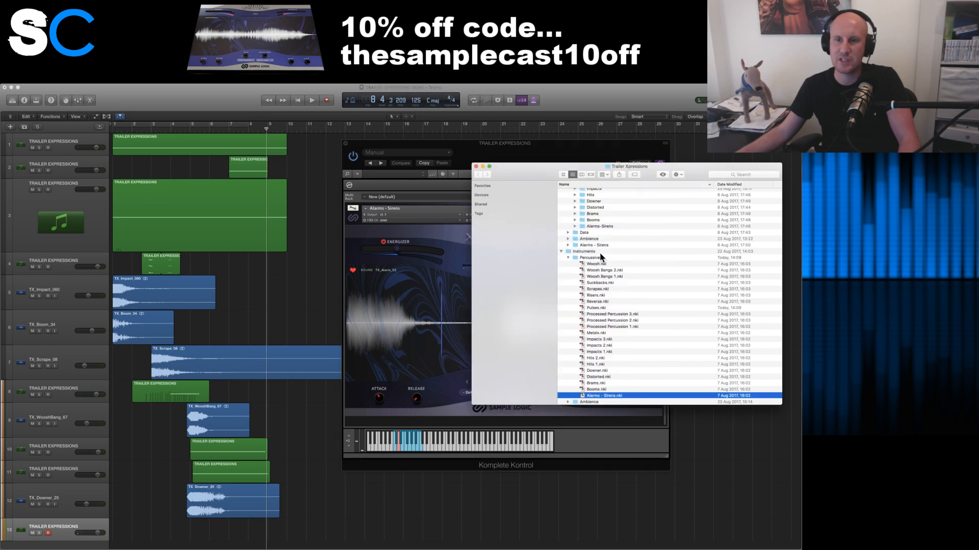
click(562, 253)
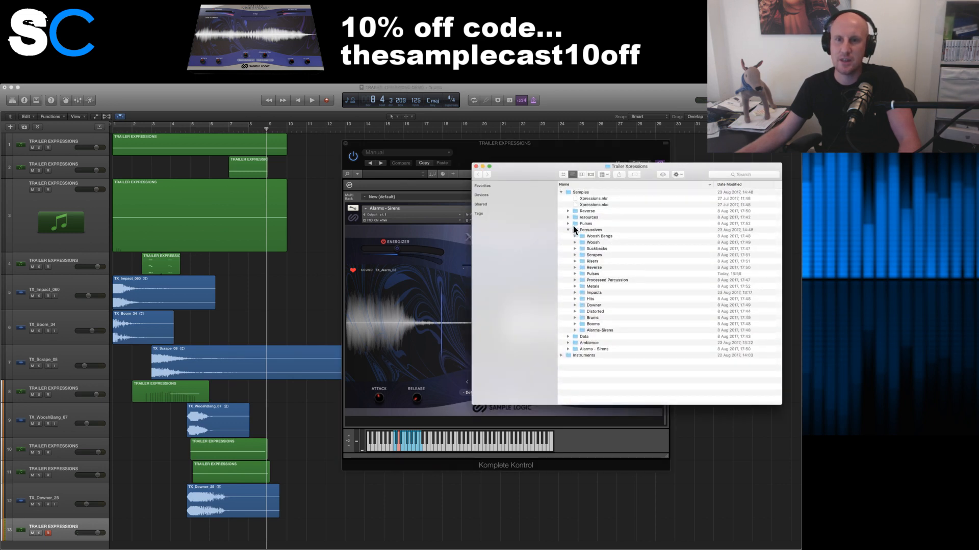
click(576, 330)
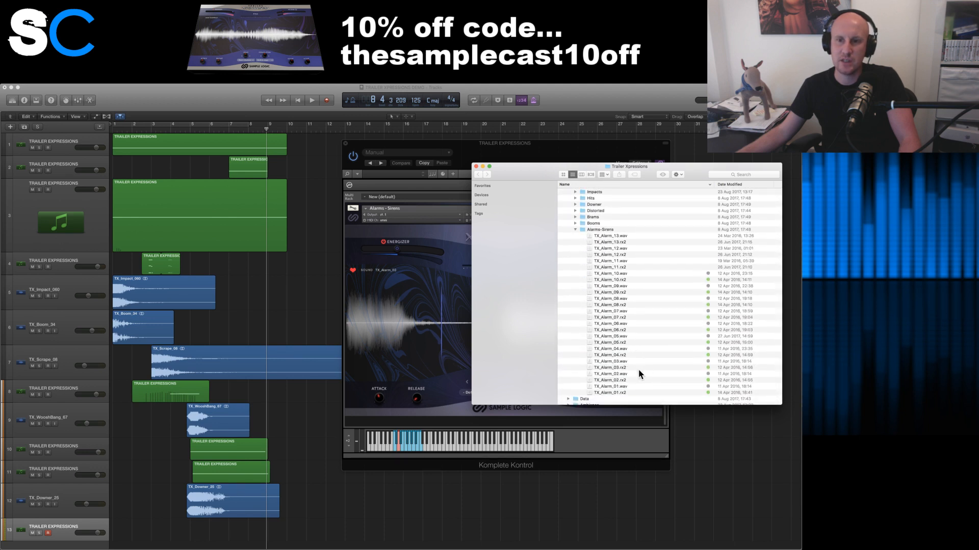
- Preview the TX_Alarm_03.wav sample, close the preview and return to Logic Pro
double_click(622, 362)
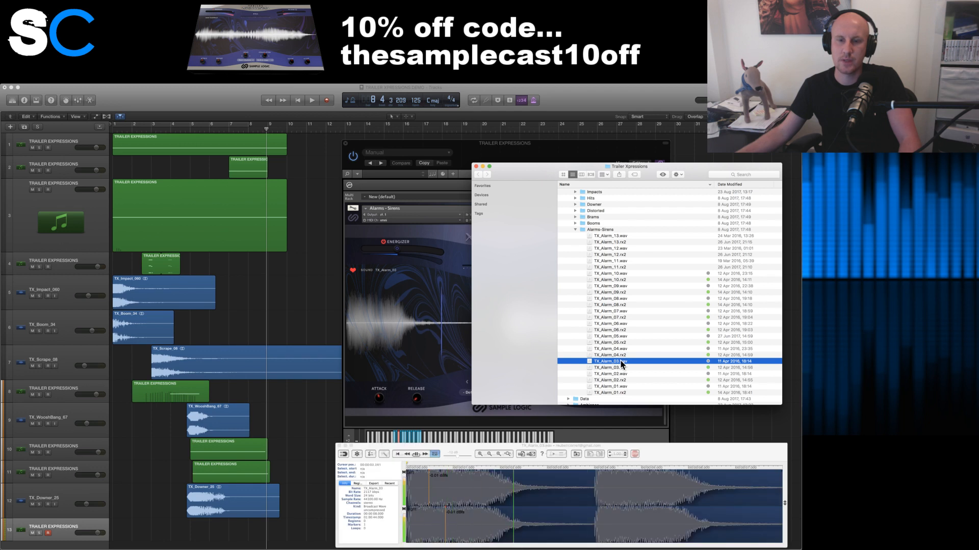
click(338, 446)
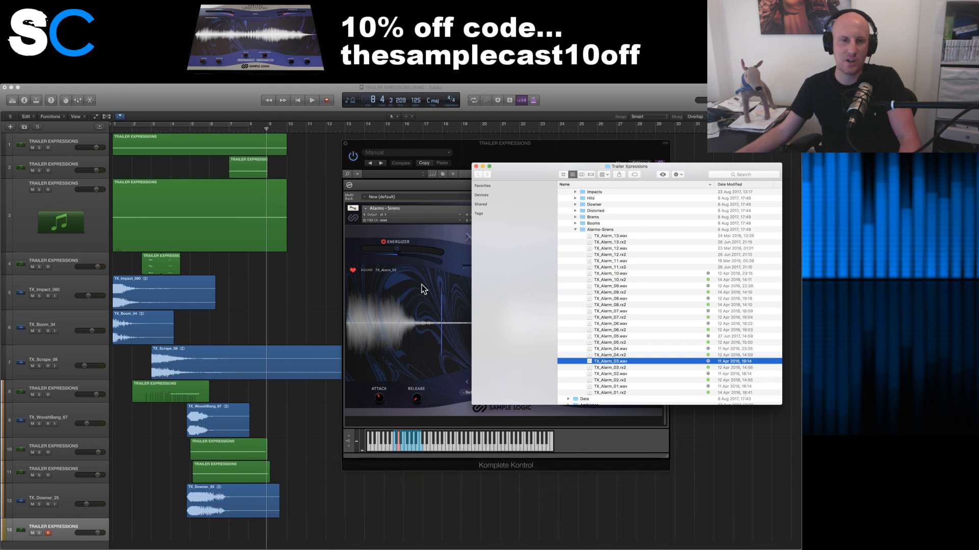
click(442, 152)
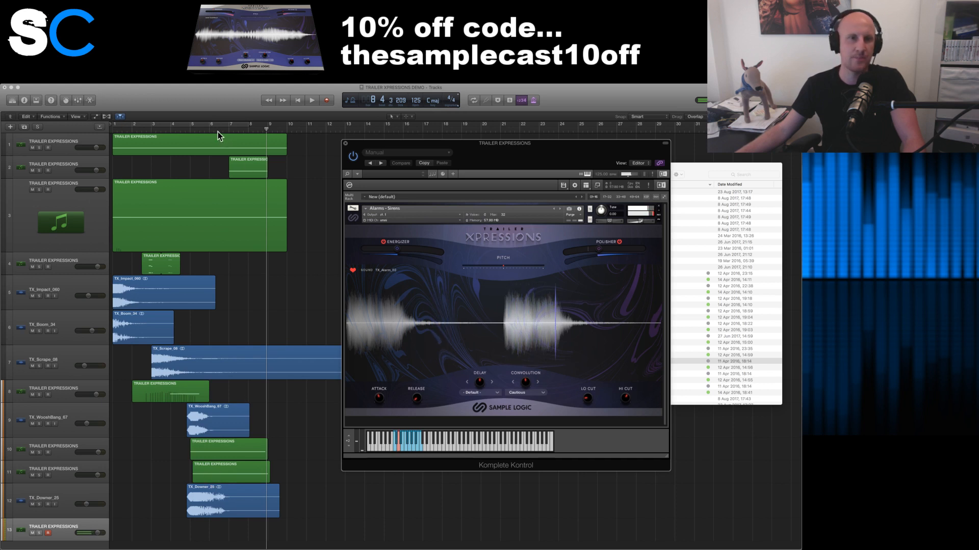
- Record an alarm part on the Alarms - Sirens track from bar 9 to about bar 13
drag(185, 124, 262, 125)
key(space)
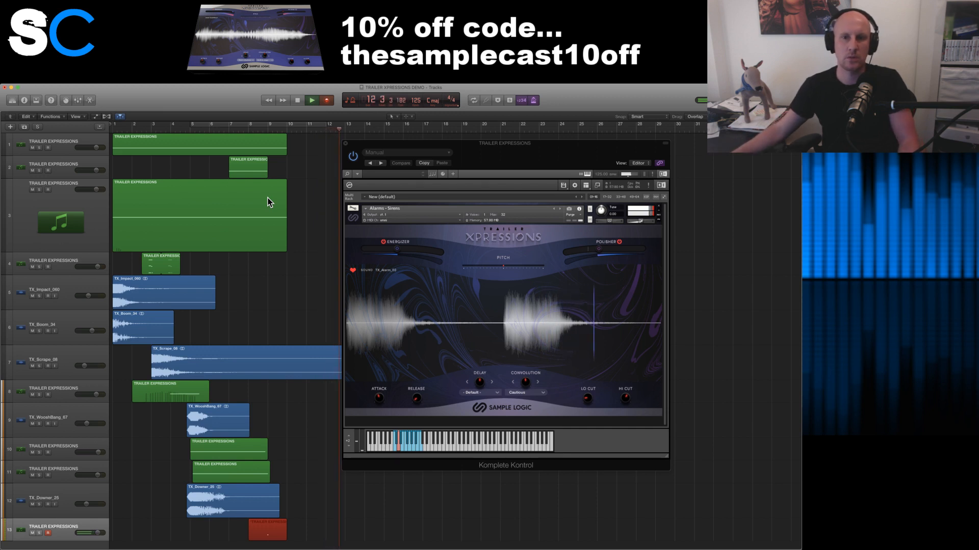
key(space)
click(316, 197)
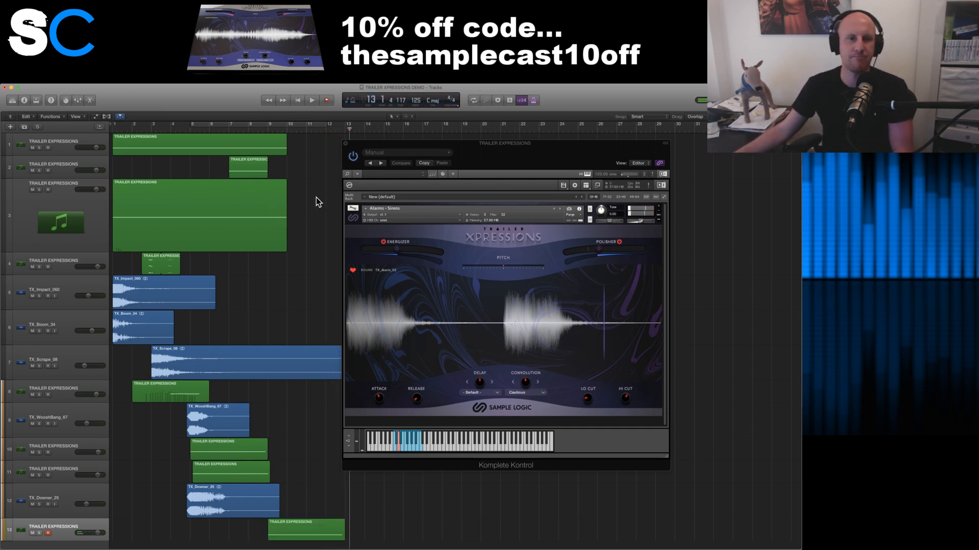
- Extend the regions on tracks 1 and 3 to about bar 15 and the track 2 region to just past bar 13
drag(282, 241, 368, 241)
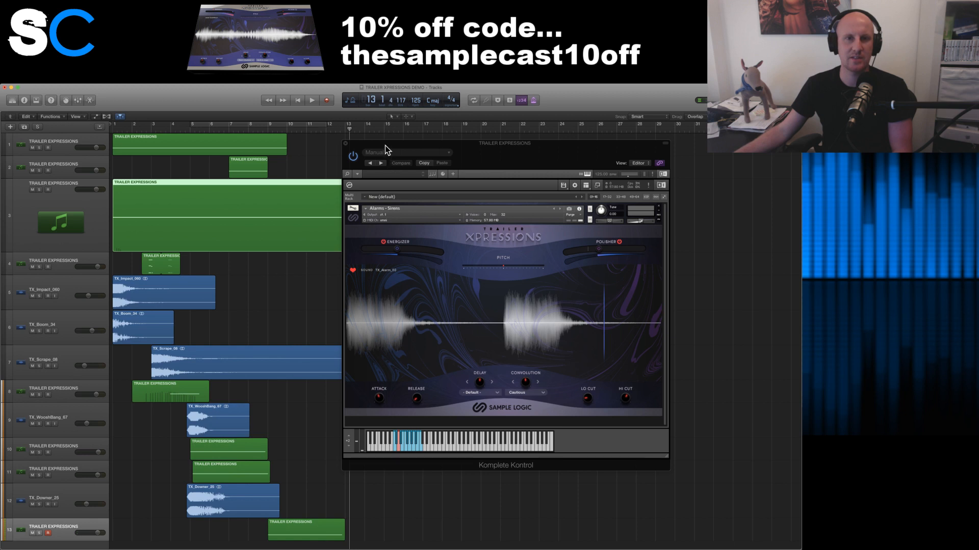
drag(385, 146, 527, 186)
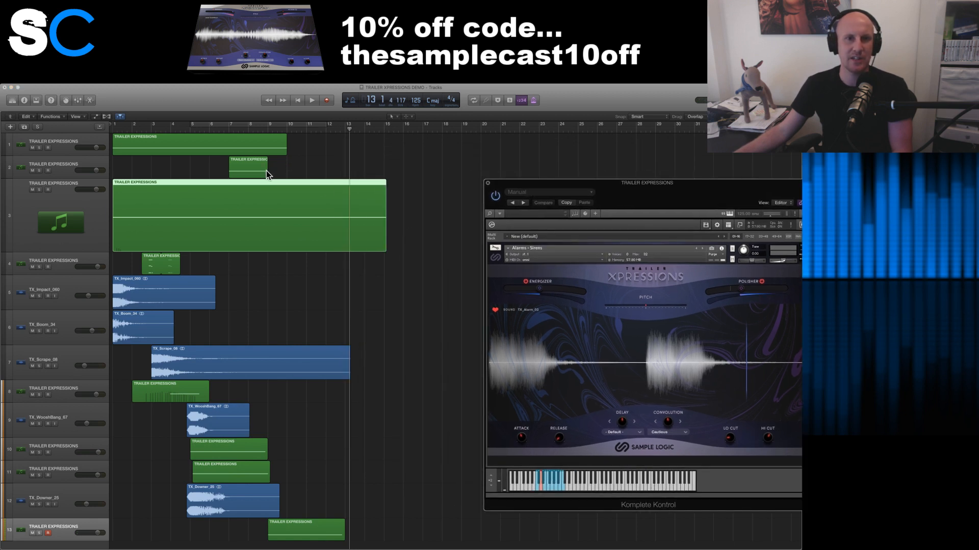
drag(268, 173, 359, 175)
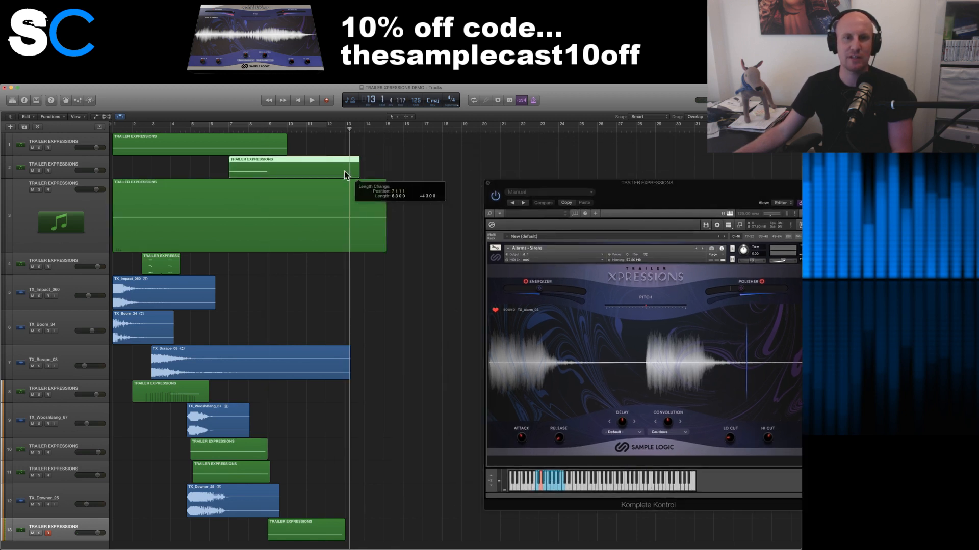
drag(286, 153, 380, 162)
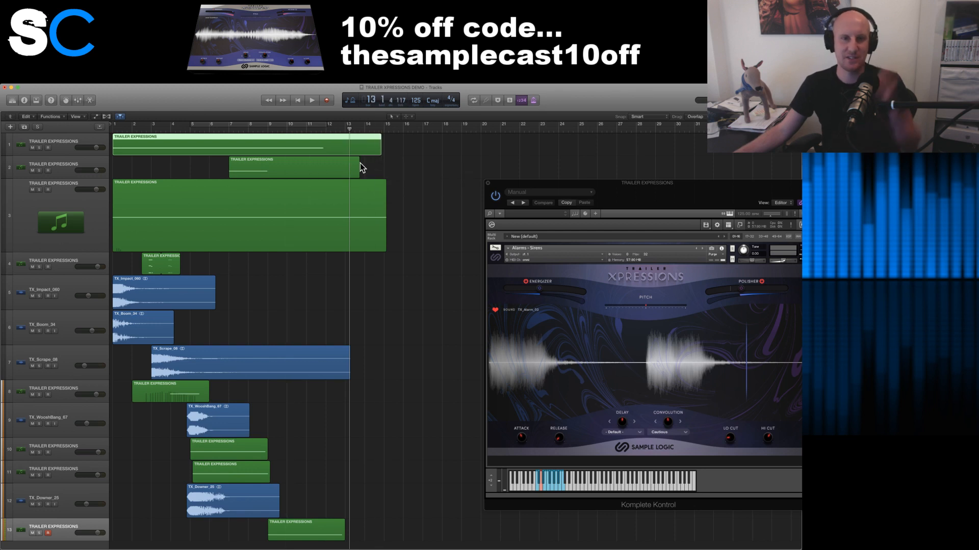
- Lengthen the track 1 note to about bar 16 and extend the regions on tracks 1 and 3 to about bars 17.5 and 18
double_click(332, 153)
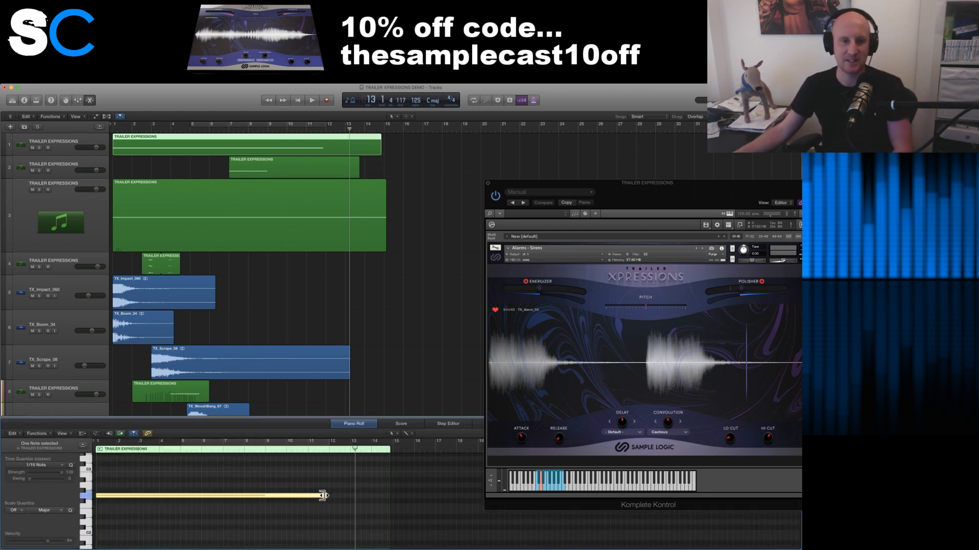
drag(326, 495, 418, 495)
drag(381, 156, 432, 156)
drag(383, 248, 444, 248)
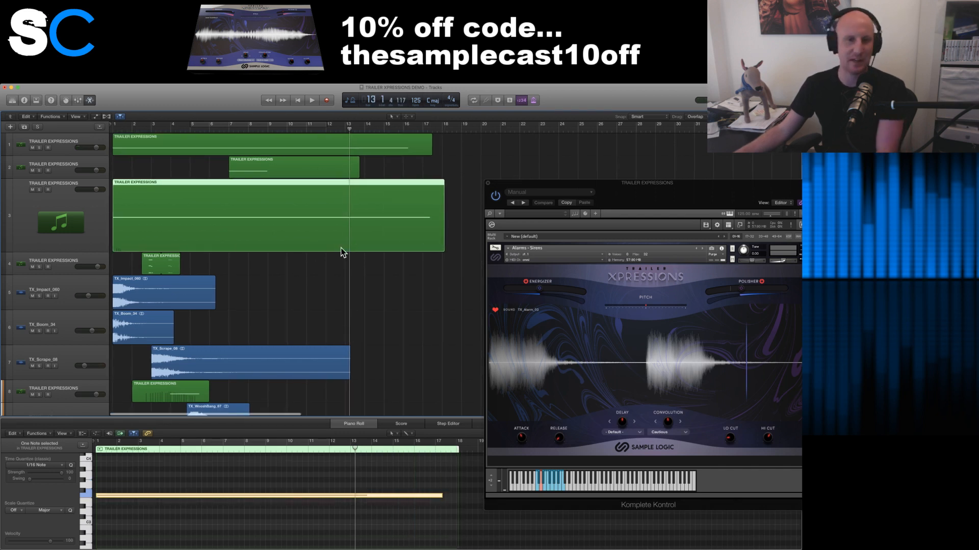
key(e)
- Play the cue from bar 8 and slightly lower the alarm track's volume in the mixer
scroll(338, 260, down, 2)
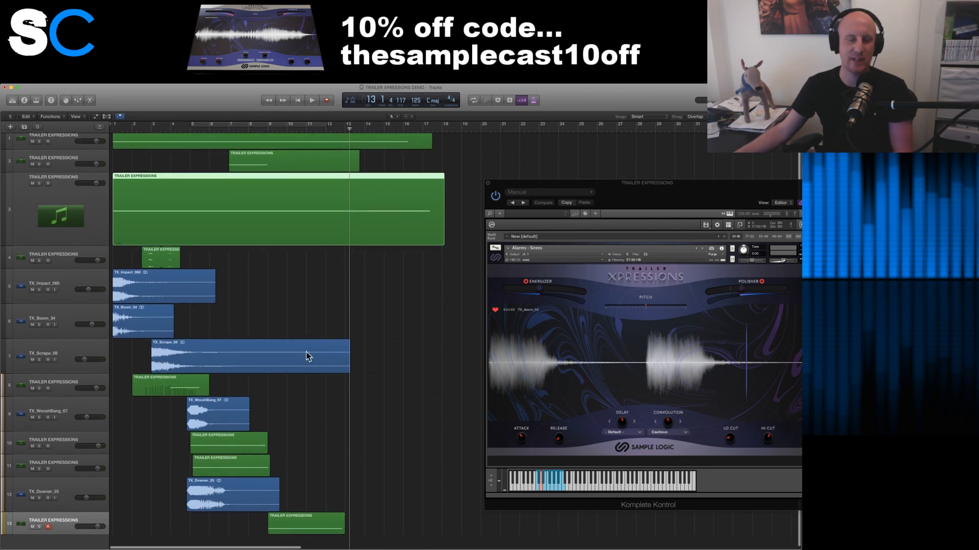
click(258, 128)
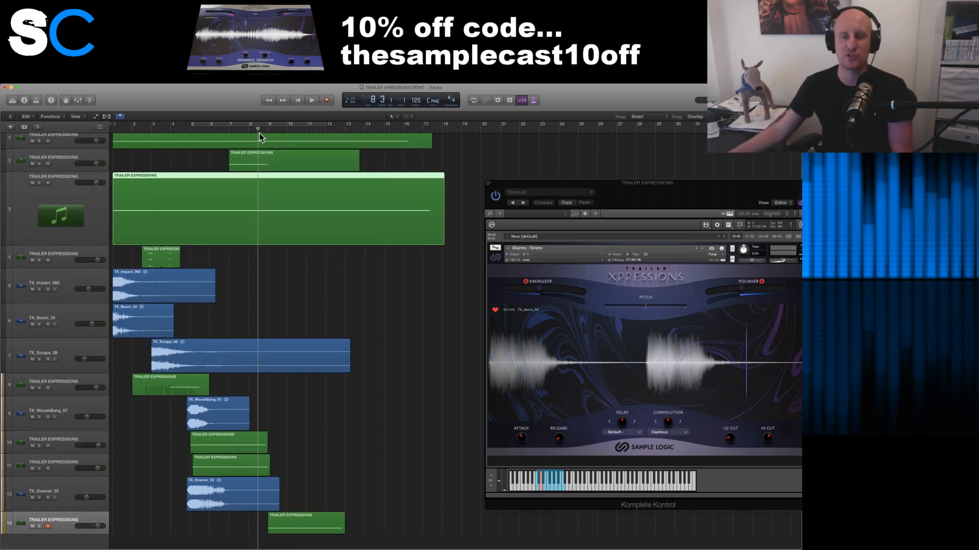
key(space)
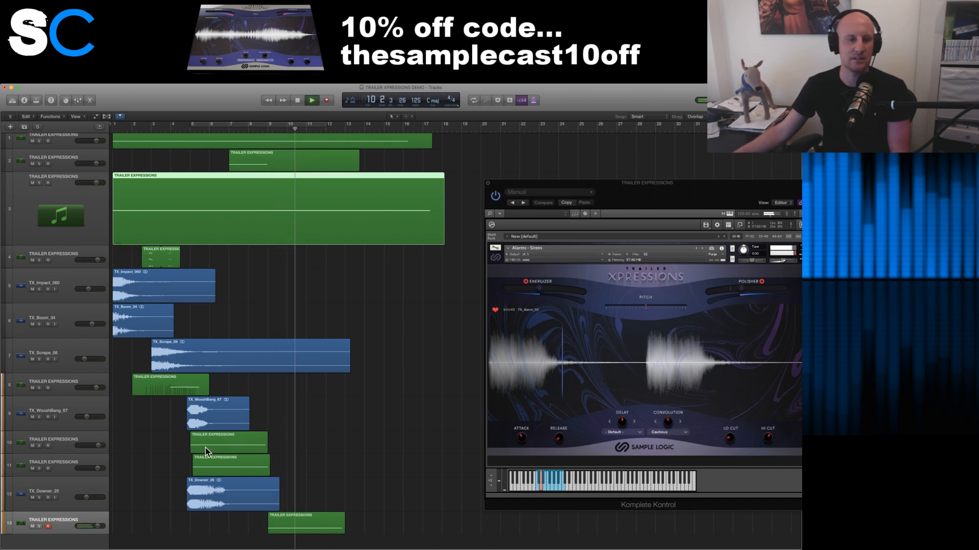
key(x)
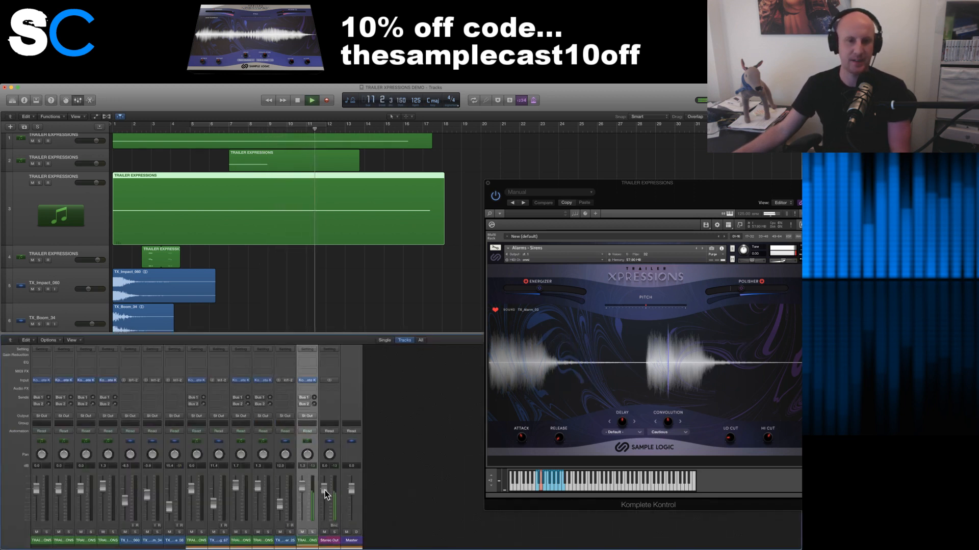
click(253, 306)
key(space)
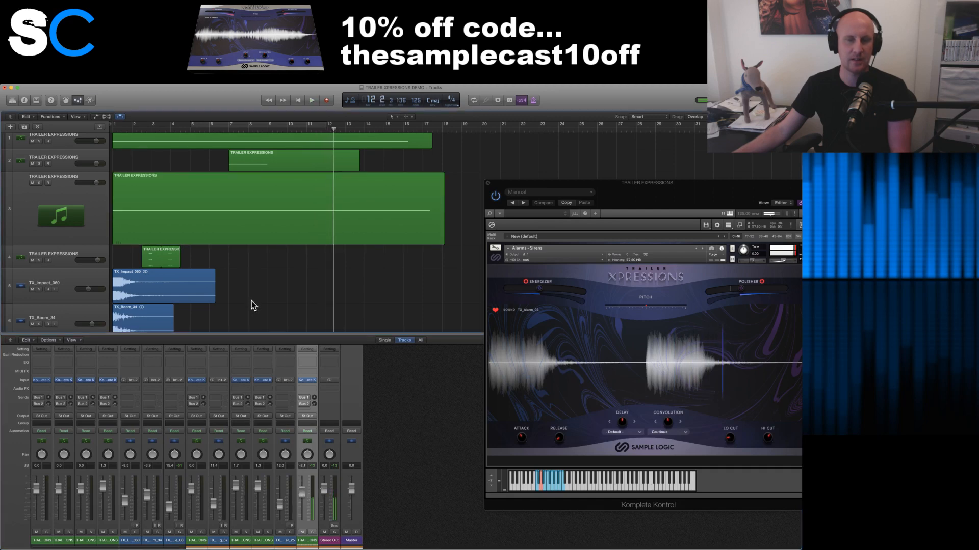
- Switch to Finder, collapse the expanded Percussives subfolder and open the Suckbacks folder on its own
key(super+Tab)
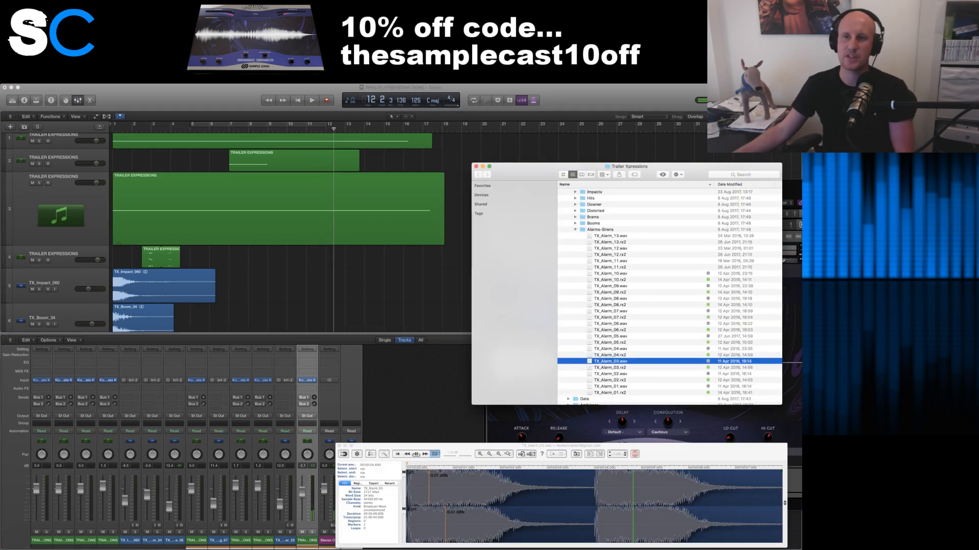
click(575, 229)
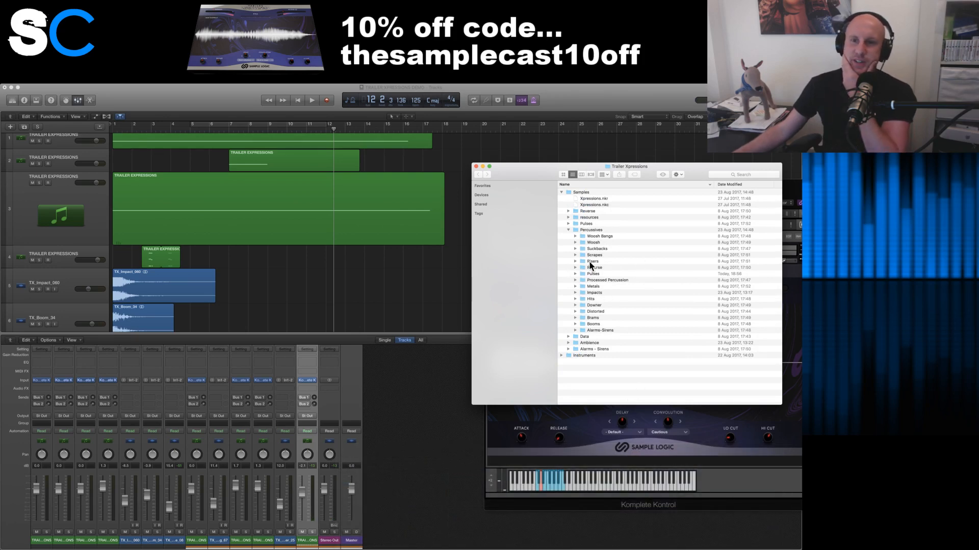
click(576, 249)
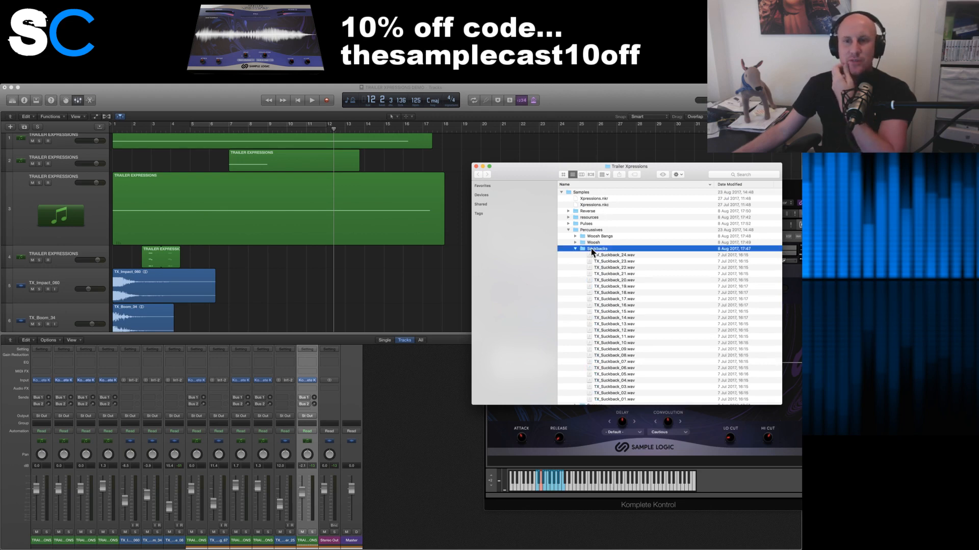
double_click(591, 249)
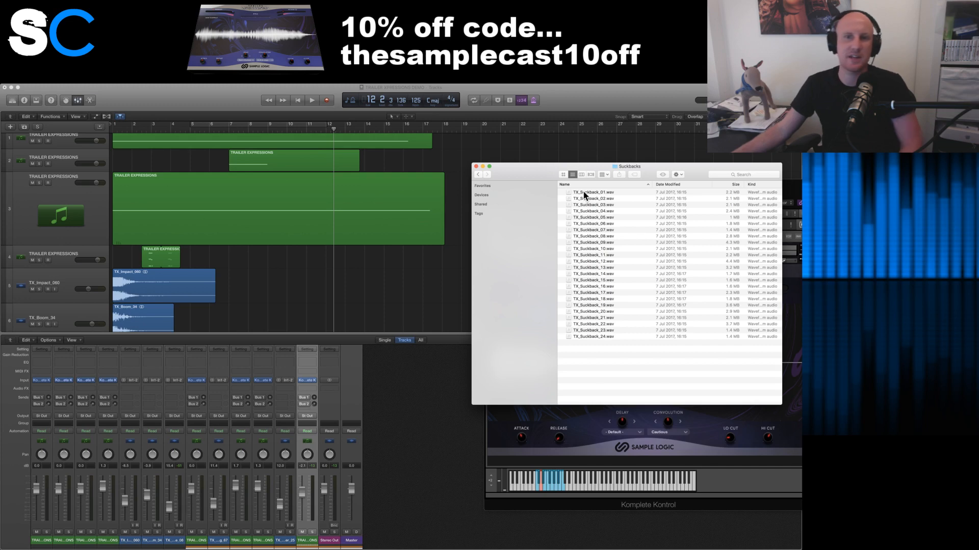
- Audition TX_Suckback_01.wav through TX_Suckback_04.wav, skipping ahead to the end of the swells
double_click(585, 192)
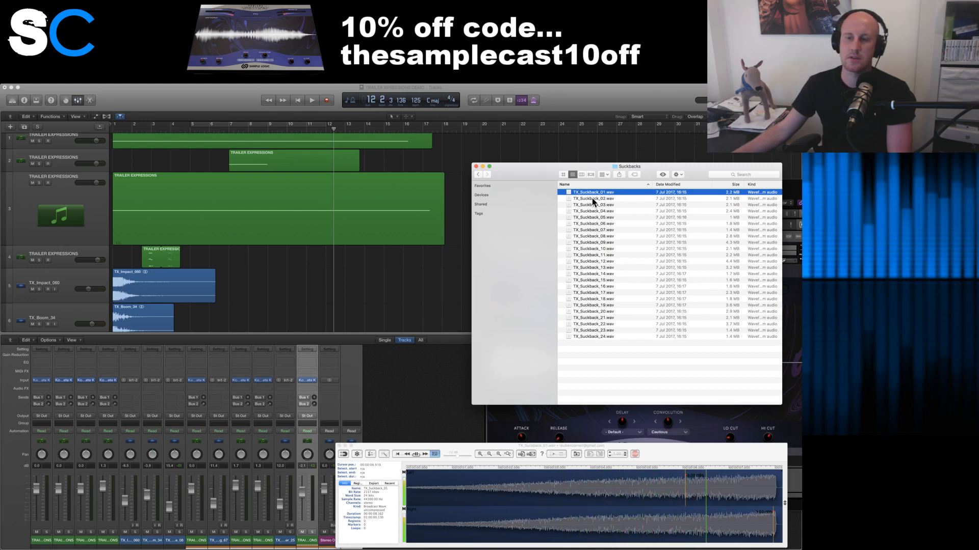
click(592, 198)
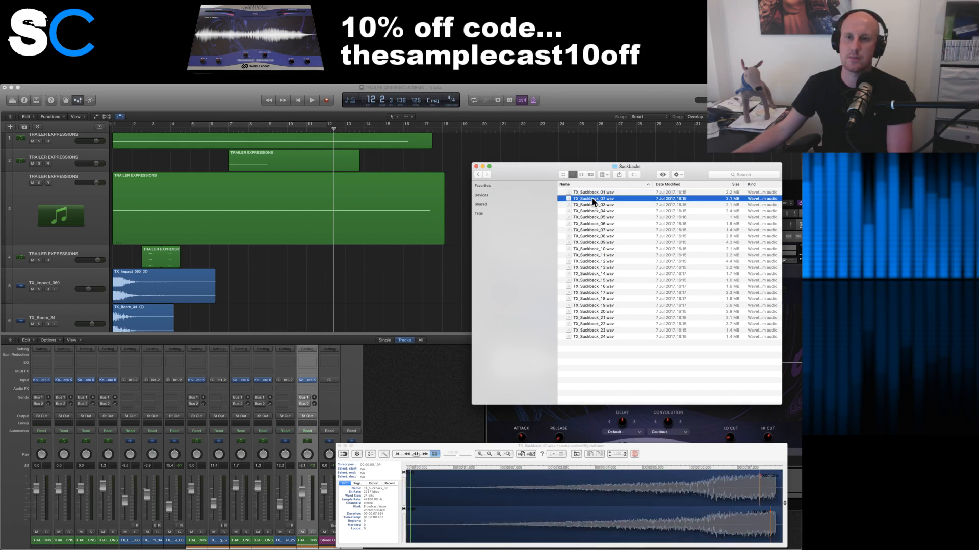
click(672, 499)
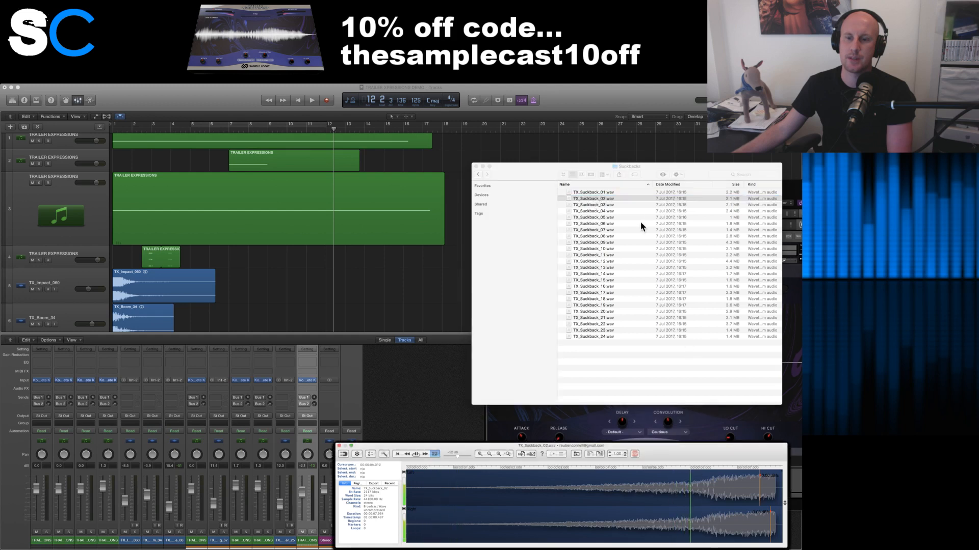
click(602, 204)
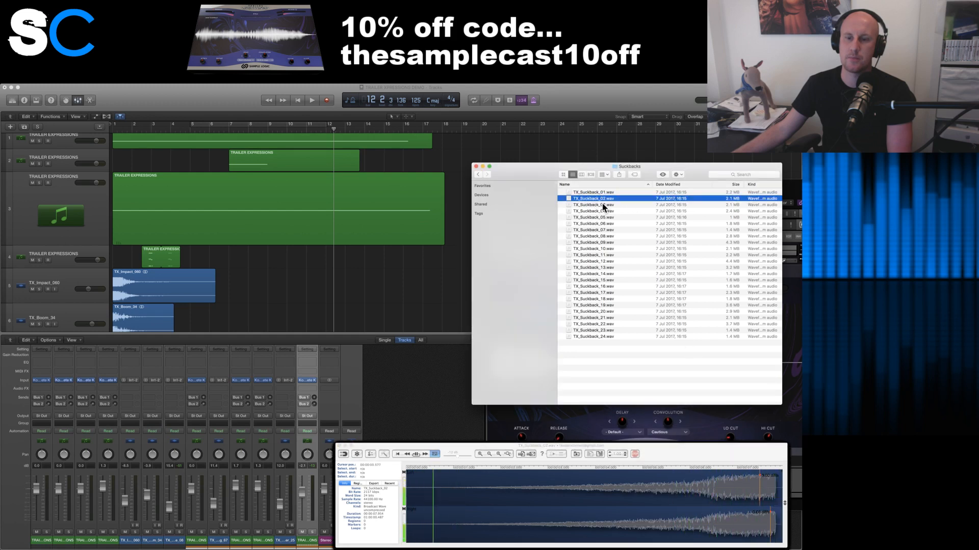
click(599, 205)
click(693, 502)
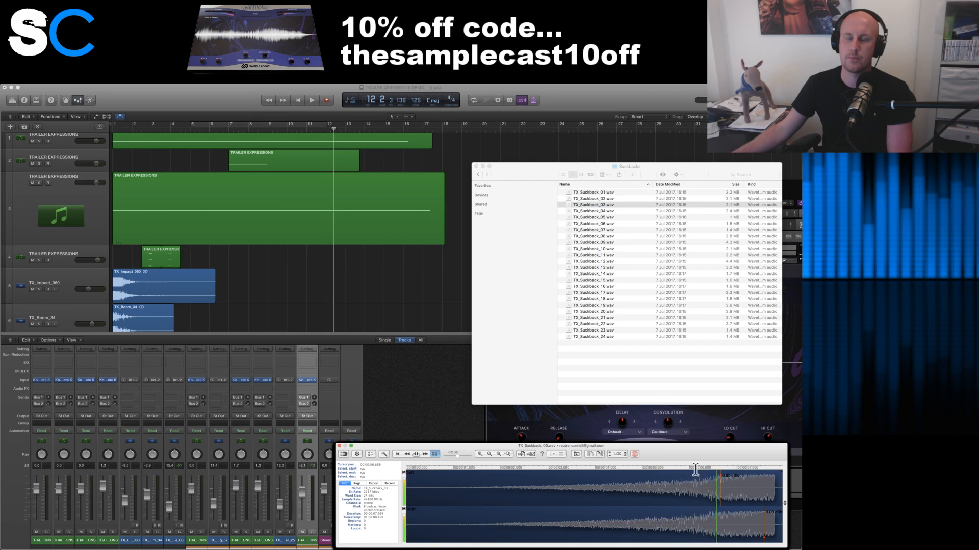
click(601, 211)
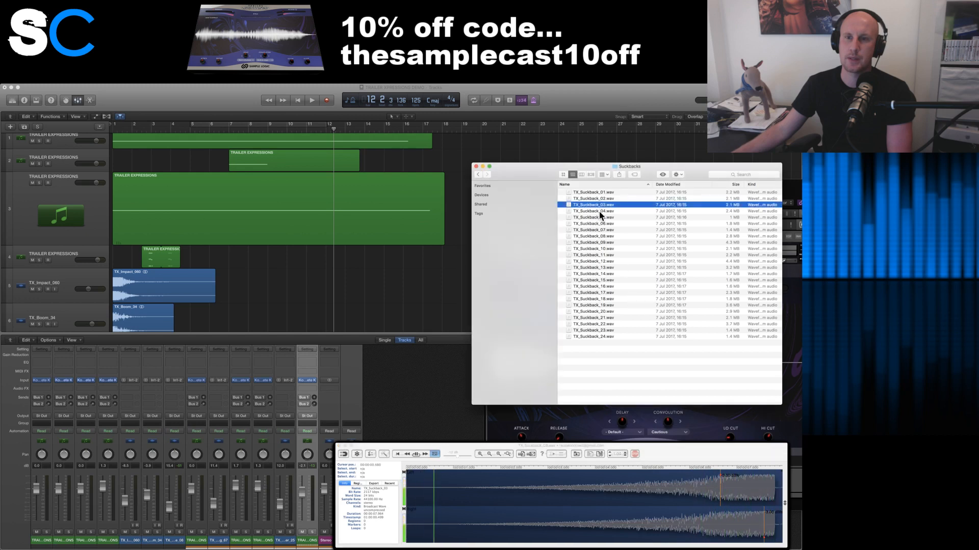
click(602, 212)
click(698, 511)
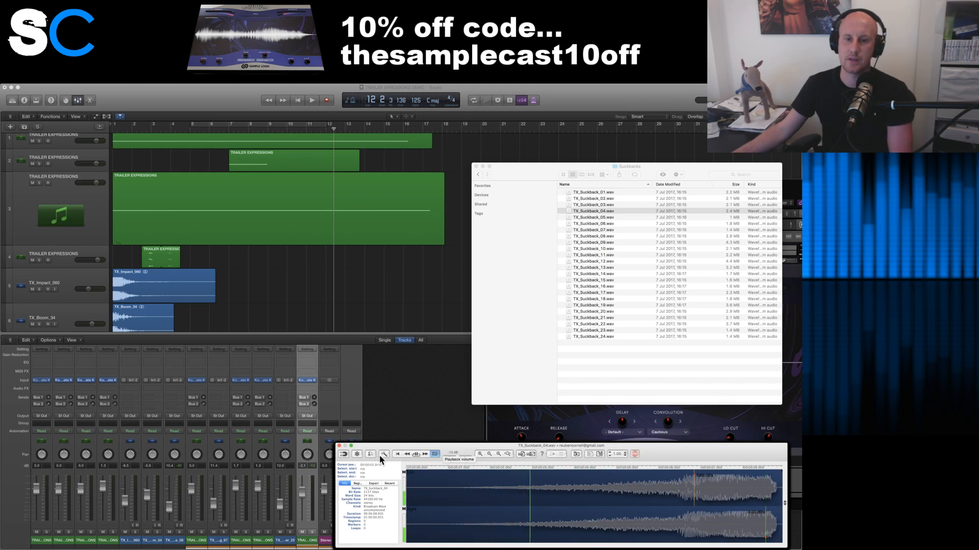
- Audition TX_Suckback_07.wav and TX_Suckback_09.wav against the lower tracks of the arrangement
scroll(363, 302, down, 6)
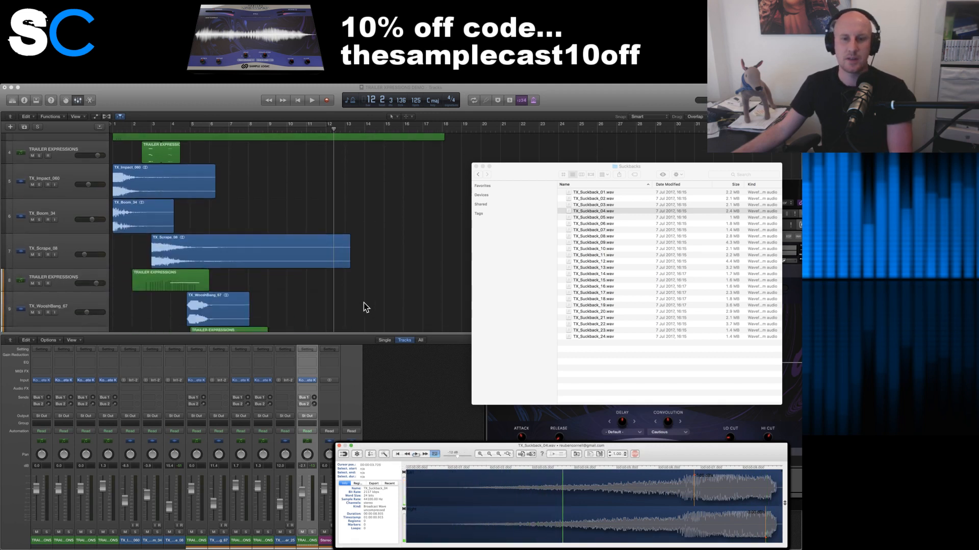
scroll(354, 305, down, 3)
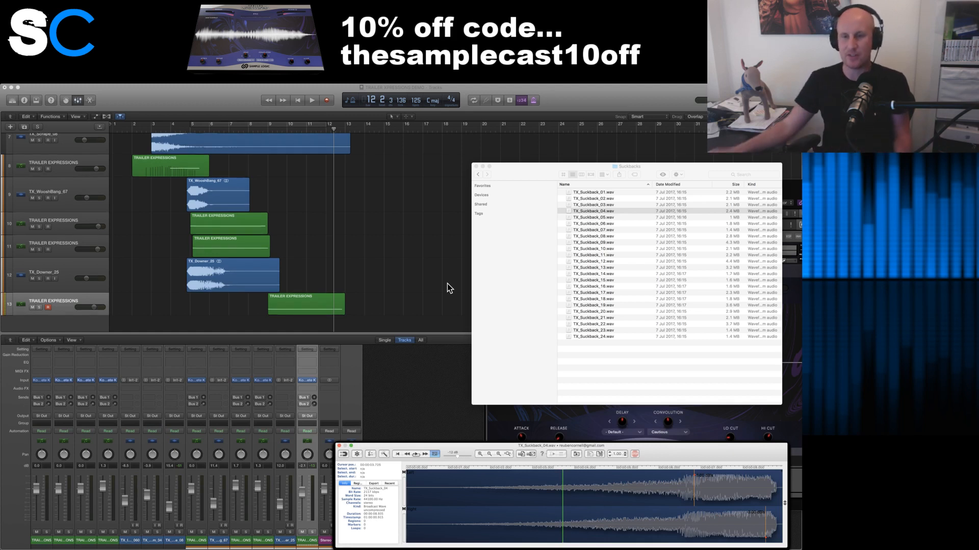
click(596, 232)
click(592, 230)
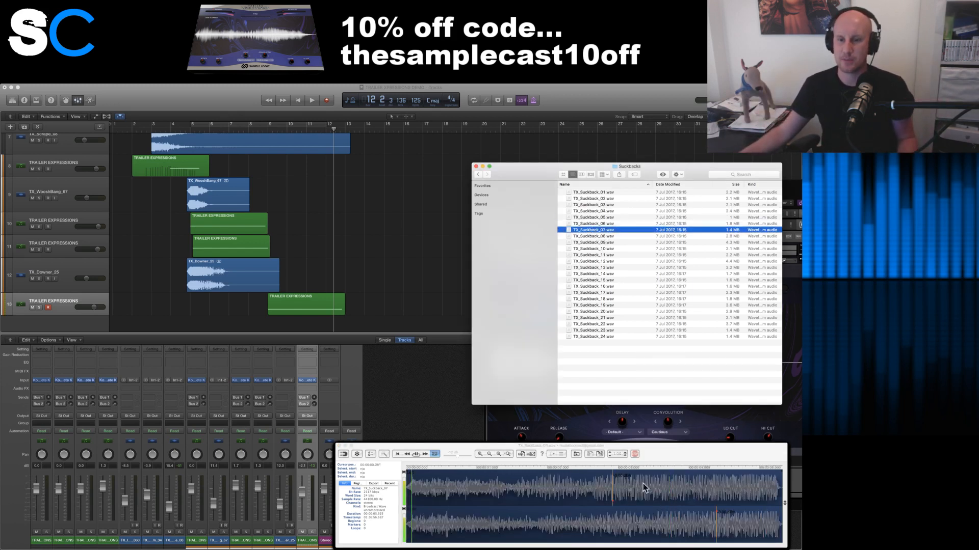
click(607, 243)
click(686, 479)
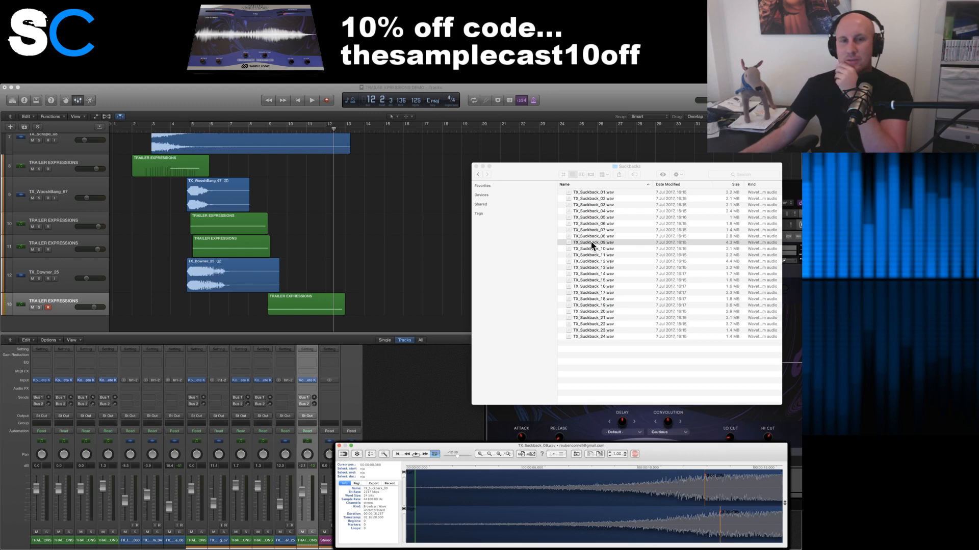
- Add TX_Suckback_09.wav on a new track below the alarm and shift it earlier so it ends between bars 14 and 15
drag(591, 242, 280, 322)
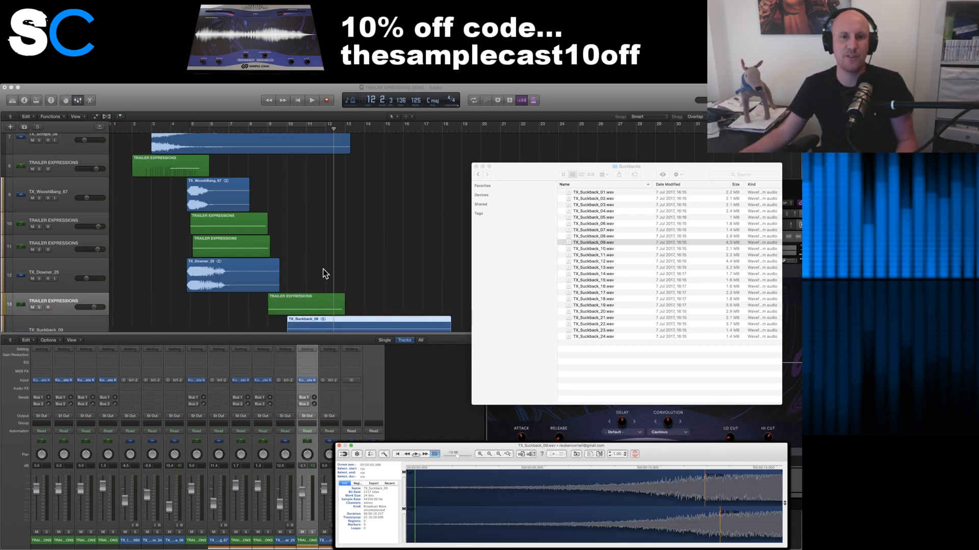
scroll(347, 259, down, 3)
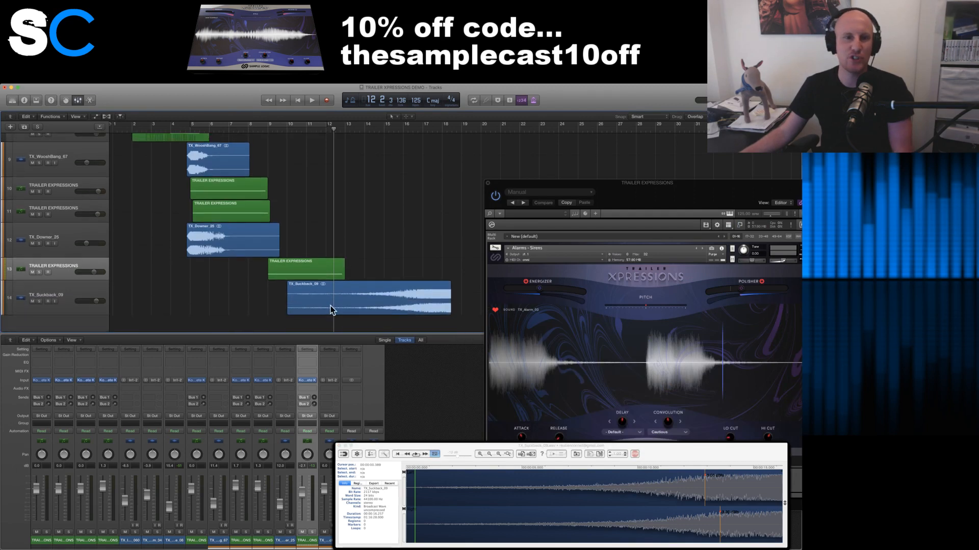
drag(355, 305, 282, 309)
- Trim the start of the TX_Suckback_09 region to bar 9, move it to end at about bar 13 and set the playhead to bar 9
drag(221, 317, 289, 306)
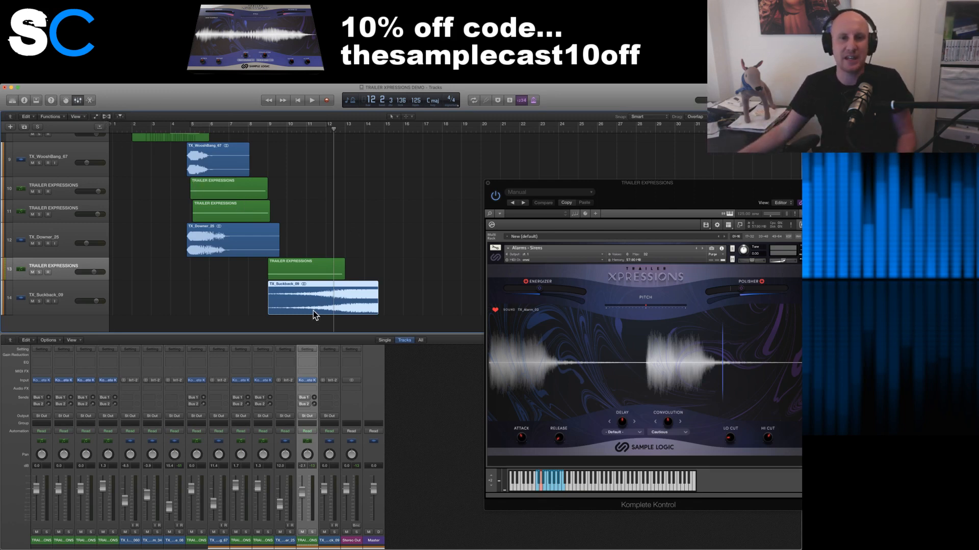
mouse_move(301, 298)
mouse_down()
mouse_move(284, 299)
mouse_move(390, 300)
mouse_move(290, 299)
mouse_up()
click(268, 129)
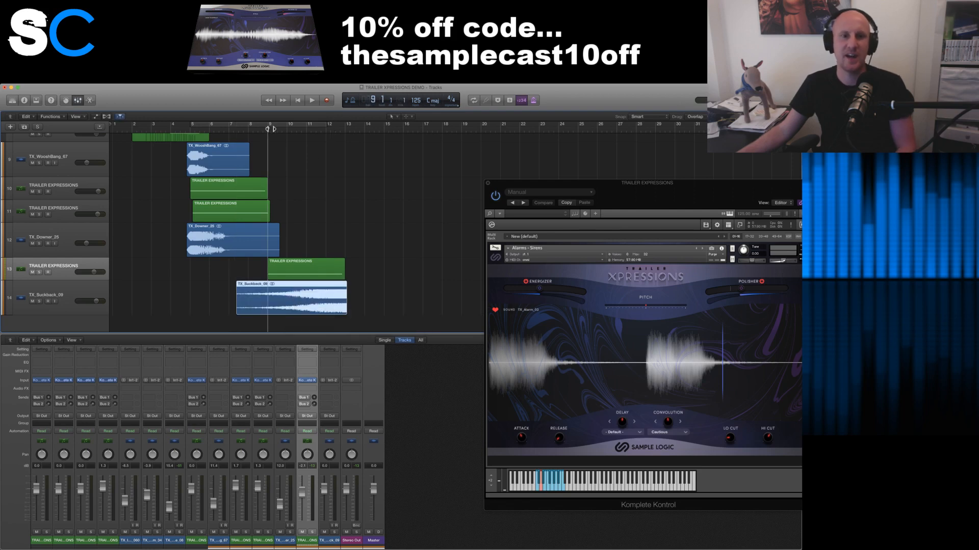
- With the Fade Tool, apply a fade-in to the start of the TX_Suckback_09 region
click(406, 116)
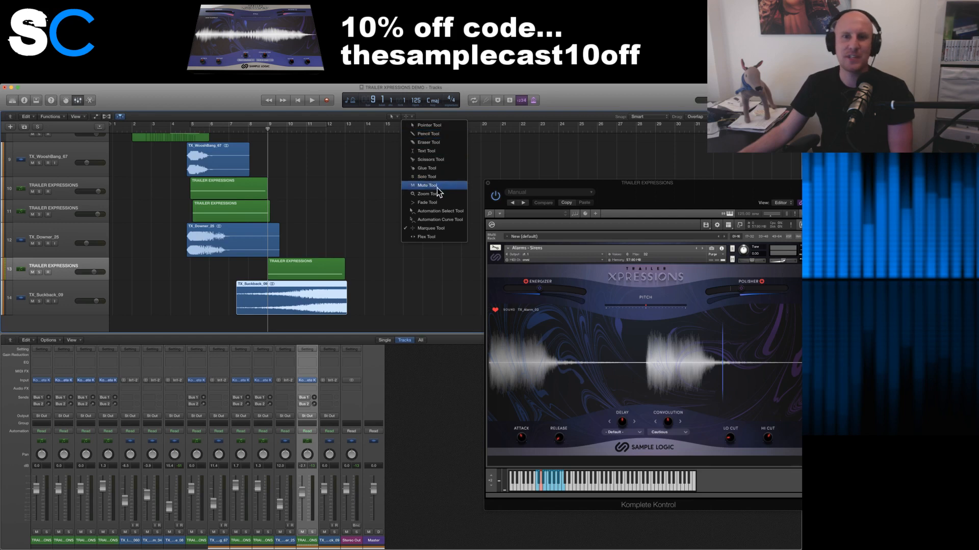
click(428, 202)
drag(279, 309, 208, 308)
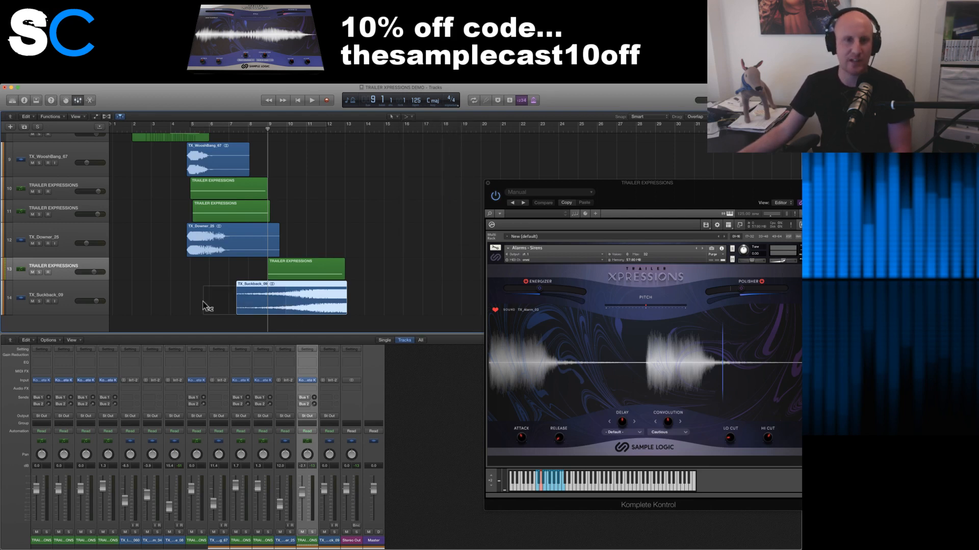
- Audition the arrangement from bar 7 beat 3 and shift the TX_Suckback_09 region one bar earlier
click(238, 130)
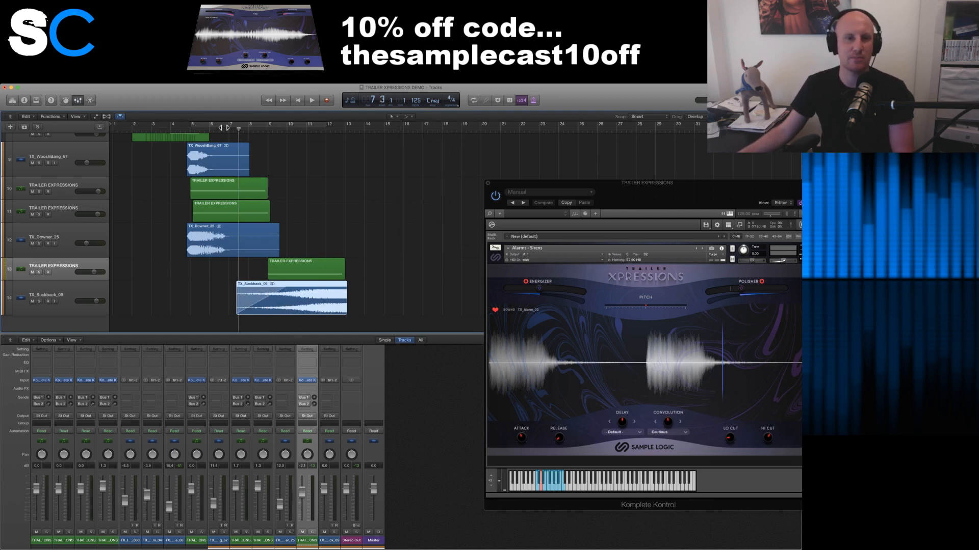
key(space)
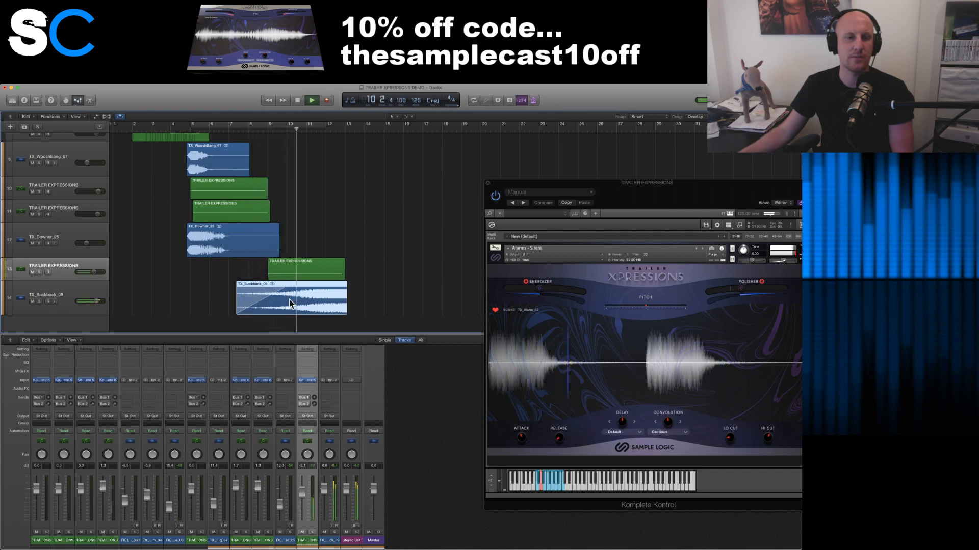
mouse_move(287, 300)
mouse_down()
mouse_move(256, 300)
mouse_move(270, 299)
mouse_up()
key(space)
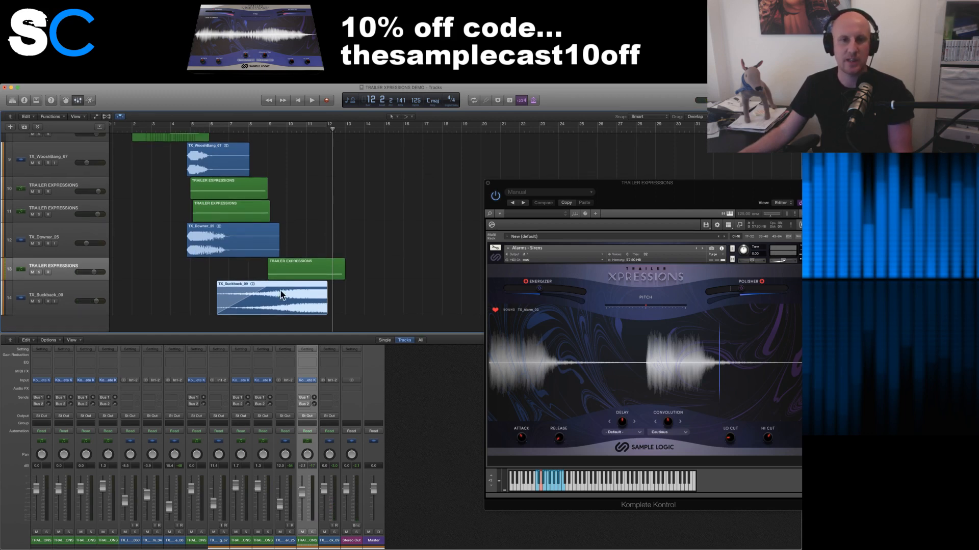
- Set the playhead to bar 12 beat 2 and nudge the TX_Suckback_09 region later so its end lines up with it
drag(332, 130, 329, 130)
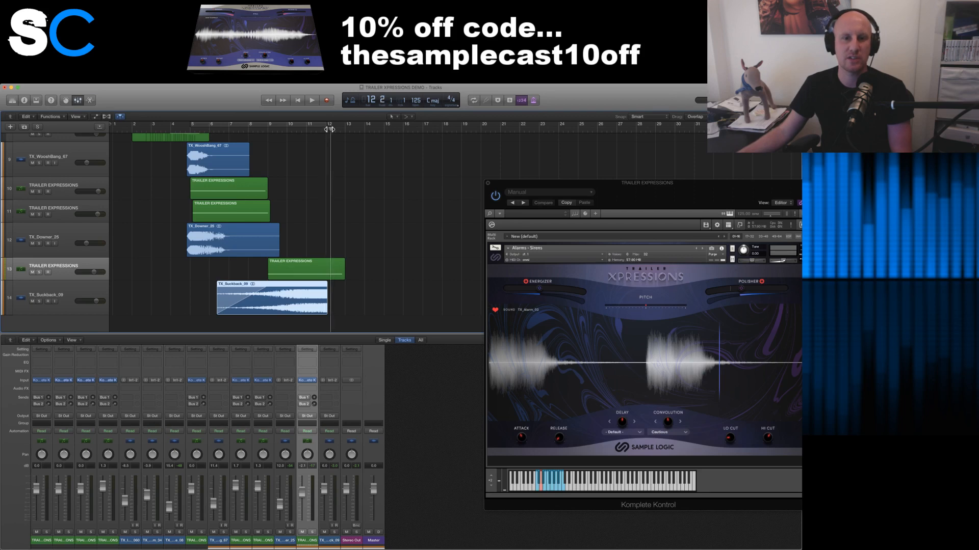
scroll(330, 247, up, 5)
scroll(331, 248, right, 7)
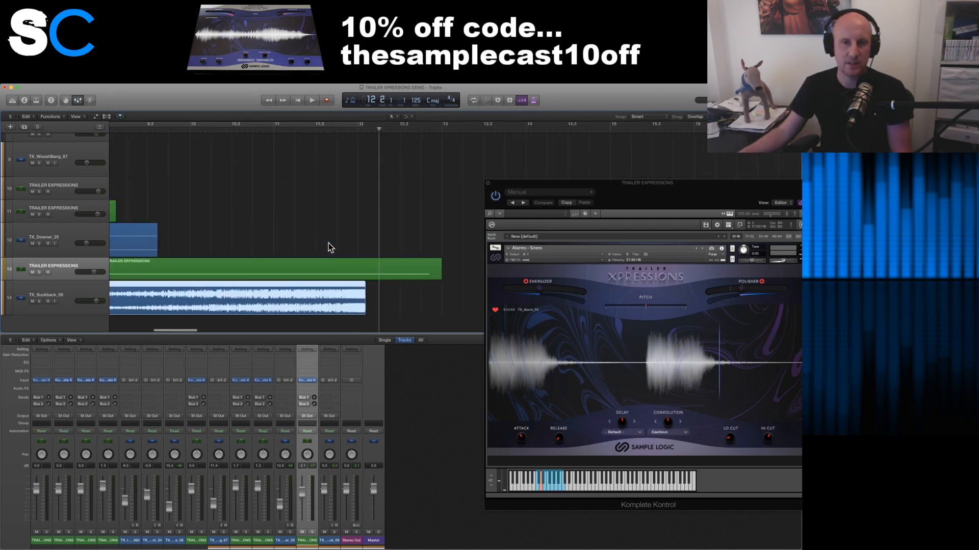
drag(279, 308, 318, 301)
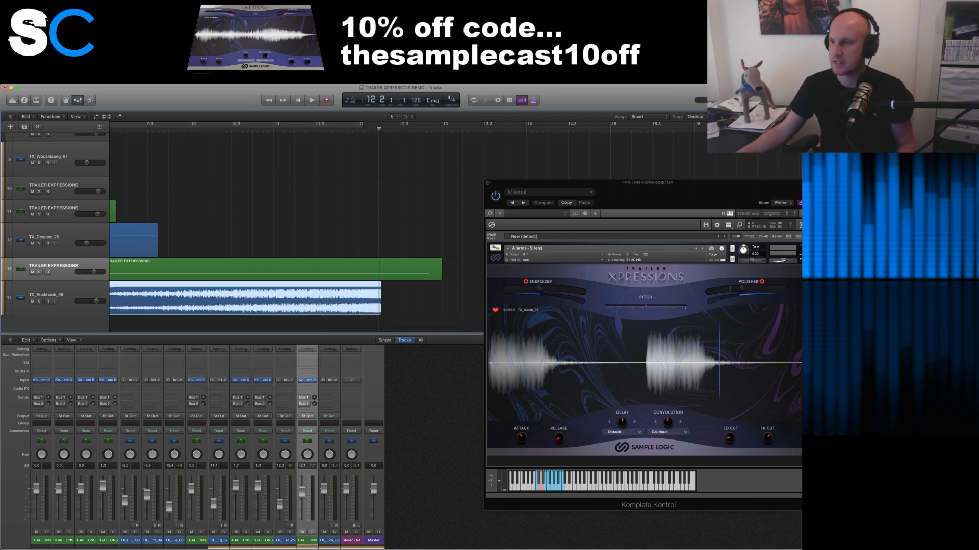
- Bounce the regions on all tracks above TX_Suckback_09 in place to a new track, leaving the sources and keeping normalization on
scroll(284, 218, up, 5)
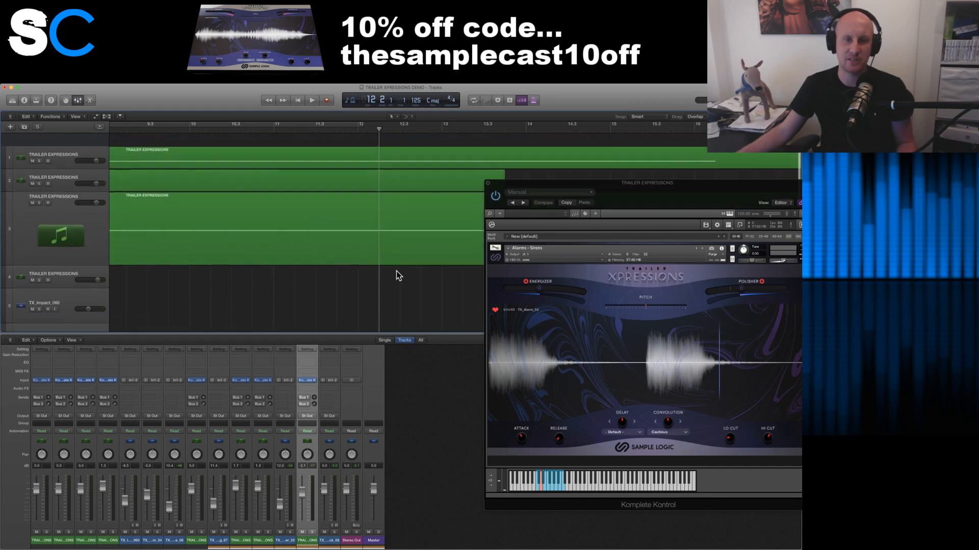
scroll(381, 261, down, 10)
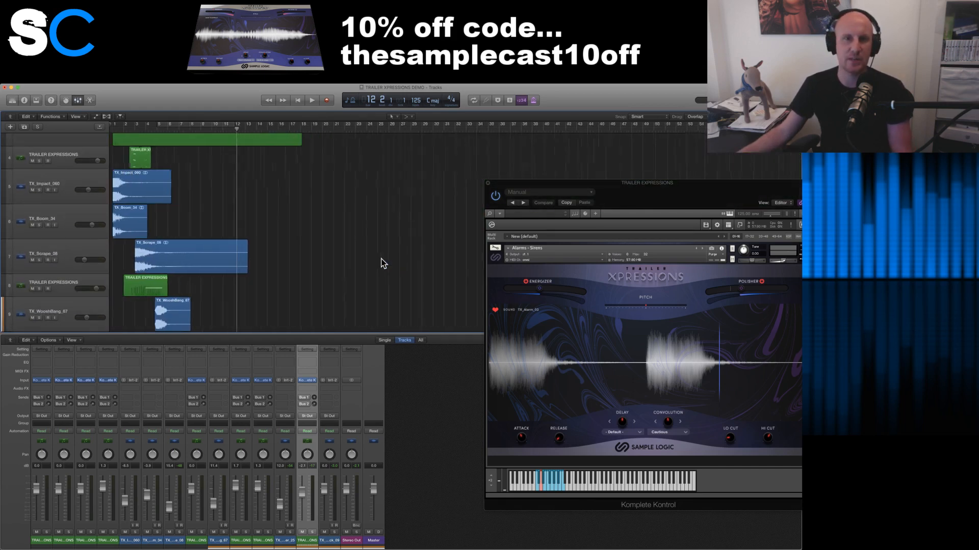
scroll(363, 257, down, 5)
scroll(240, 240, up, 1)
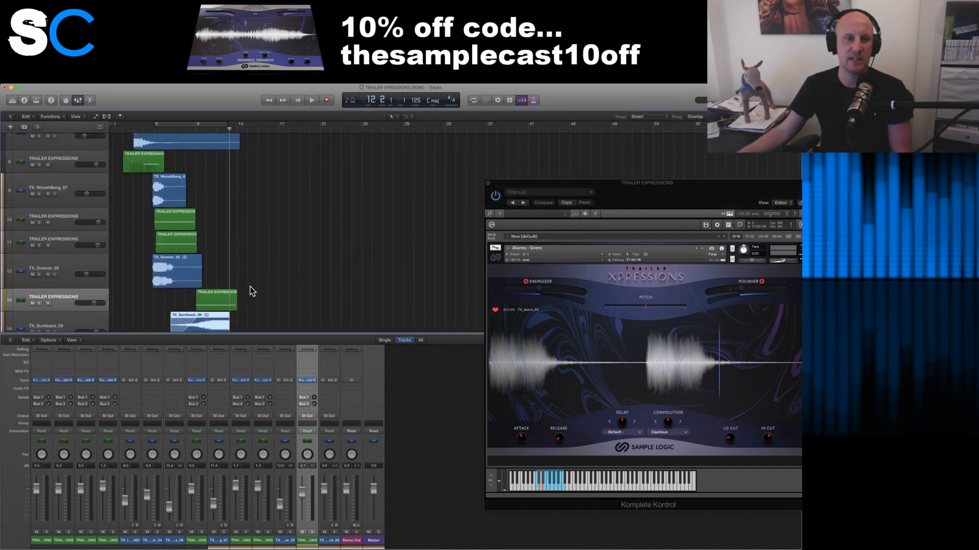
drag(319, 317, 133, 139)
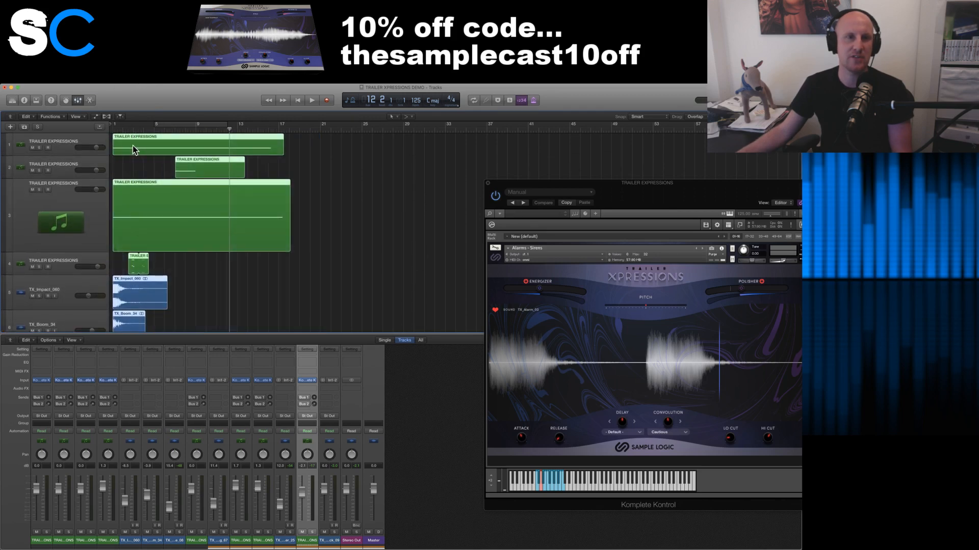
right_click(131, 149)
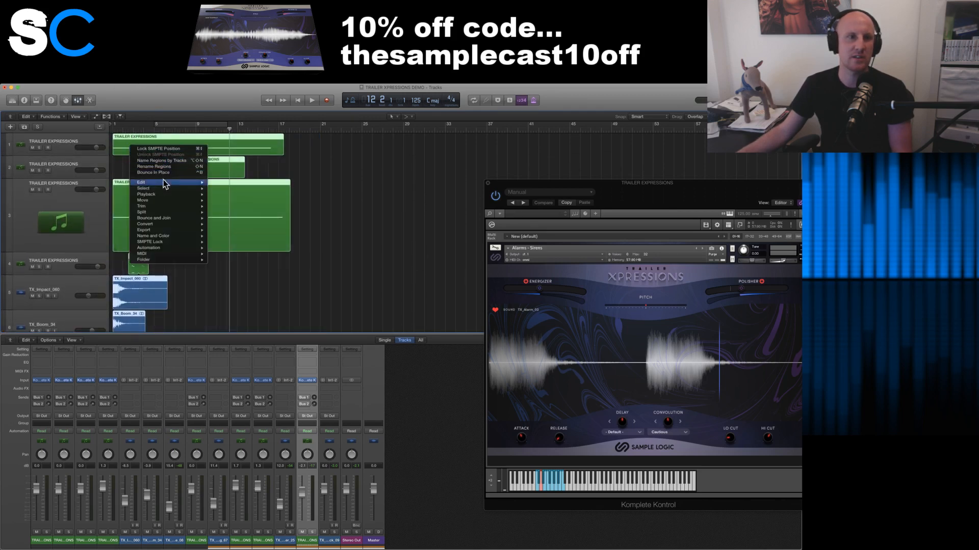
mouse_move(189, 221)
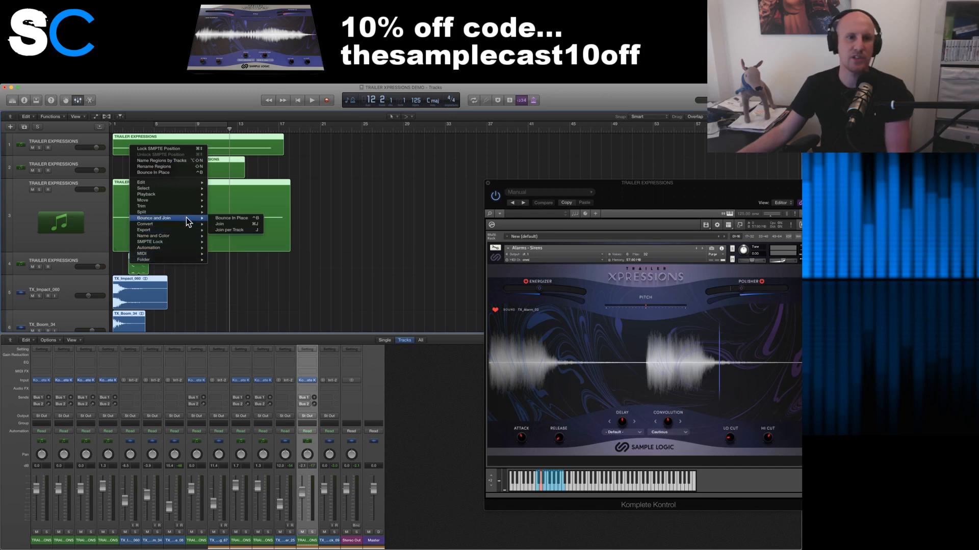
click(231, 218)
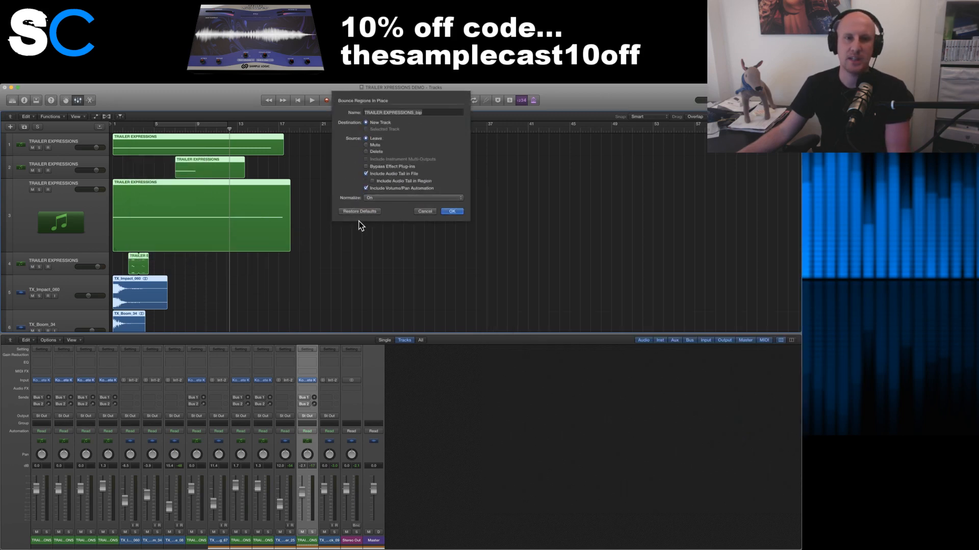
click(450, 212)
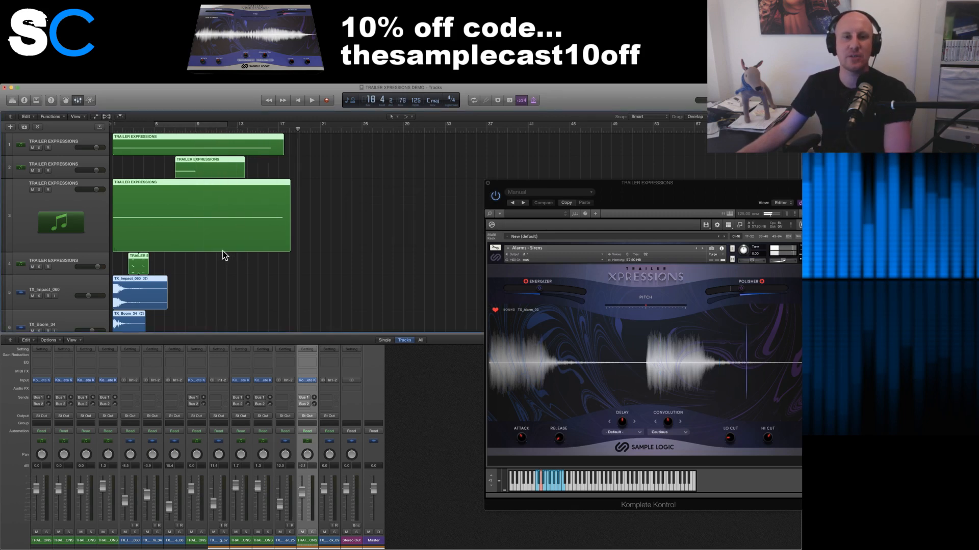
- Enlarge the bounced TRAILER EXPRESSIONS_bip track and solo it together with the TX_Suckback_09 track
scroll(226, 250, down, 3)
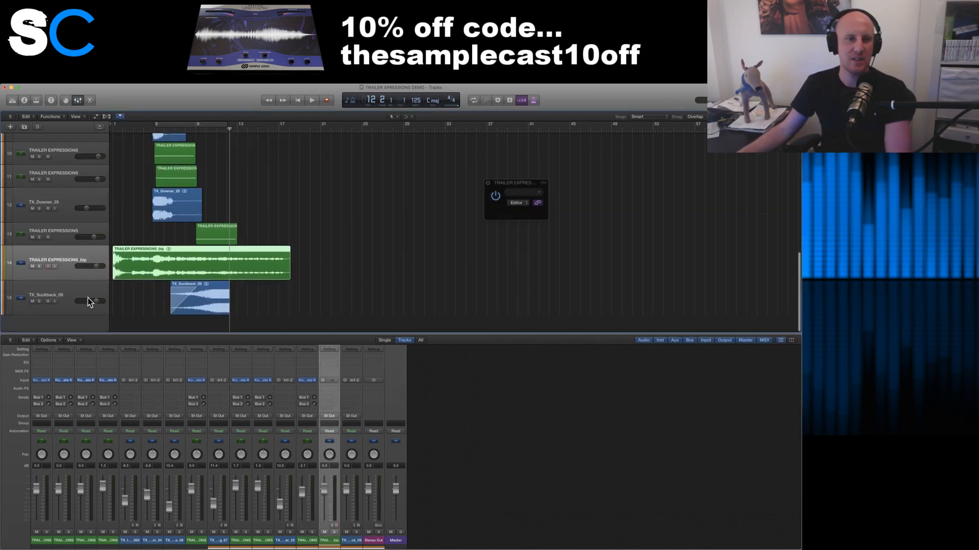
drag(9, 280, 9, 298)
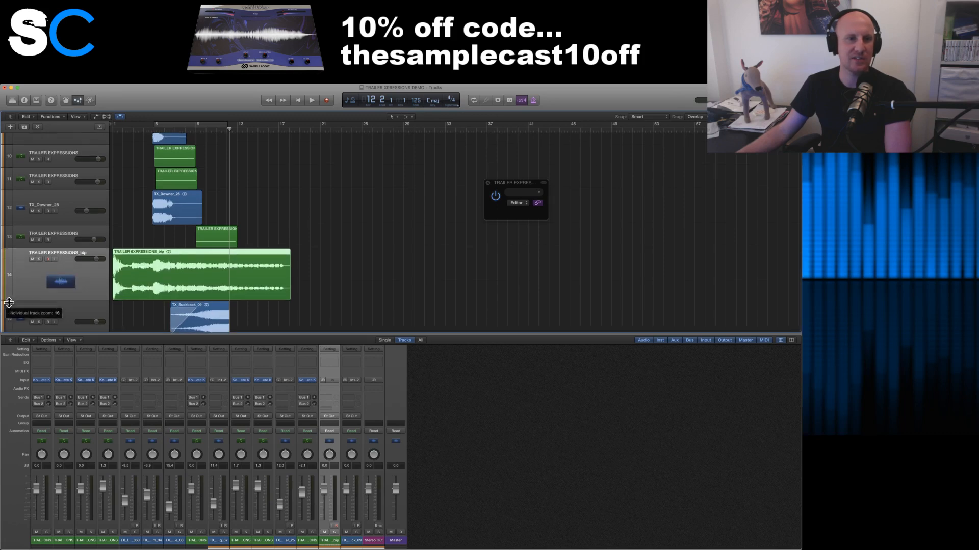
scroll(182, 260, down, 1)
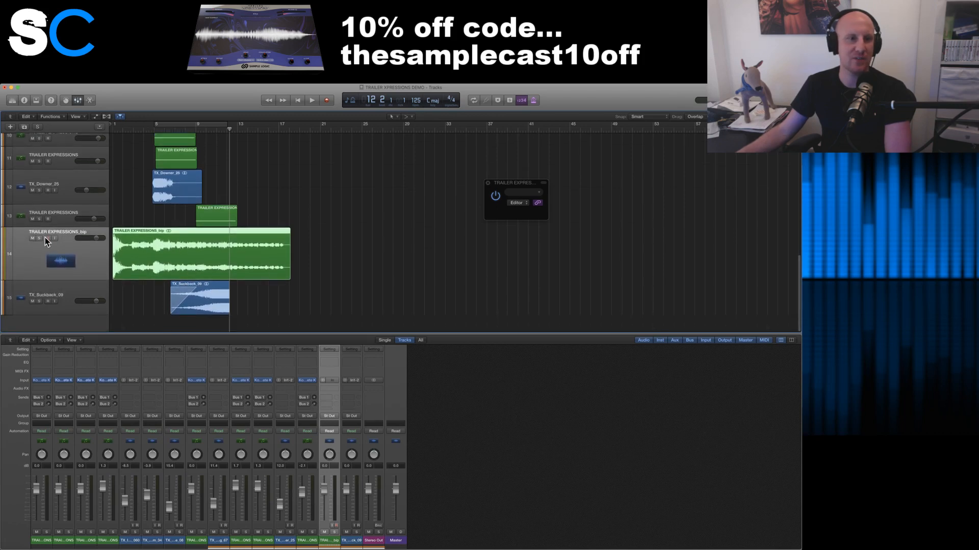
click(40, 238)
click(39, 301)
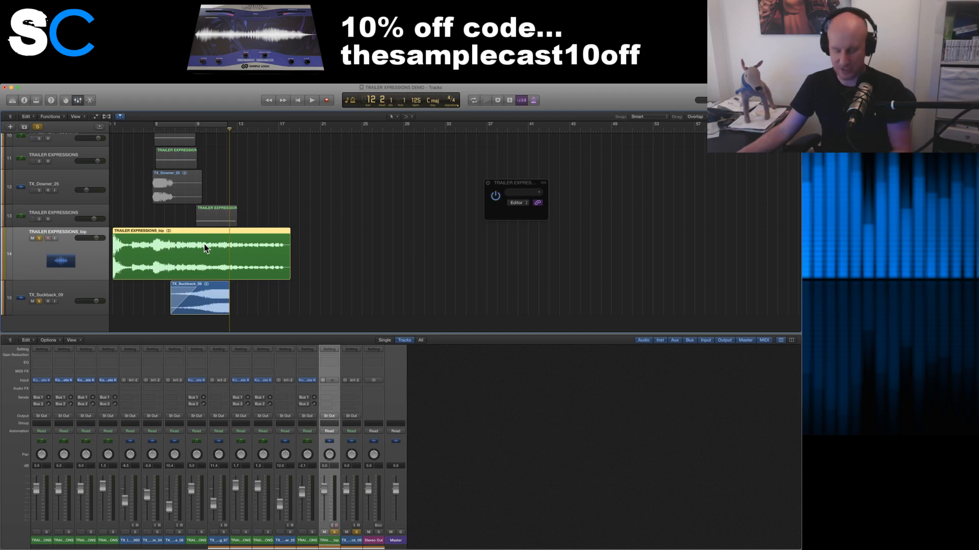
- Trim the end of the TRAILER EXPRESSIONS_bip region to bar 12 beat 2 so it cuts off with the suckback
key(super+Right)
key(super+Right)
scroll(330, 268, up, 6)
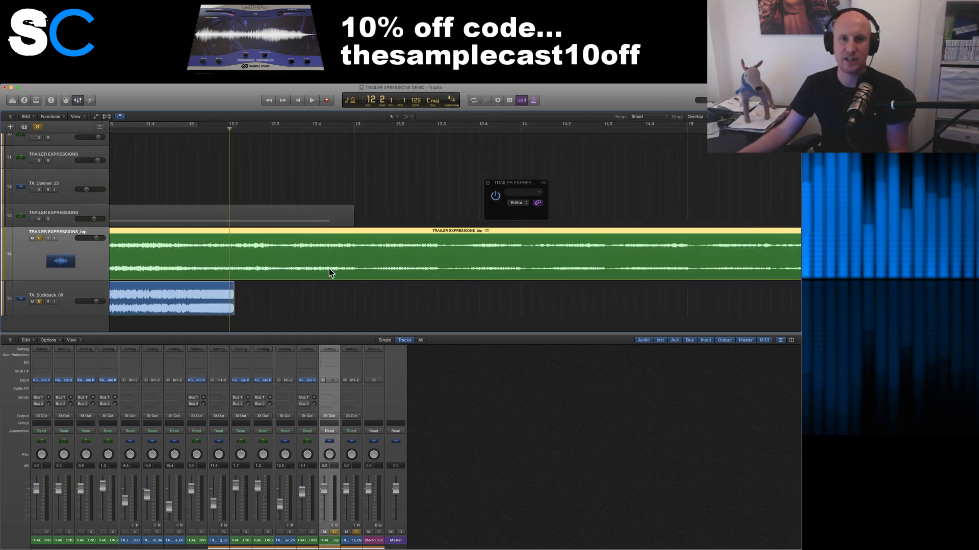
scroll(329, 268, down, 3)
drag(681, 274, 234, 274)
scroll(271, 265, up, 3)
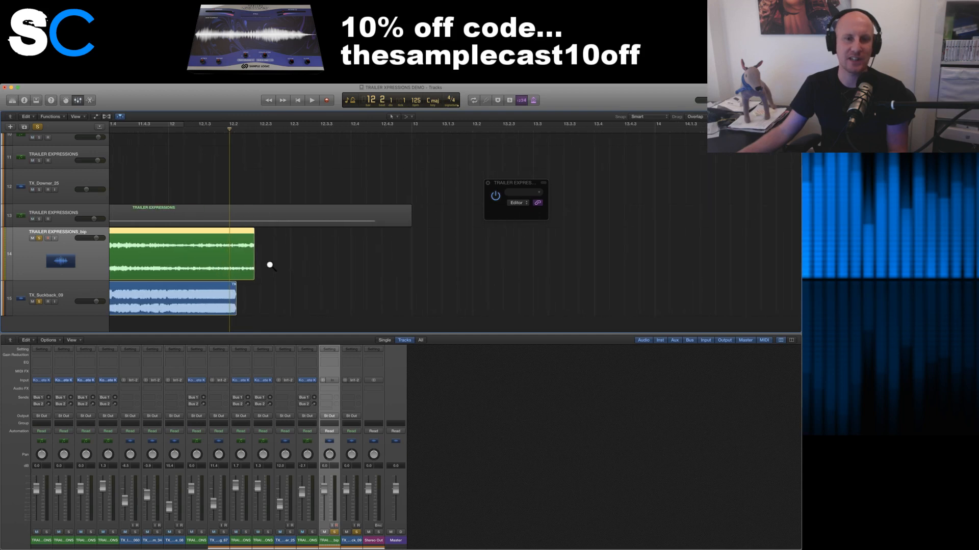
scroll(270, 265, up, 3)
drag(257, 275, 243, 277)
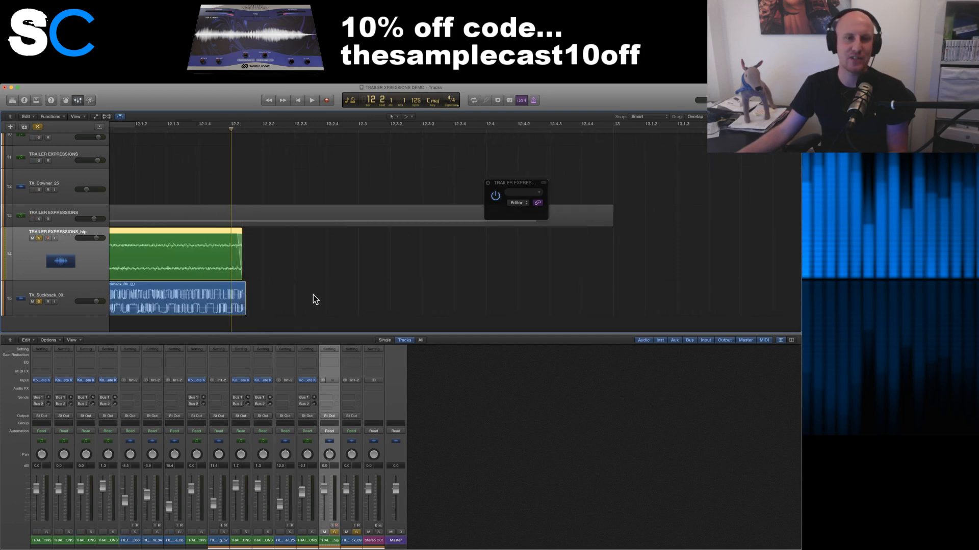
ctrl+alt+click(268, 263)
- Enable cycling and set the cycle range from bar 1 to about bar 13
scroll(268, 264, down, 10)
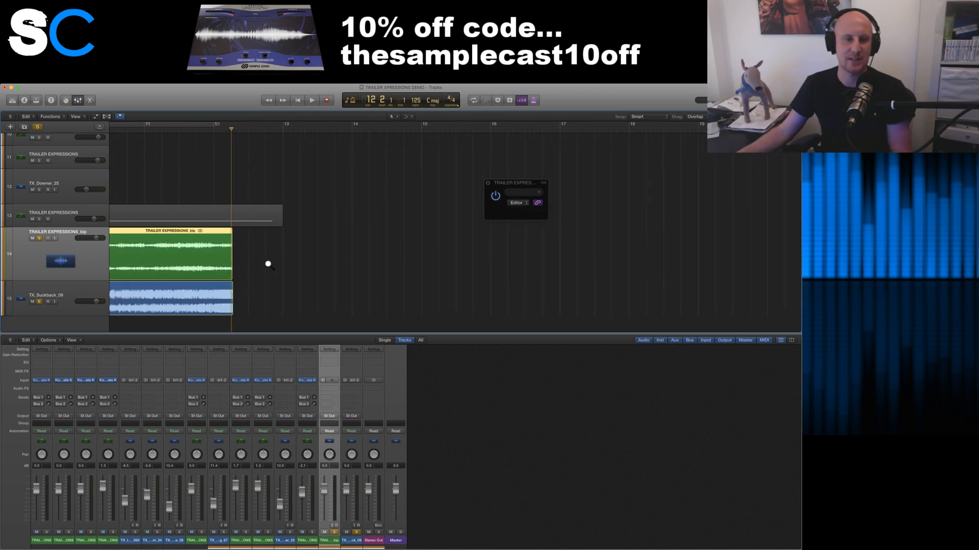
scroll(269, 264, up, 1)
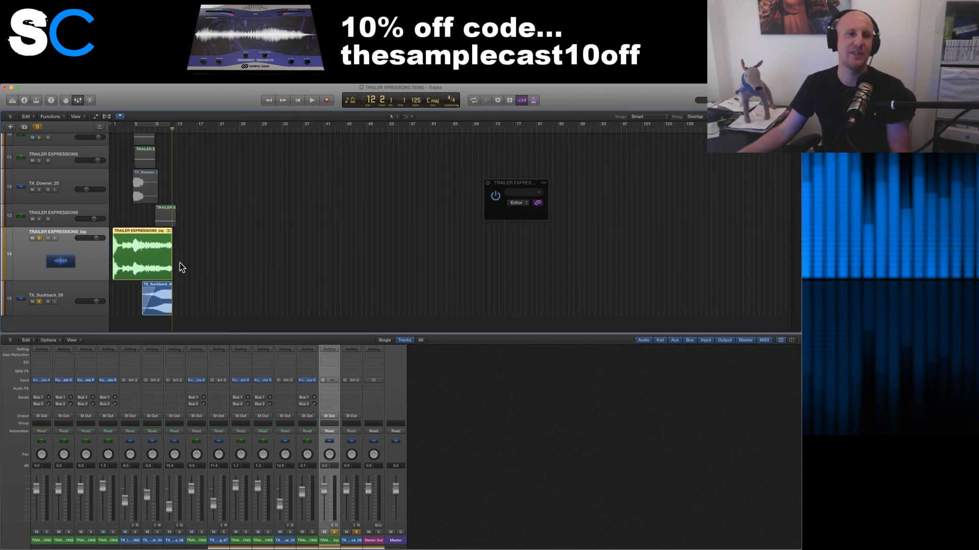
click(146, 124)
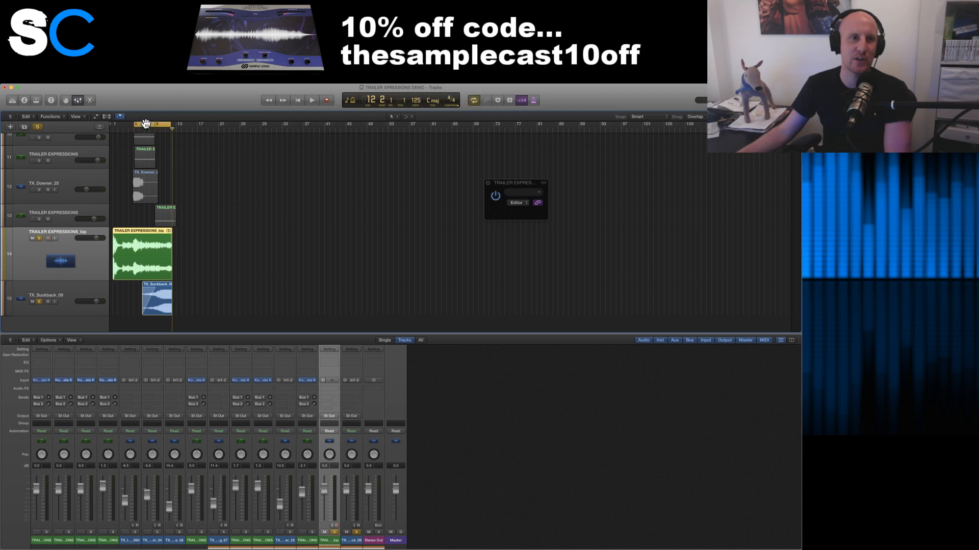
drag(135, 124, 174, 125)
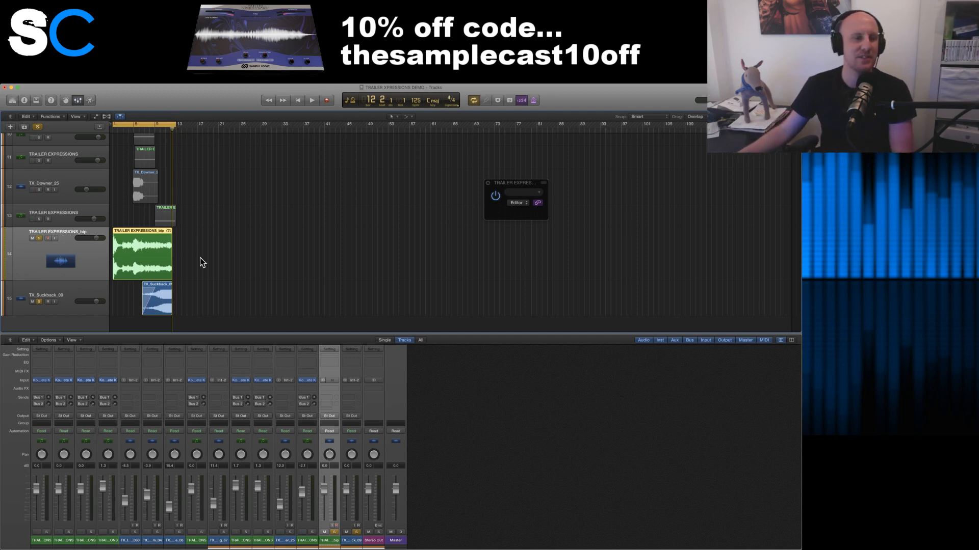
- Show the Piano Roll in place of the mixer and audition the bounced mix with the suckback from the start
scroll(151, 211, up, 10)
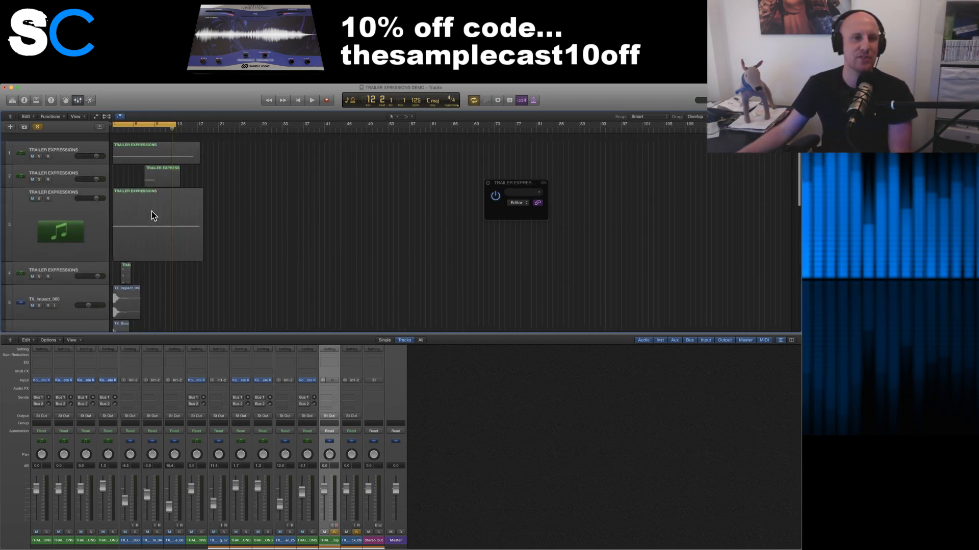
key(p)
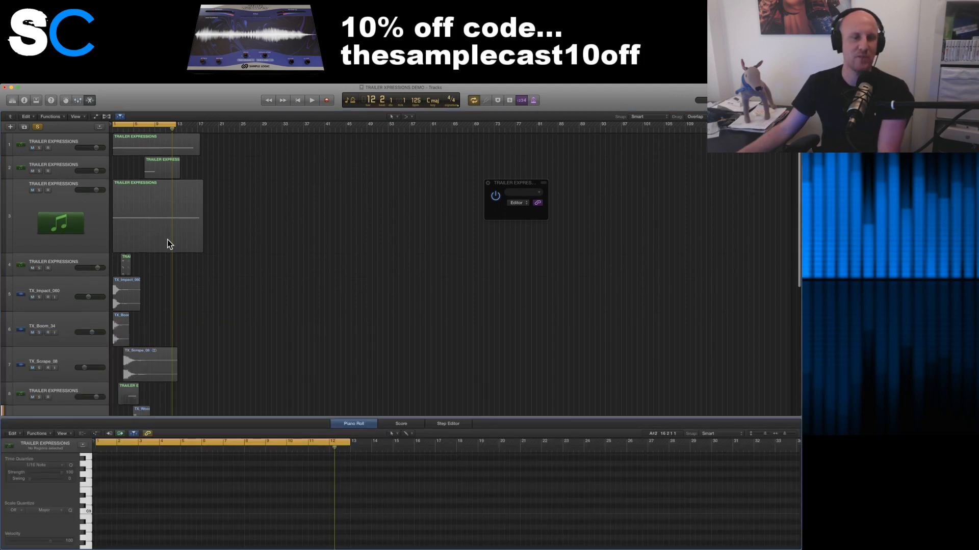
scroll(167, 240, down, 8)
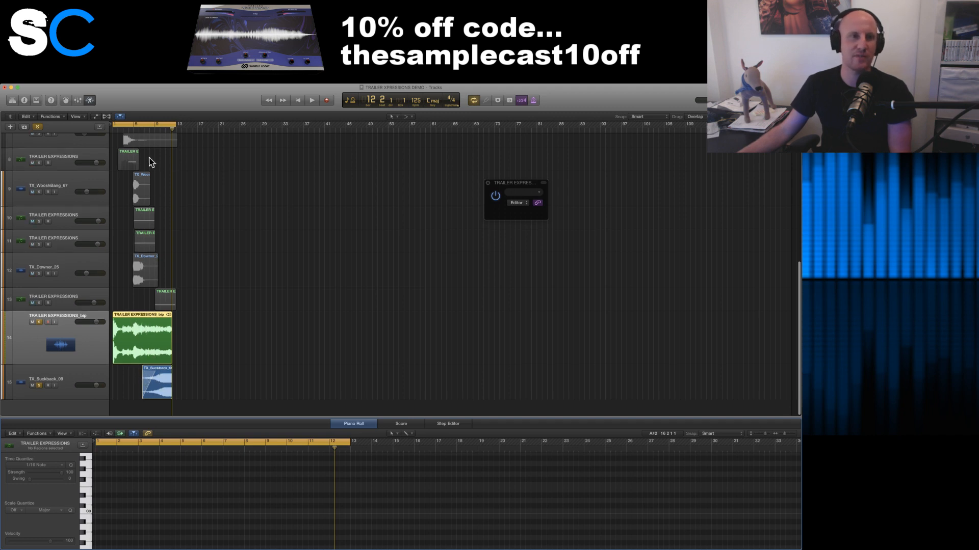
key(Return)
key(space)
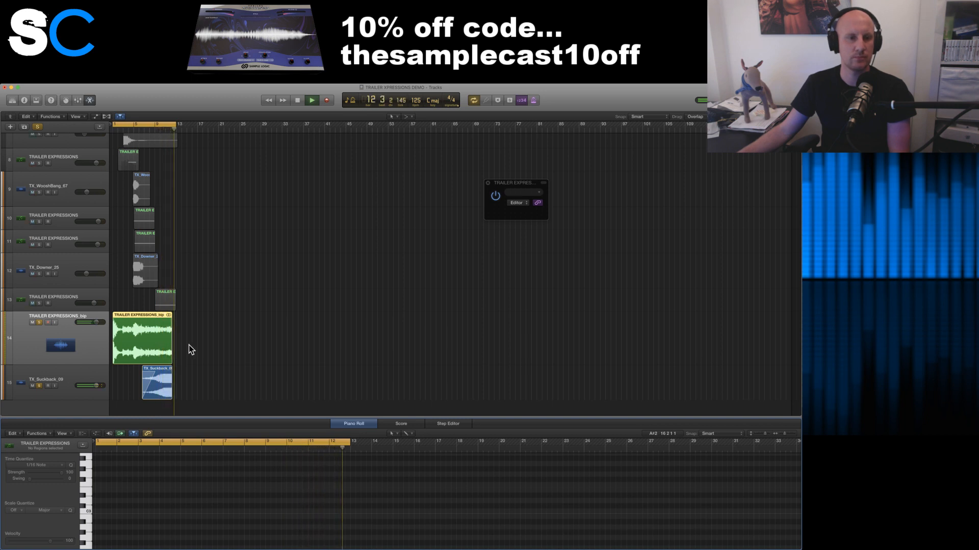
key(space)
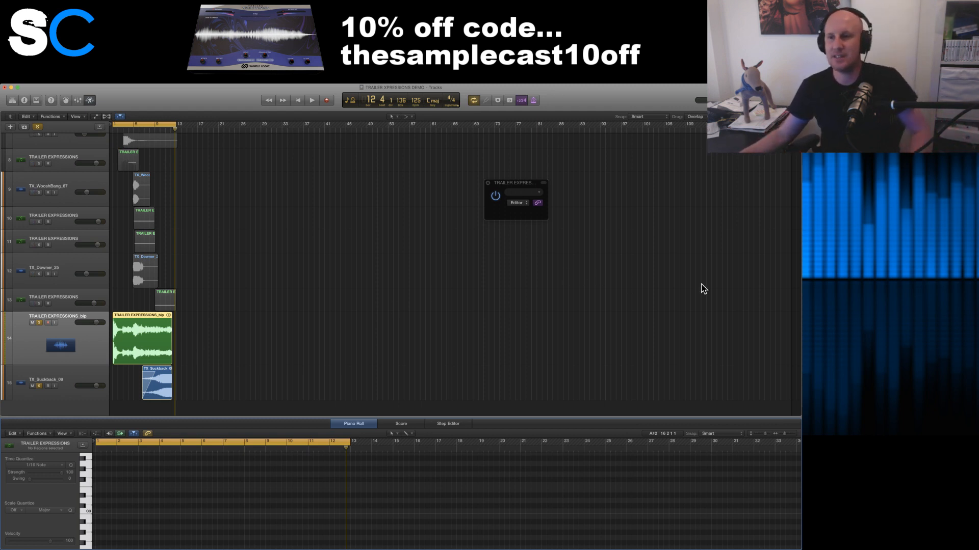
- Switch to the Trailer Xpressions Finder window and collapse the Suckbacks and Percussives folders
key(super+Tab)
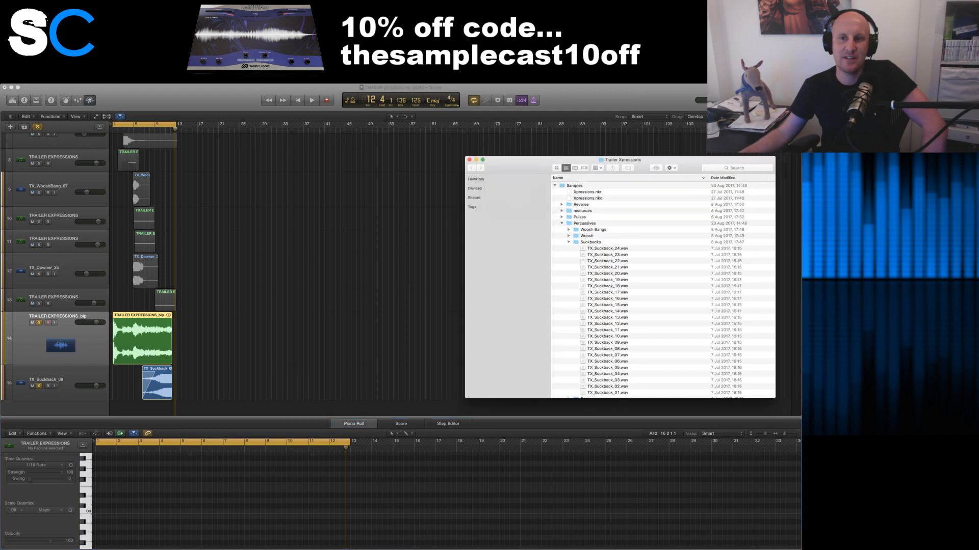
click(567, 242)
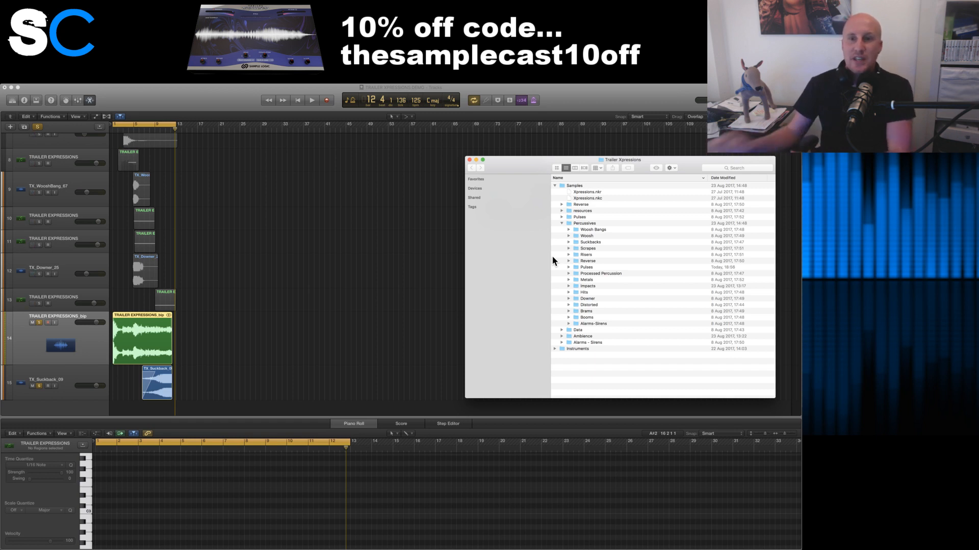
click(561, 224)
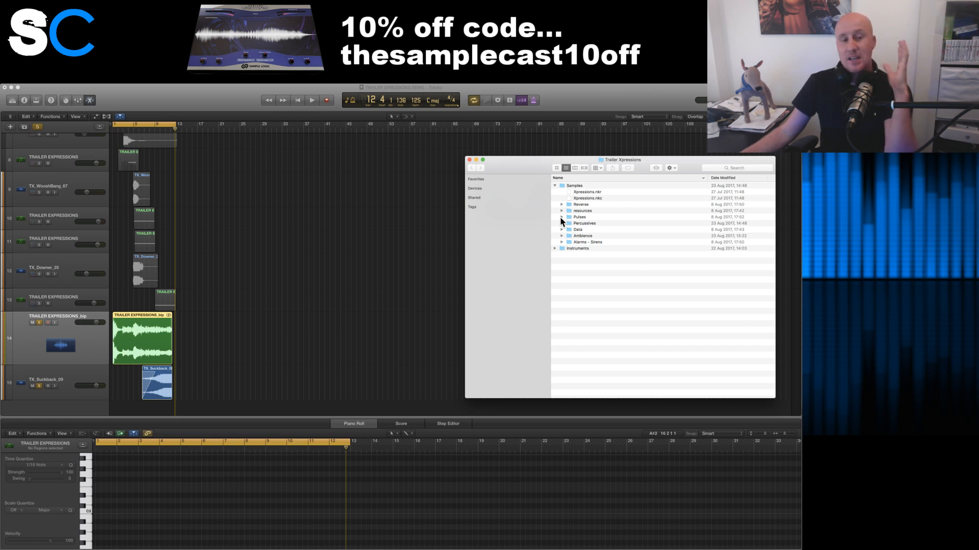
- Open the Pulses instrument from track 10 at the centre of the project and review the cue's tracks and mixer channels
click(70, 214)
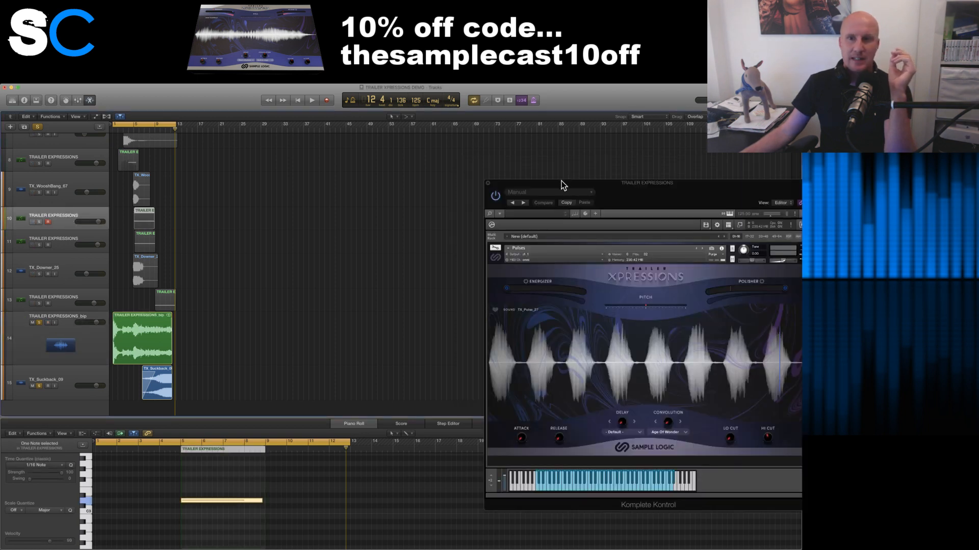
drag(561, 184, 427, 151)
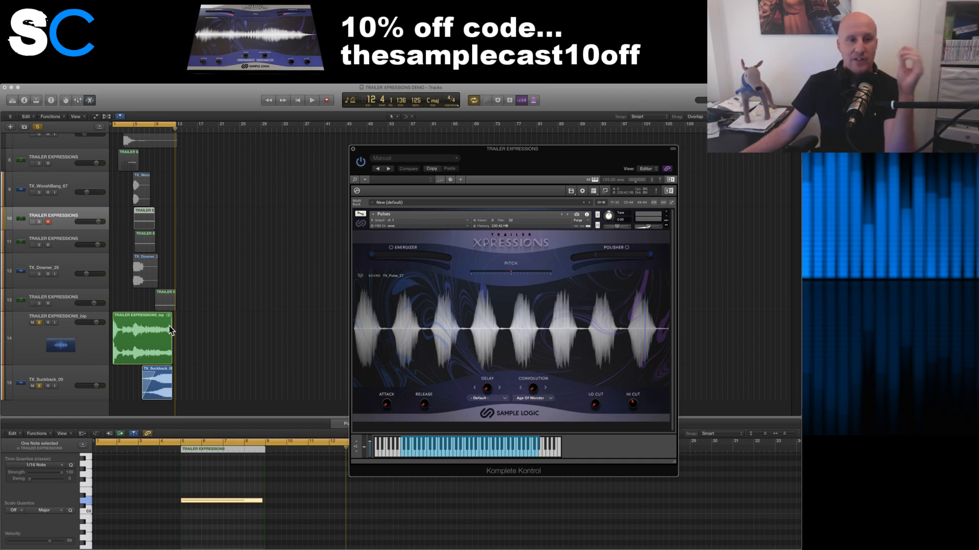
scroll(160, 257, up, 5)
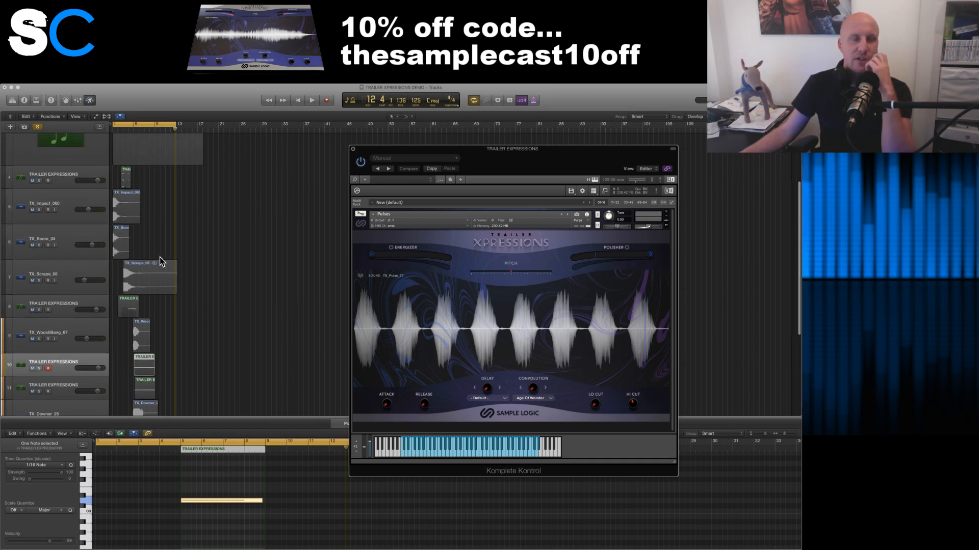
scroll(160, 258, down, 5)
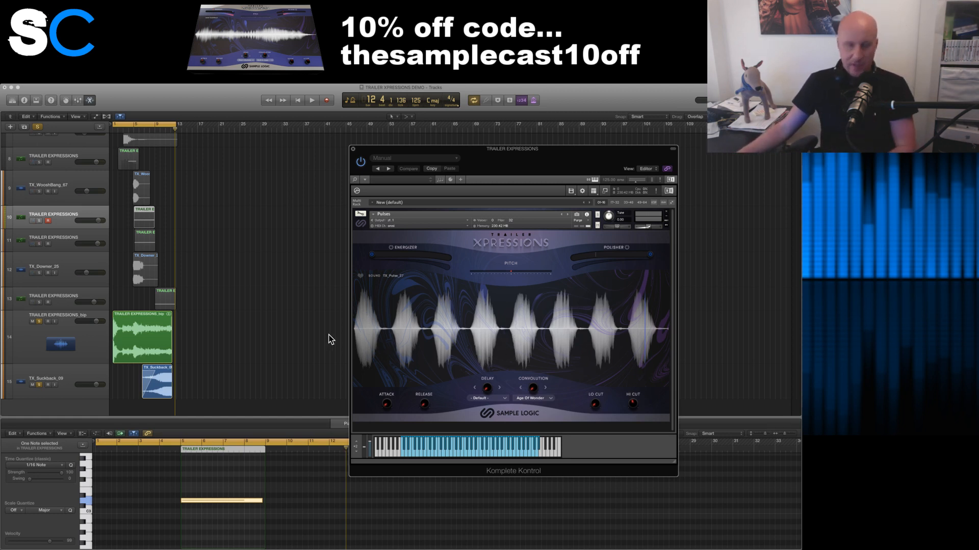
key(x)
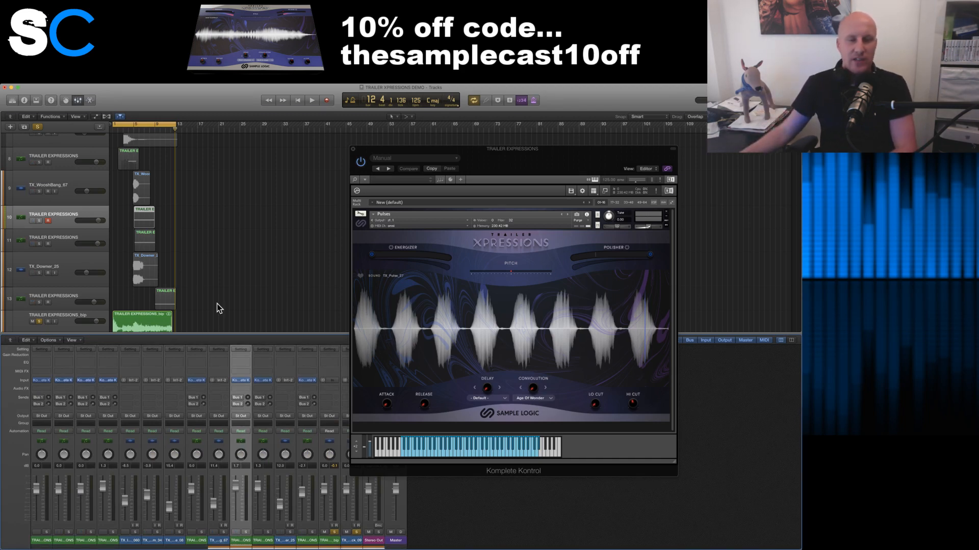
key(x)
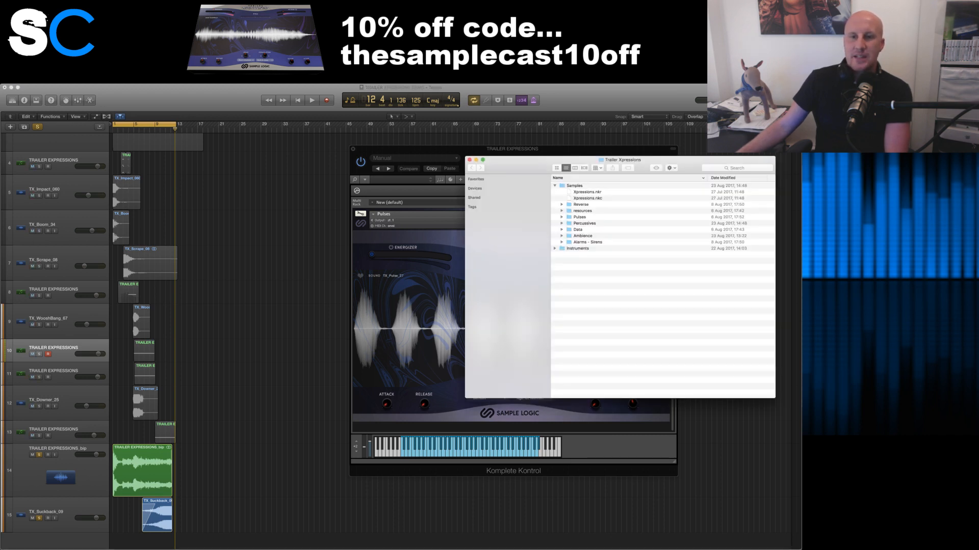
- In the Trailer Xpressions Finder window, expand the Reverse folder, open TX_Rev_07.wav in the audio editor and place the editor below the file list
drag(530, 163, 381, 173)
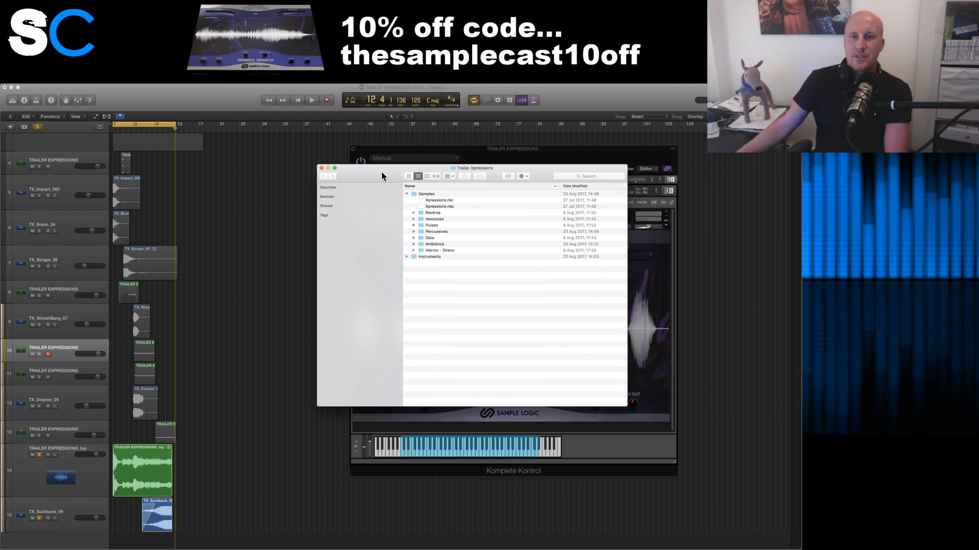
click(414, 213)
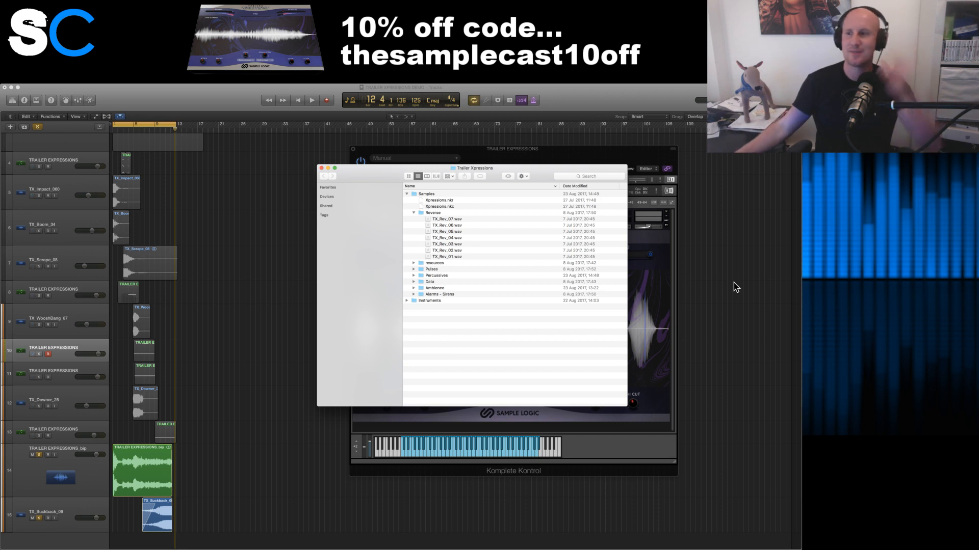
click(445, 220)
double_click(442, 219)
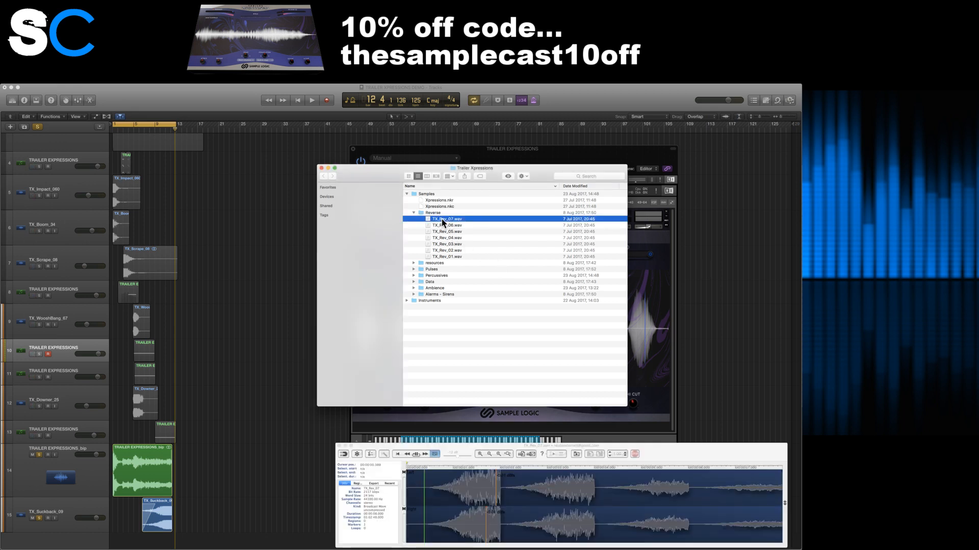
drag(518, 452, 495, 432)
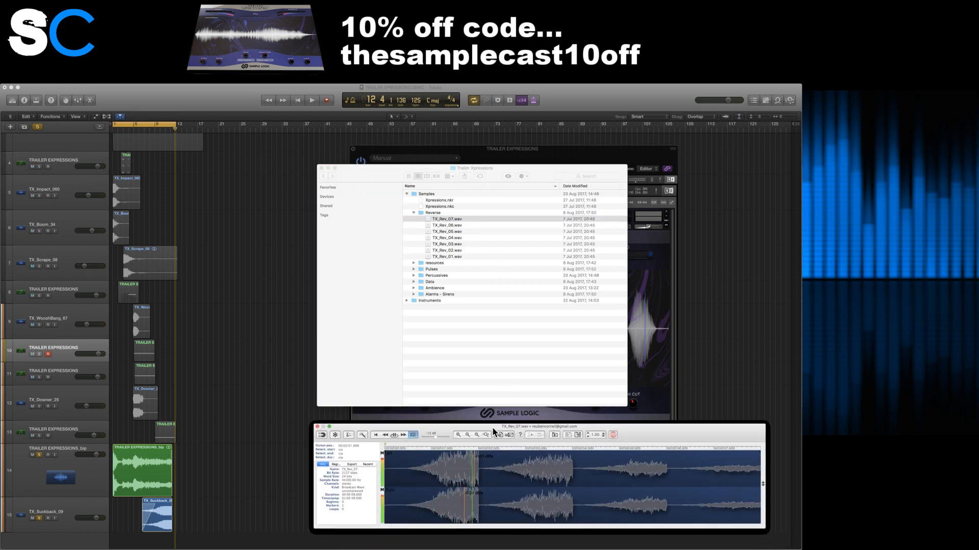
- Audition the reverse samples TX_Rev_06, TX_Rev_05, TX_Rev_04 and TX_Rev_02
click(451, 225)
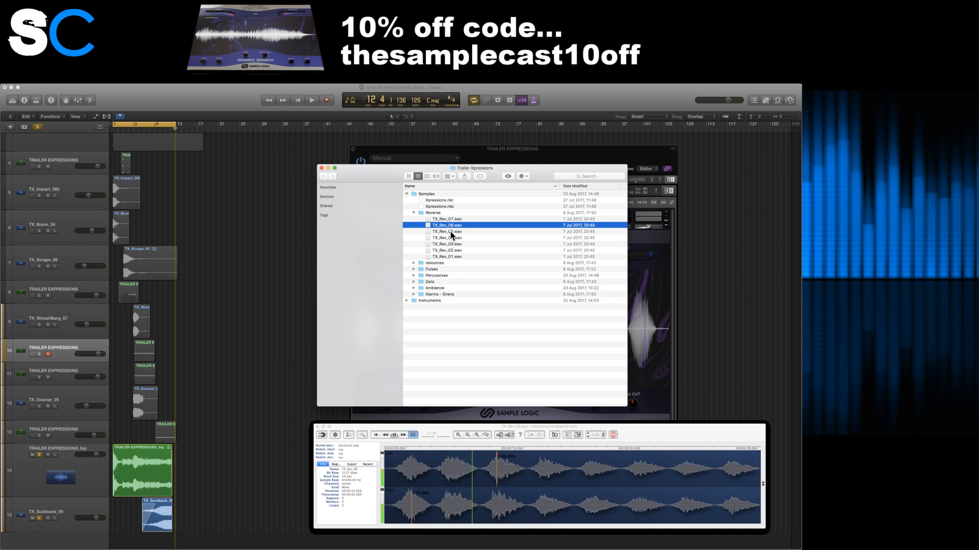
click(450, 232)
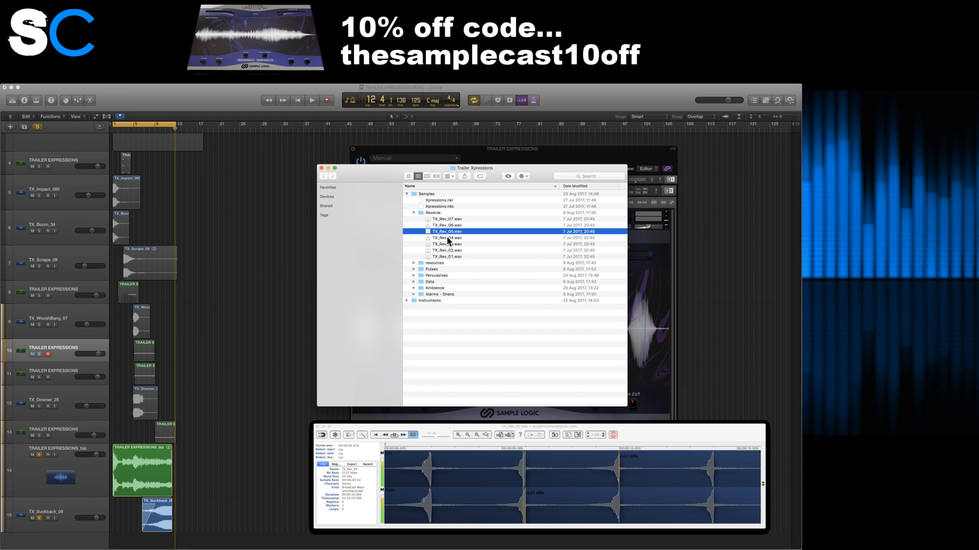
click(449, 238)
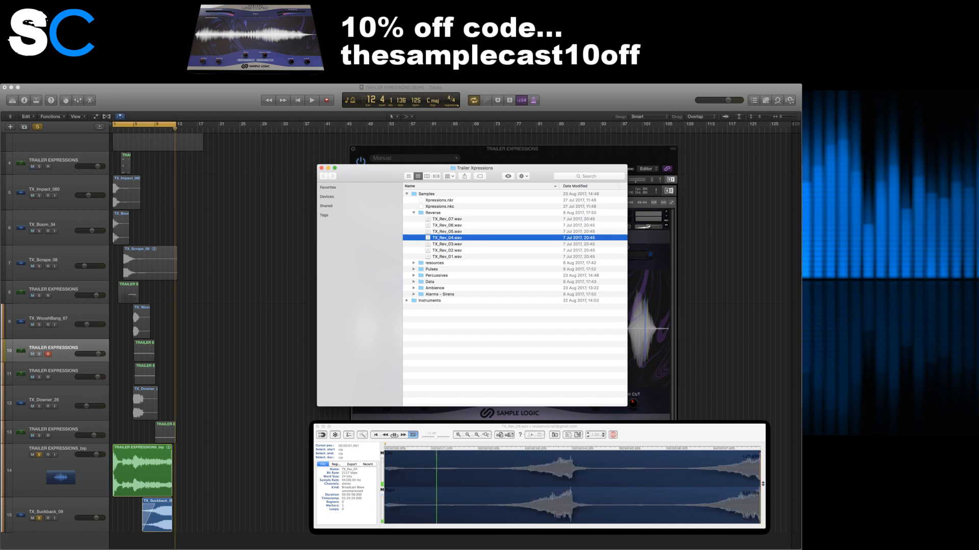
key(super+Tab)
key(super+Tab)
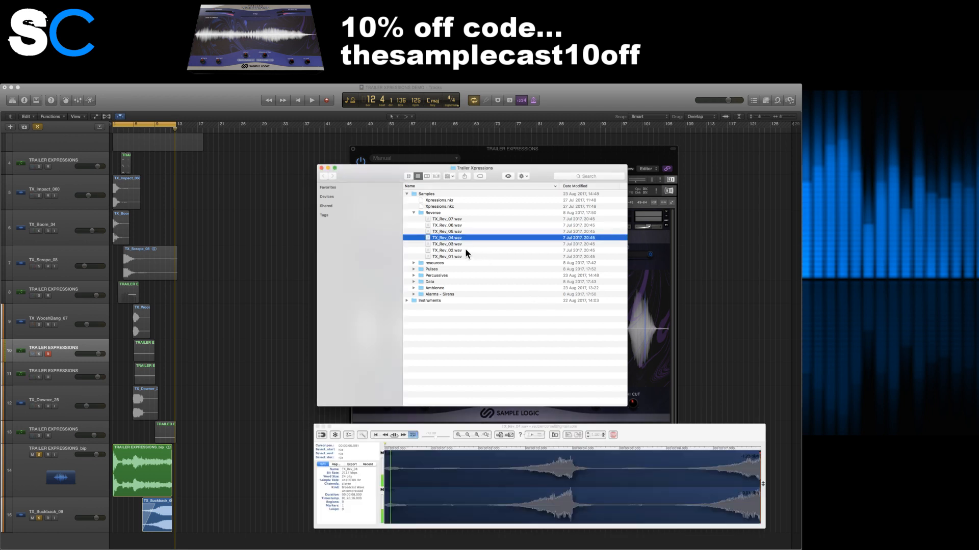
click(465, 250)
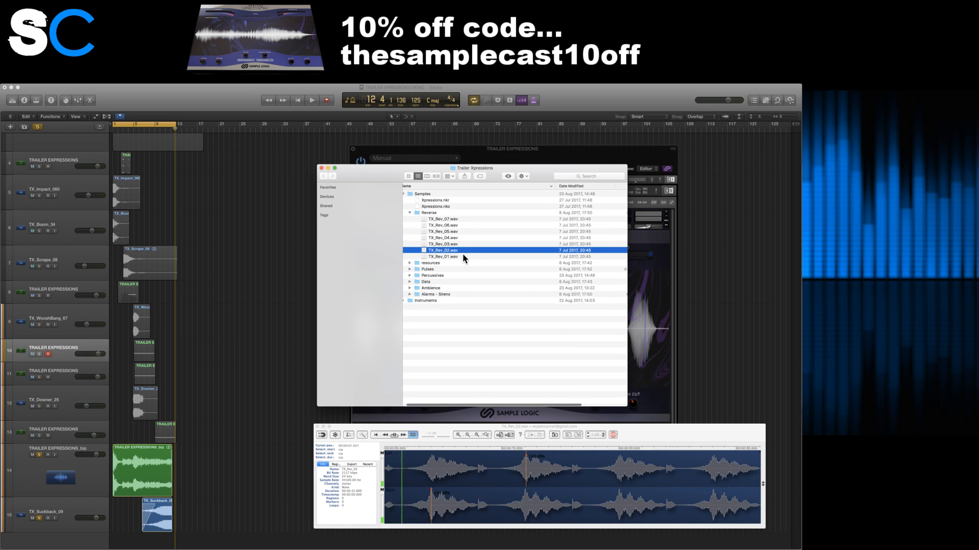
- Expand the Scrapes folder within Percussives and audition TX_Scrape_25, TX_Scrape_19, TX_Scrape_11, TX_Scrape_08 and TX_Scrape_05
click(409, 275)
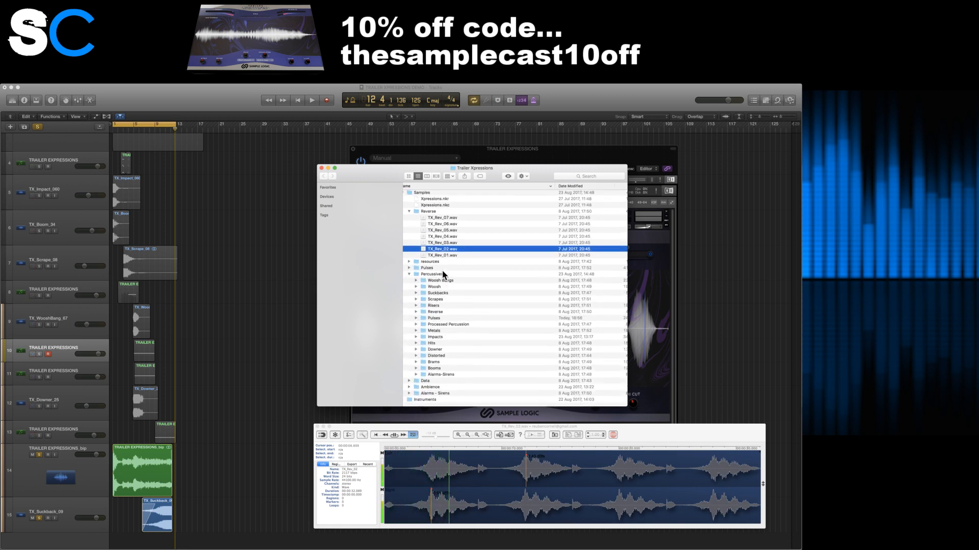
click(416, 301)
click(438, 307)
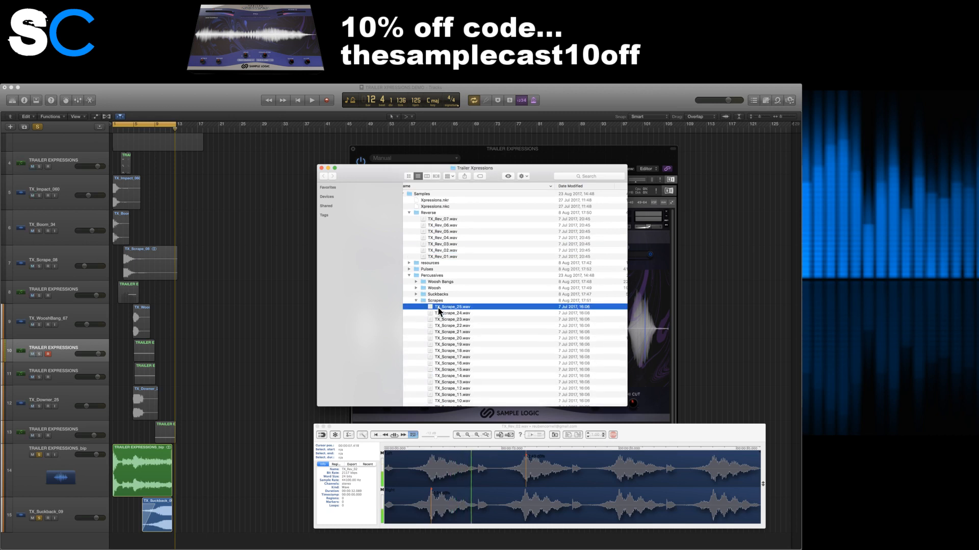
click(461, 345)
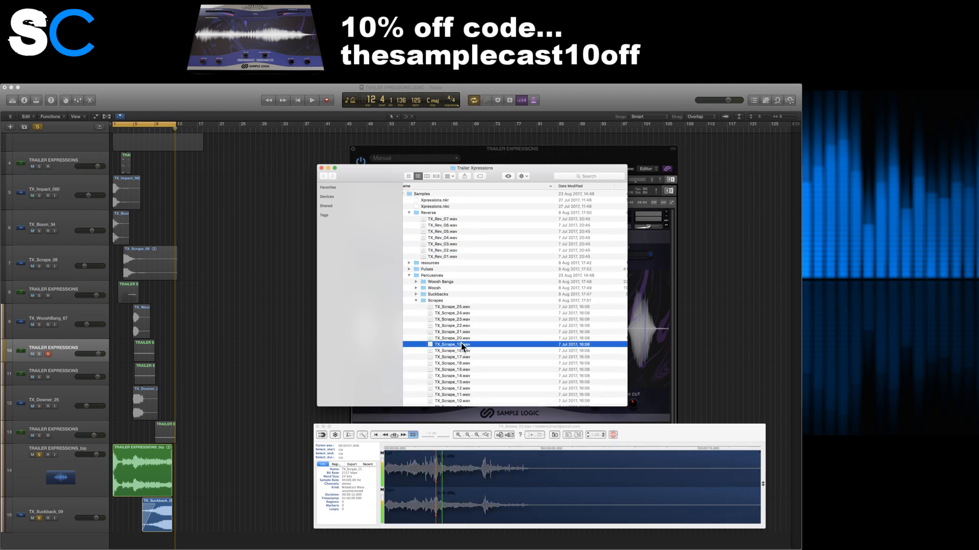
scroll(460, 343, down, 5)
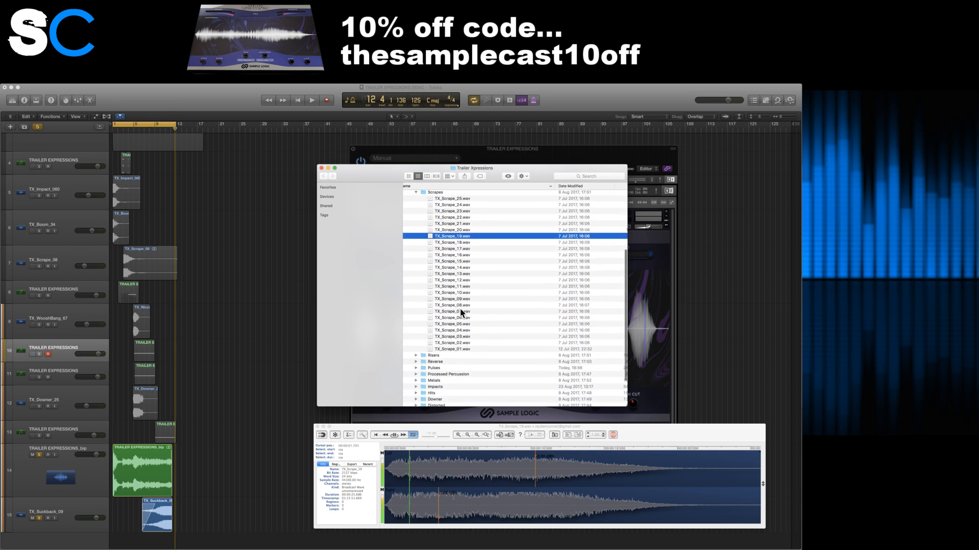
click(458, 288)
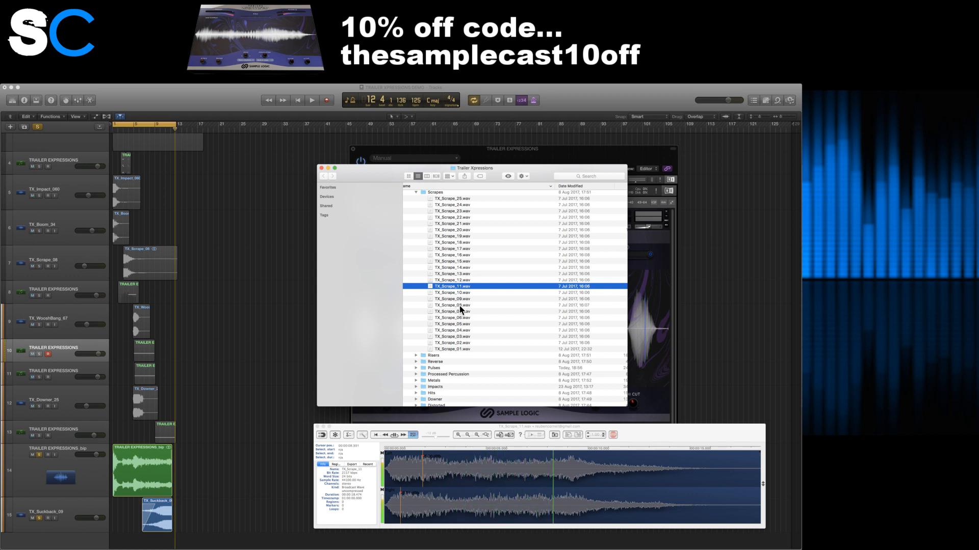
click(459, 306)
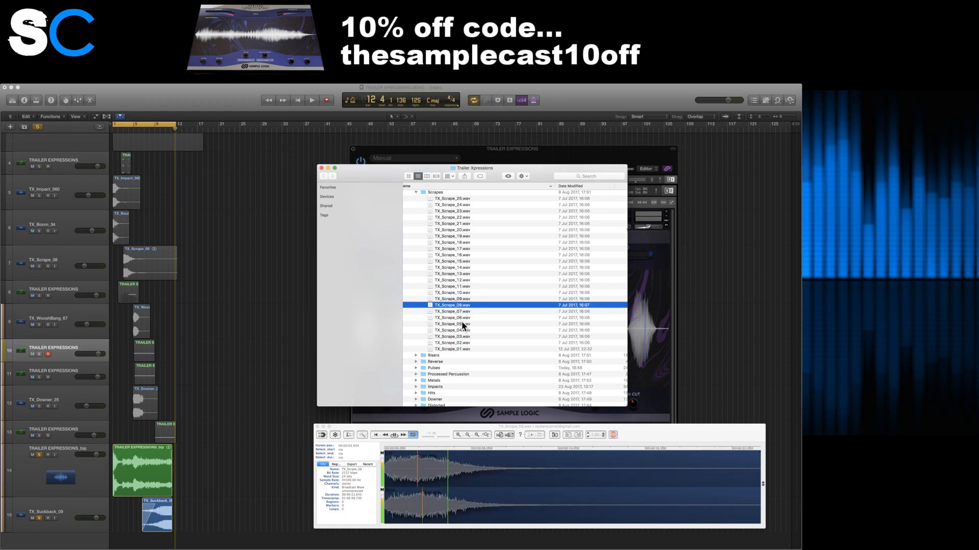
click(462, 324)
scroll(462, 323, down, 3)
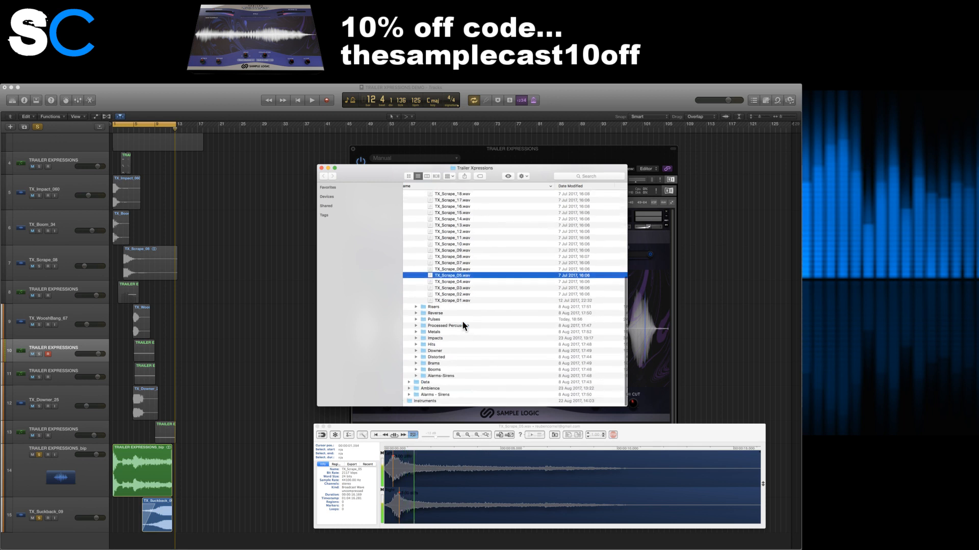
- Expand the Risers folder and audition TX_Riser_14, TX_Riser_27 and TX_Riser_30, skipping playback ahead towards the peak of the last two
click(416, 309)
scroll(456, 321, down, 5)
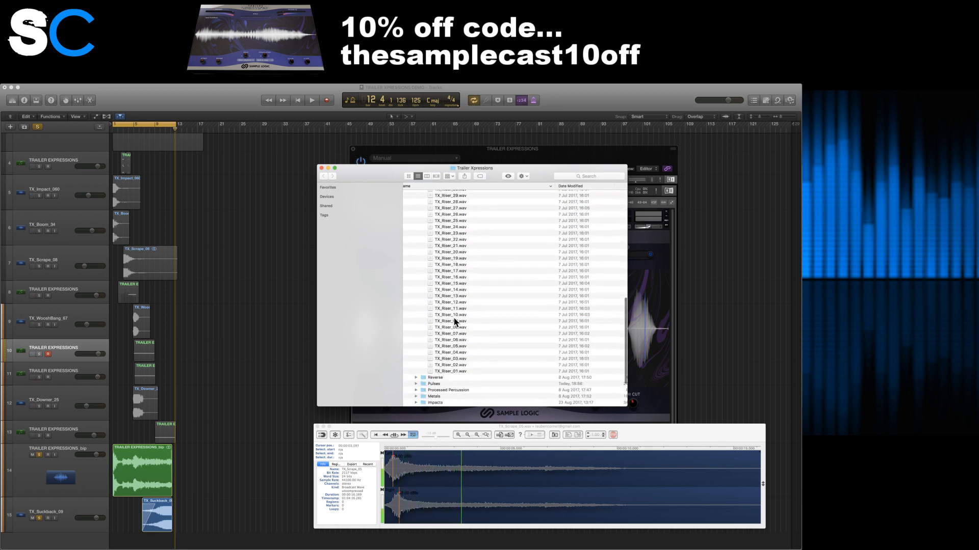
click(457, 291)
scroll(470, 288, up, 5)
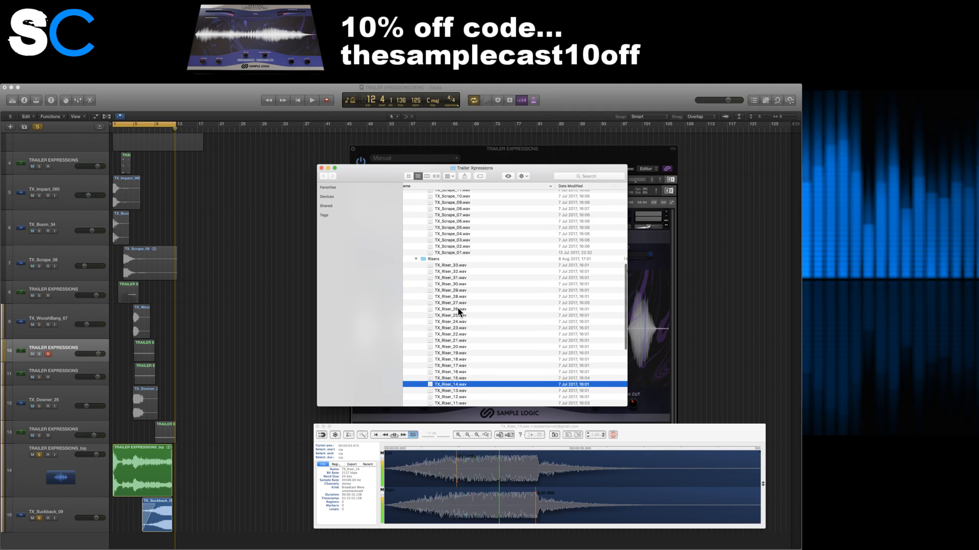
click(457, 304)
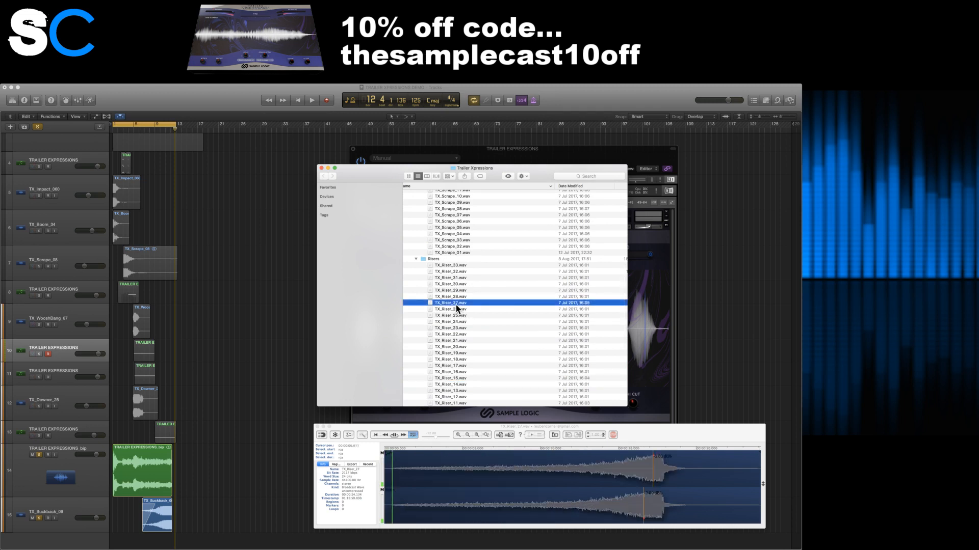
click(565, 456)
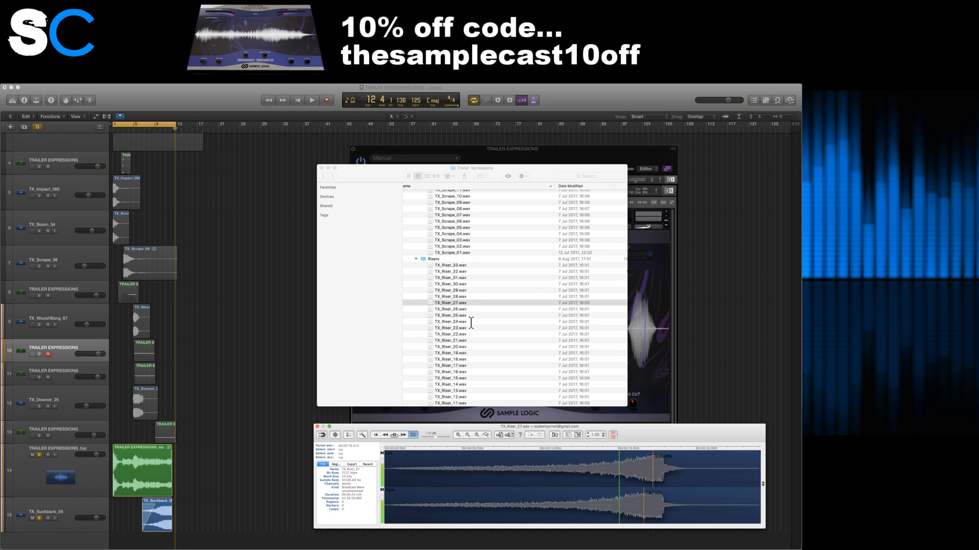
click(451, 283)
click(451, 283)
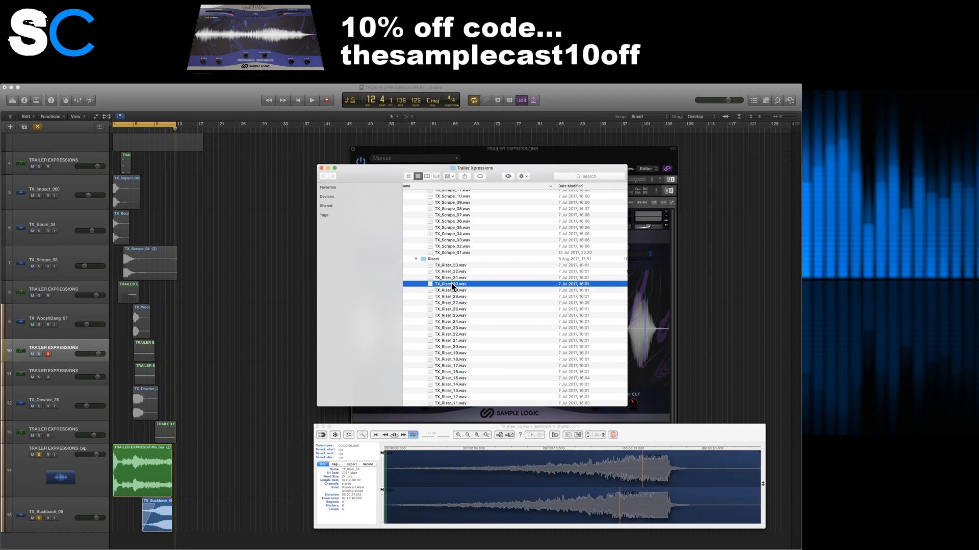
click(609, 487)
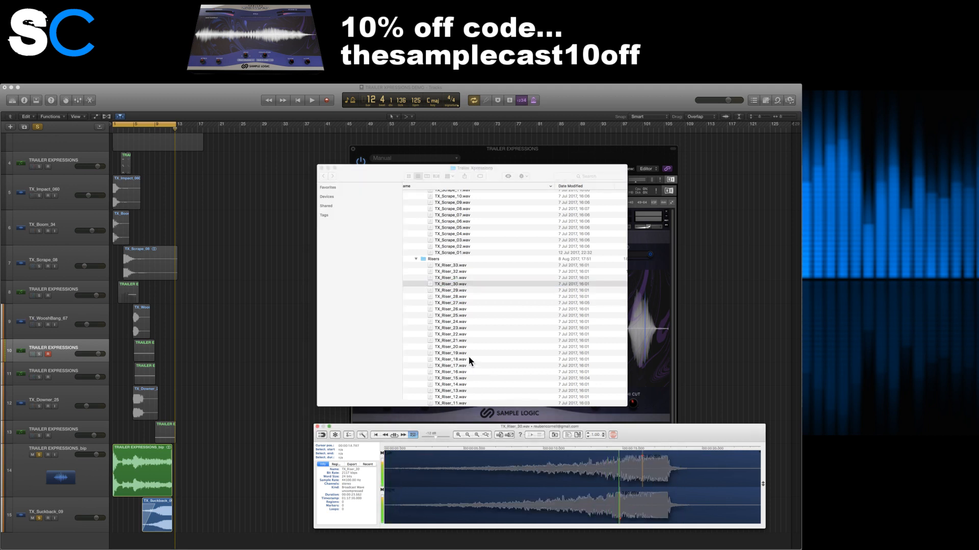
- Audition the riser samples TX_Riser_06 and TX_Riser_04
scroll(469, 357, down, 5)
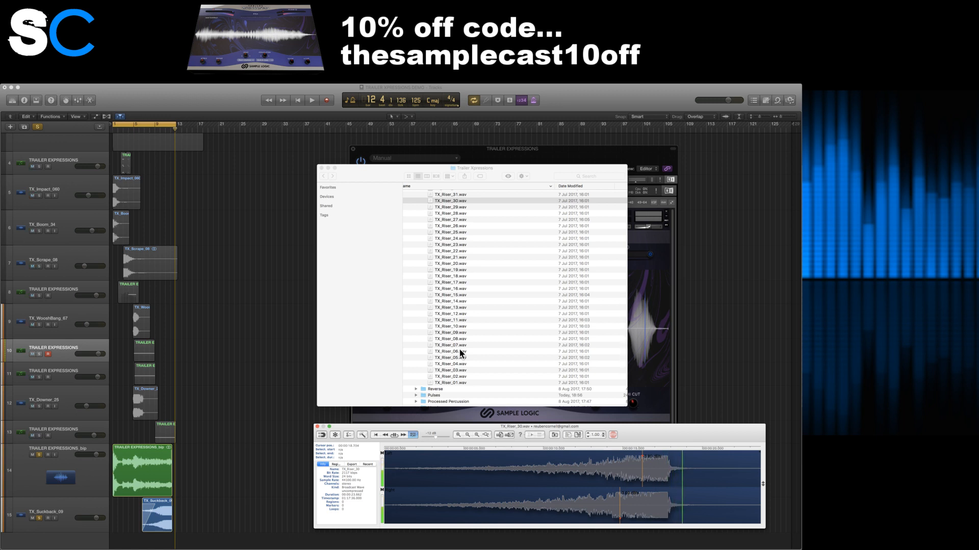
click(461, 351)
click(456, 351)
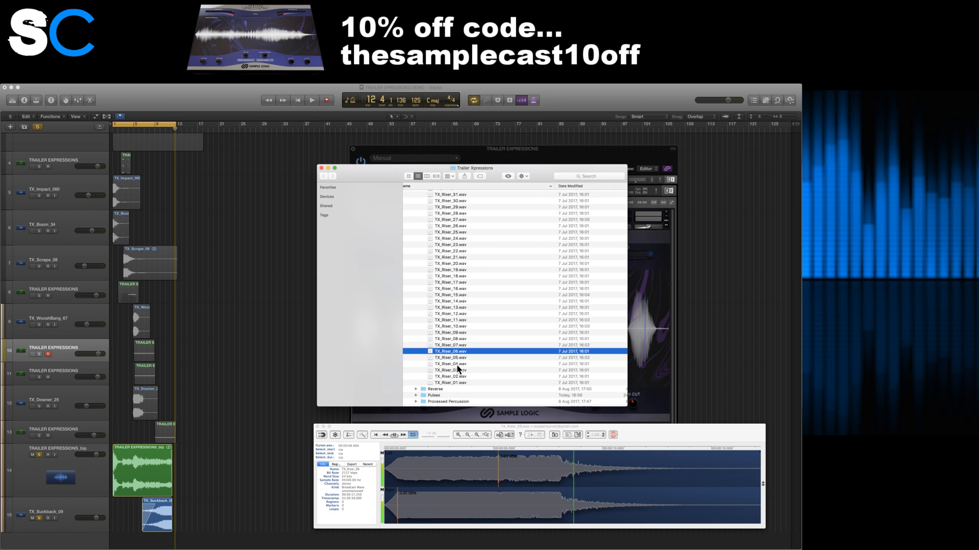
click(458, 365)
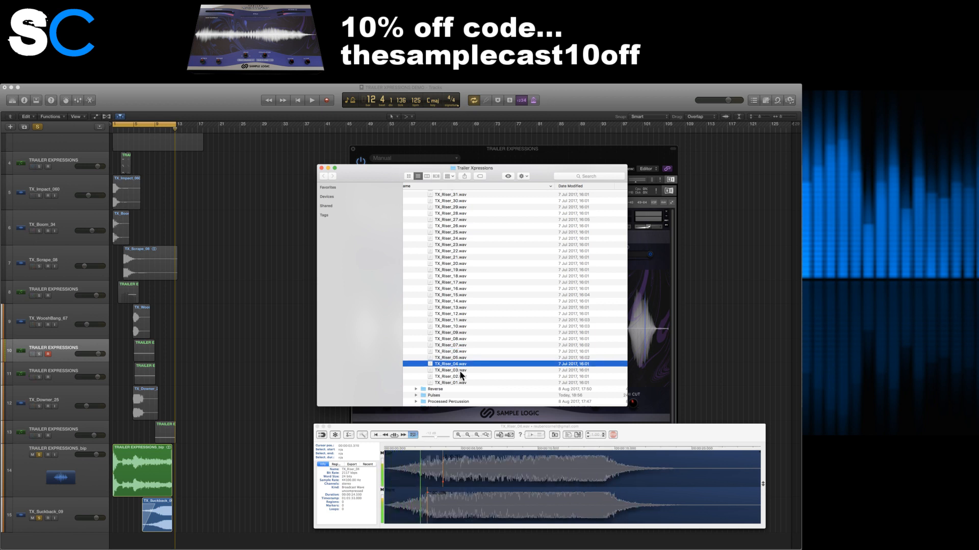
- Expand the Distorted folder and audition TX_Distort_38, TX_Distort_36, TX_Distort_30, TX_Distort_26, TX_Distort_21 and TX_Distort_04
scroll(459, 373, down, 3)
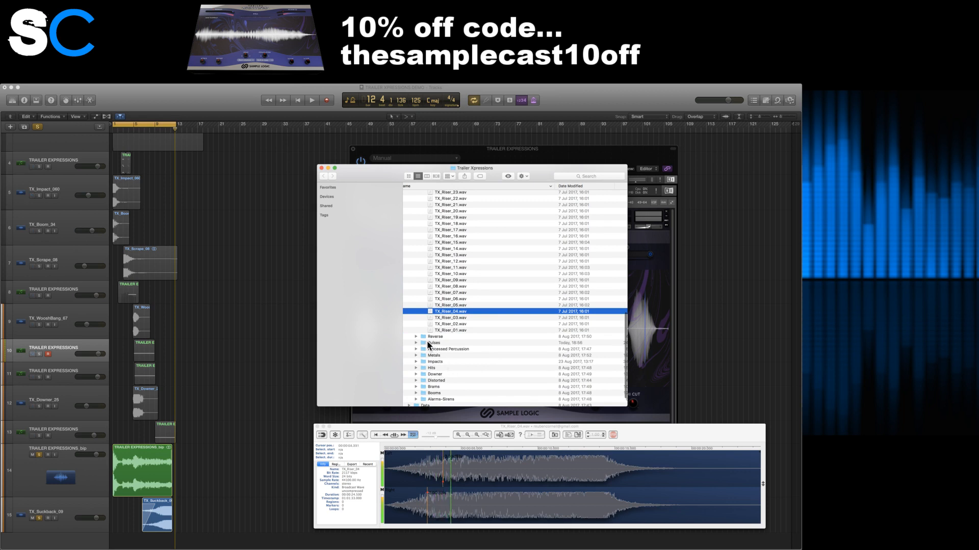
scroll(435, 345, down, 2)
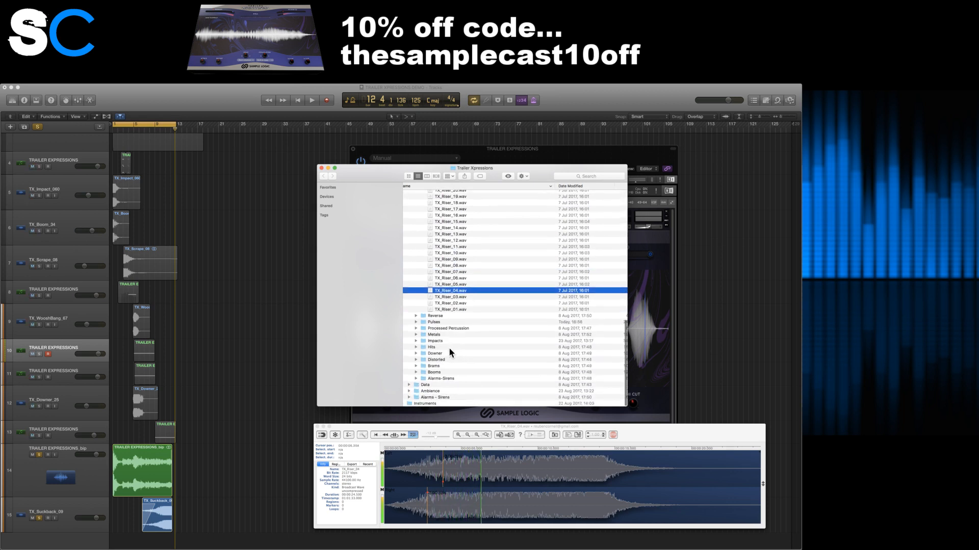
click(415, 358)
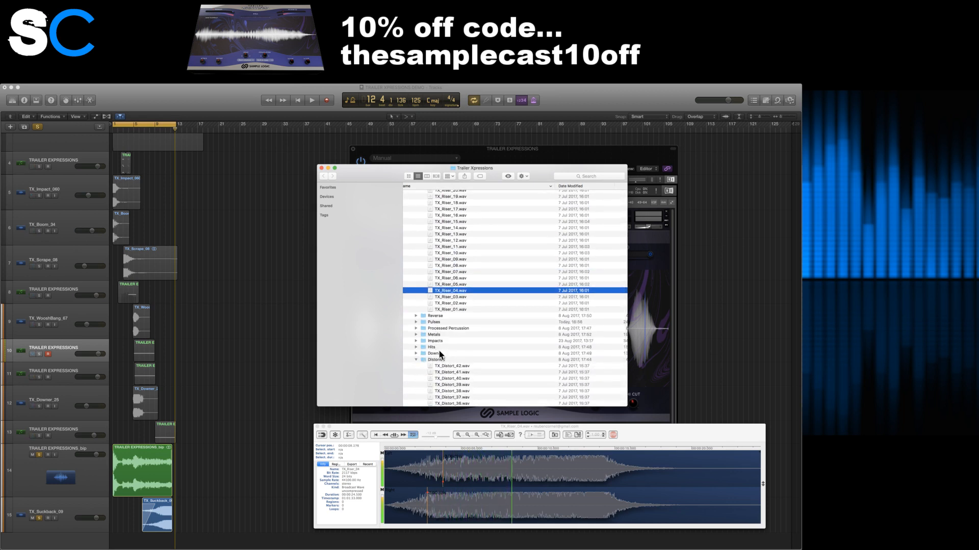
scroll(439, 350, down, 6)
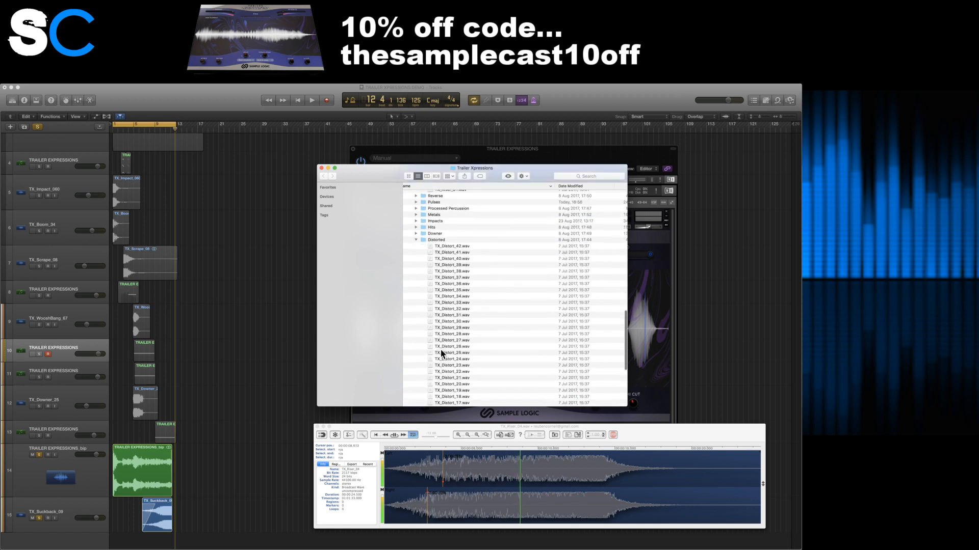
click(459, 272)
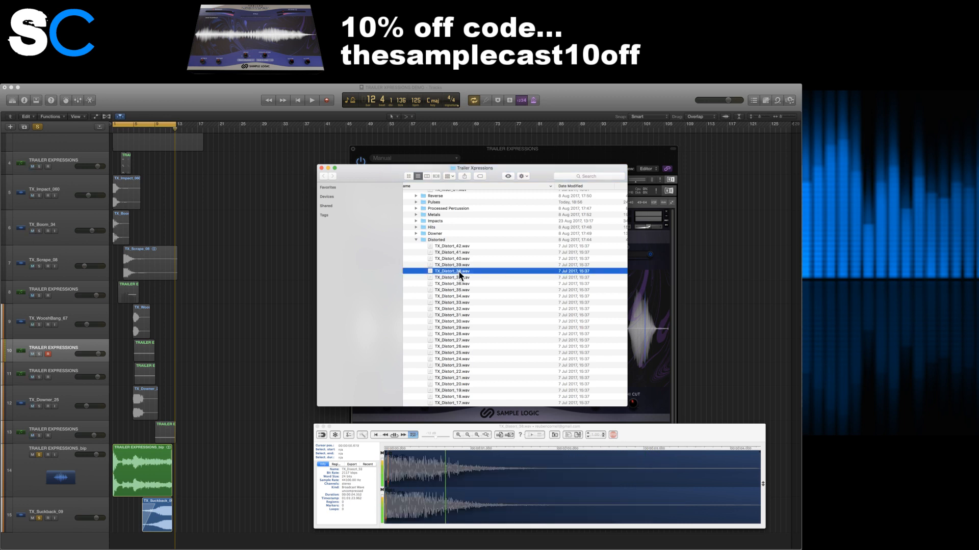
click(457, 284)
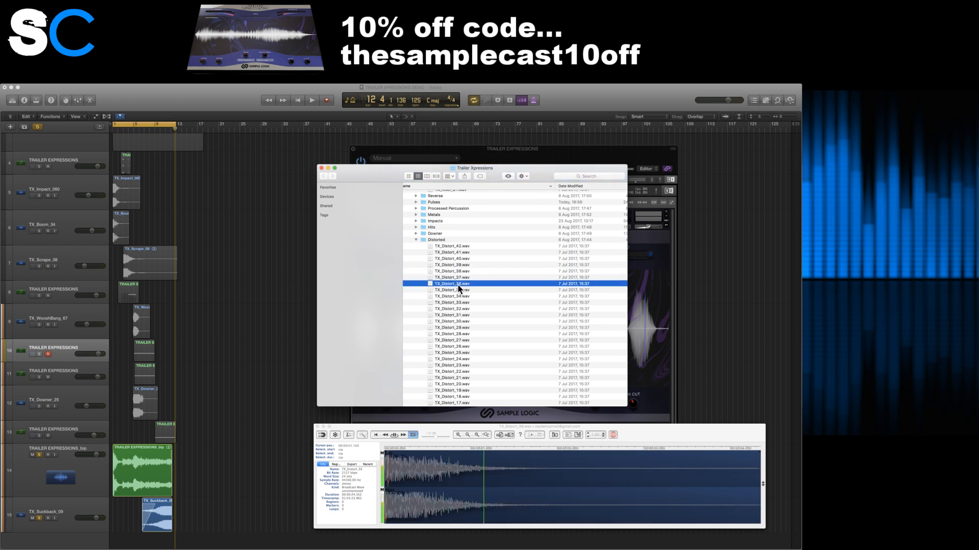
click(454, 322)
click(453, 346)
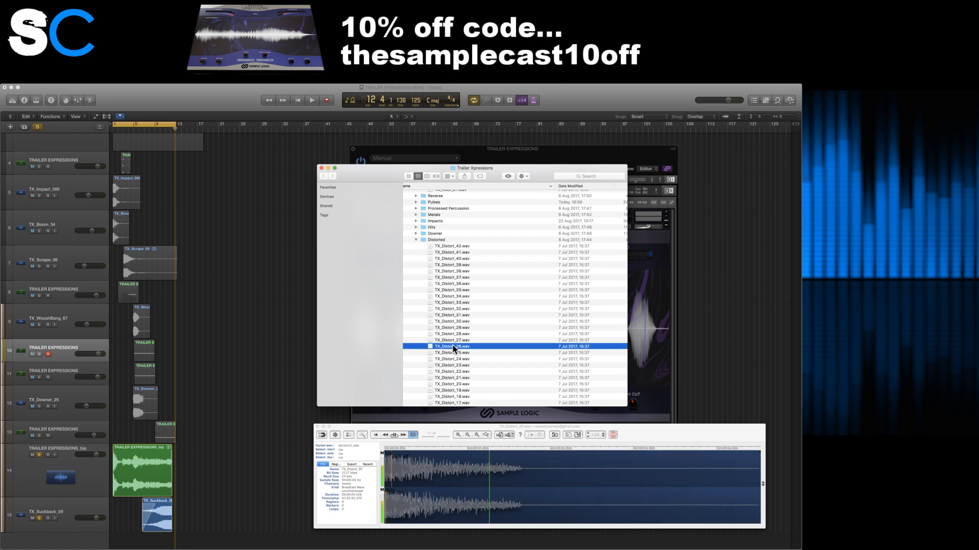
click(454, 379)
scroll(454, 378, down, 8)
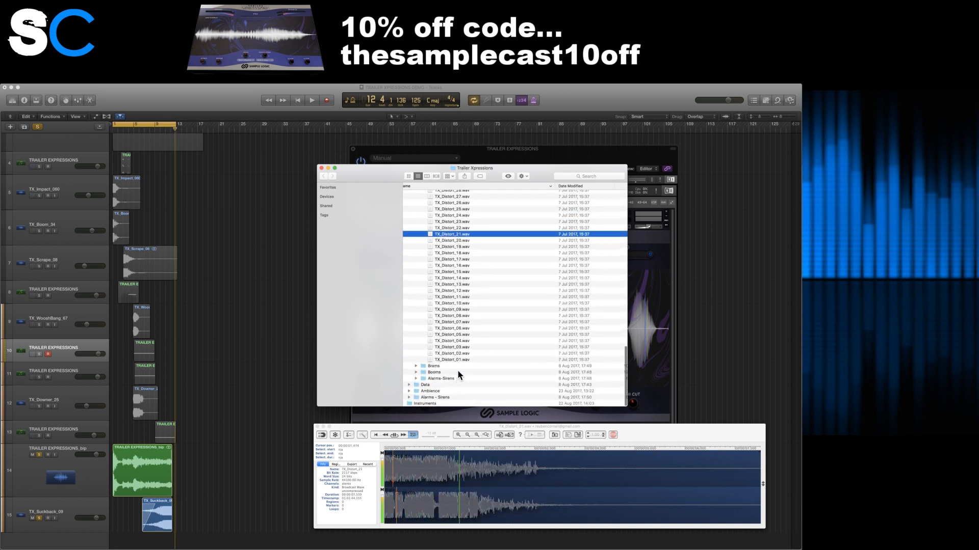
click(458, 341)
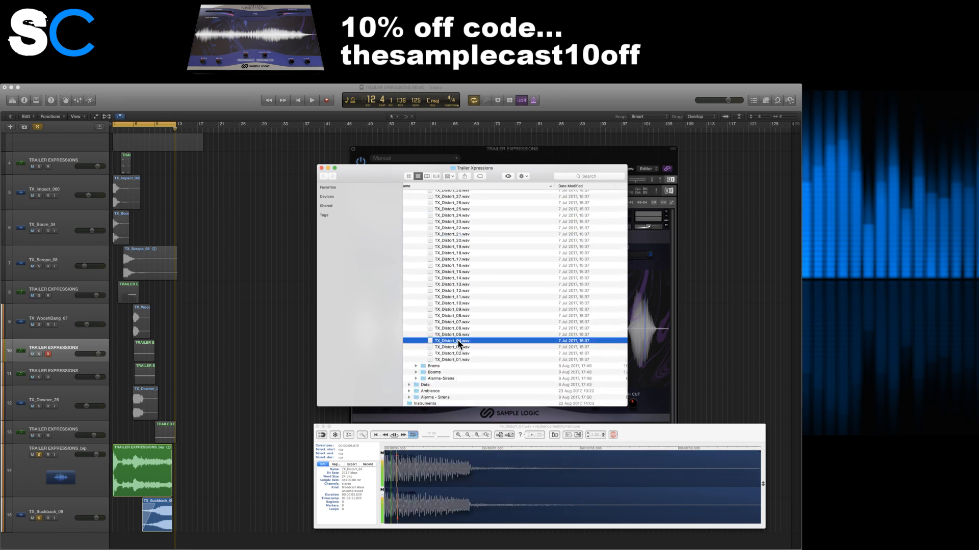
- Expand the Stingers folder within Ambience and audition TX_Sting_26, TX_Sting_15, TX_Sting_08 and TX_Sting_04
click(409, 390)
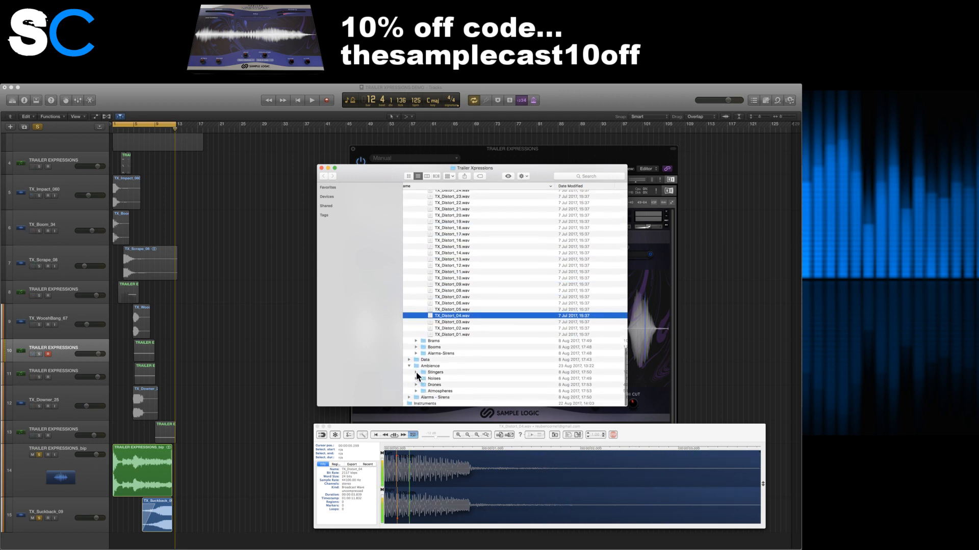
click(415, 372)
click(418, 379)
scroll(469, 383, down, 10)
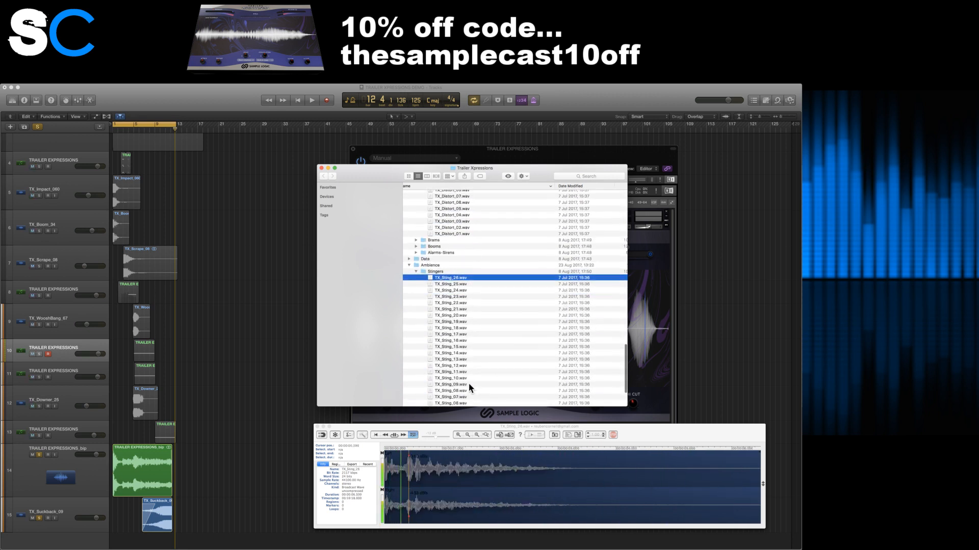
click(462, 290)
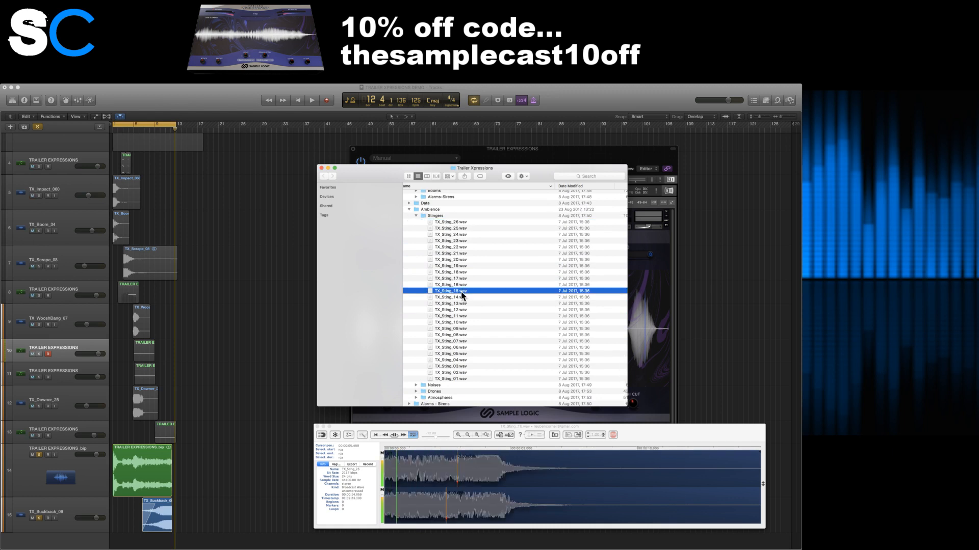
click(454, 334)
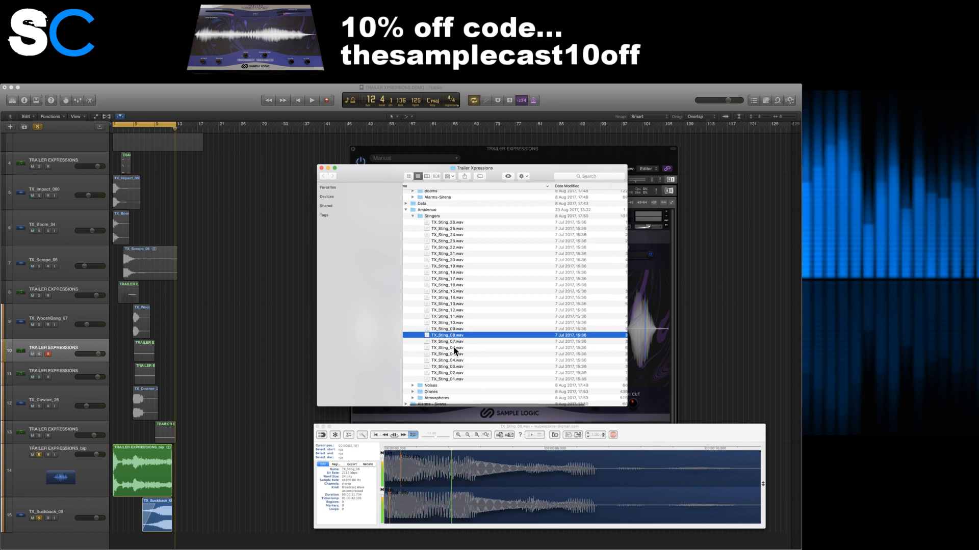
click(456, 360)
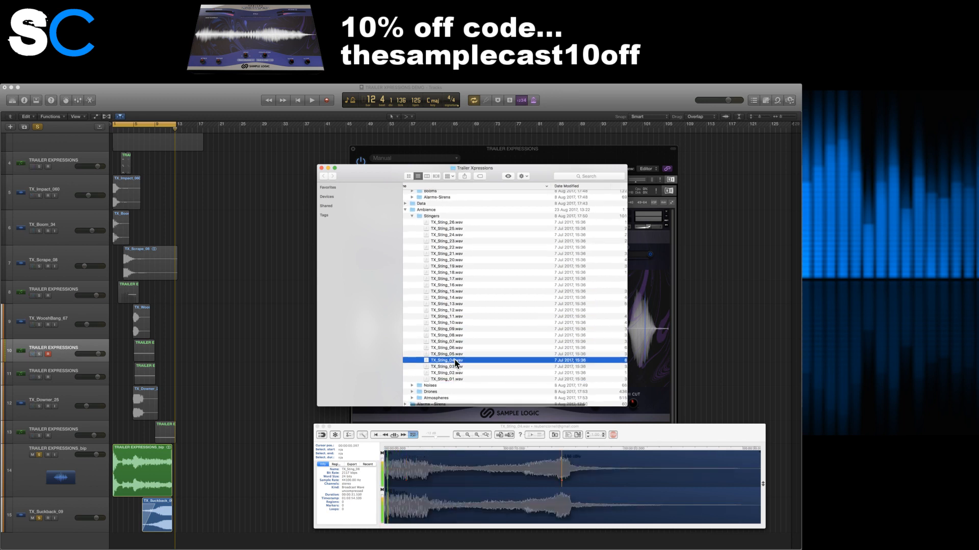
- Expand the Noises folder within Ambience and audition TX_Noise_10, TX_Noise_07 and TX_Noise_04
scroll(456, 363, down, 1)
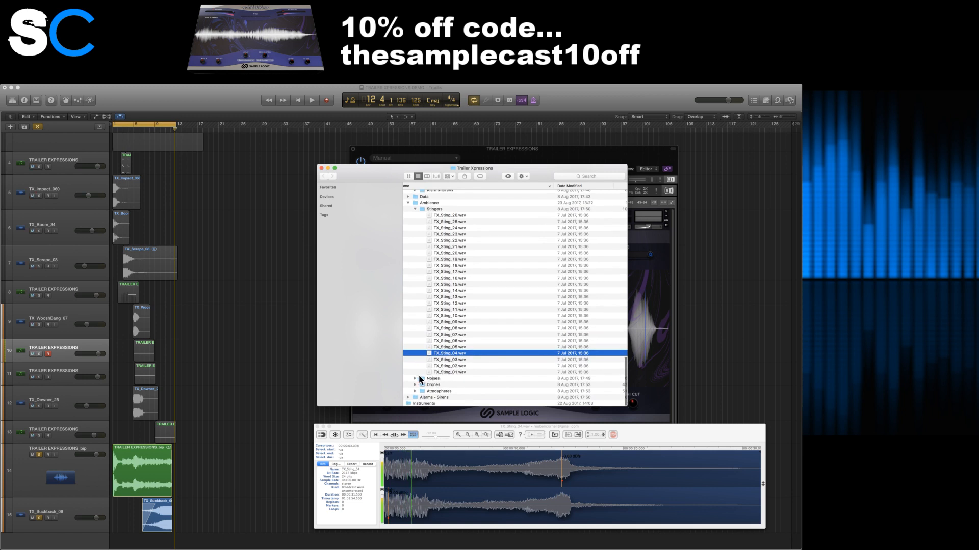
click(415, 378)
scroll(442, 359, down, 6)
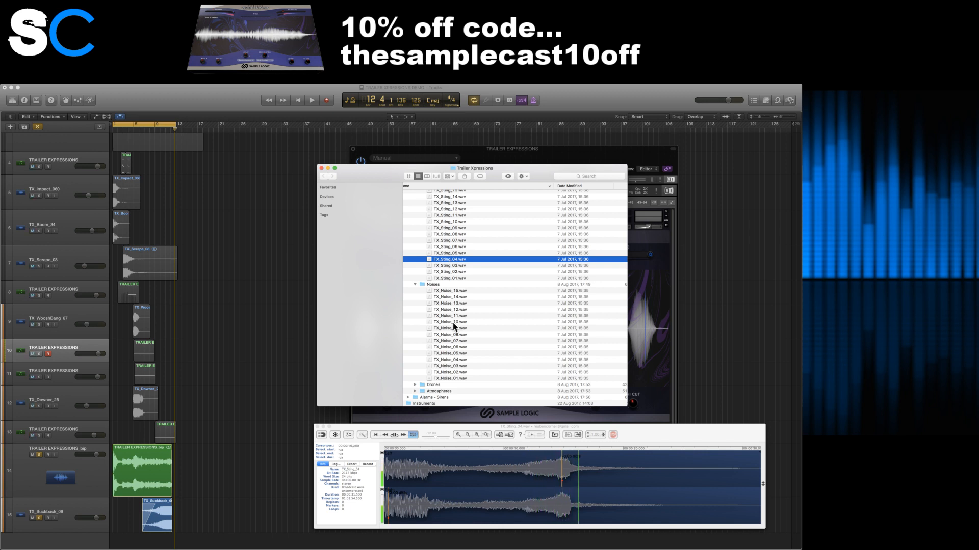
click(453, 323)
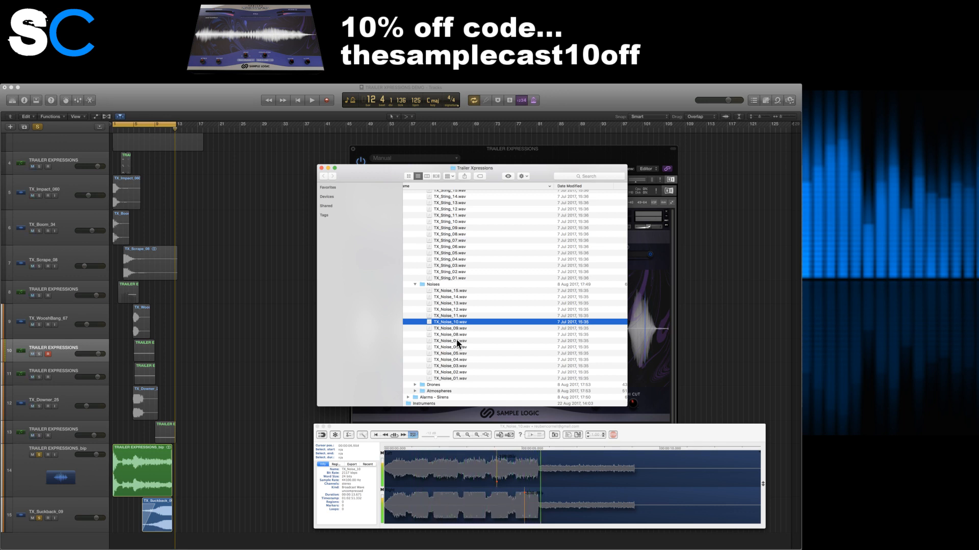
click(458, 341)
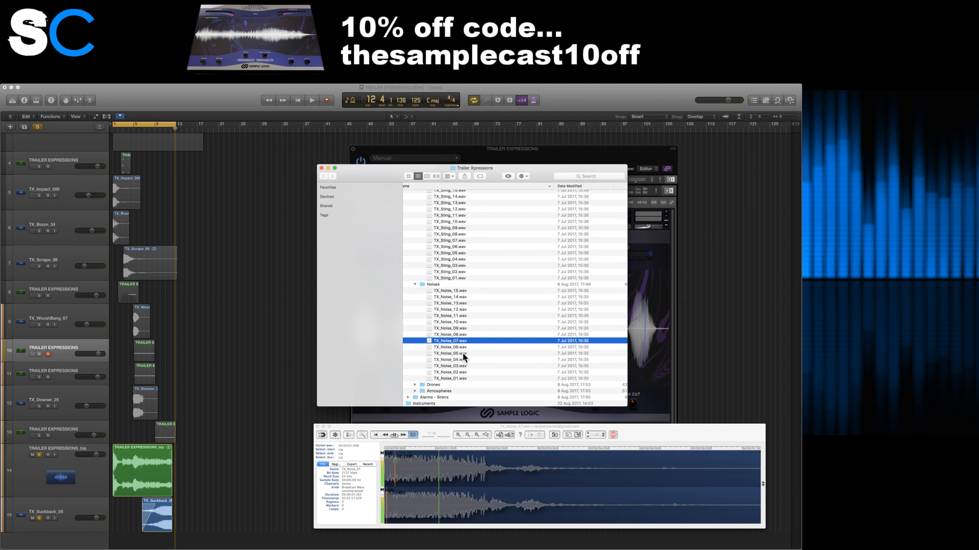
click(453, 360)
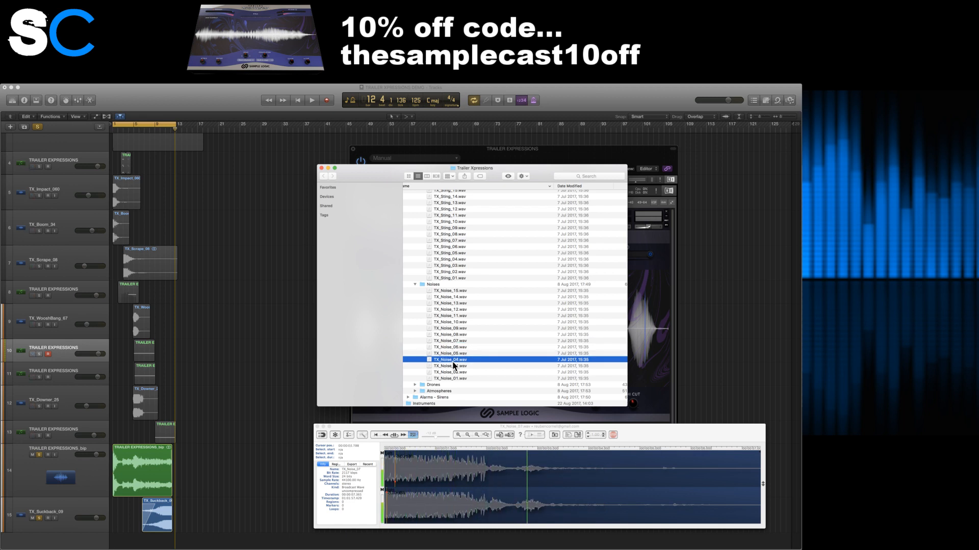
- Expand the Drones folder within Ambience and audition TX_Drones_31, TX_Drones_27, TX_Drones_21, TX_Drones_13 and TX_Drones_06
click(414, 385)
scroll(422, 369, down, 10)
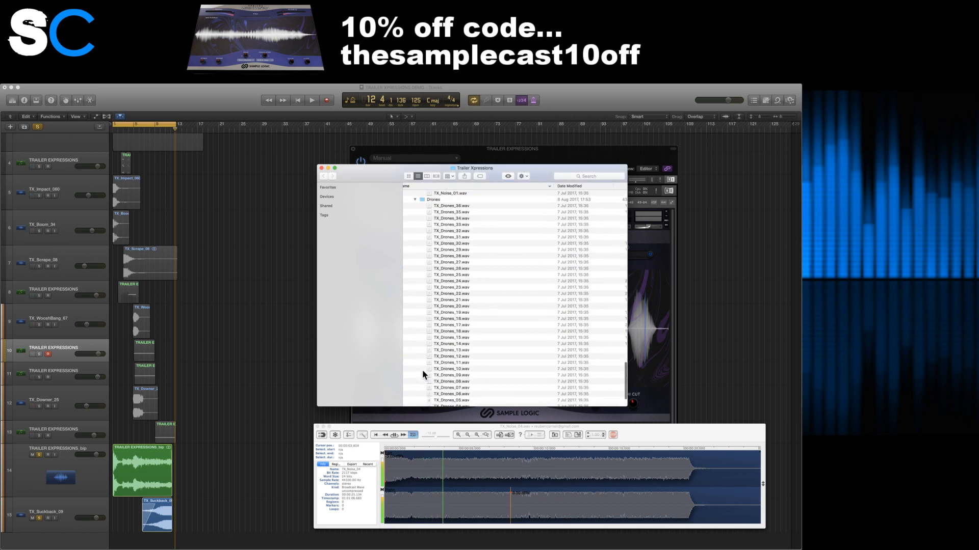
click(462, 231)
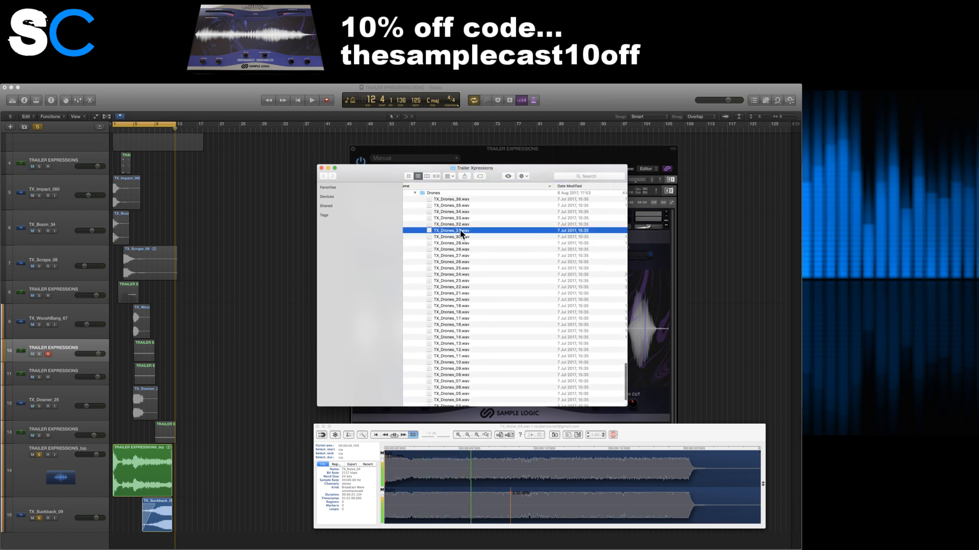
click(459, 256)
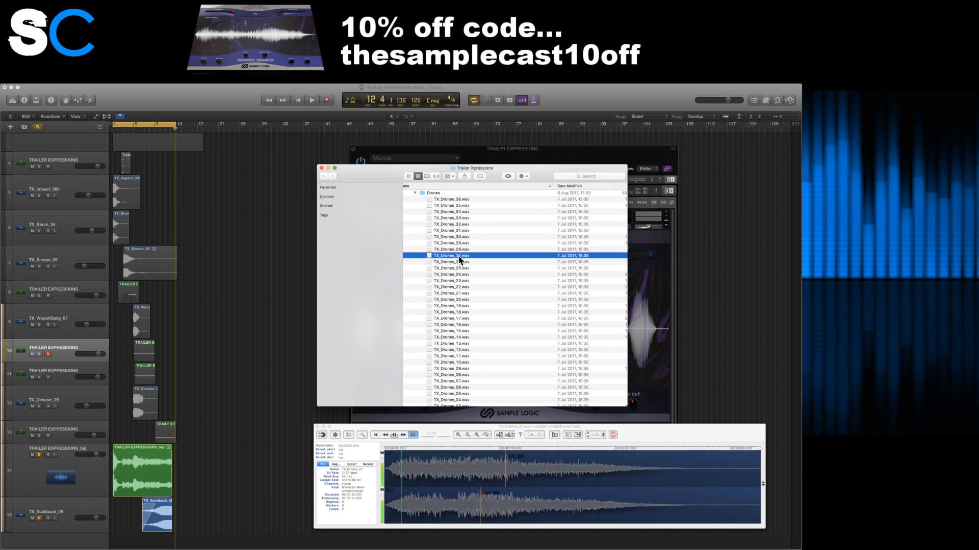
click(456, 294)
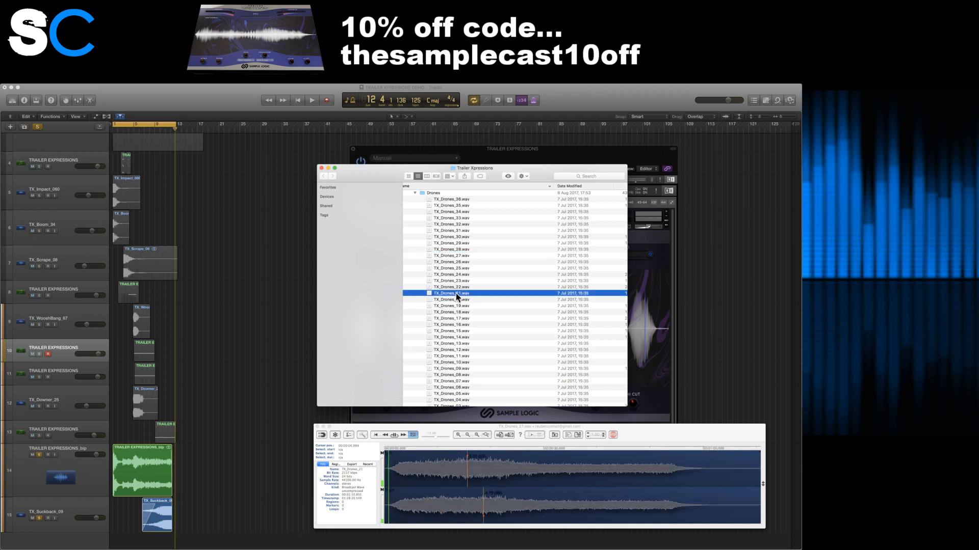
click(460, 343)
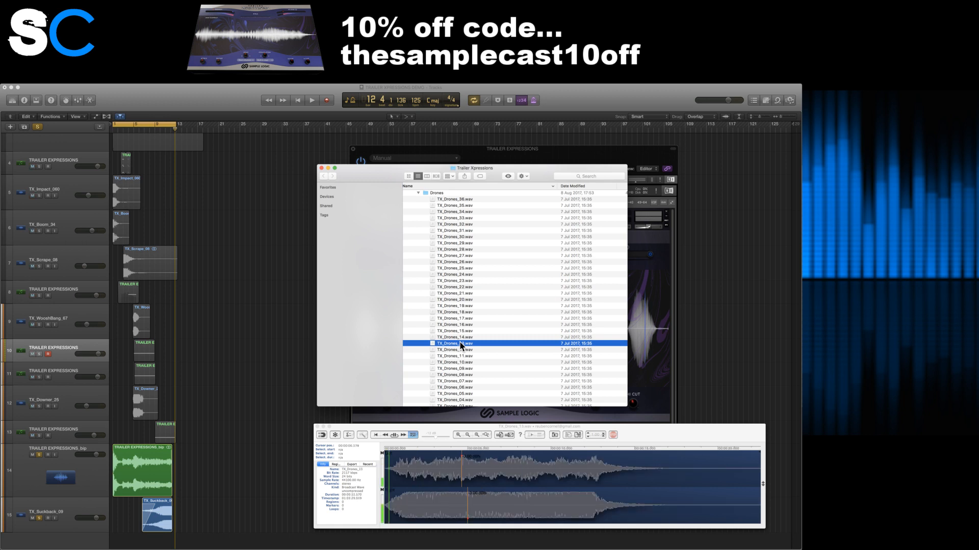
scroll(464, 347, down, 3)
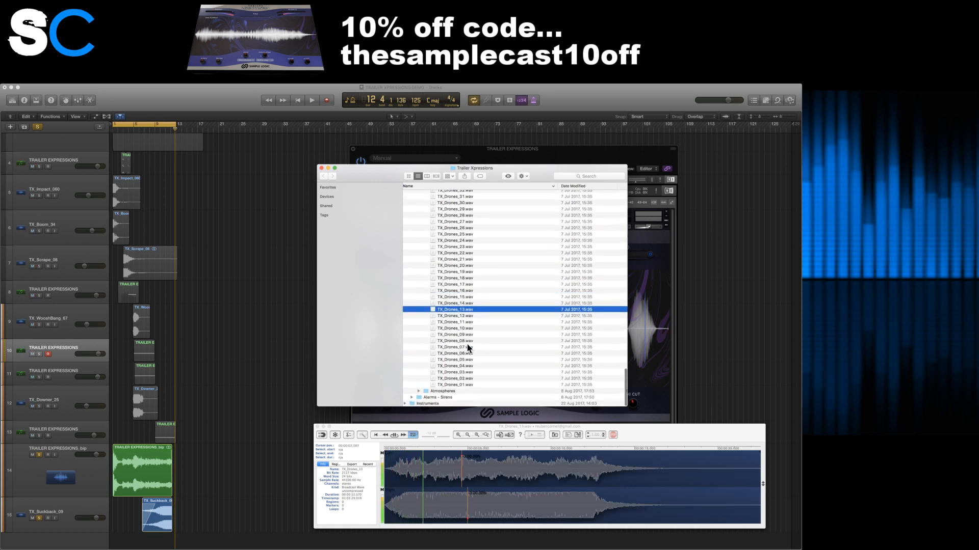
click(463, 353)
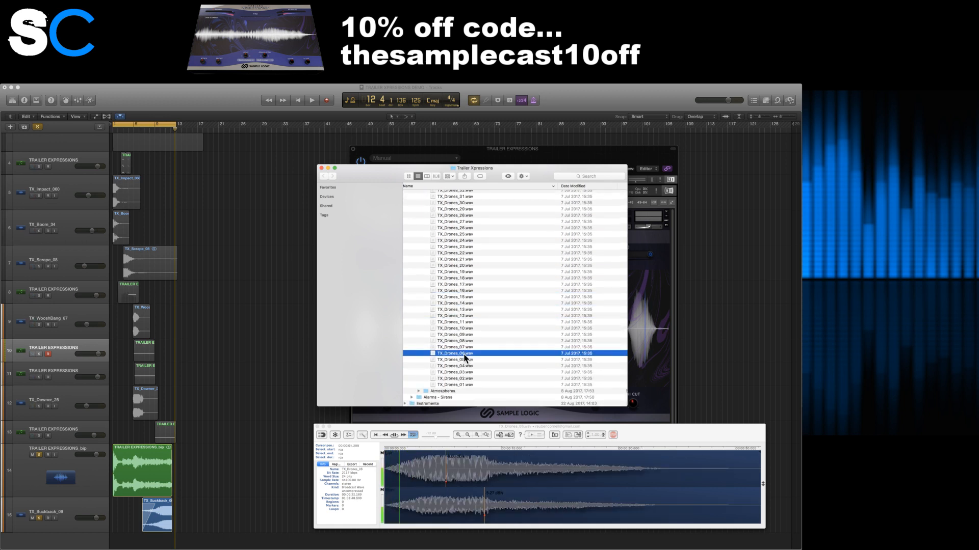